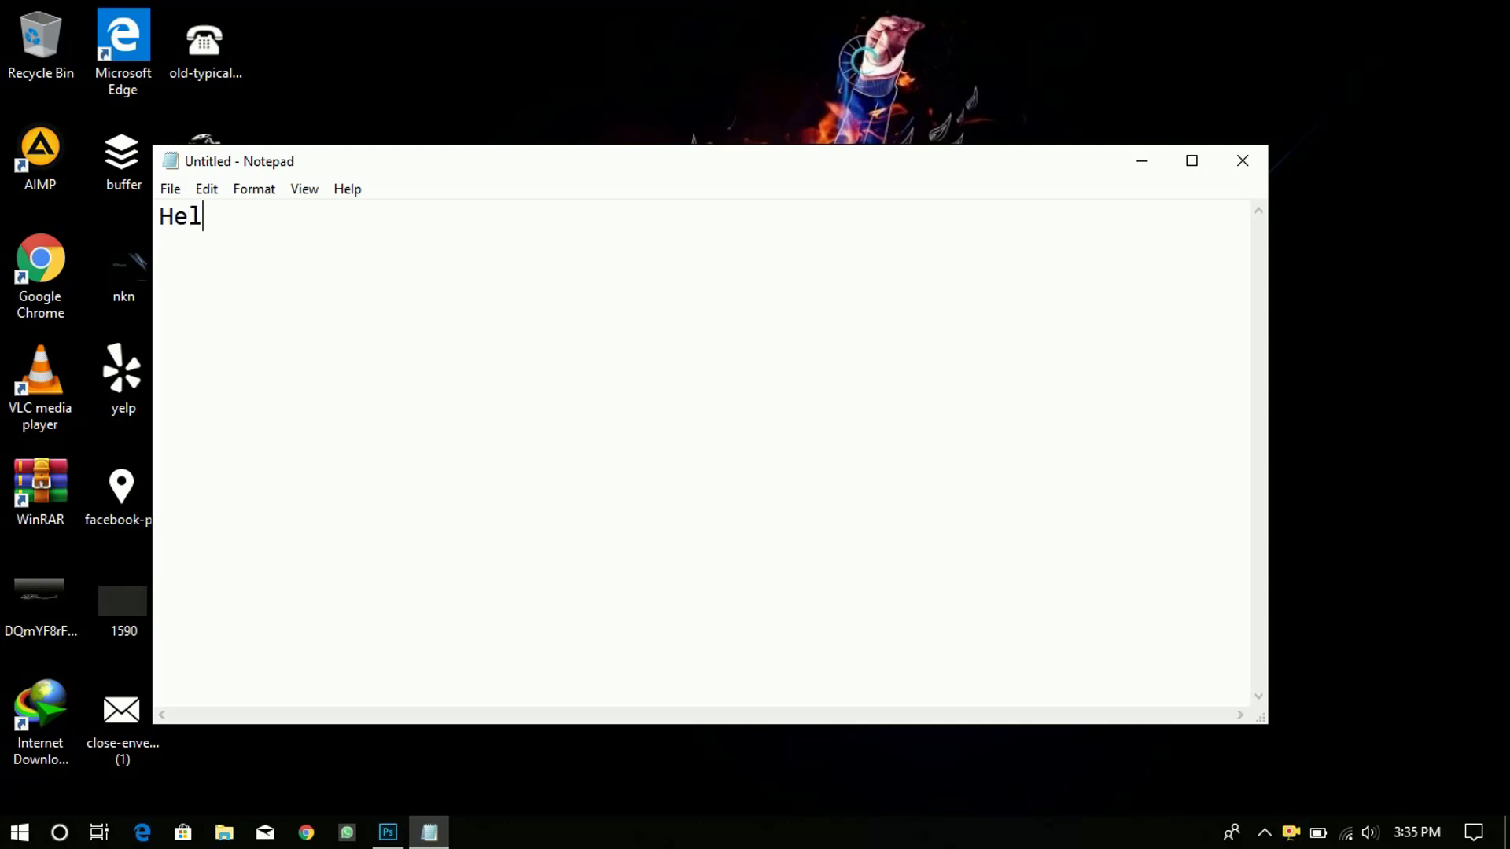
Step: Complete the note's opening lines as "Hello Freinds", "How are you" and "Today video is about a business card"
type("lo Freinds")
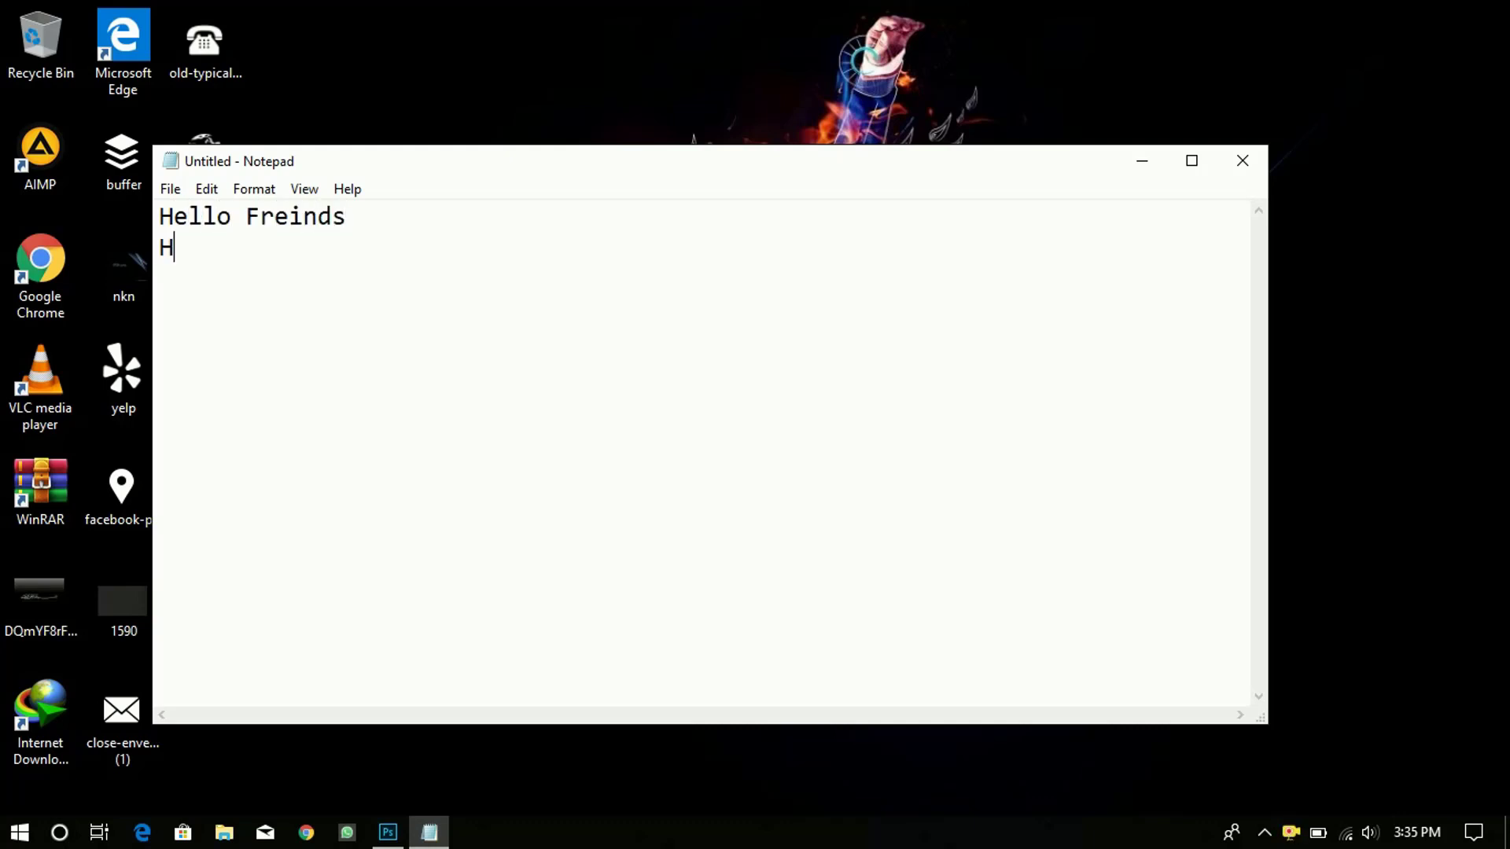
type("o w are y")
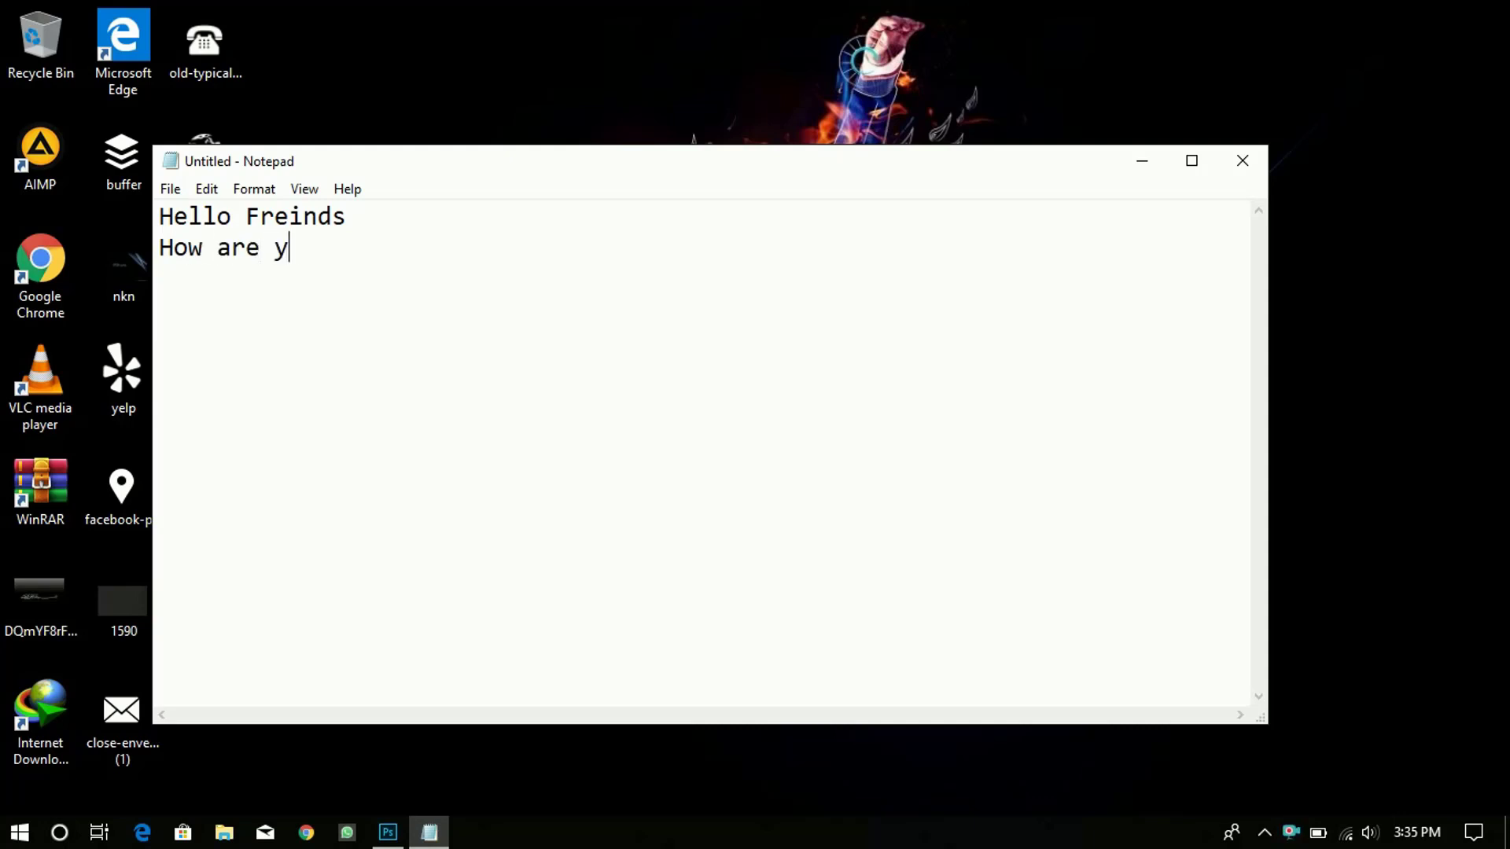
type("ou")
key("Return")
type("Today videos")
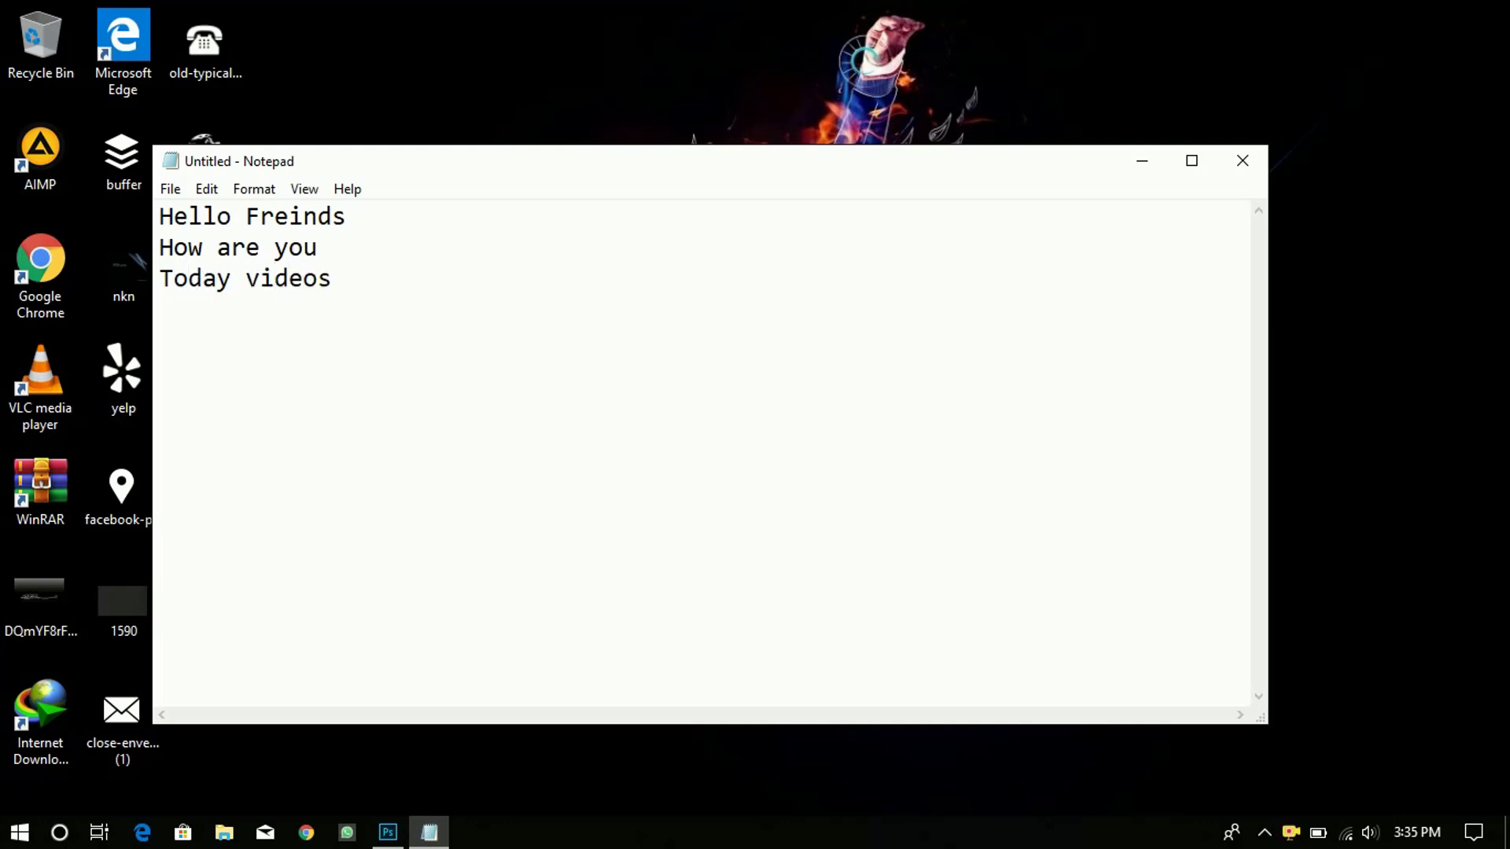
key("BackSpace")
type("is about ")
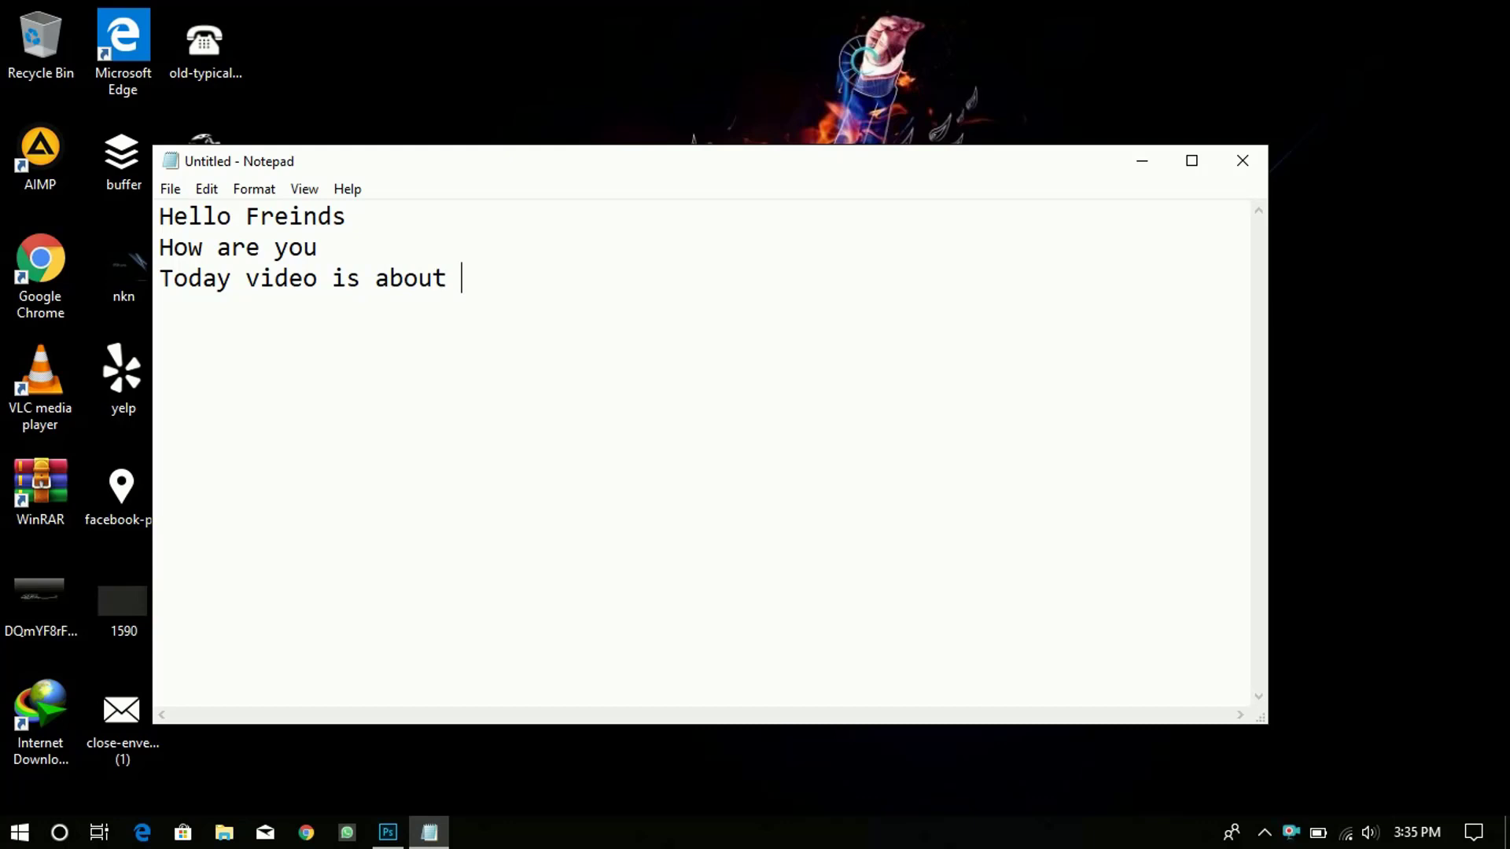
type("oa business ")
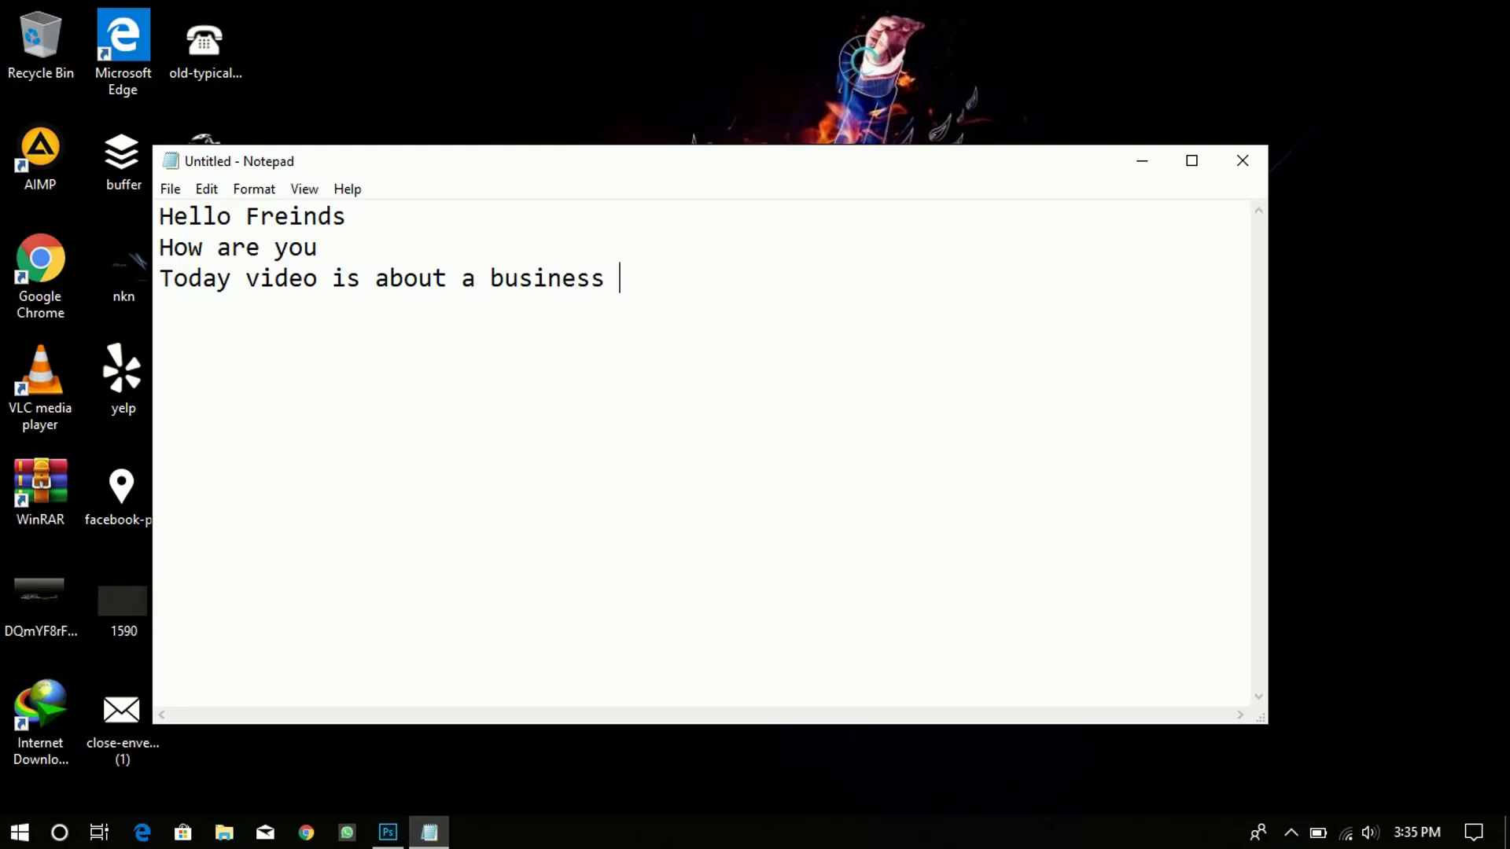
type("card")
key("Return")
Step: Add the lines "Before starting video", "if you dont subscribe my channel please subscribe my channel and hit the bell icon" and "so lets start video"
type("Bef")
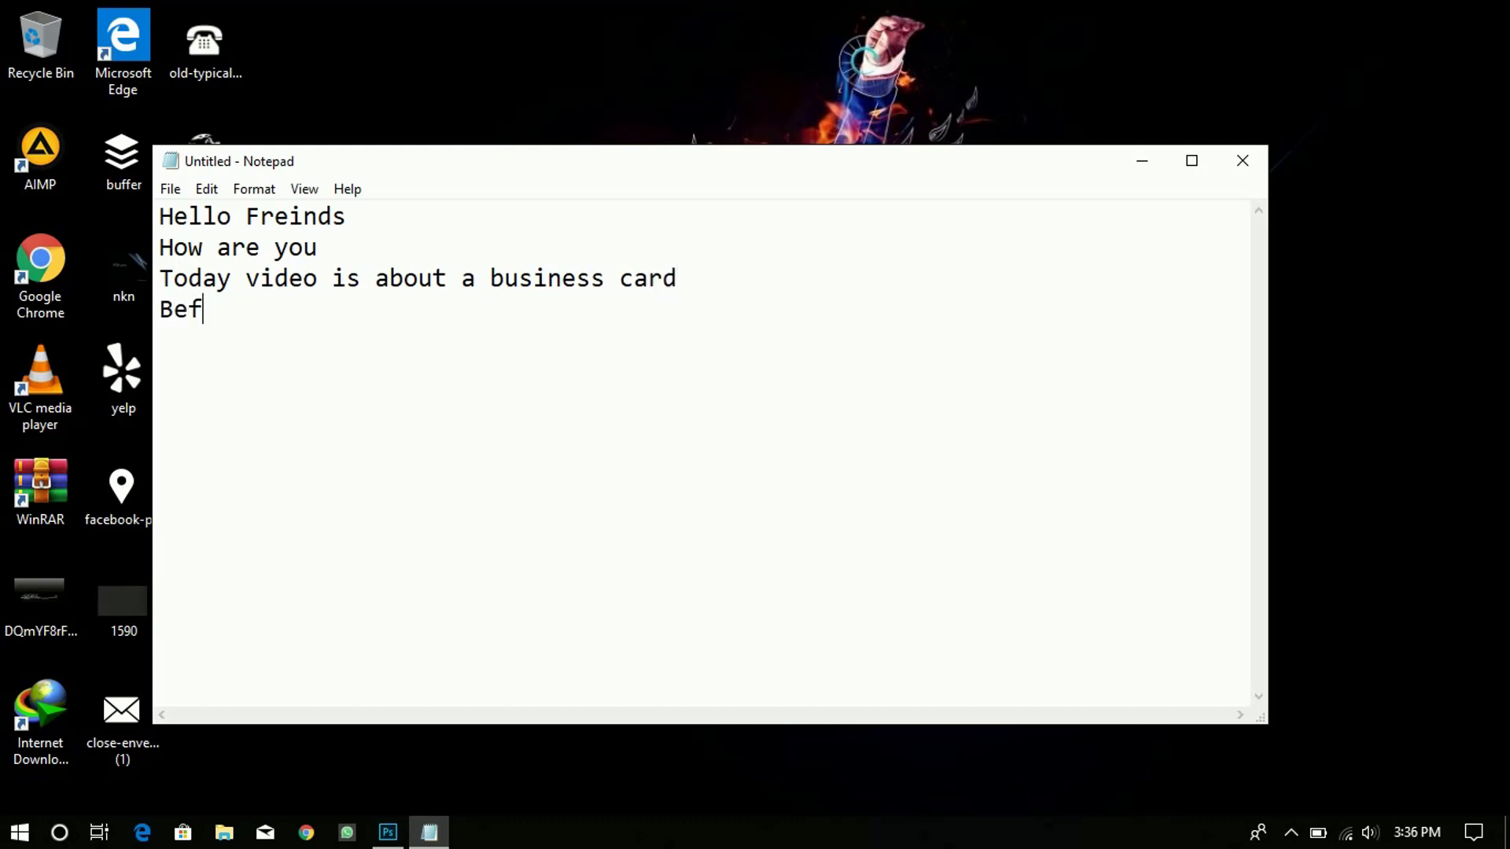
type("ore start")
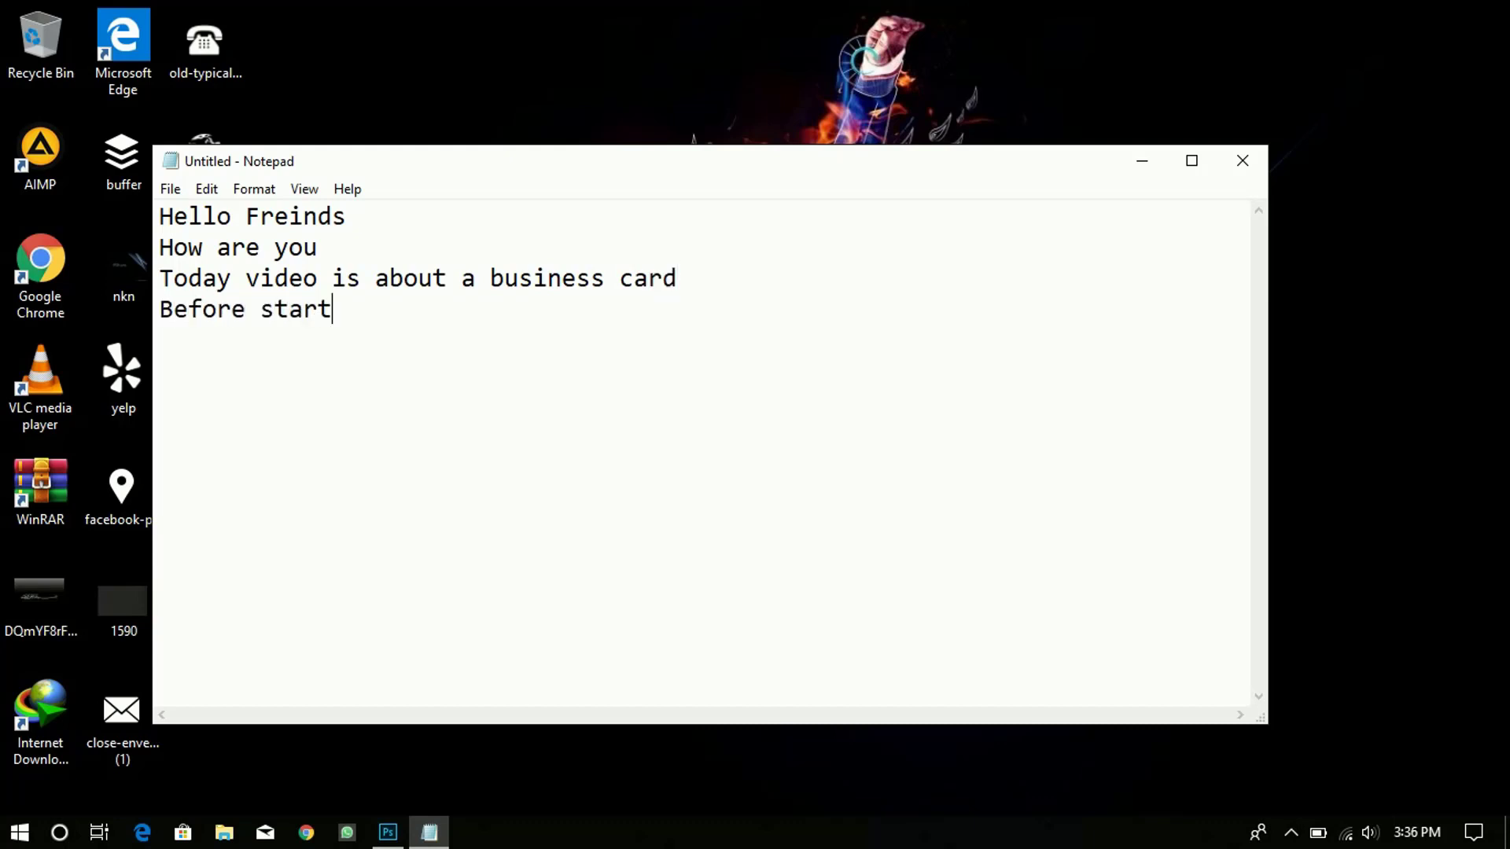
type("ing video")
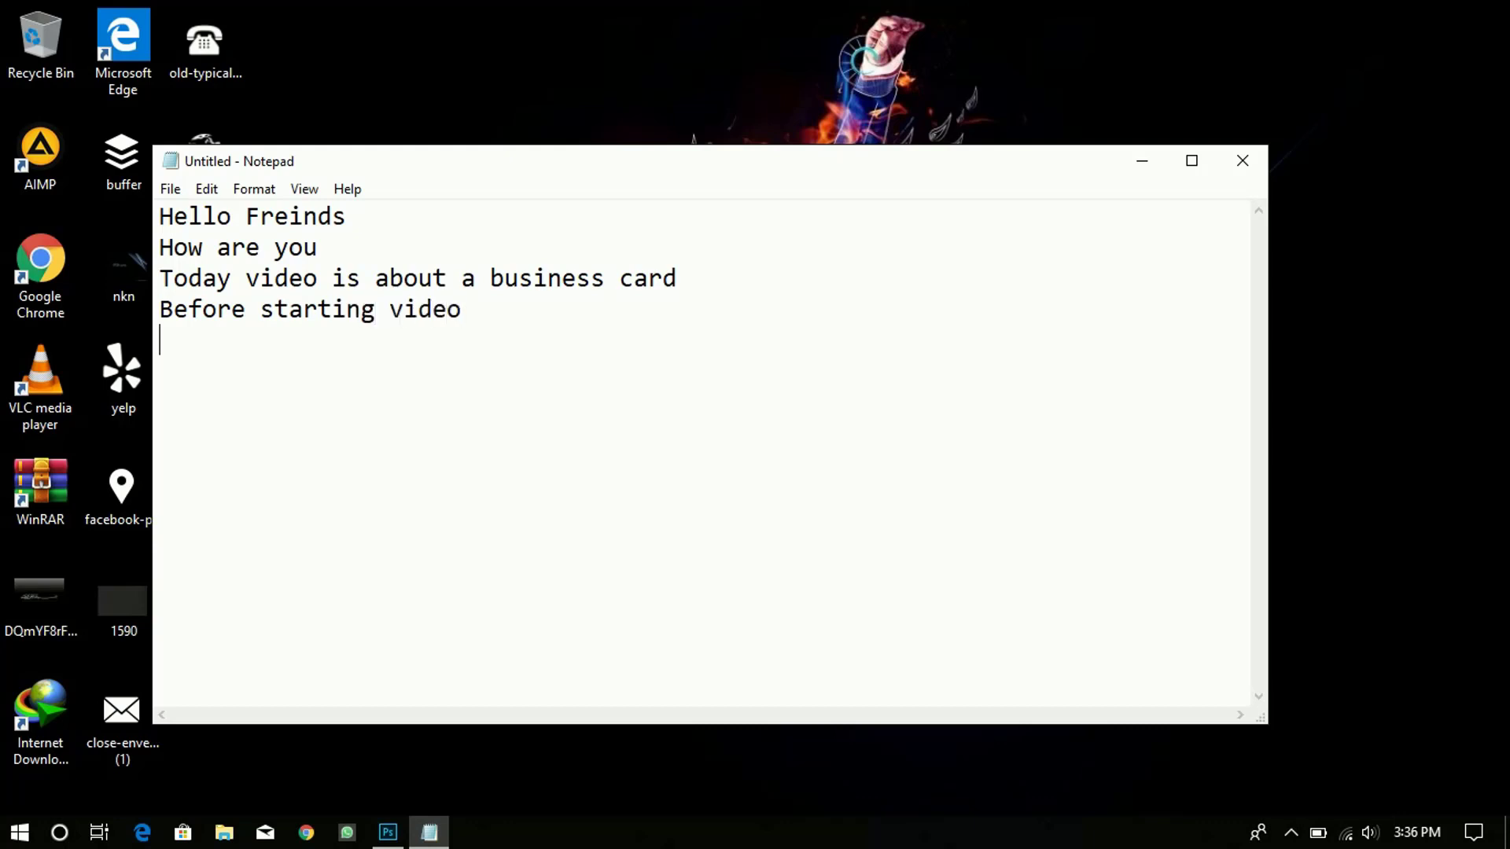
type(" if you dont")
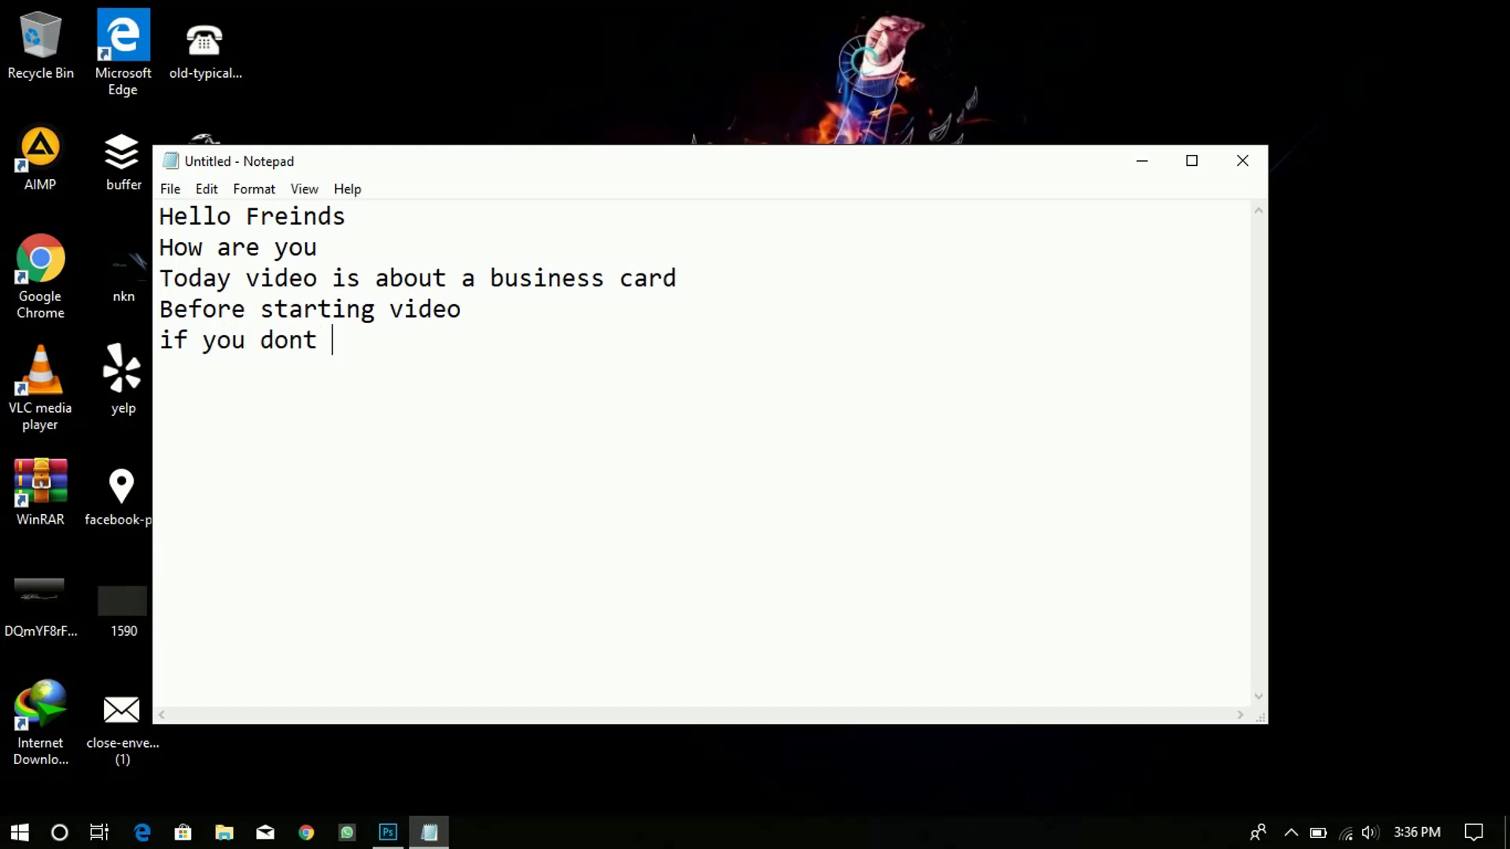
type(" subscribe")
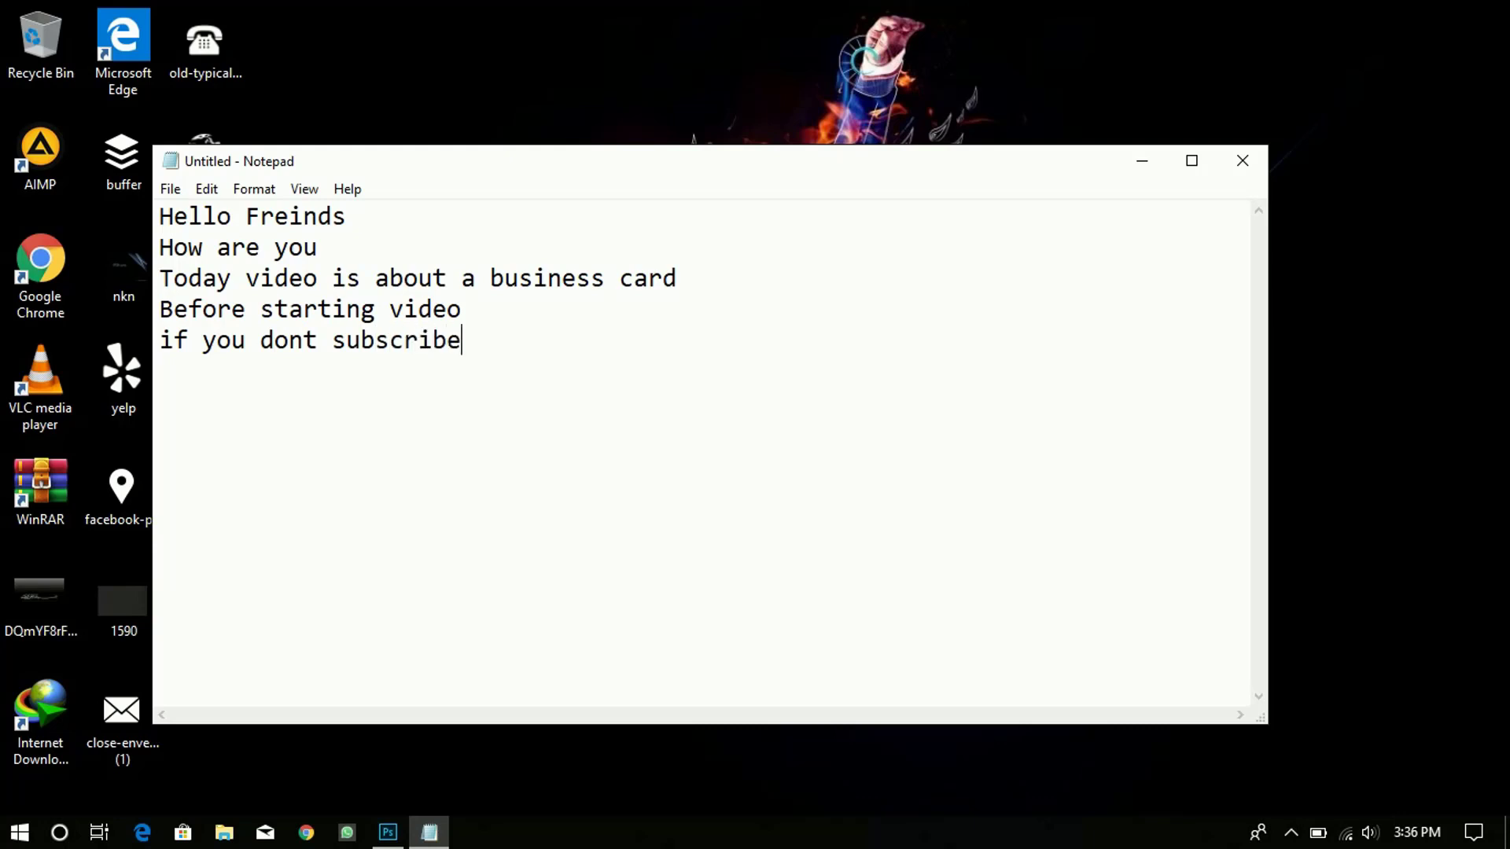
type(" my chann")
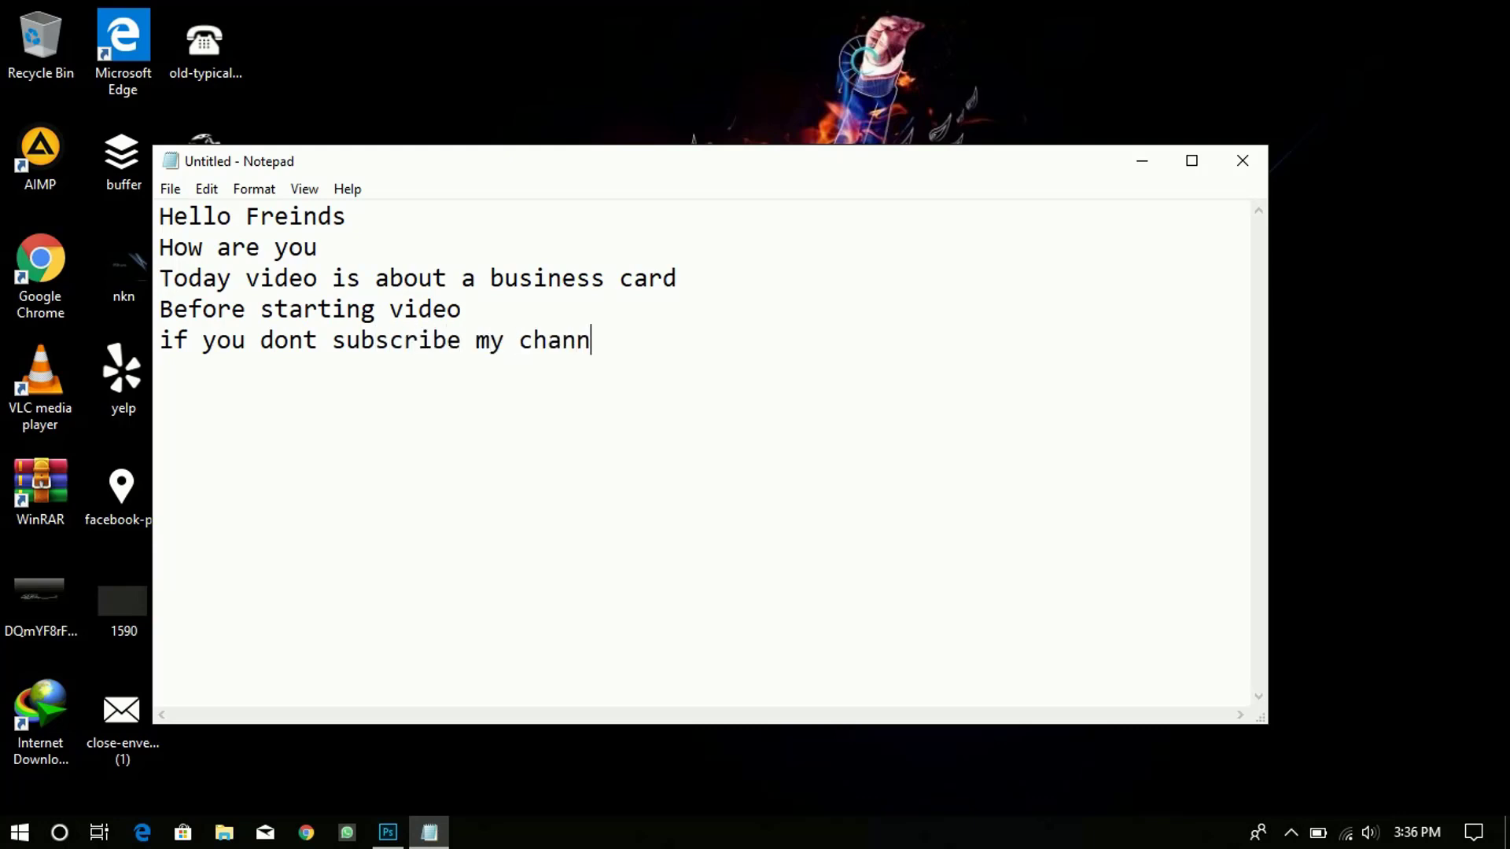
type("el please subs")
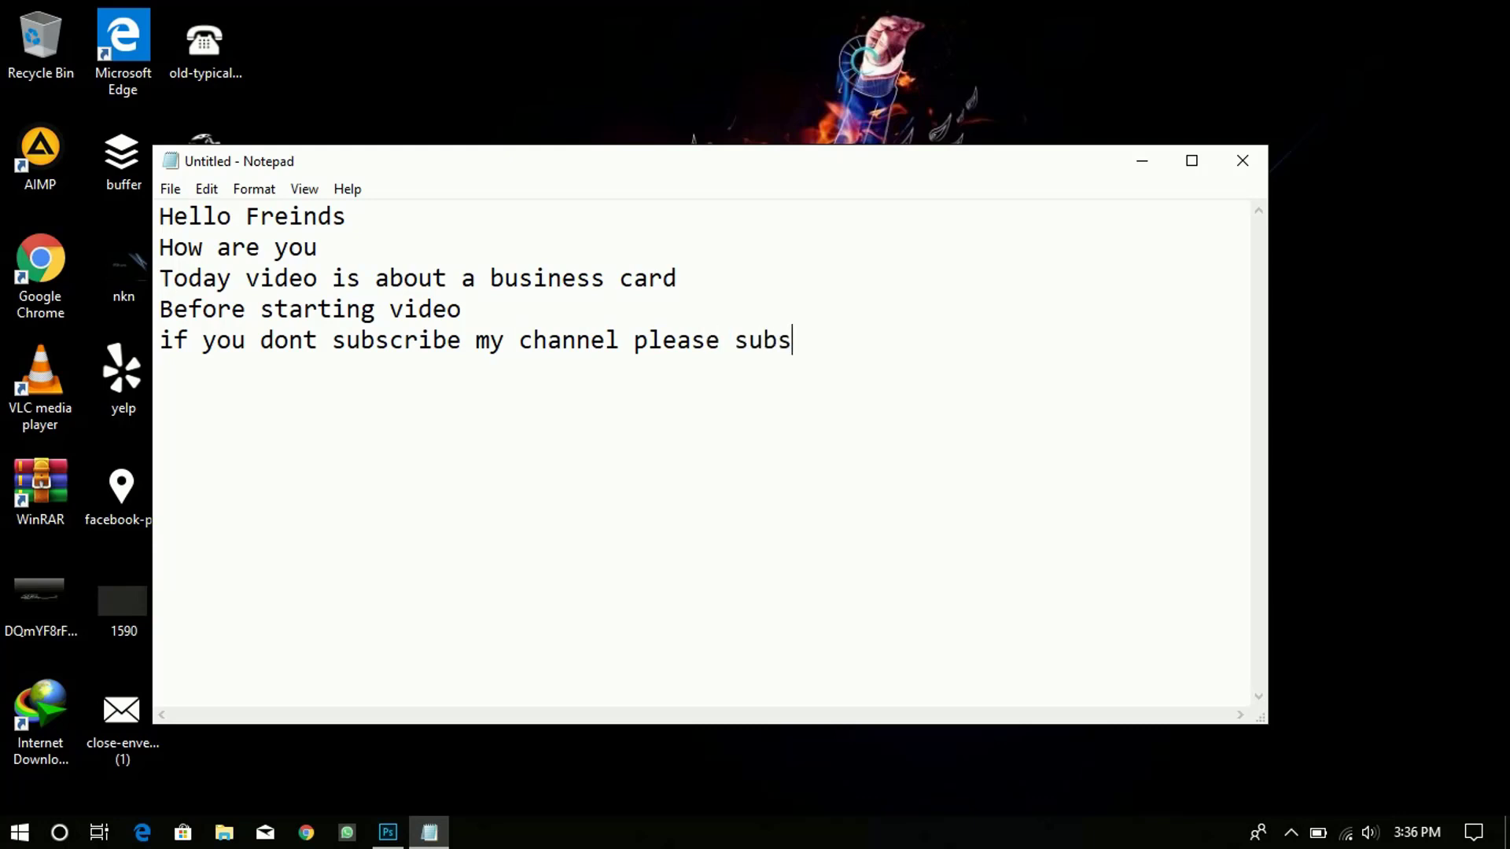
type("cribe my ch")
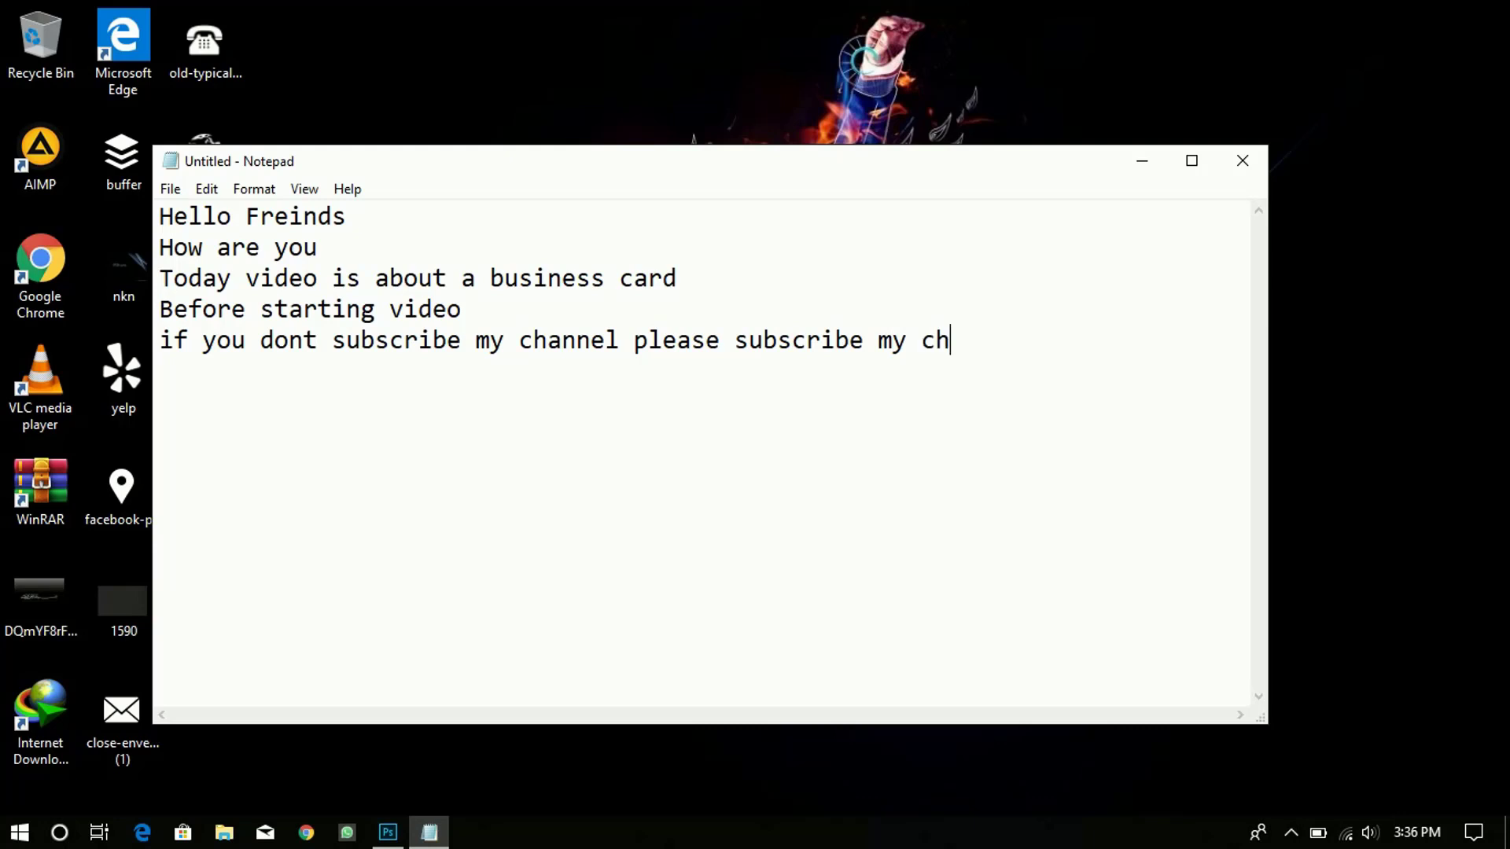
type("annel and h")
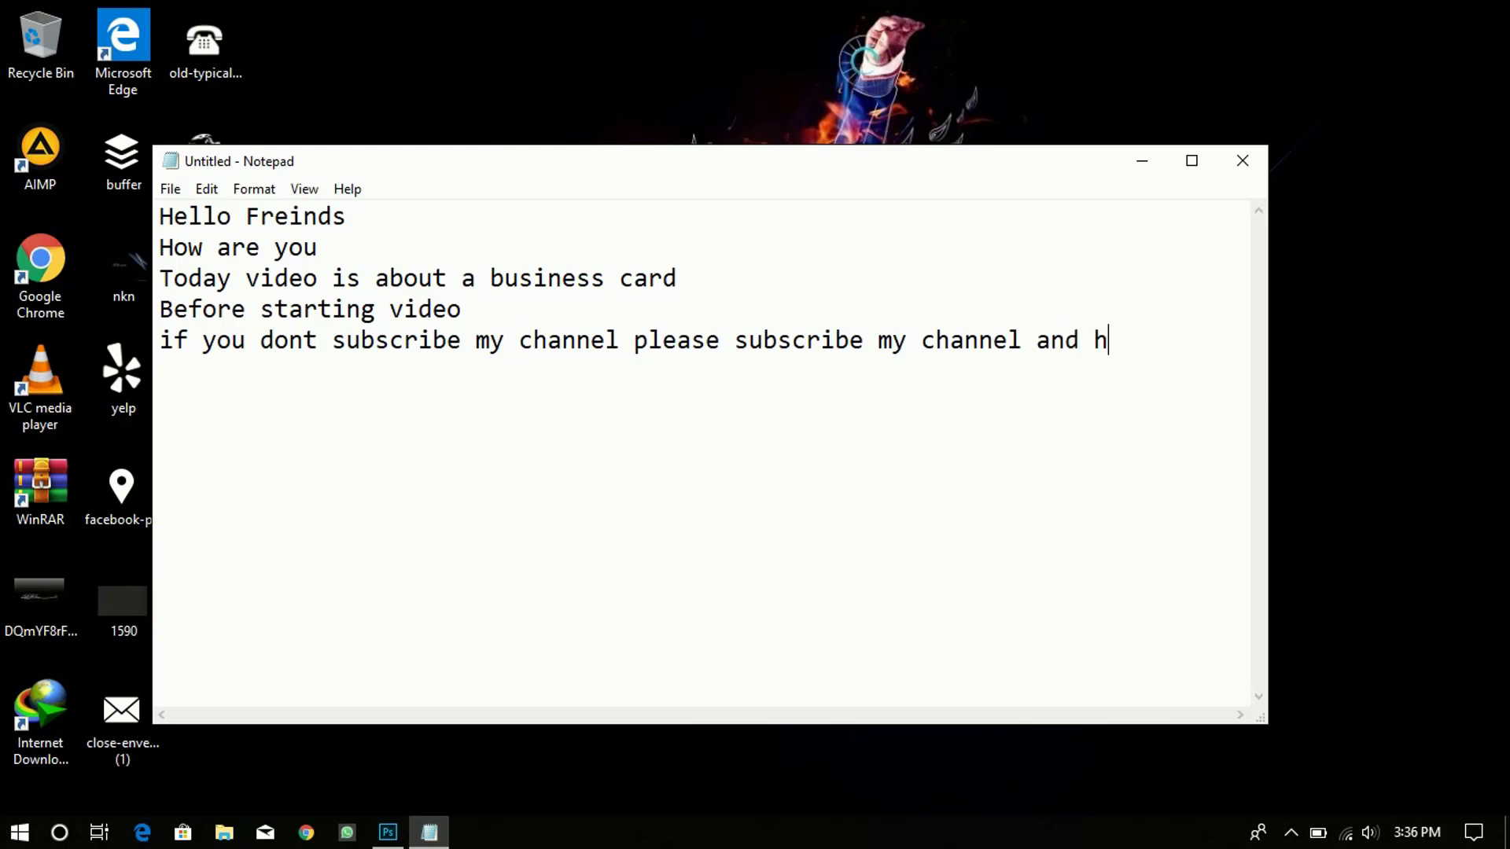
type("the bell ic")
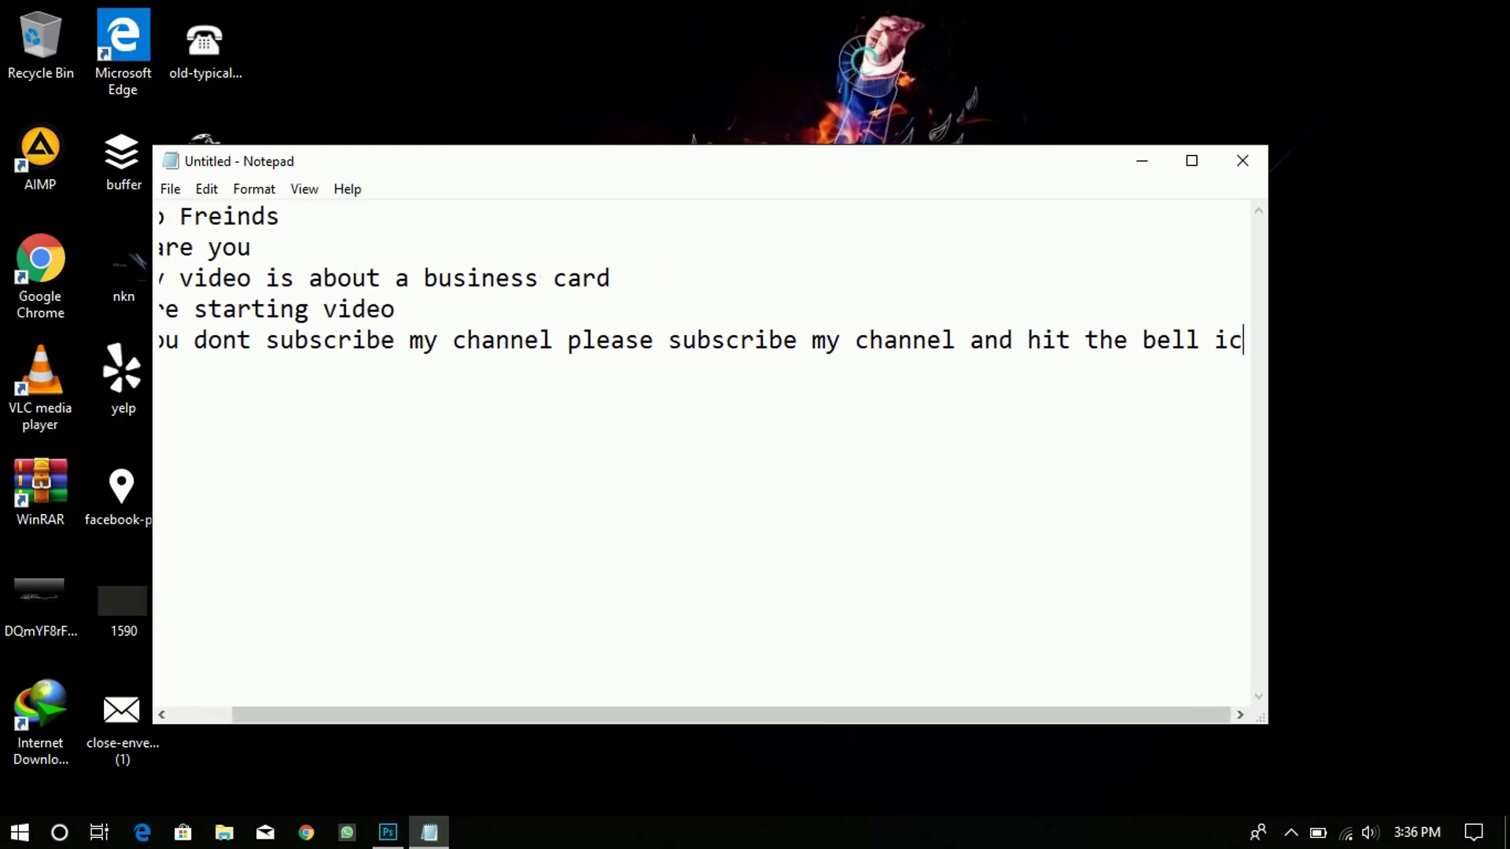
type("on")
key("Return")
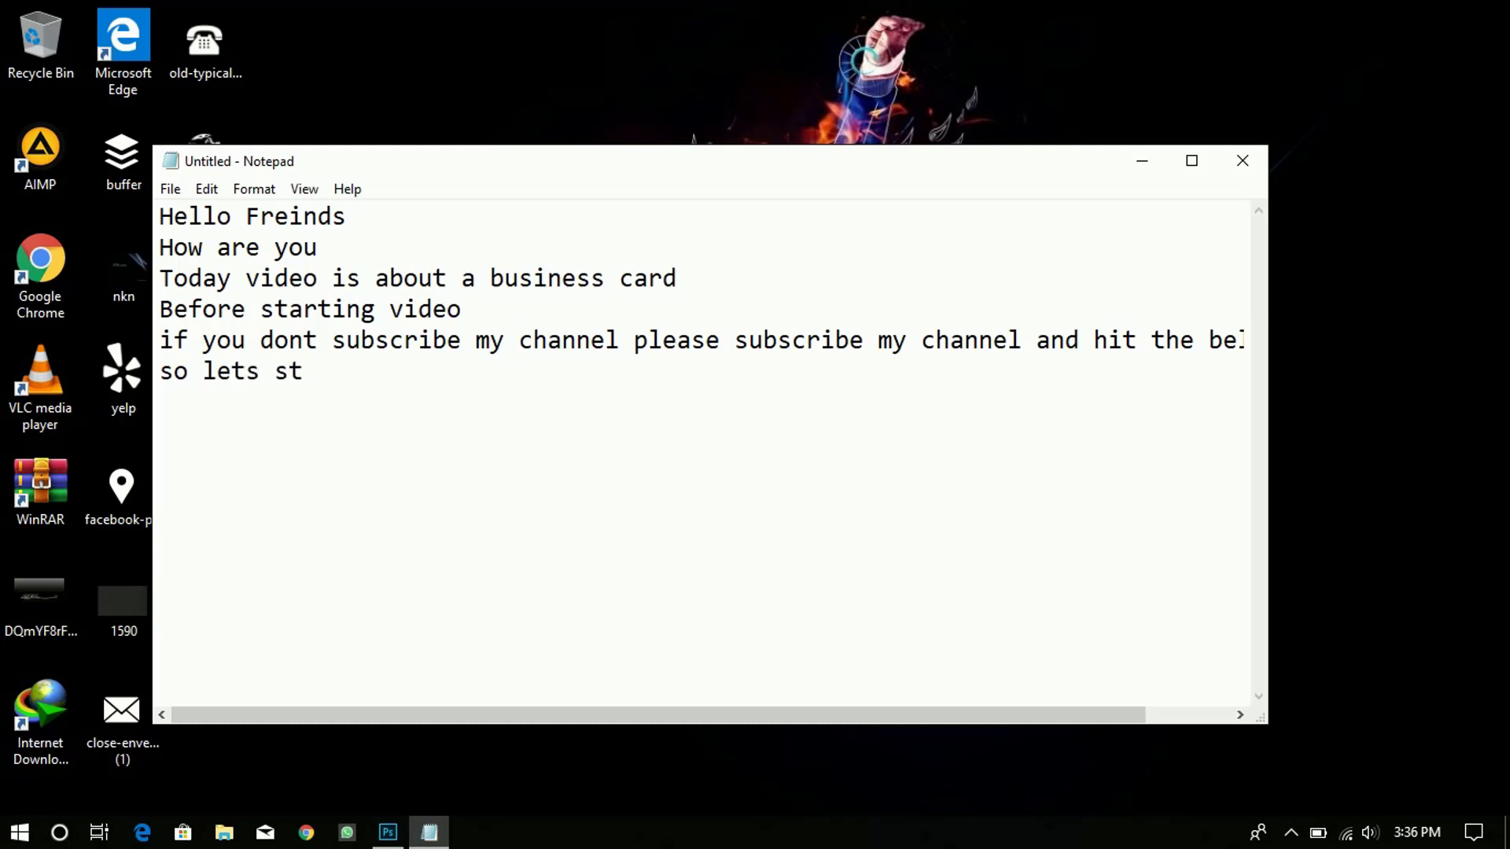
type("so lets start video")
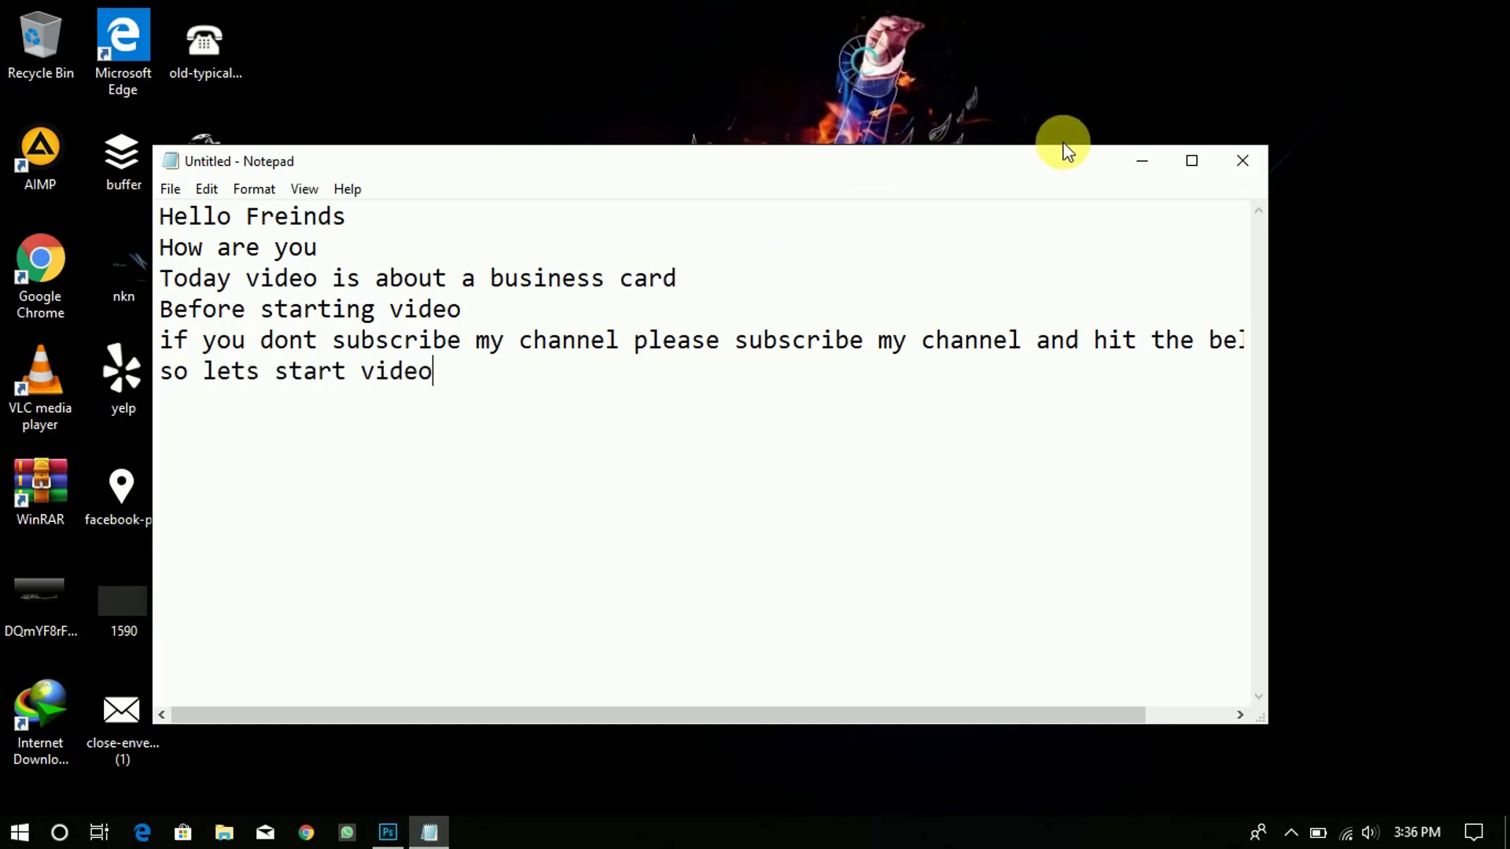
Step: Minimize the note, switch to Photoshop and create a 3.5 x 2 inch RGB document at 300 pixels/inch with a white background
left_click(1140, 162)
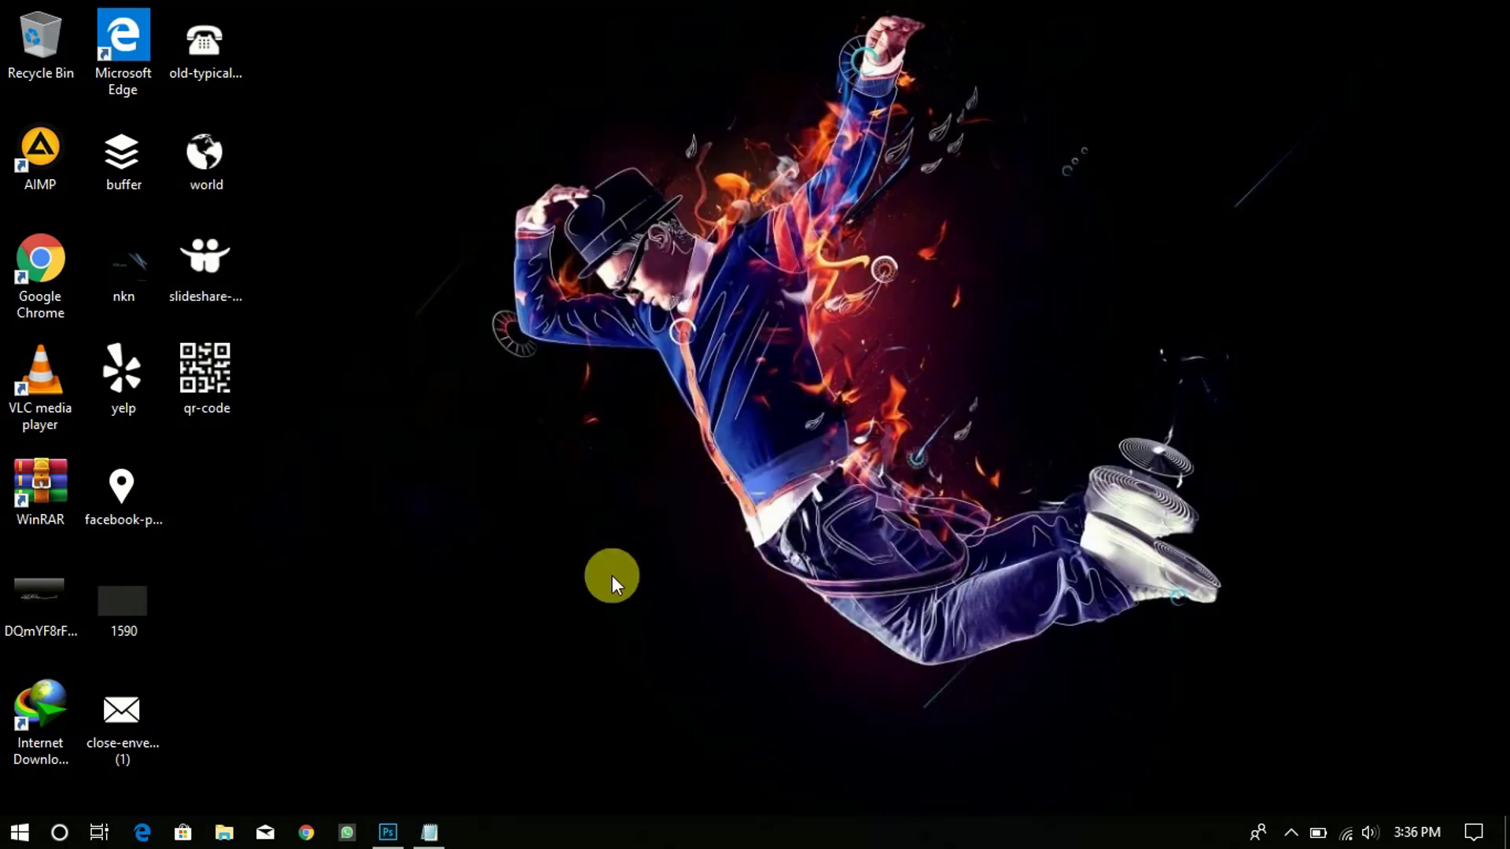
left_click(385, 838)
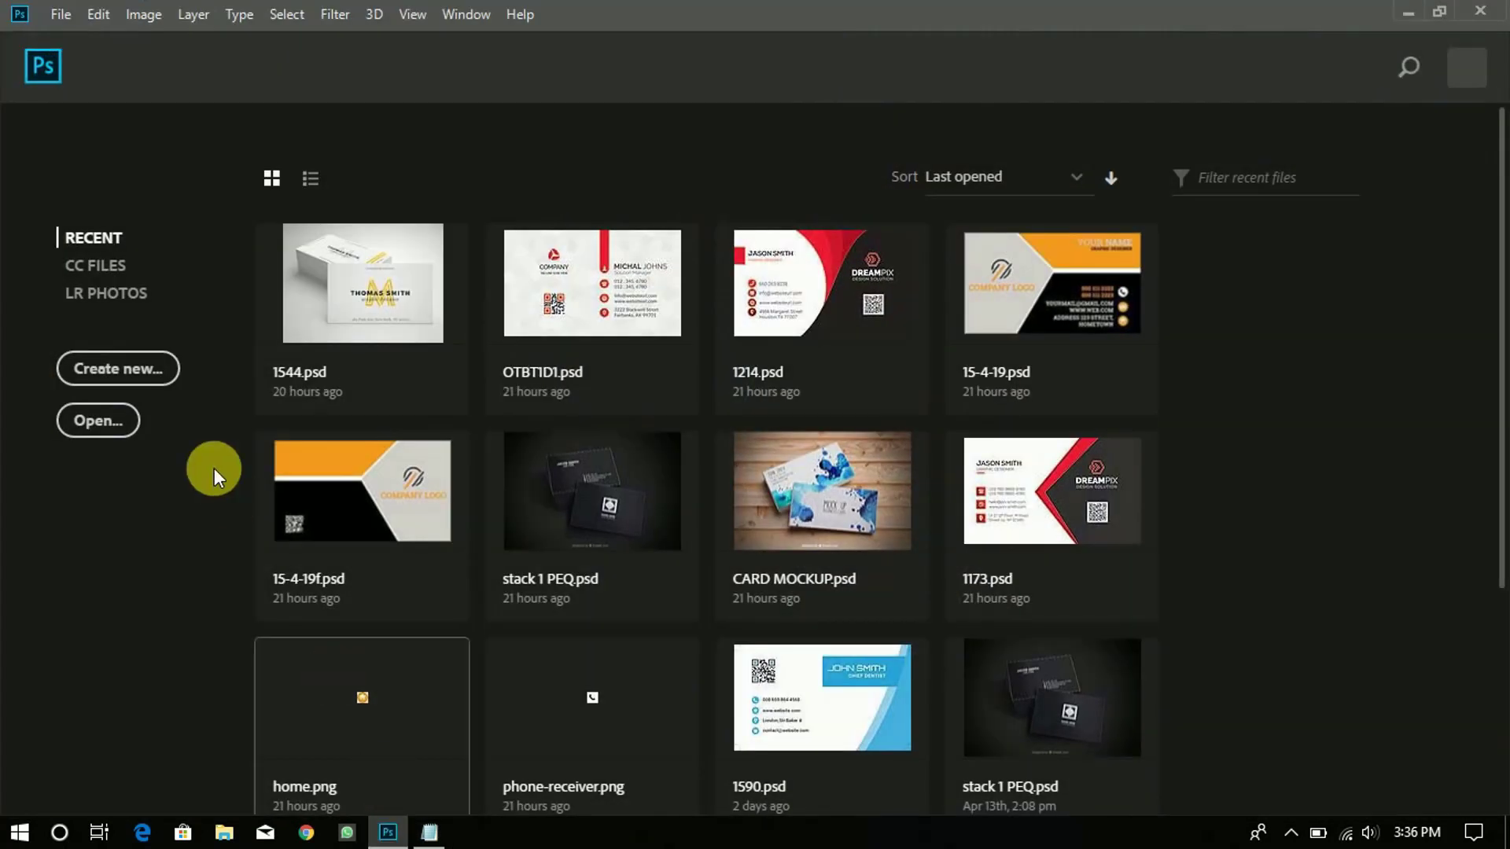
left_click(152, 376)
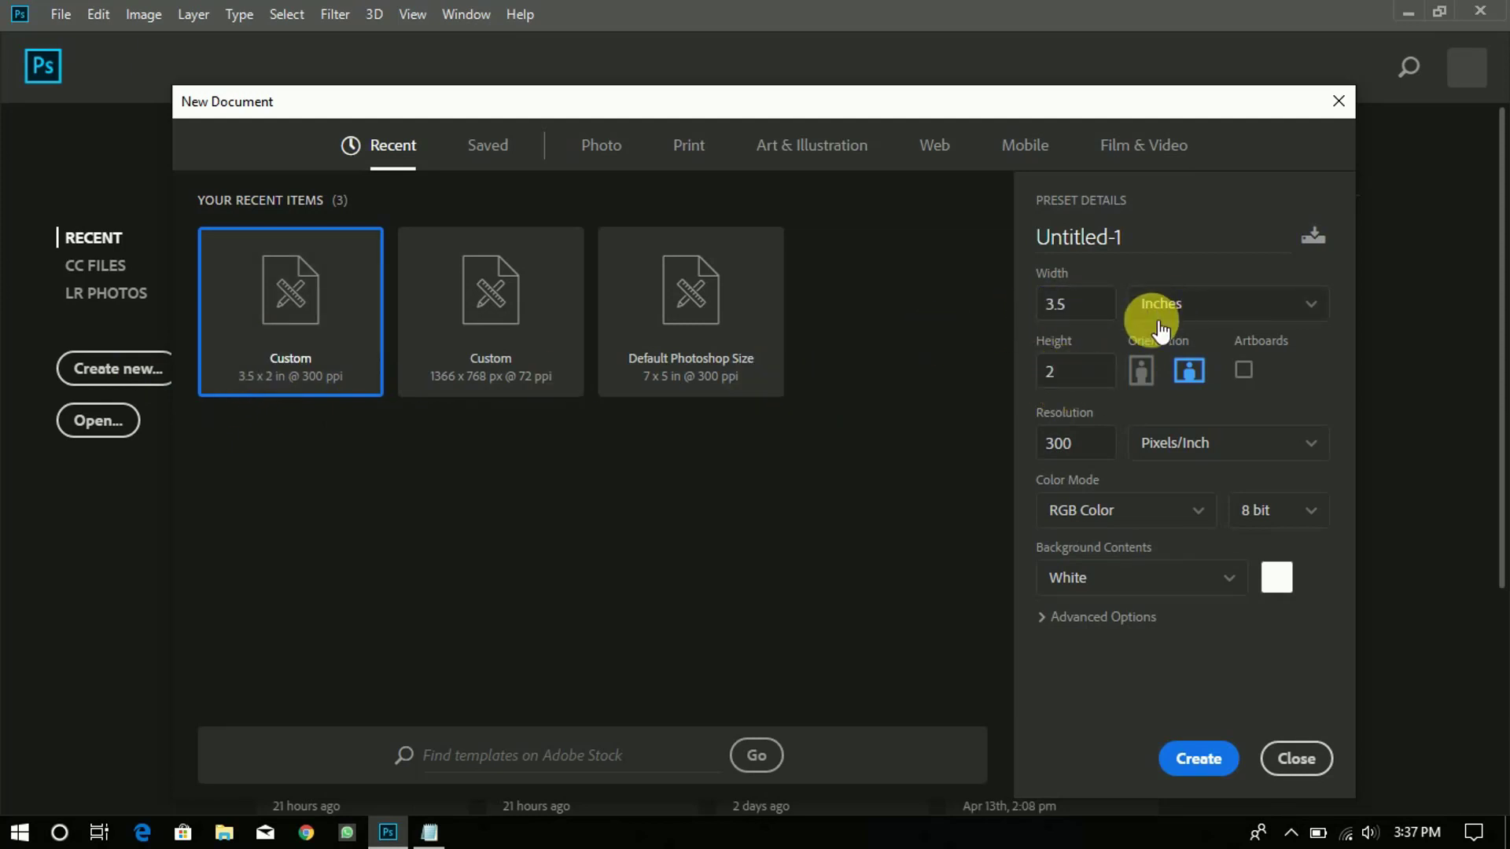
left_click(1211, 760)
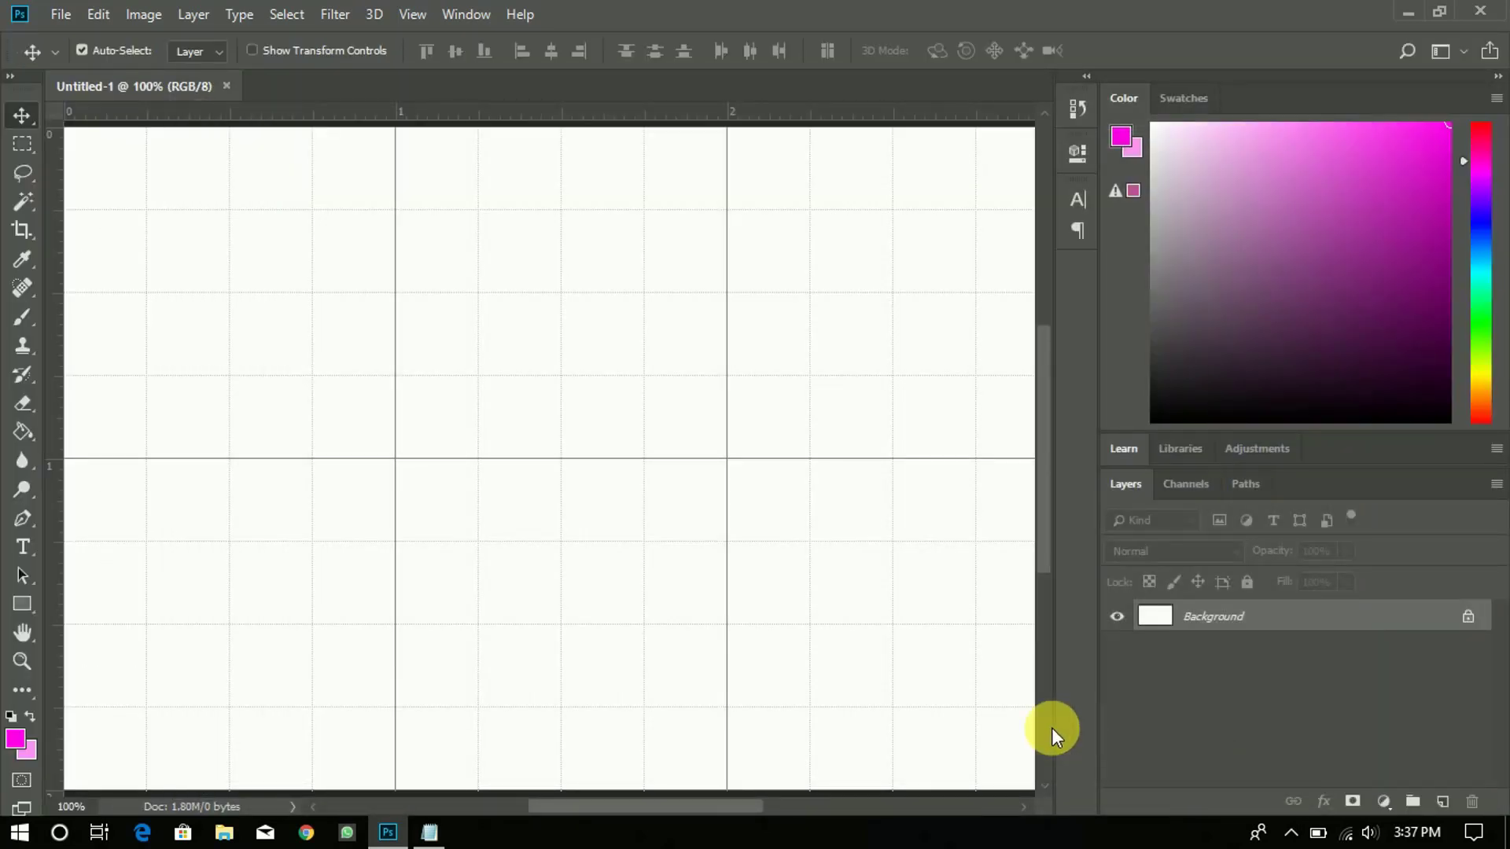
Step: Draw a closed Pen path over the card's right part, slanting from 1.75 in on the top edge to 2.5 in on the bottom edge
key("ctrl+minus")
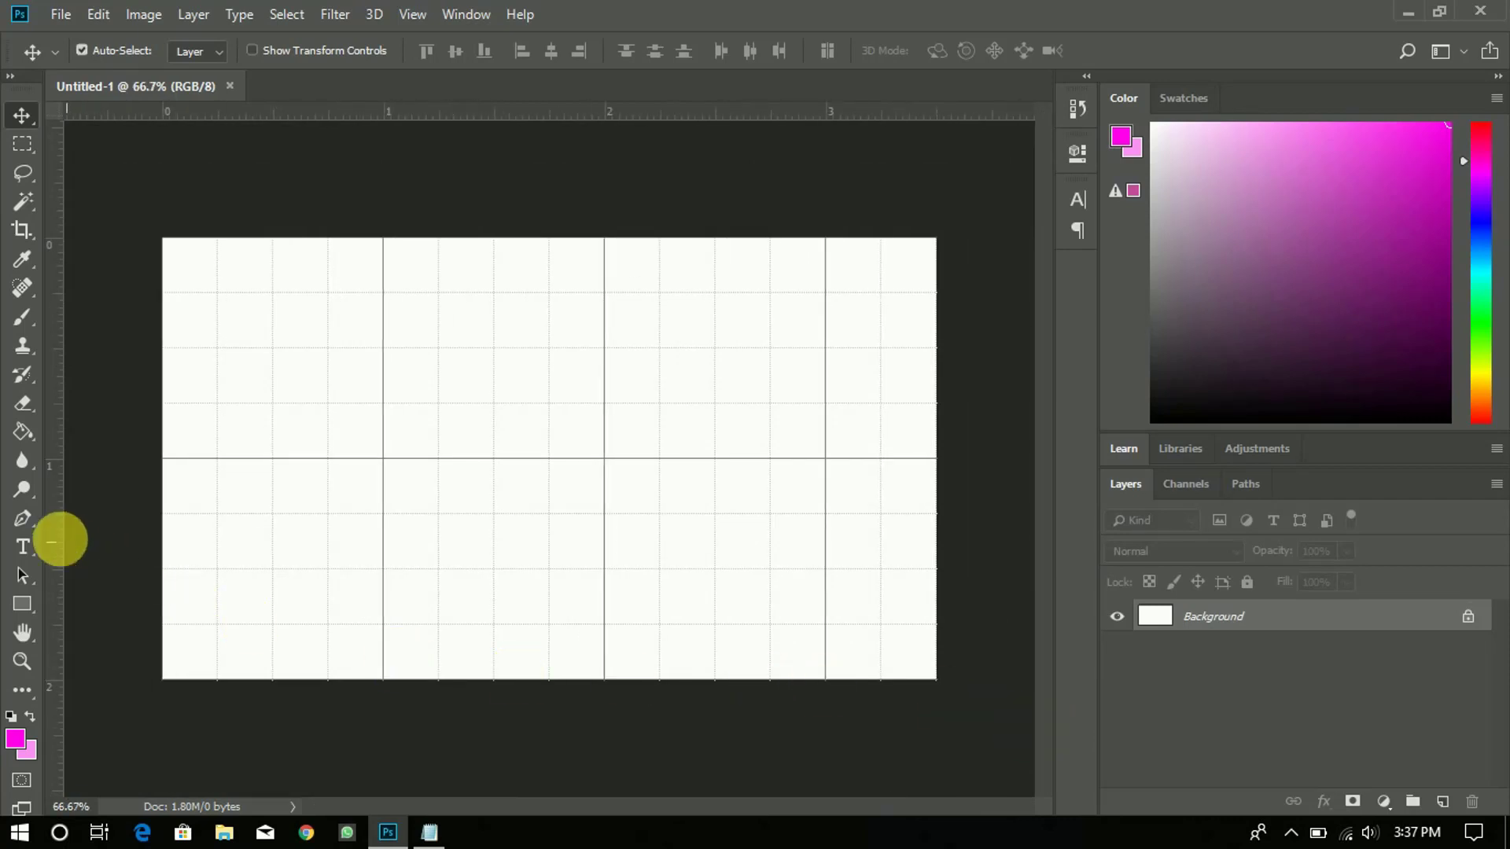
left_click(27, 516)
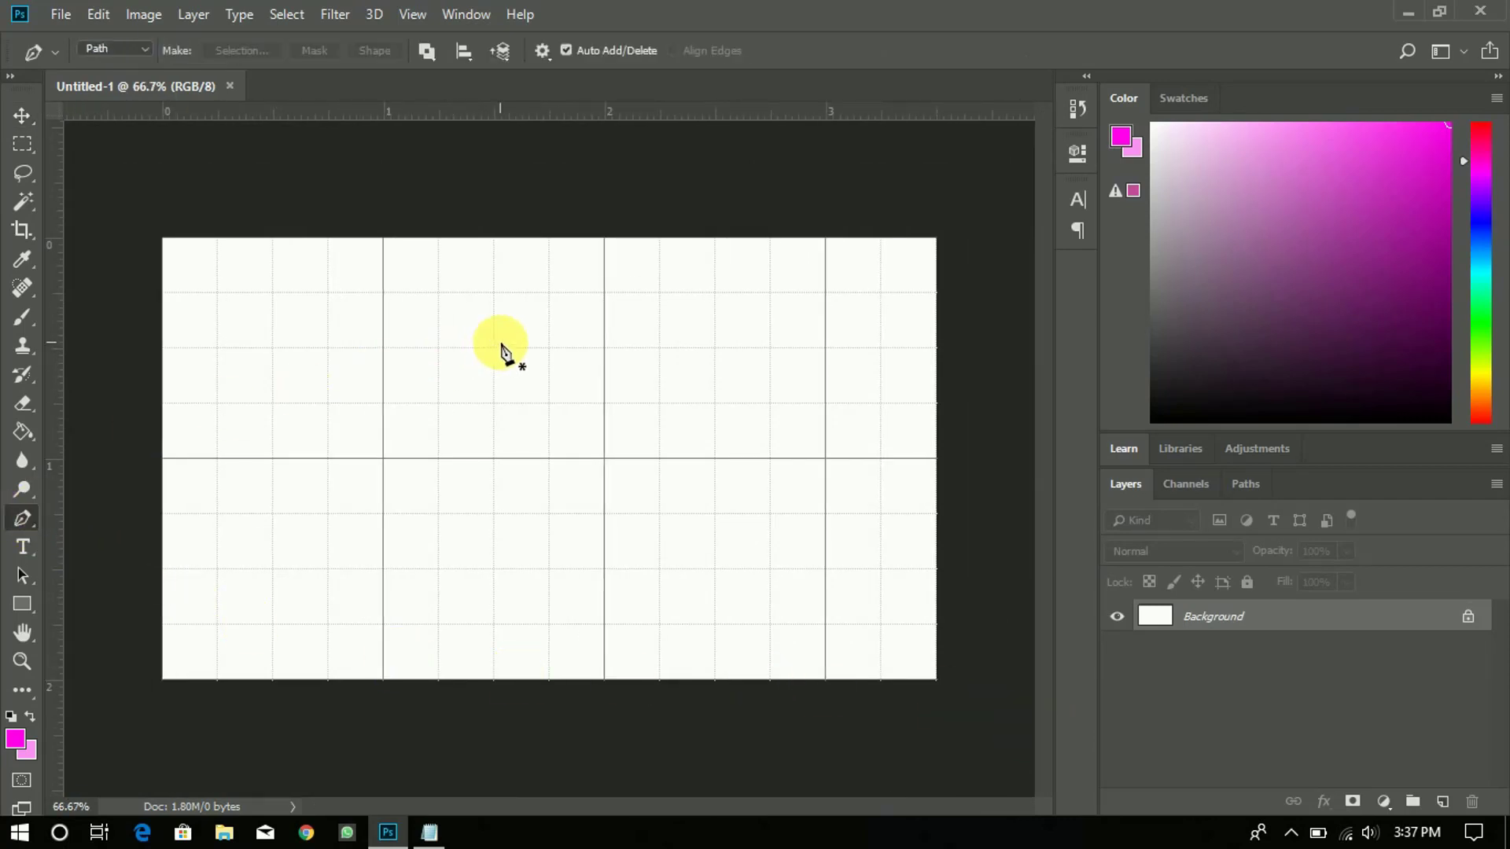
left_click(550, 238)
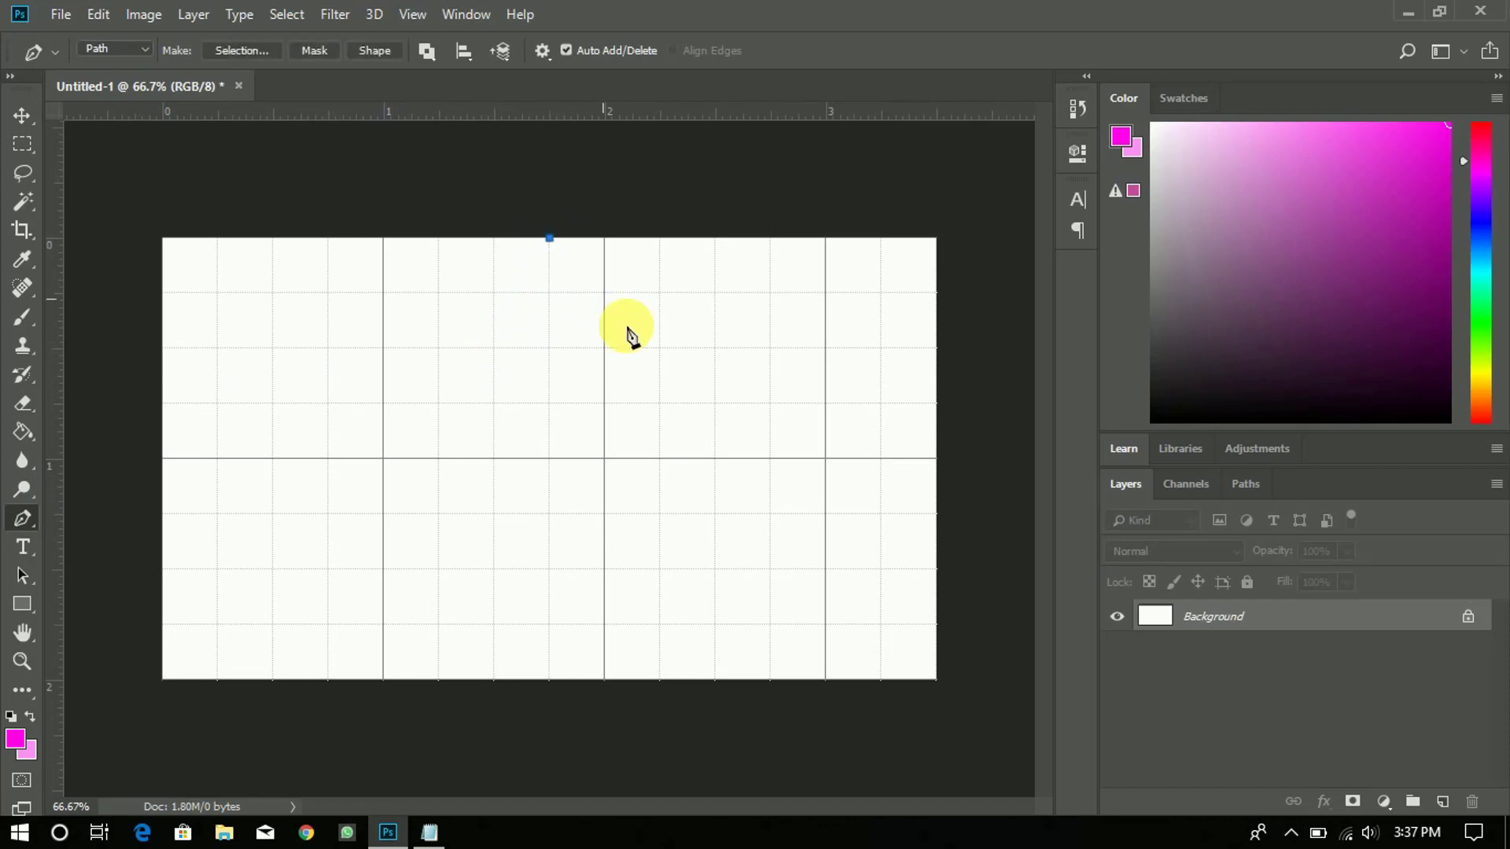
left_click(715, 679)
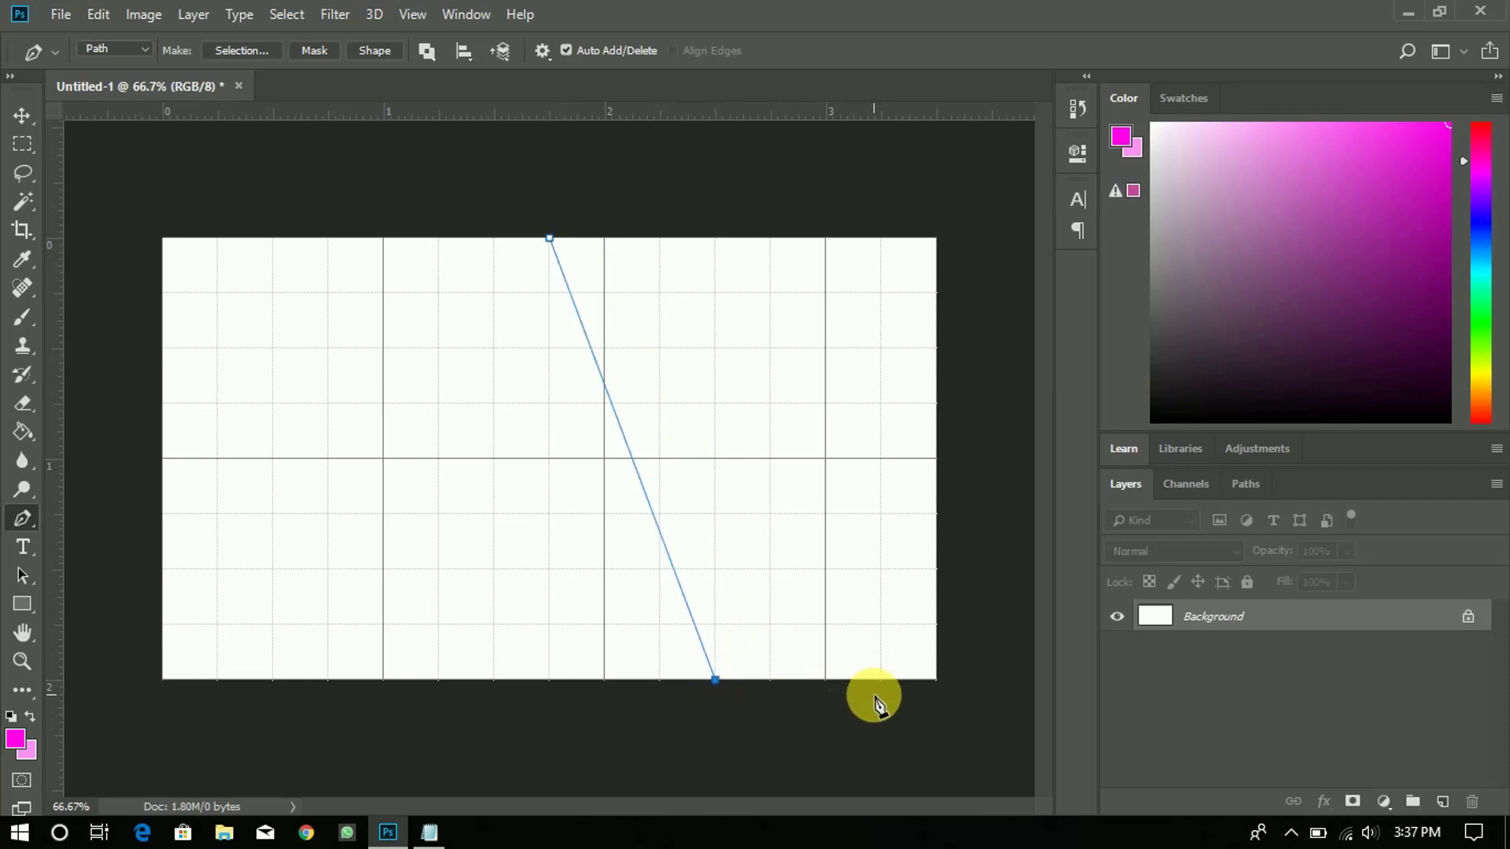
left_click(936, 679)
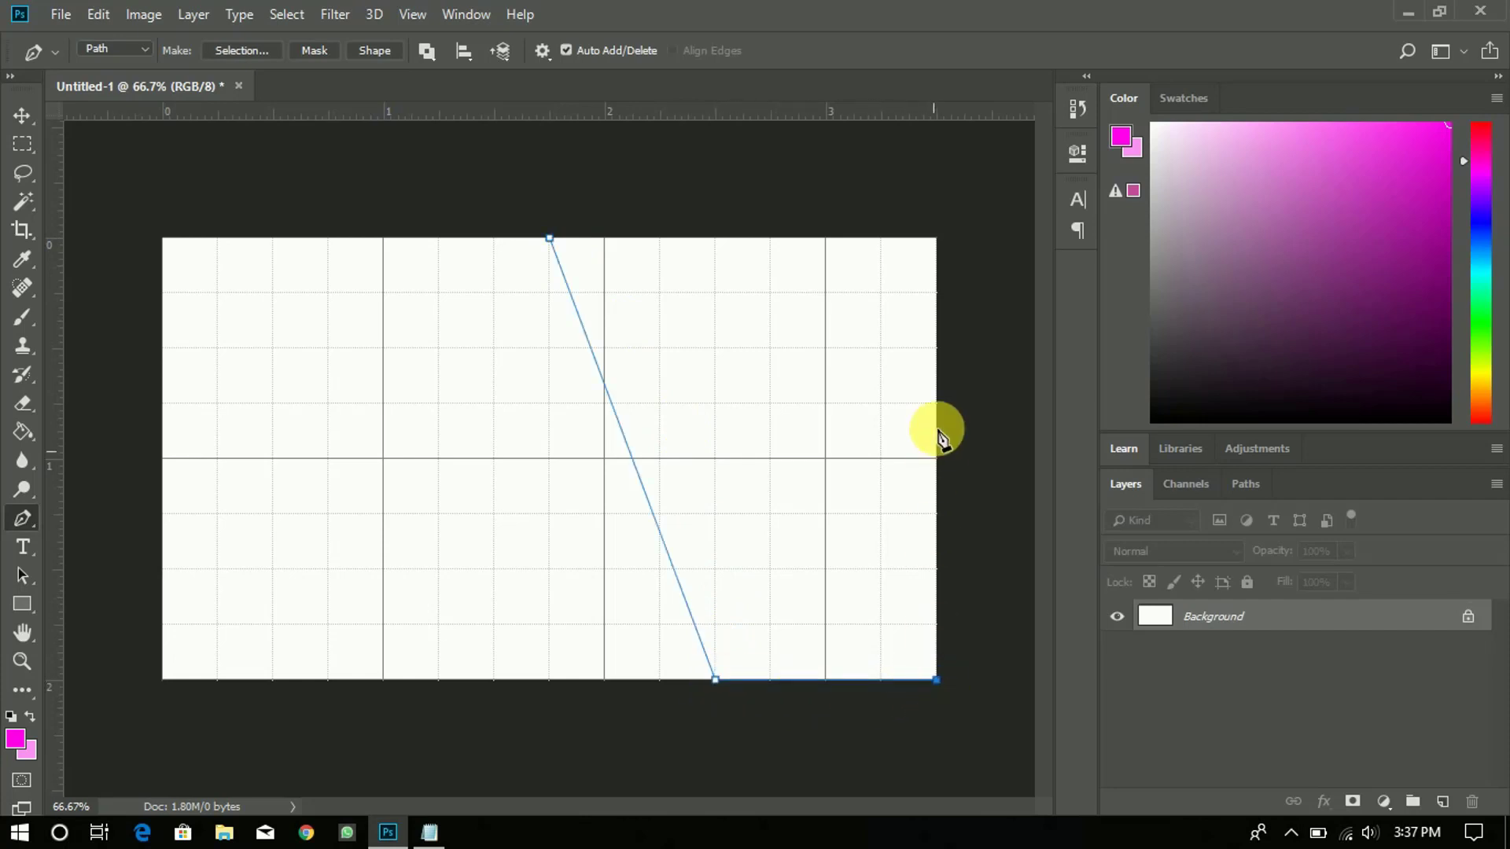
left_click(936, 239)
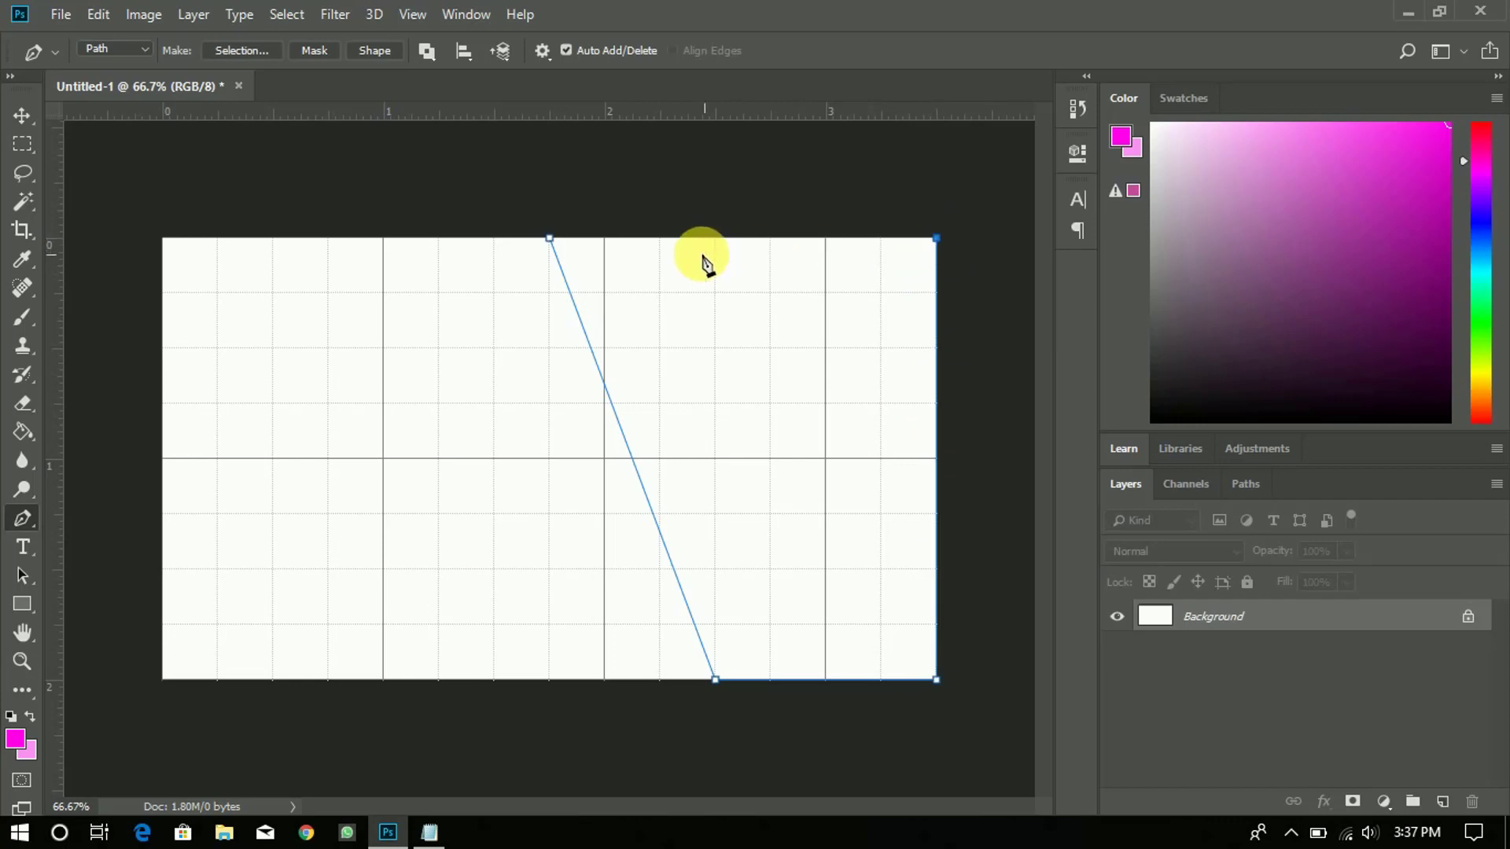
left_click(550, 238)
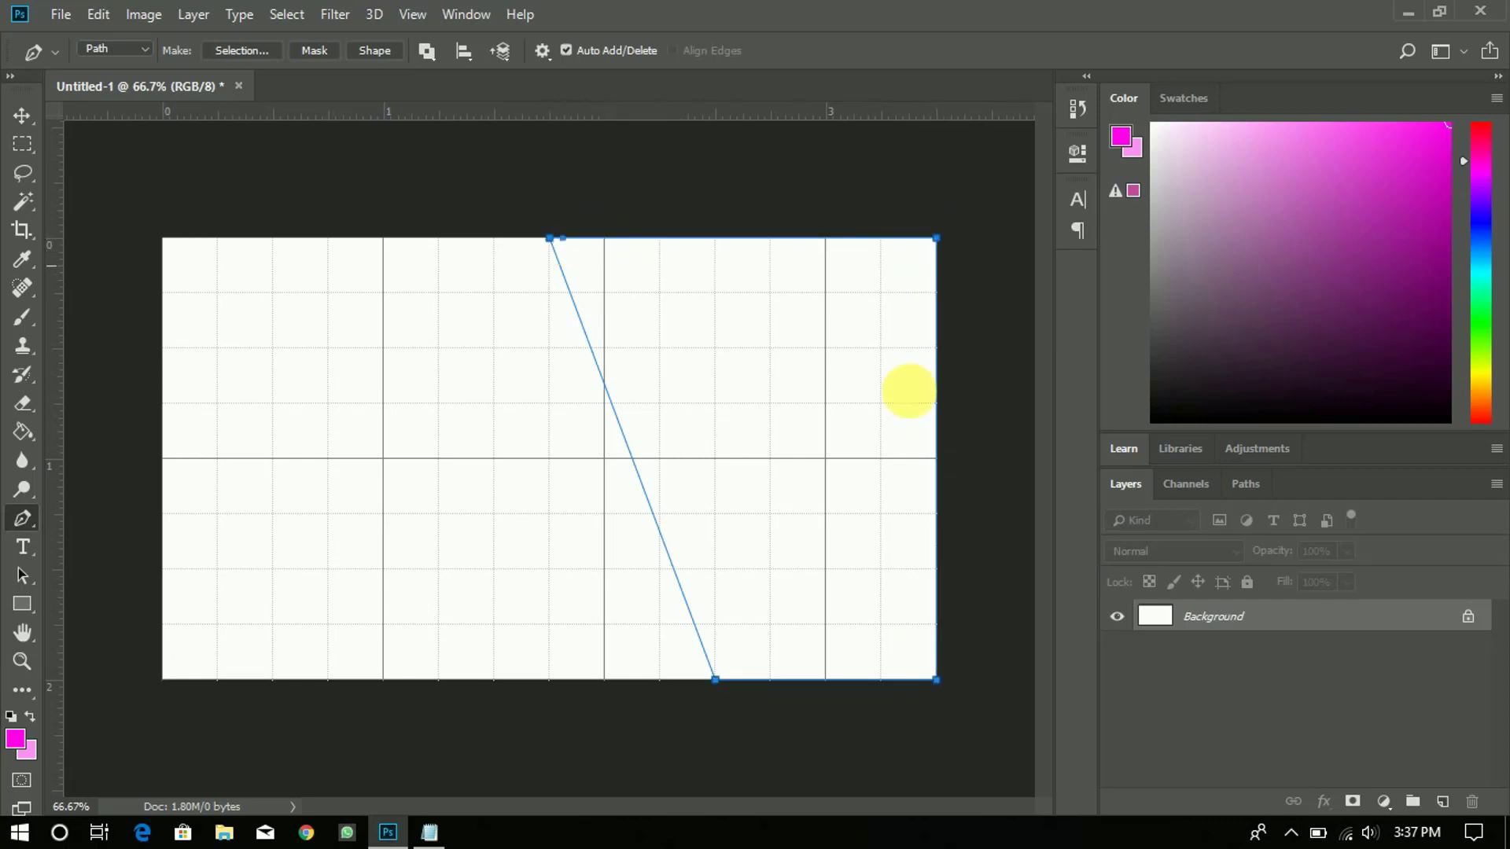
Step: Add a new layer and convert the path into a new anti-aliased selection with a feather radius of 0 pixels
left_click(1444, 803)
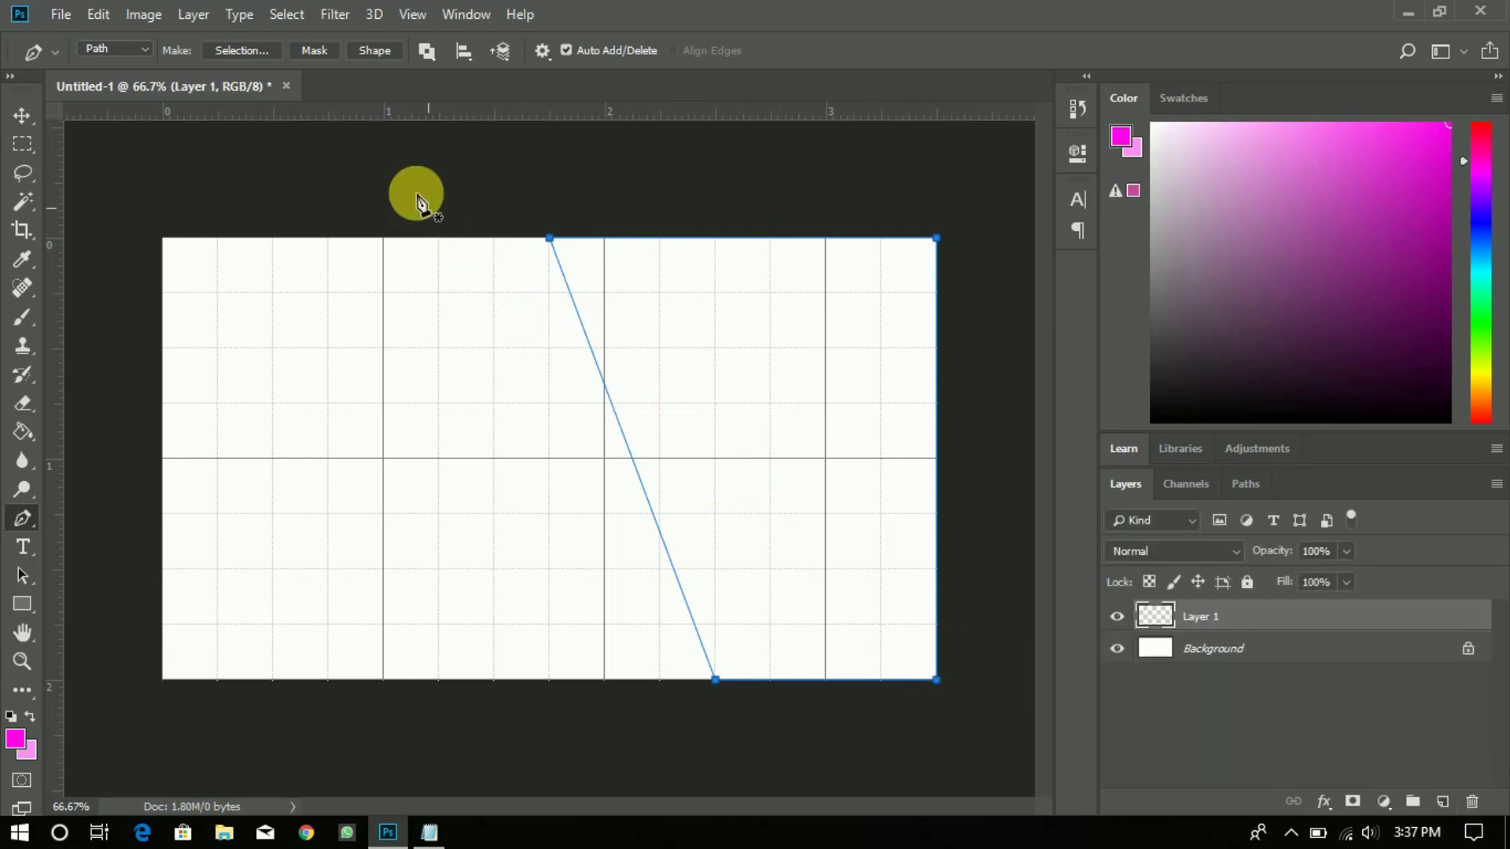
left_click(245, 50)
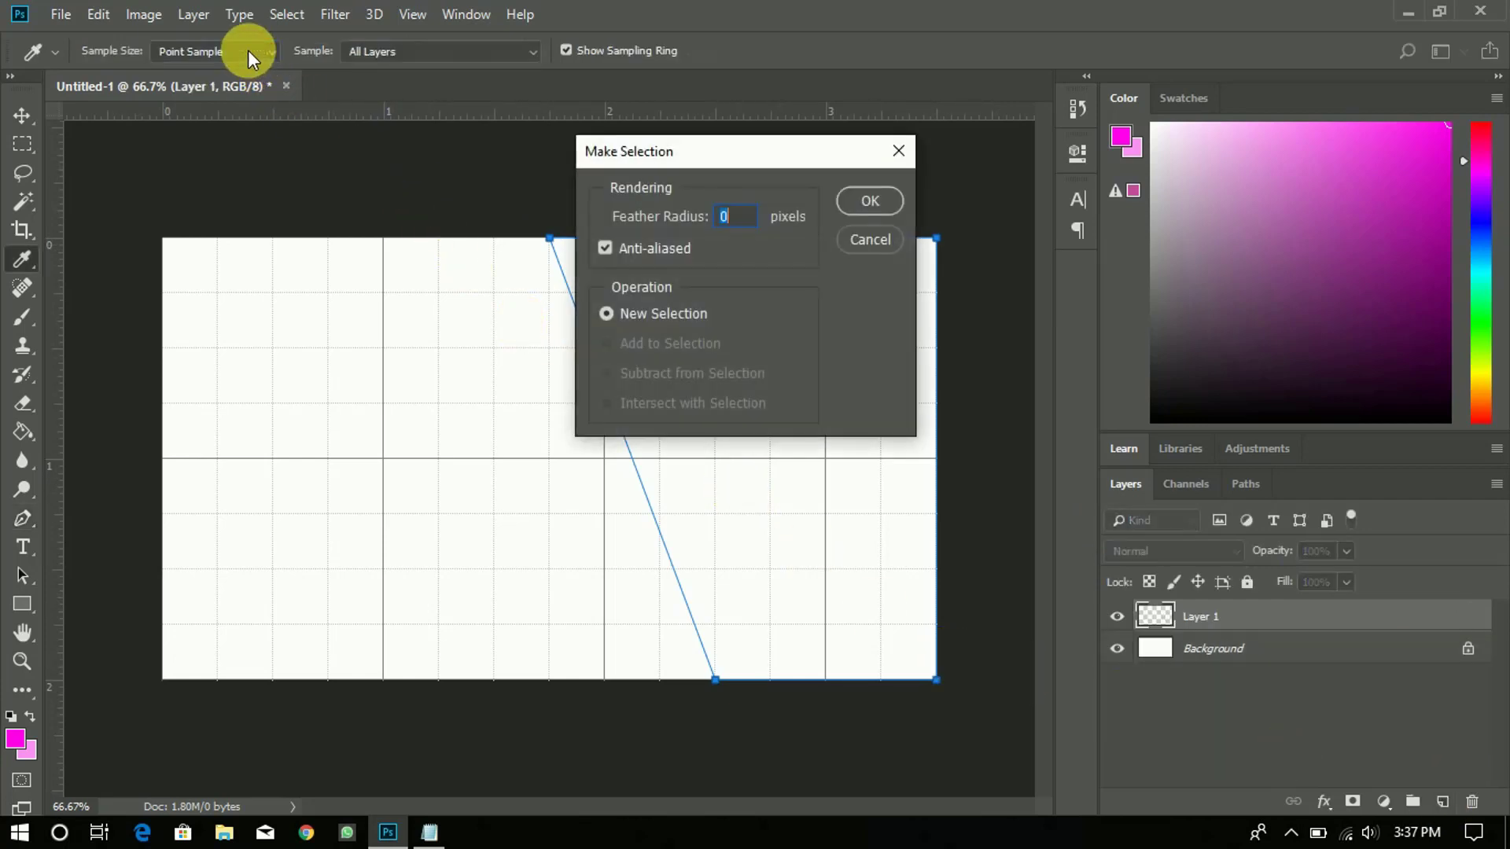
left_click(860, 198)
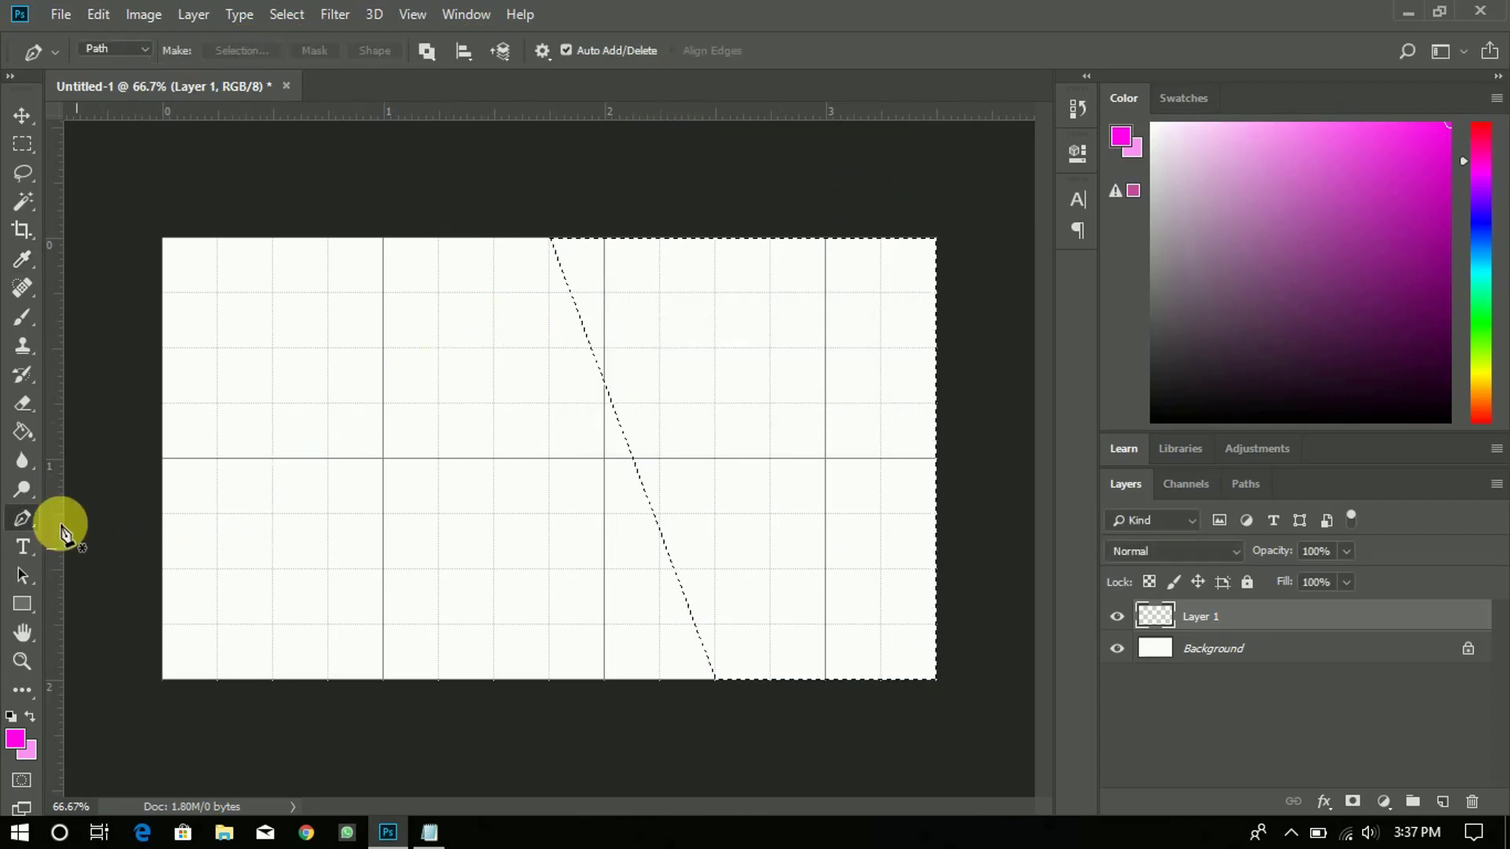
Step: Fill the selected right-hand area on the new layer with the magenta foreground color ff00ea using the Paint Bucket
left_click(22, 437)
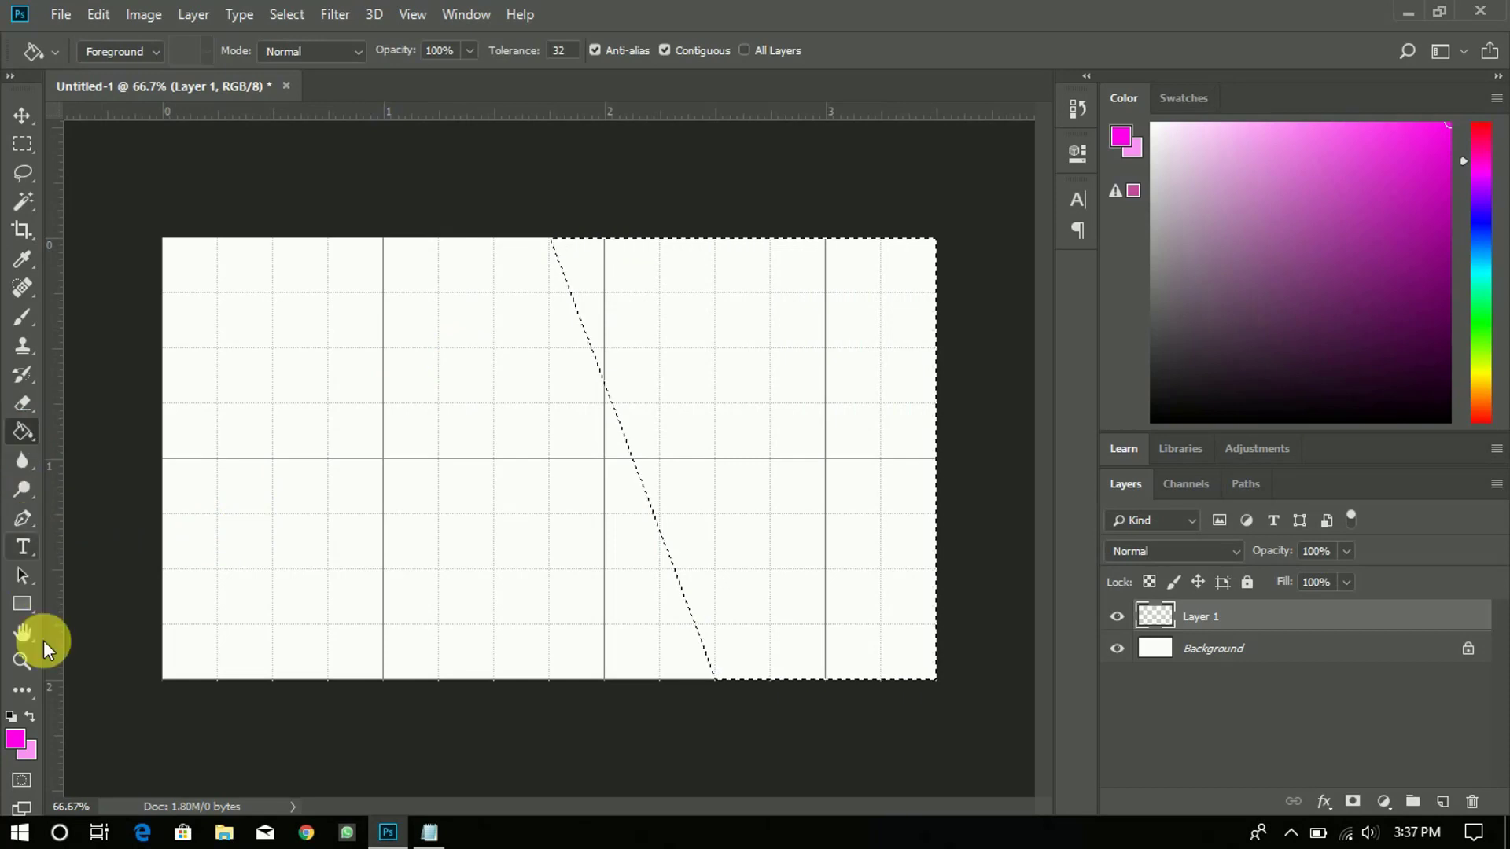
left_click(16, 743)
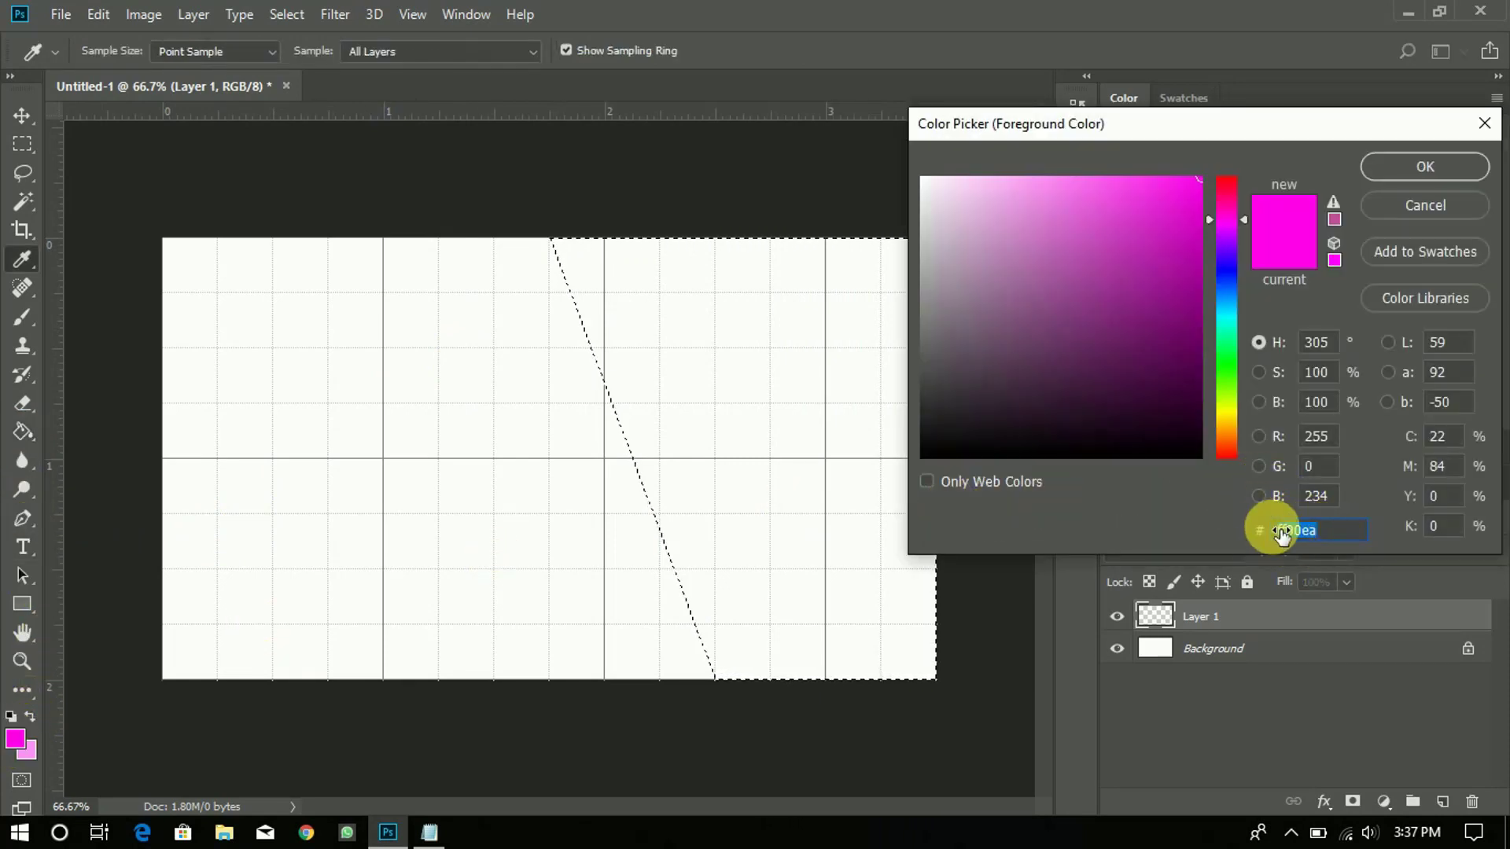
left_click(1420, 166)
key("g")
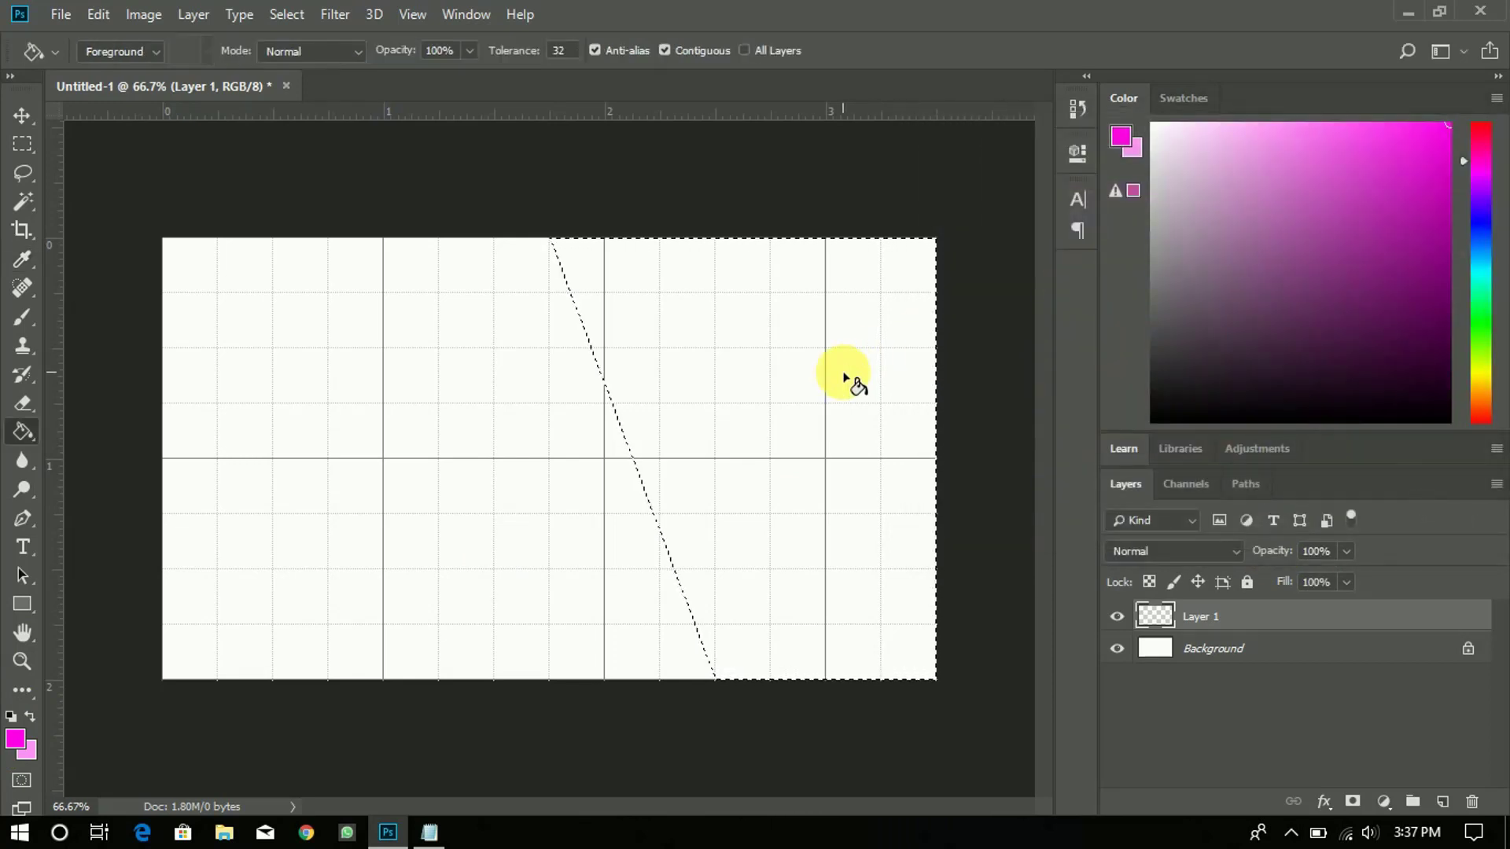
left_click(844, 373)
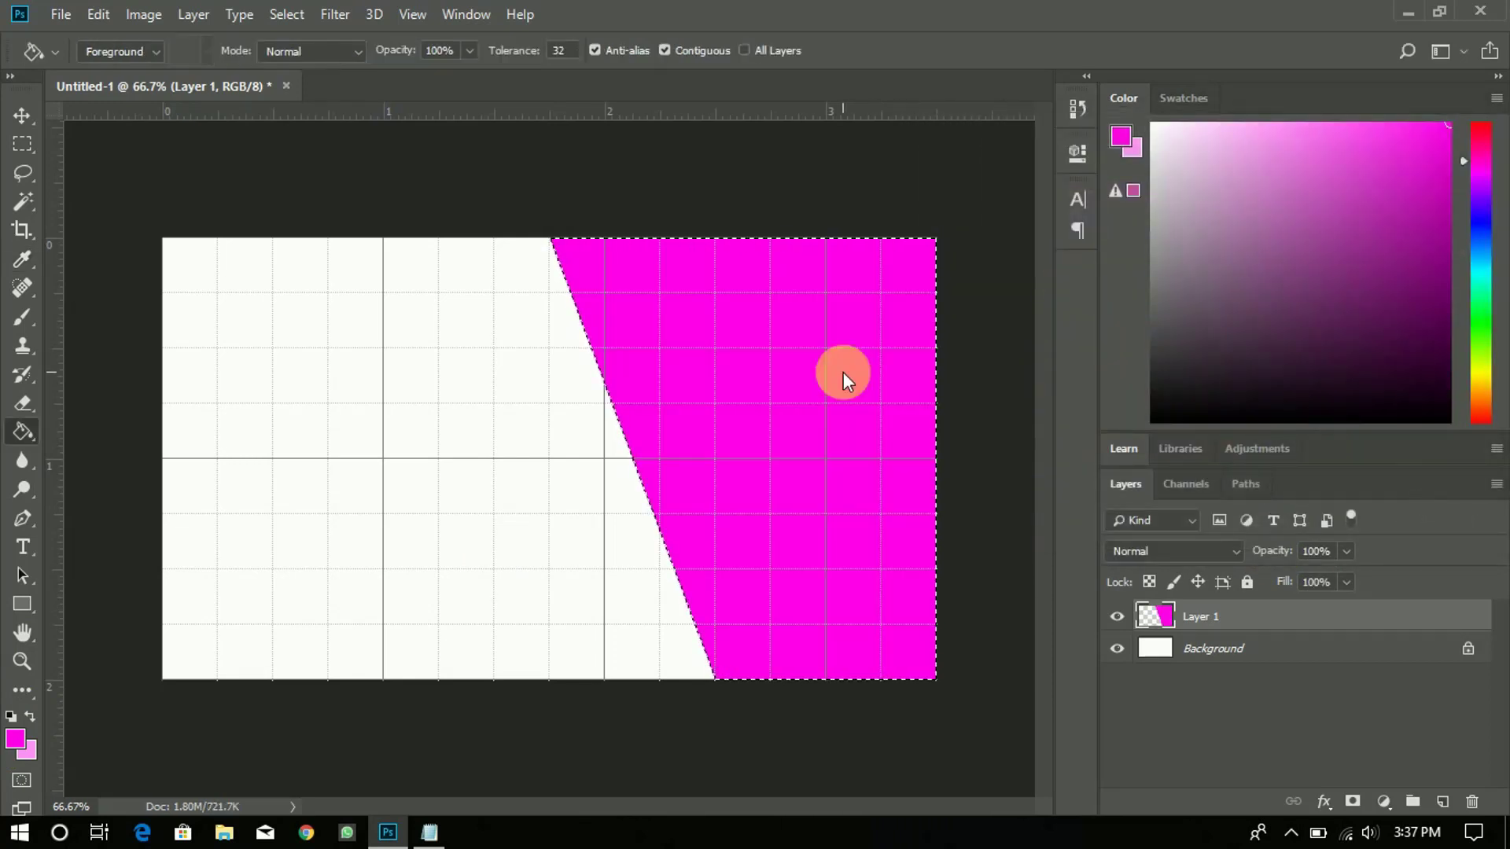
Step: Deselect and, on a new layer, draw a closed Pen path along the magenta panel's slant, spanning 1.5–1.75 in on top and 2.25–2.5 in at the bottom
key("ctrl+d")
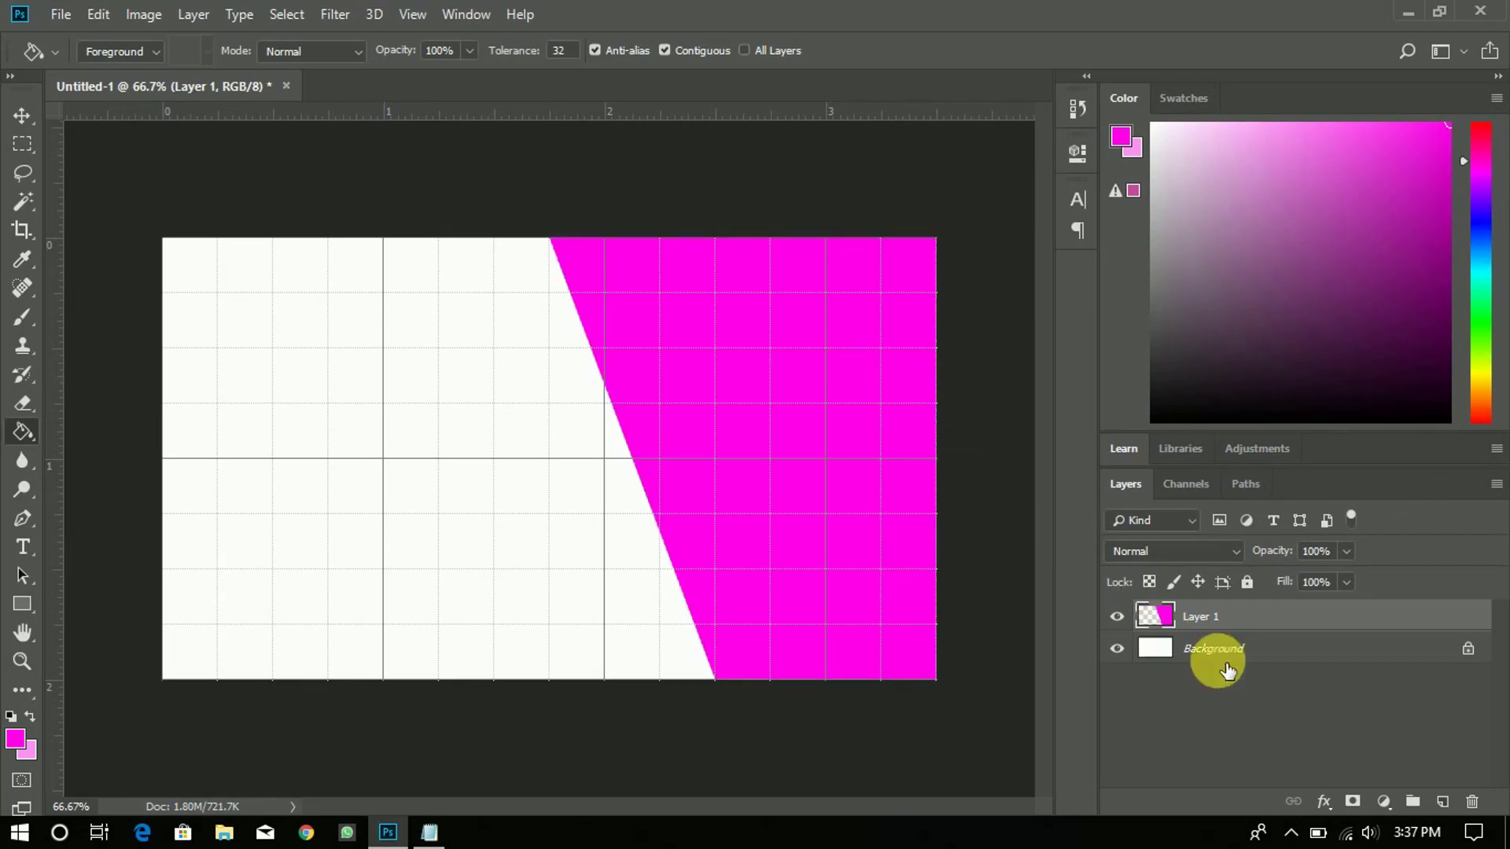
left_click(1444, 802)
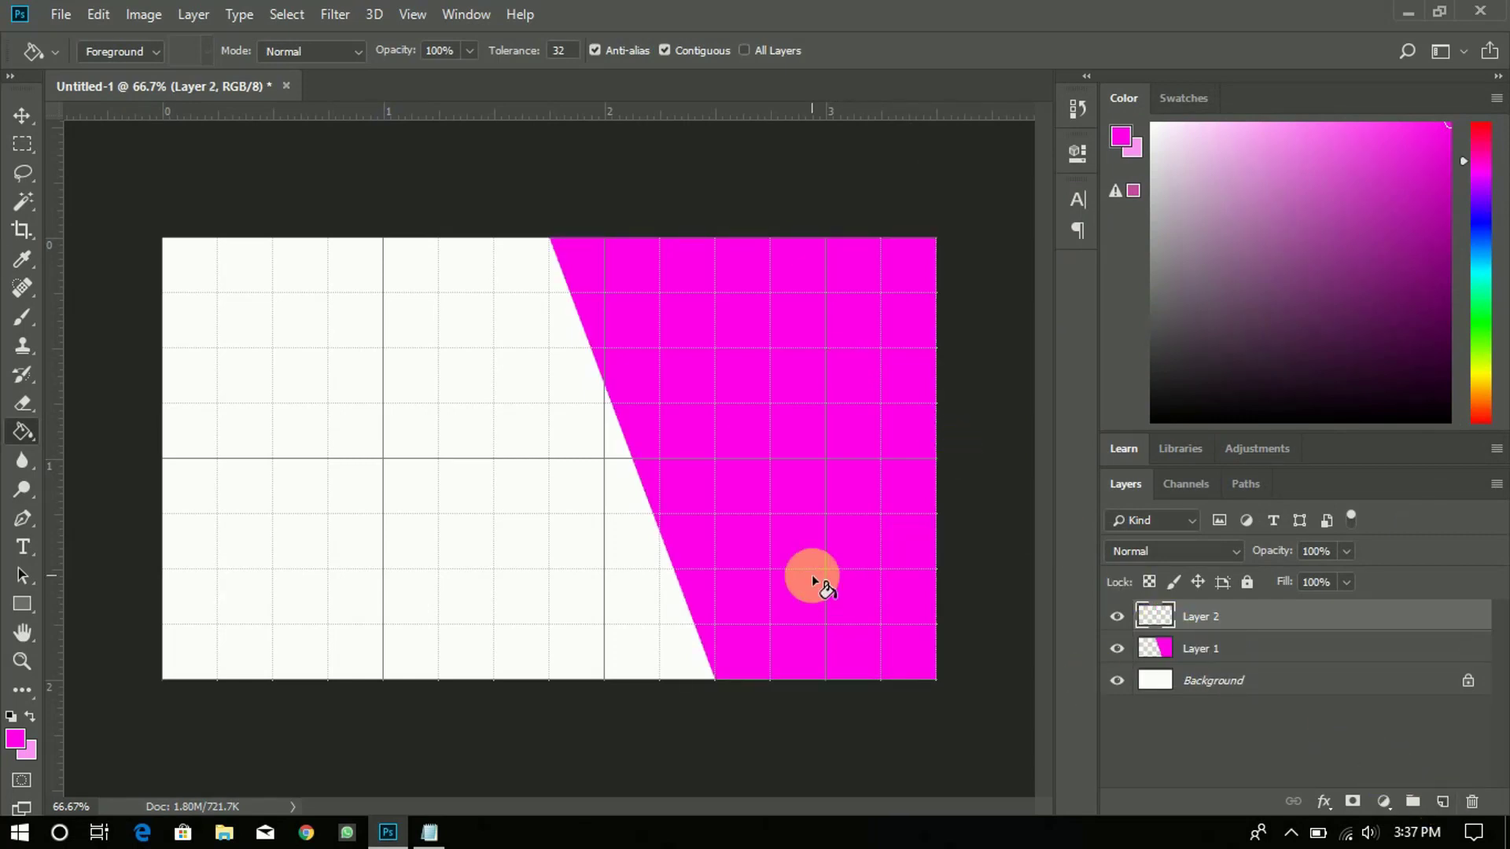
left_click(22, 518)
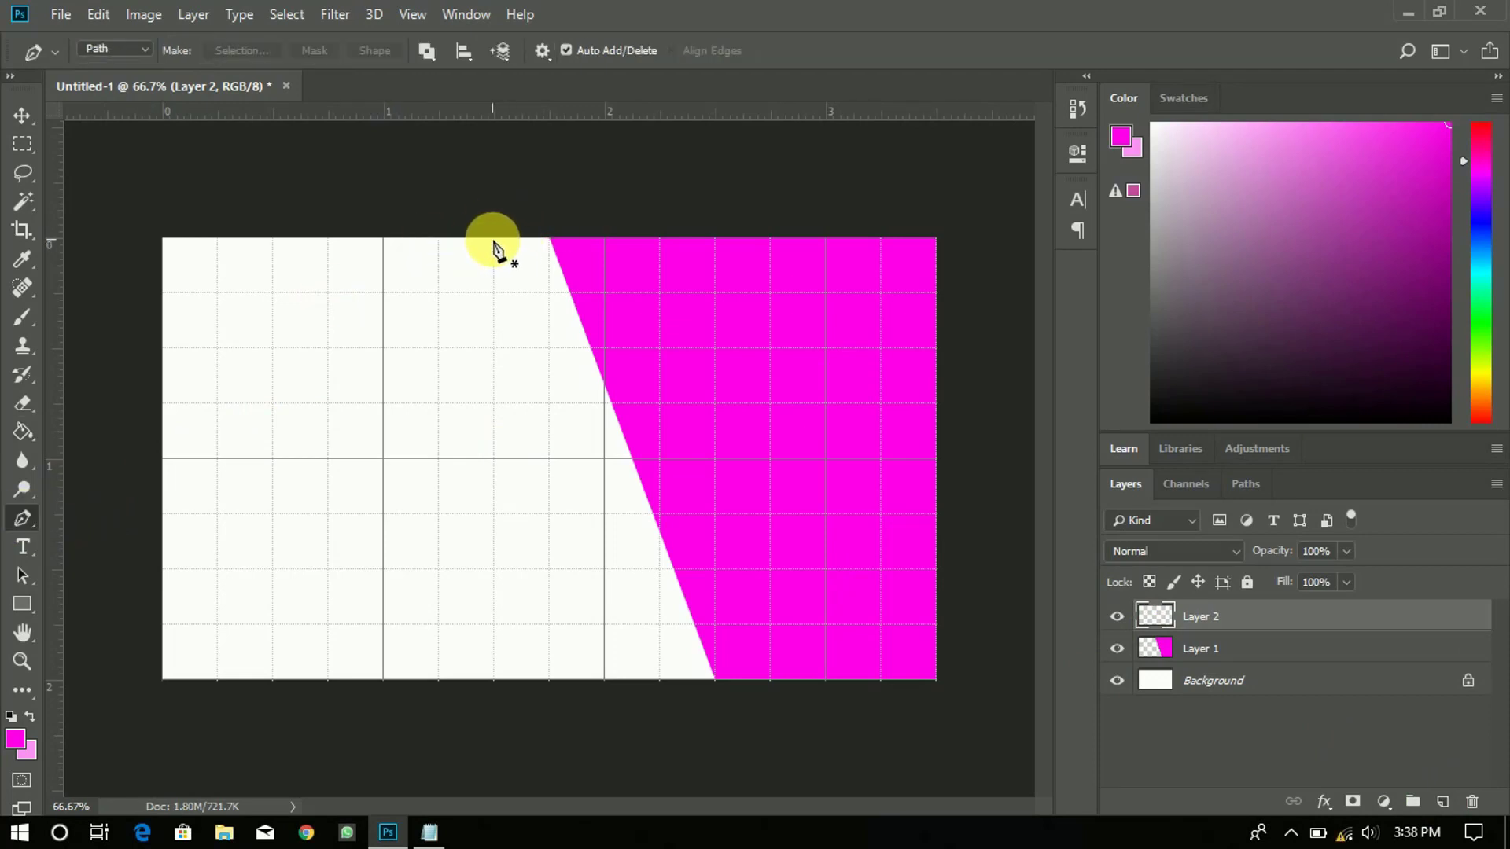
left_click(494, 238)
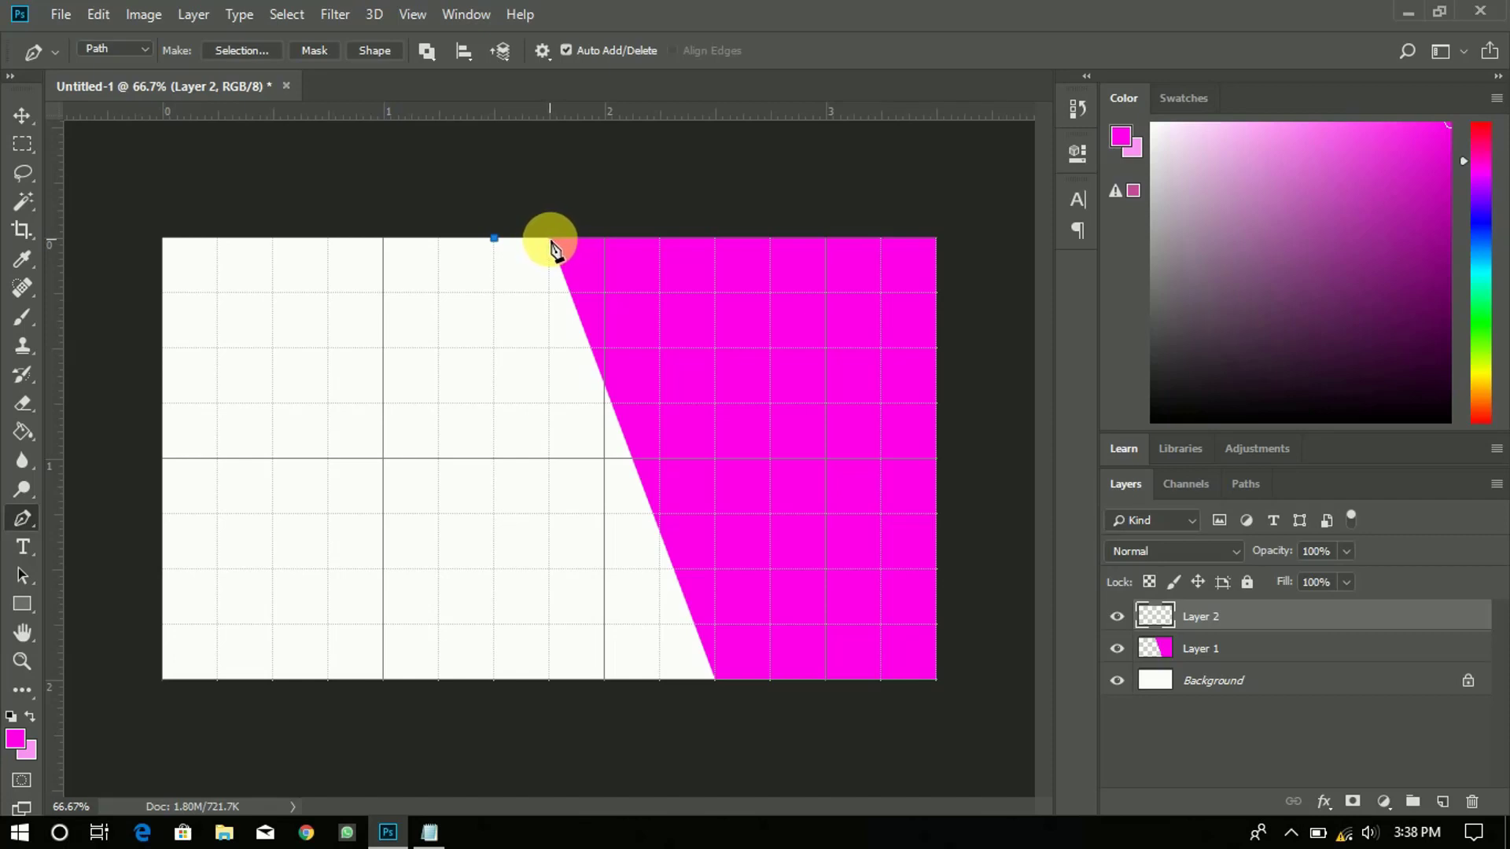
left_click(550, 239)
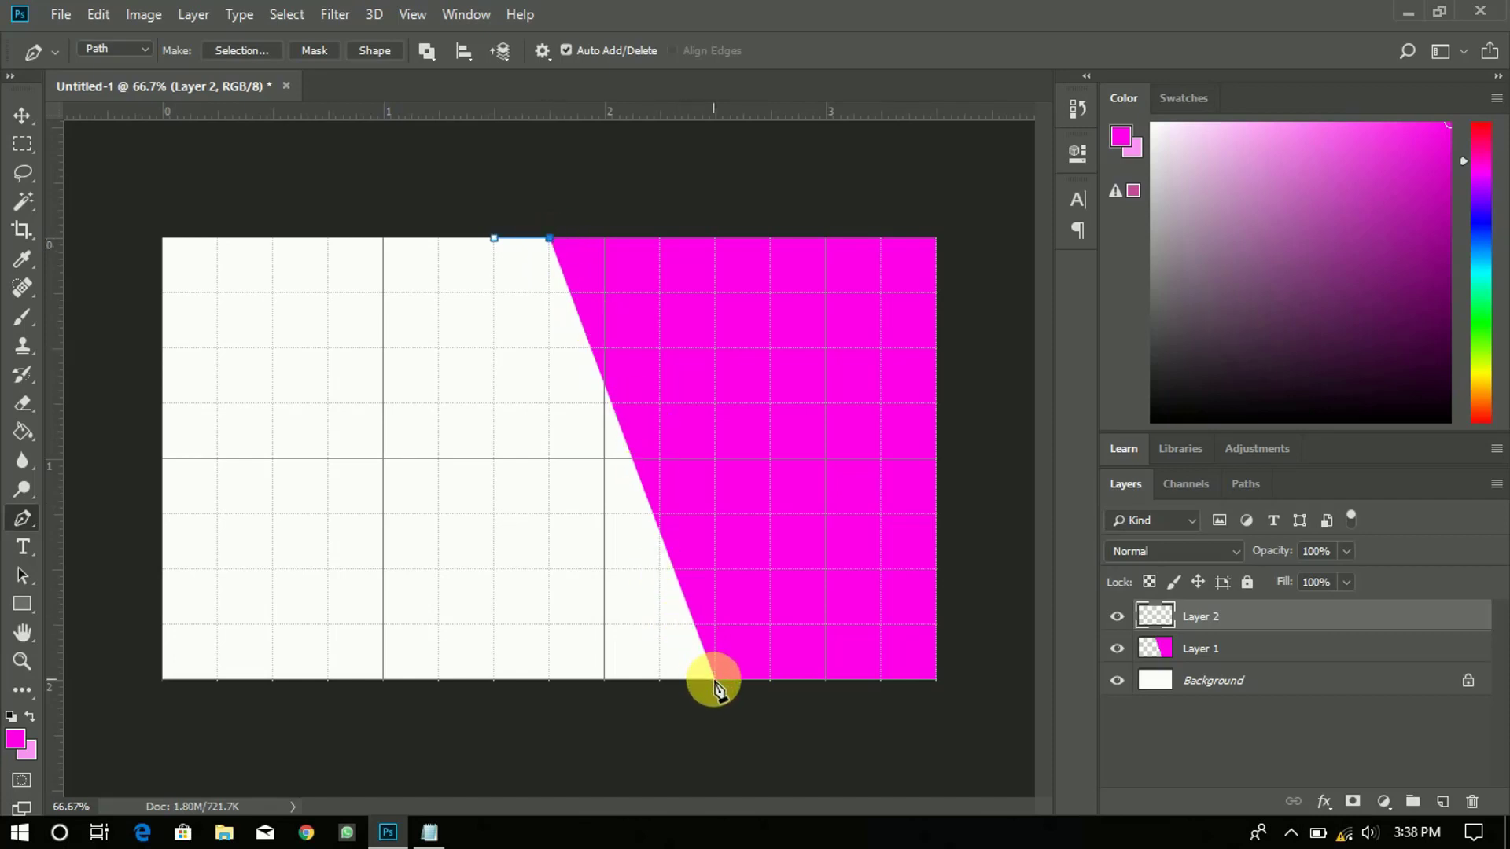
left_click(714, 680)
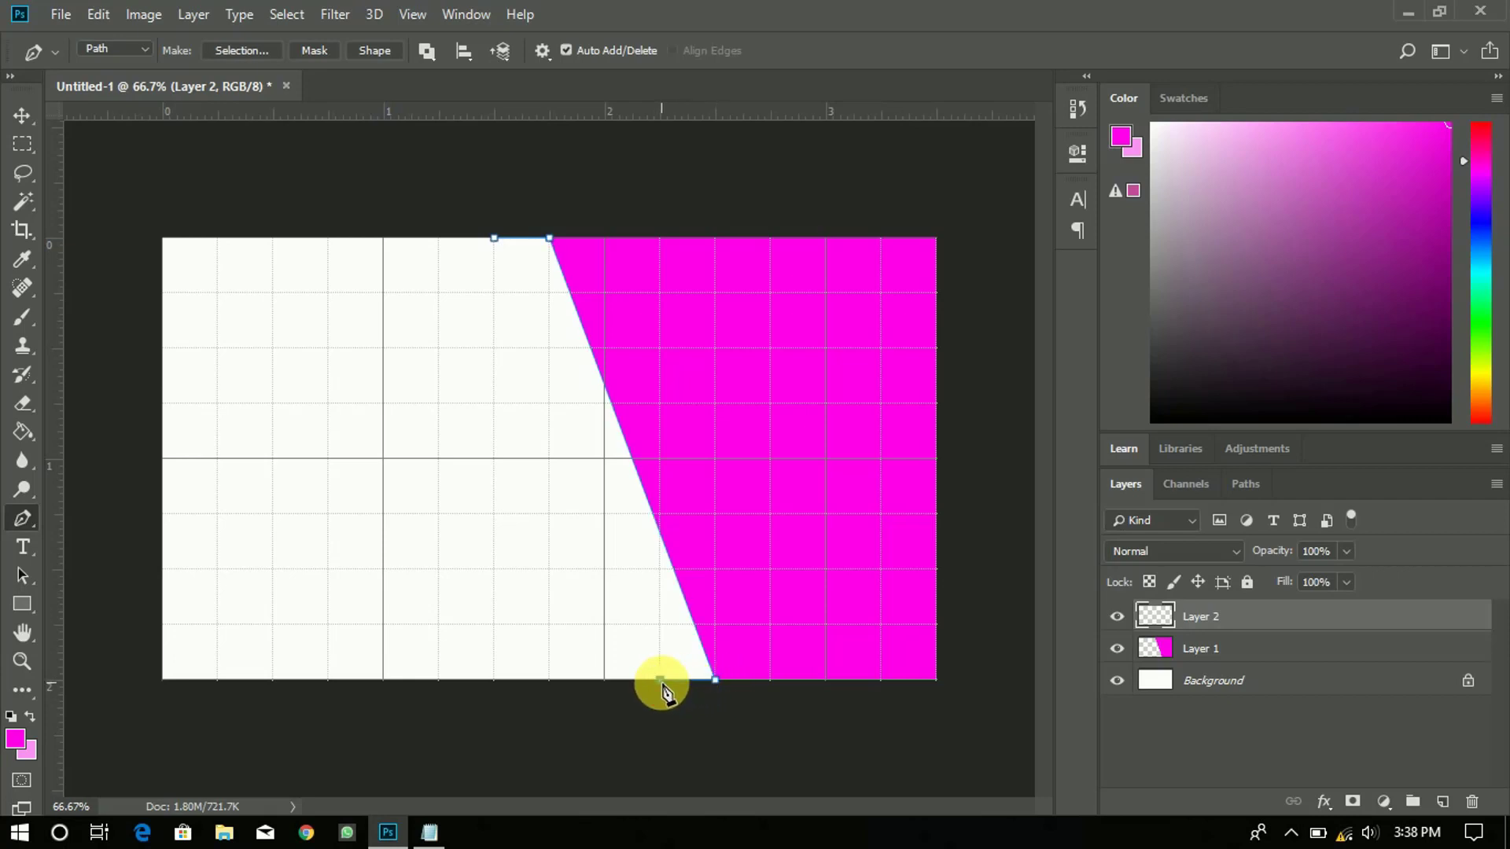
left_click(494, 238)
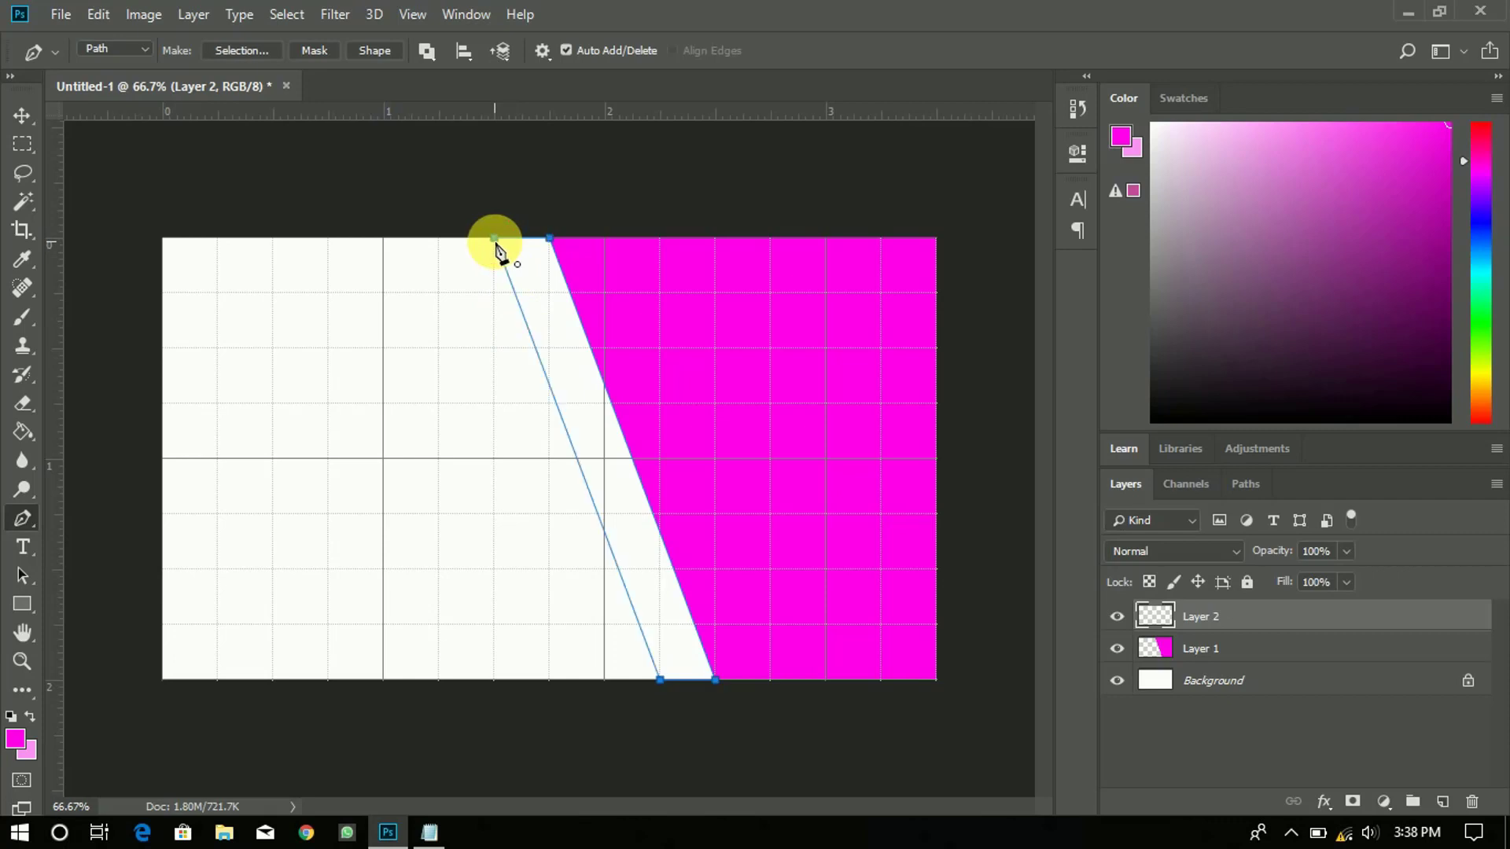
Step: Convert the path into an anti-aliased selection with 0 pixels feather, fill it with light pink fa94f2 using the Paint Bucket, and deselect
left_click(253, 50)
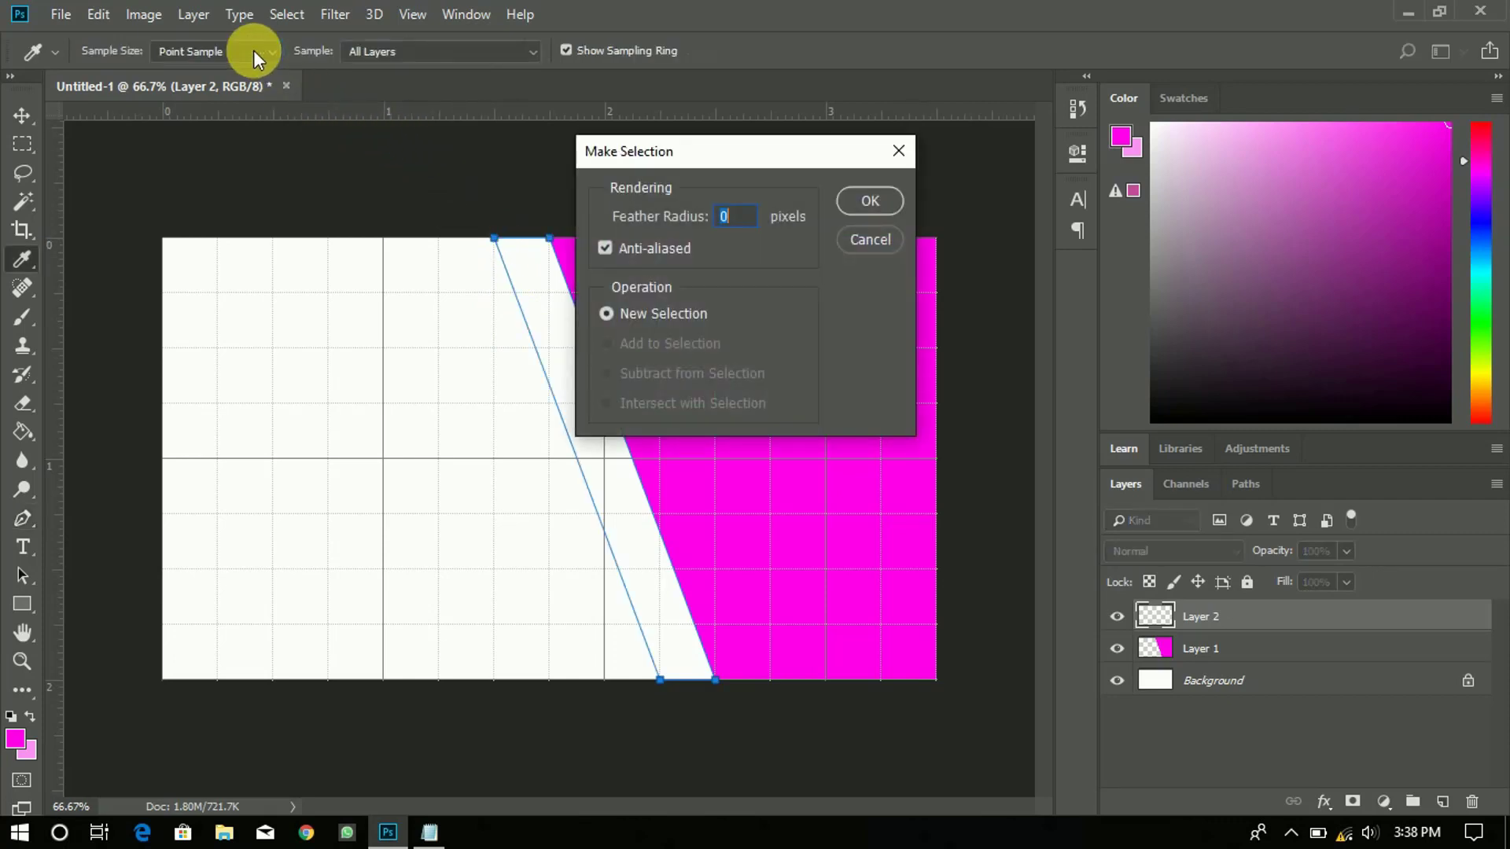
left_click(873, 202)
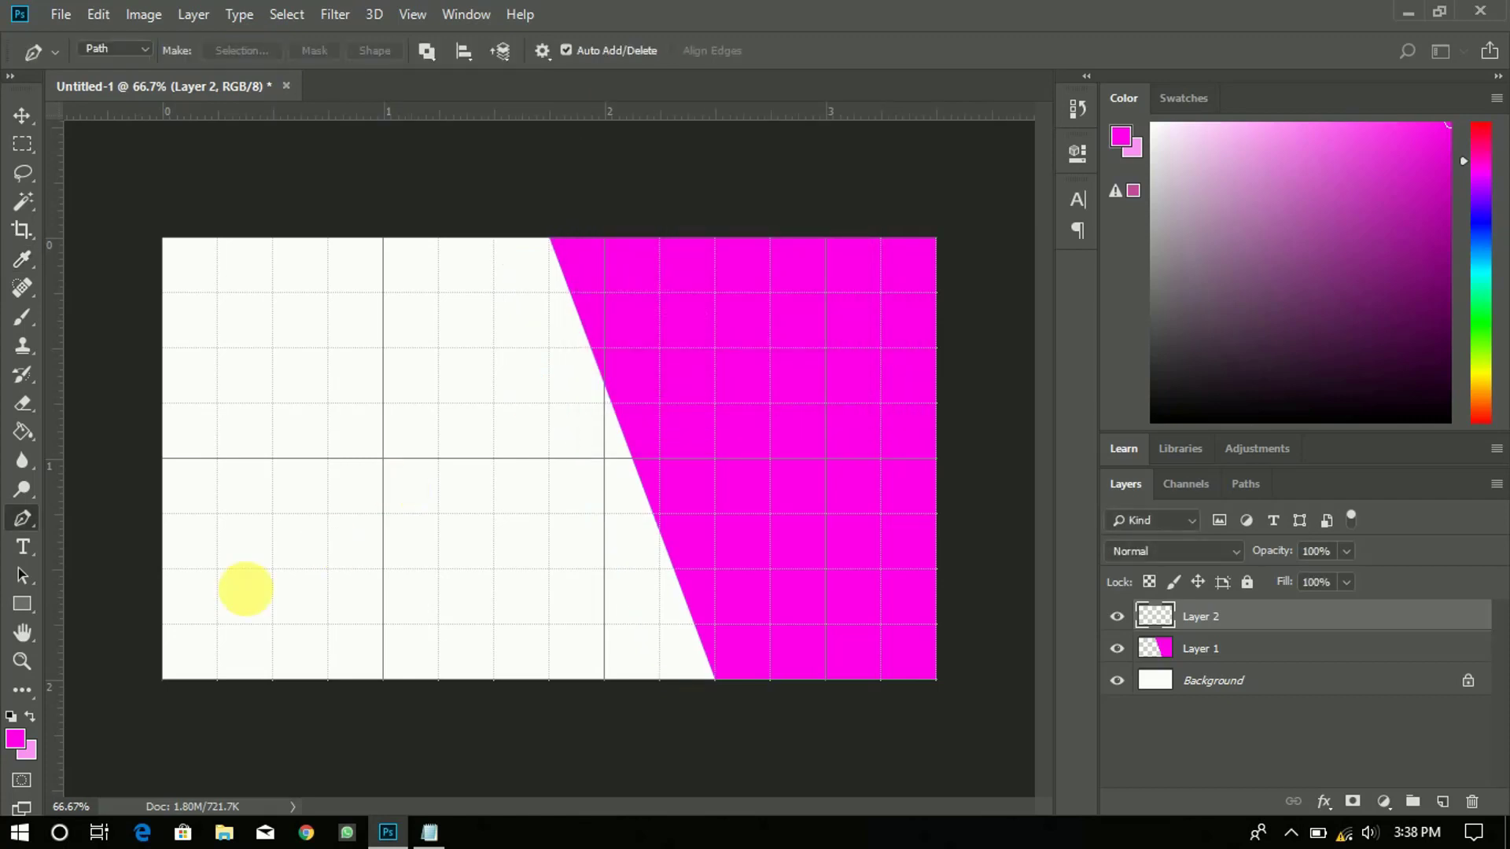
left_click(30, 715)
left_click(16, 738)
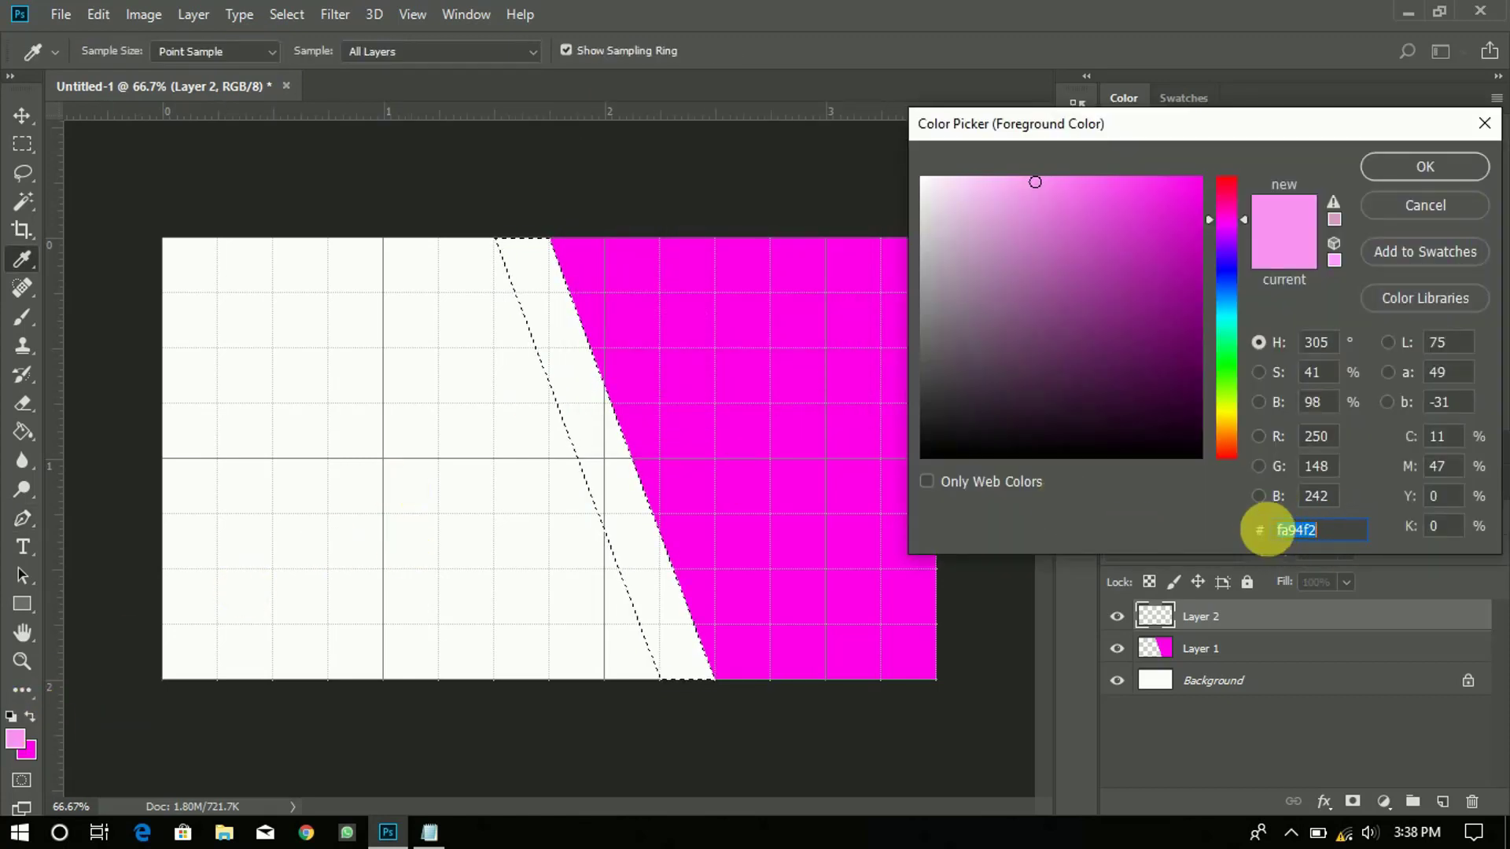
left_click(1441, 164)
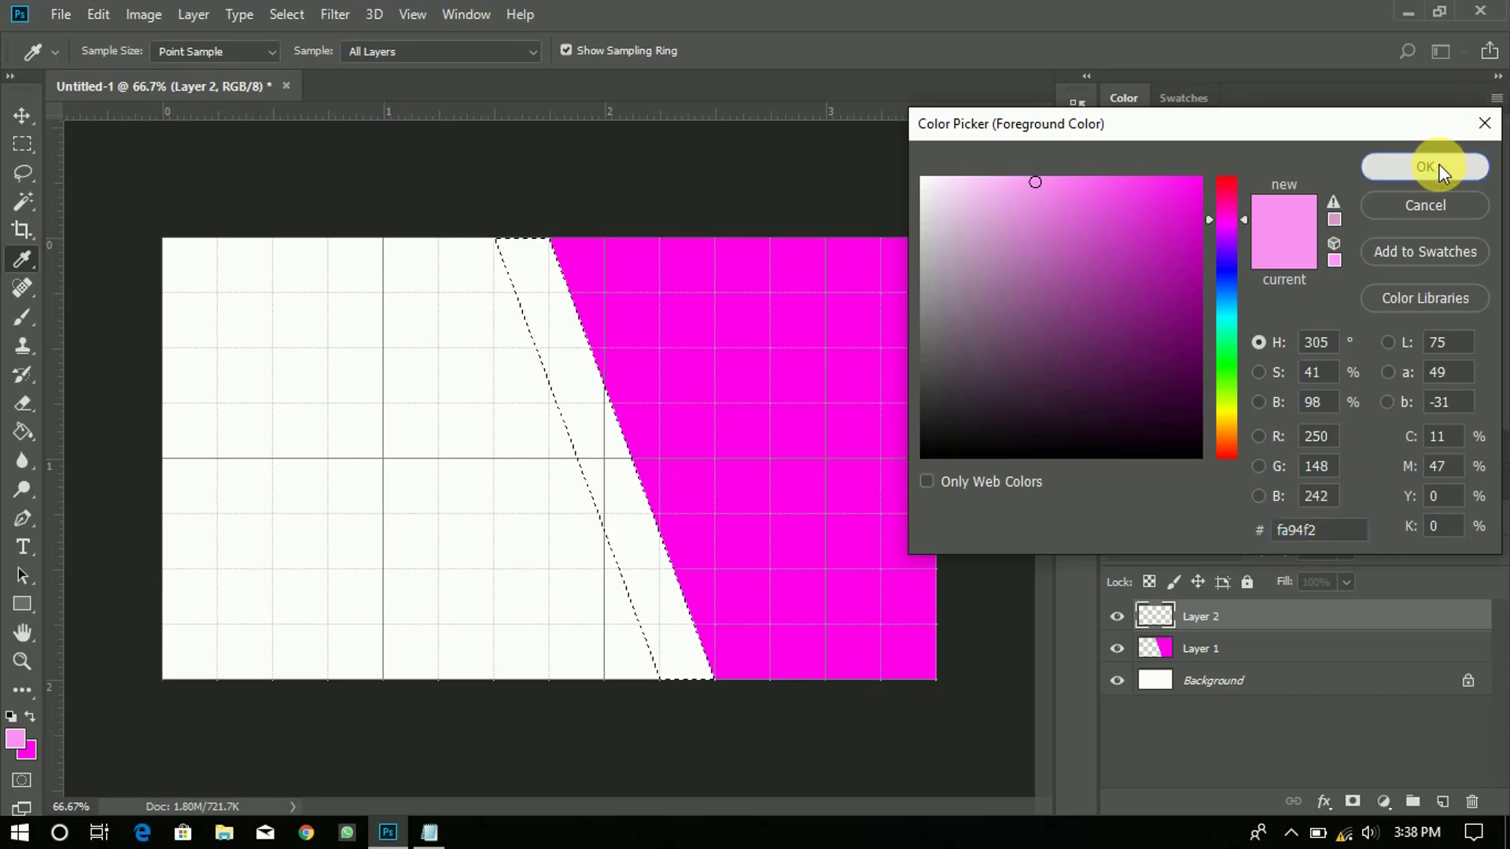
left_click(22, 432)
left_click(588, 402)
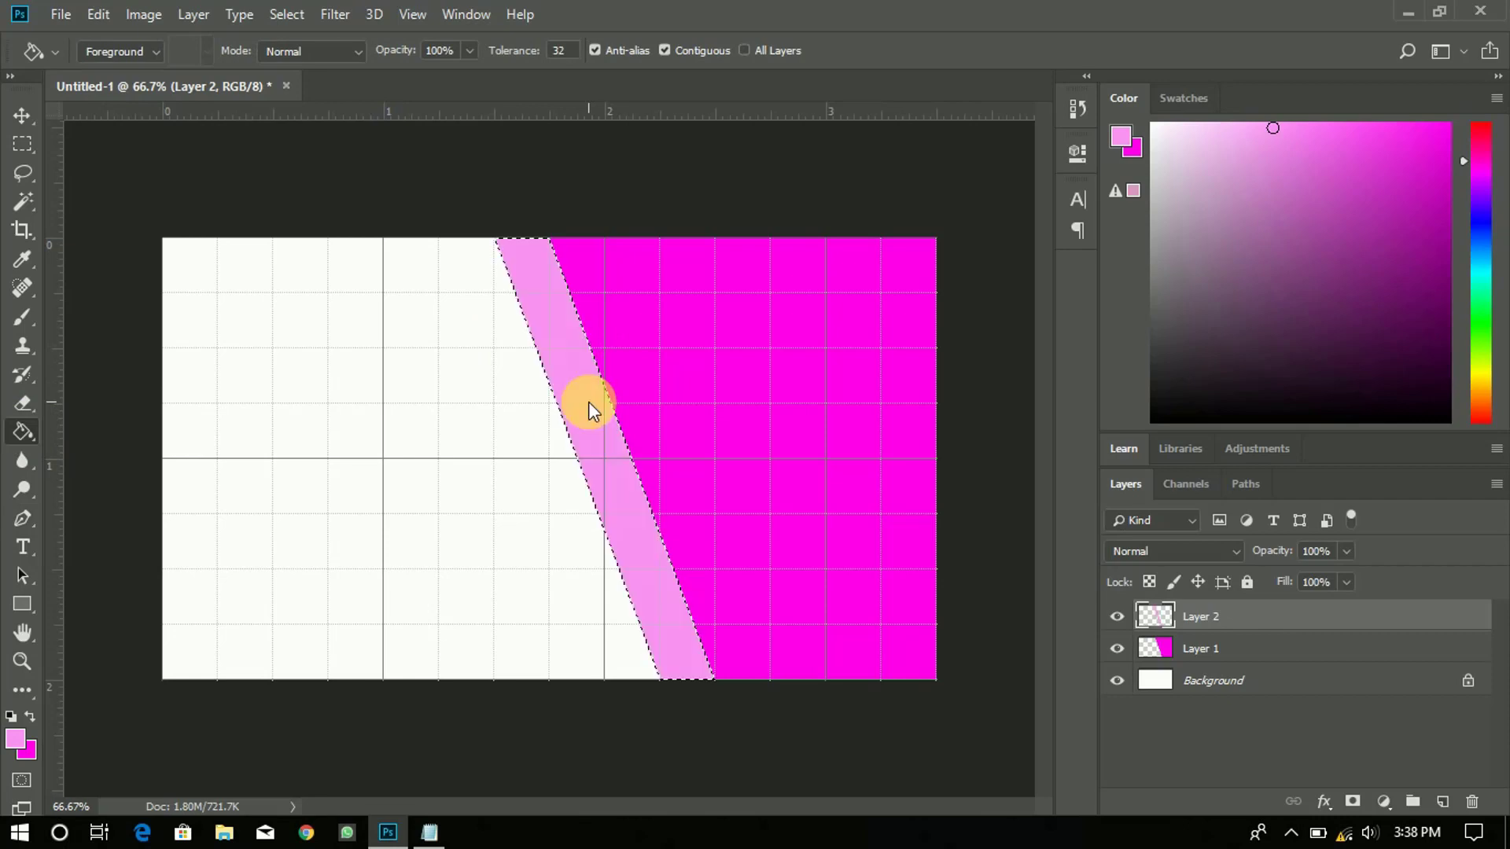
key("ctrl+d")
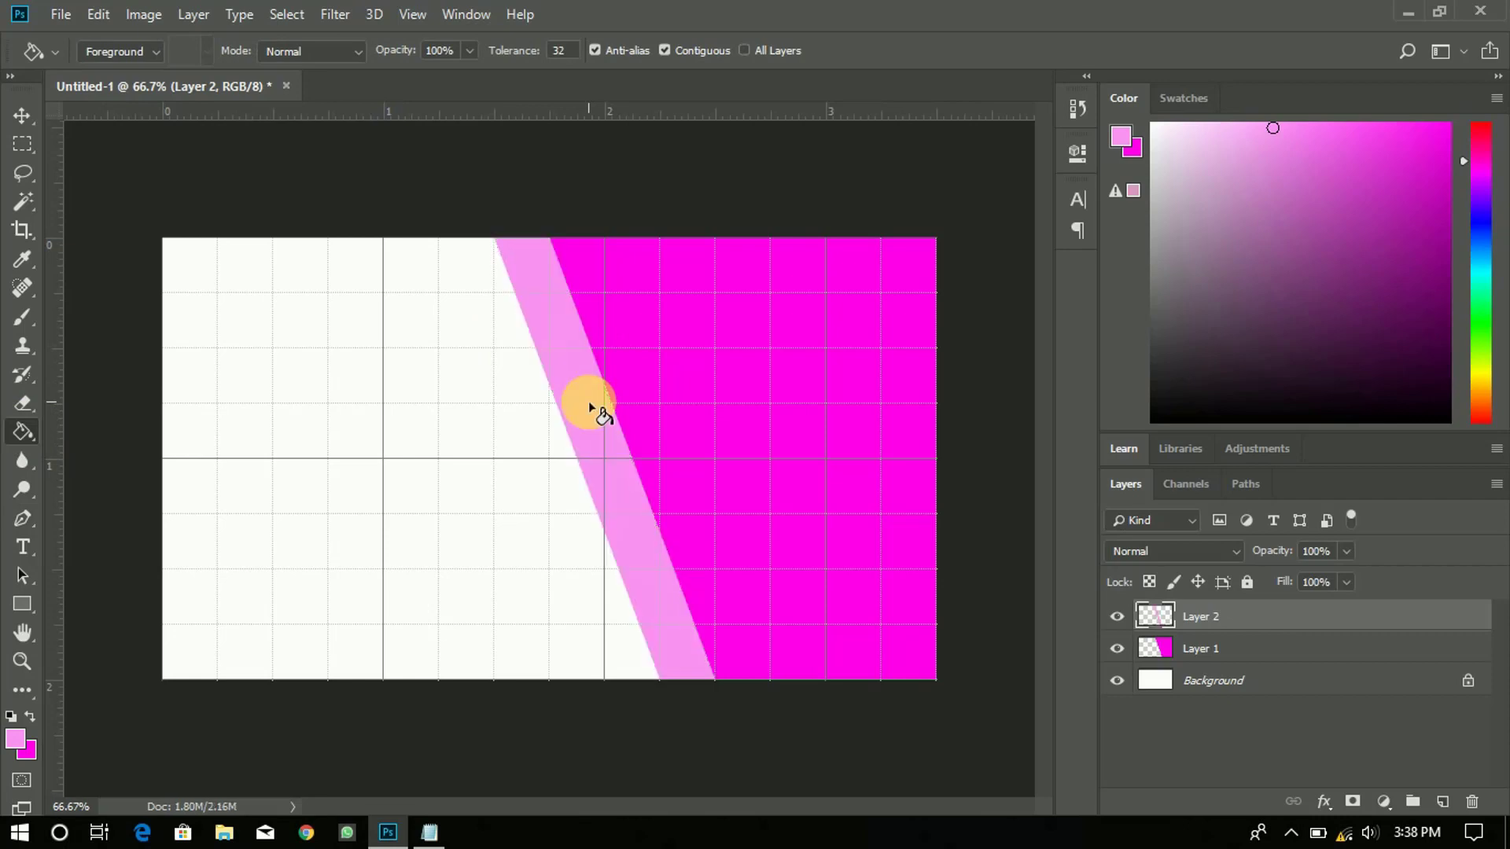
Step: Move Layer 2 below Layer 1 and nudge the light pink strip slightly right, underneath the magenta panel
left_click_drag(1261, 619, 1275, 674)
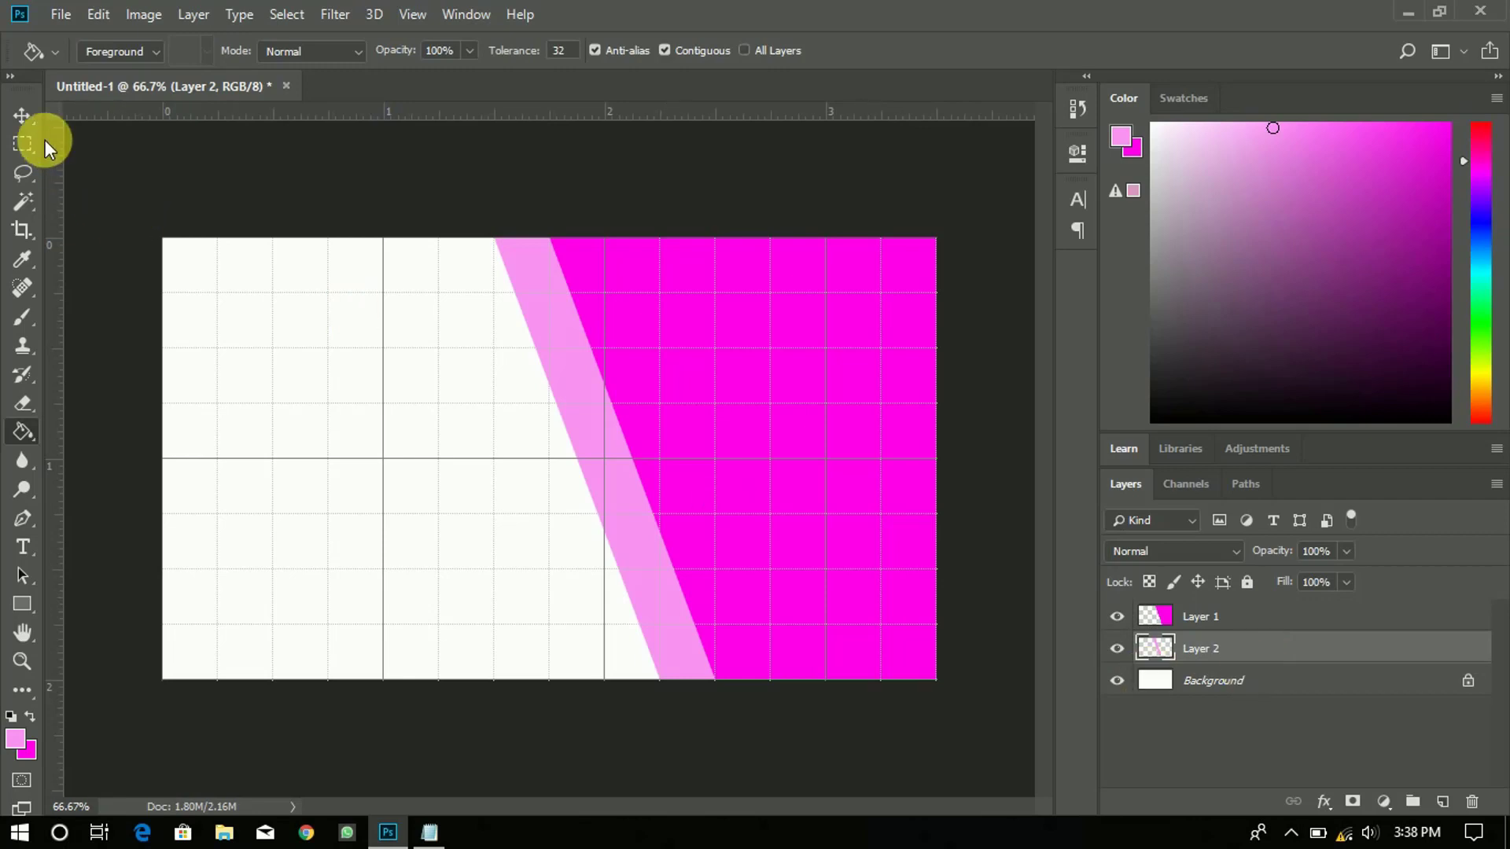
left_click(22, 118)
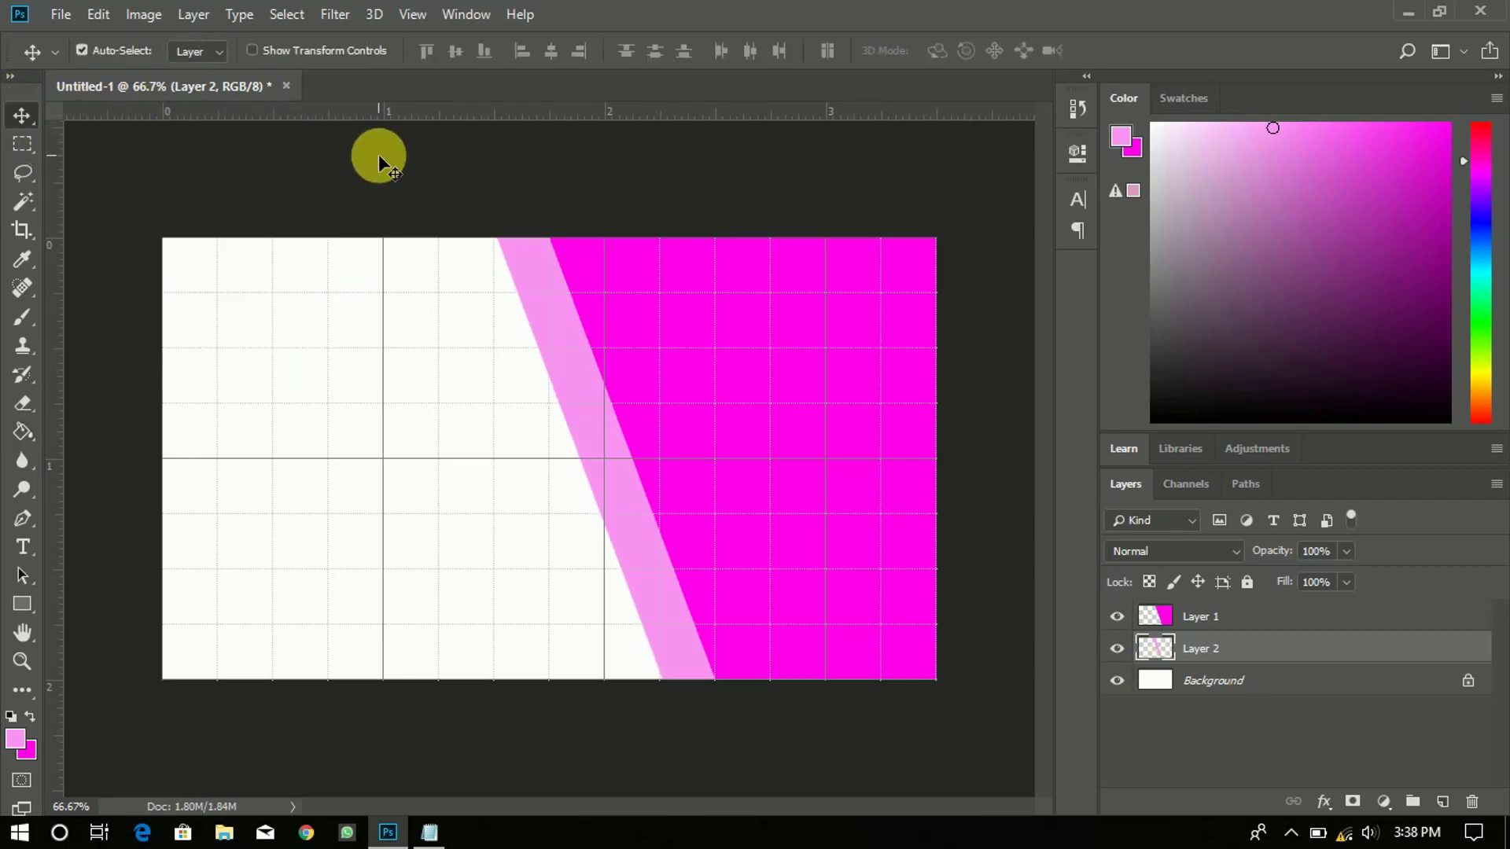
key("Right")
key("Right")
key("Right")
key("Right")
key("Right")
key("Right")
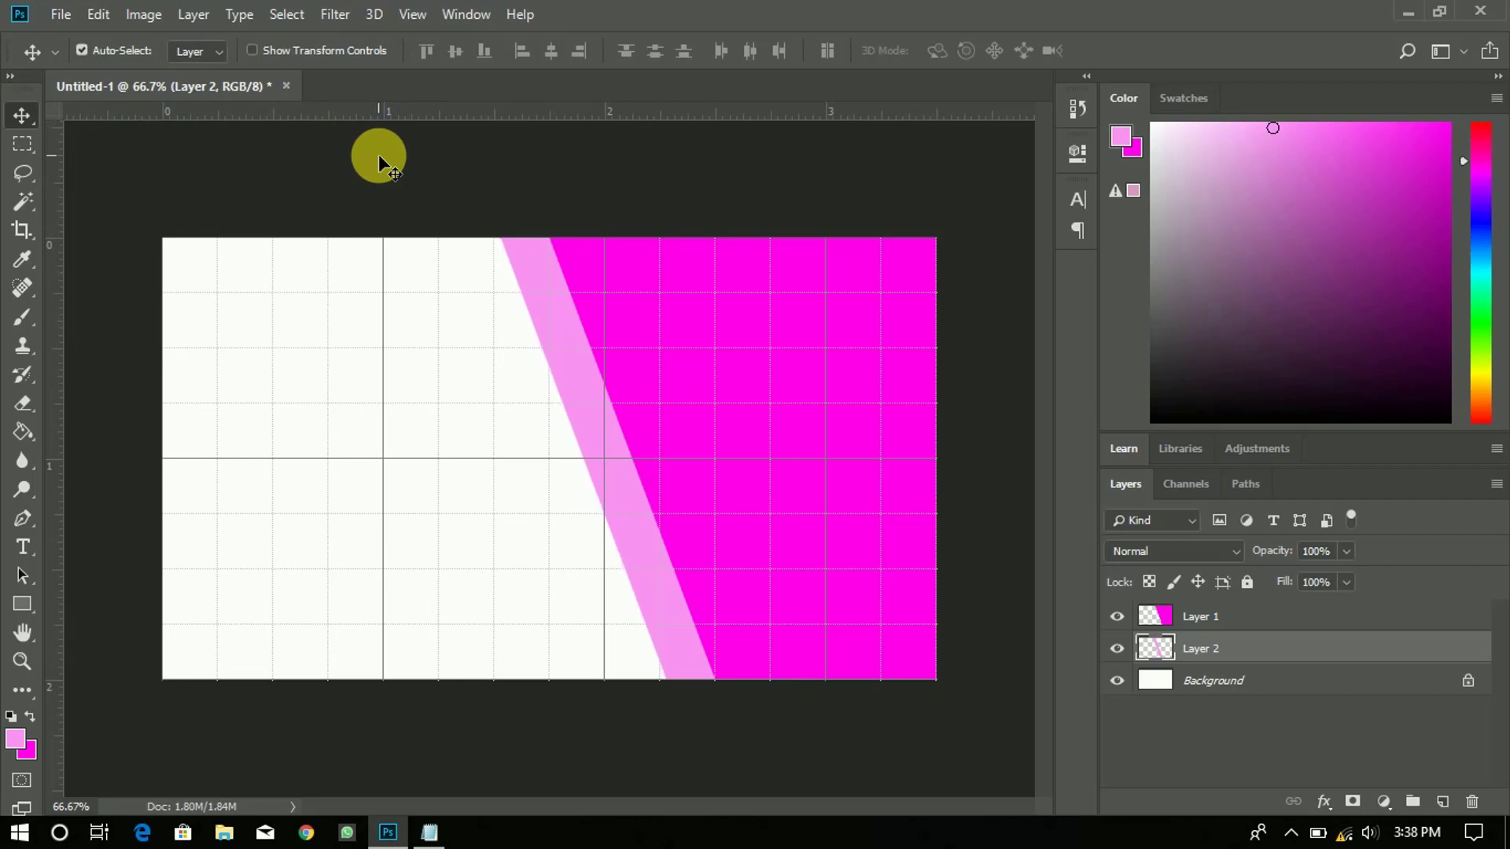
Step: Duplicate Layer 2 and shift the copied strip left so it starts at about 0.6 in on the card's top edge
right_click(1271, 651)
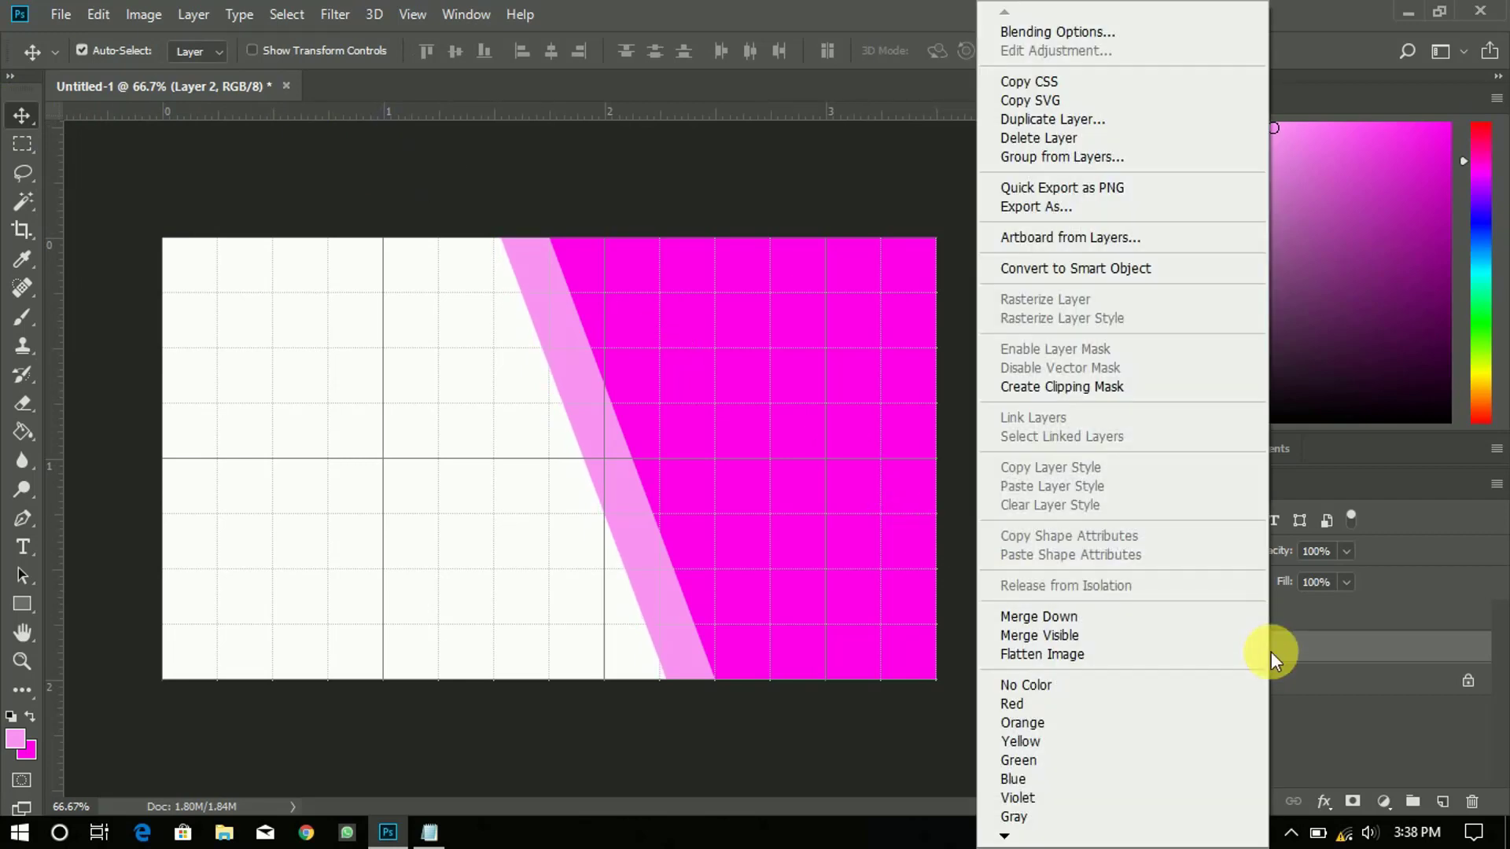
left_click(1043, 119)
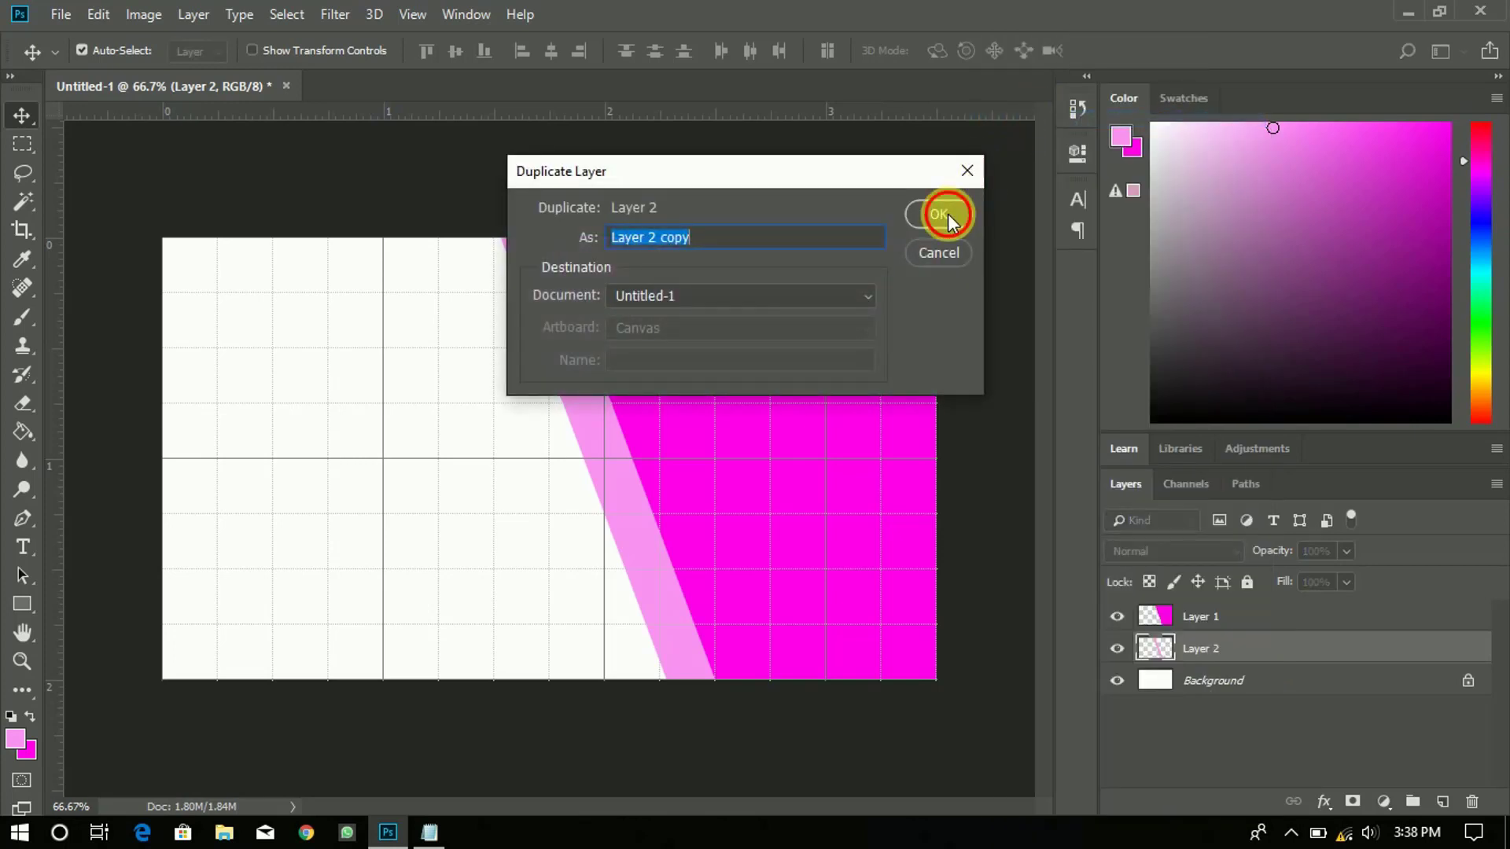
left_click(946, 215)
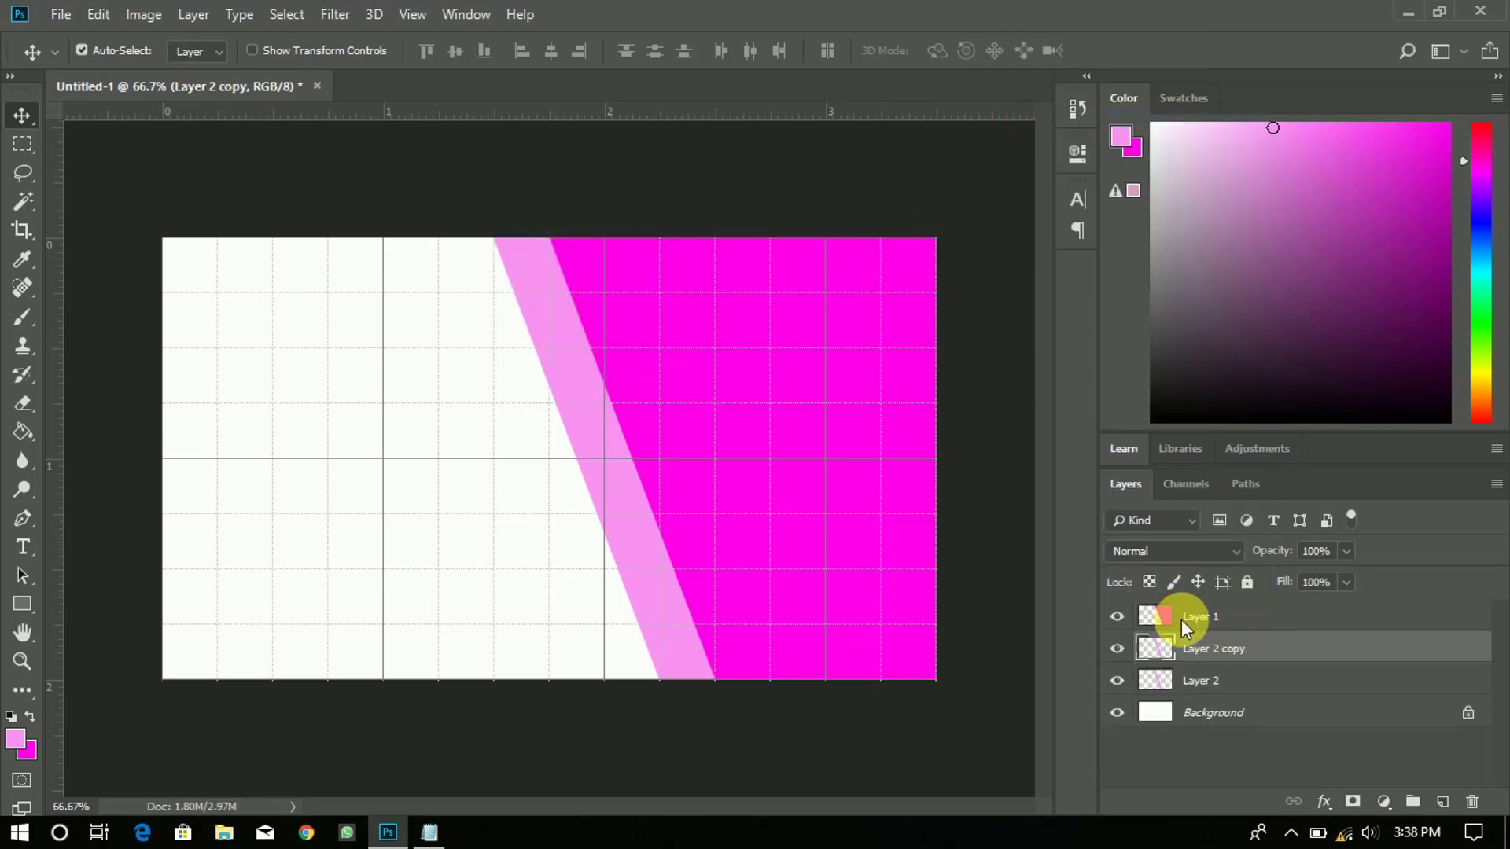
key("shift+Left")
key("shift+Left")
key("shift+Left")
key("shift+Left")
key("shift+Left")
key("shift+Left")
key("shift+Left")
key("shift+Left")
key("shift+Left")
key("shift+Left")
key("shift+Left")
key("shift+Left")
key("shift+Left")
key("shift+Left")
key("shift+Left")
key("shift+Left")
key("shift+Left")
key("shift+Left")
key("shift+Left")
key("shift+Left")
key("shift+Left")
key("shift+Left")
key("shift+Left")
key("shift+Left")
key("shift+Left")
key("shift+Left")
key("shift+Left")
key("shift+Left")
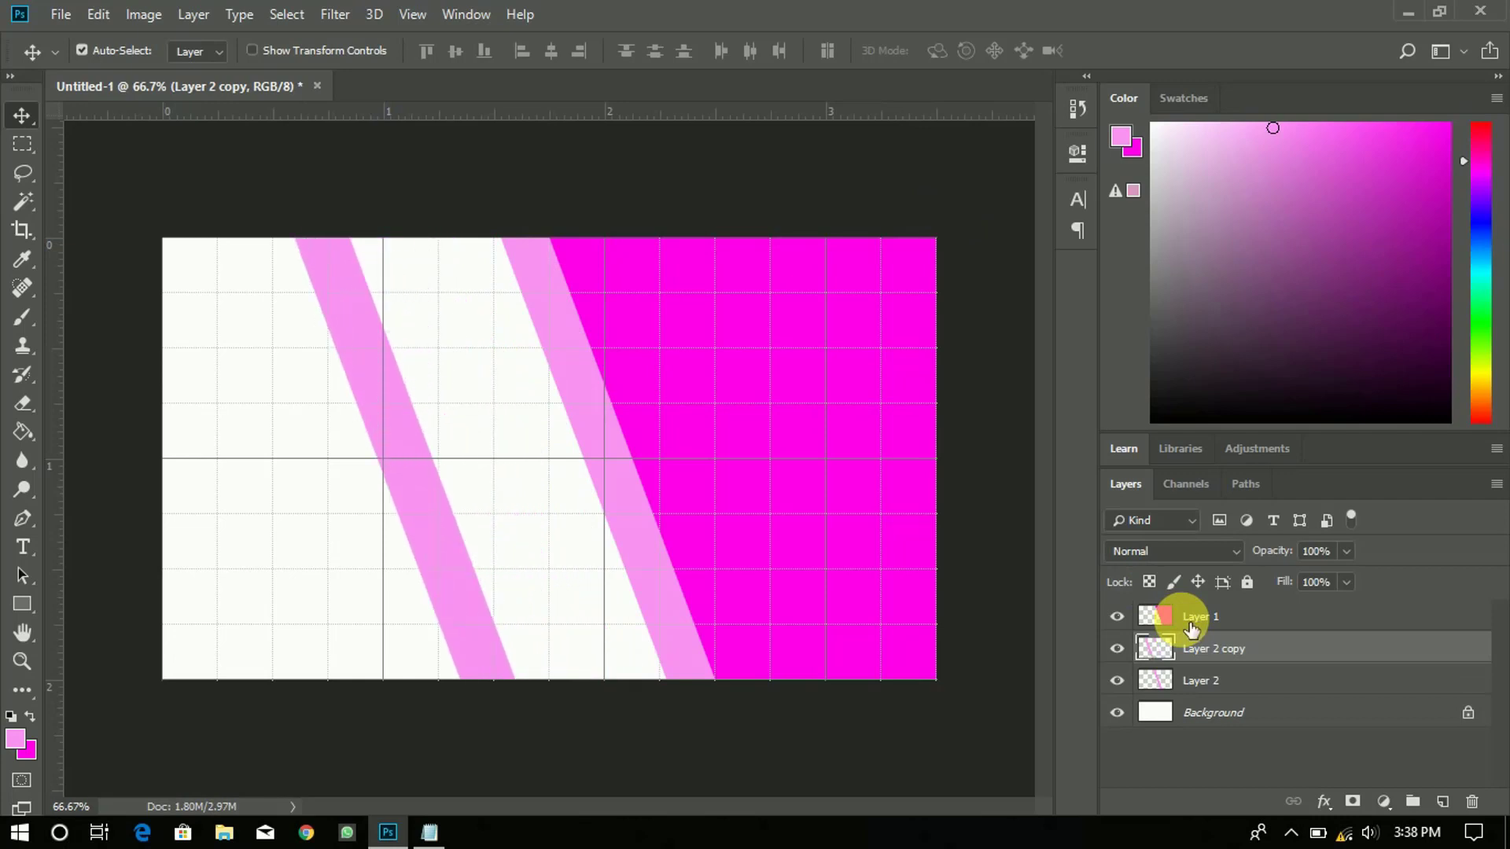
Step: Free-transform the copied strip, rotating it about 110.5° to lie horizontally, and place it just below the 1 in gridline
key("ctrl+t")
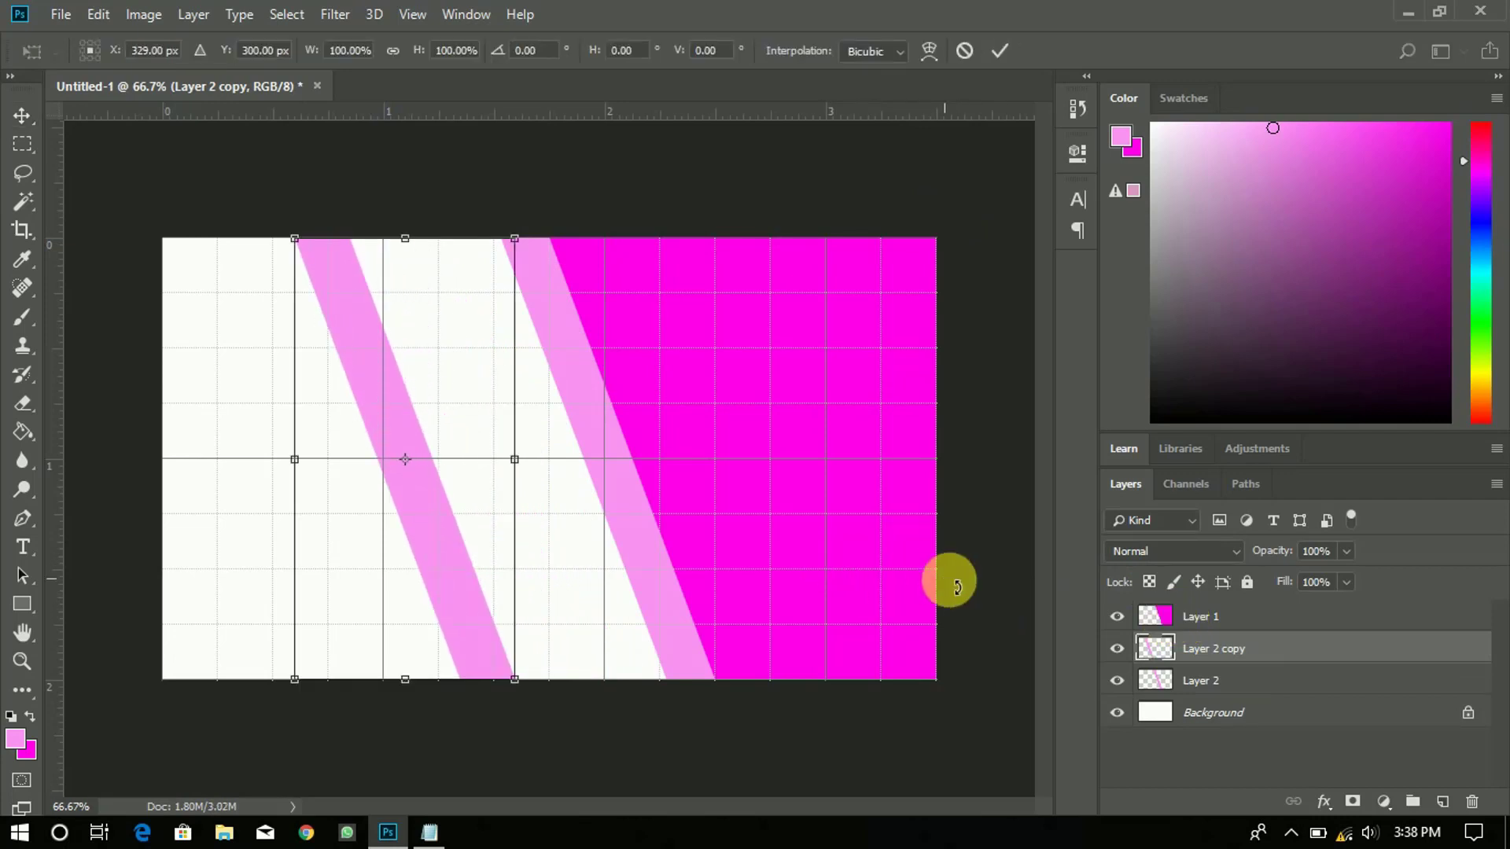
left_click_drag(998, 661, 256, 713)
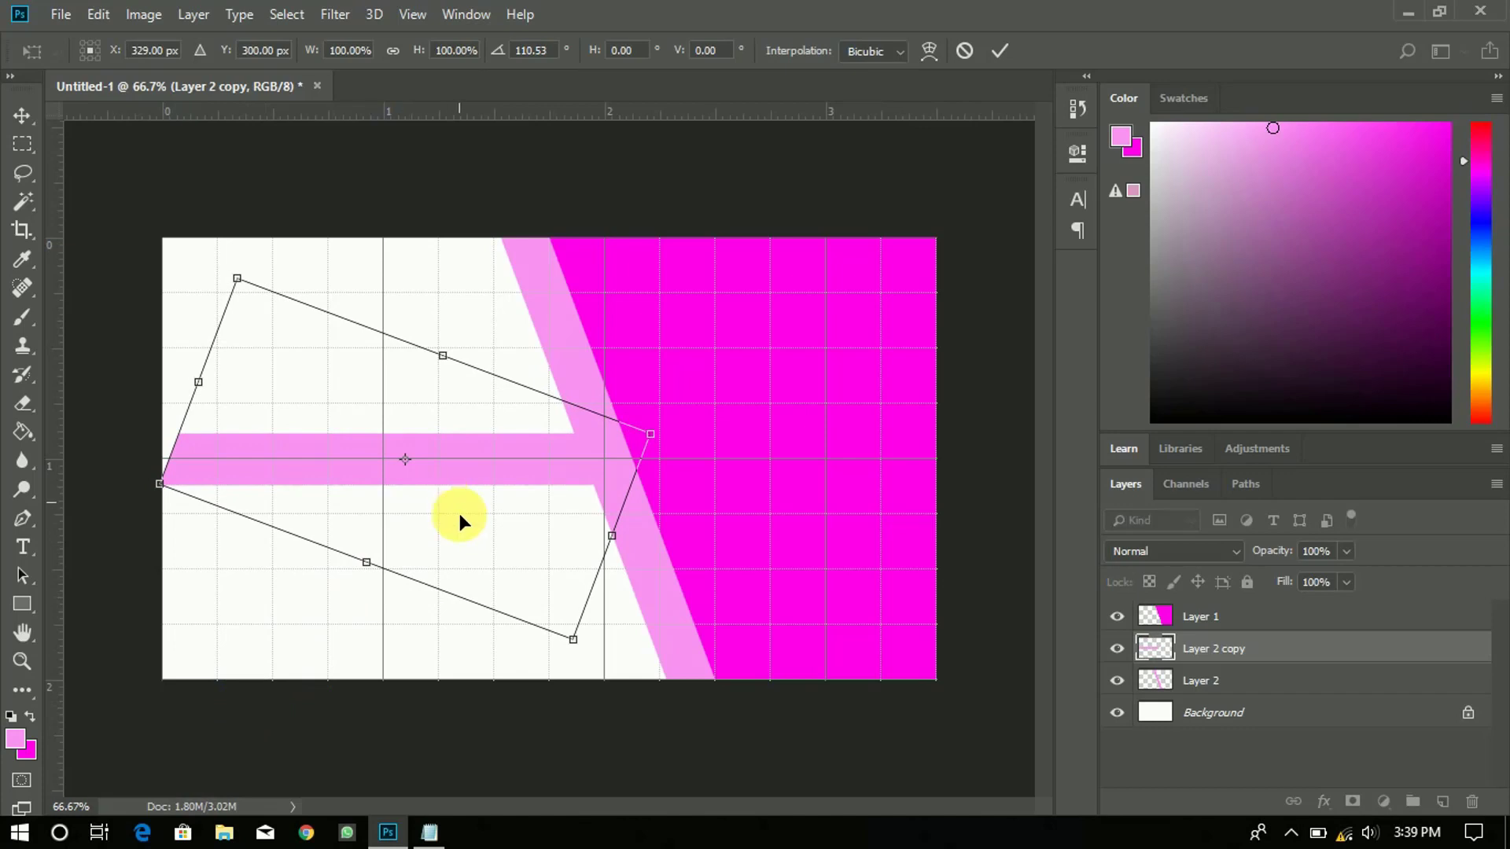
left_click_drag(460, 516, 456, 525)
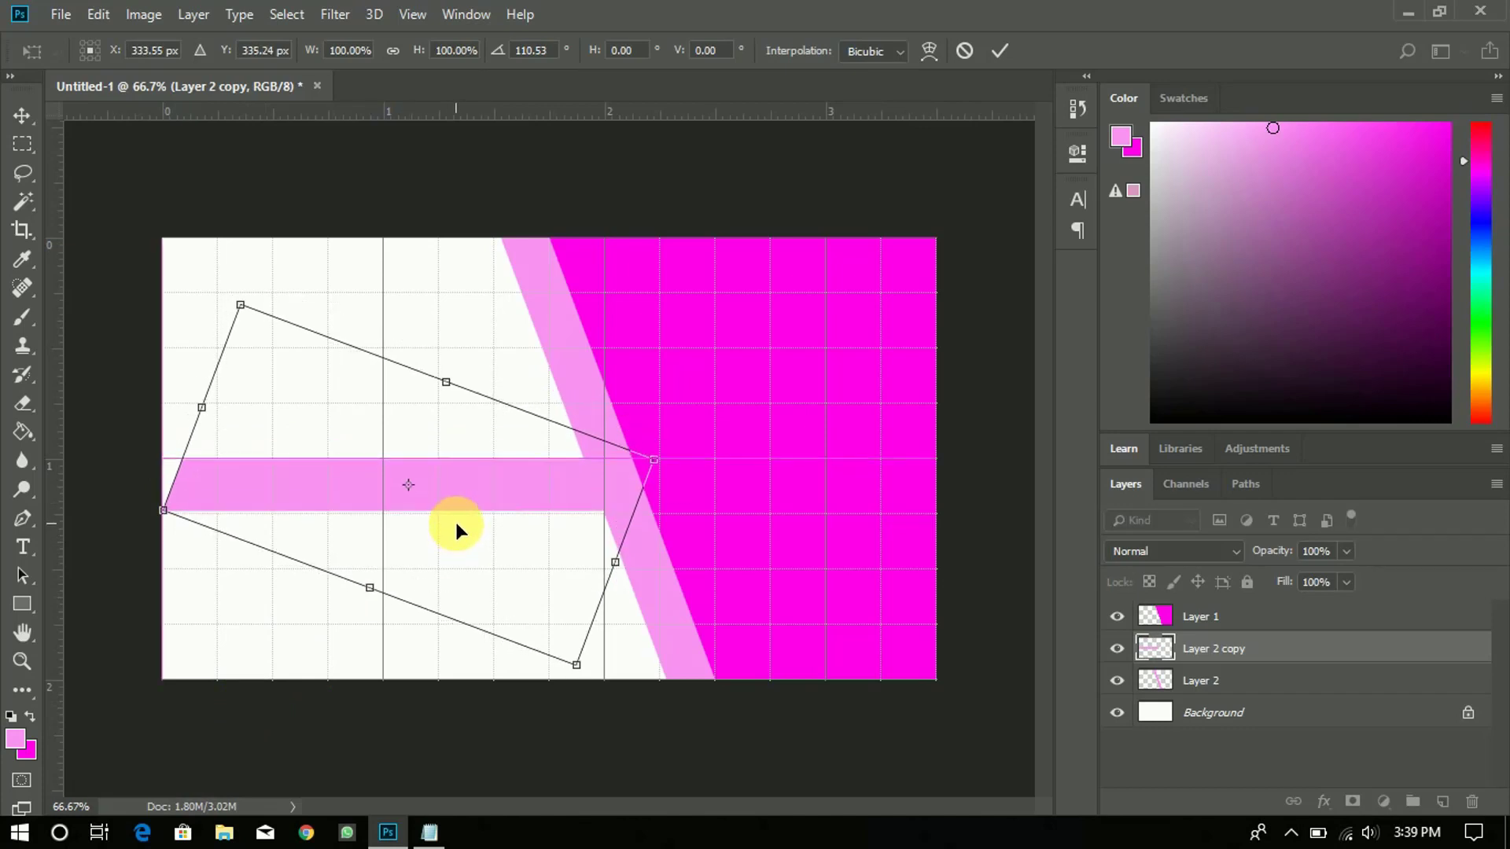
key("Up")
key("Up")
key("Up")
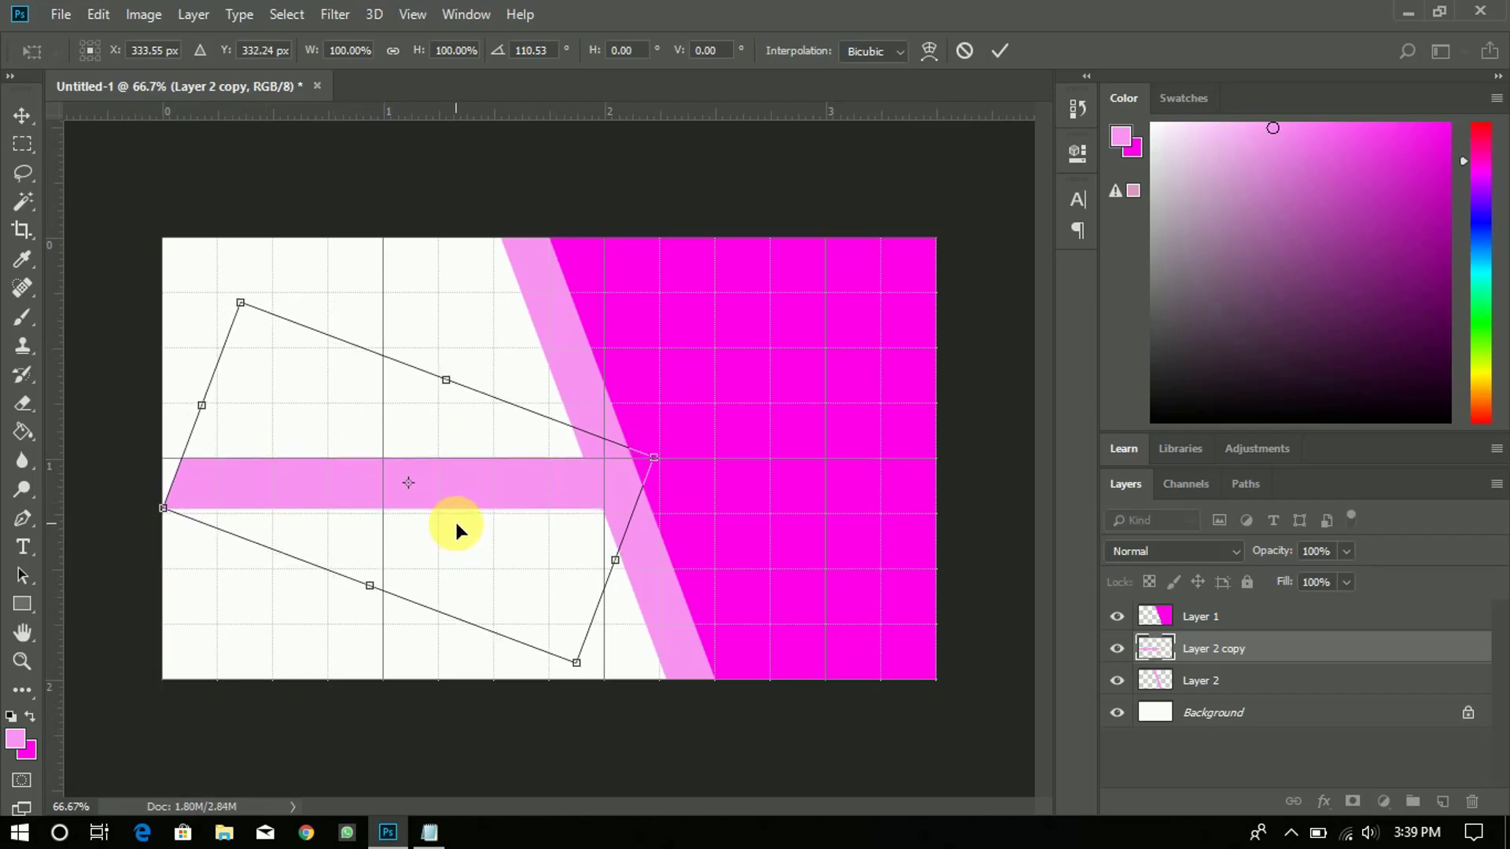
Step: Flip the horizontal strip vertically and apply the transform
right_click(522, 493)
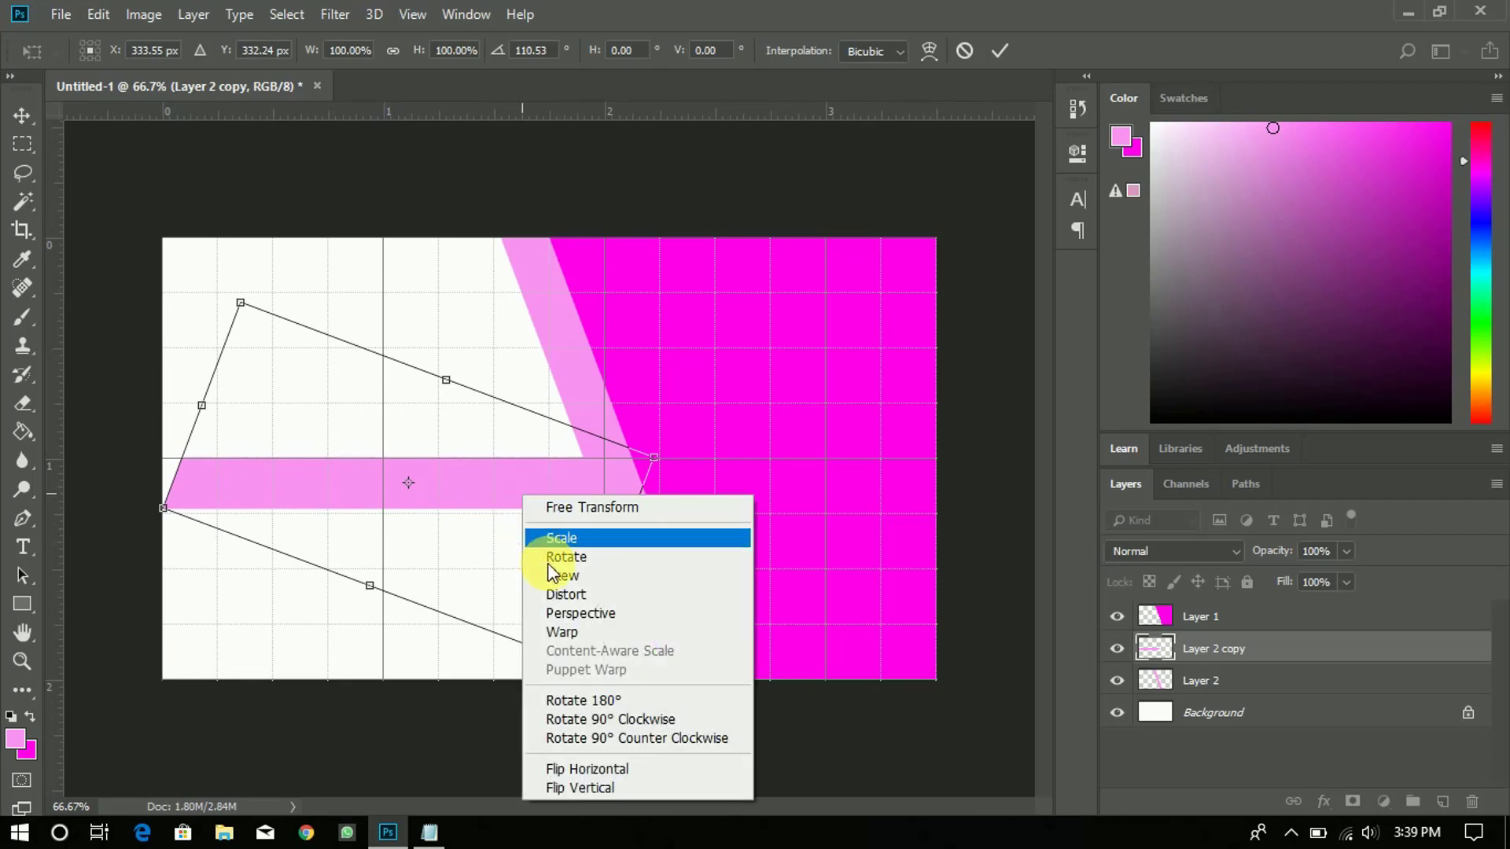
left_click(574, 787)
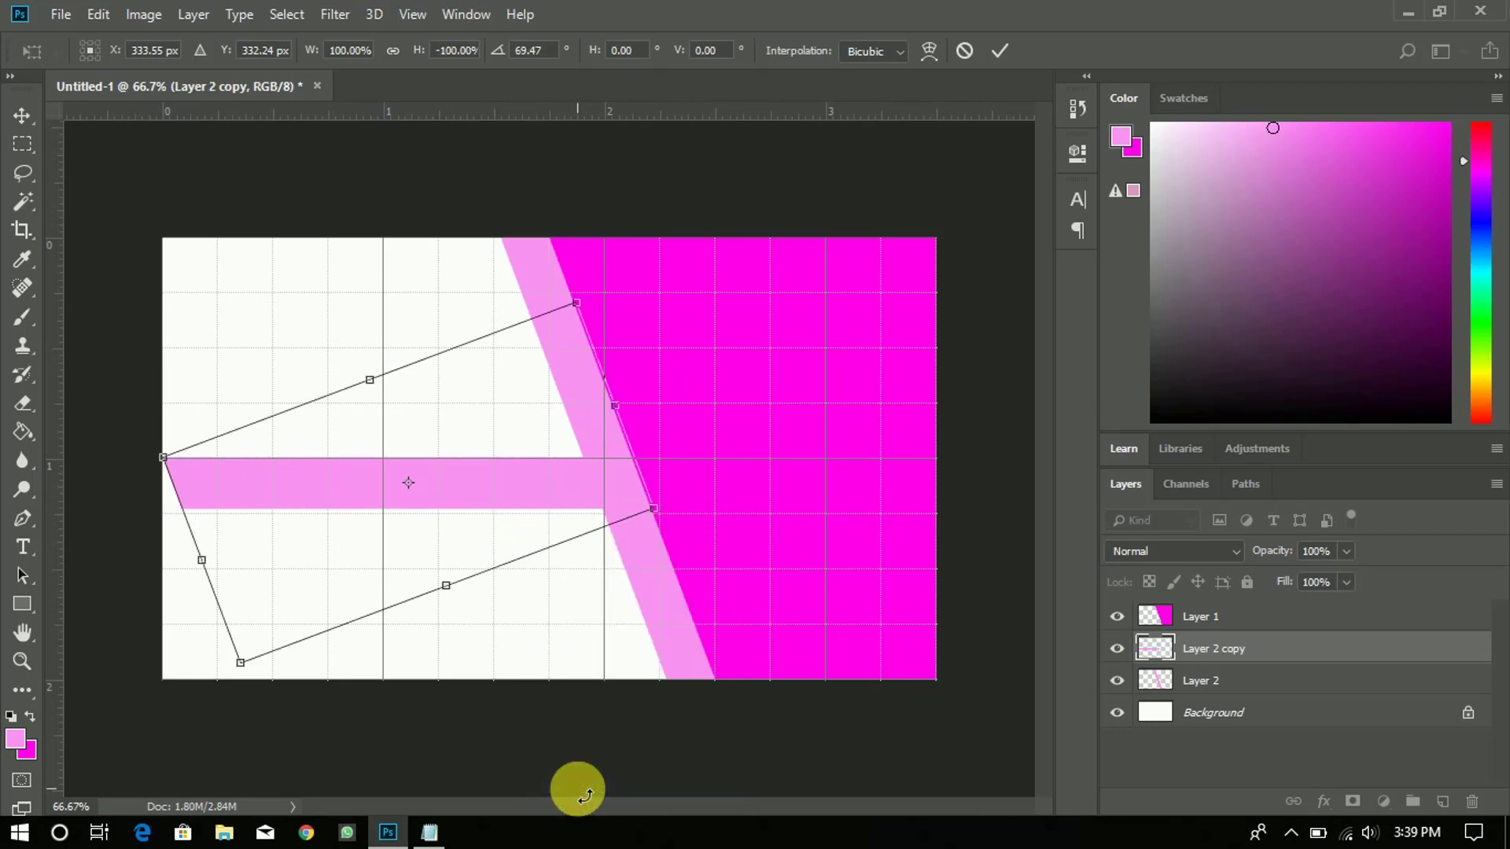
left_click(998, 56)
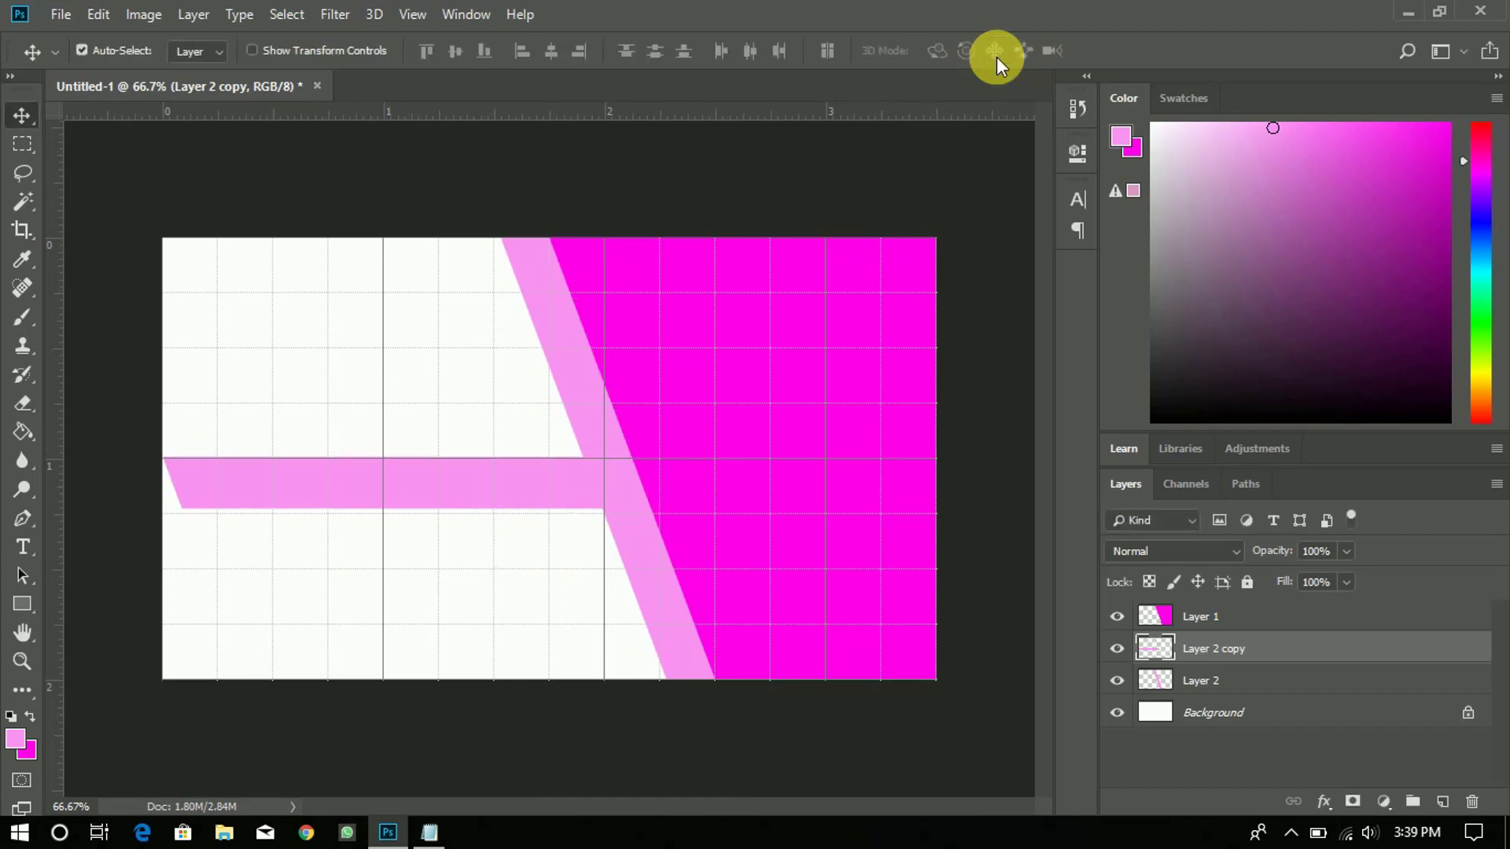
Step: Nudge the horizontal strip slightly down and right so its slanted end starts about 0.1 in from the card's left edge
key("Right")
key("Right")
key("Right")
key("Right")
key("Right")
key("Right")
key("Right")
key("Right")
key("Right")
key("Right")
key("Right")
key("Right")
key("Right")
key("Right")
key("Right")
key("Right")
key("Right")
key("Right")
key("Right")
key("Right")
key("Down")
key("Down")
key("Down")
key("Right")
key("Right")
key("Right")
key("Right")
key("Right")
key("Right")
key("Right")
key("Right")
key("Right")
key("Right")
key("Right")
key("Right")
key("Right")
key("Right")
key("Right")
key("Right")
key("Right")
key("Right")
key("Right")
key("Right")
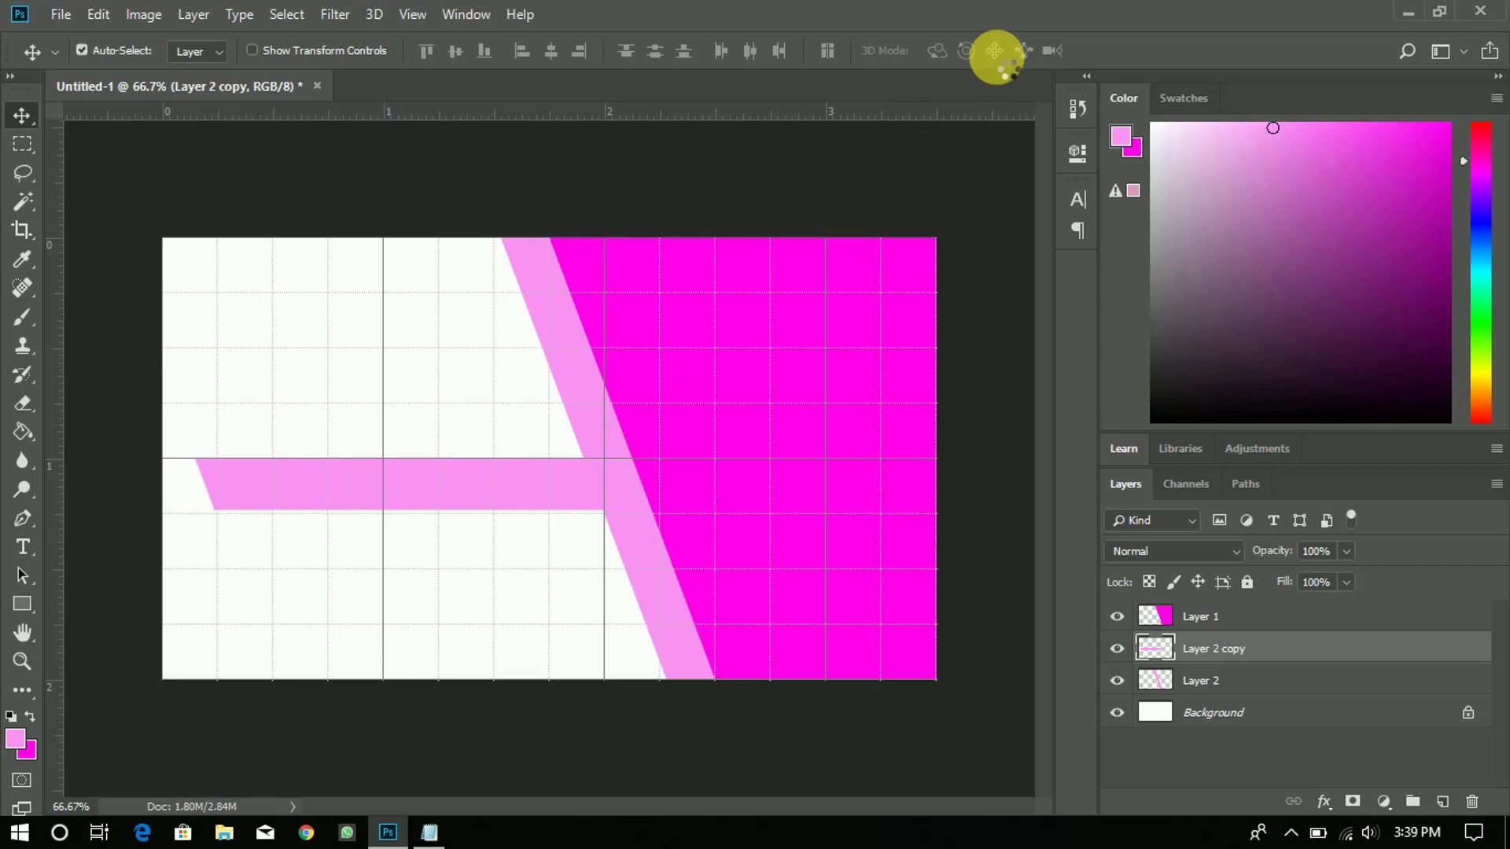
key("Right")
key("Right")
key("Right")
key("Right")
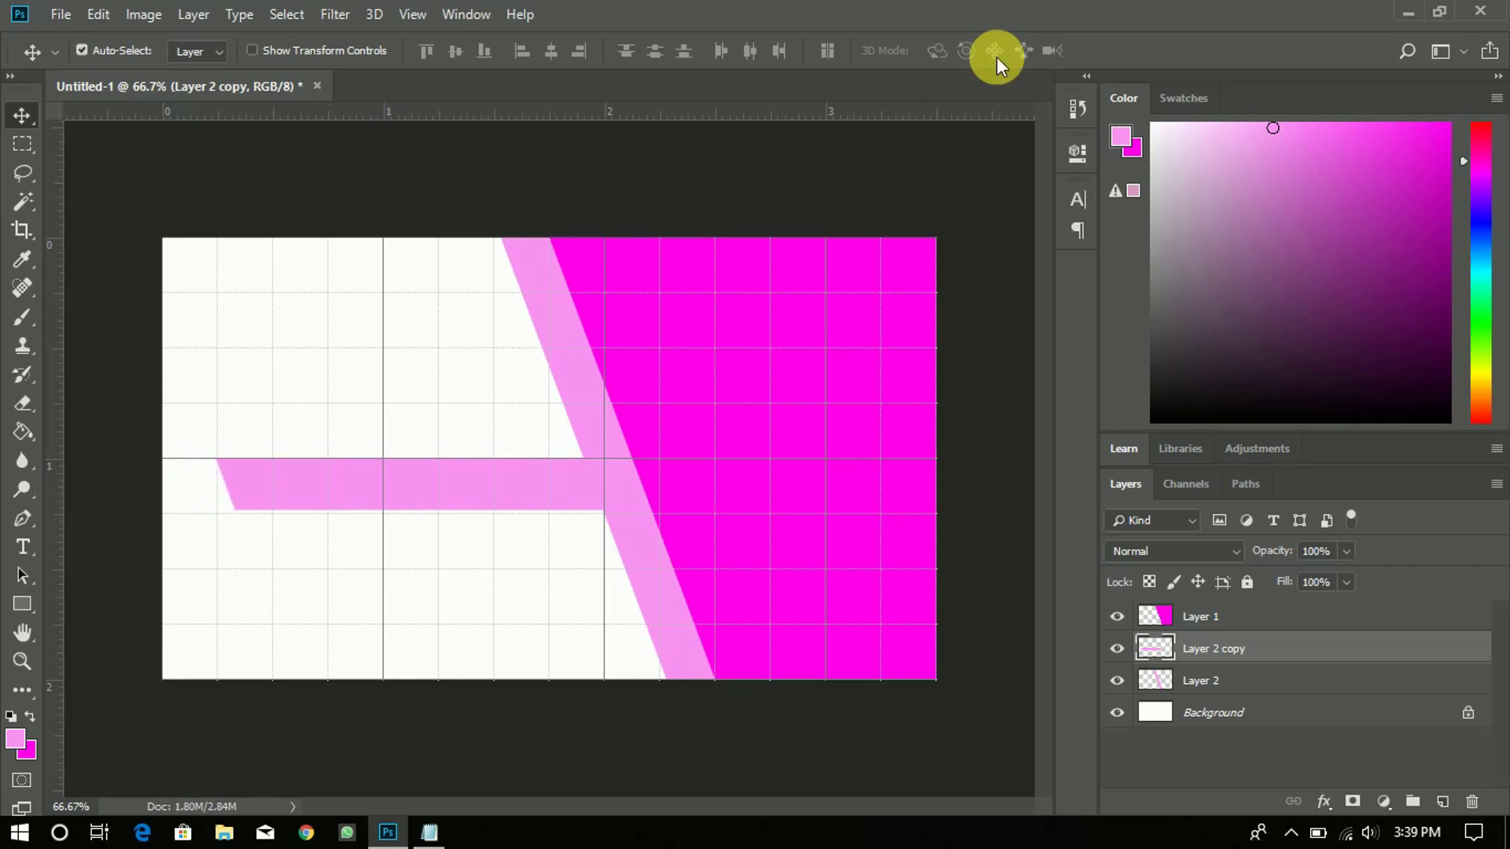
key("Right")
key("Left")
key("Left")
key("Left")
key("Left")
key("Left")
key("Left")
key("Left")
key("Left")
key("Left")
key("Left")
key("Left")
key("Left")
key("Left")
key("Left")
key("Left")
key("Left")
key("Left")
key("Left")
key("Left")
key("Left")
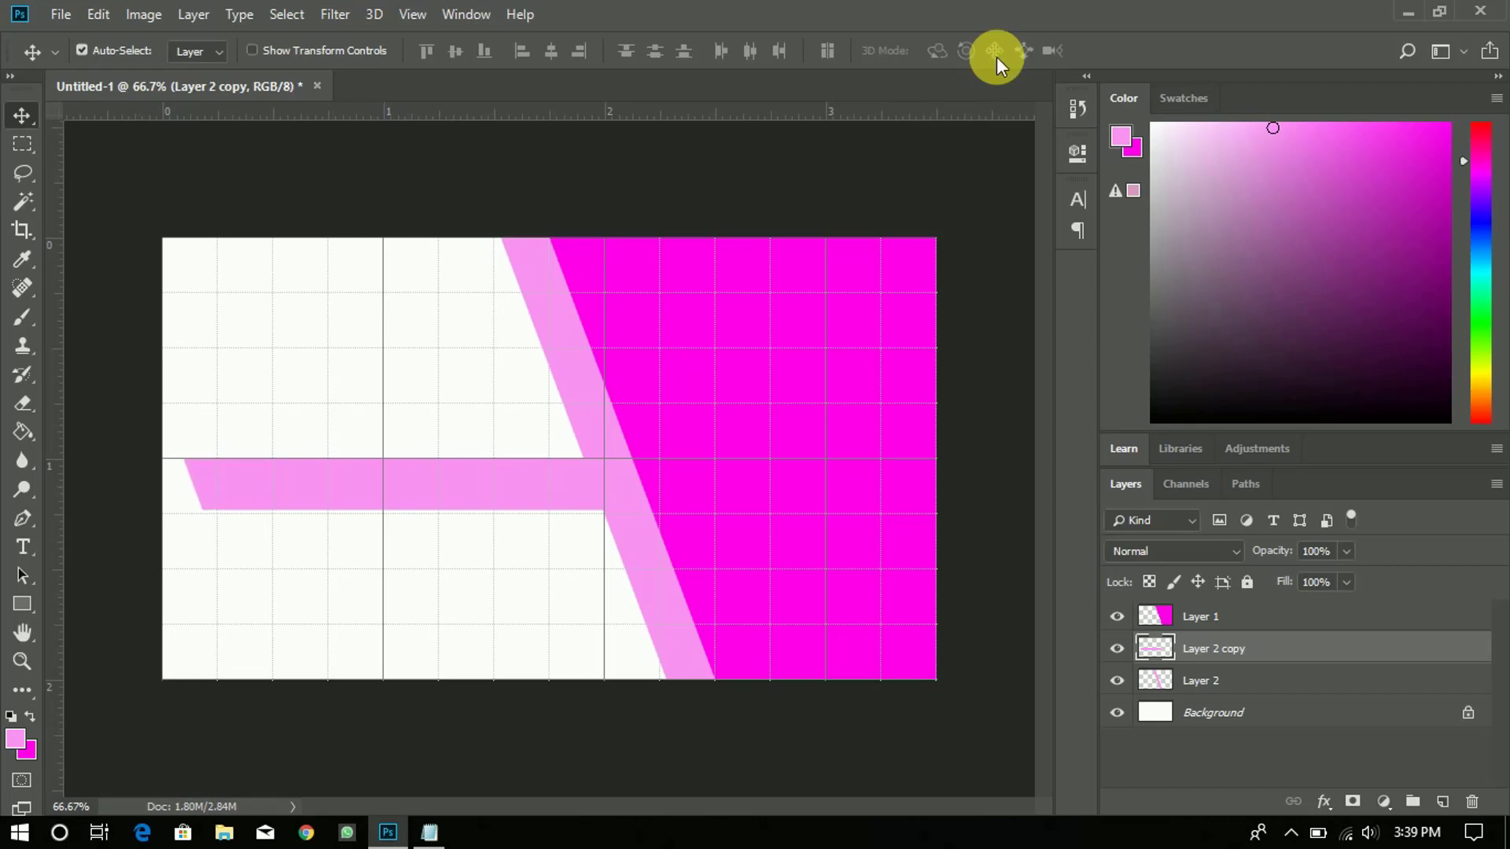
Step: Duplicate the horizontal strip's layer, Layer 2 copy, within the same document and keep the new copy selected
right_click(1217, 649)
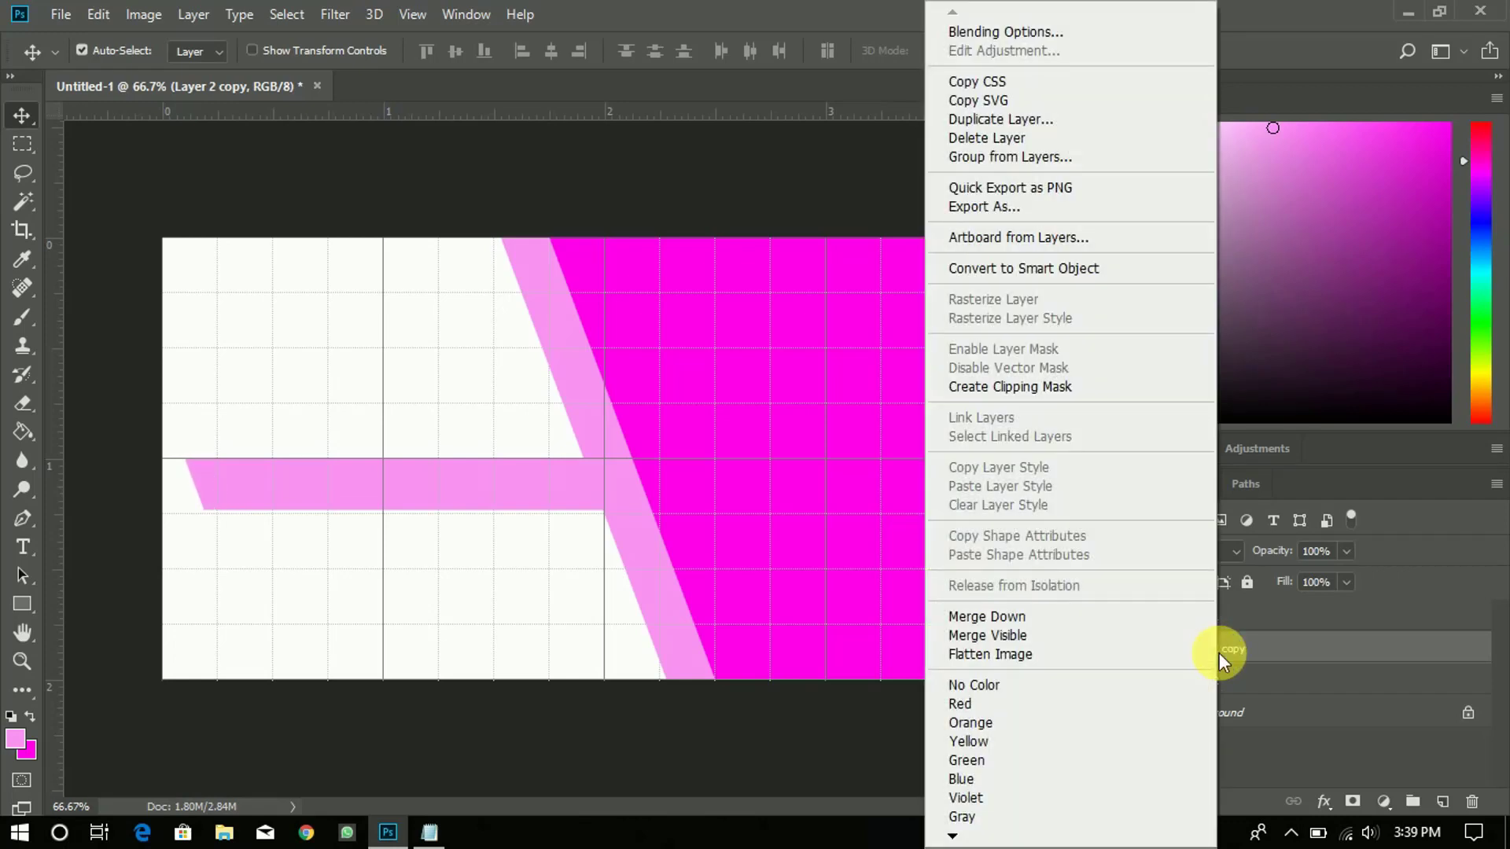
left_click(1029, 121)
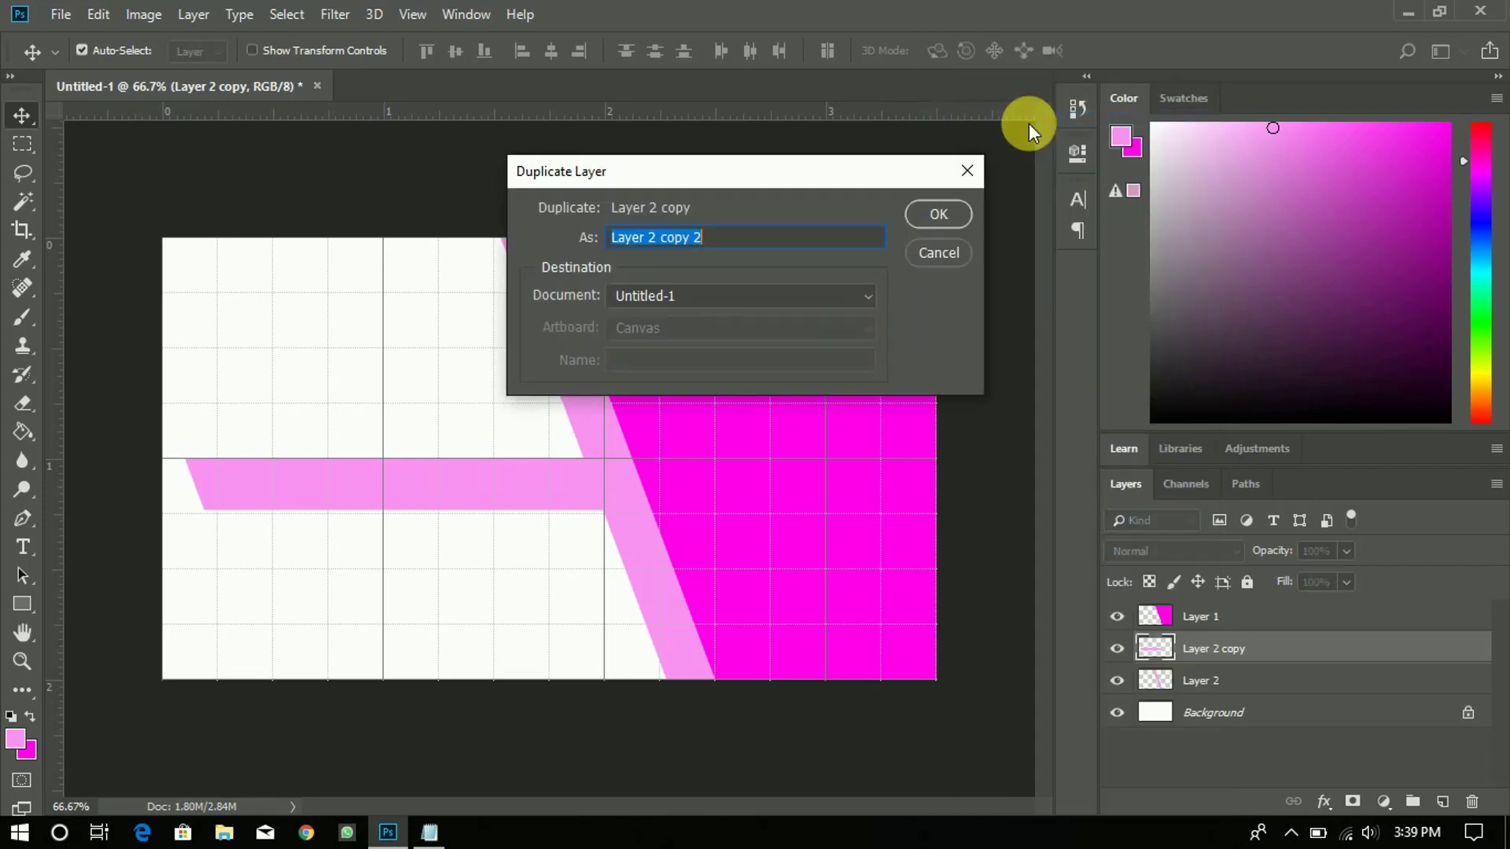
left_click(947, 213)
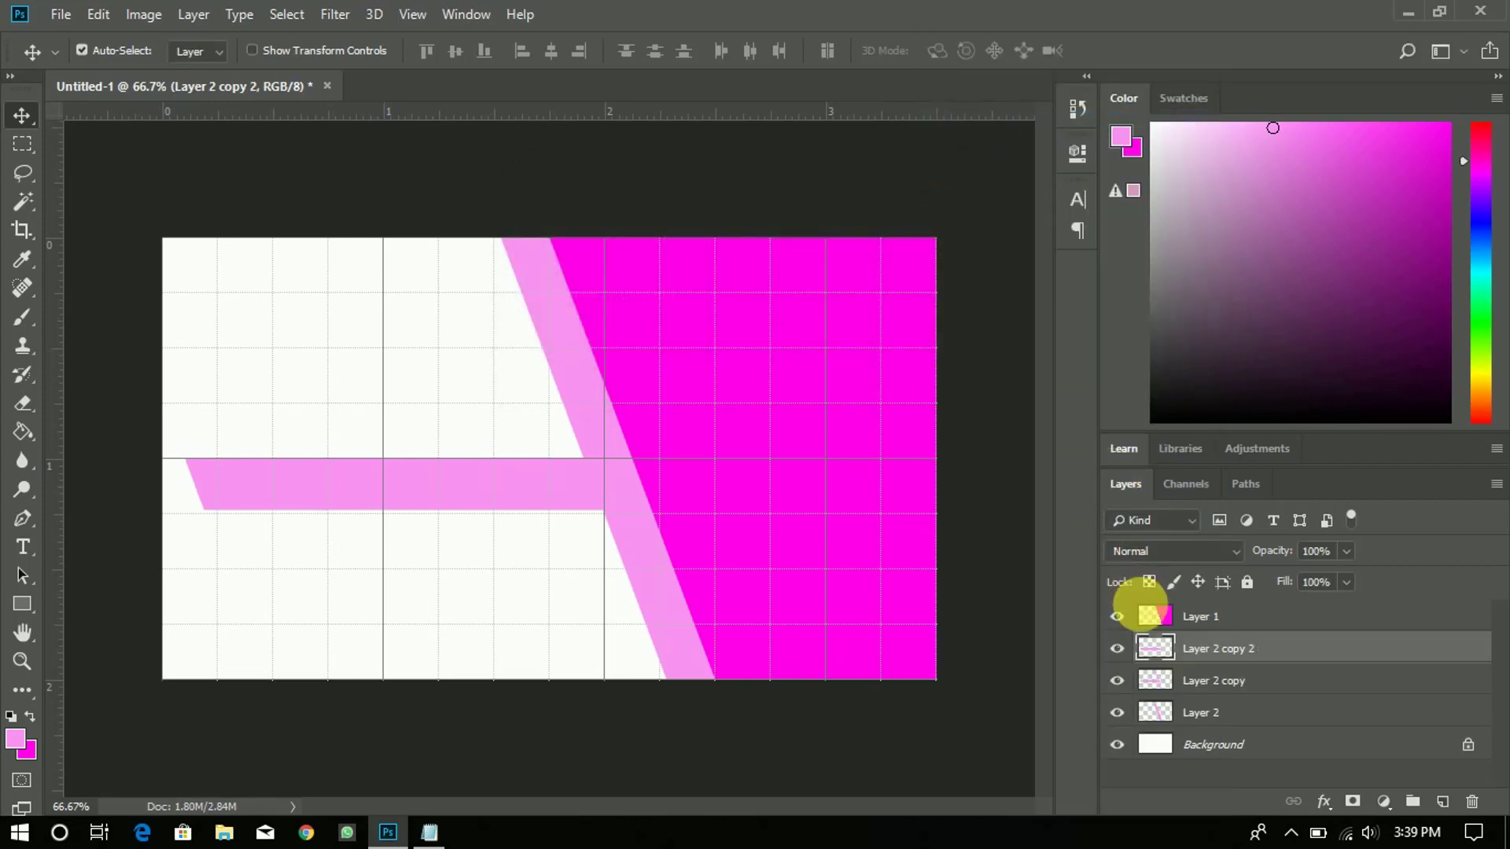
right_click(1288, 642)
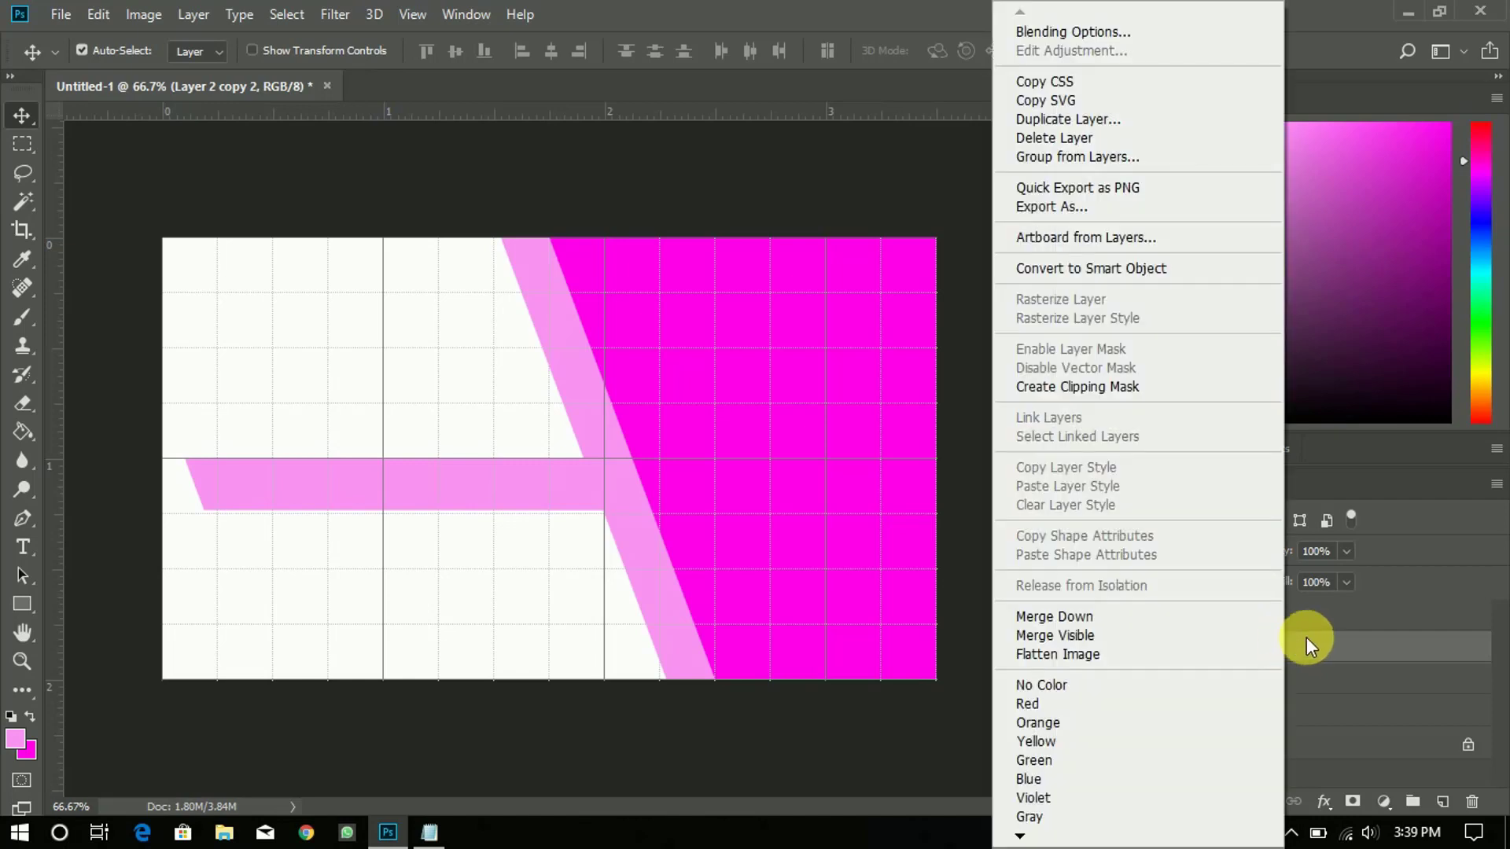
left_click(1310, 639)
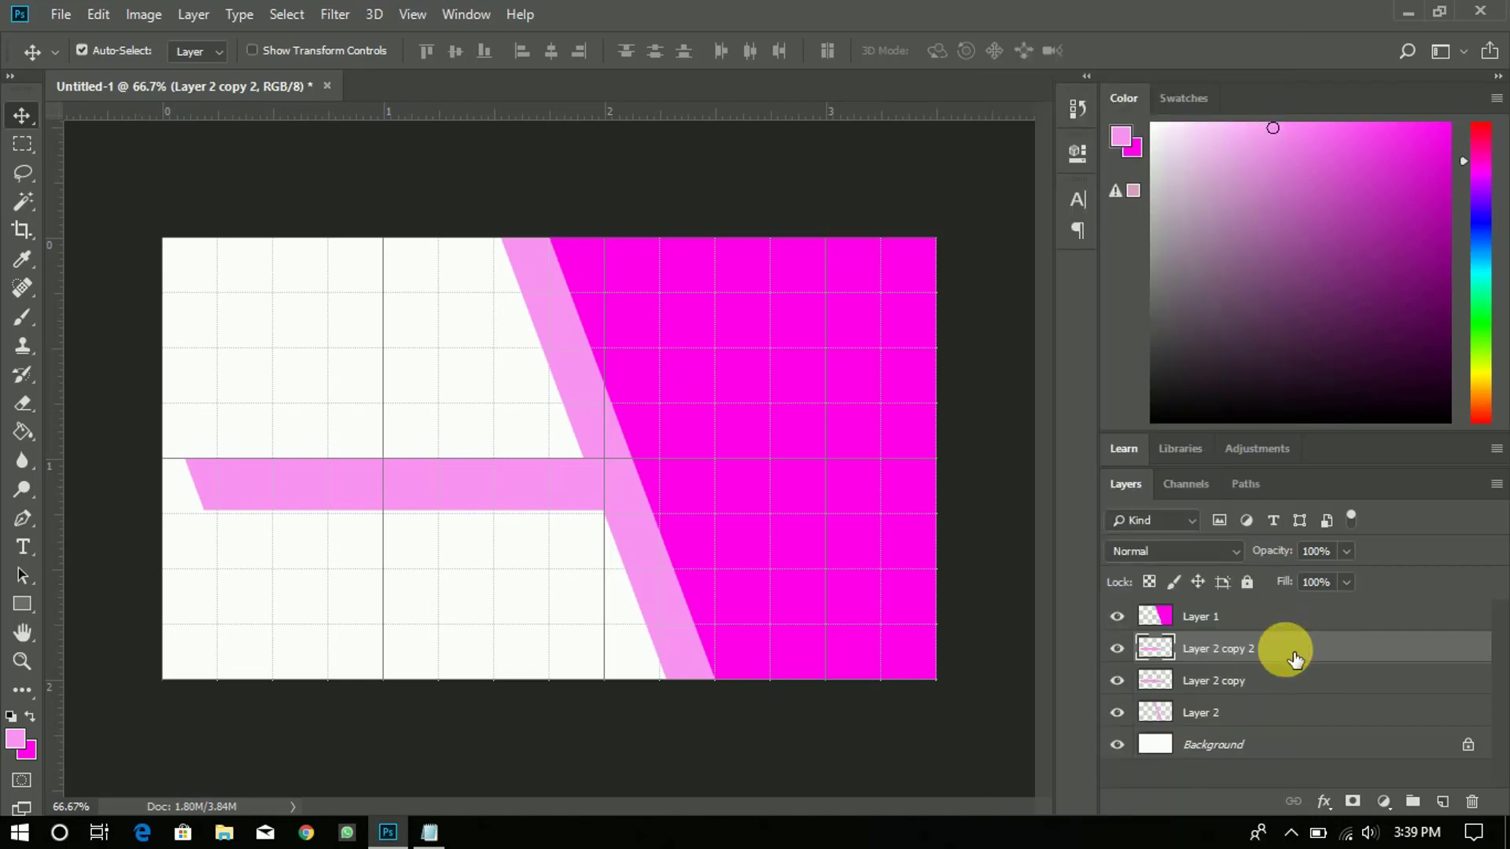
Step: Apply a Color Overlay to Layer 2 copy 2, using the magenta sampled from the card's slanted panel
double_click(1294, 653)
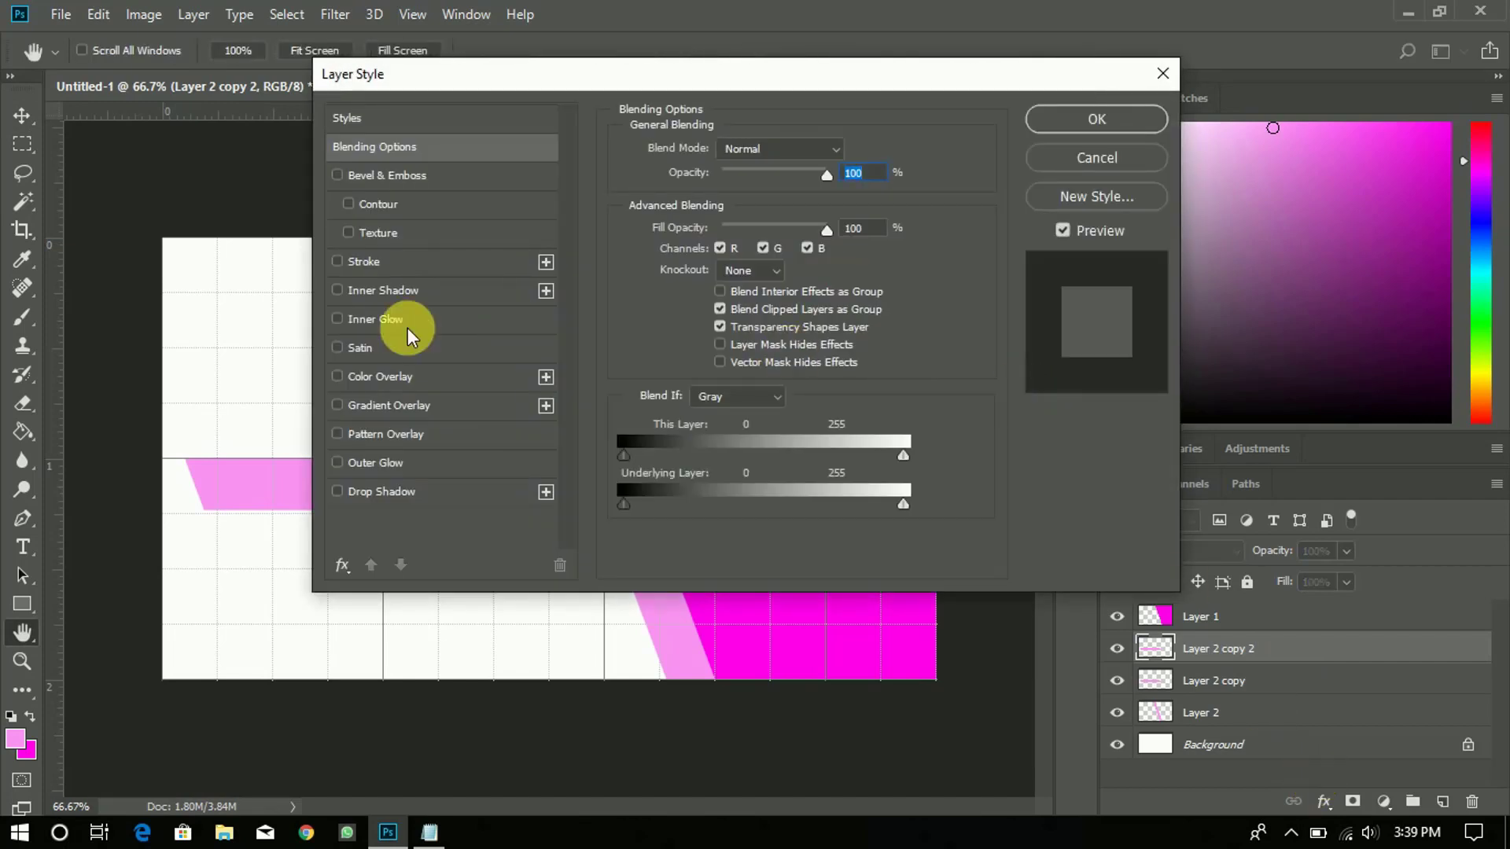
left_click(384, 375)
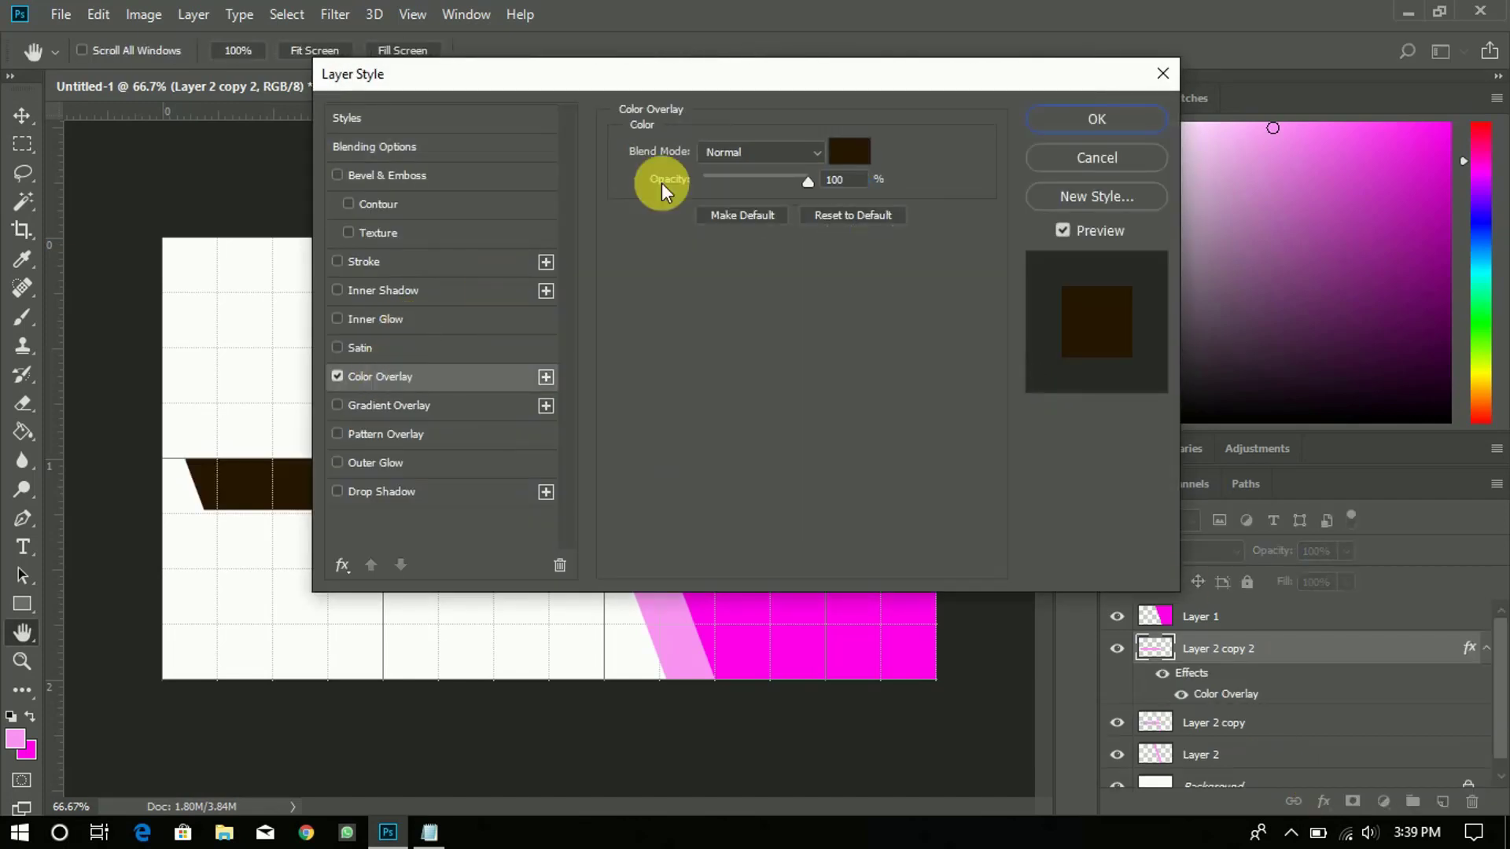
left_click(847, 166)
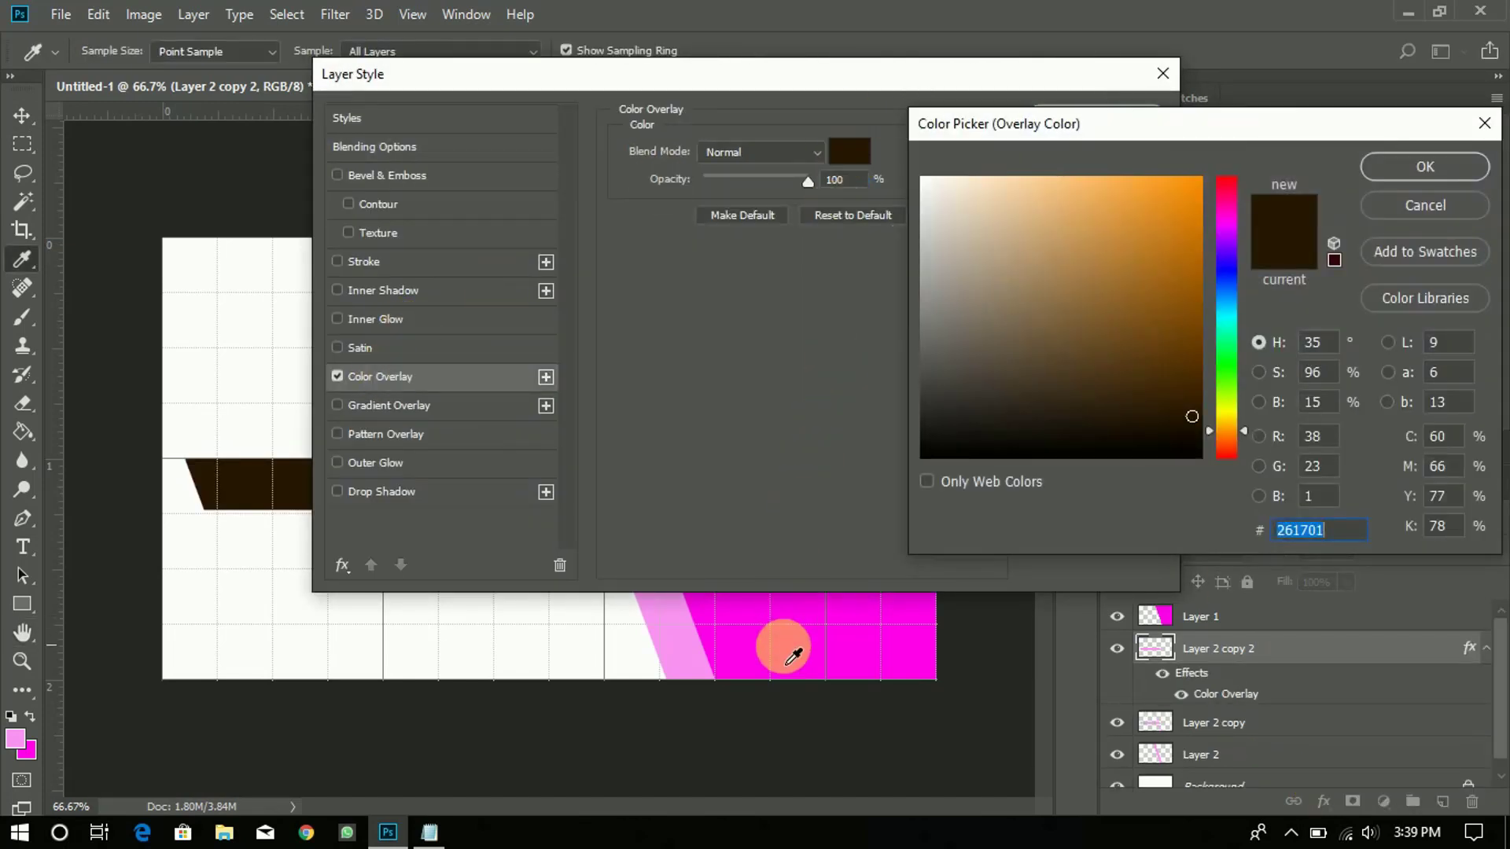
left_click(793, 657)
left_click(1441, 166)
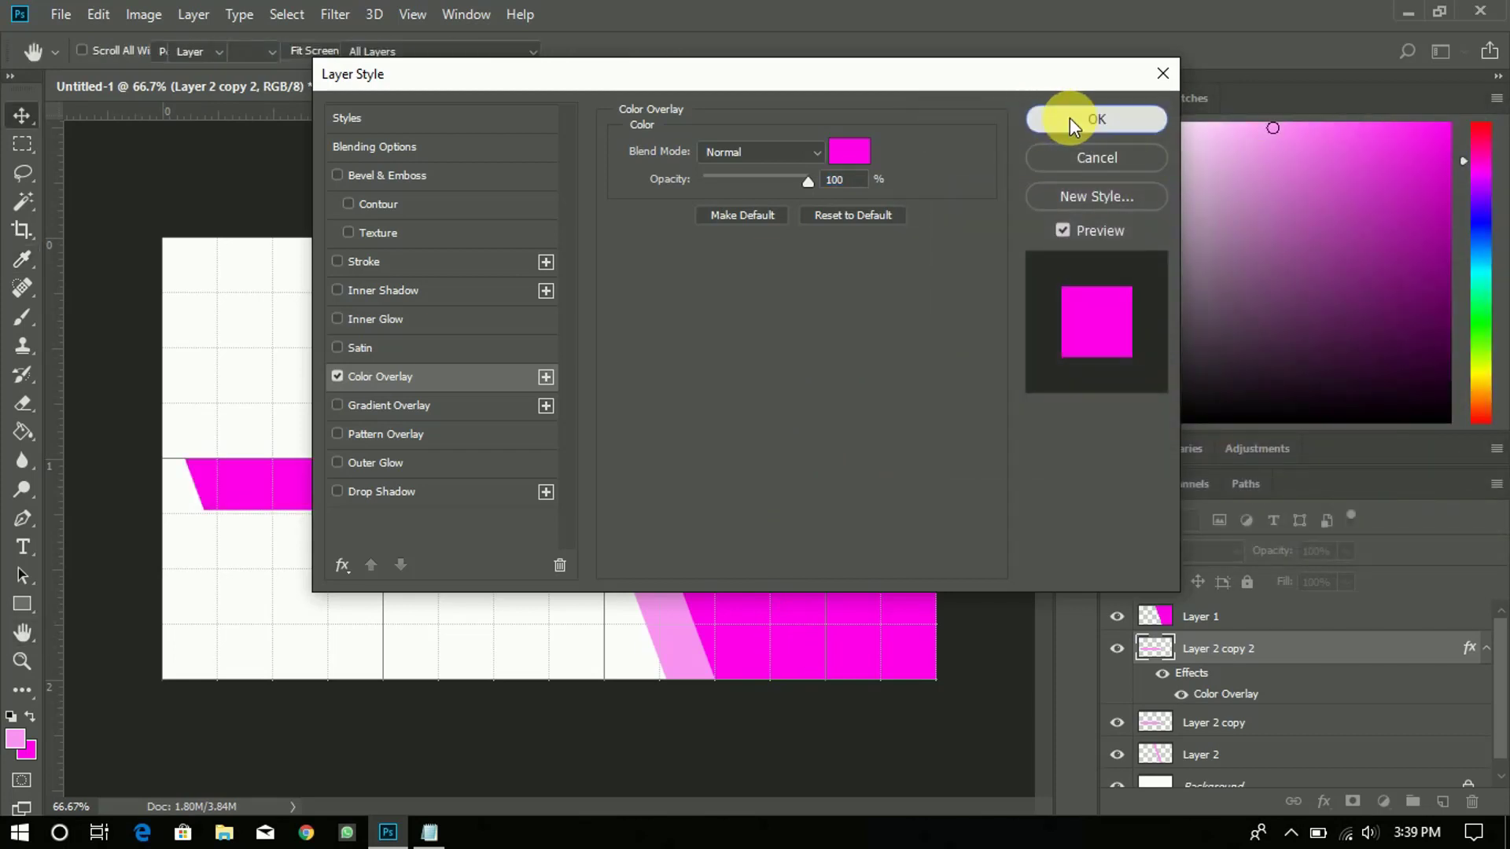
left_click(1070, 118)
Step: Move Layer 2 copy 2 beneath Layer 2 copy and nudge it left until magenta fills the gap to the card's left edge
left_click_drag(1261, 657, 1246, 754)
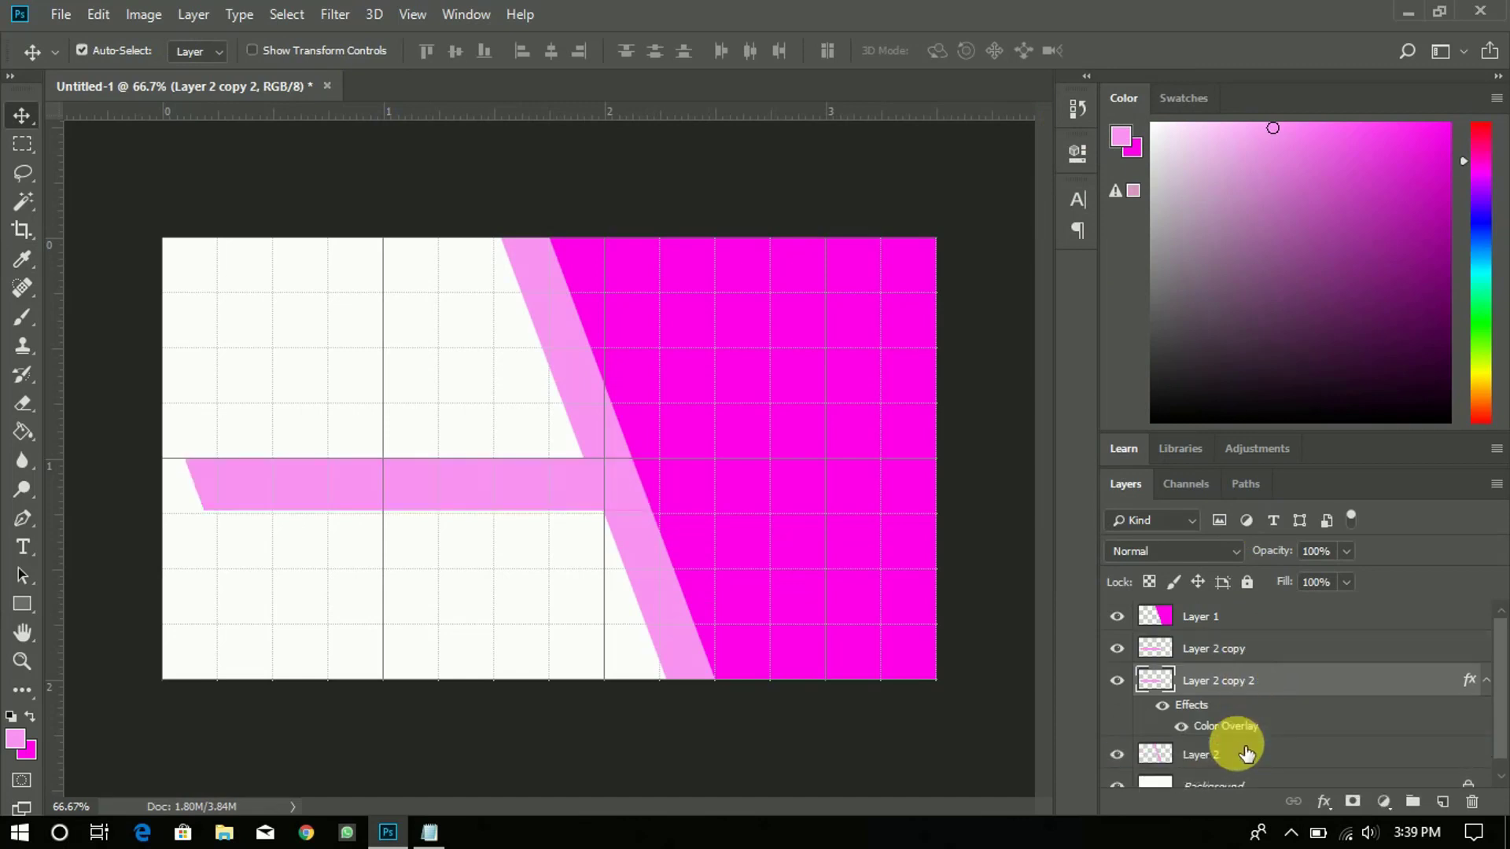
key("Left")
key("Left")
key("Left")
key("Left")
key("Left")
key("Left")
key("Left")
key("Left")
key("Left")
key("Left")
key("Left")
key("Left")
key("Left")
key("Left")
key("Left")
key("Left")
key("Left")
key("Left")
key("Left")
key("Left")
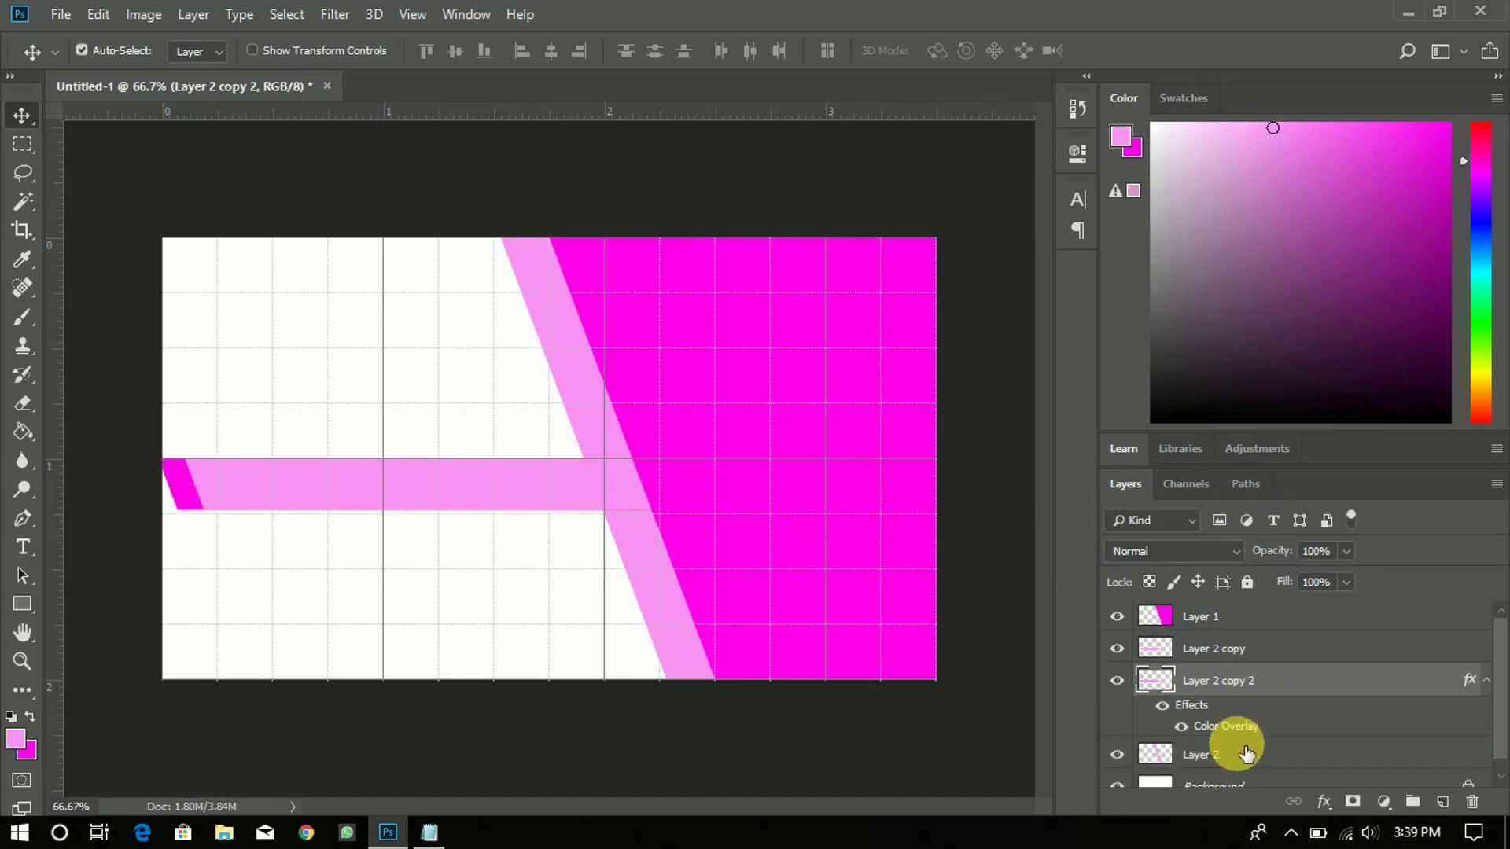
key("Left")
key("Left")
key("Left")
key("Left")
key("Left")
key("Left")
key("Left")
key("Left")
key("Left")
key("Left")
key("Left")
key("Left")
key("Left")
key("Left")
key("Left")
key("Left")
key("Left")
key("Left")
key("Left")
key("Left")
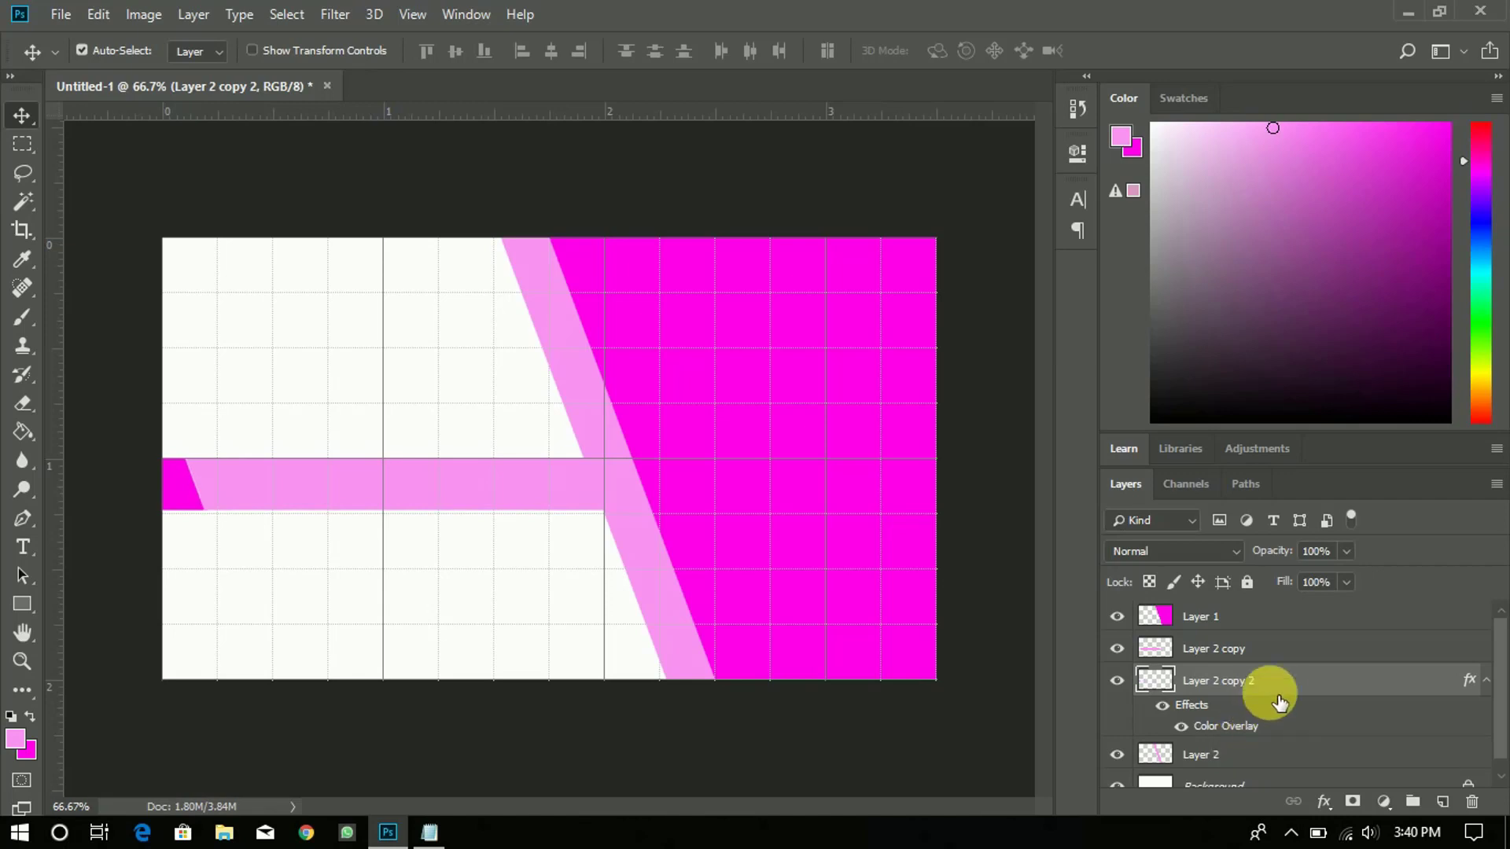
Step: Duplicate Layer 2 copy and Layer 2 copy 2 together within the same document
left_click(1275, 659, "ctrl")
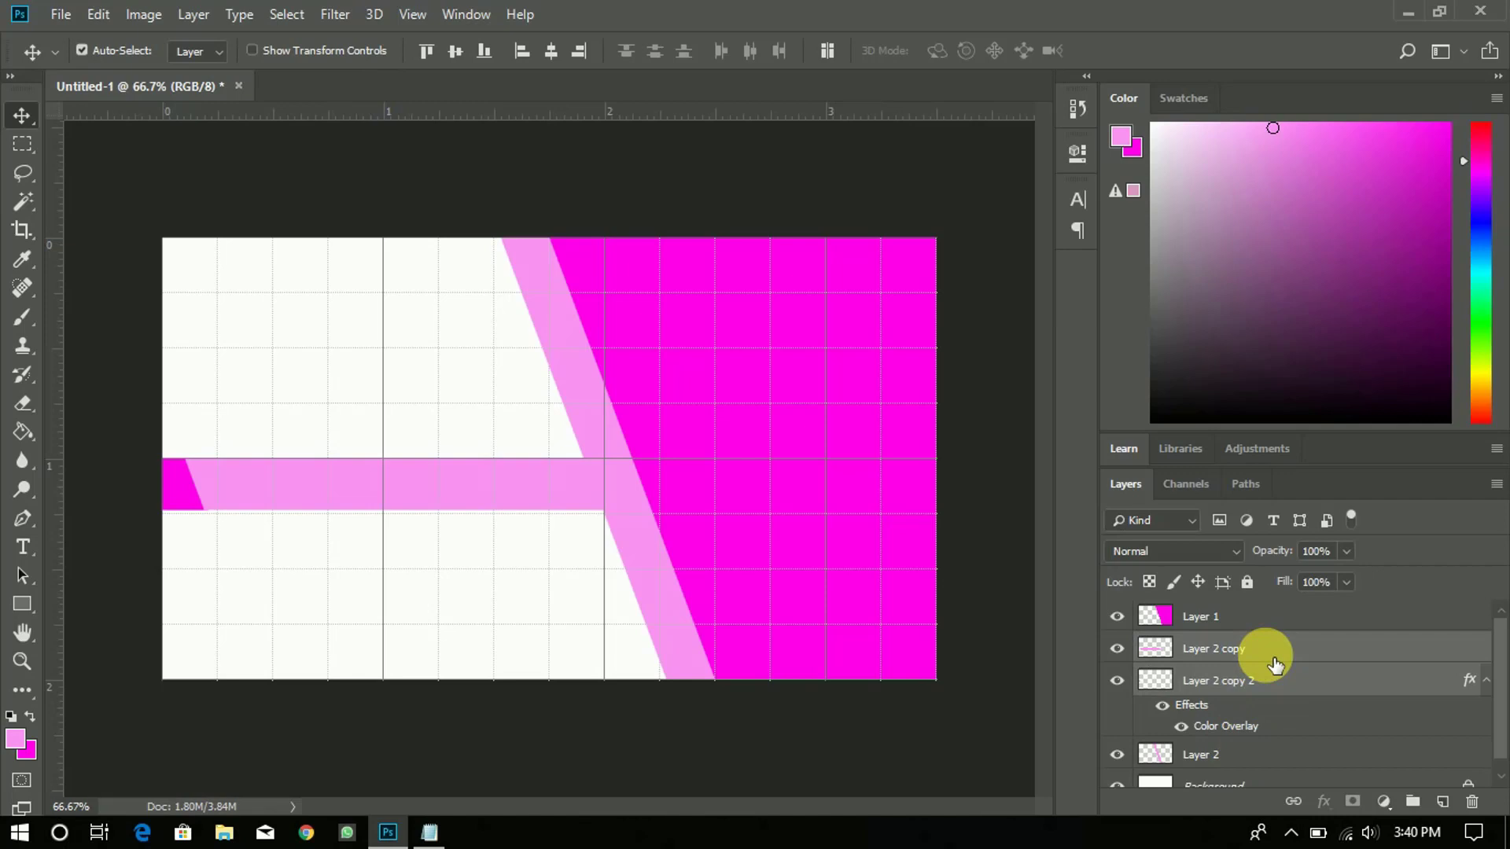
right_click(1275, 663)
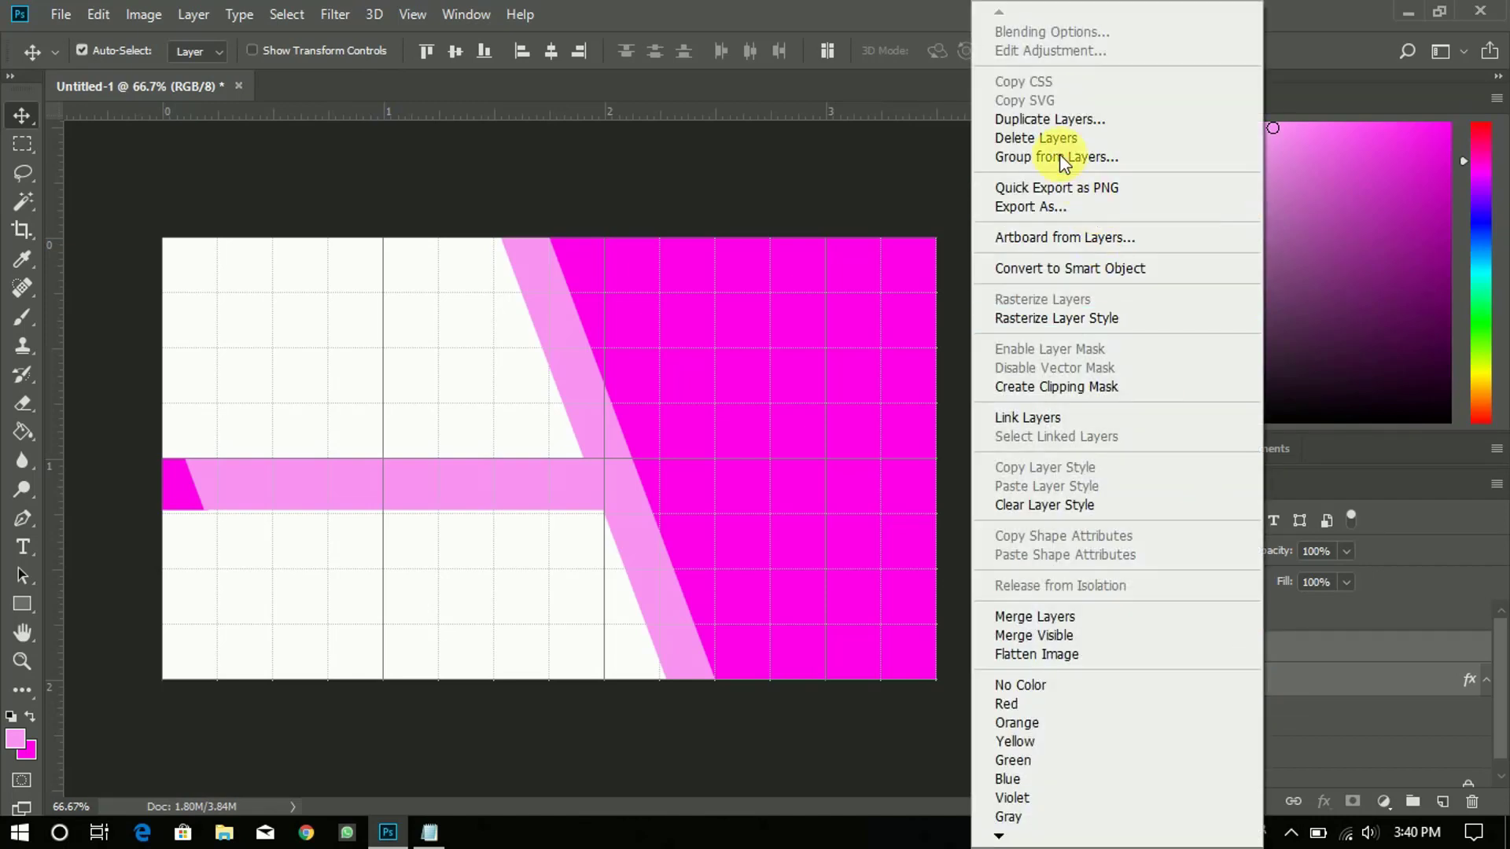
left_click(1032, 116)
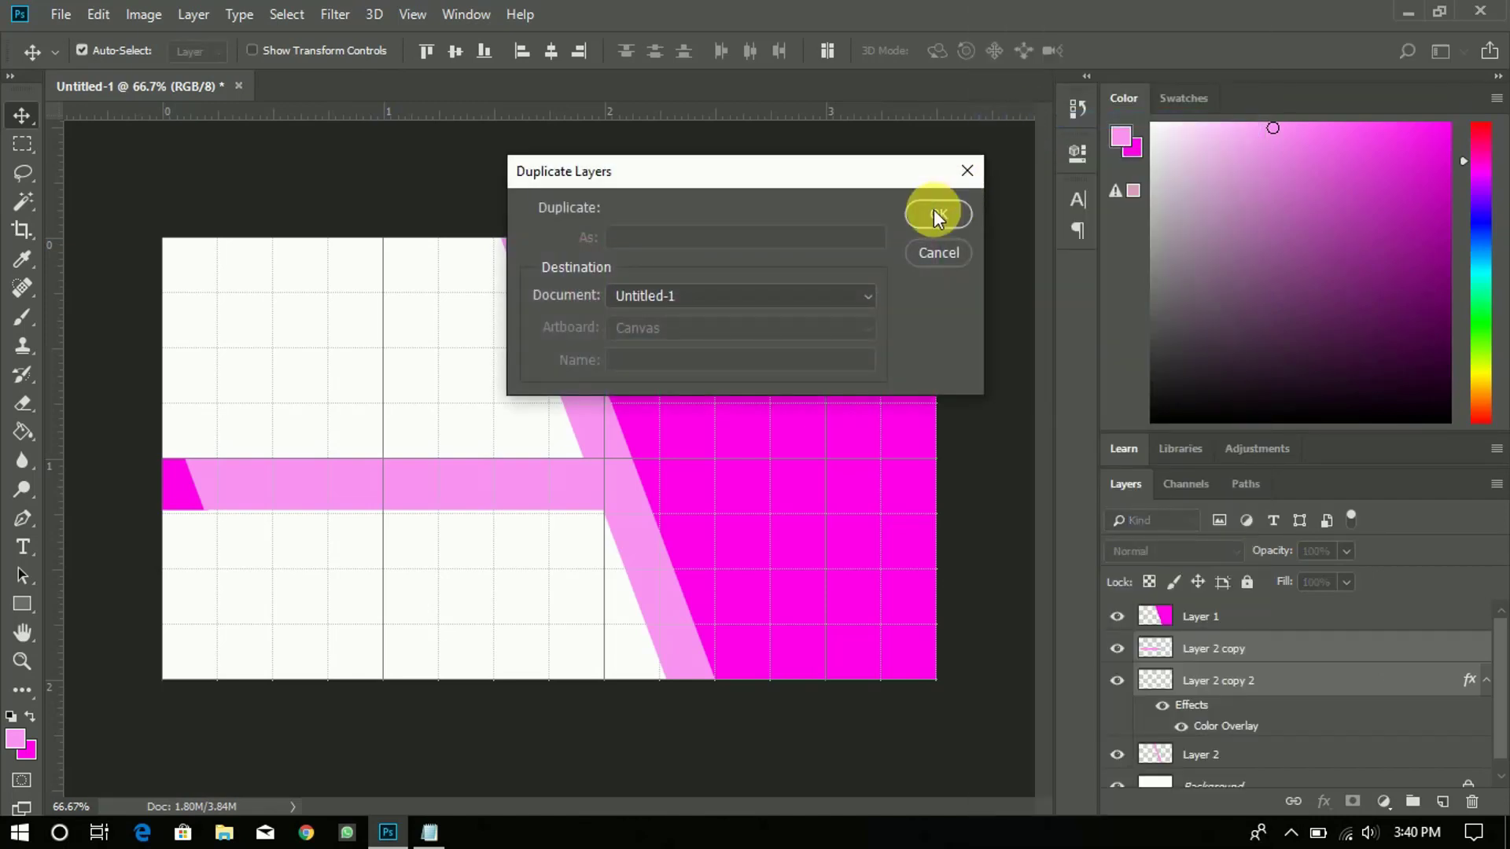
left_click(936, 215)
Step: Shift the duplicated bar about 0.3 in down and 0.1 in right, leaving a thin white gap and continuing the slanted ends
key("shift+Down")
key("shift+Down")
key("shift+Down")
key("shift+Down")
key("shift+Down")
key("shift+Down")
key("shift+Down")
key("shift+Down")
key("shift+Down")
key("shift+Down")
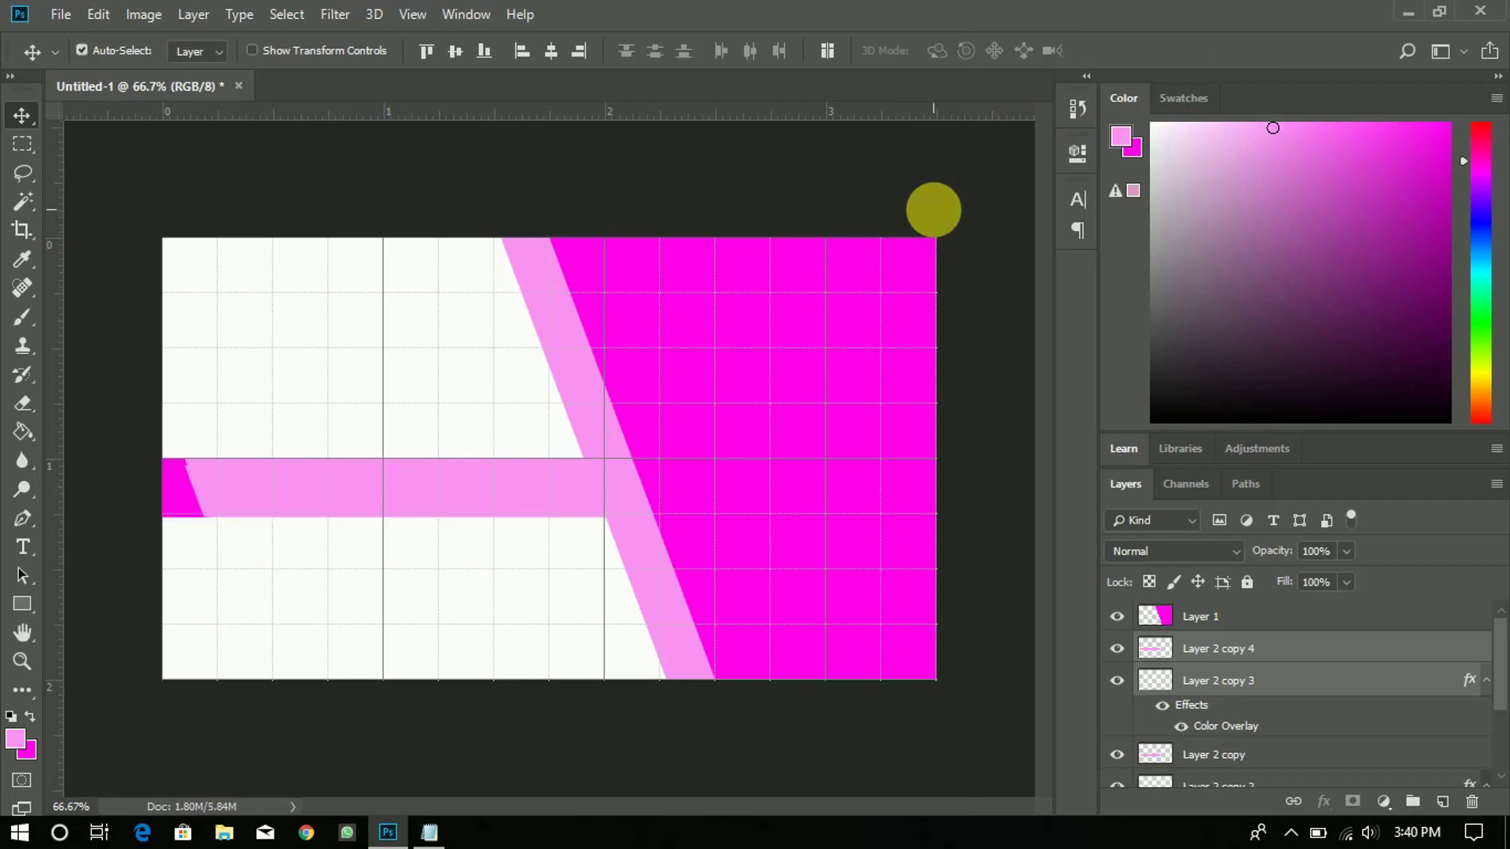
key("shift+Down")
key("shift+Down")
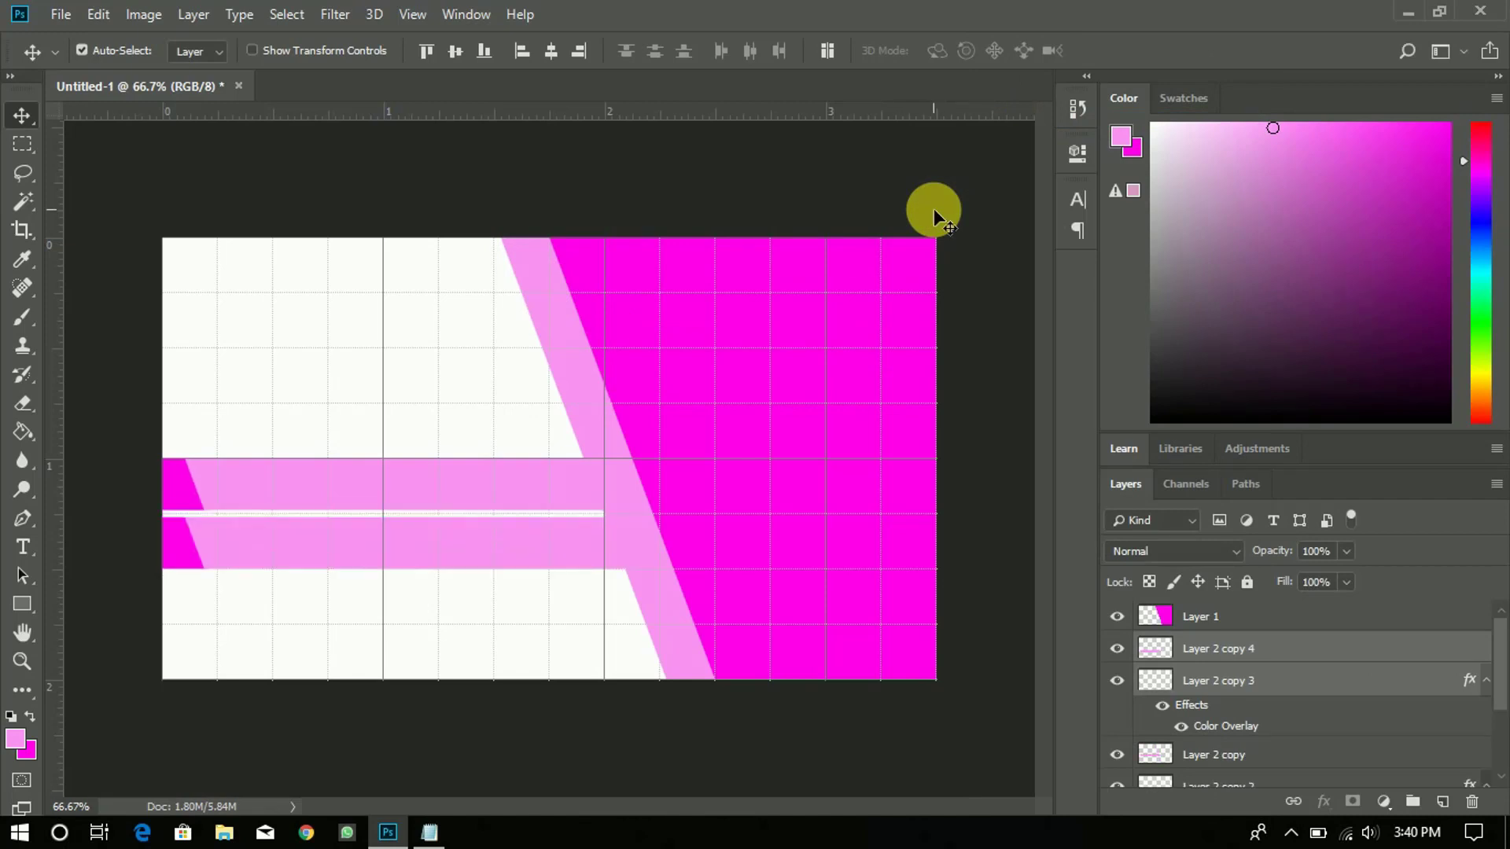
key("shift+Right")
key("shift+Right")
key("shift+Right")
key("shift+Right")
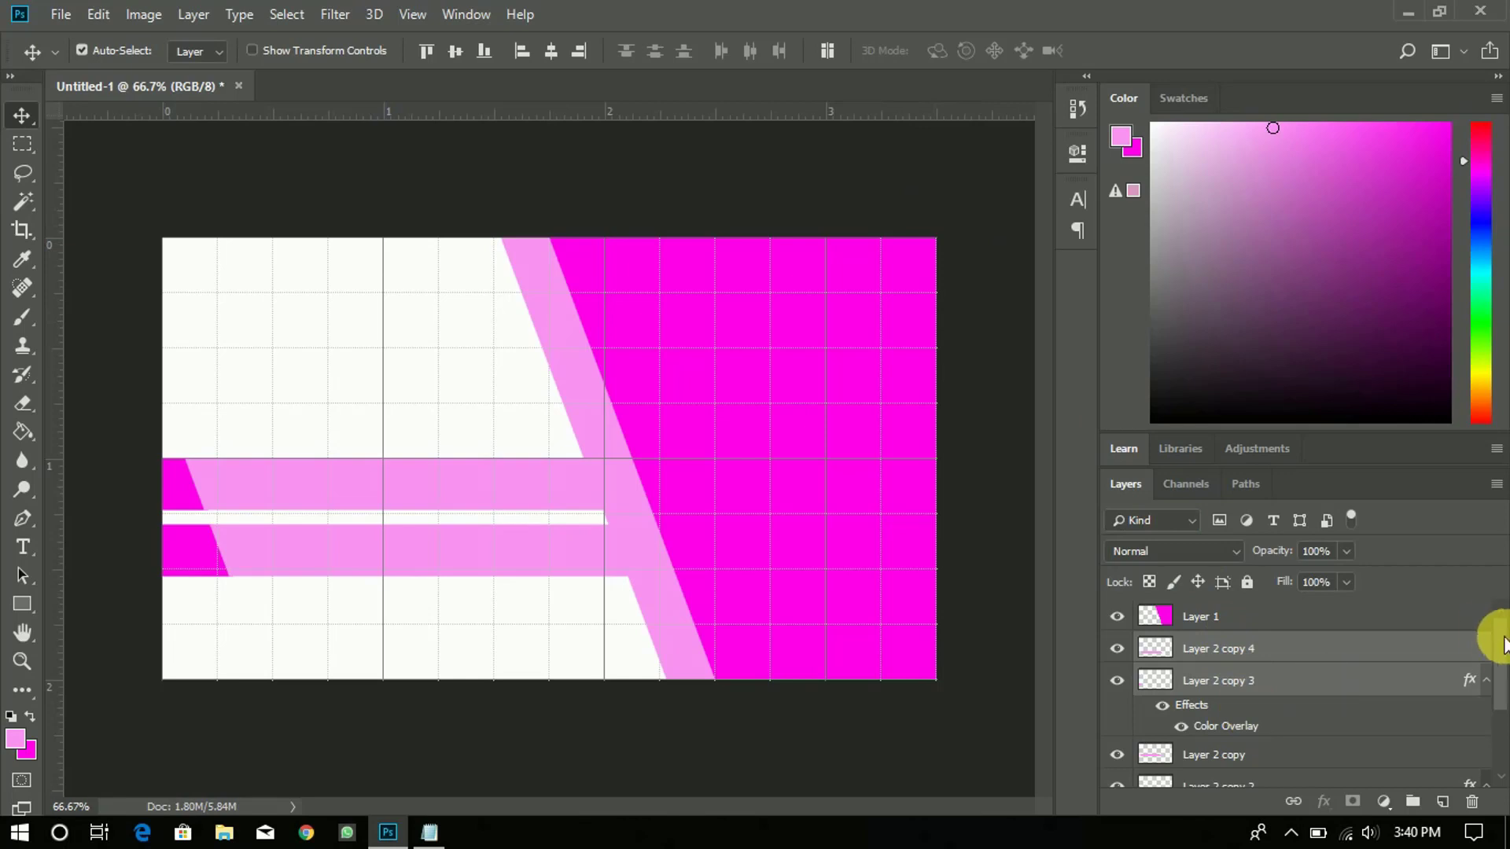
Step: Select all four layers of the two bars and nudge them up and slightly left, placing the upper bar's top edge about 0.83 in down the card
left_click_drag(1501, 655, 1501, 695)
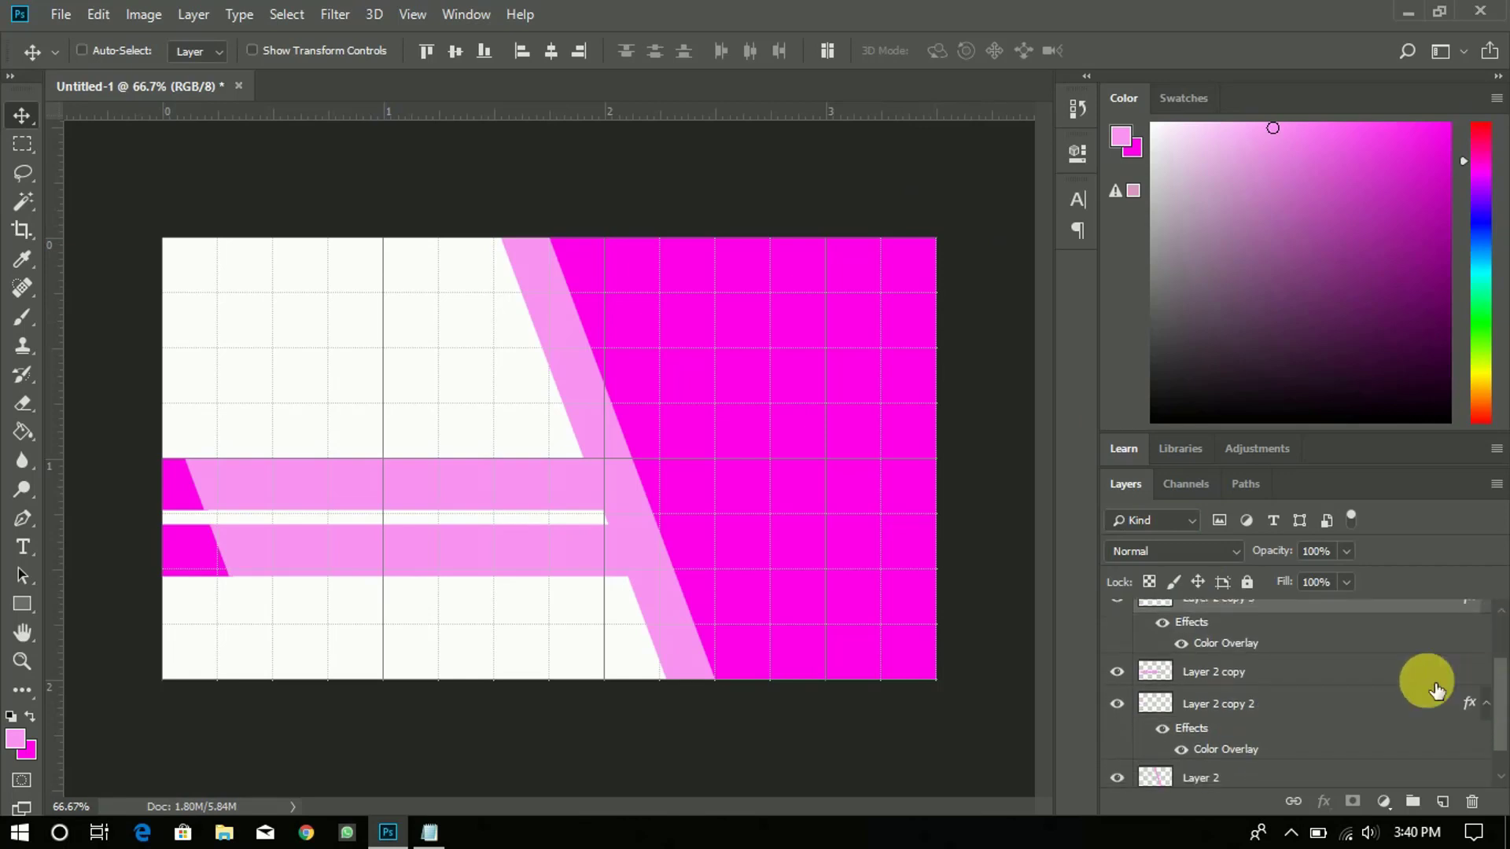
left_click(1333, 675, "ctrl")
left_click(1297, 718, "ctrl")
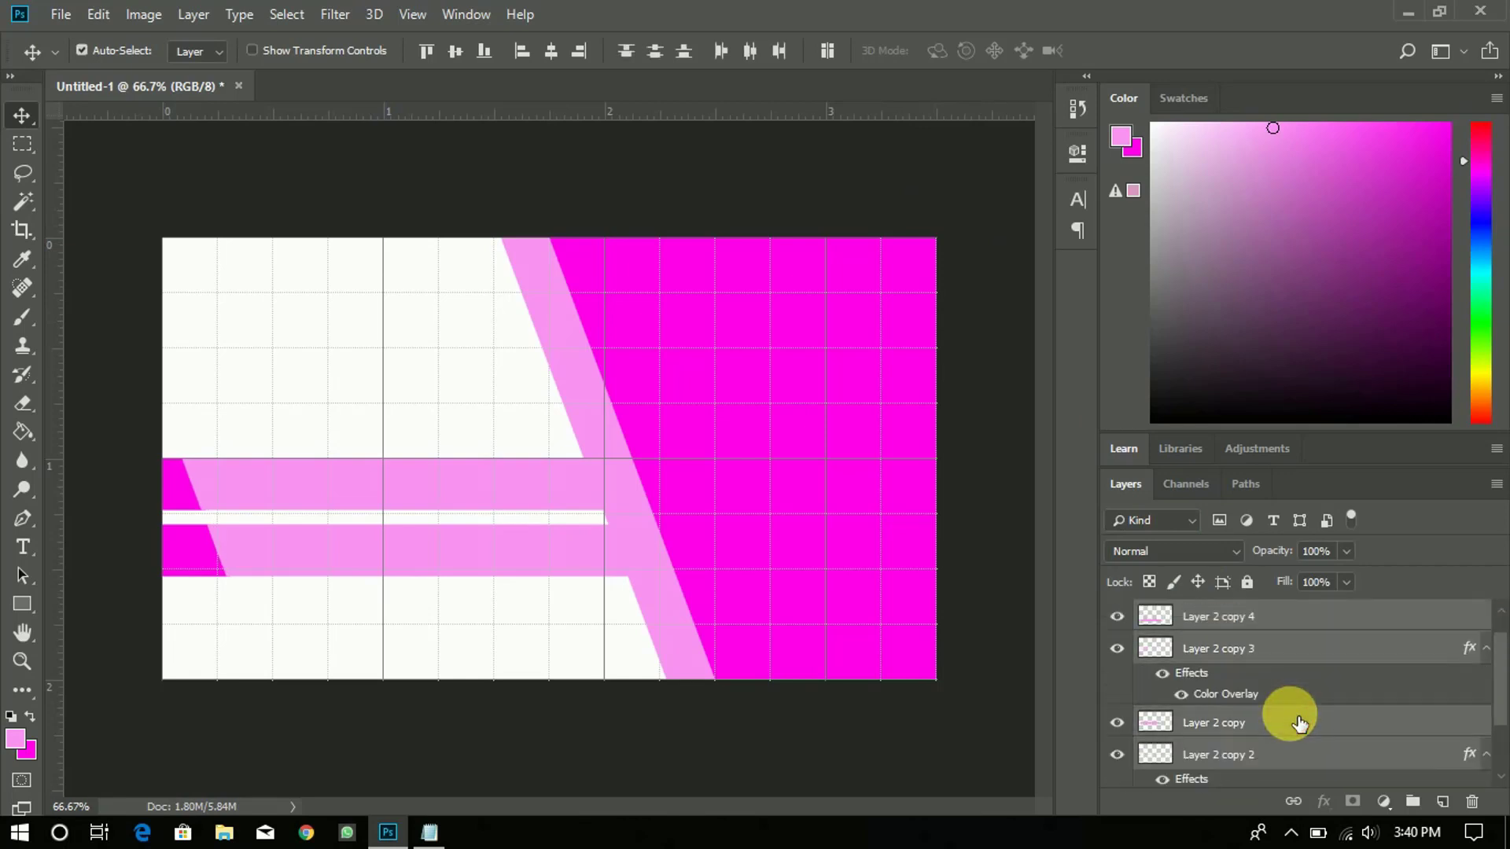
key("Left")
key("Left")
key("Left")
key("Left")
key("Left")
key("Left")
key("Left")
key("Left")
key("Left")
key("Left")
key("Left")
key("Left")
key("Left")
key("Left")
key("Left")
key("Left")
key("Up")
key("Up")
key("Up")
key("Up")
key("Up")
key("Up")
key("Up")
key("Up")
key("Up")
key("Up")
key("Up")
key("Up")
key("Up")
key("Up")
key("Up")
key("Up")
key("Up")
key("Up")
key("Up")
key("Up")
key("Up")
key("Up")
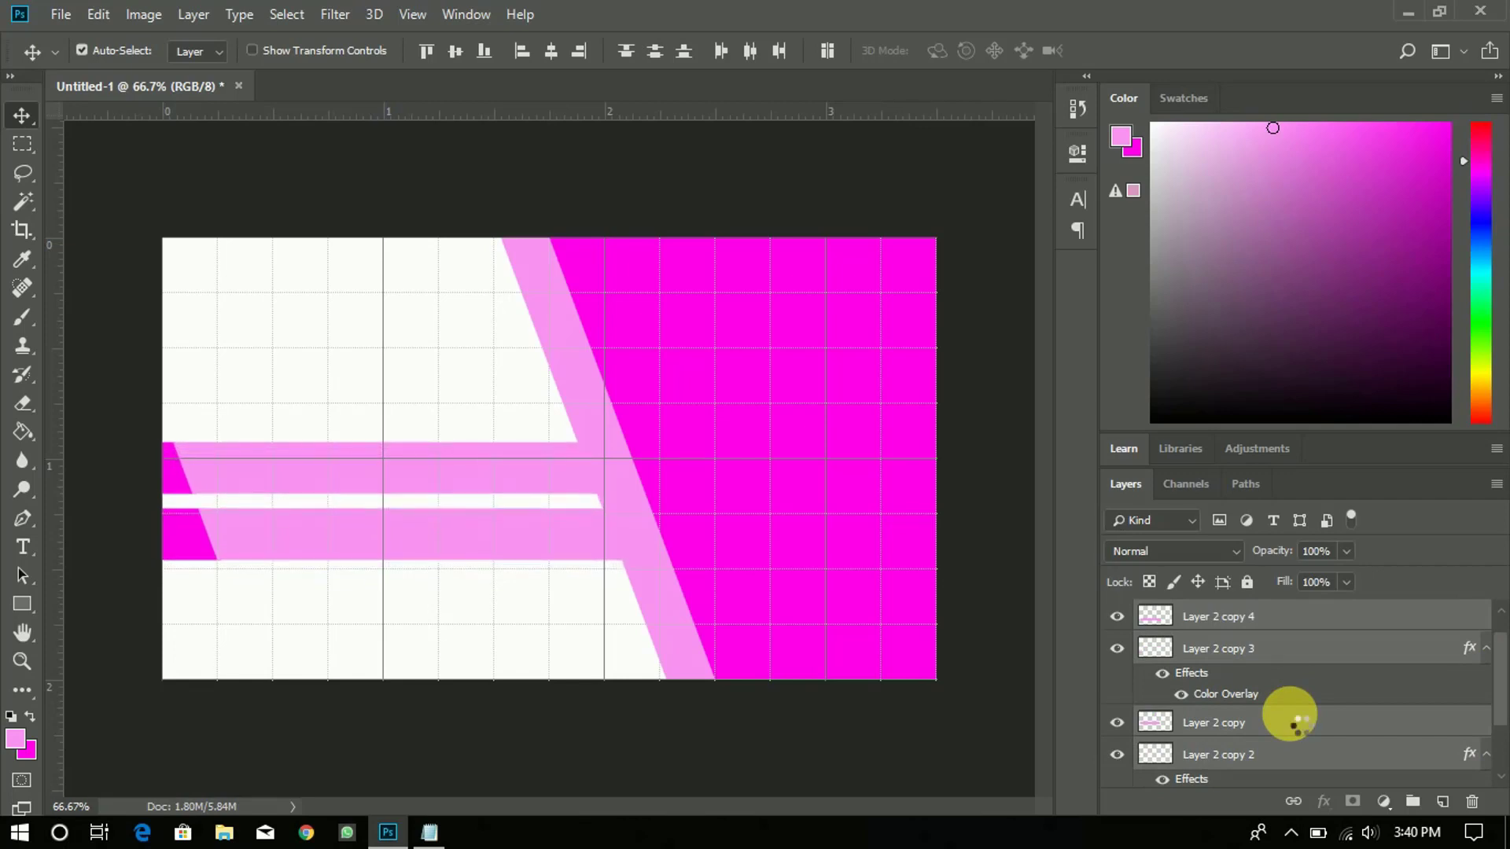
key("Up")
key("Up")
key("Up")
key("Up")
key("Up")
key("Up")
key("Up")
key("Up")
key("Up")
key("Up")
key("Up")
key("Up")
key("Up")
key("Up")
key("Up")
key("Up")
key("Up")
key("Up")
key("Up")
key("Up")
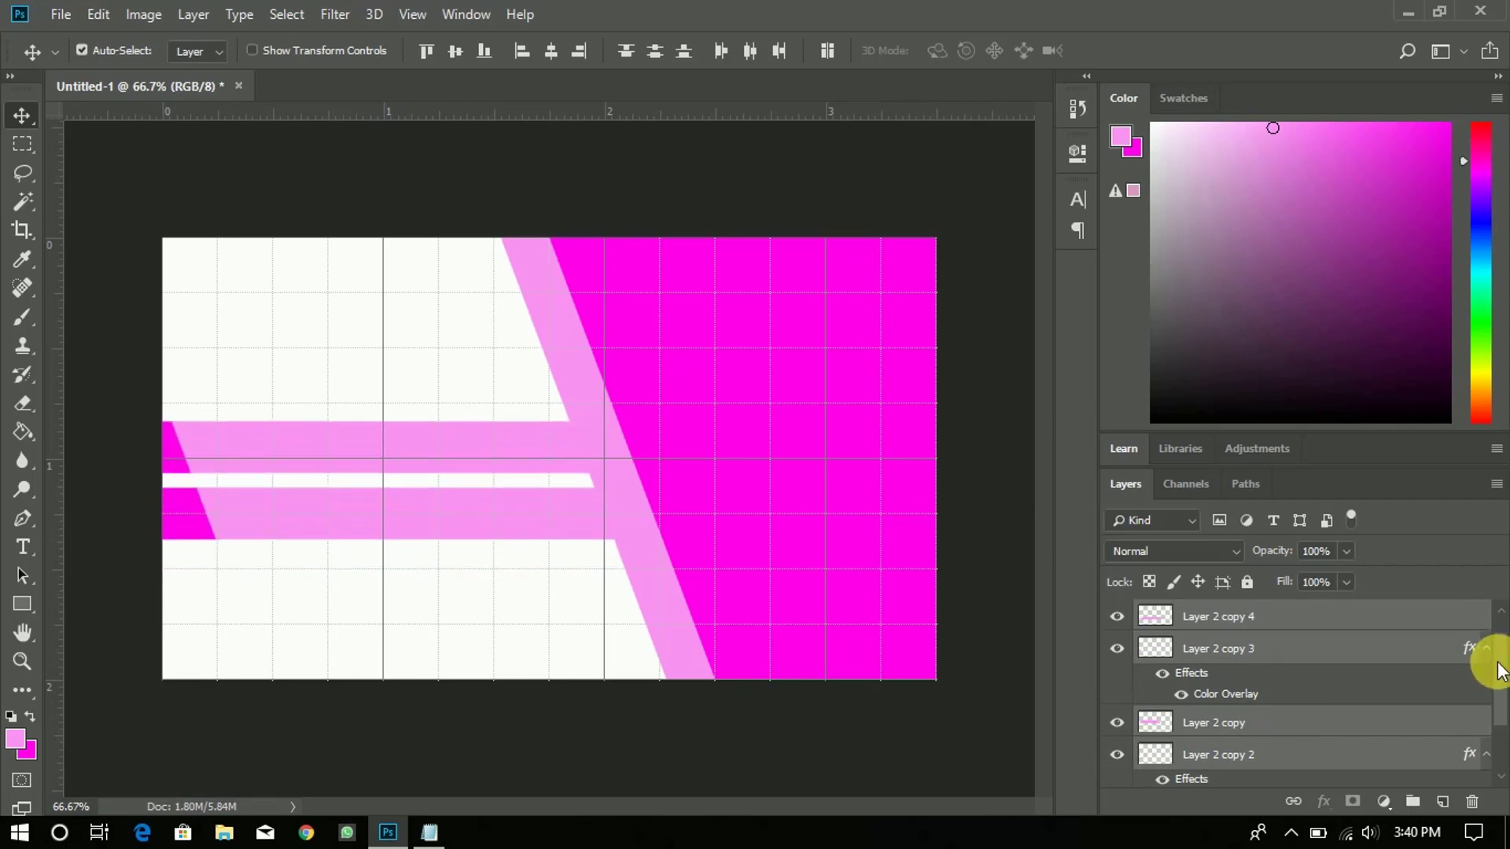
Step: Duplicate the four selected bar layers within the same document
right_click(1435, 656)
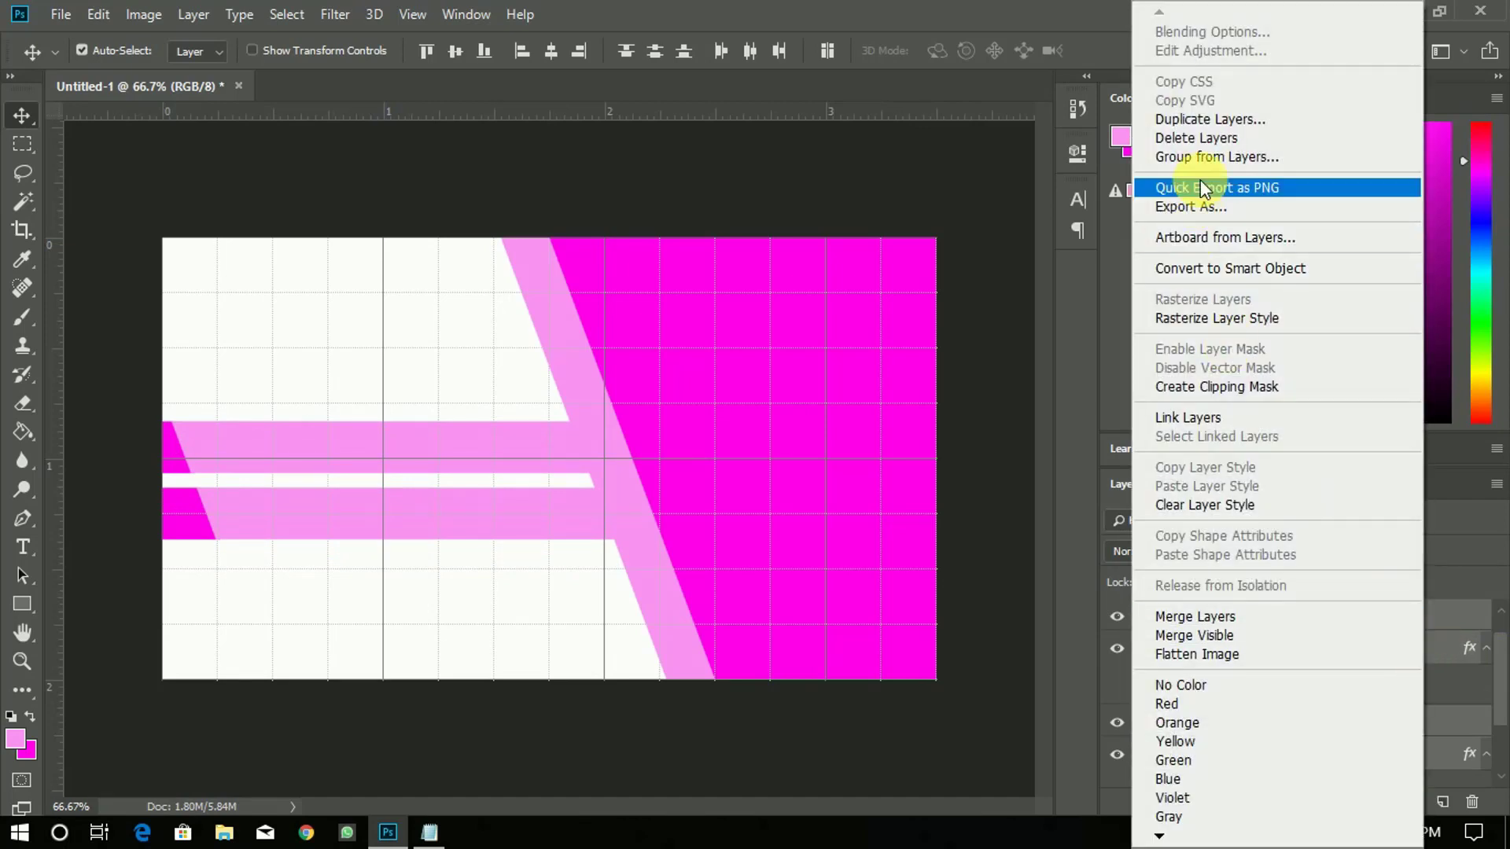
left_click(1189, 118)
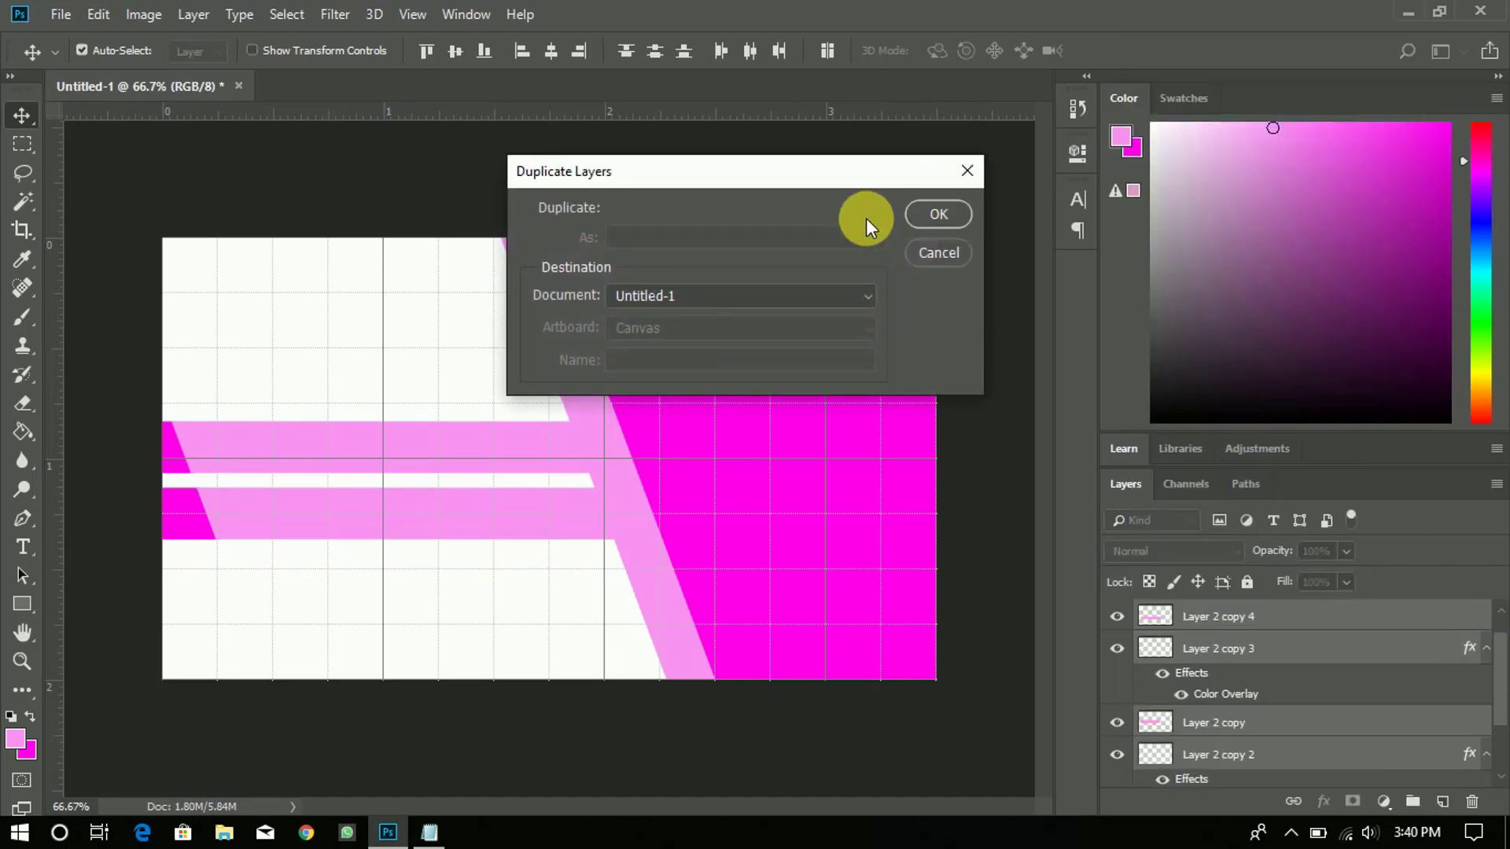
left_click(936, 214)
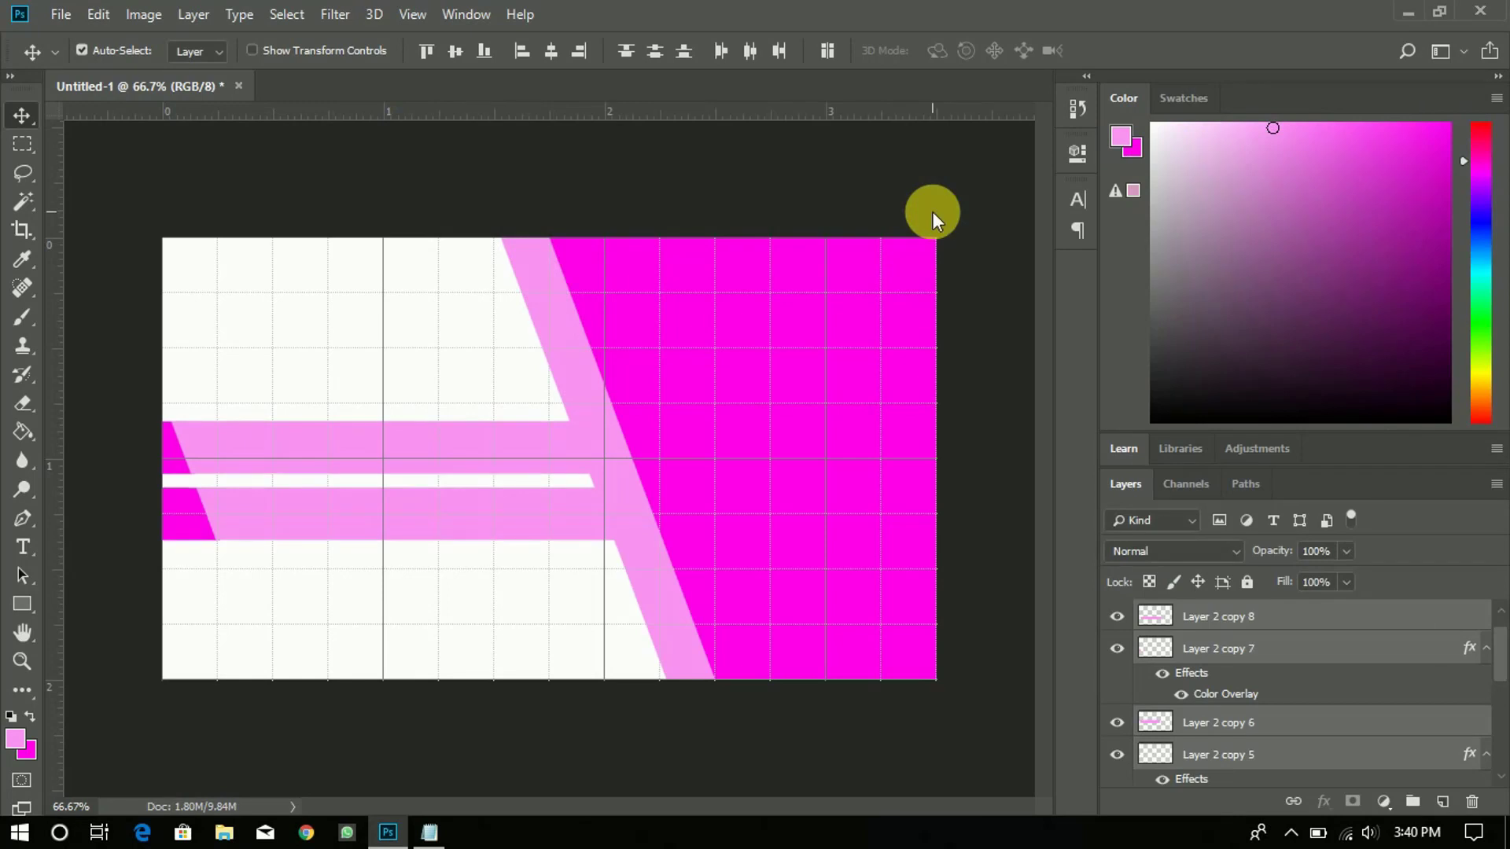
Step: Move the duplicated pair of bars below the first pair and shift it right so the slanted magenta ends line up
key("Down")
key("Down")
key("Down")
key("Down")
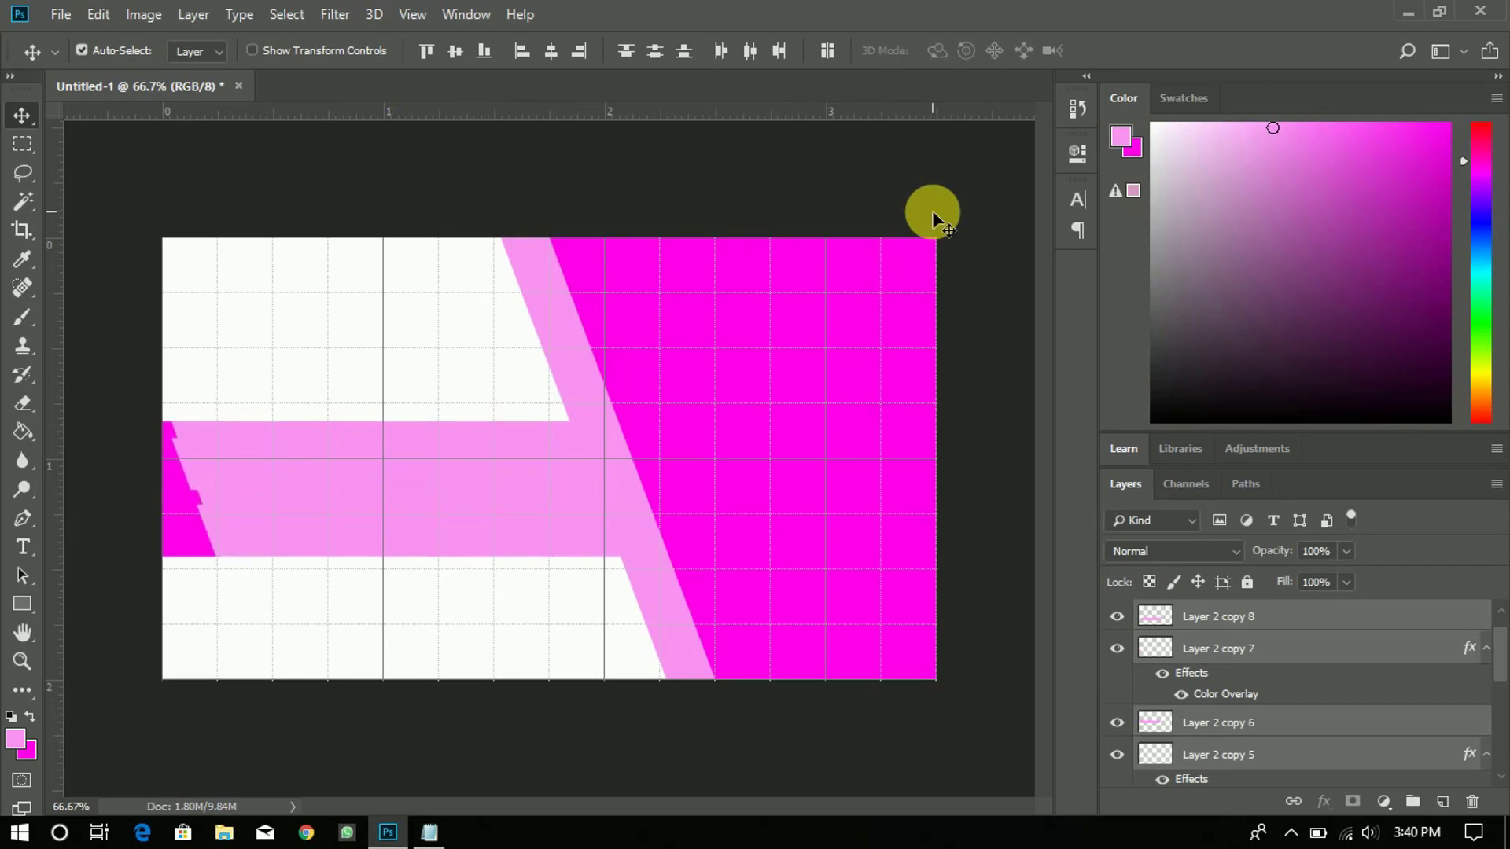
key("Down")
key("Down")
key("Down")
key("Down")
key("Down")
key("Down")
key("Down")
key("Down")
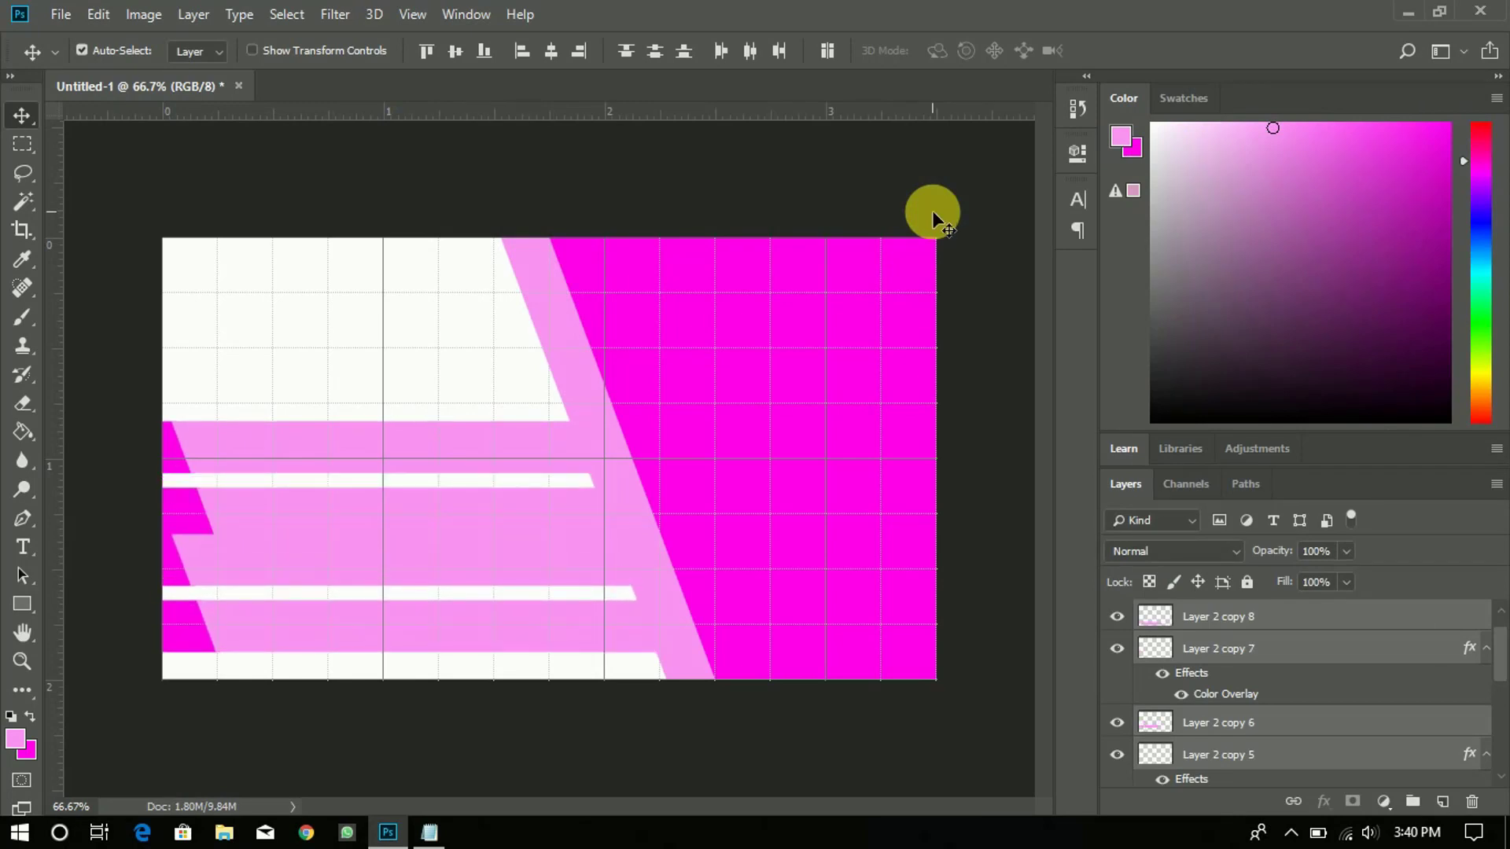
key("Right")
key("Right")
key("Right")
key("Right")
key("Right")
key("Right")
key("Right")
key("Right")
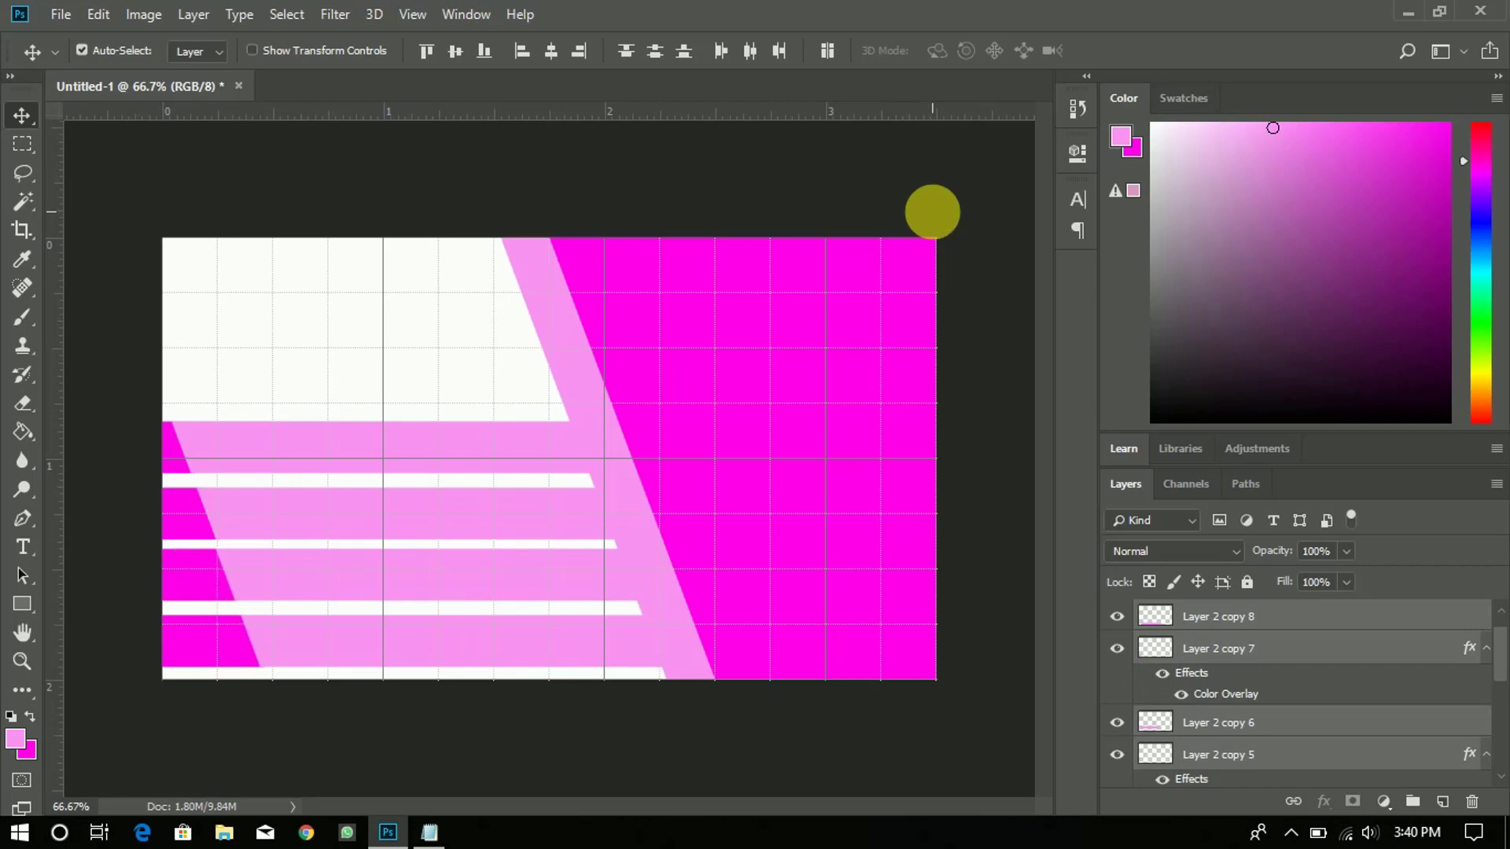
key("Left")
key("Left")
key("Left")
key("Left")
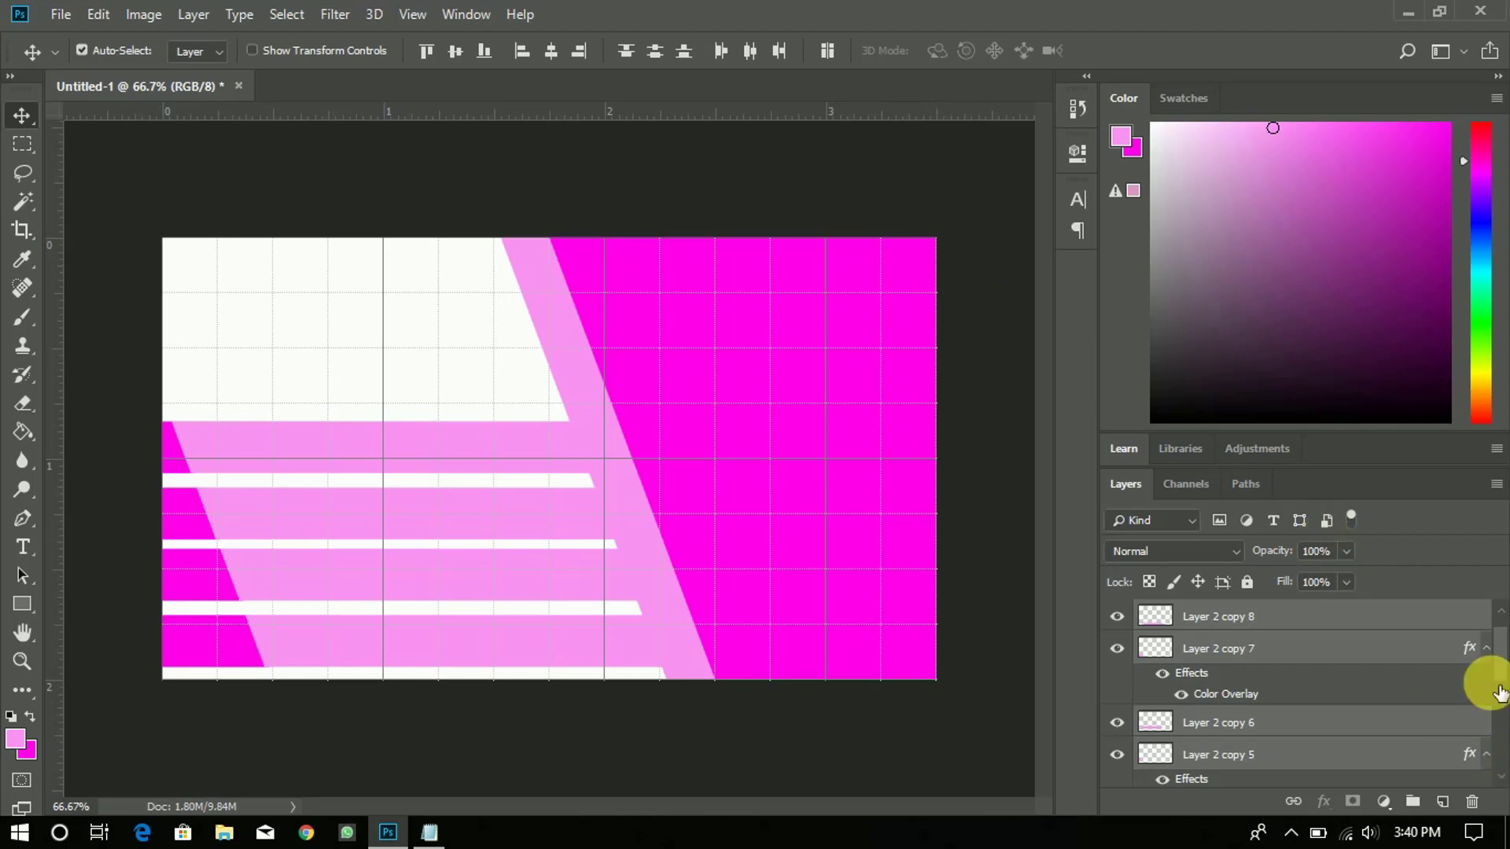
Step: Add the upper four bar layers to the selection and nudge all eight bar layers up about 0.07 in
scroll(1502, 688, "down", 1)
scroll(1494, 693, "down", 4)
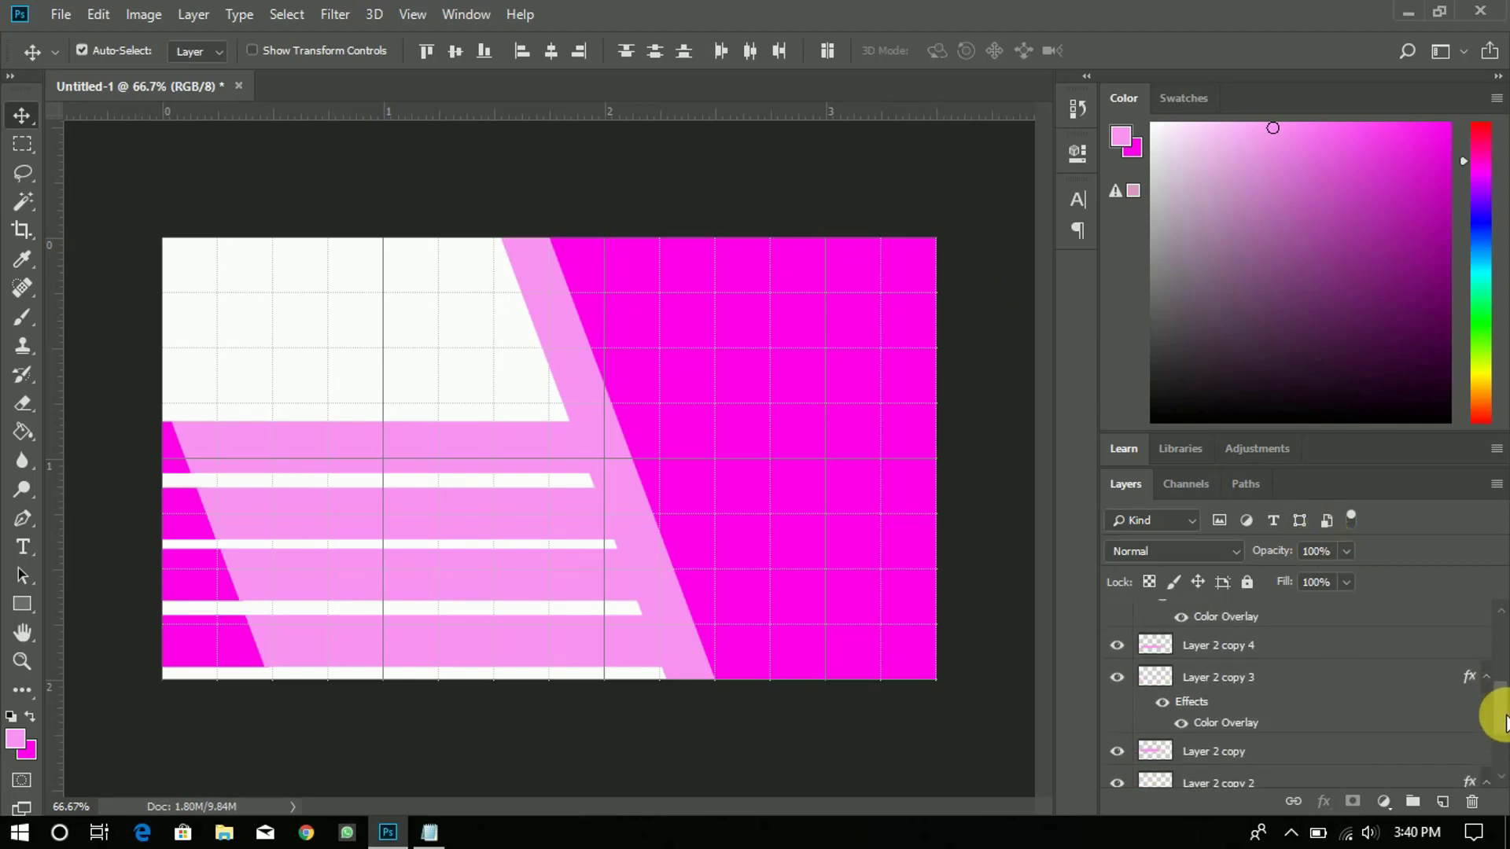
key("ctrl")
left_click(1337, 653, "ctrl")
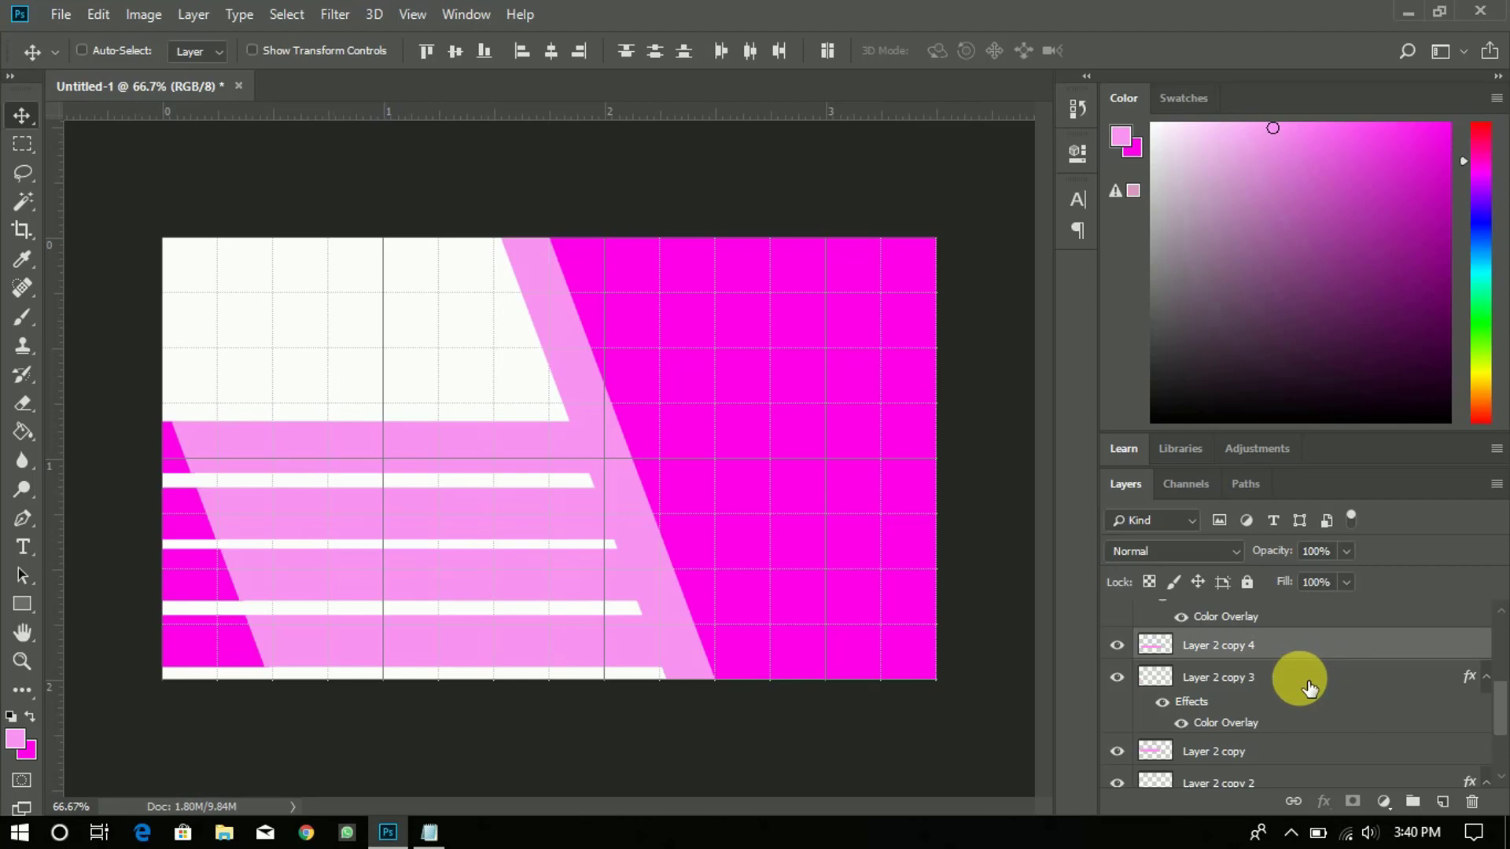
left_click(1294, 677, "ctrl")
left_click(1280, 753, "ctrl")
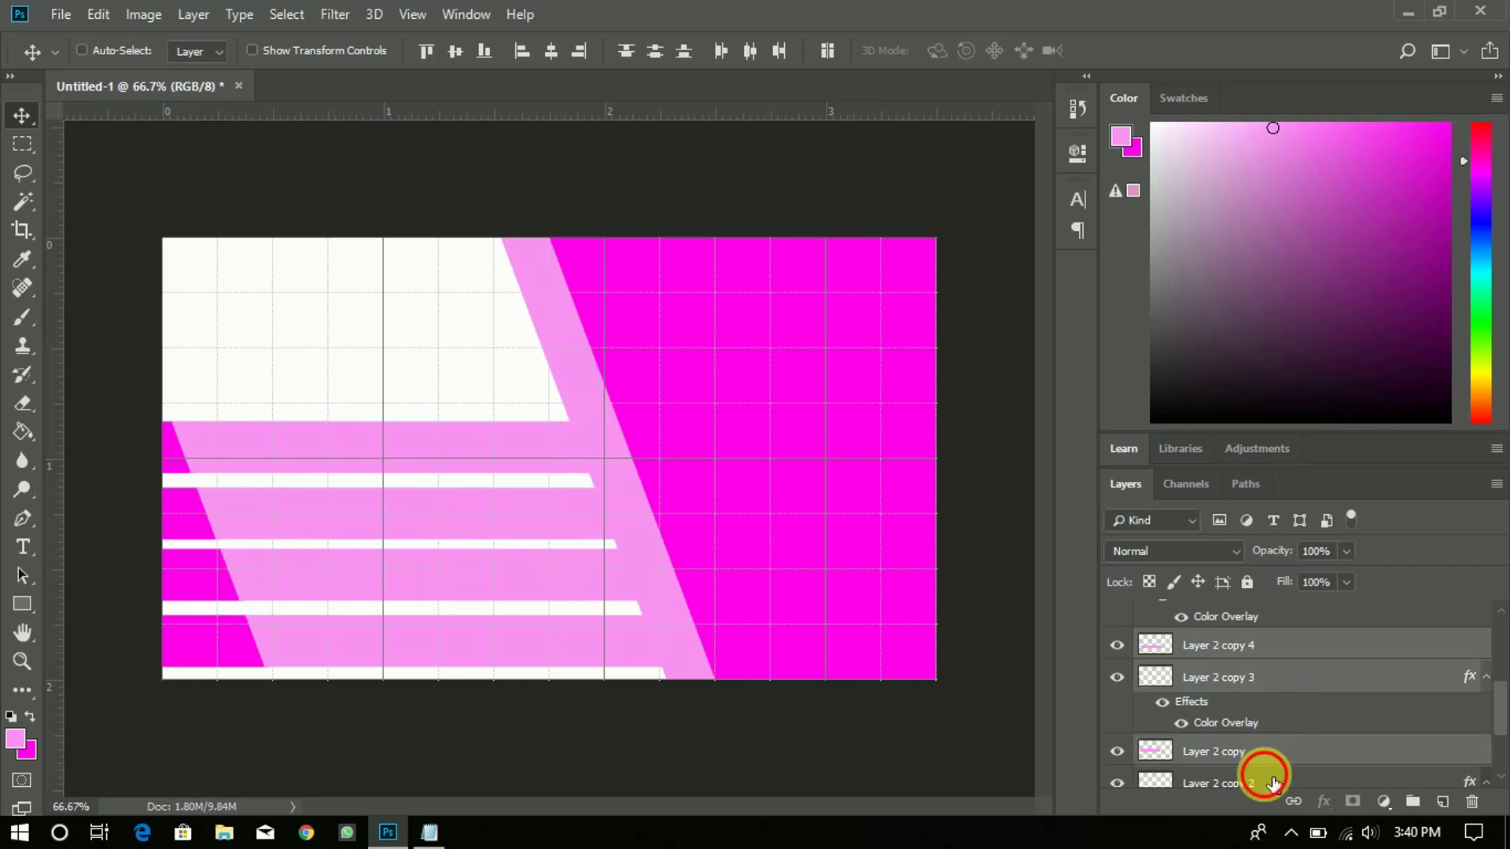
left_click(1262, 780, "ctrl")
key("ctrl+j")
key("Up")
key("Up")
key("Up")
key("Up")
key("Up")
key("Up")
key("Up")
key("Up")
key("Up")
key("Up")
key("Up")
key("Up")
key("Up")
key("Up")
key("Up")
key("Up")
key("Up")
key("Up")
key("Up")
key("Up")
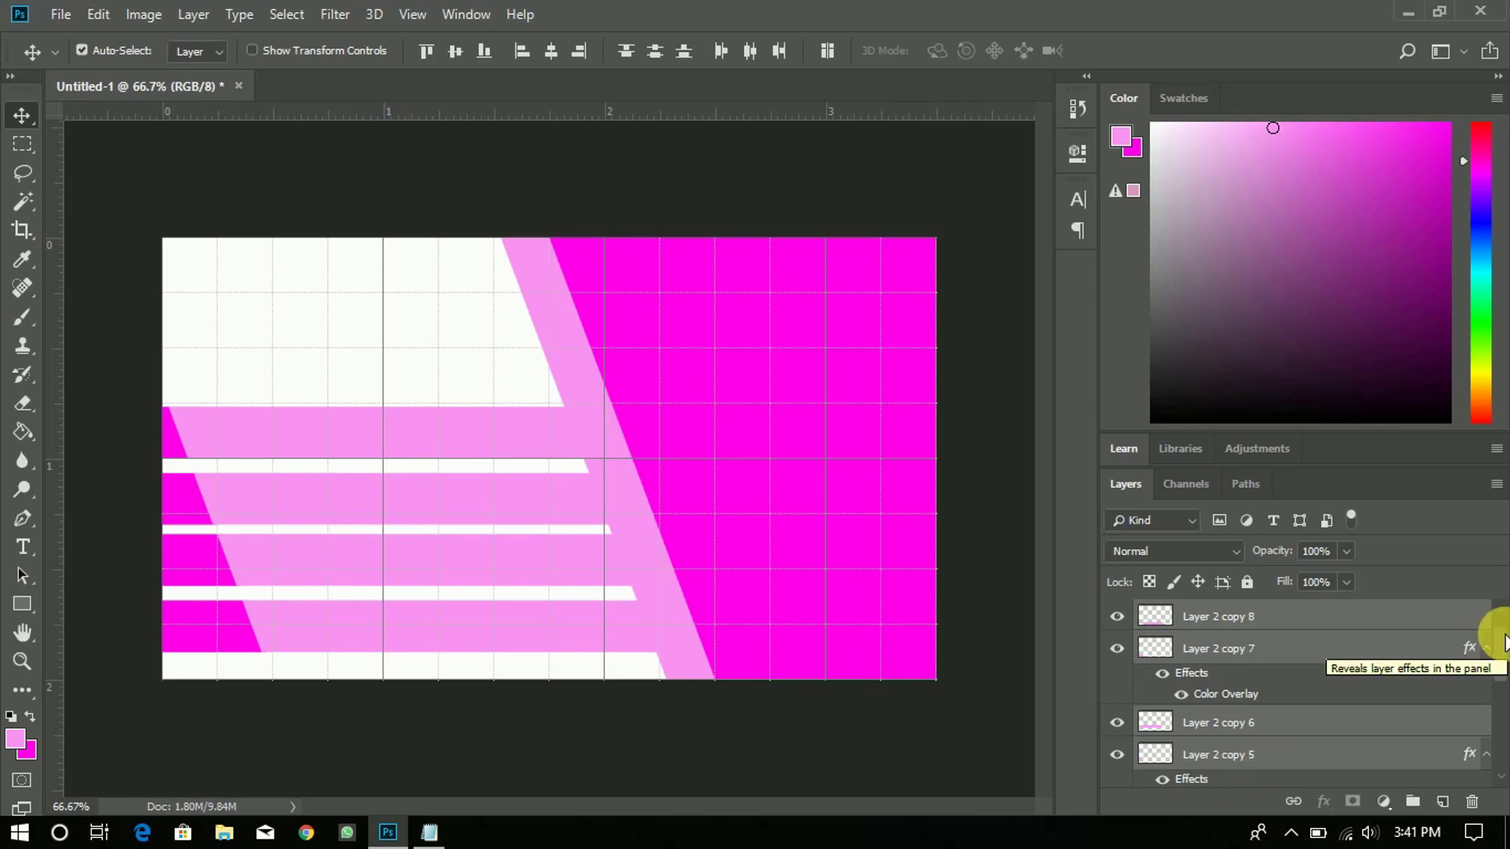
scroll(1498, 625, "up", 1)
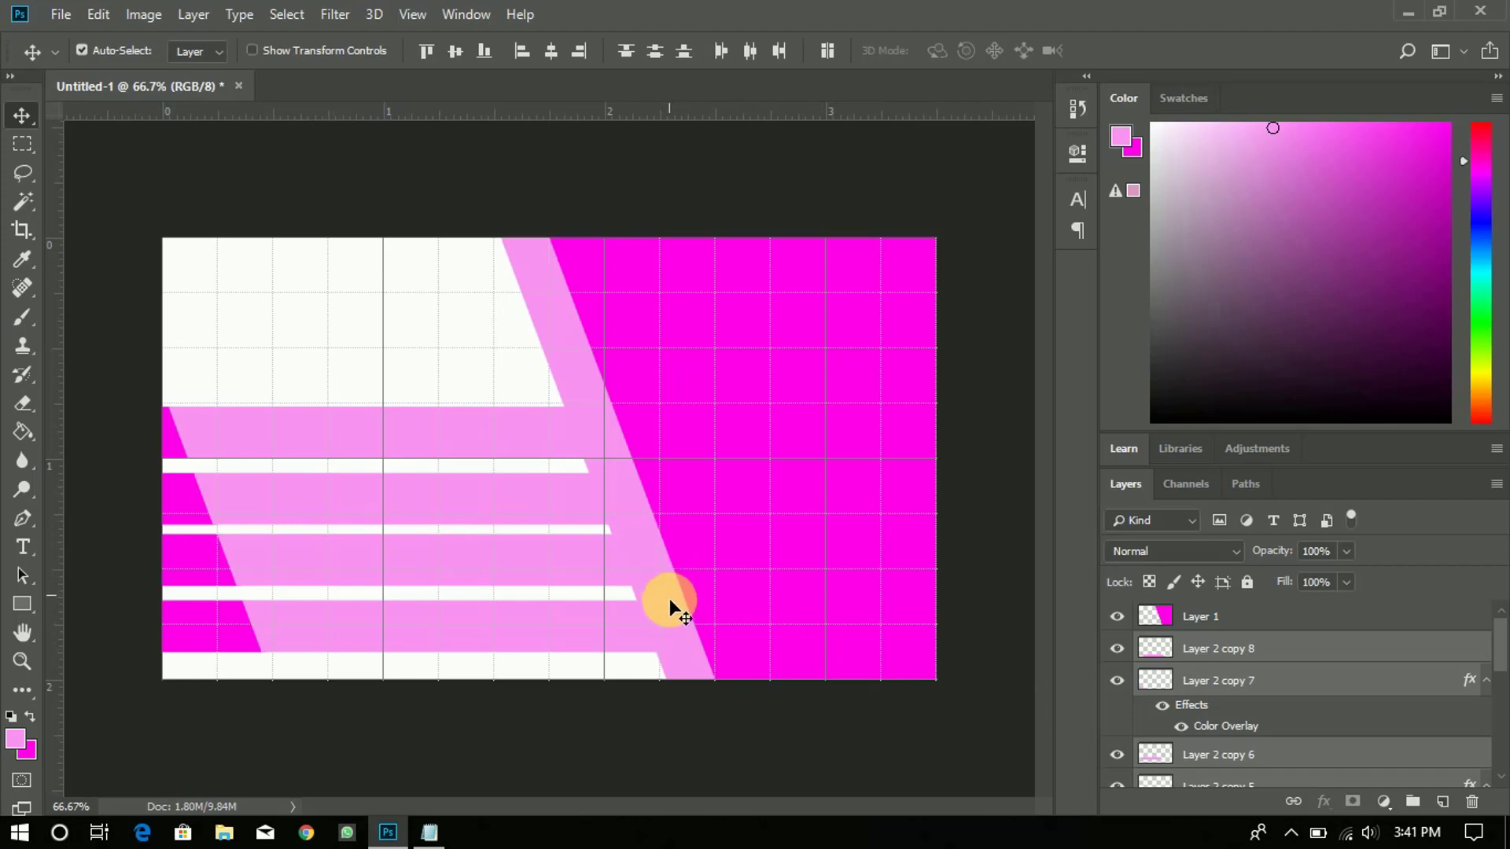
Step: Nudge the light pink slanted edge strip slightly left so it is a little wider beside the magenta panel
left_click(529, 271)
key("Right")
key("Right")
key("Right")
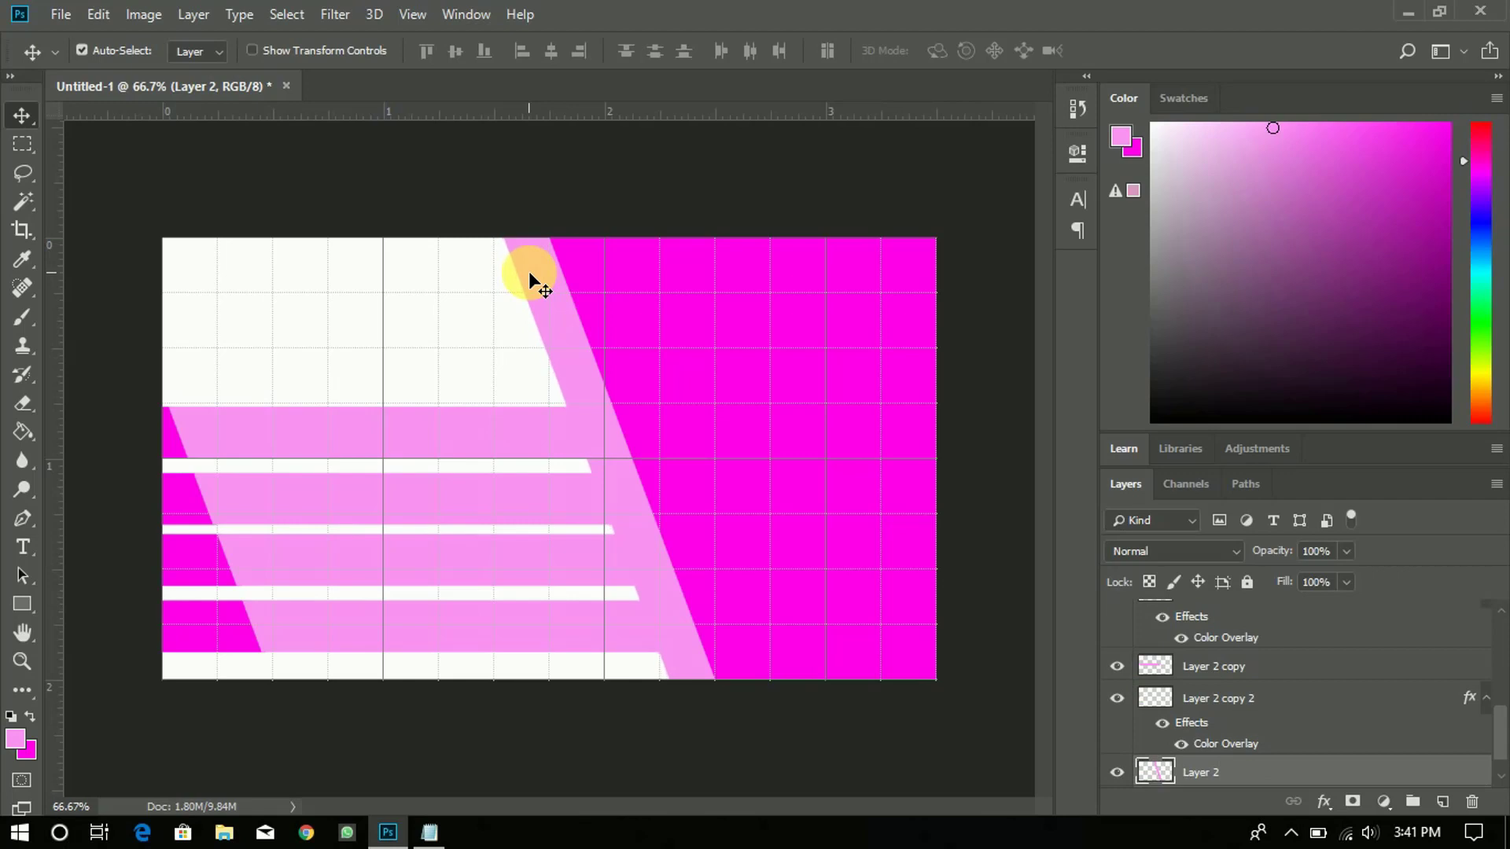
key("Left")
key("Left")
key("Left")
key("Left")
key("Left")
key("Left")
key("Left")
key("Left")
key("Left")
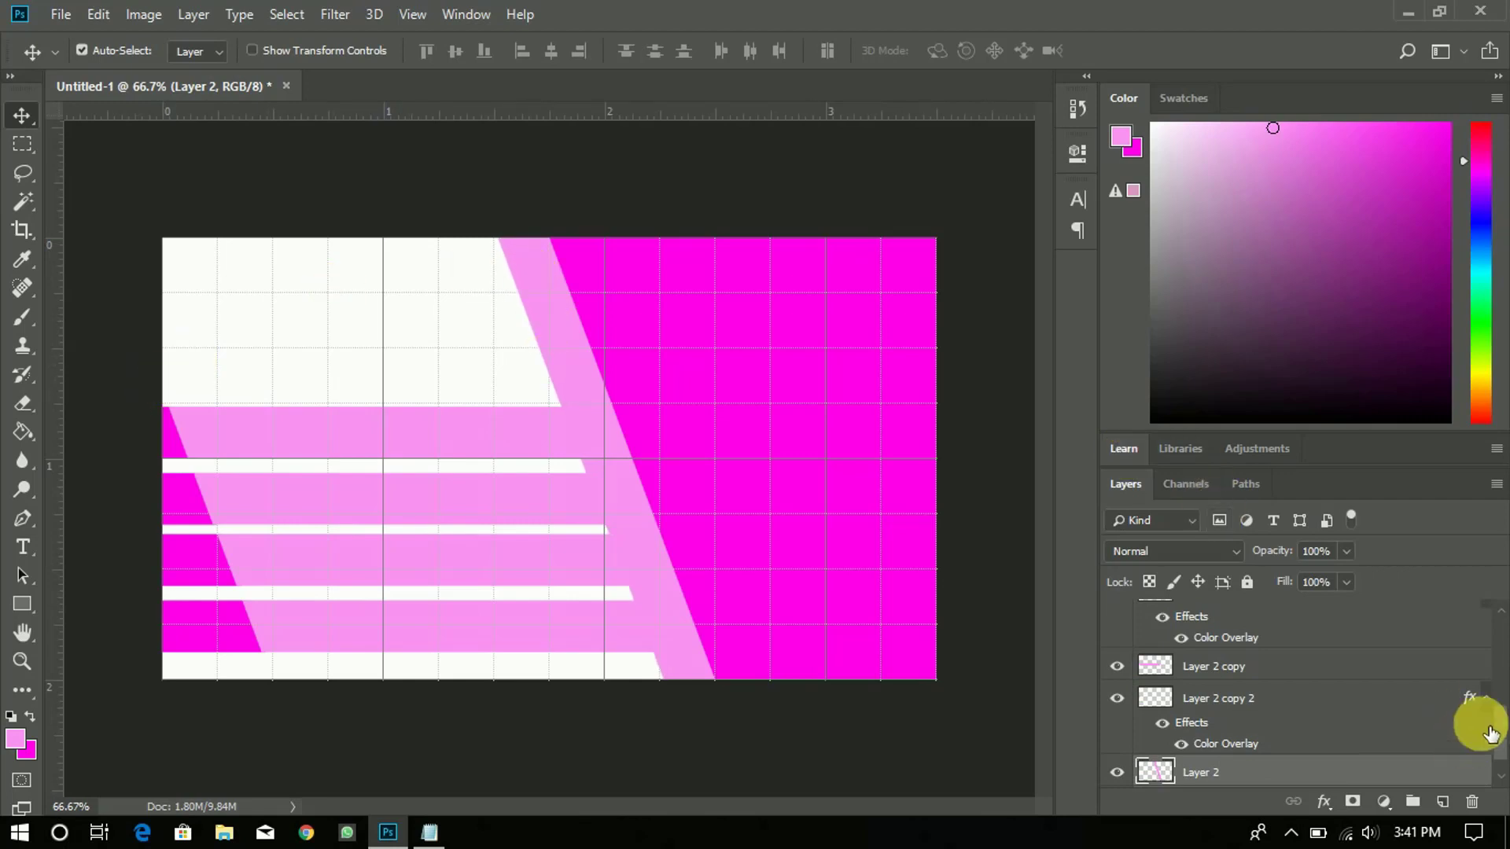
Step: Add the text "YOUR NAME" on the magenta panel, on a new layer directly above the panel's layer
left_click_drag(1488, 733, 1486, 633)
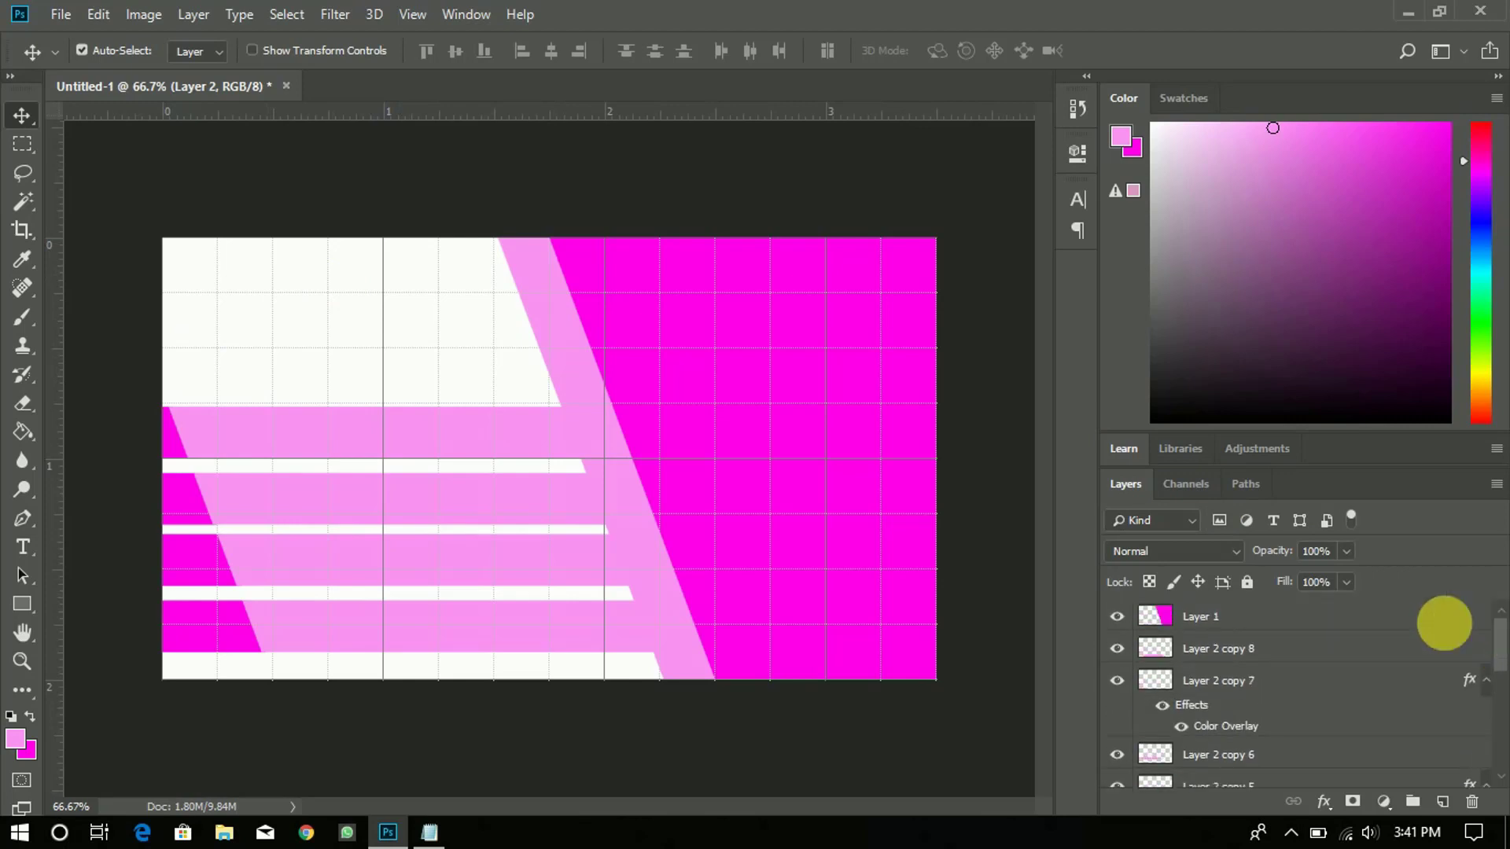
left_click(1332, 621)
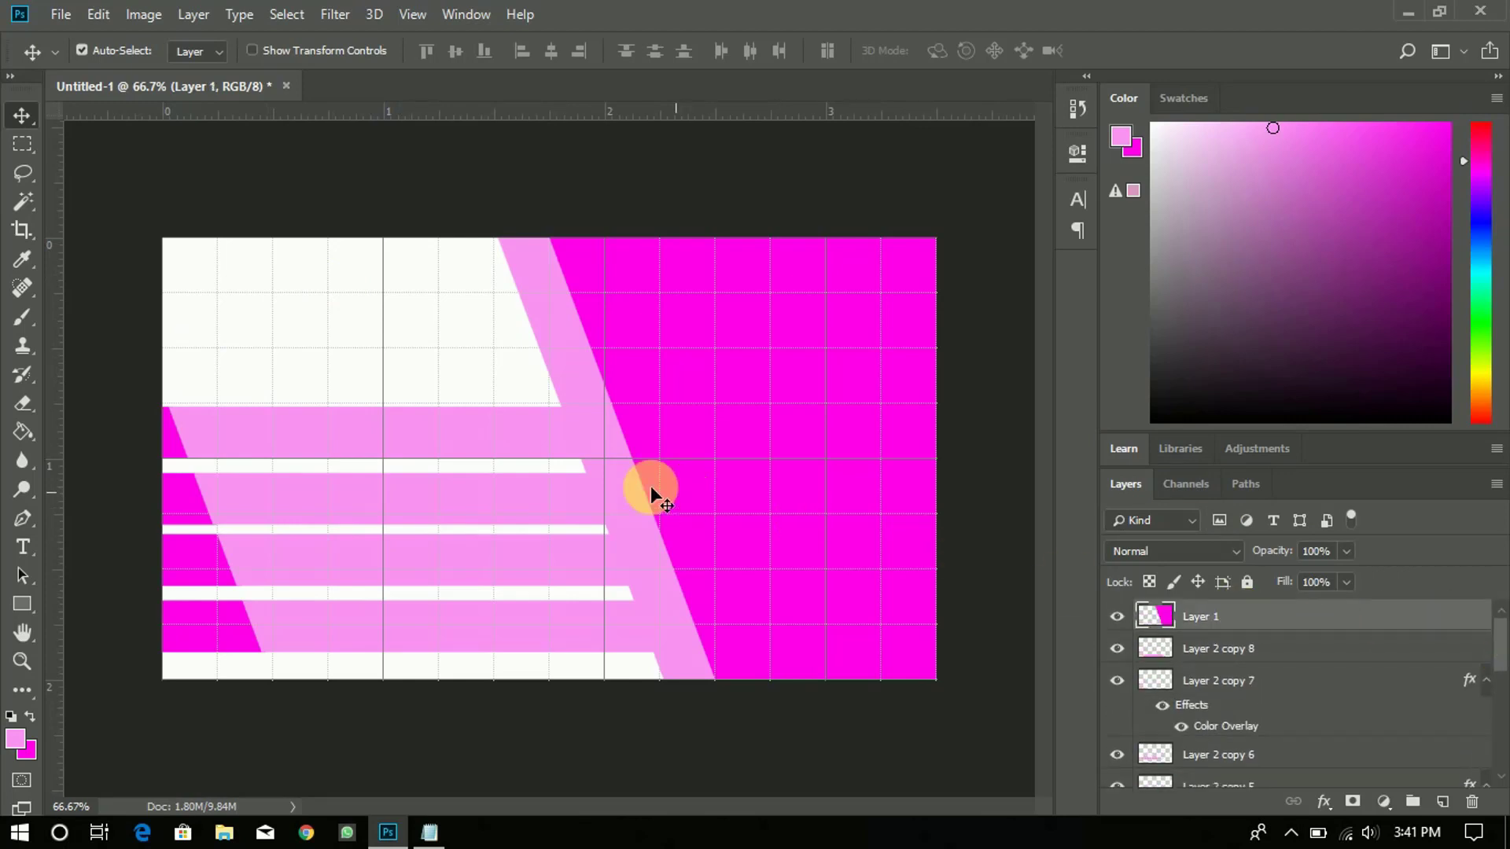
left_click(22, 546)
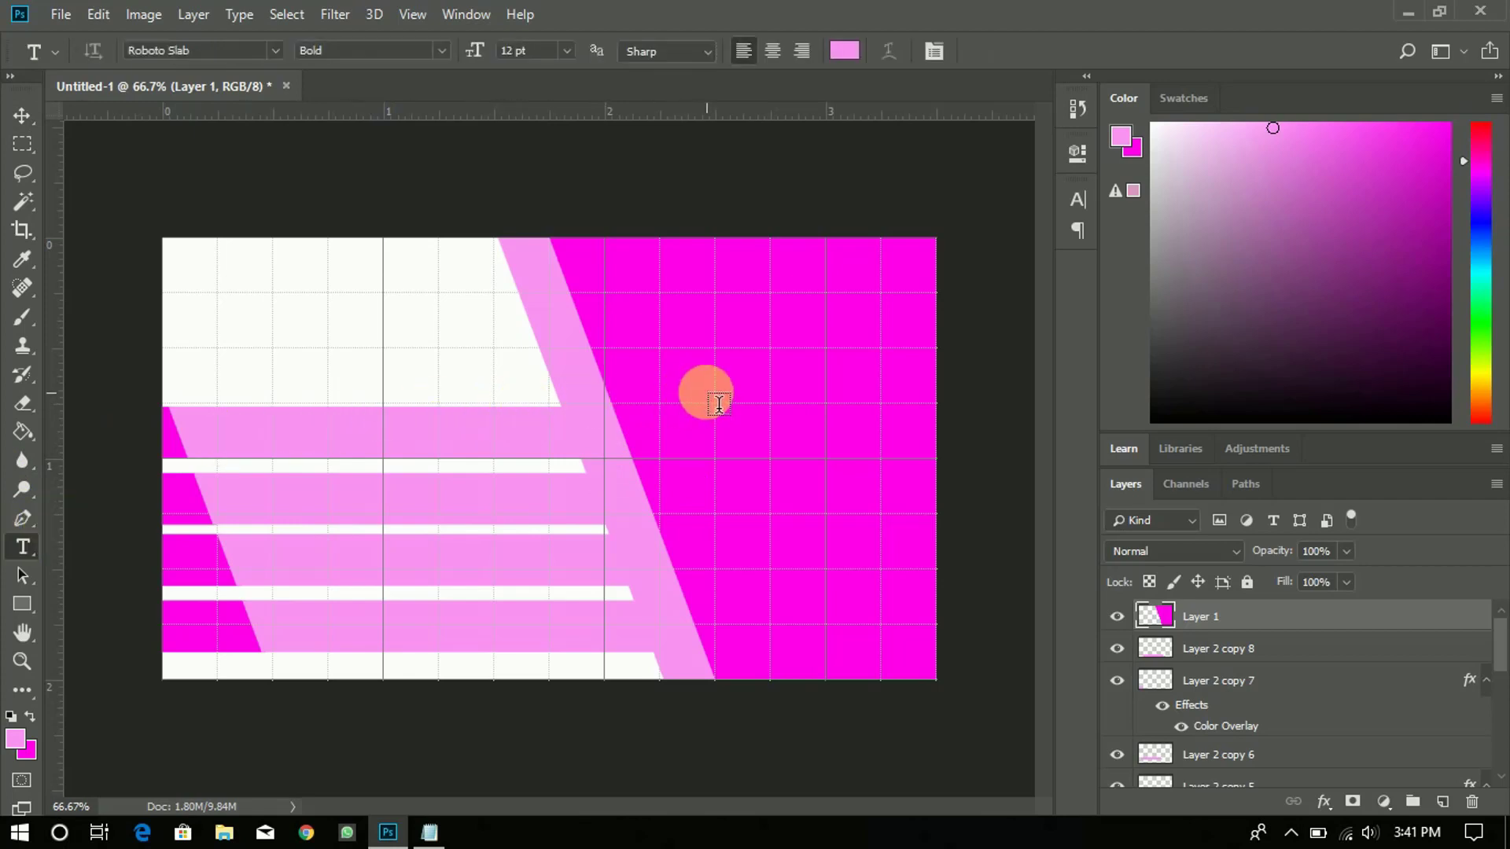
left_click(699, 390)
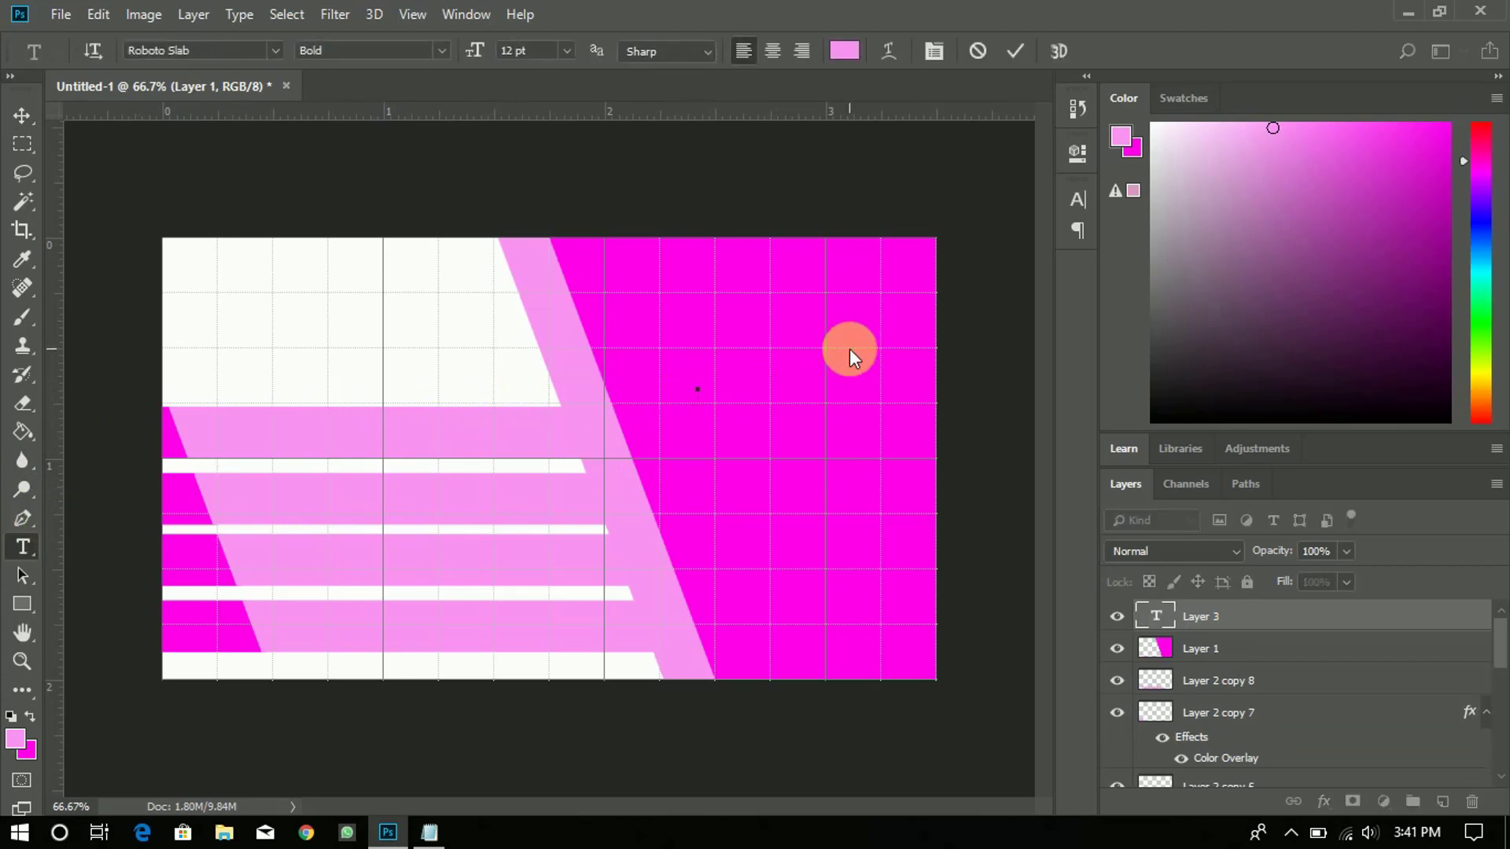
type("YOUR NAME")
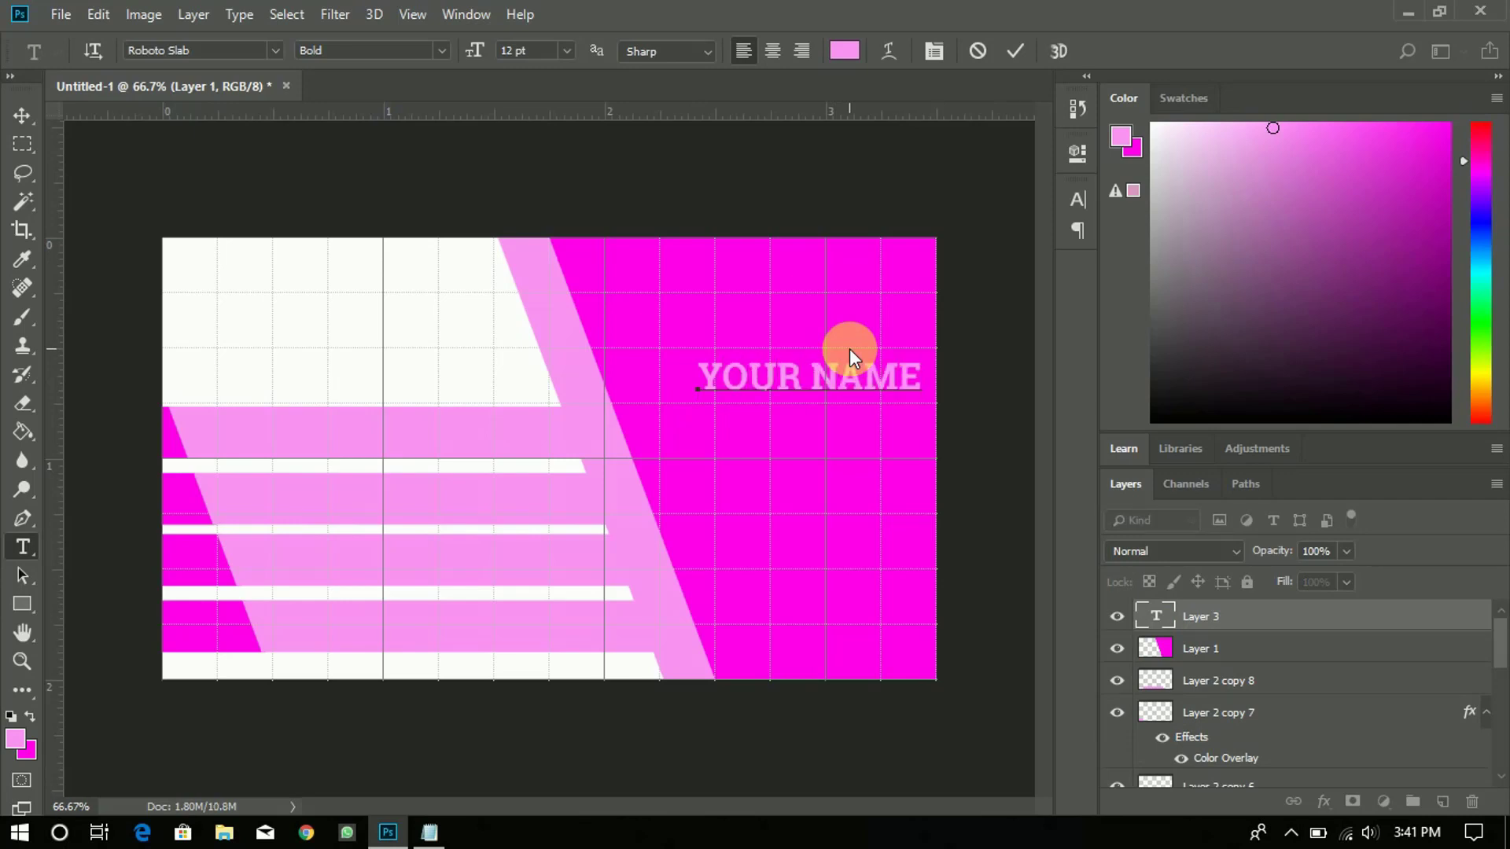
Step: Set the colour of the whole "YOUR NAME" text to white (ffffff)
key("ctrl+a")
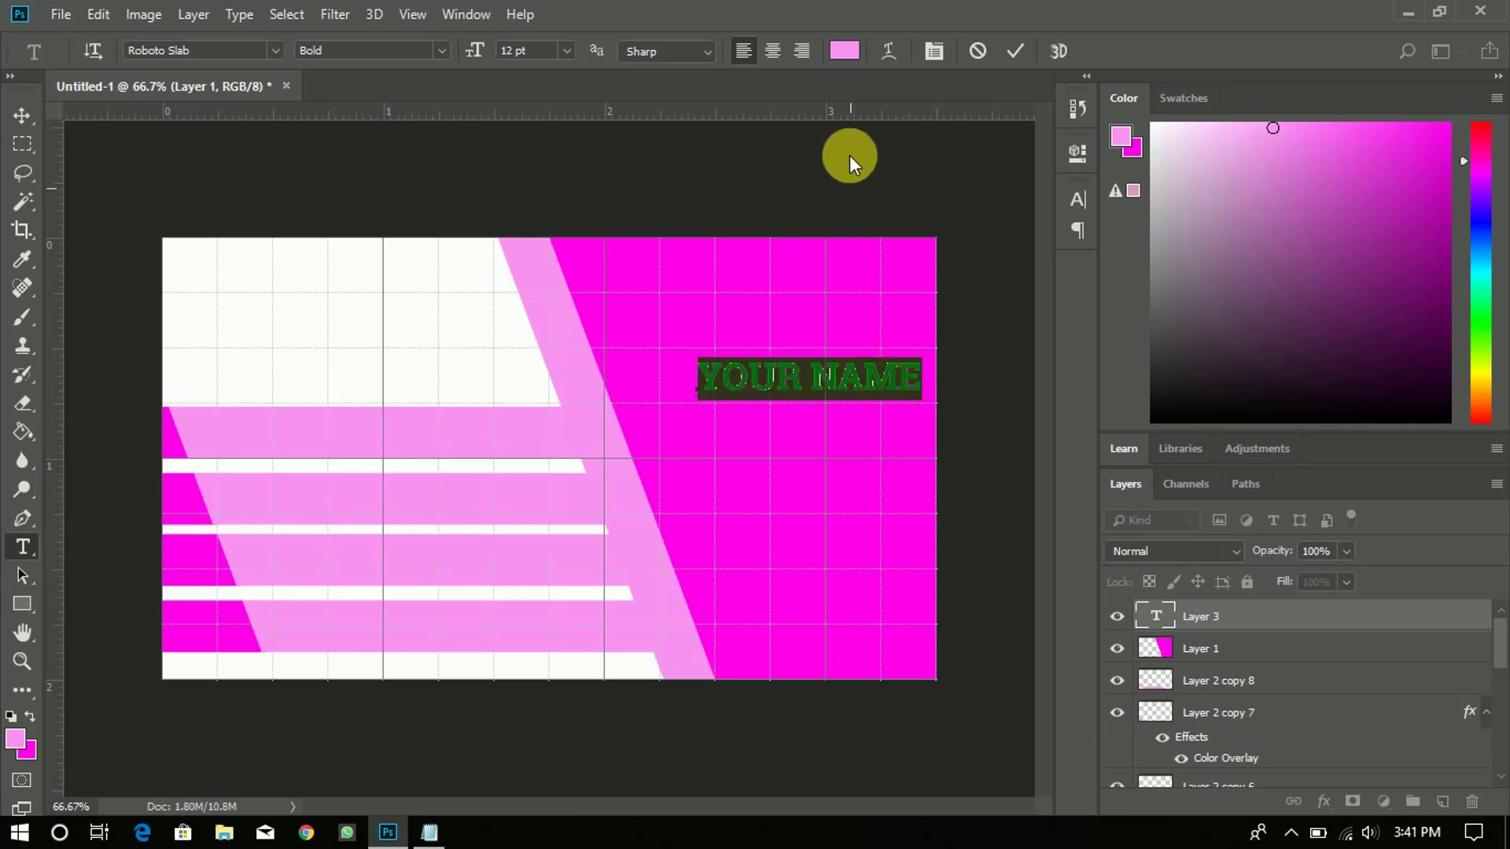
left_click(844, 52)
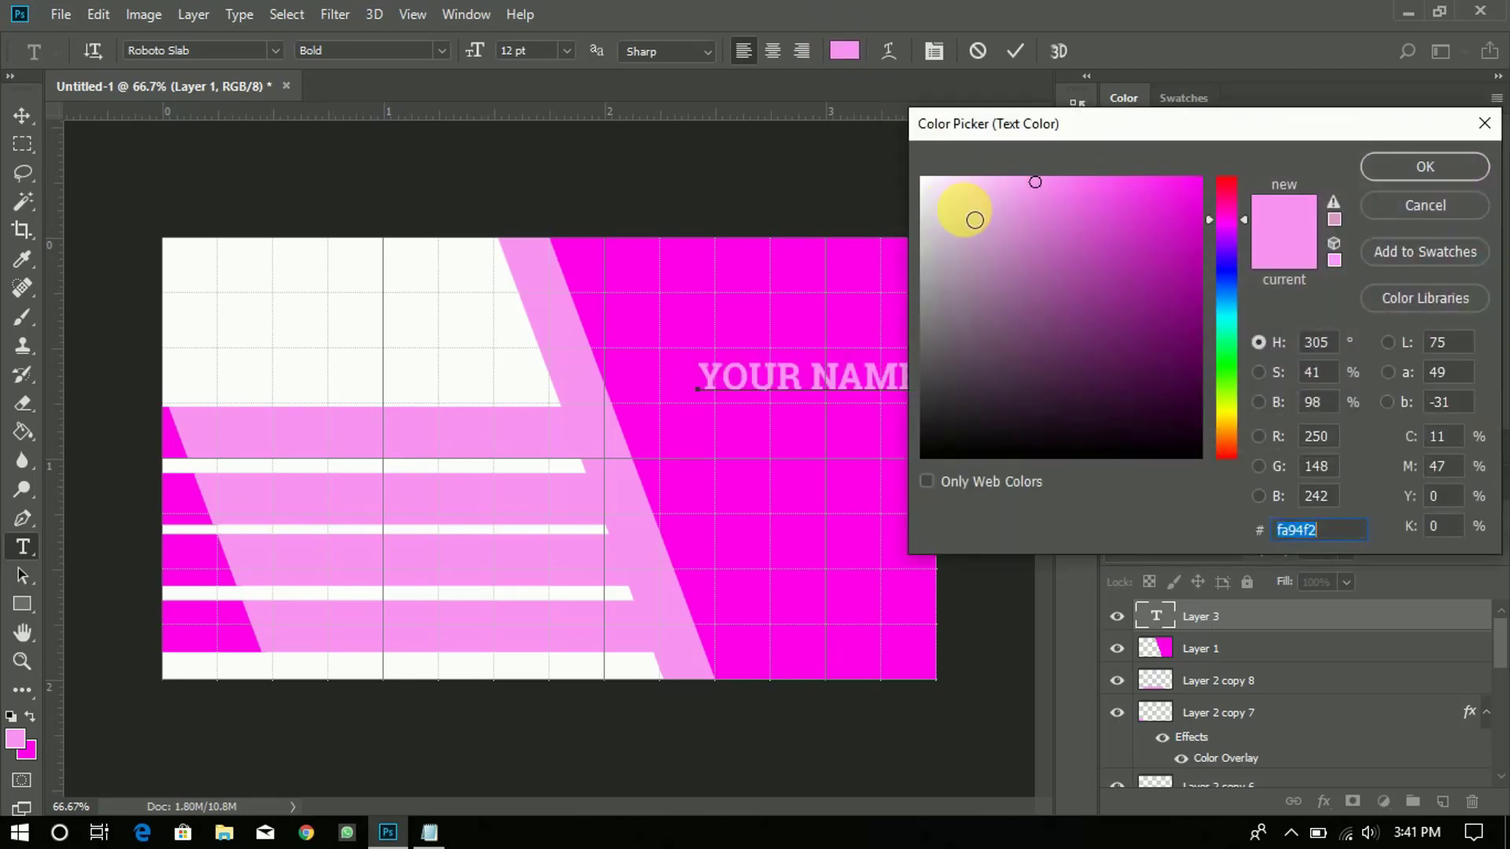
left_click_drag(963, 208, 897, 159)
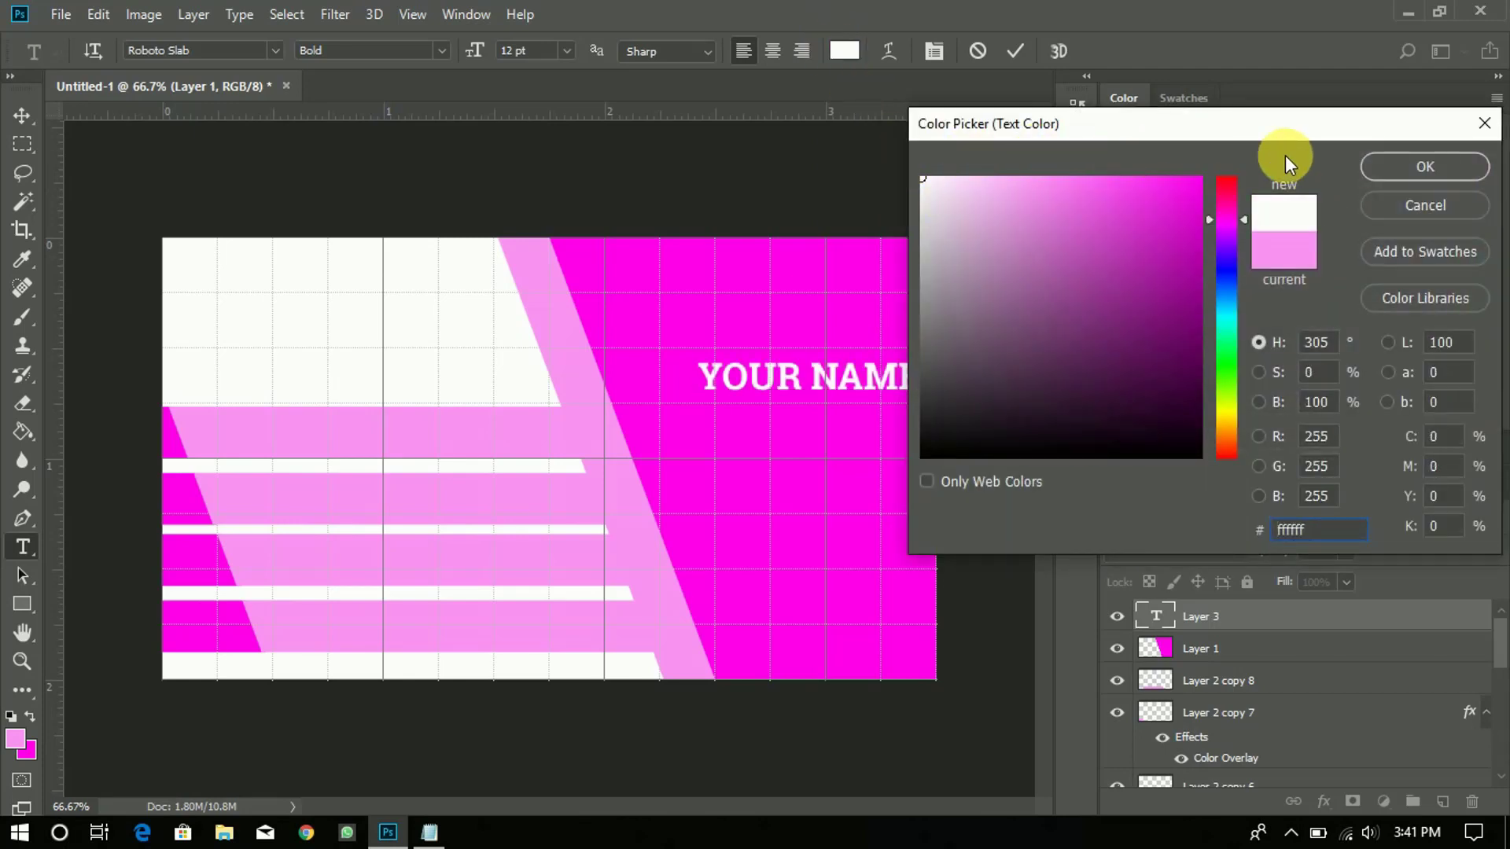
left_click(1385, 167)
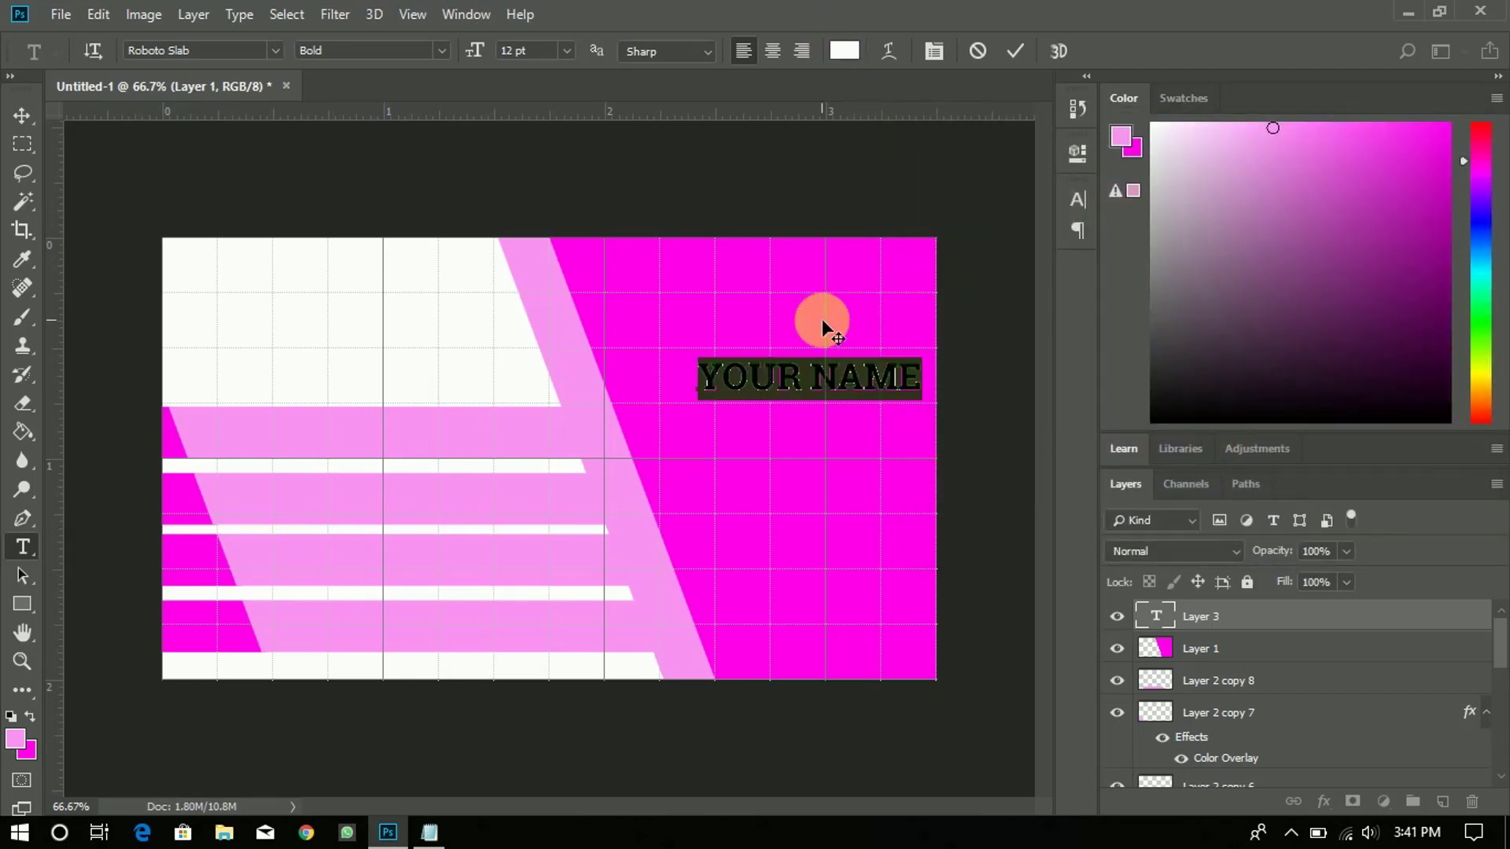
Step: Set only the word "YOUR" to the Regular font style and commit the text
key("Home")
key("shift+Right")
key("shift+Right")
key("shift+Right")
key("shift+Right")
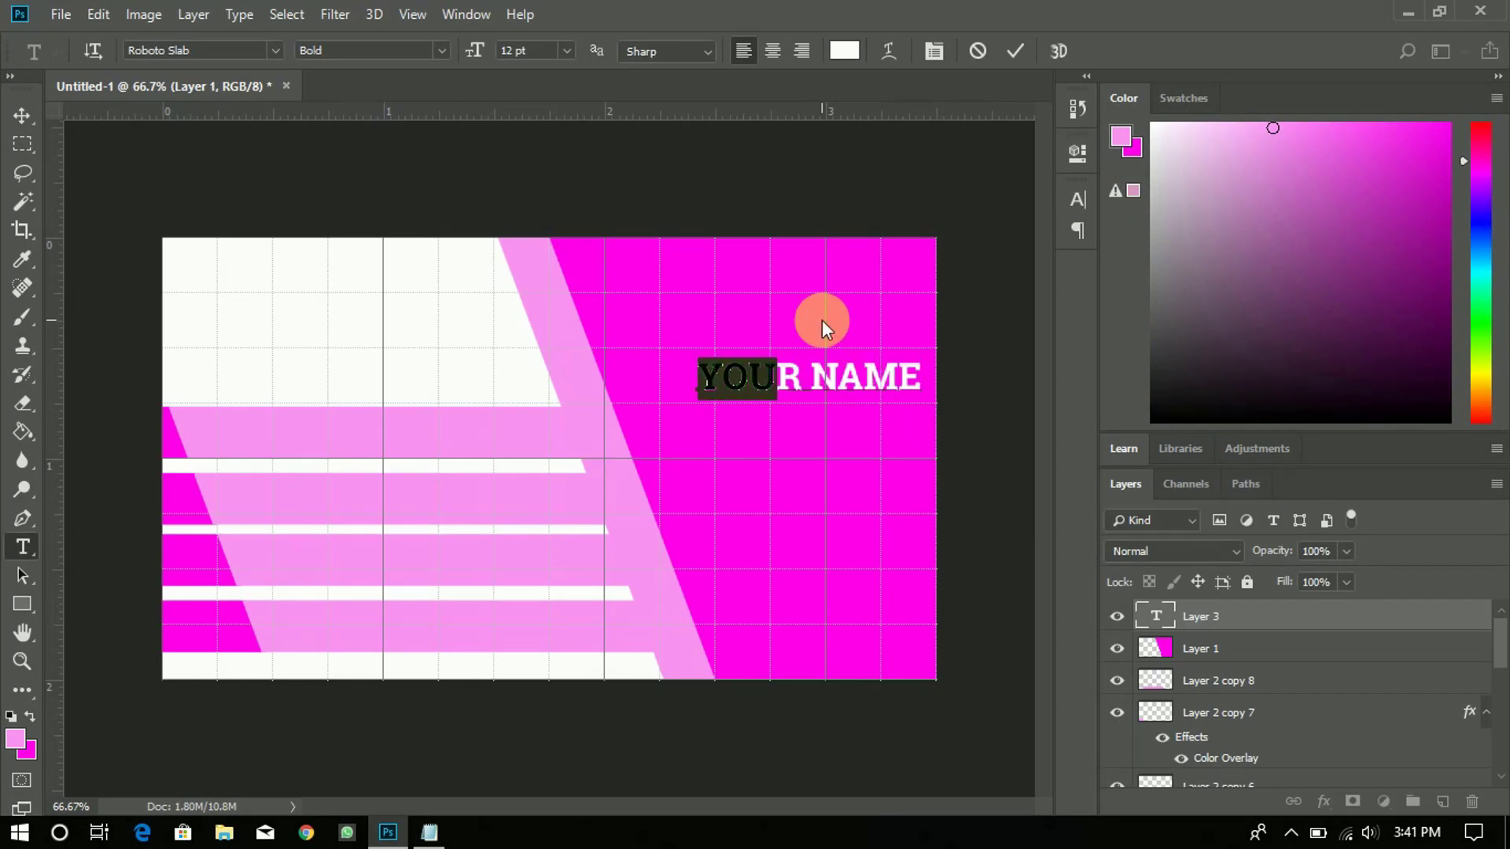
left_click(441, 51)
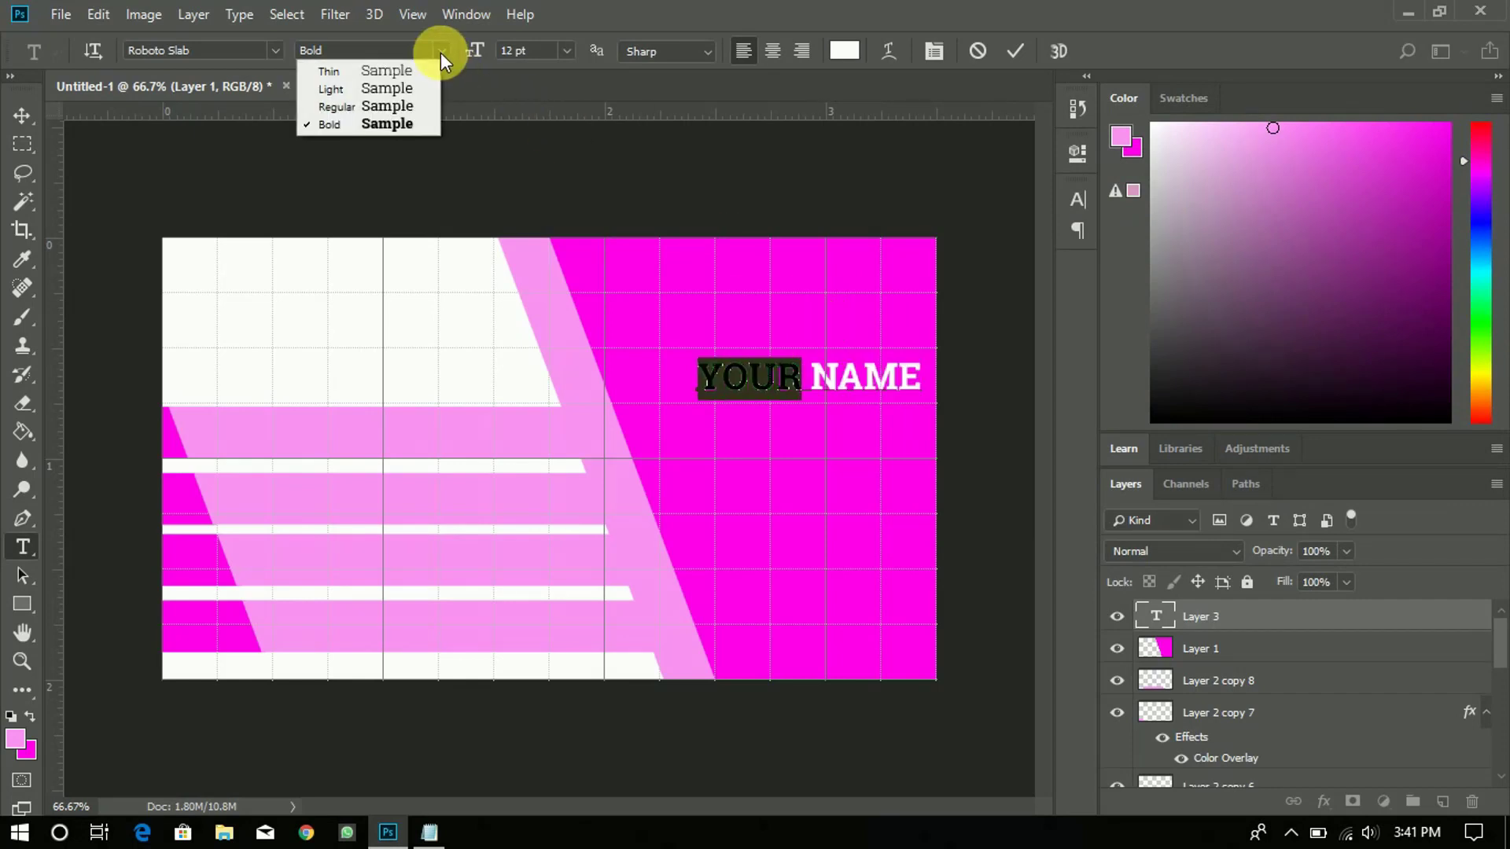
left_click(387, 104)
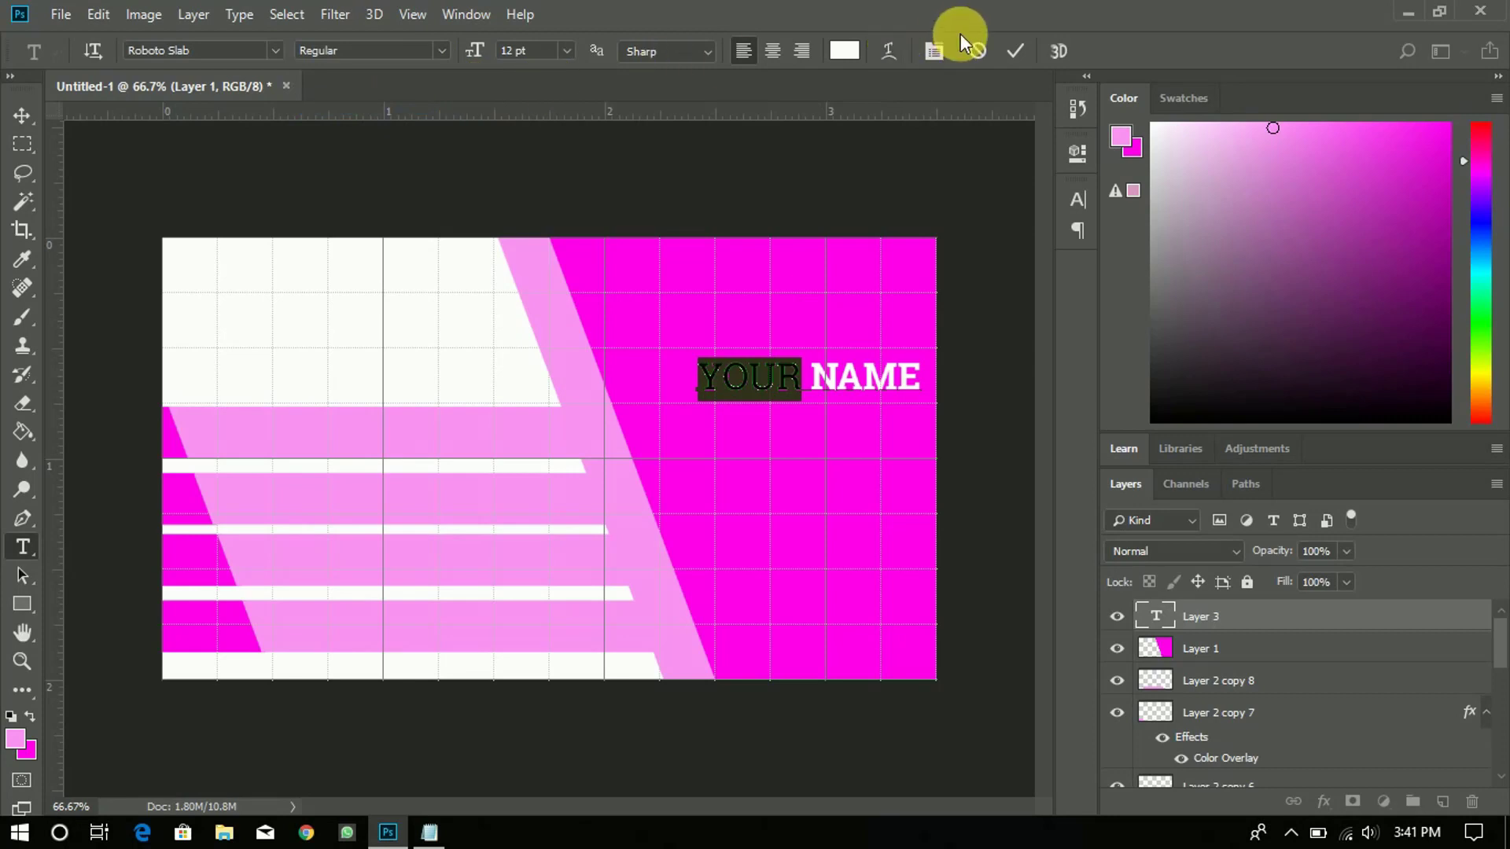
left_click(1014, 52)
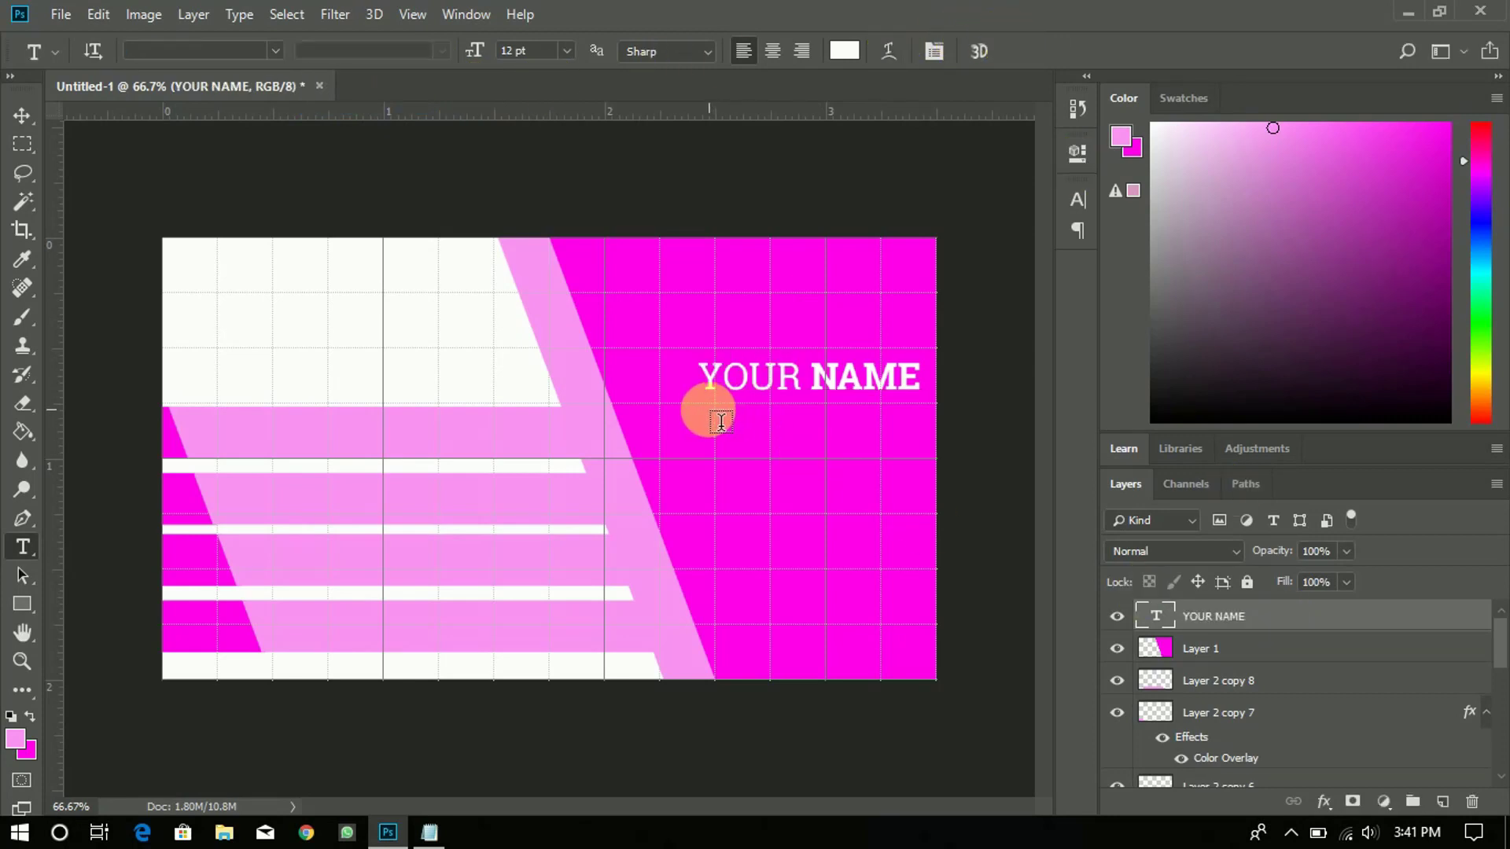
Step: Add a separate text layer reading "GRAPHIC DESIGNER" just below the name
left_click(721, 422)
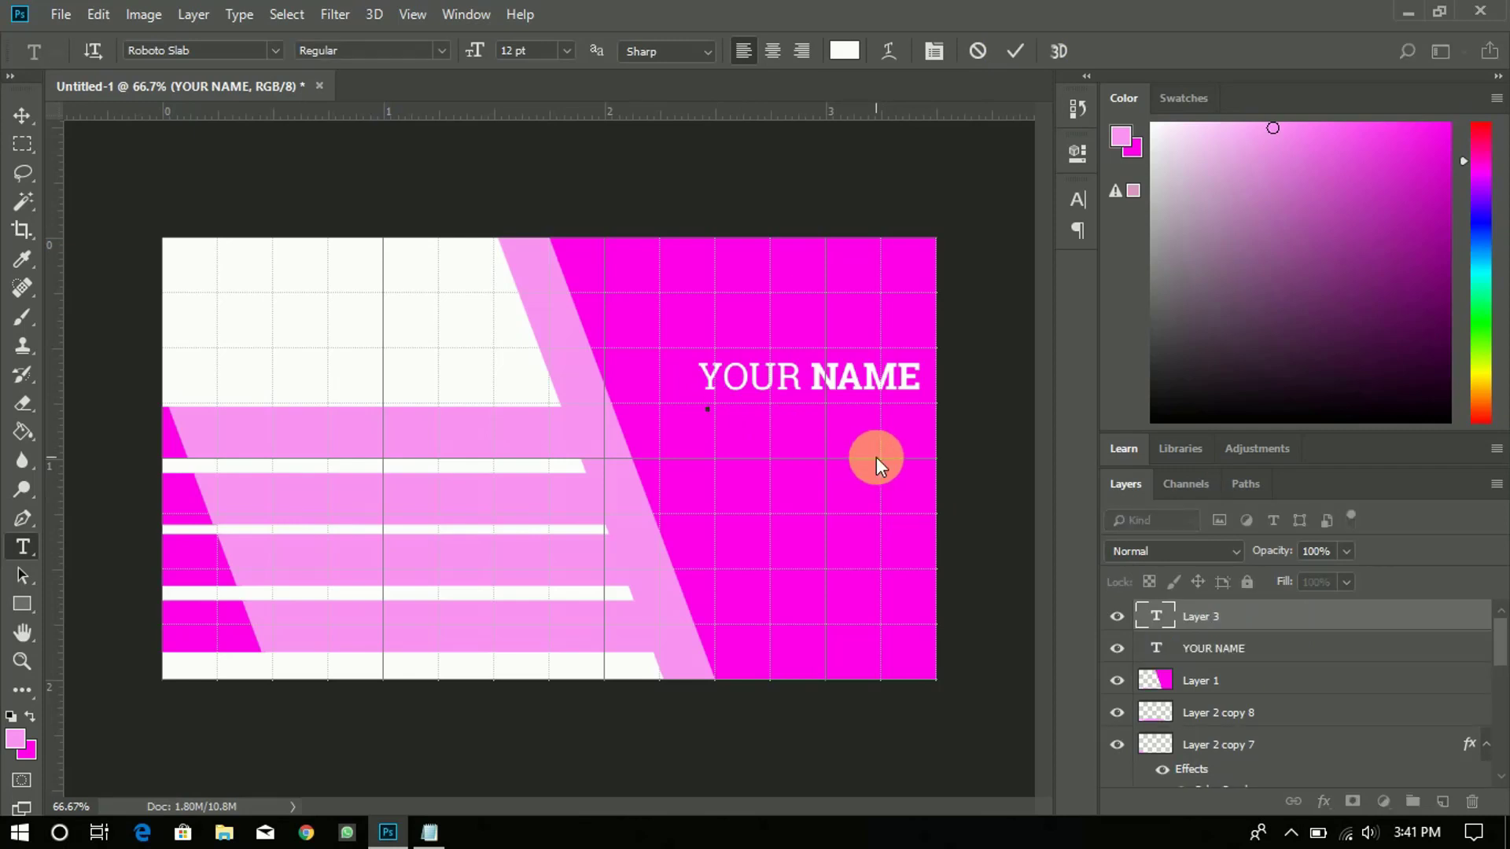
type("GRAP")
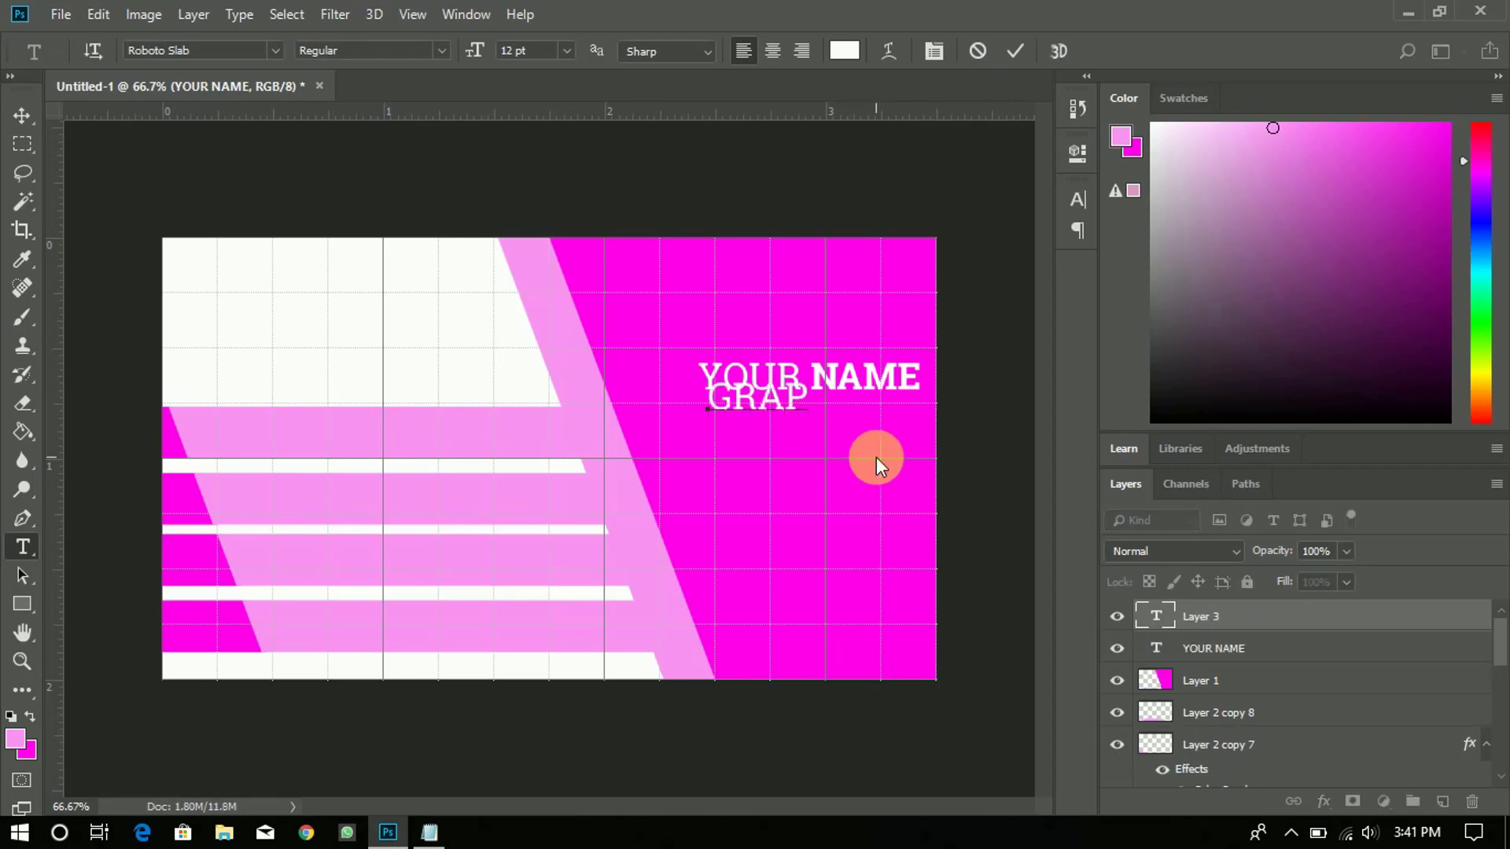
type("HIC DE")
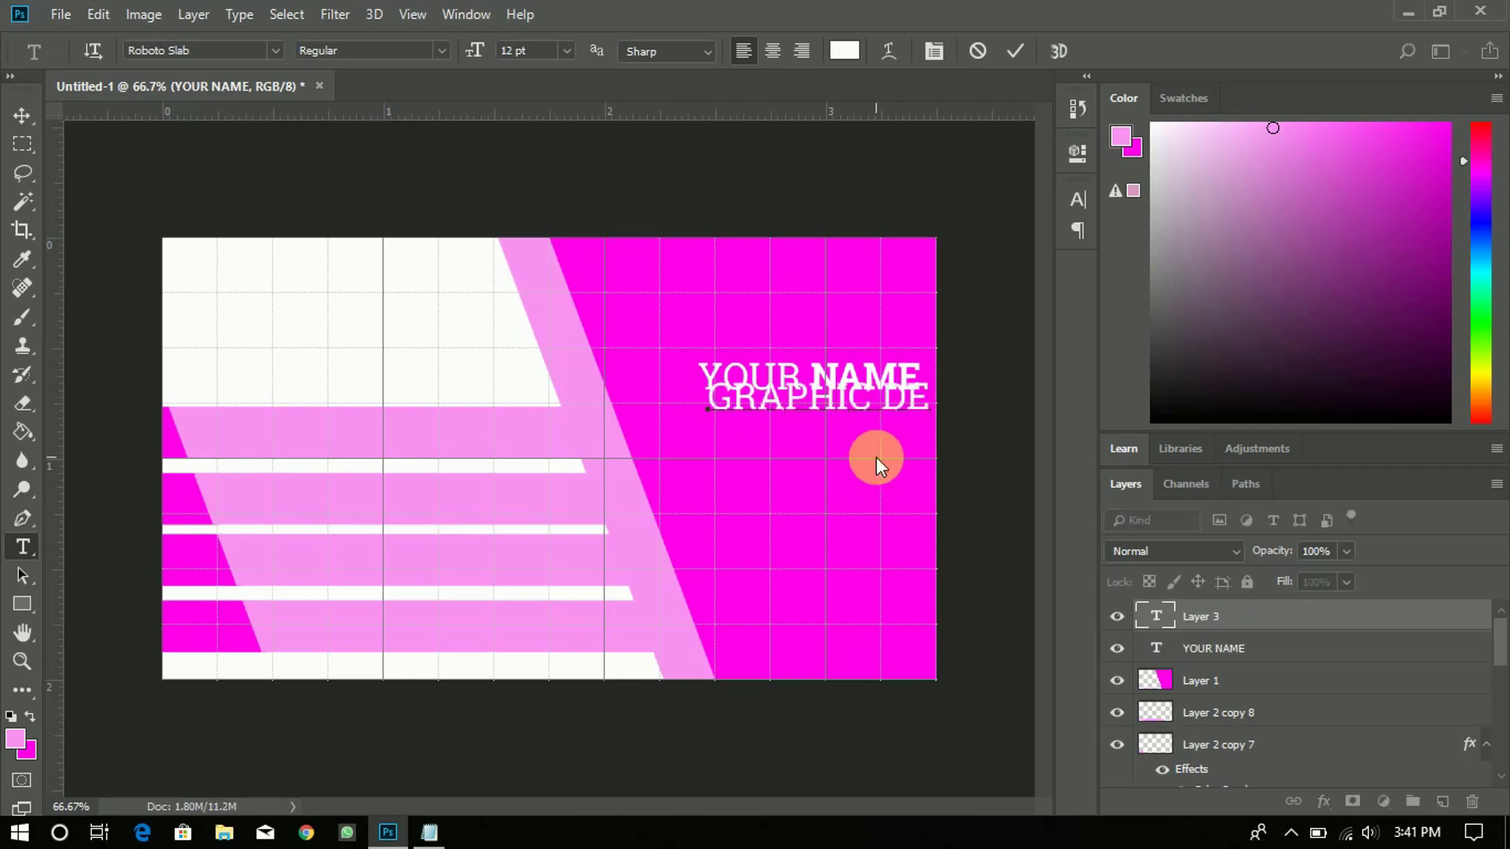
type("SIGNER")
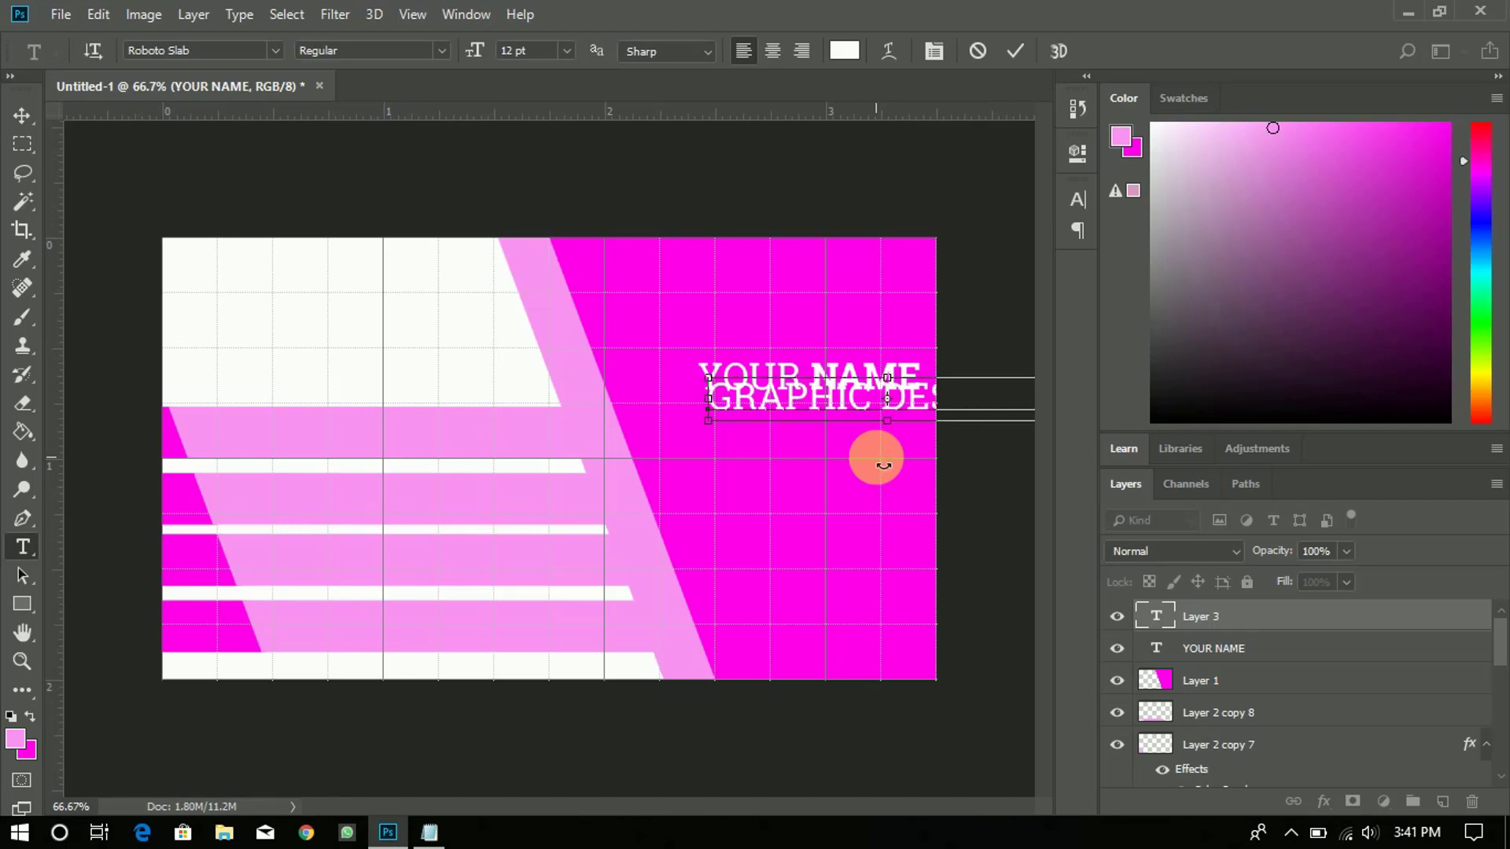
Step: Set the "GRAPHIC DESIGNER" text size to 6 pt and commit the text
key("ctrl+a")
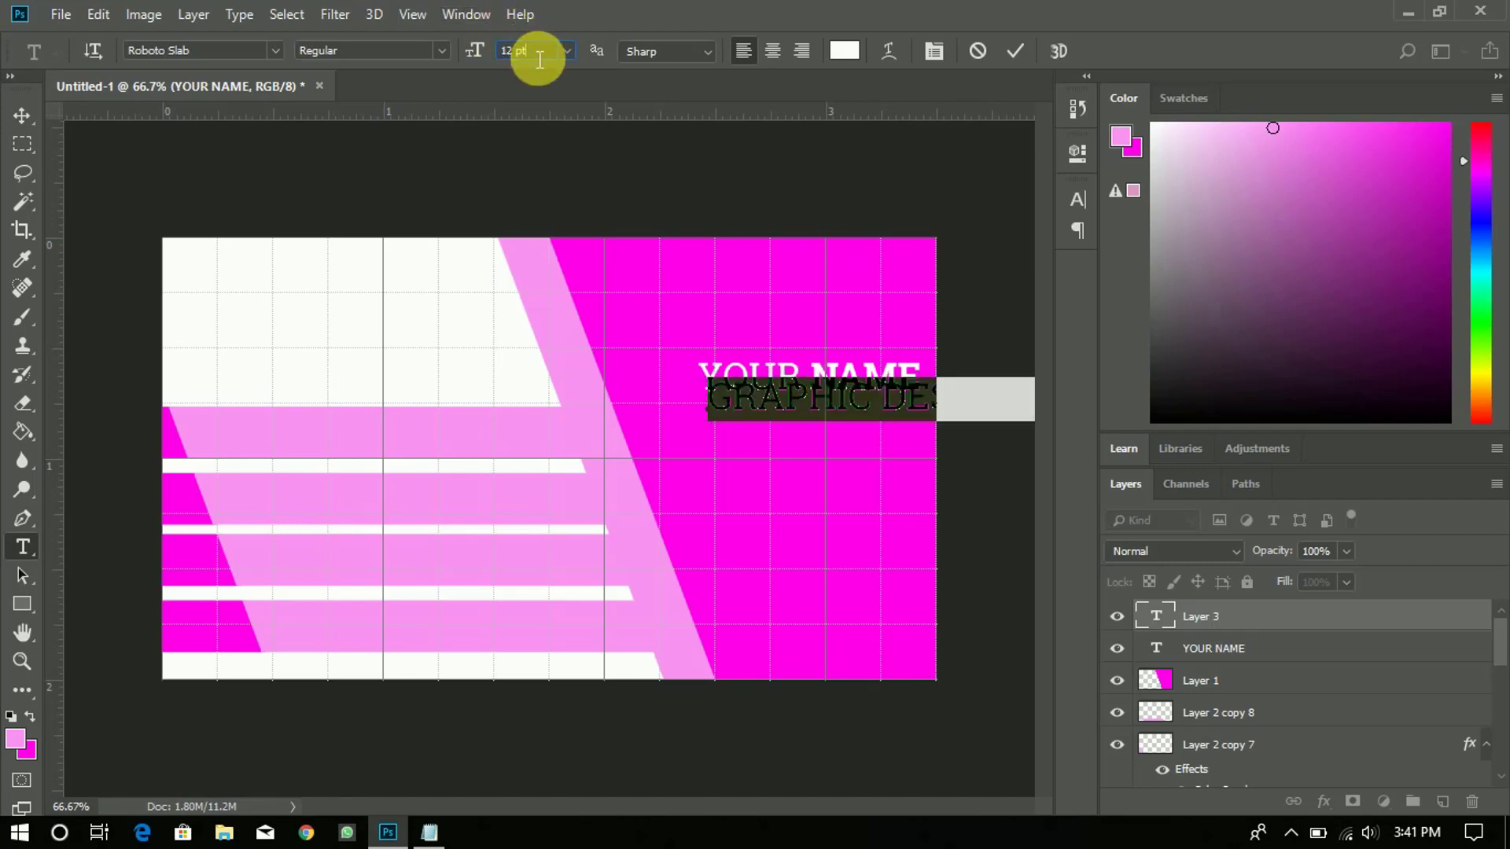
left_click(519, 50)
type("7")
key("Return")
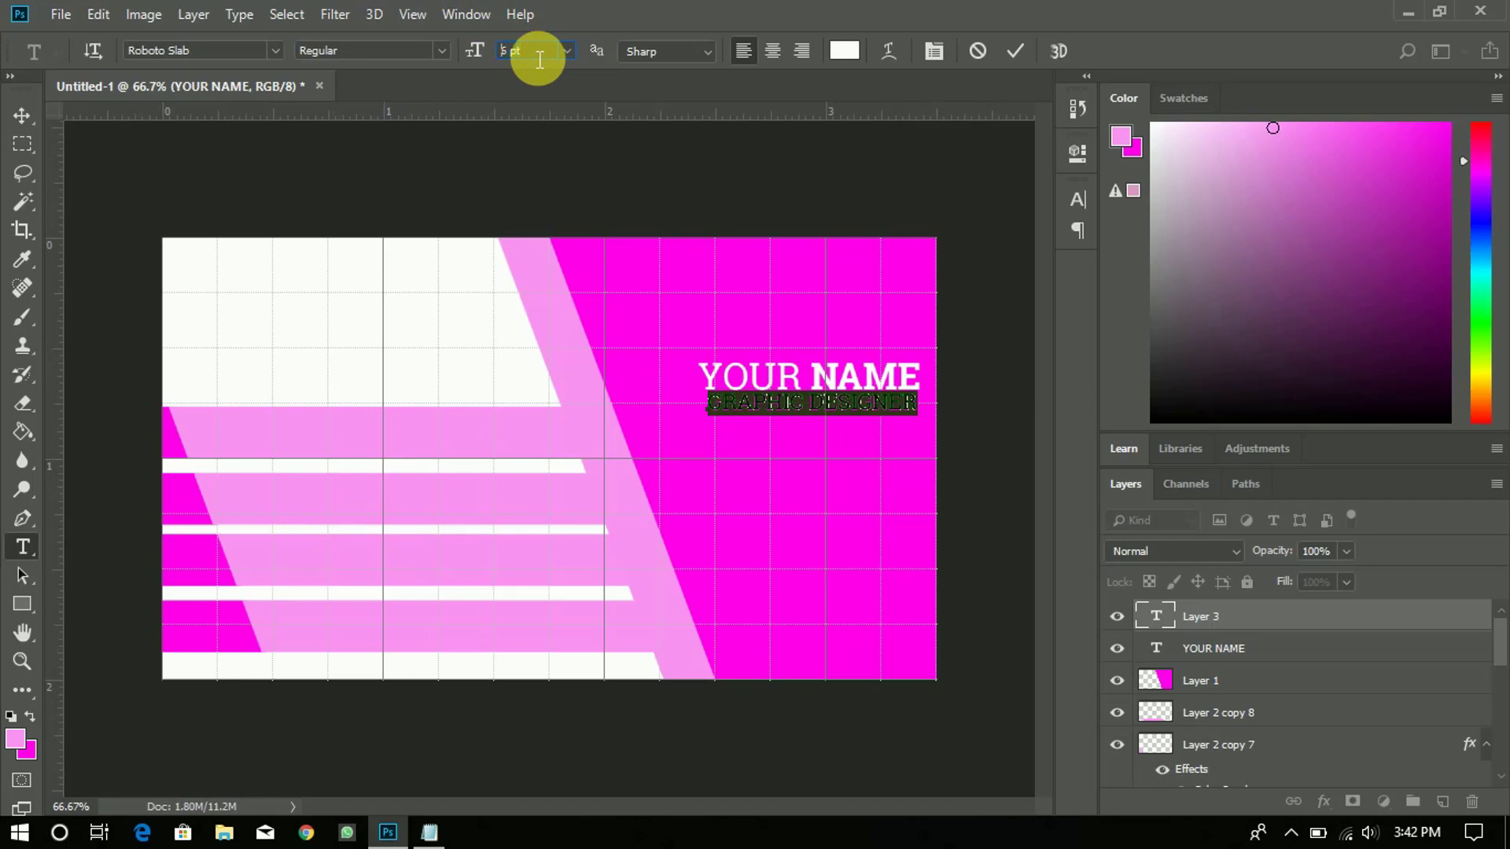
type("6")
key("Return")
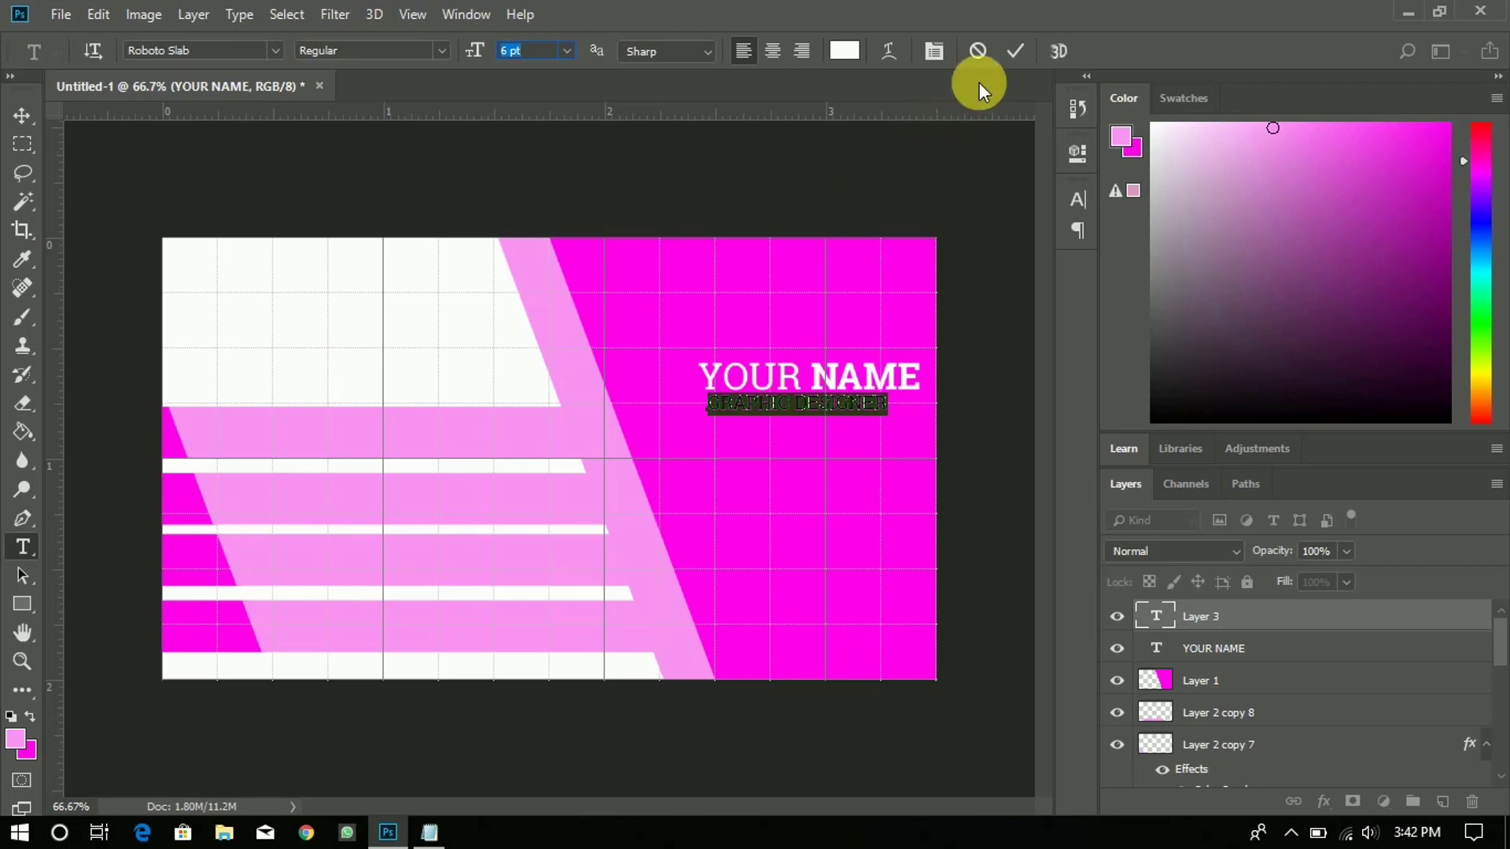
left_click(1013, 50)
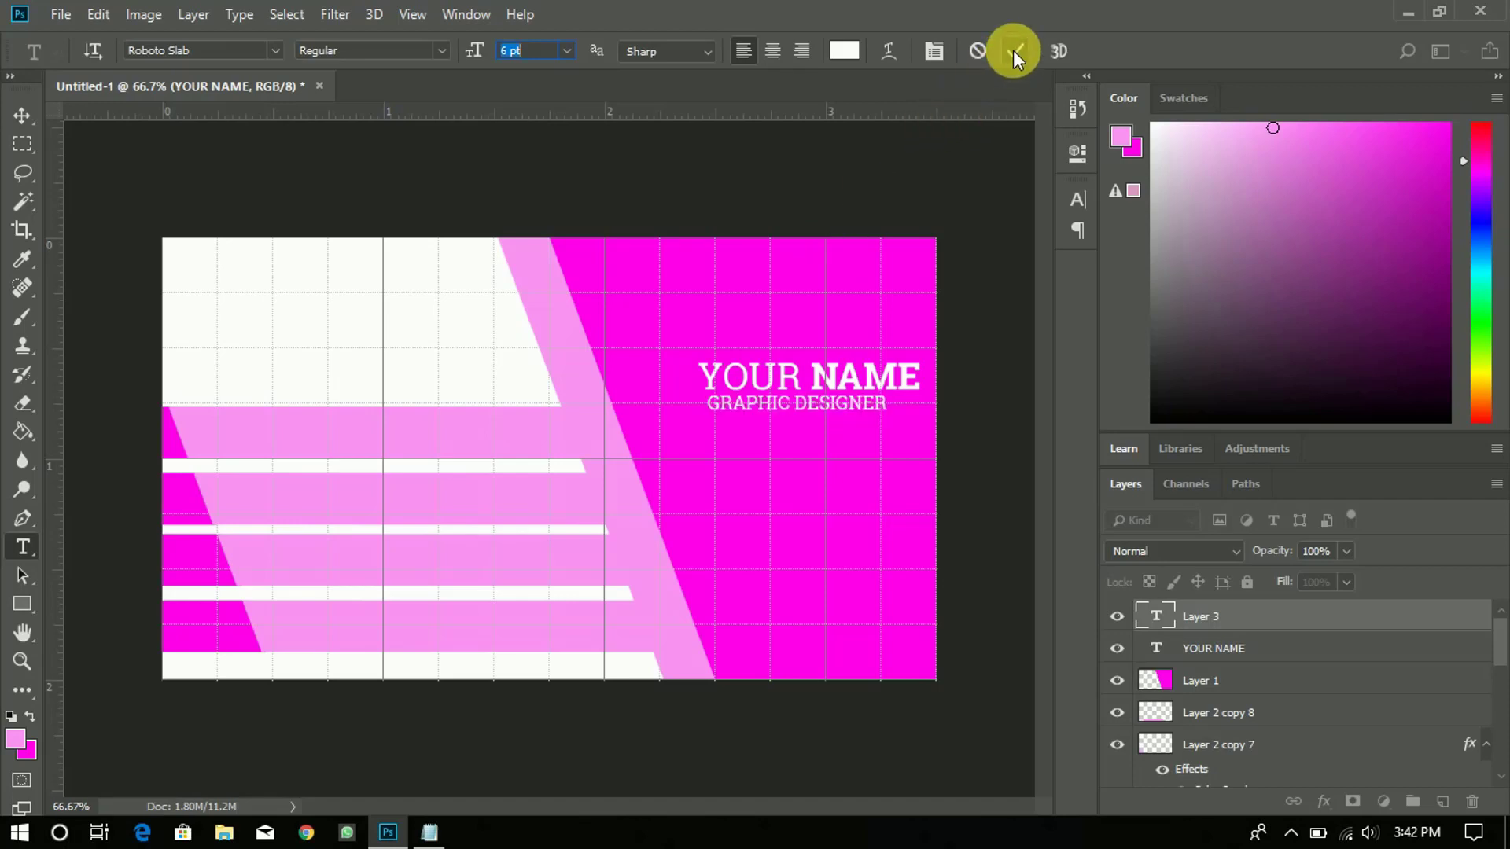
Step: Select both text layers and align their right edges
left_click(1231, 646, "shift")
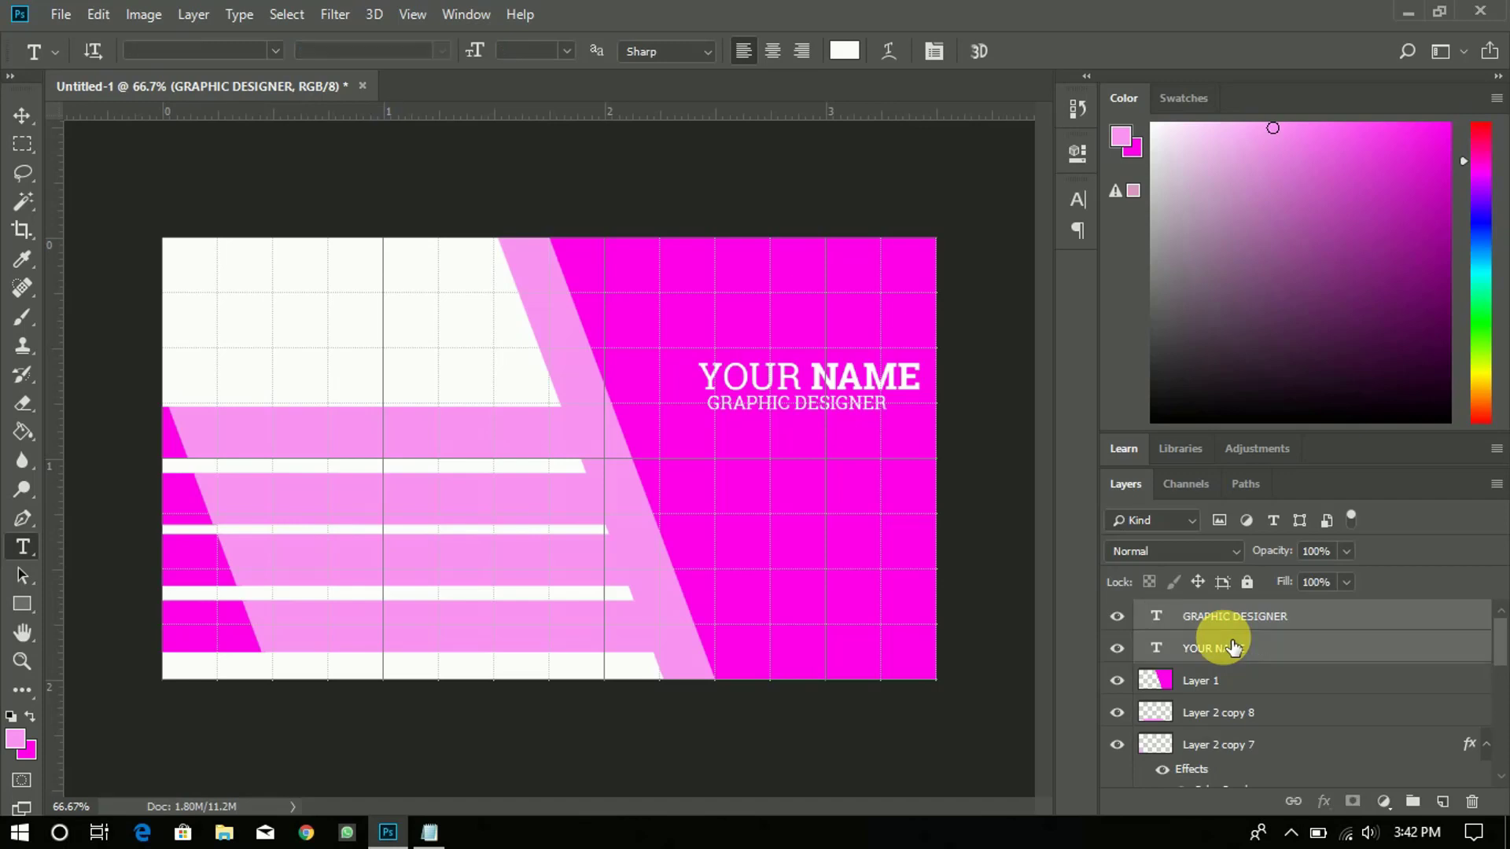
left_click(22, 115)
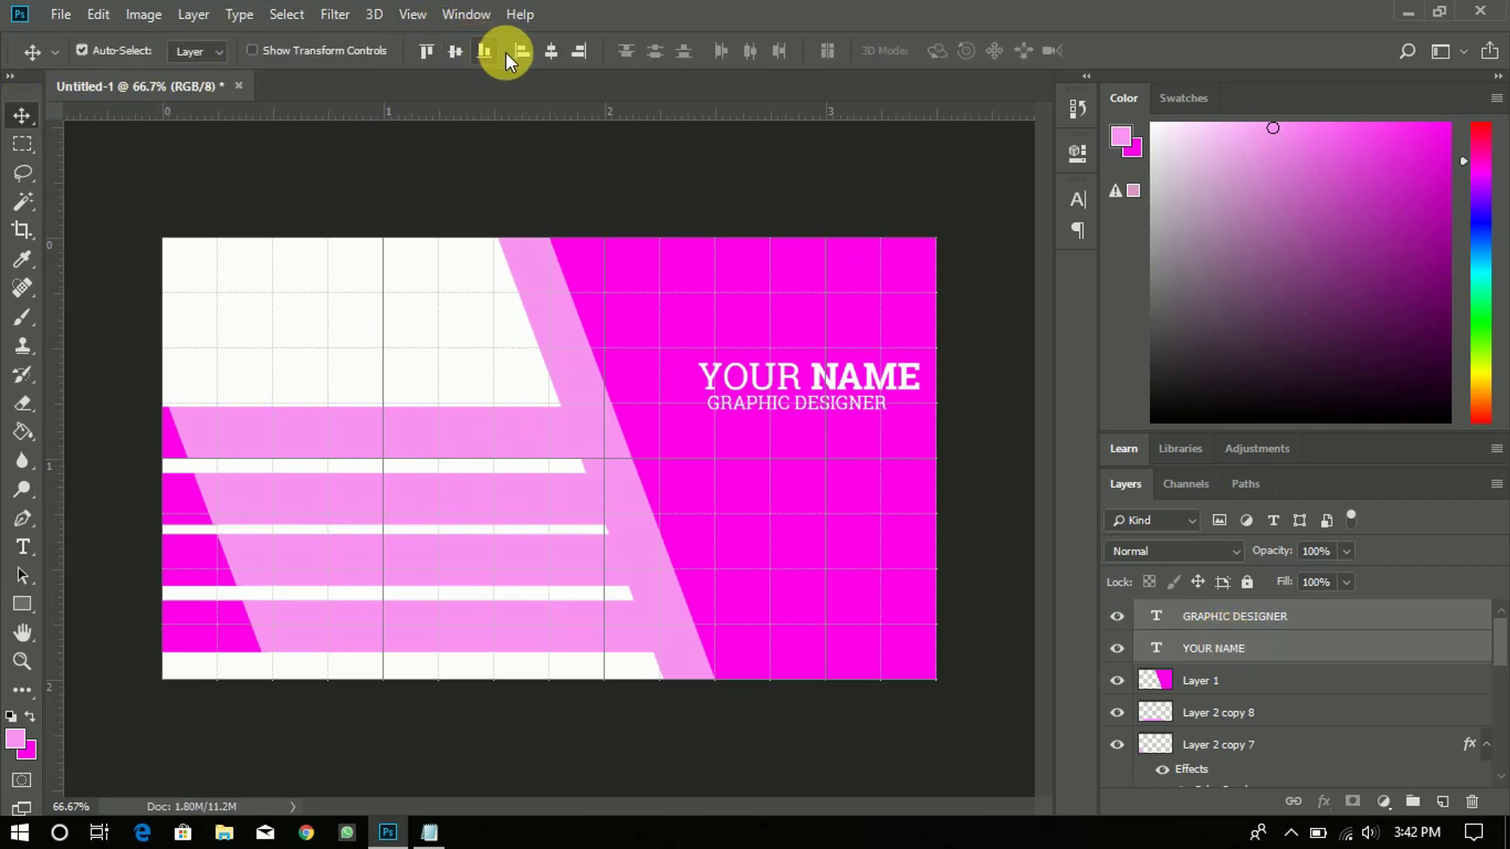
left_click(579, 58)
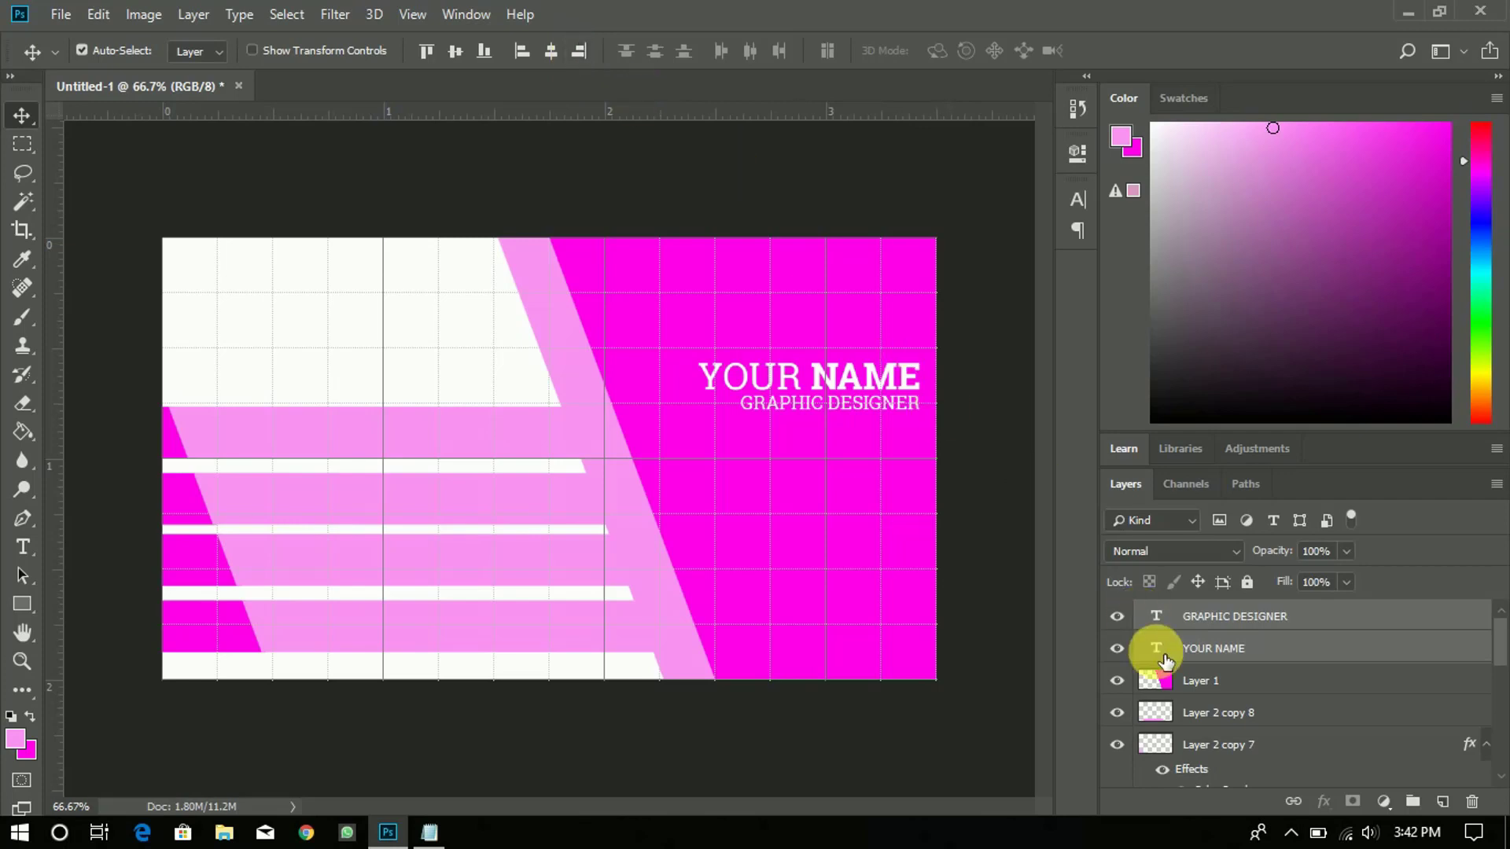
Step: Move both text lines about 0.3 in down and slightly left, to the vertical middle of the magenta panel
key("shift+Down")
key("shift+Down")
key("shift+Down")
key("shift+Down")
key("shift+Down")
key("shift+Down")
key("shift+Down")
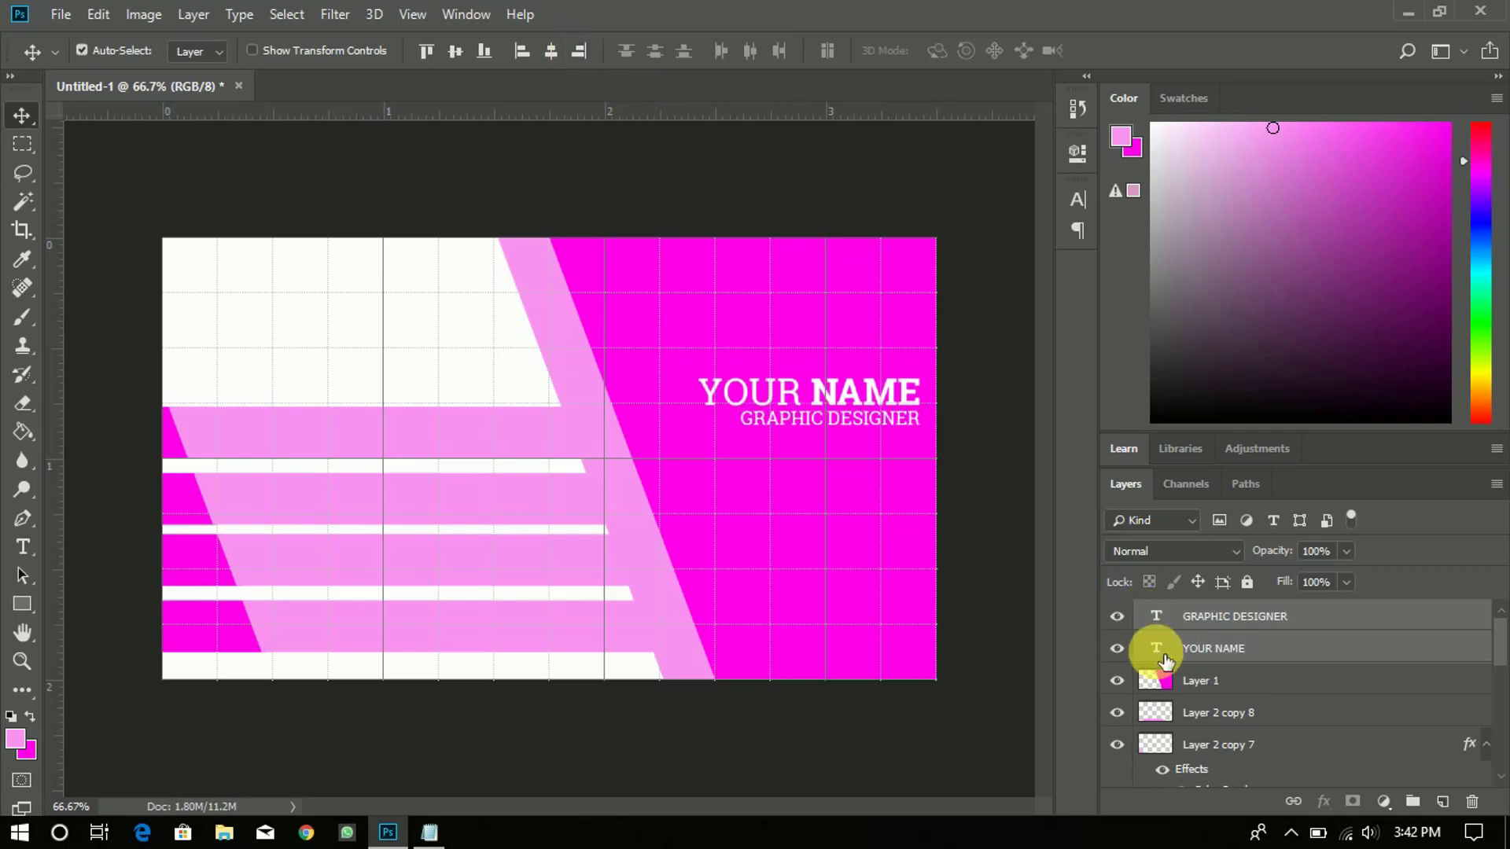
key("shift+Down")
key("shift+Down")
key("shift+Down")
key("shift+Down")
key("shift+Down")
key("shift+Down")
key("shift+Down")
key("shift+Left")
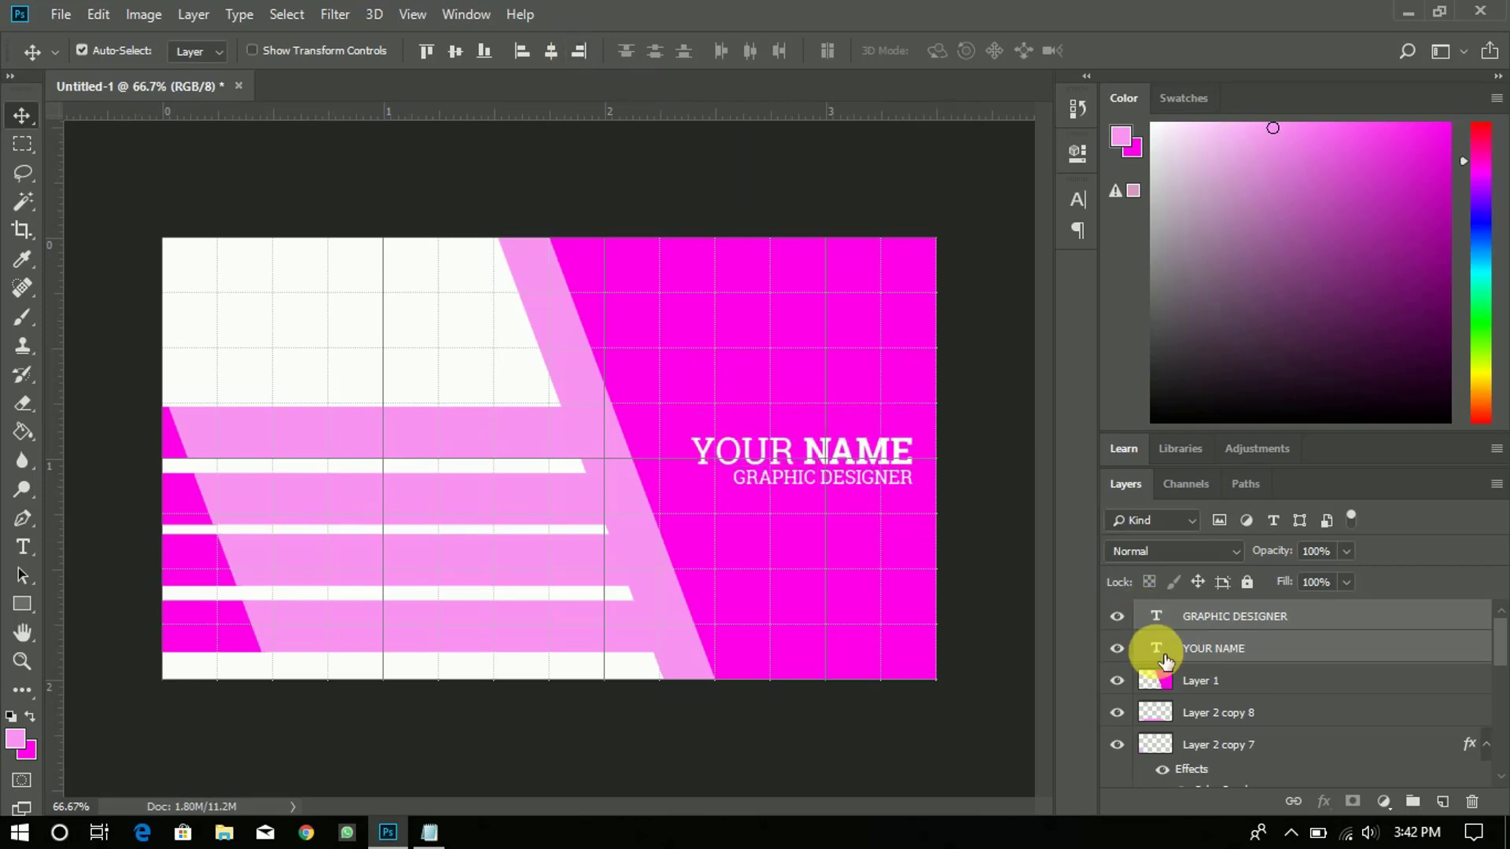
key("shift+Up")
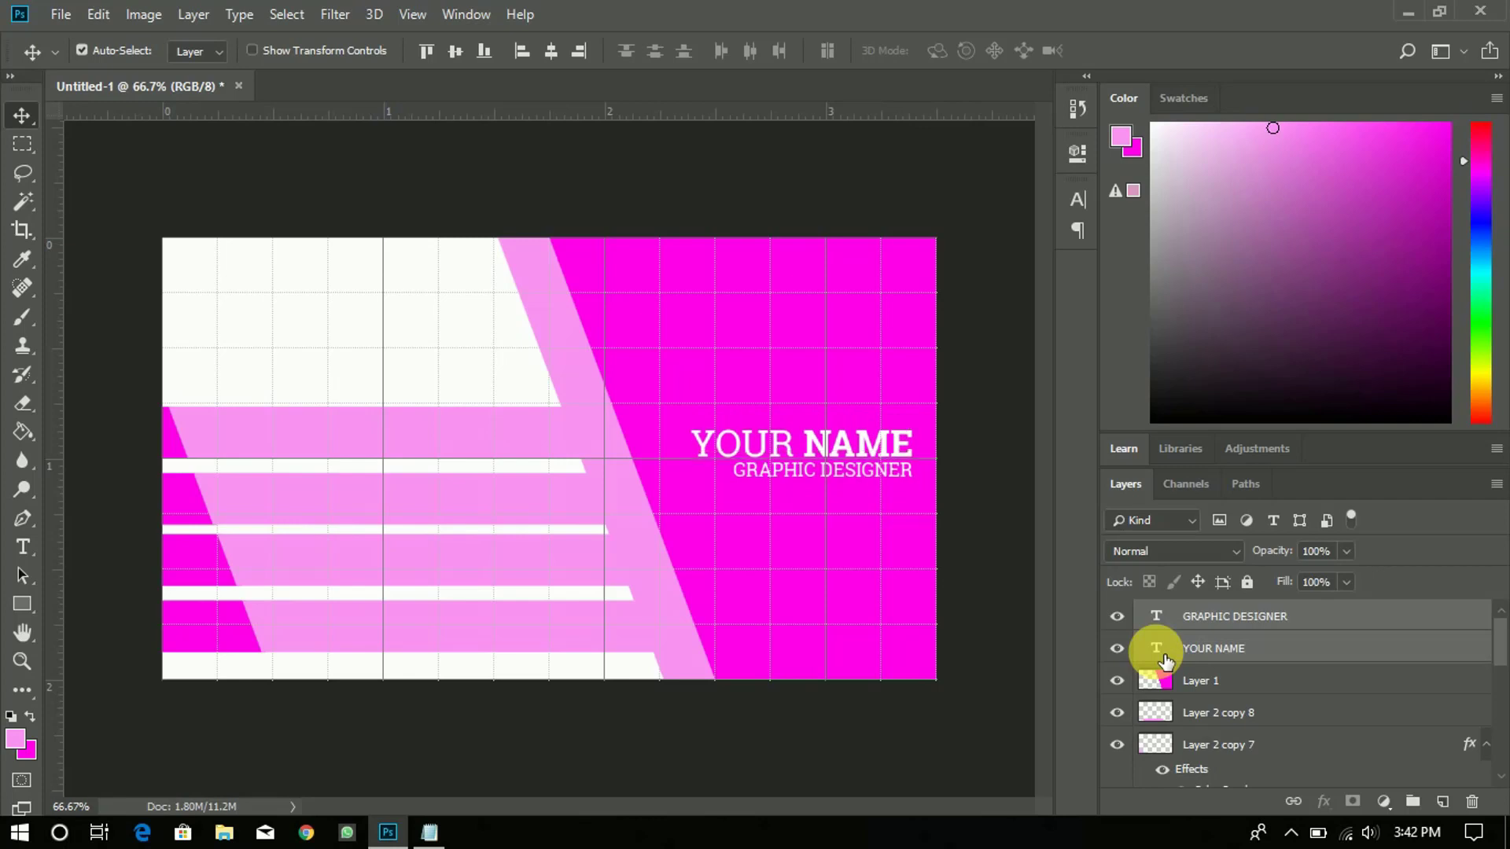
Step: Place the desktop file slideshare-logotype on the card, scaled to about 0.43 in wide, above the name in the magenta panel
left_click(1407, 12)
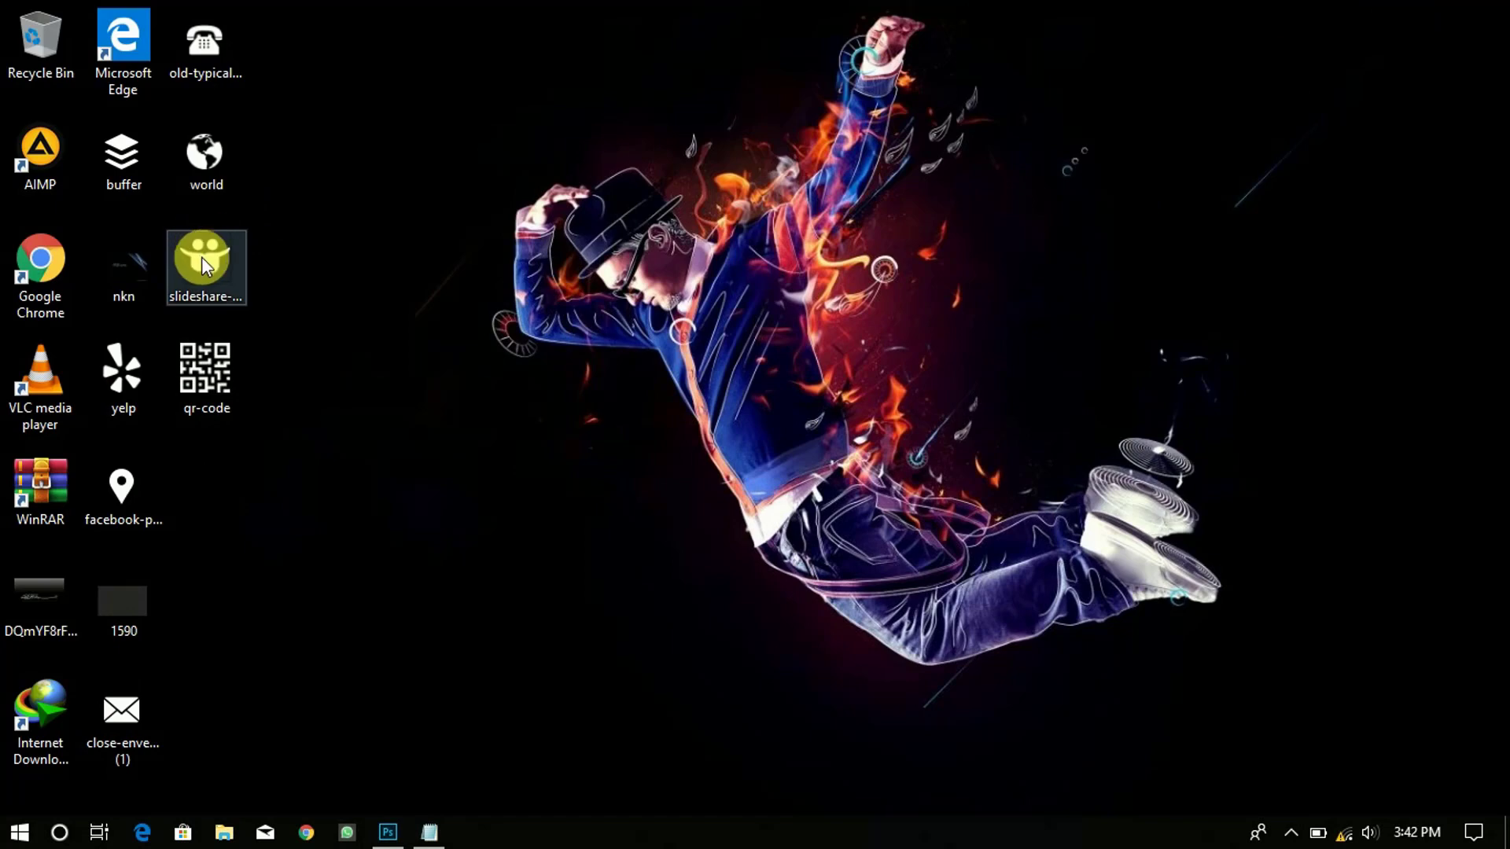
left_click_drag(202, 256, 779, 296)
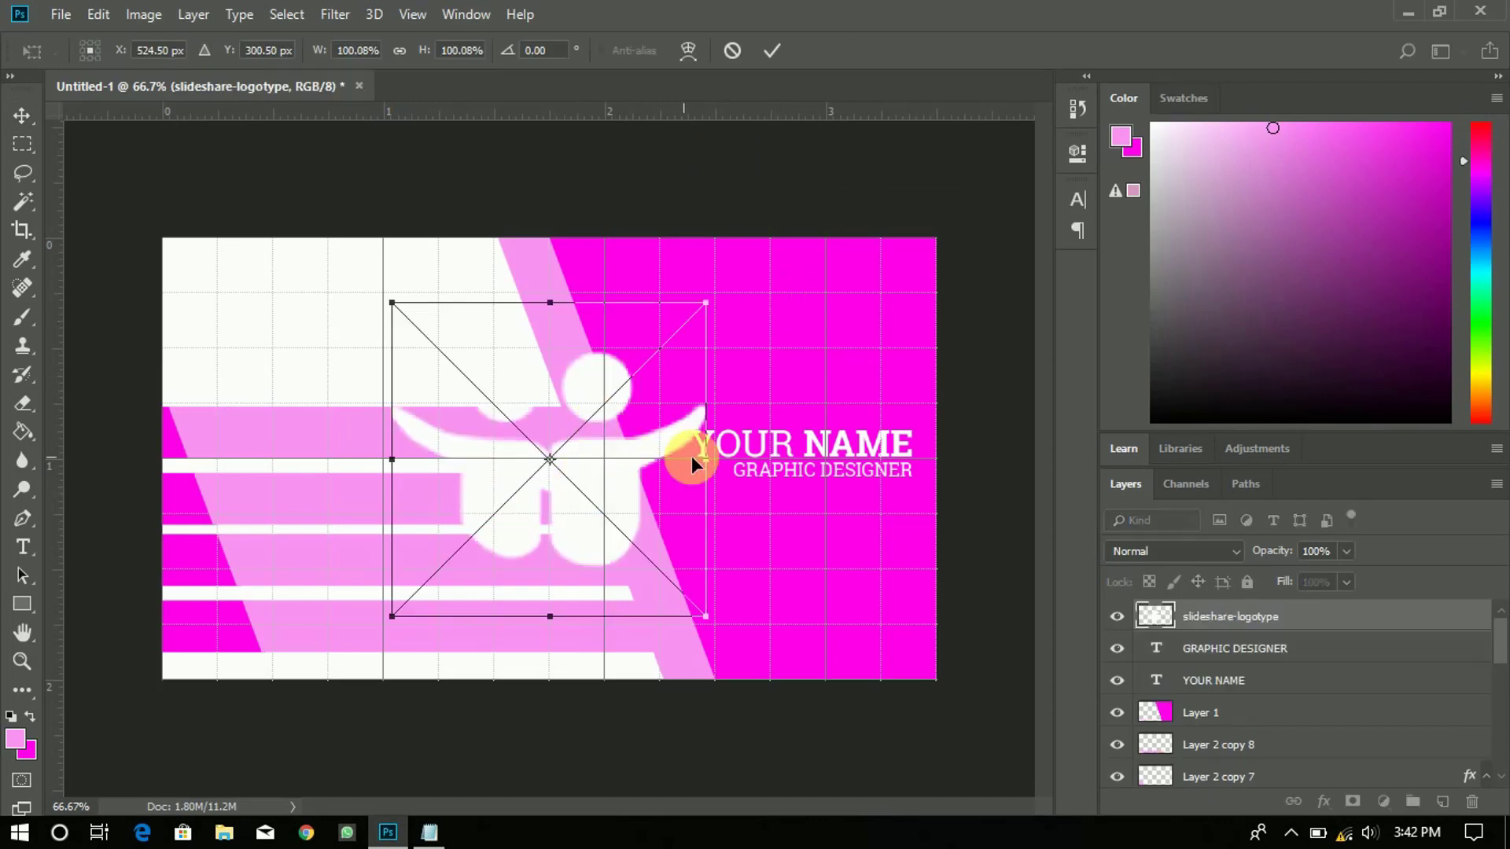
left_click_drag(664, 458, 894, 321)
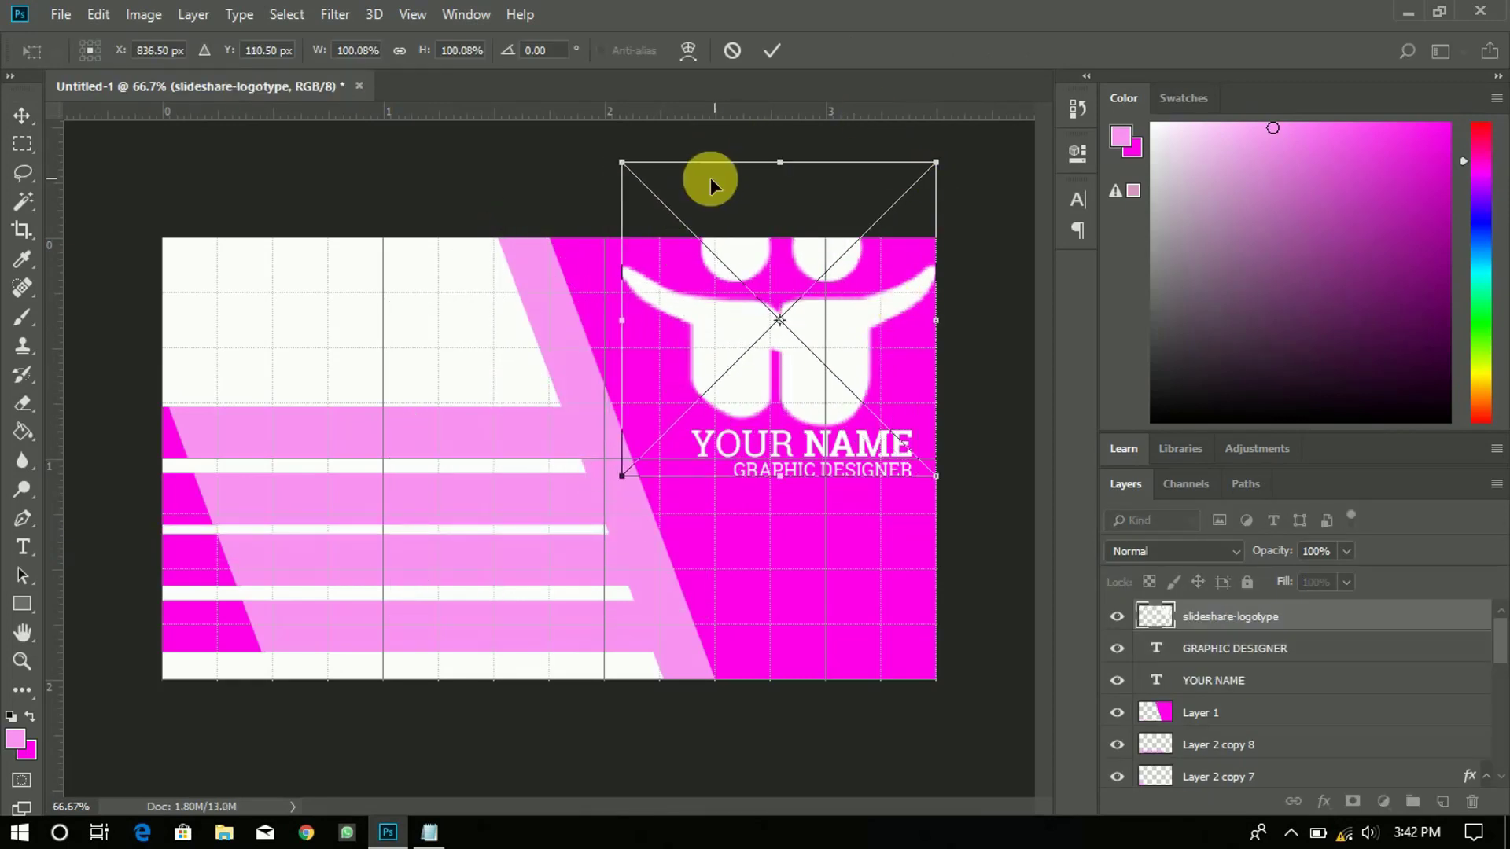
left_click_drag(622, 163, 733, 273)
left_click(769, 50)
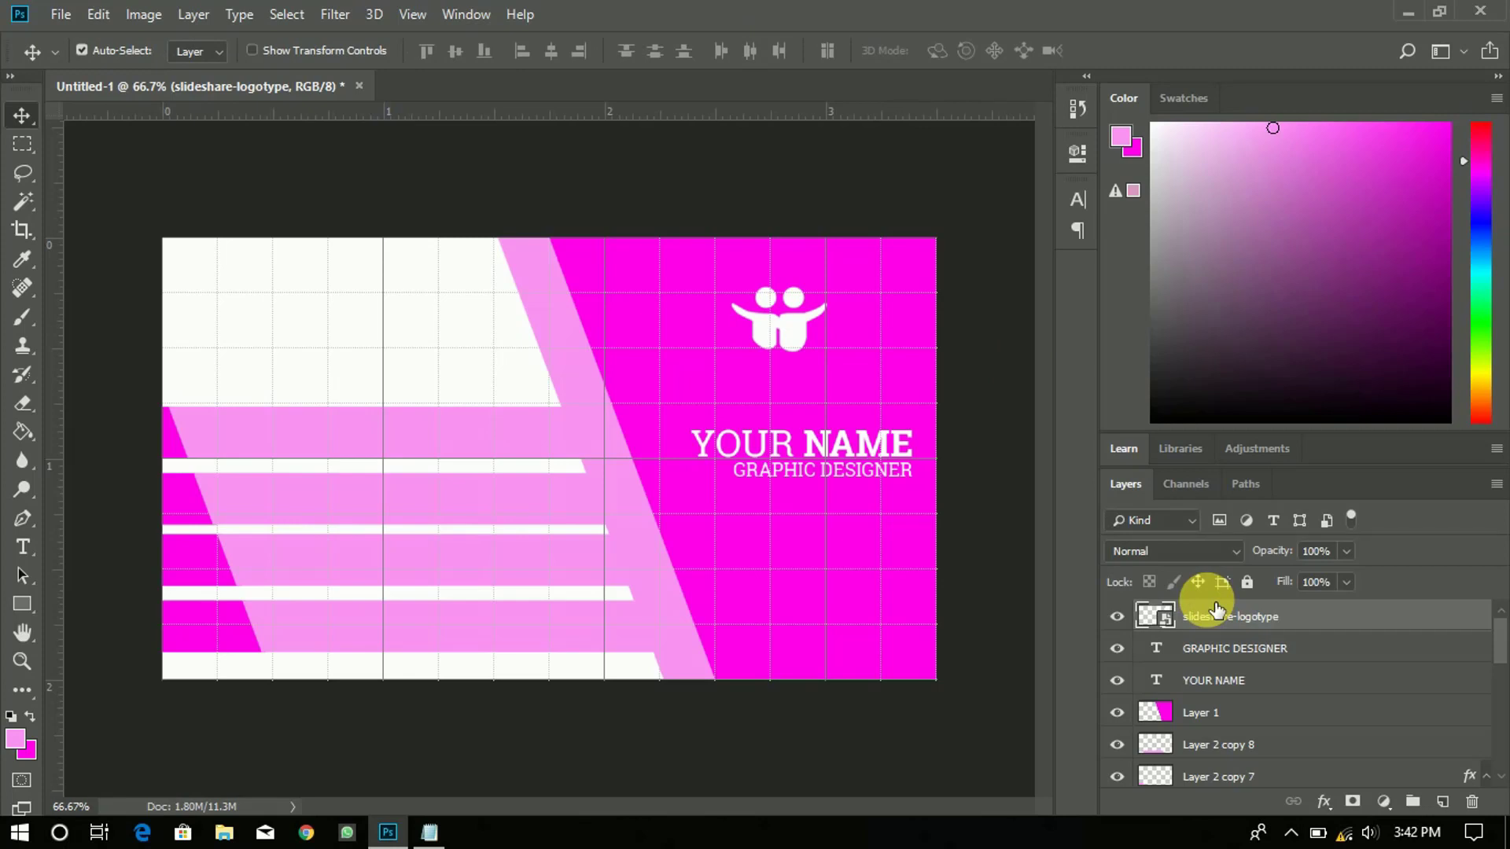
Step: Center the slideshare logo horizontally on the magenta panel's layer and nudge the logo about 0.12 in to the right
left_click(1218, 713, "ctrl")
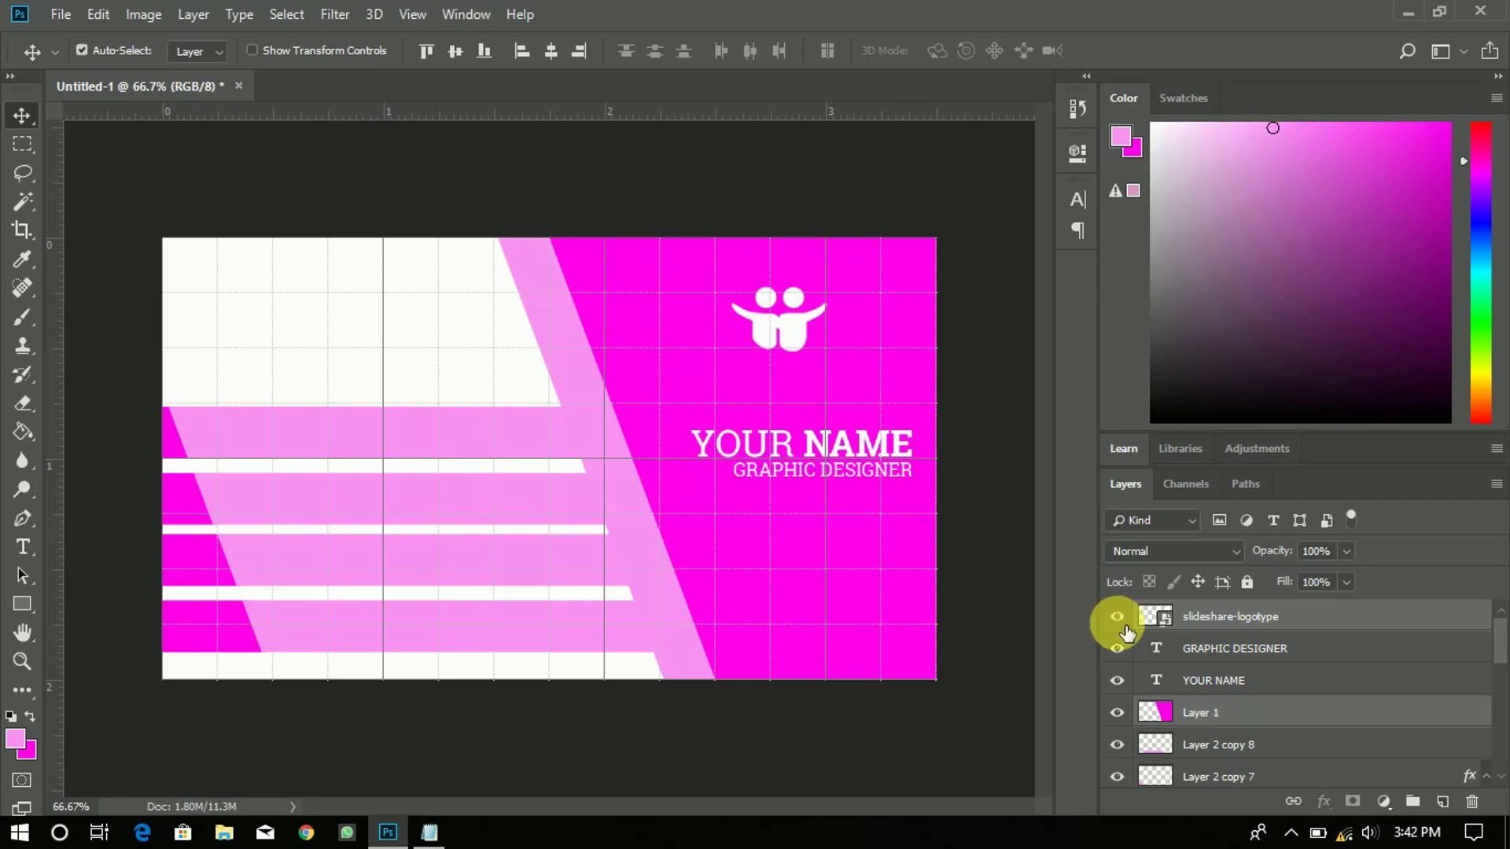
left_click(550, 51)
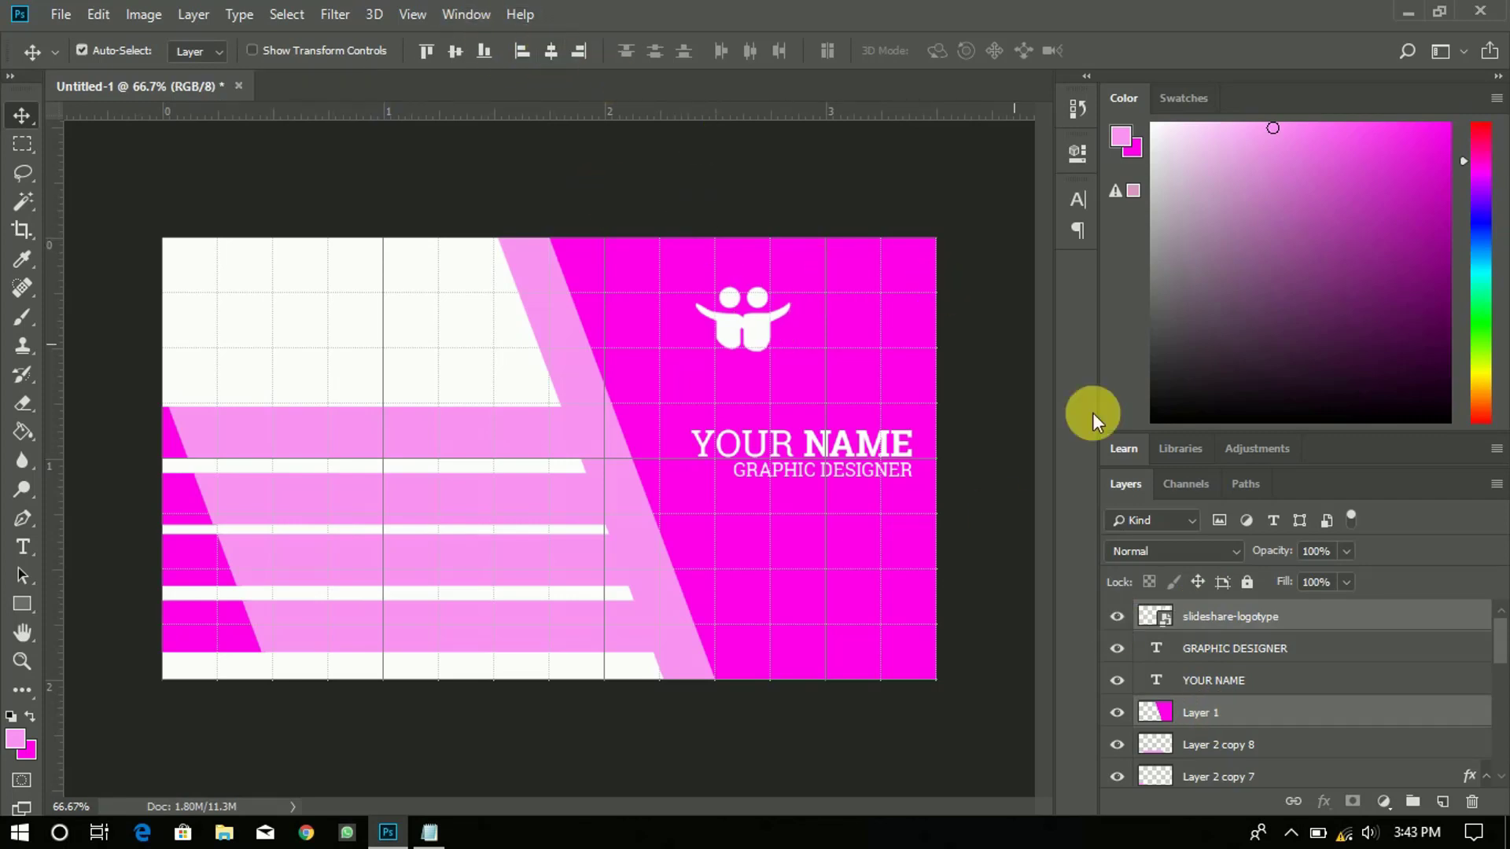
left_click(1257, 618)
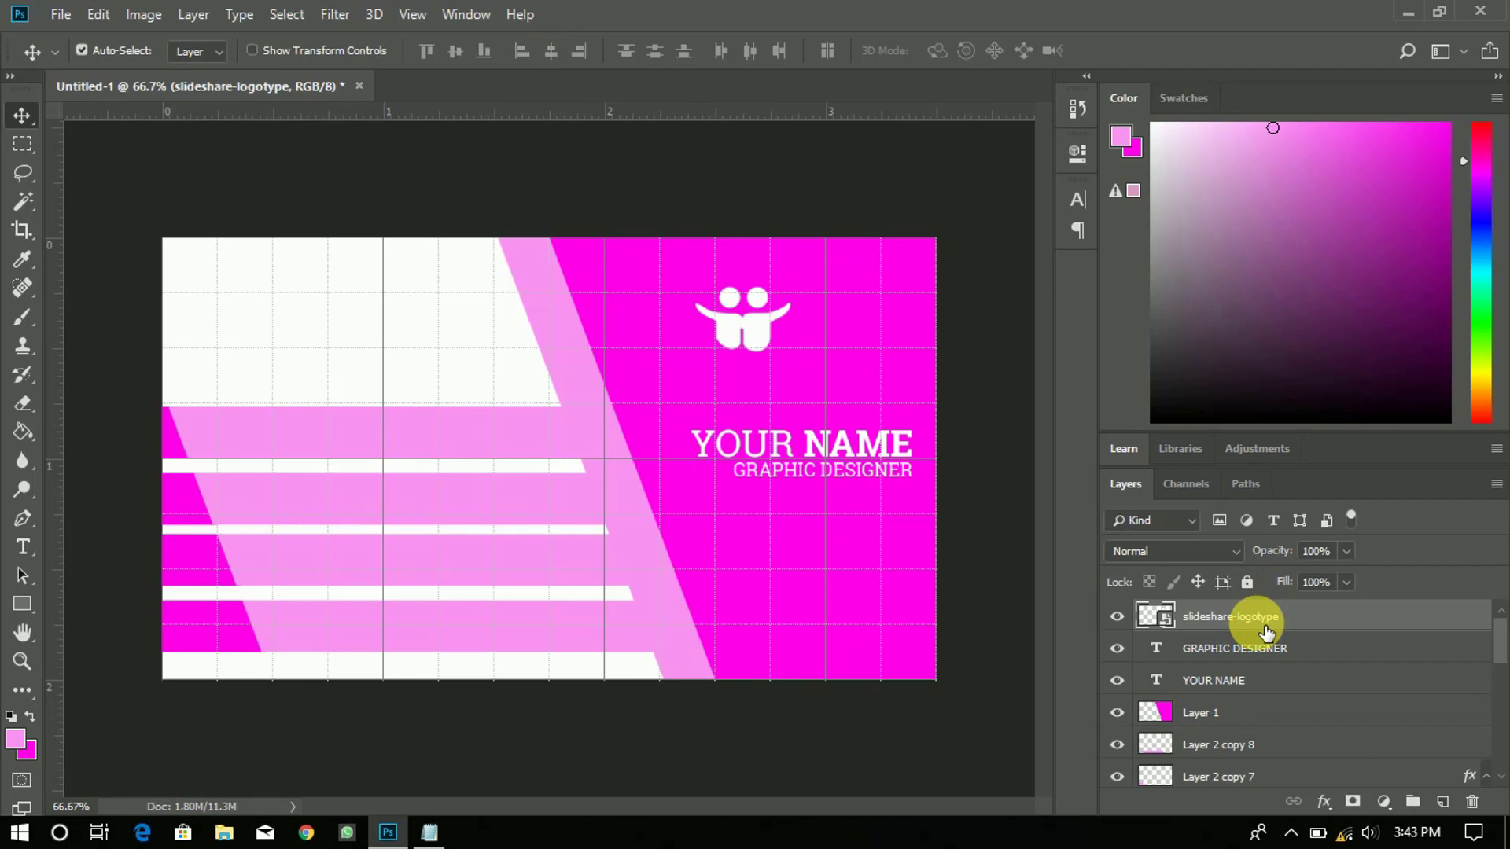
key("Right")
key("Right")
key("Right")
key("Right")
key("Right")
key("Right")
key("Right")
key("Right")
key("Right")
key("Right")
key("Right")
key("Right")
key("Right")
key("Right")
key("Right")
key("Right")
key("Right")
key("Right")
key("Right")
key("Right")
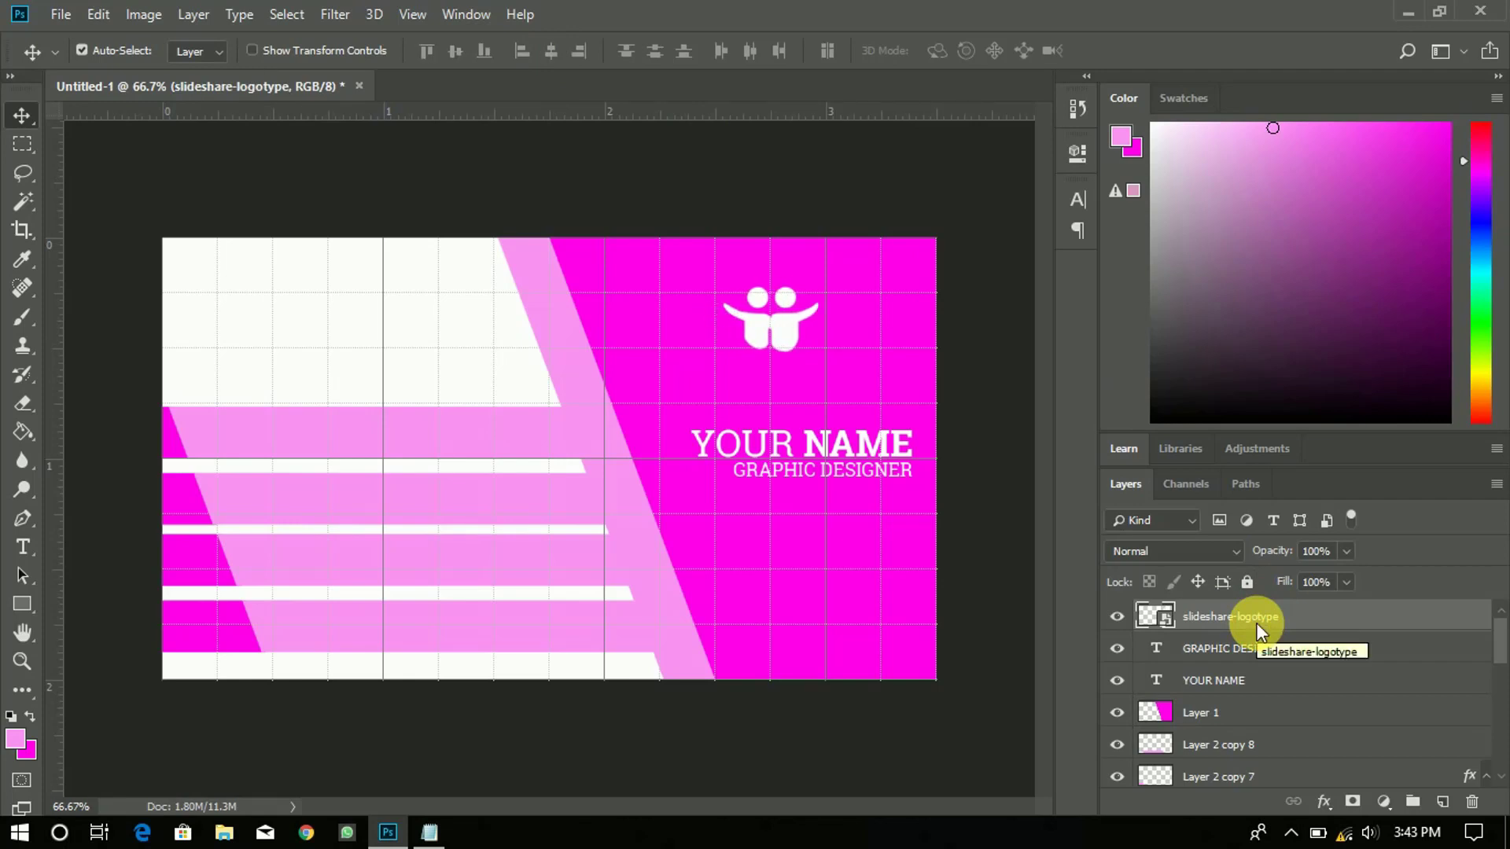
Step: Place the desktop phone icon at 40% scale on the slanted pink strip, at the end of the first bar
left_click(1405, 11)
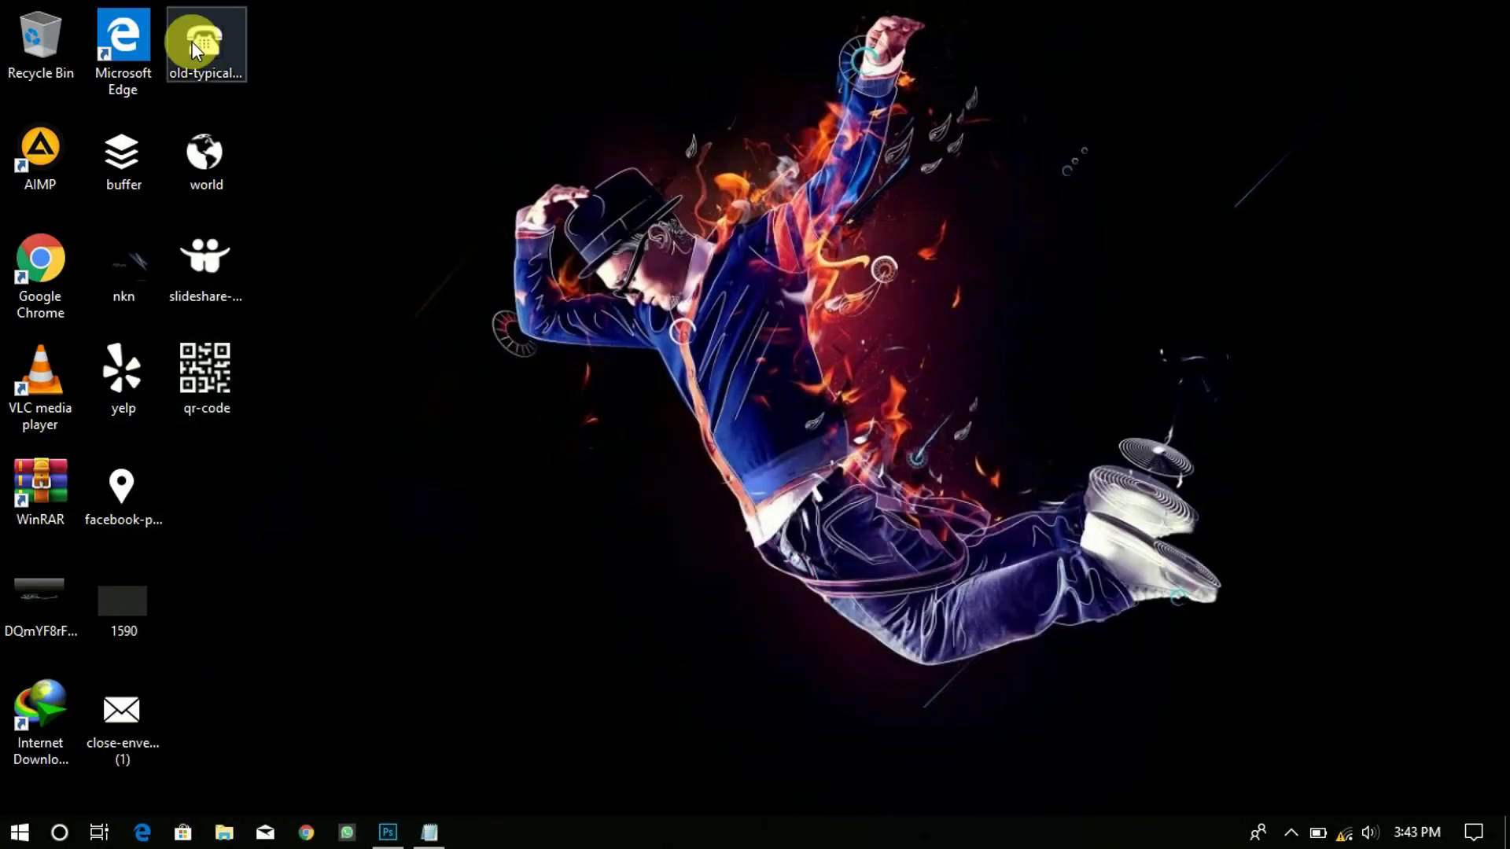
left_click_drag(192, 41, 612, 426)
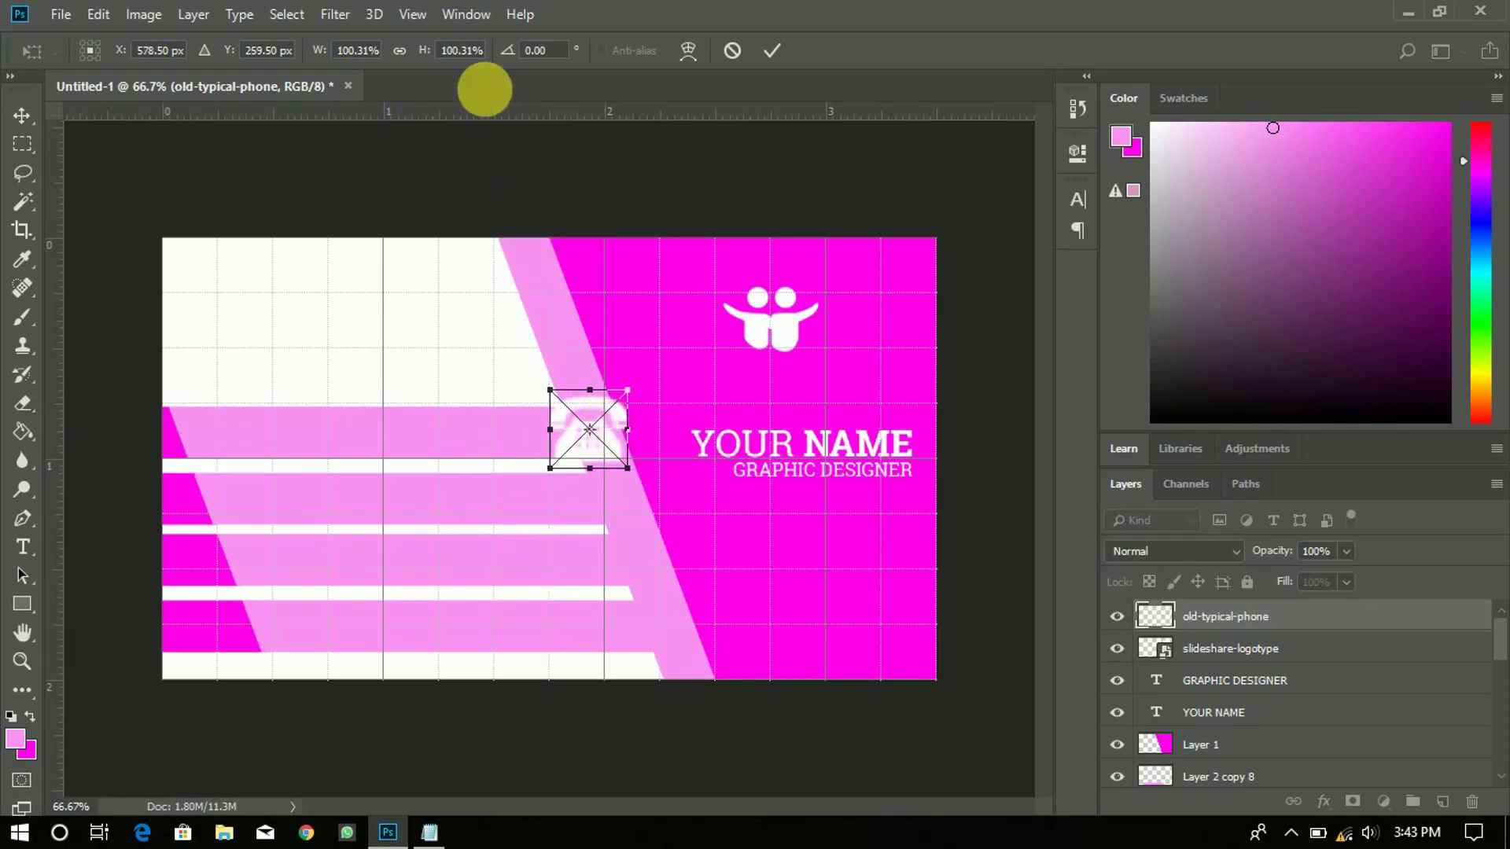
left_click(400, 50)
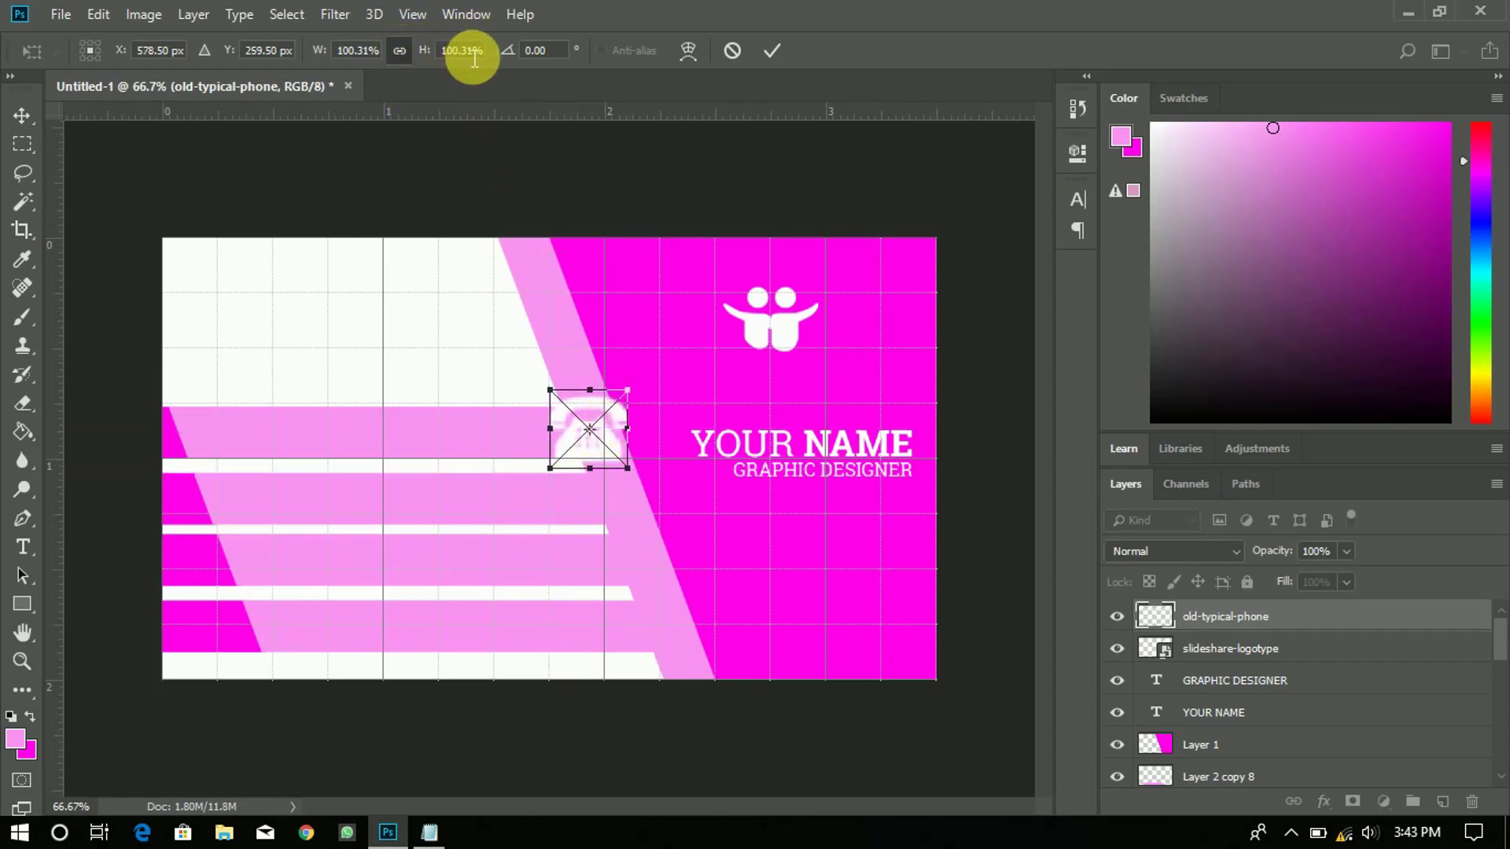
type("4")
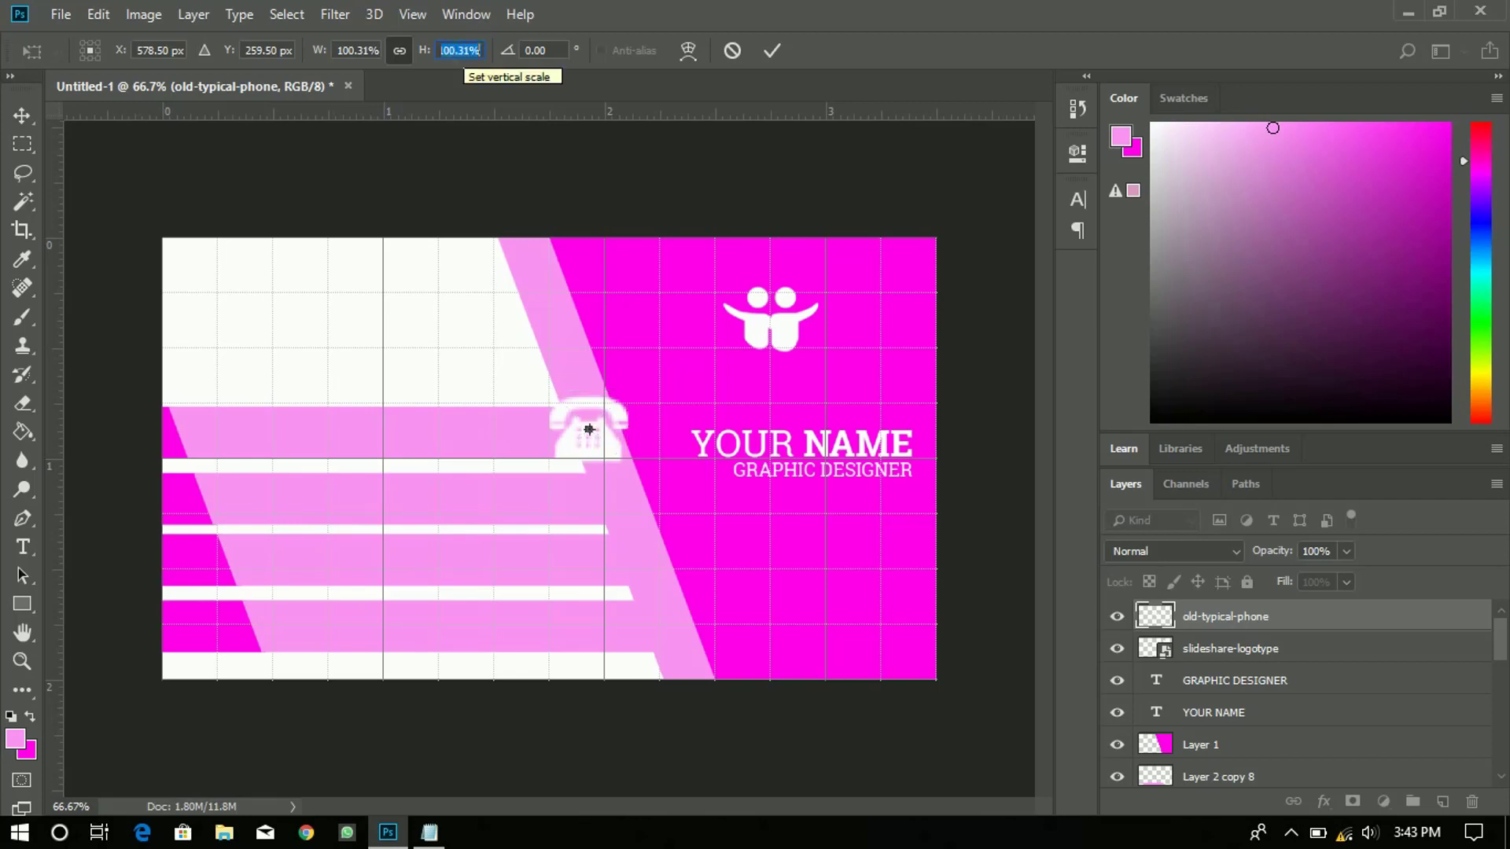
type("0")
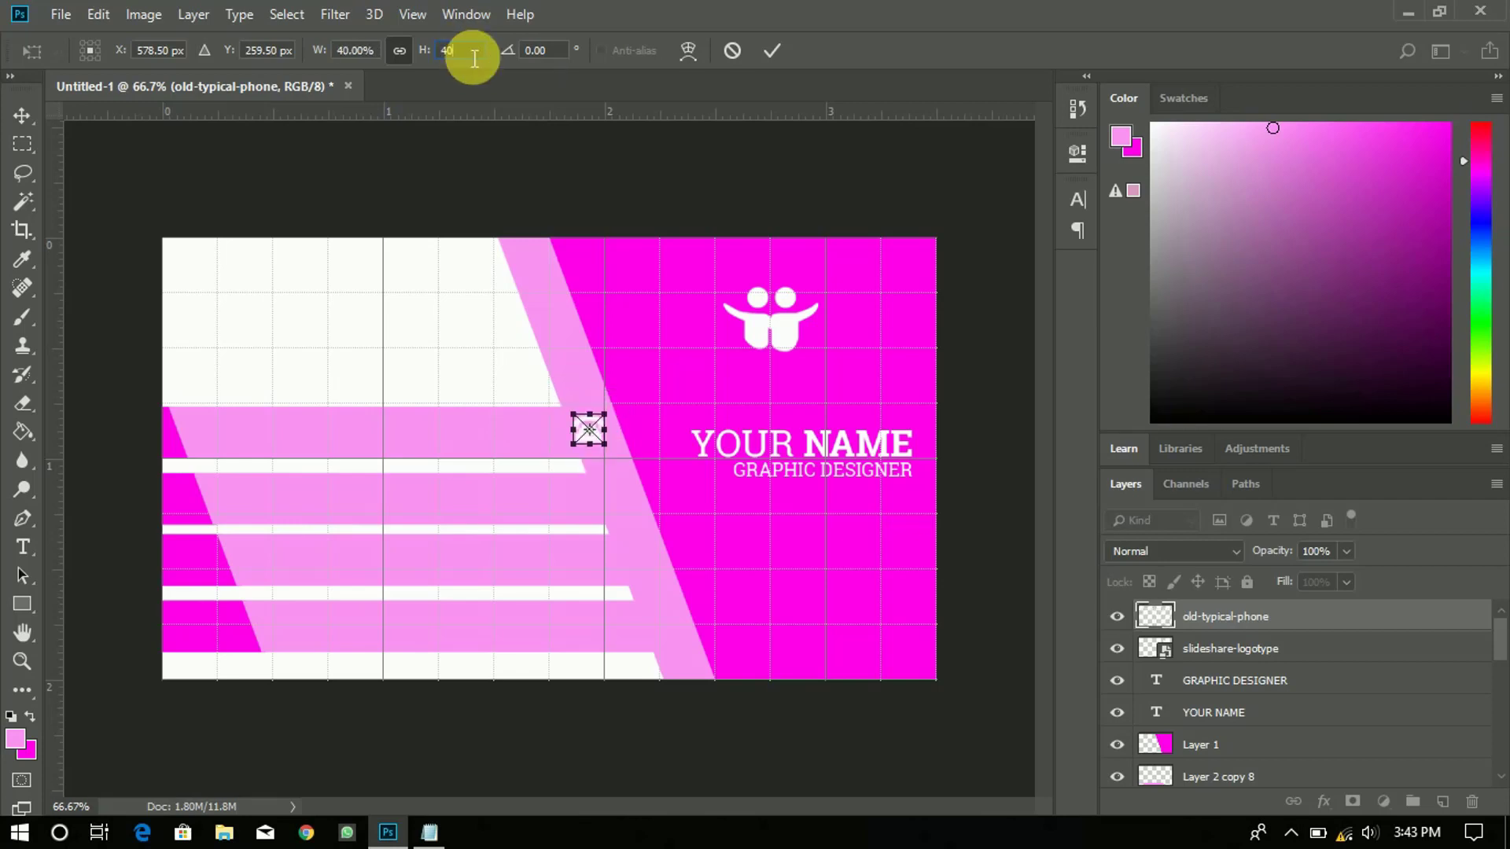
left_click(765, 47)
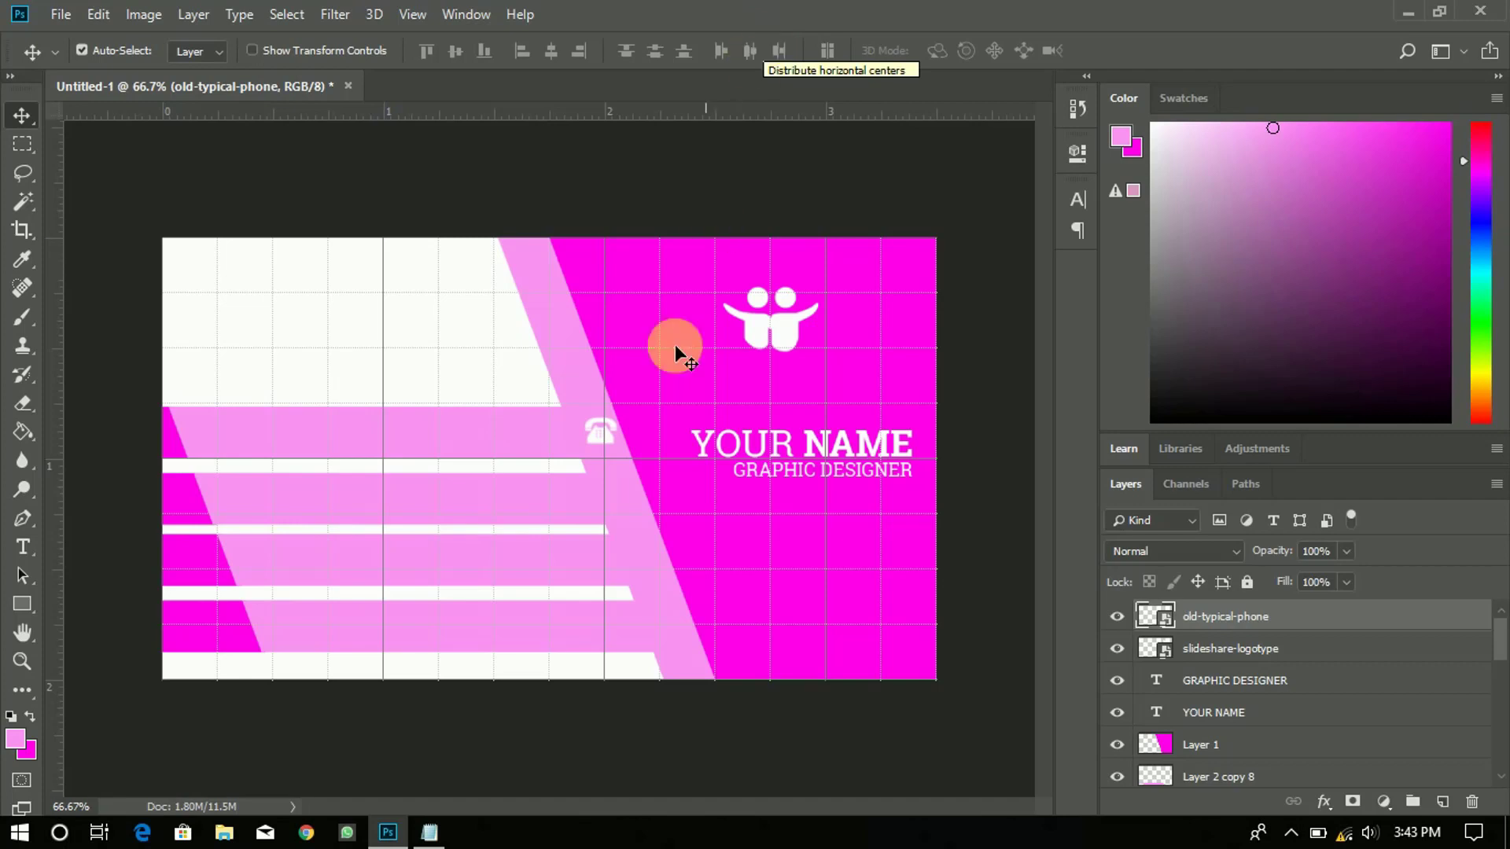
Step: Place the desktop envelope icon at 40% scale on the slanted pink strip, at the end of the second bar
left_click(1398, 10)
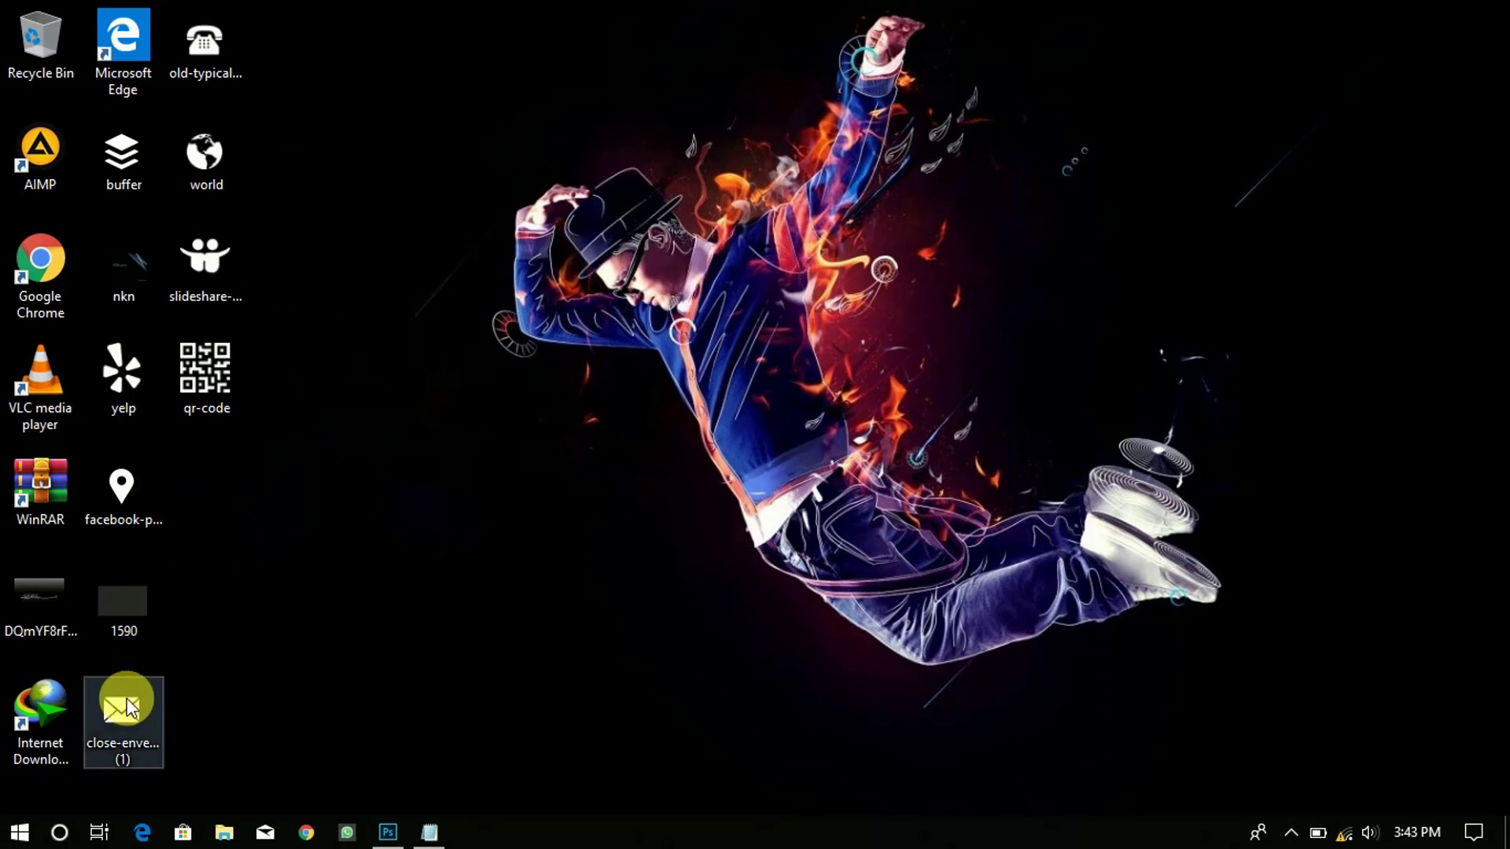
left_click_drag(124, 703, 637, 522)
left_click(399, 51)
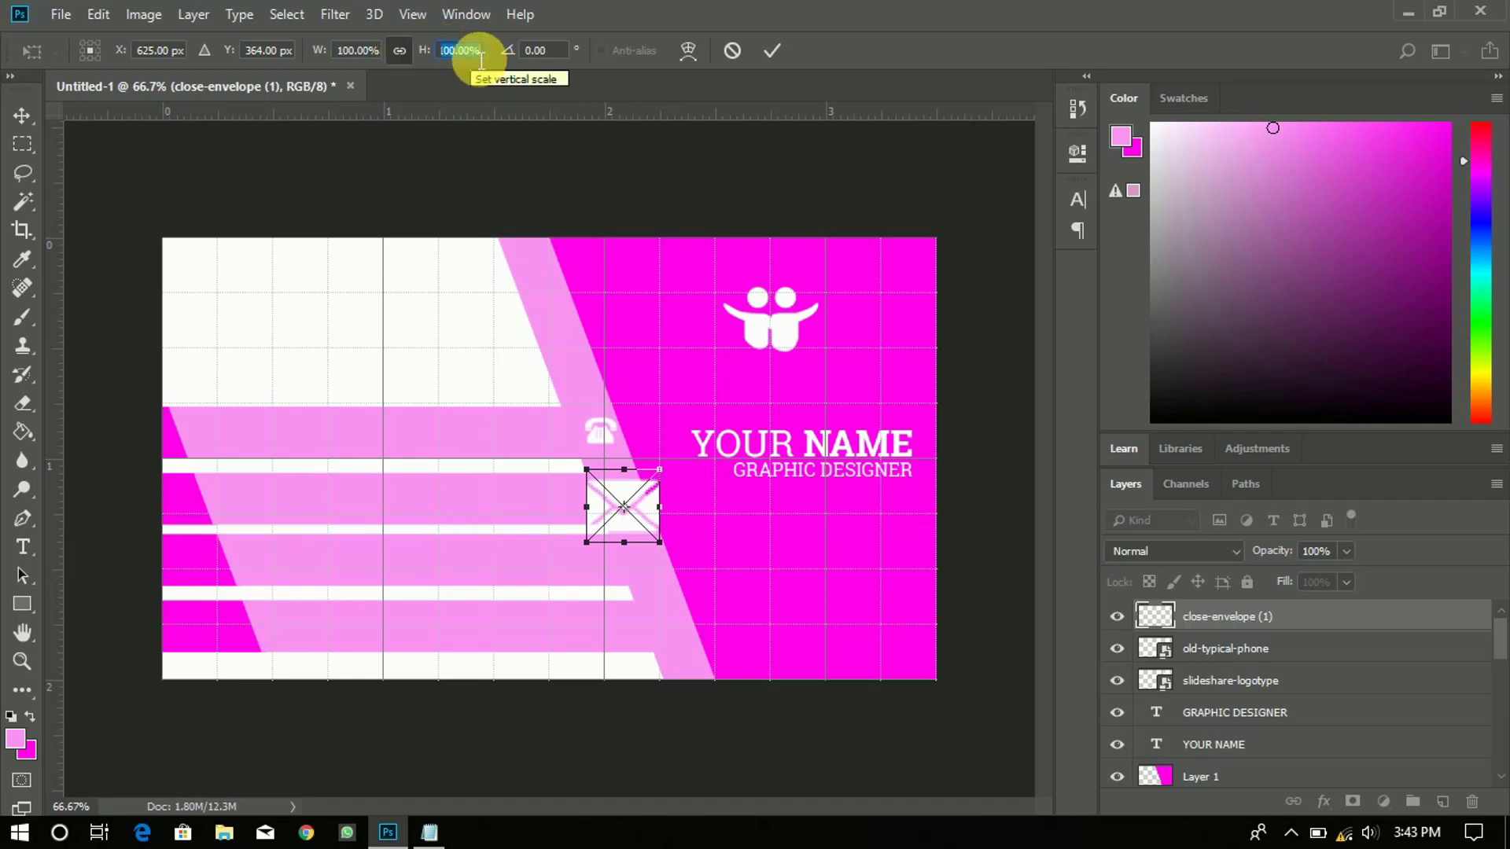
type("40")
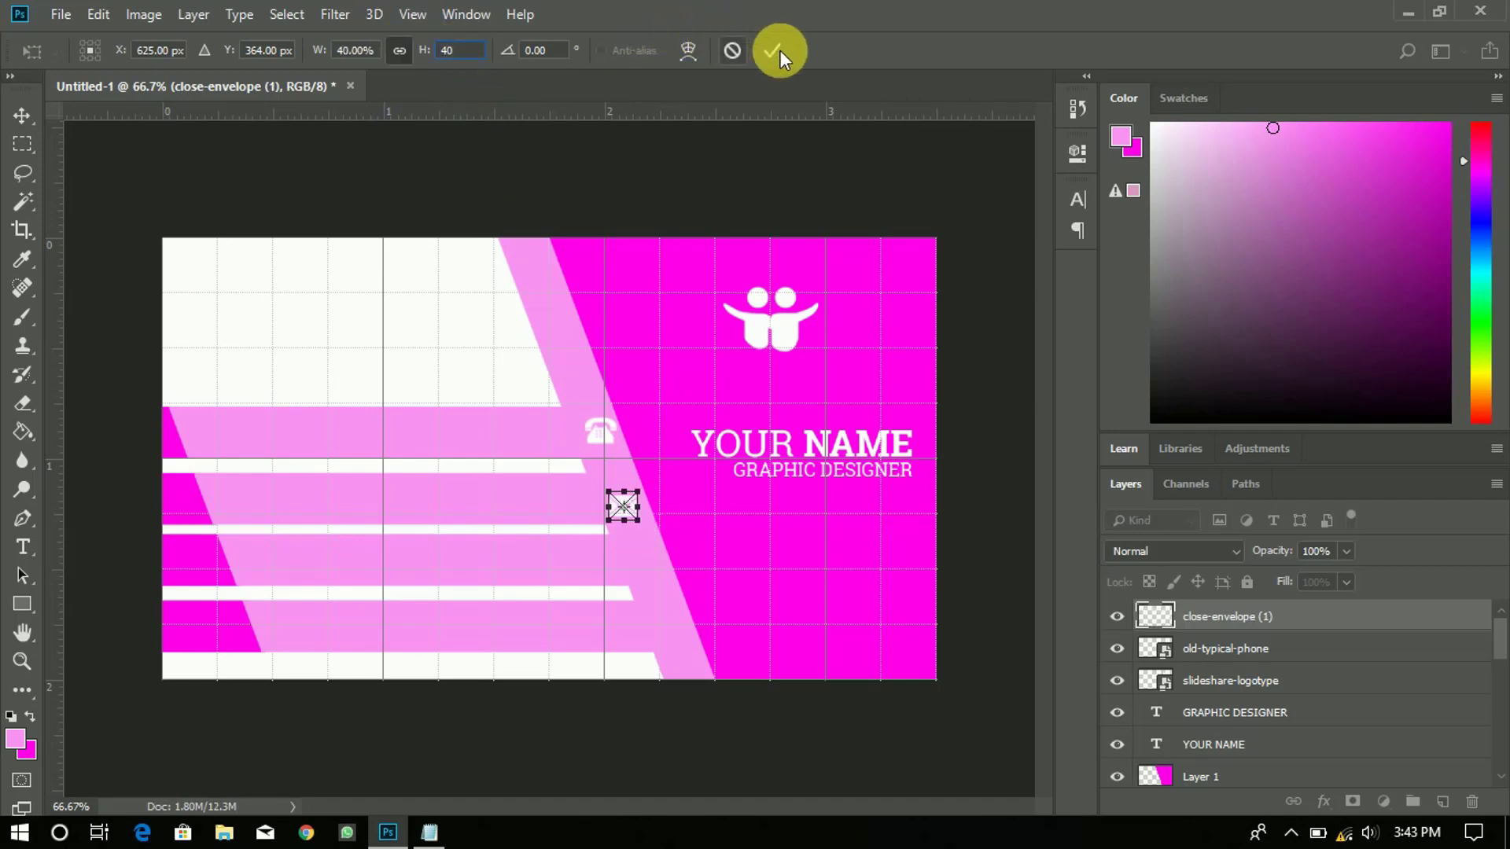
left_click(777, 51)
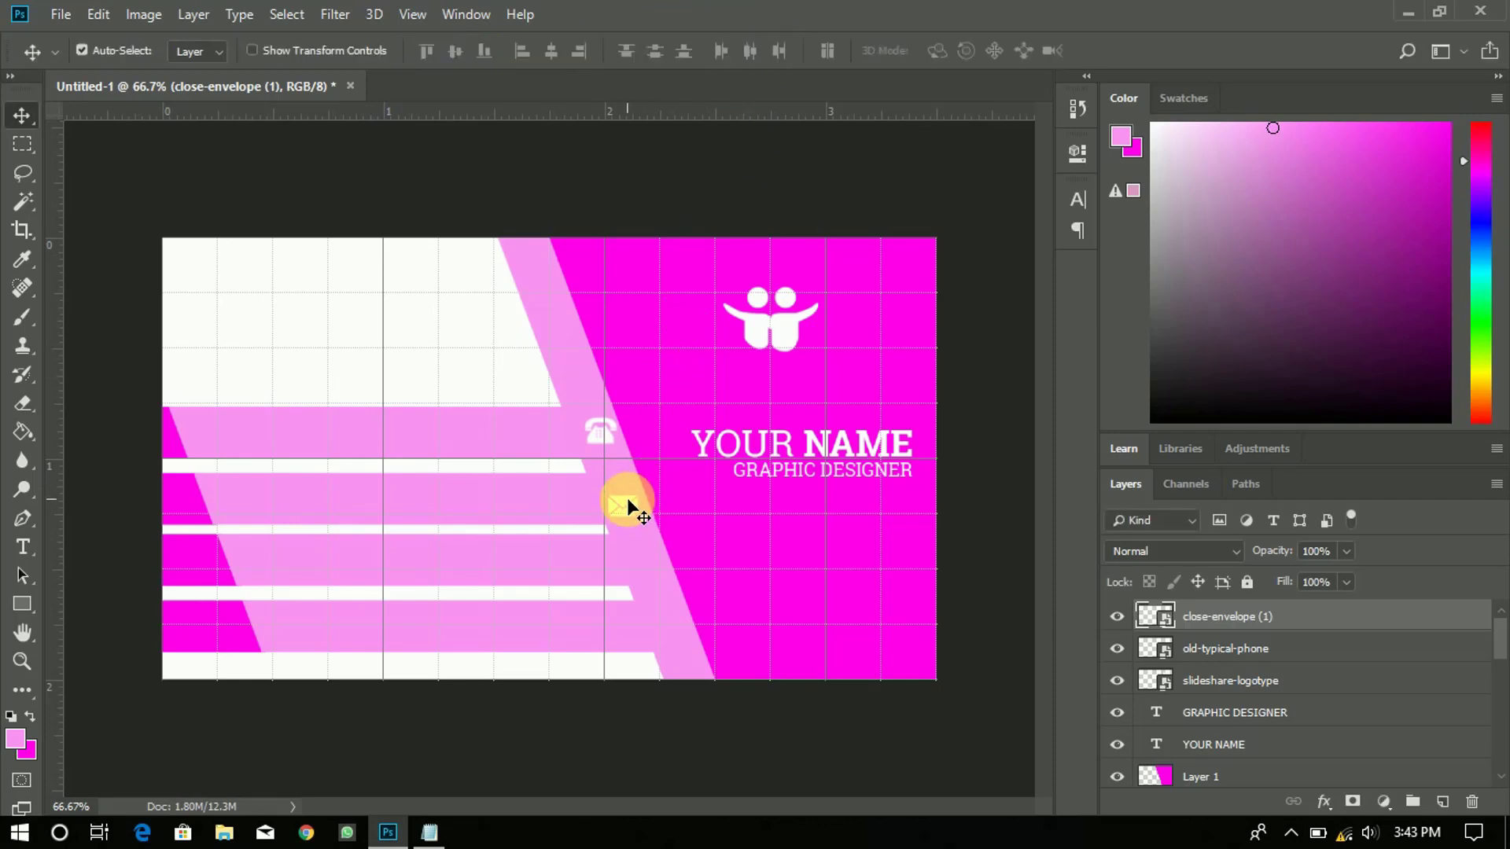
left_click_drag(628, 495, 628, 489)
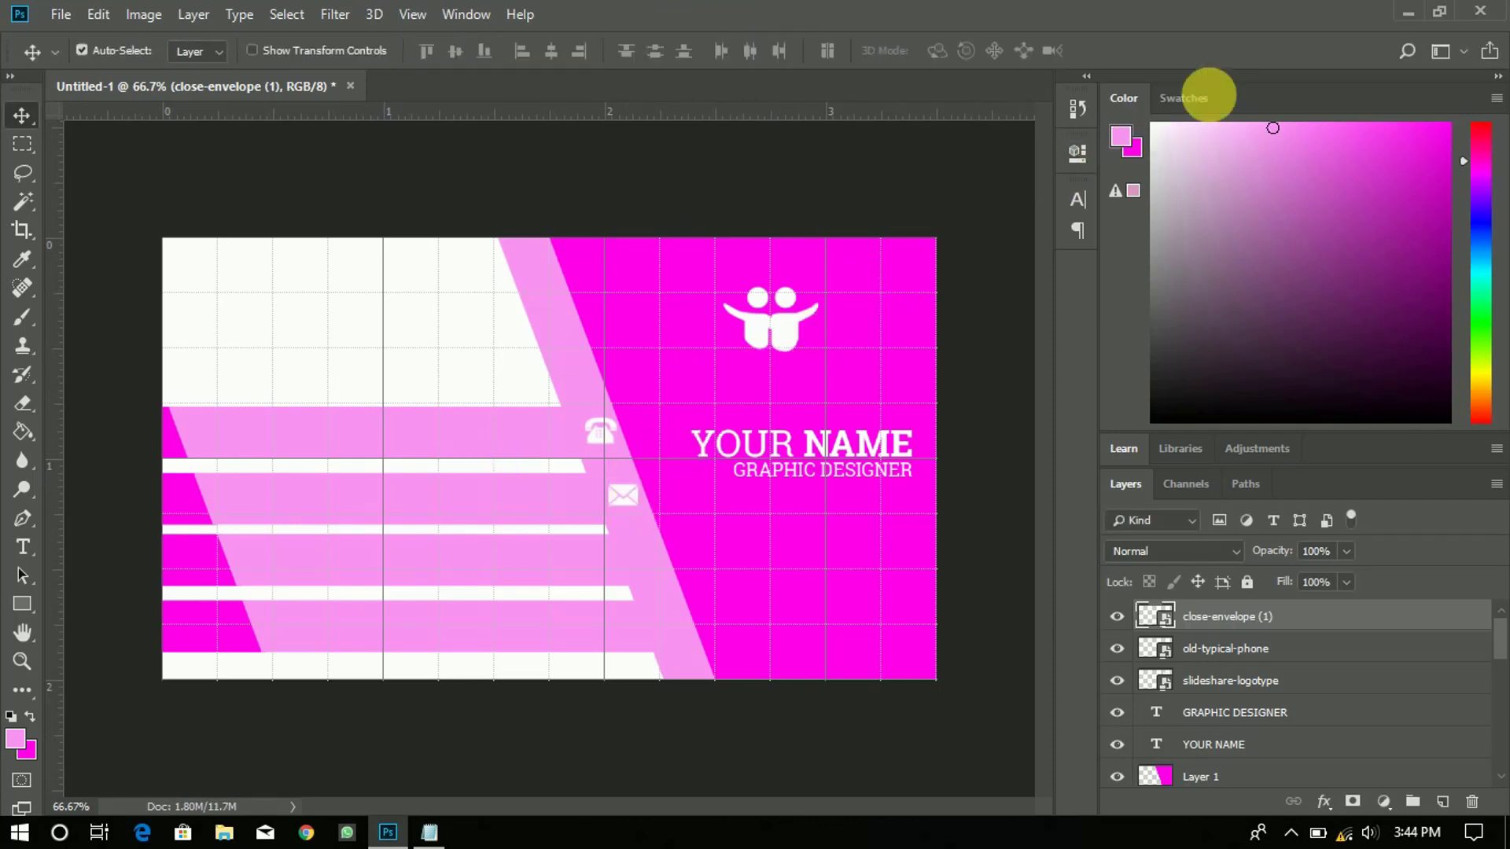
Step: Place the desktop world icon at 40% scale on the slanted pink strip, at the end of the third bar
left_click(1409, 12)
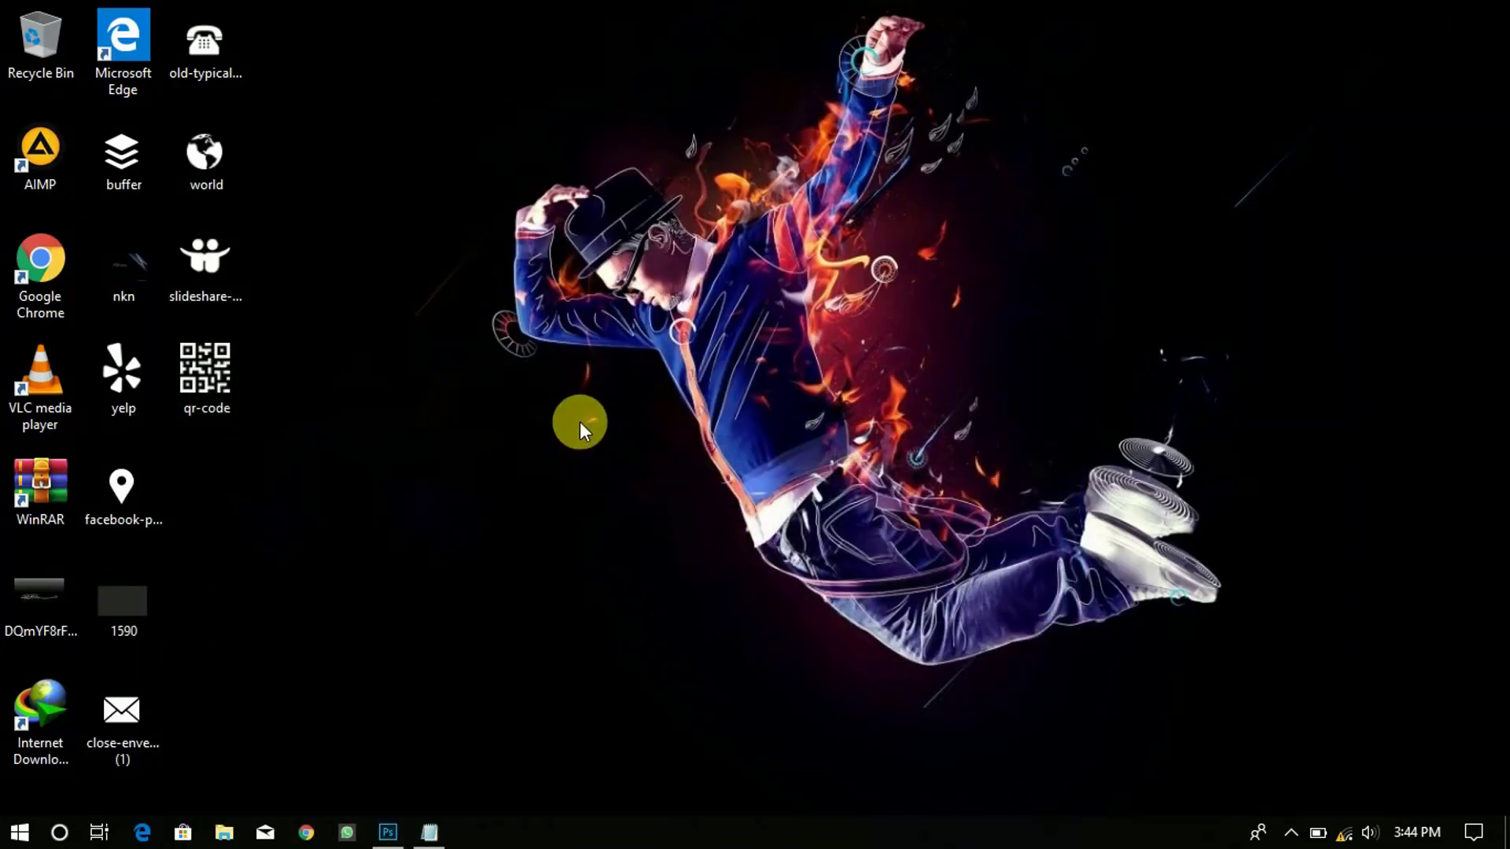
left_click_drag(210, 159, 610, 581)
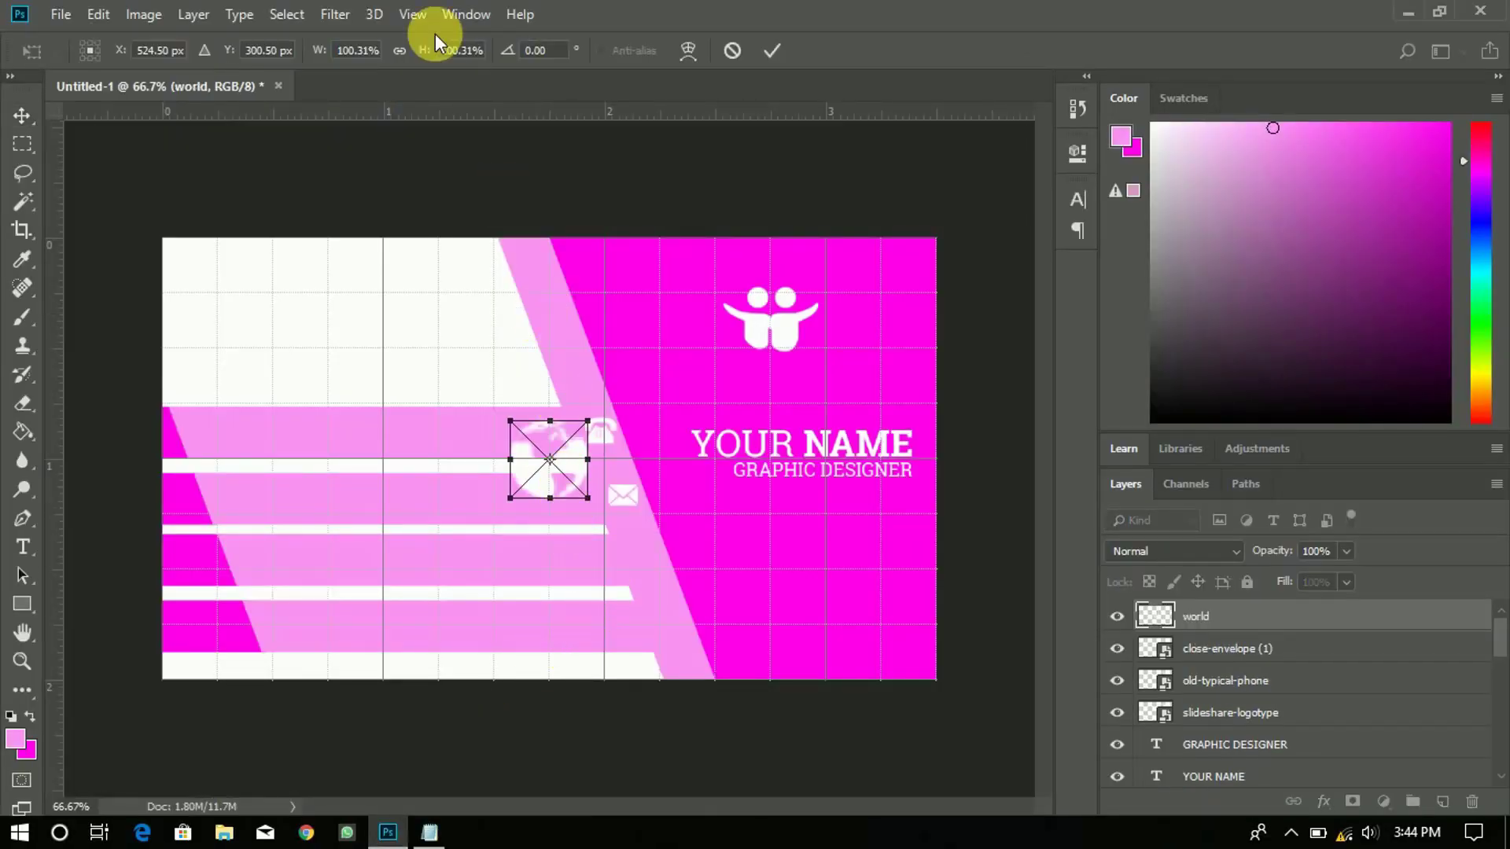
left_click(400, 50)
left_click(464, 50)
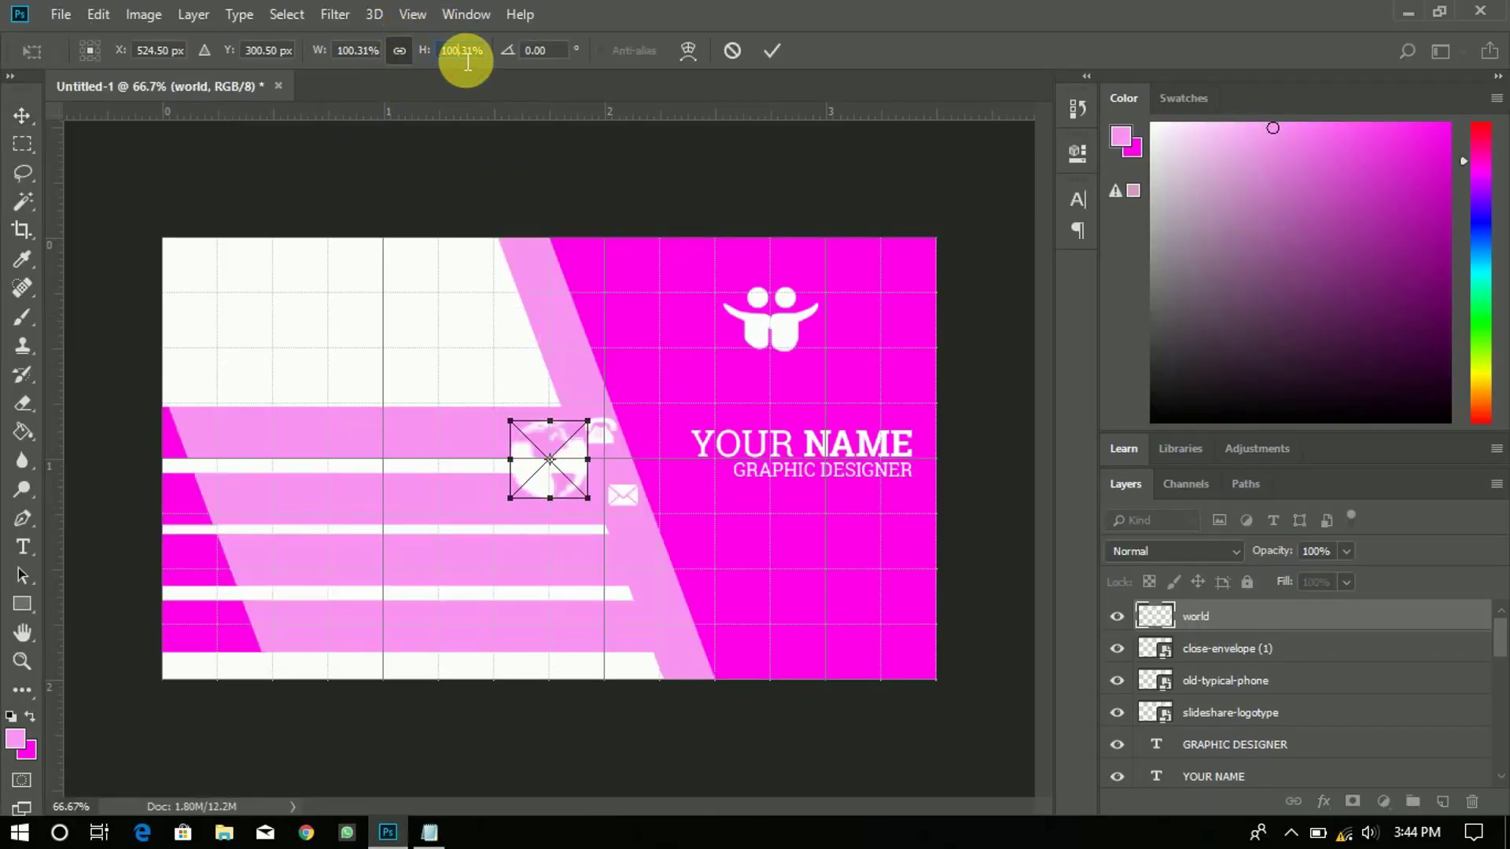
type("40")
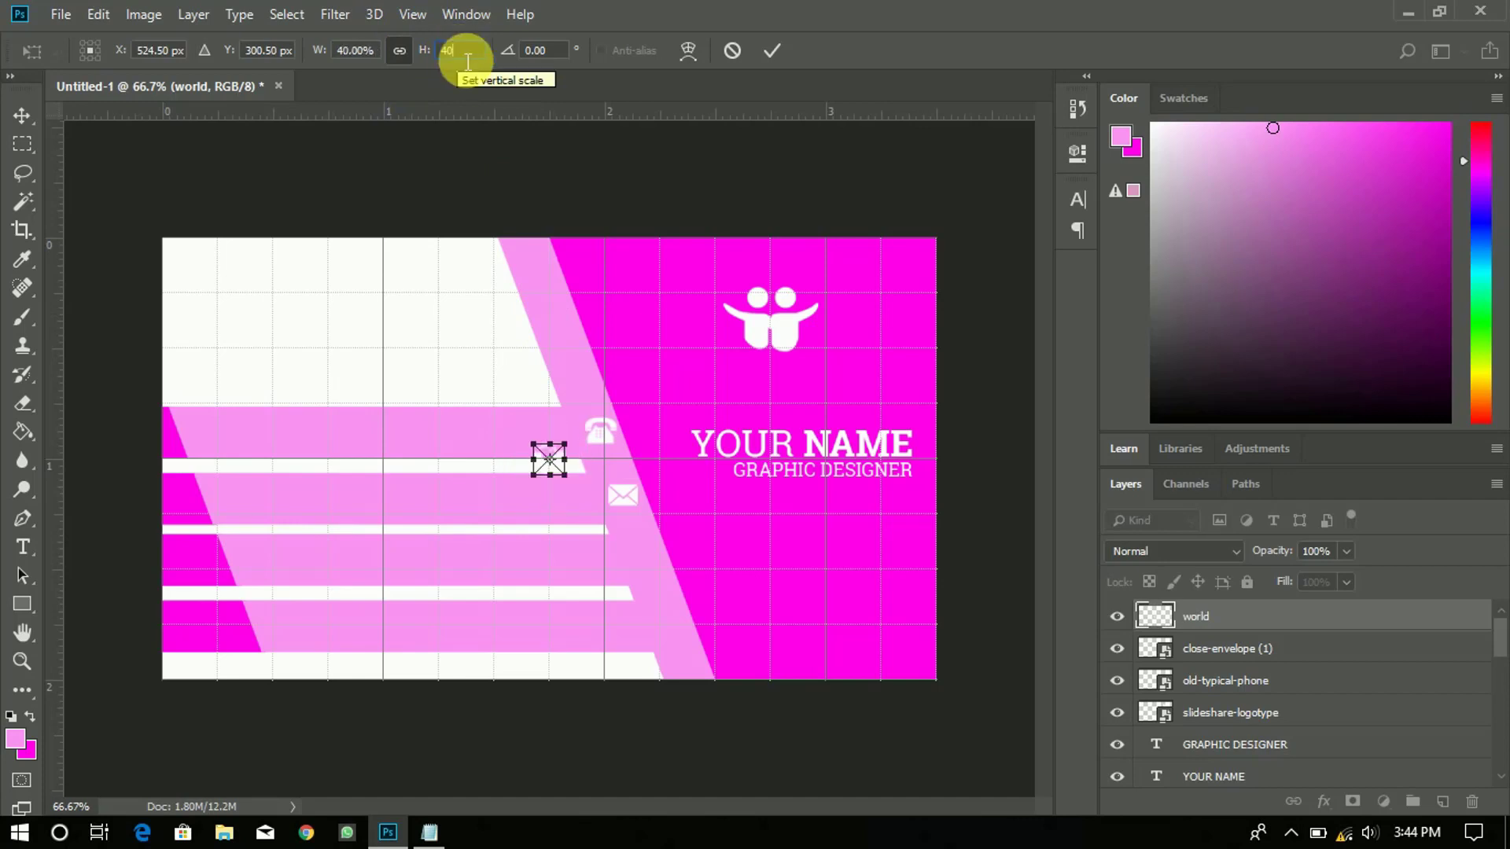
left_click(774, 50)
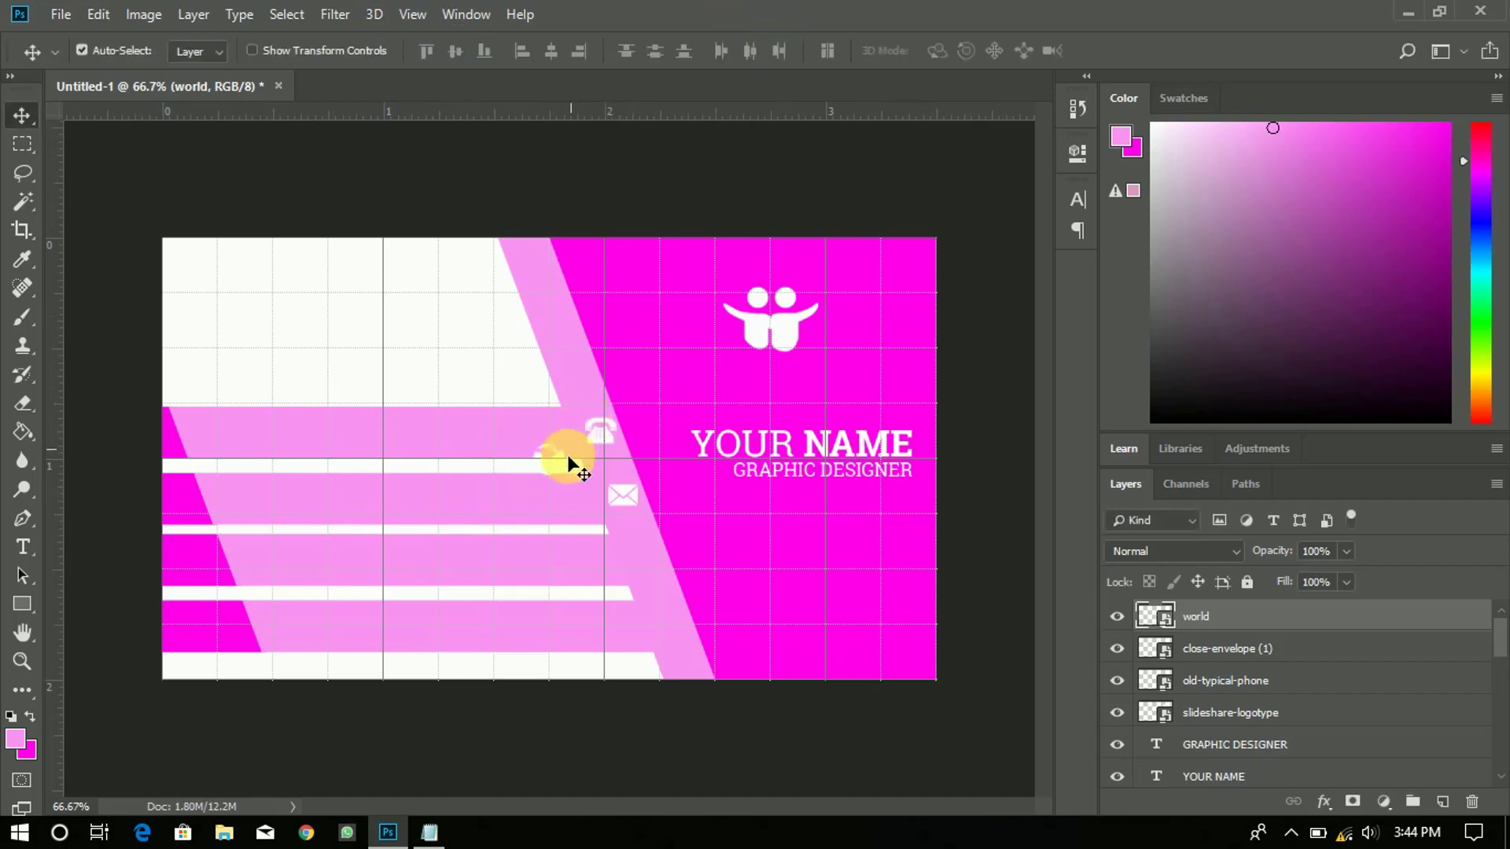
left_click_drag(558, 466, 653, 570)
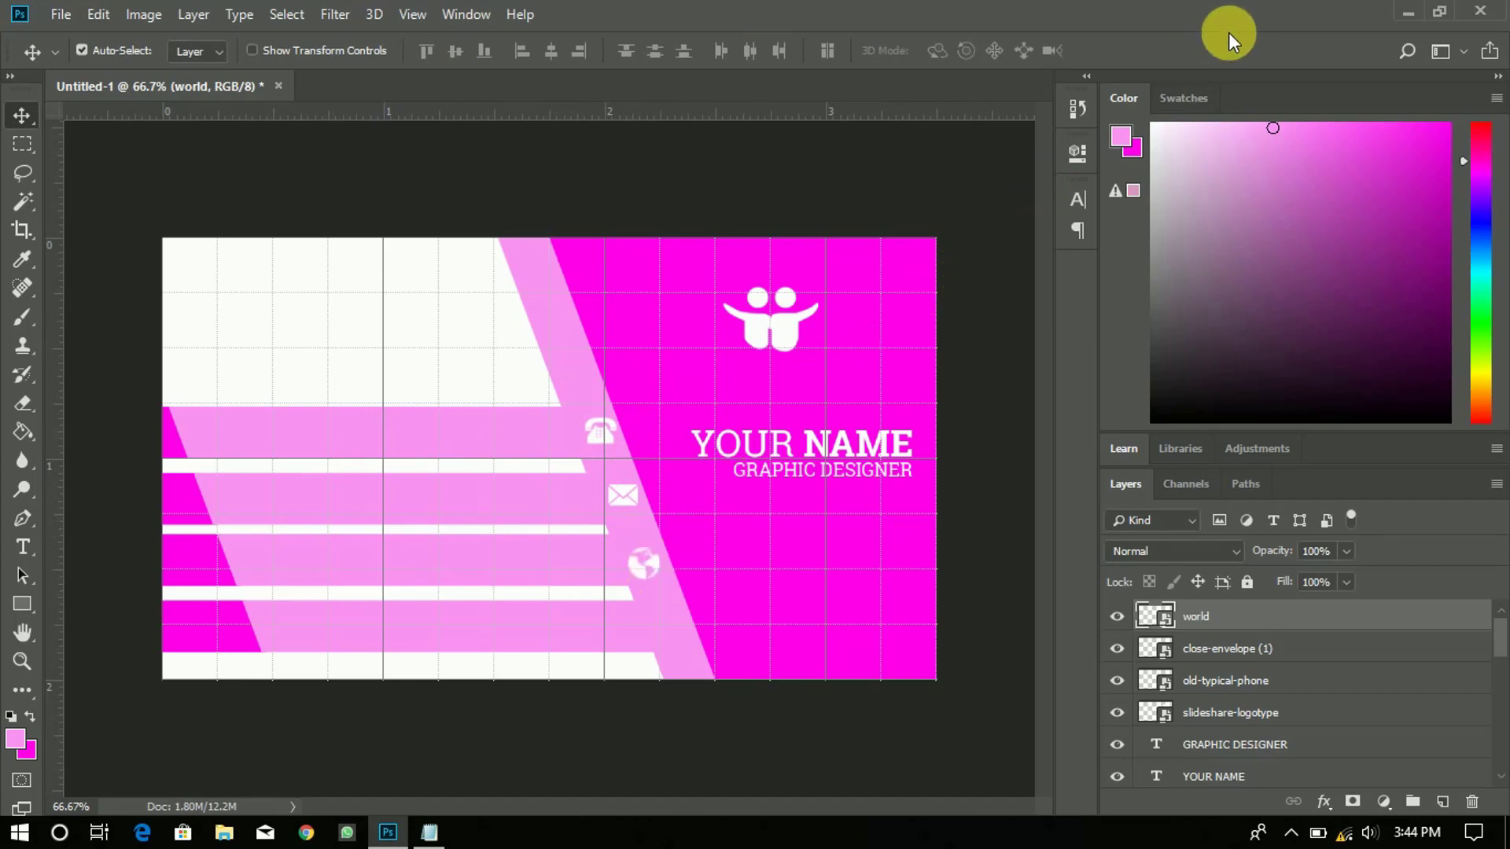
Step: Place the desktop map-pin icon at 40% scale on the slanted pink strip, at the end of the fourth bar
left_click(1400, 13)
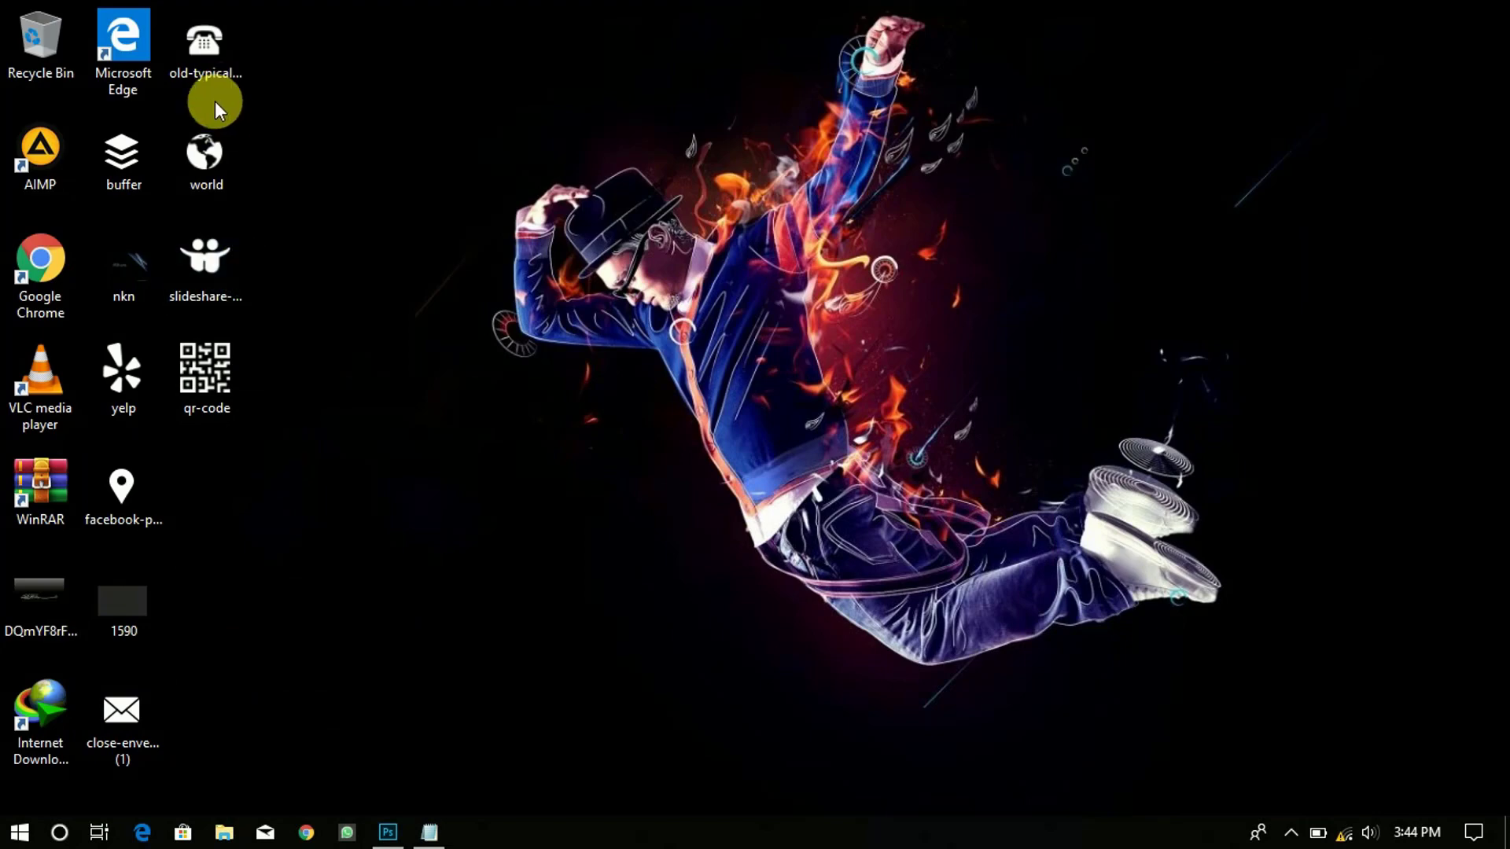
left_click_drag(135, 503, 653, 570)
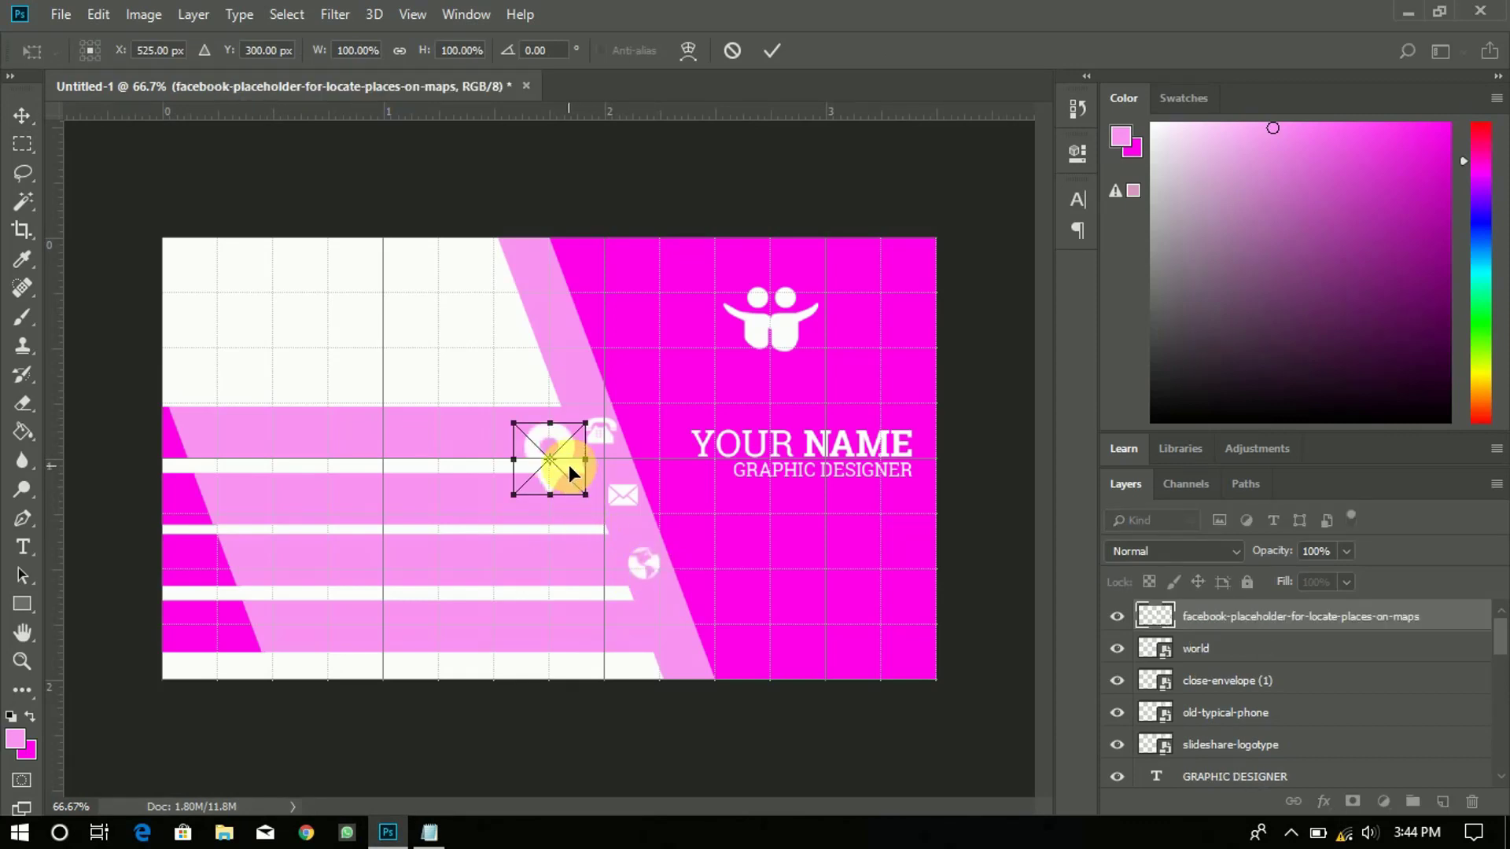
left_click_drag(564, 464, 685, 644)
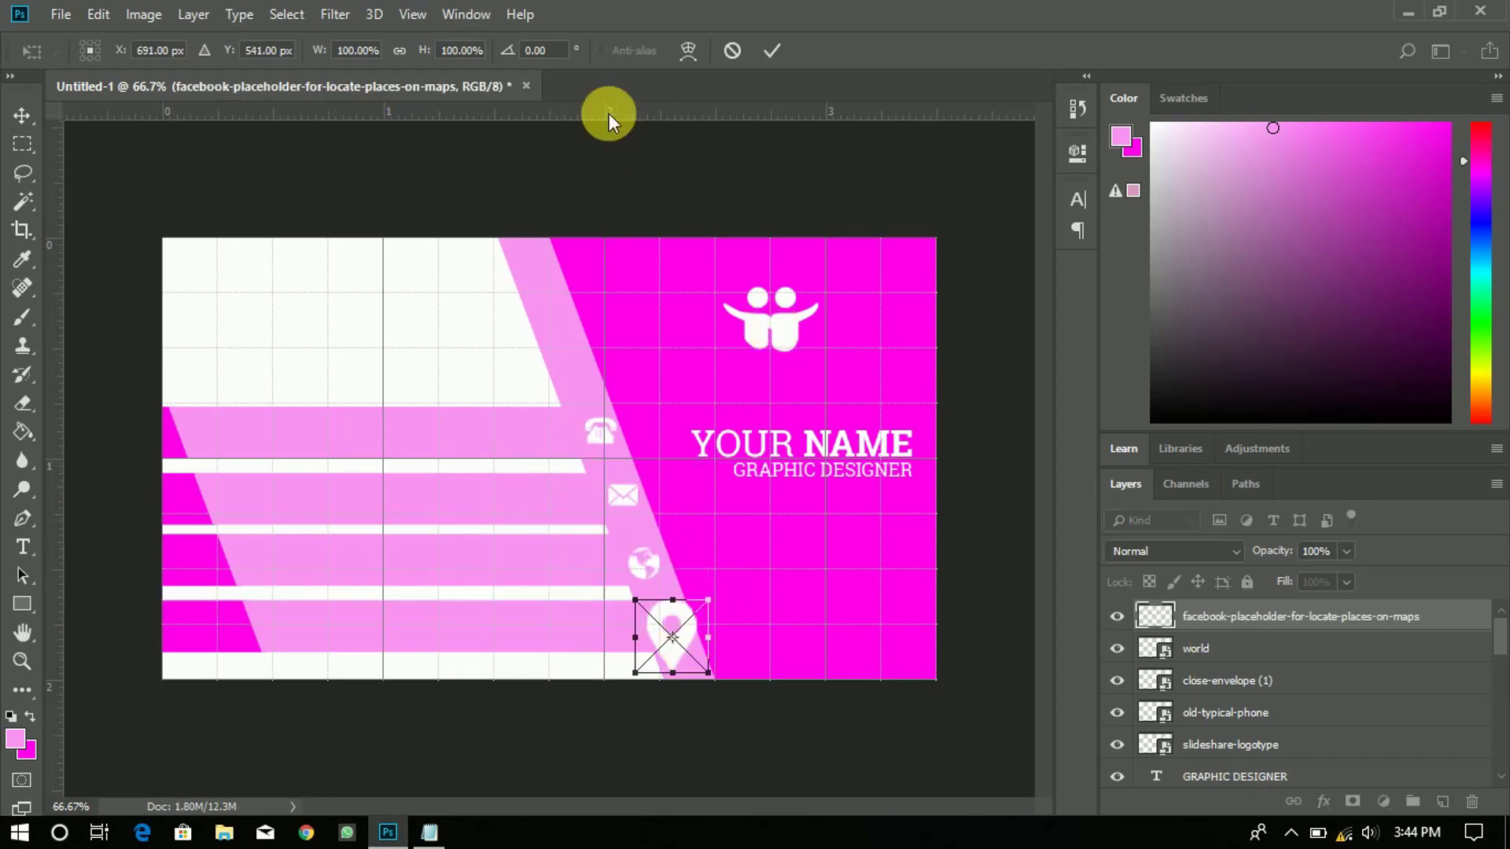
left_click(399, 52)
left_click(460, 51)
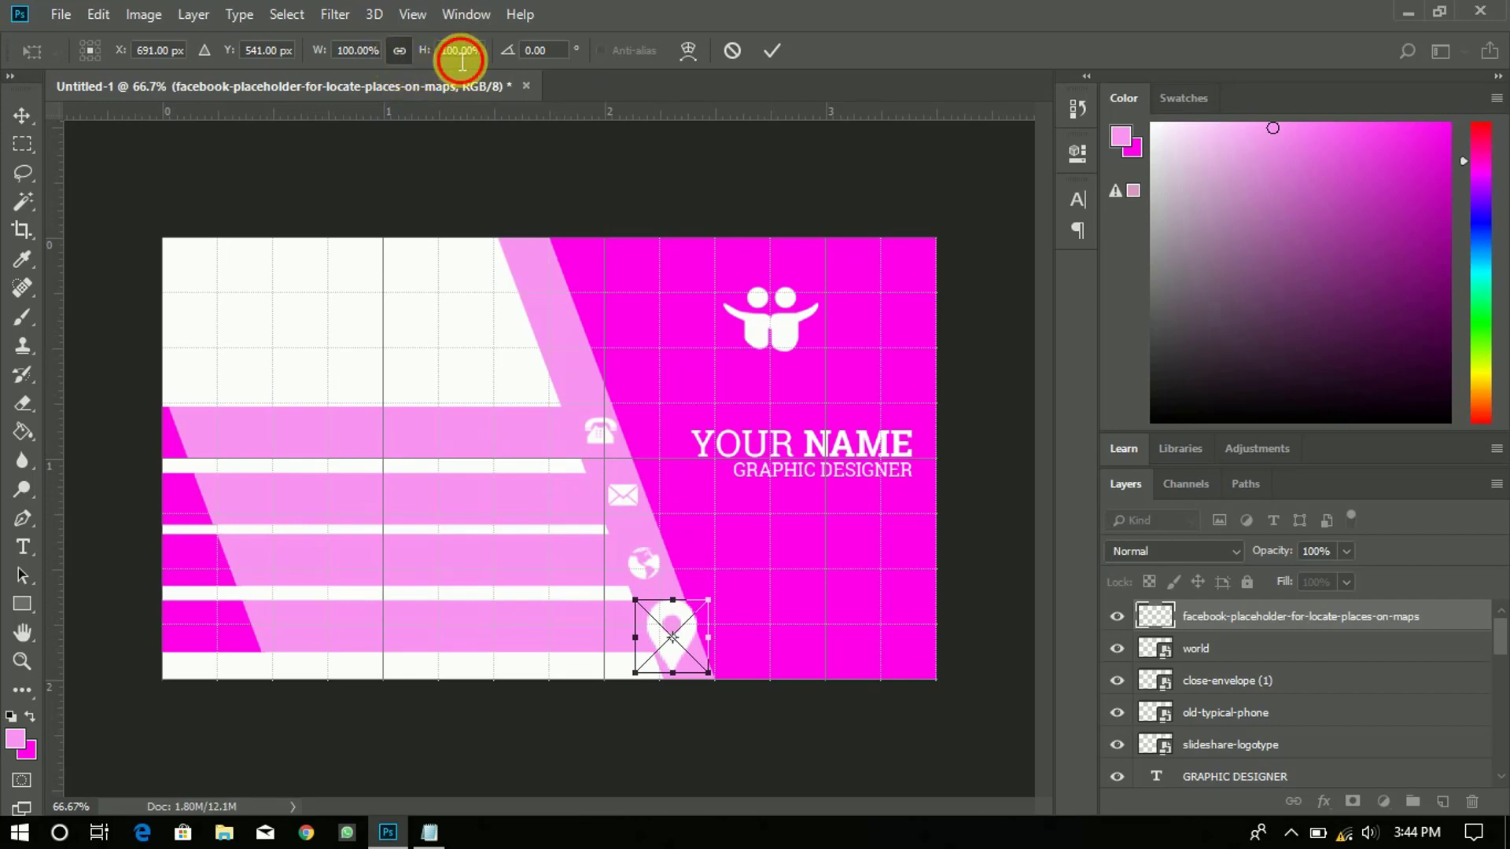
type("40")
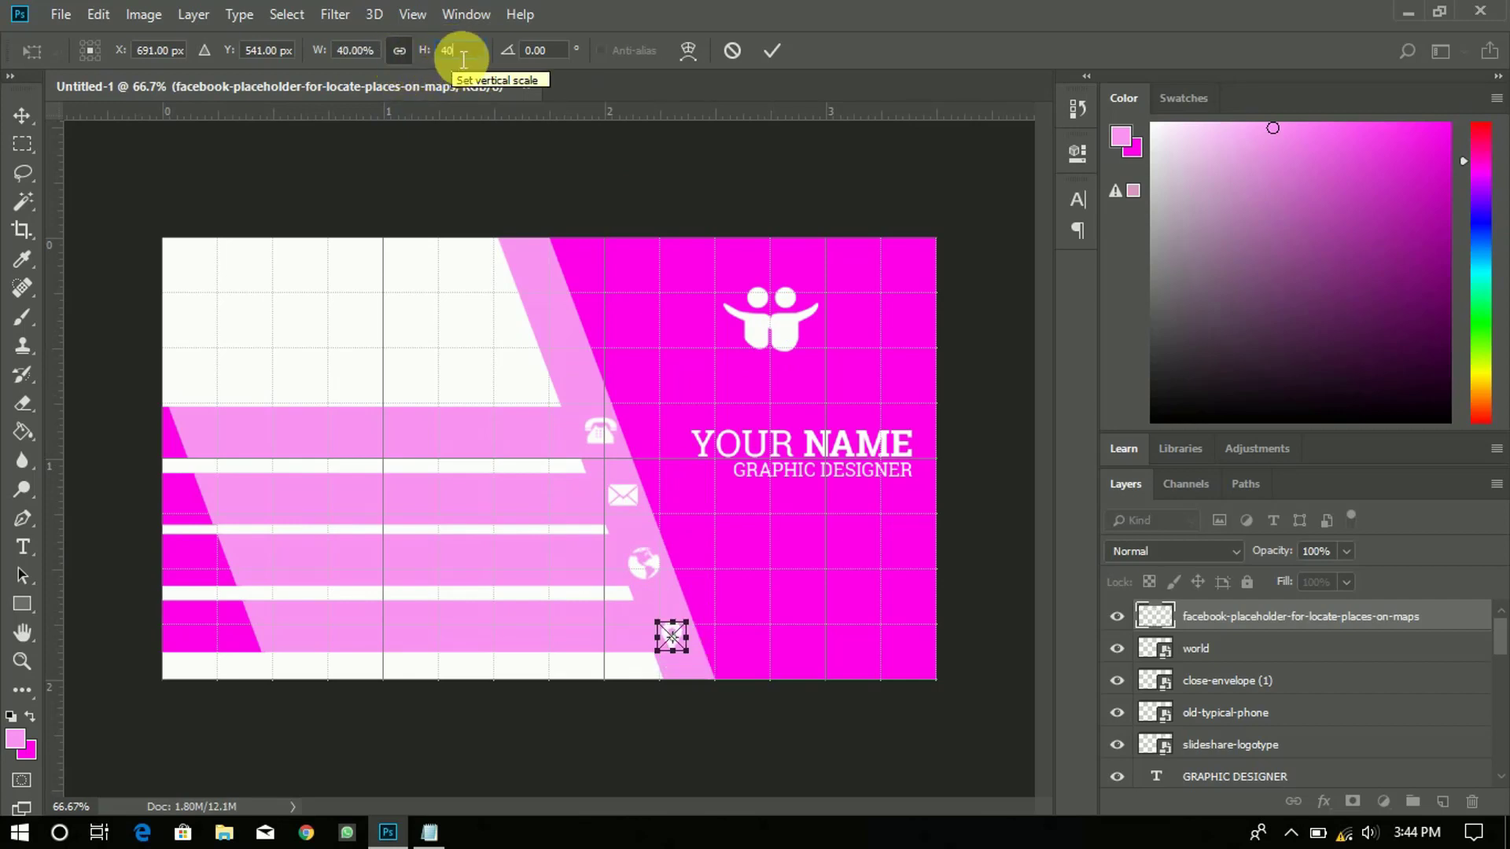
left_click(771, 54)
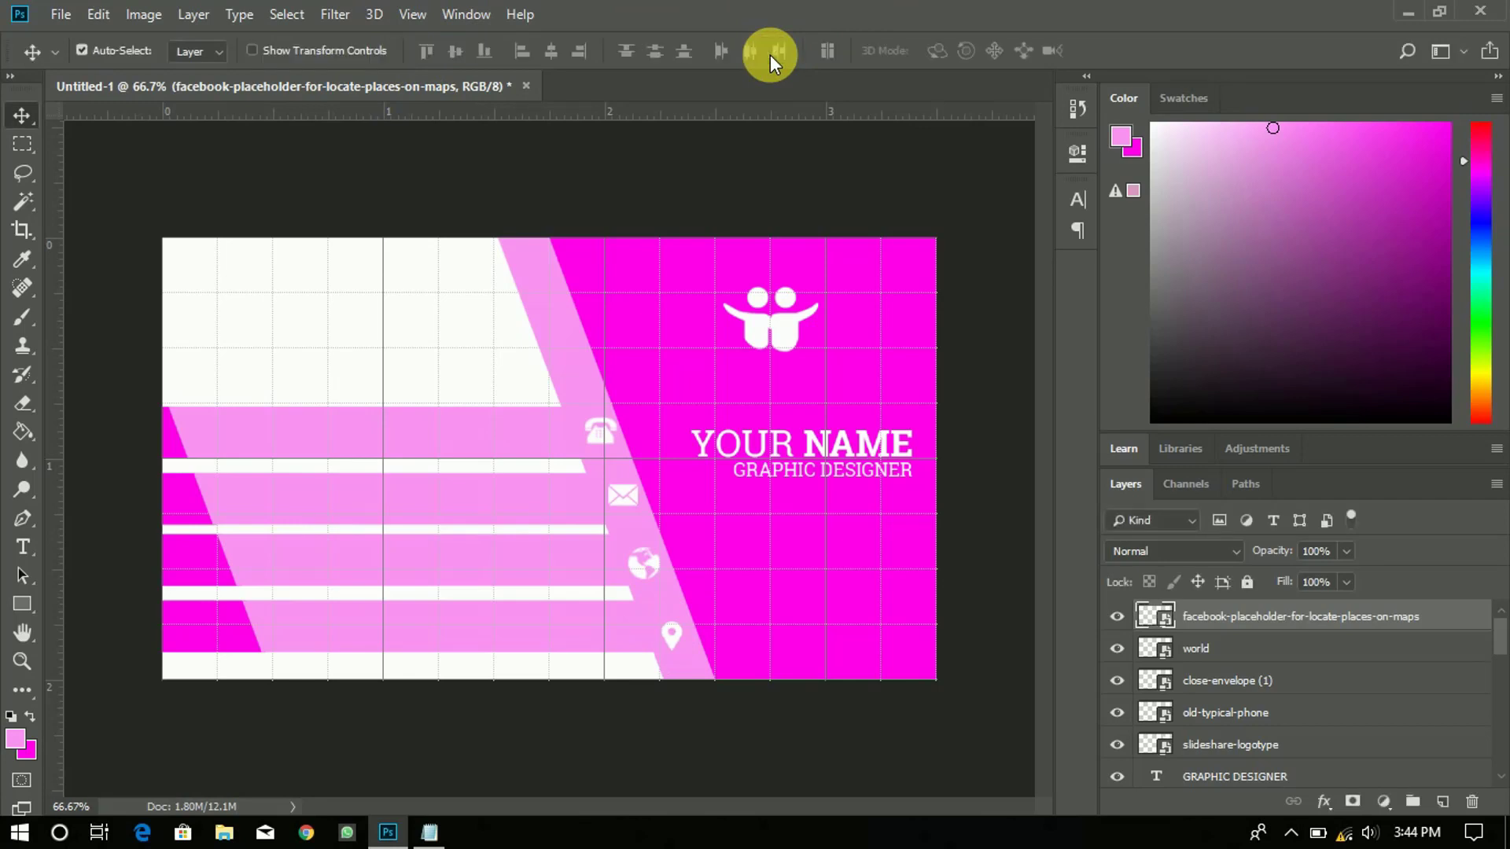
Step: Hide the grid over the business card
left_click(411, 14)
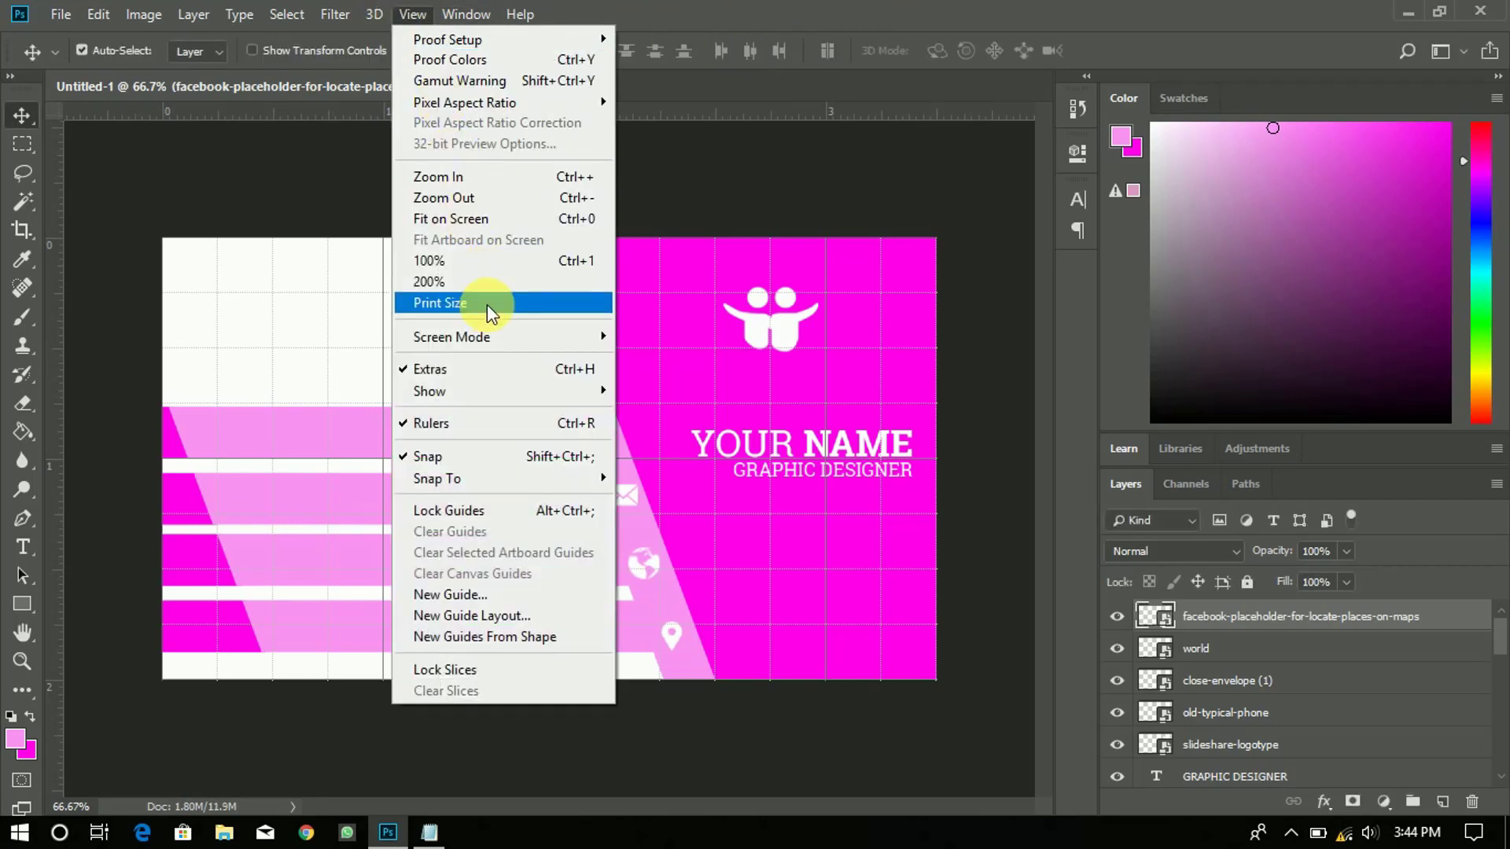
mouse_move(544, 391)
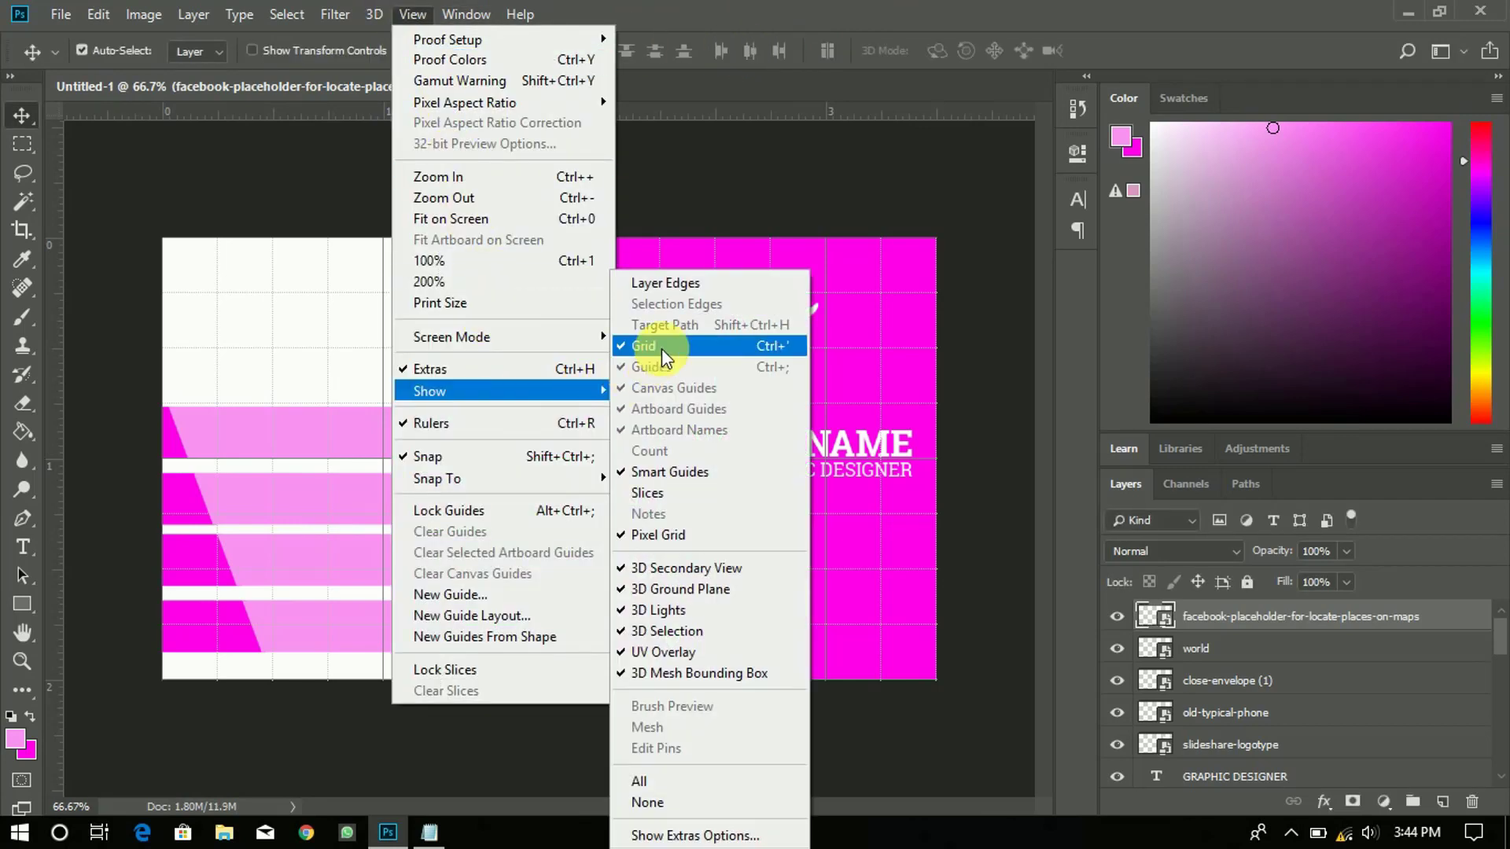
left_click(663, 348)
key("ctrl+plus")
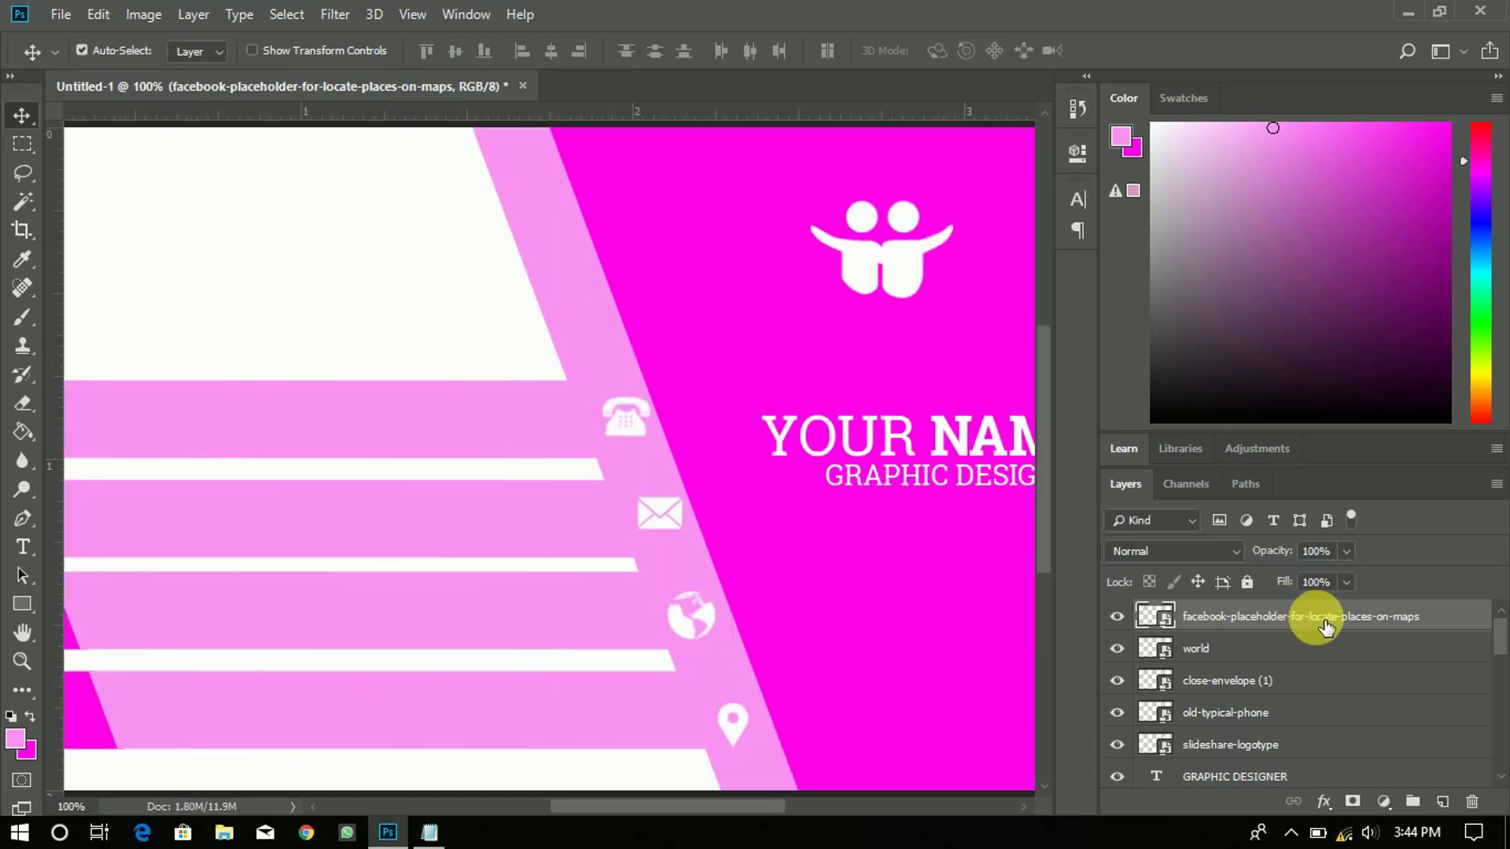
scroll(1494, 641, "down", 2)
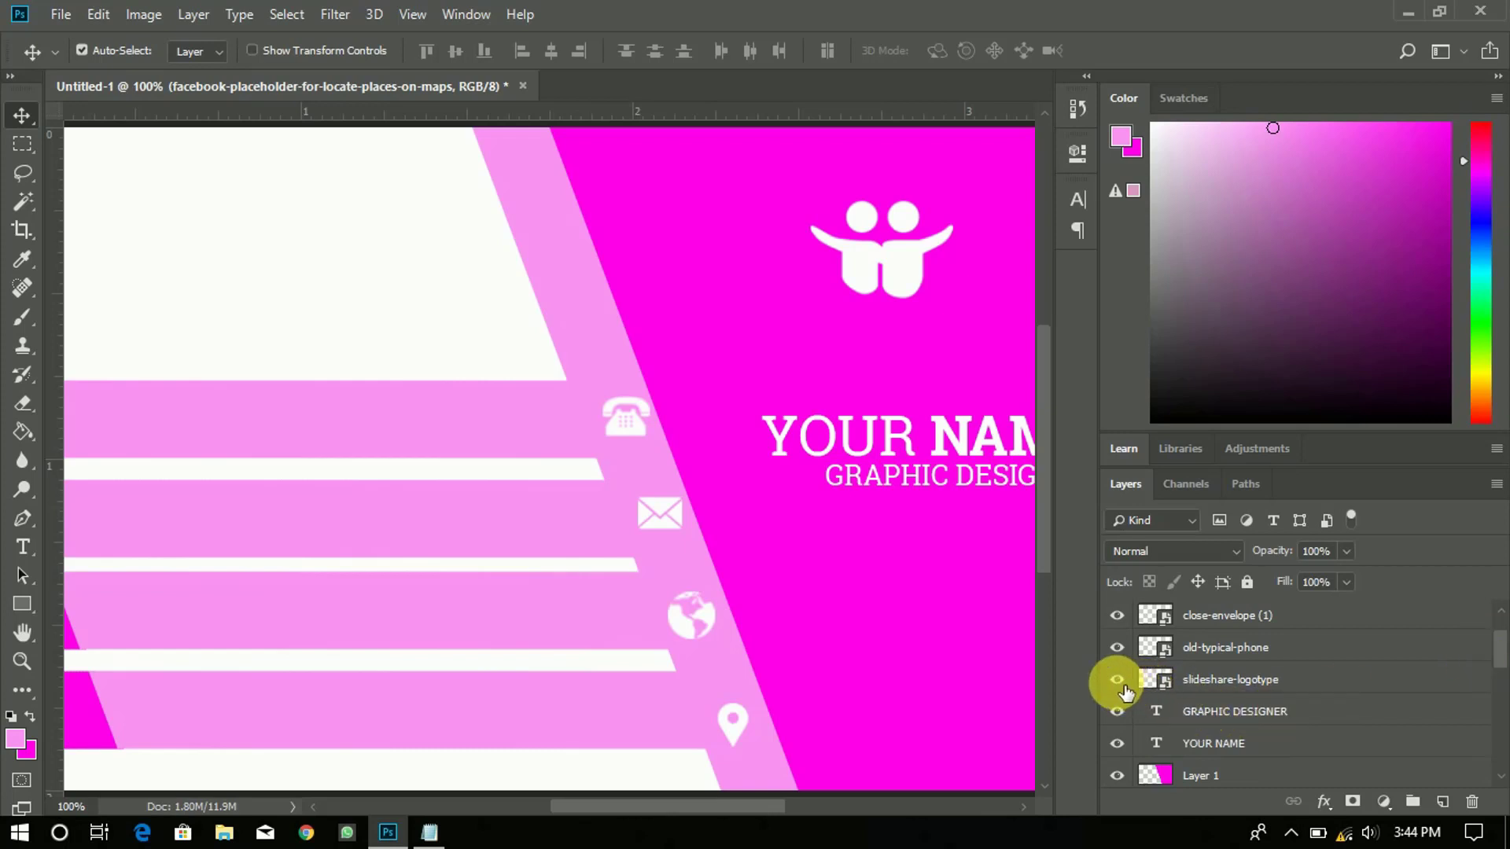
Step: Centre the phone icon vertically on the first pink bar, Layer 2 copy
left_click(1120, 682)
left_click(1118, 681)
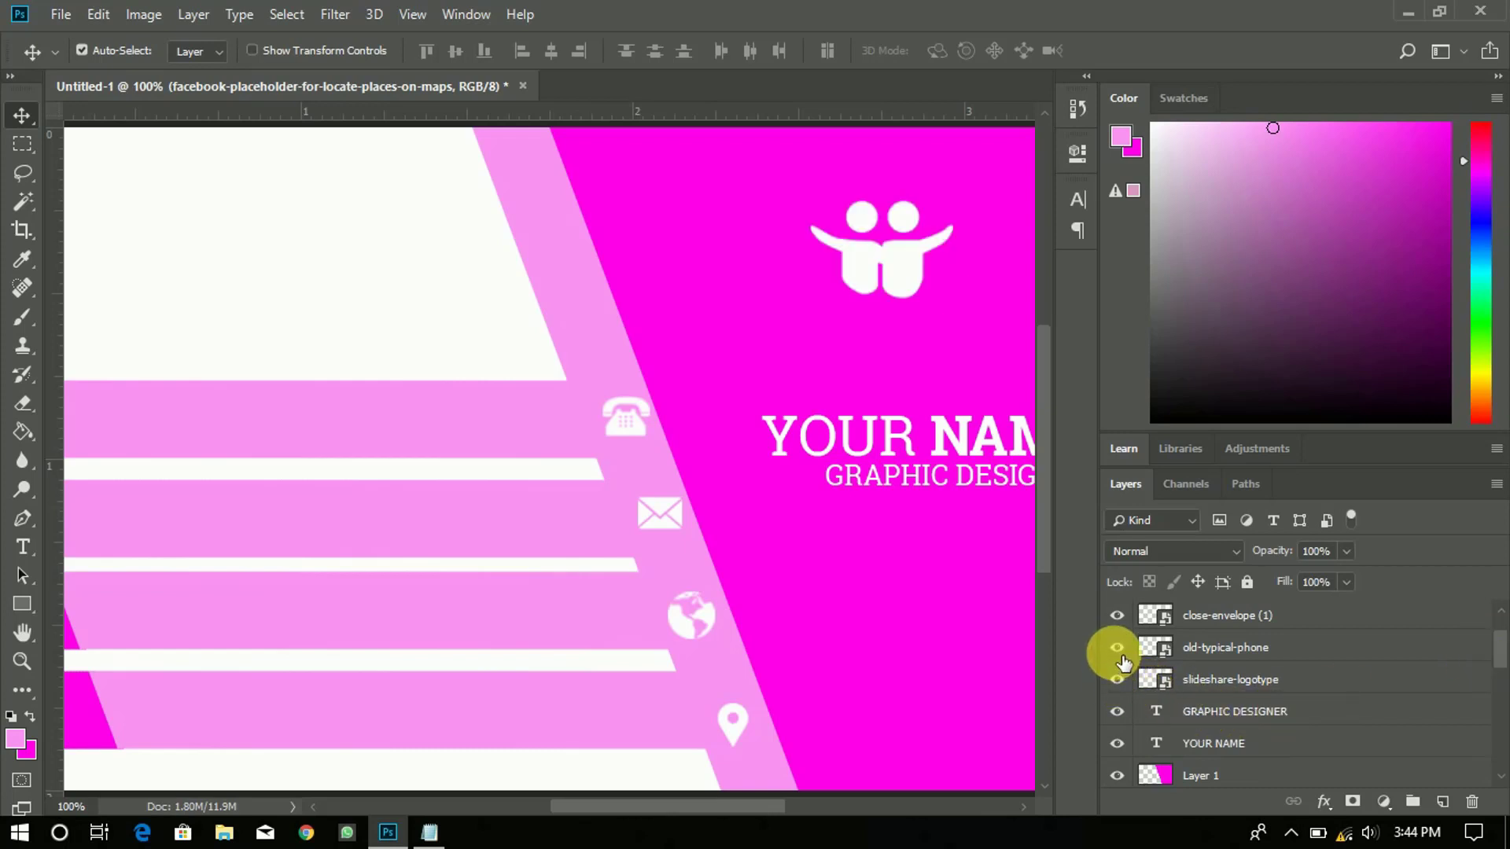
left_click(1117, 647)
left_click(1117, 647)
left_click(1223, 649)
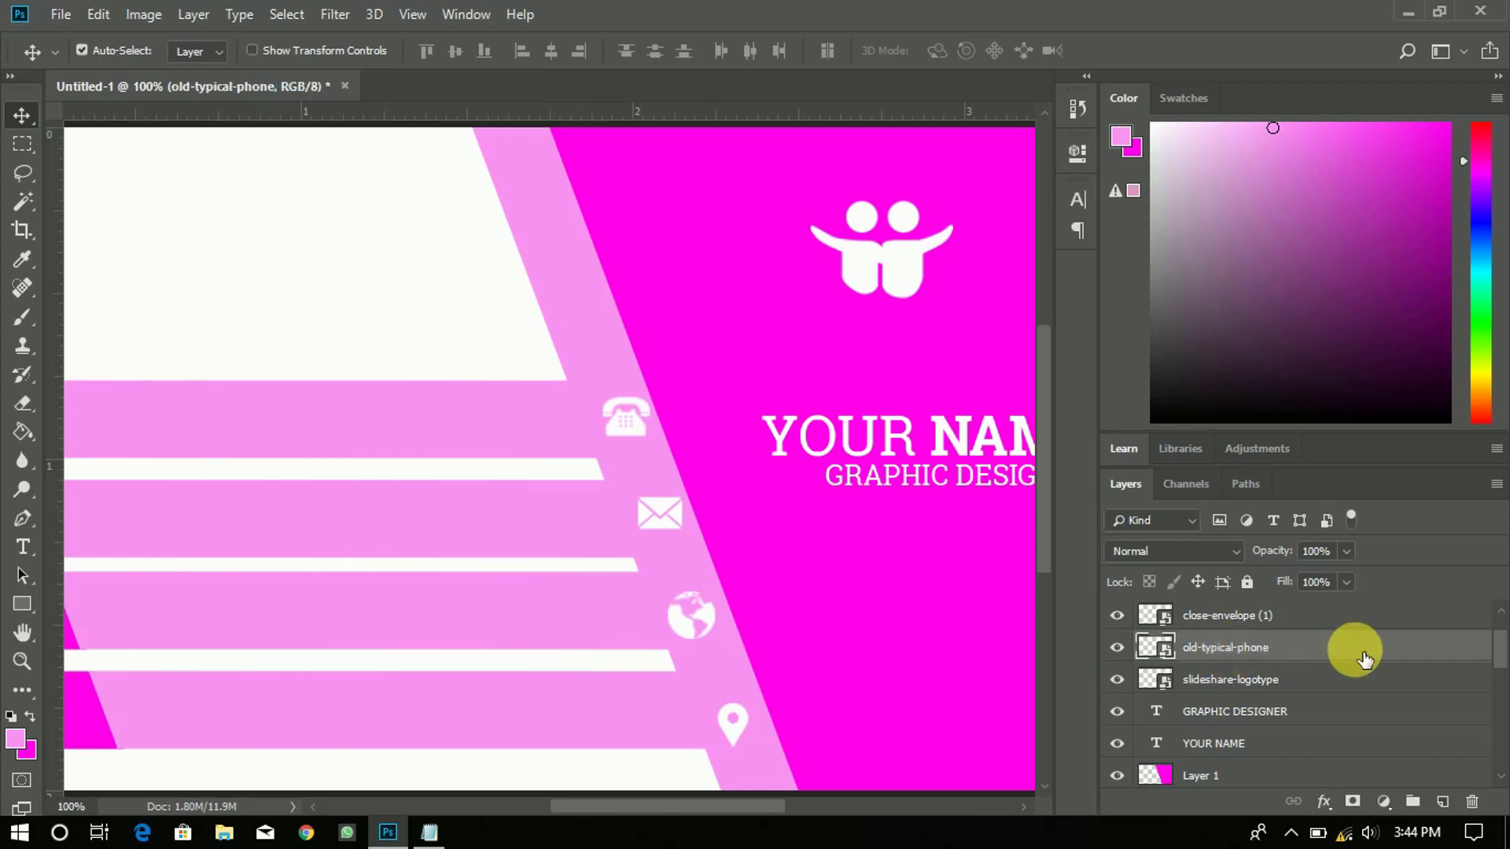
left_click_drag(1502, 668, 1501, 760)
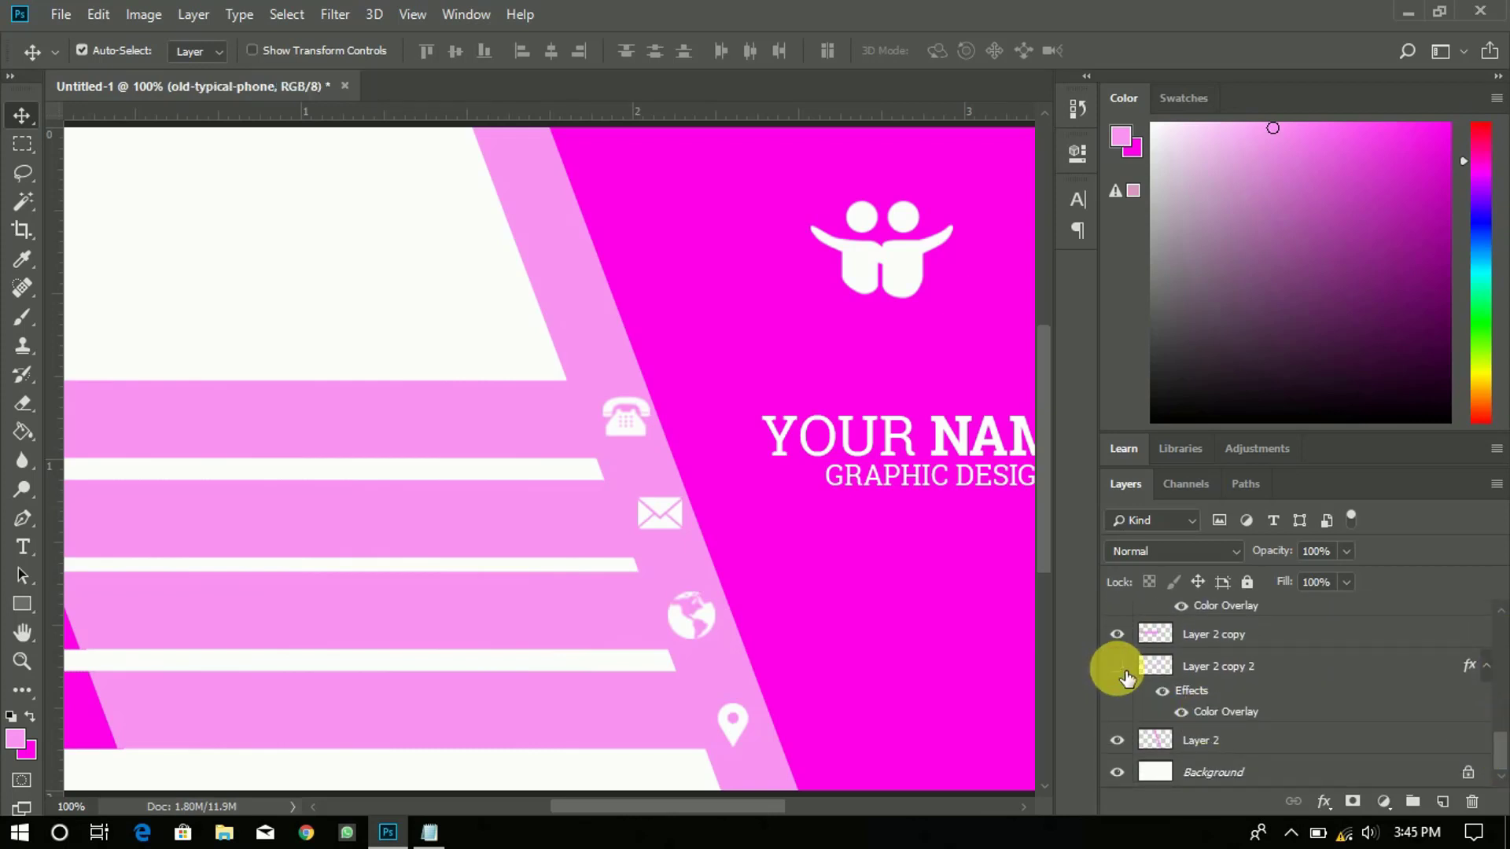
left_click(1123, 641)
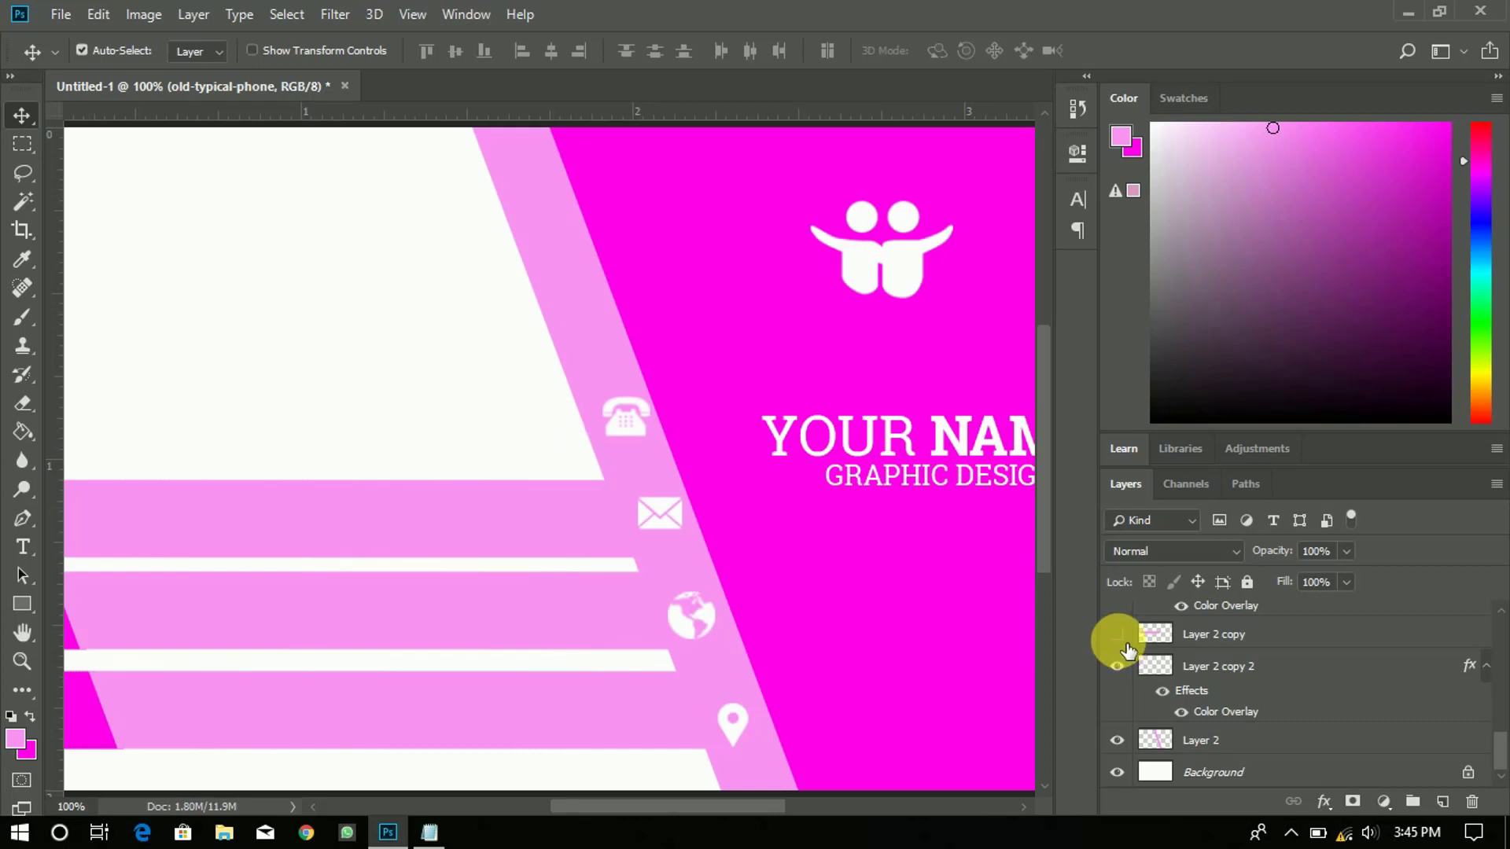
left_click(1117, 634)
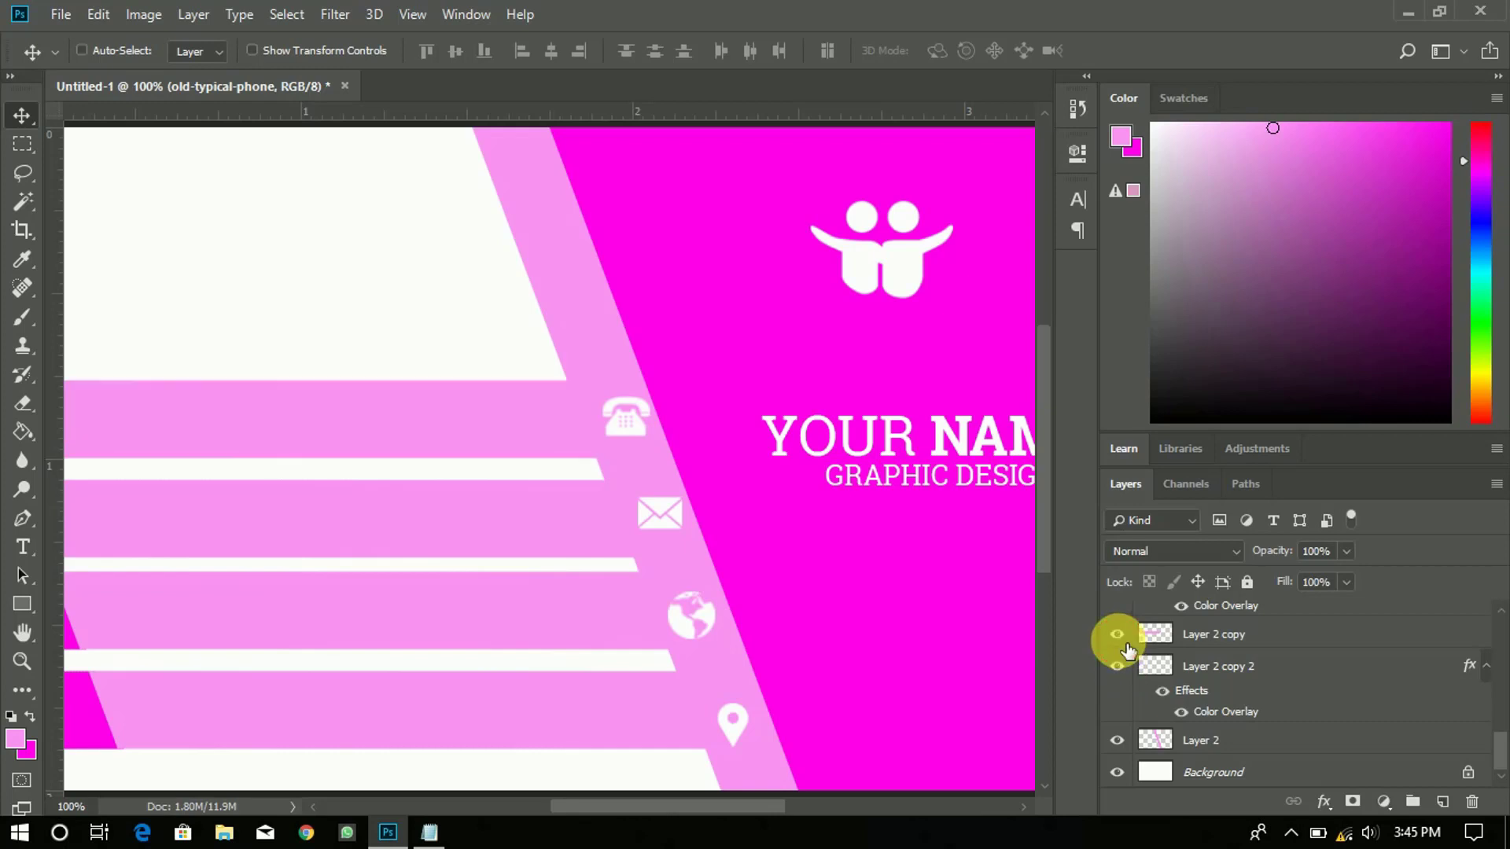
left_click(1212, 644)
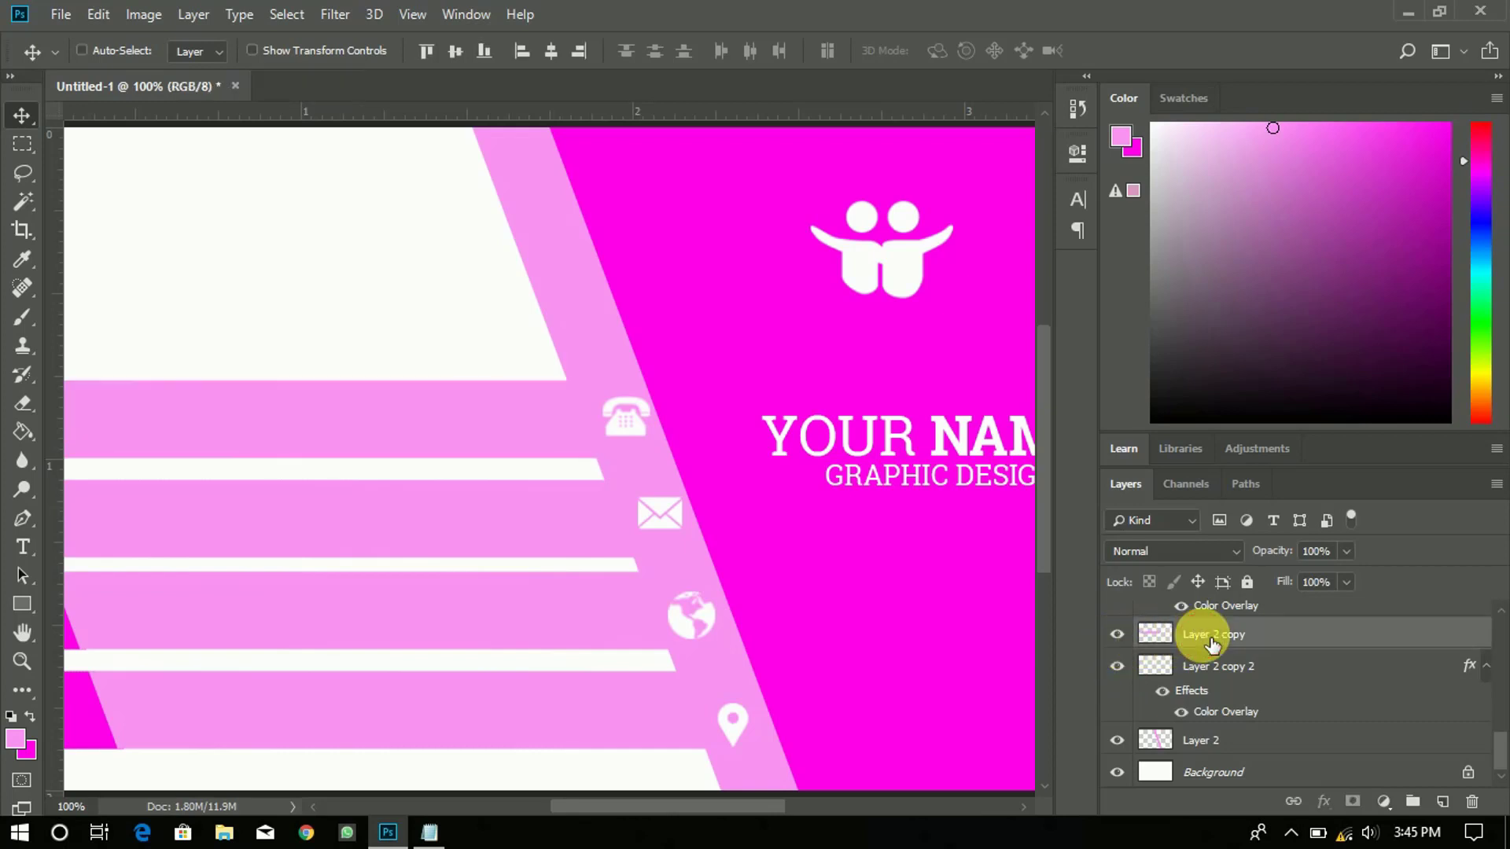
left_click(454, 52)
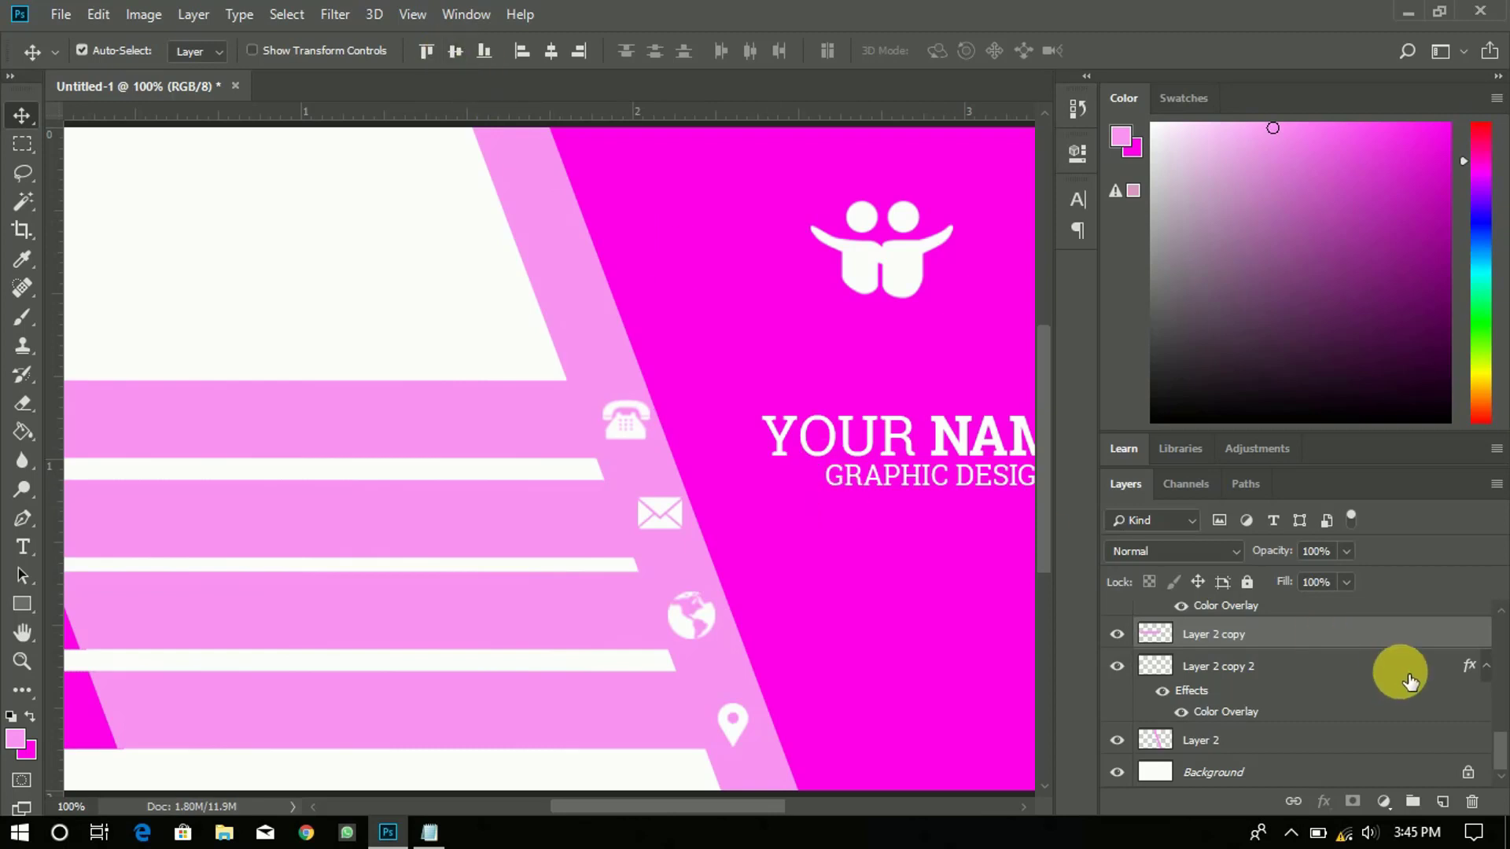
Step: Centre the envelope icon vertically on the second pink bar, Layer 2 copy 4
left_click_drag(1499, 740, 1499, 709)
left_click(1119, 677)
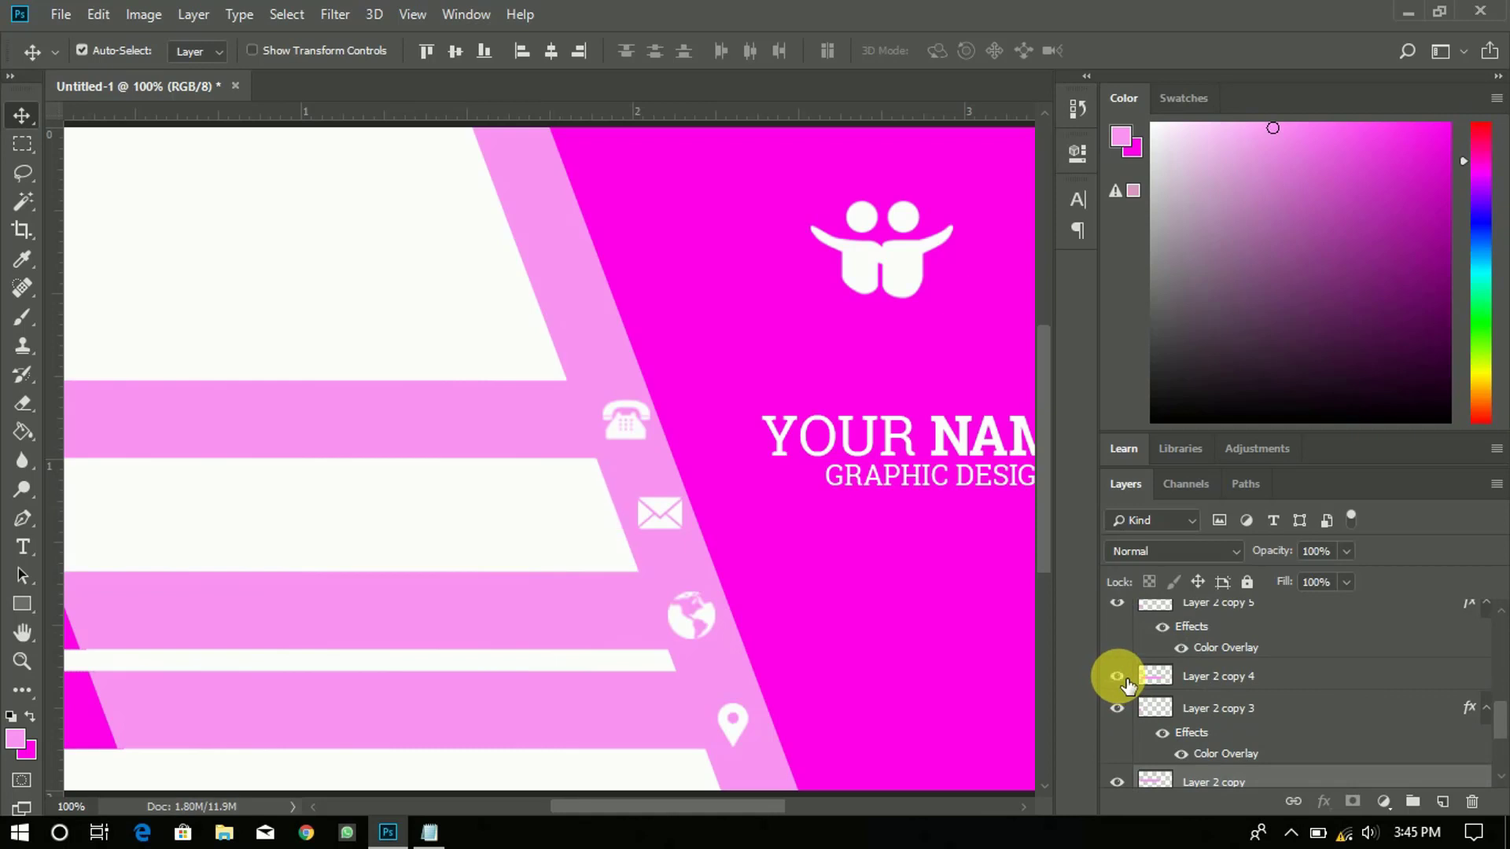
left_click(1223, 683)
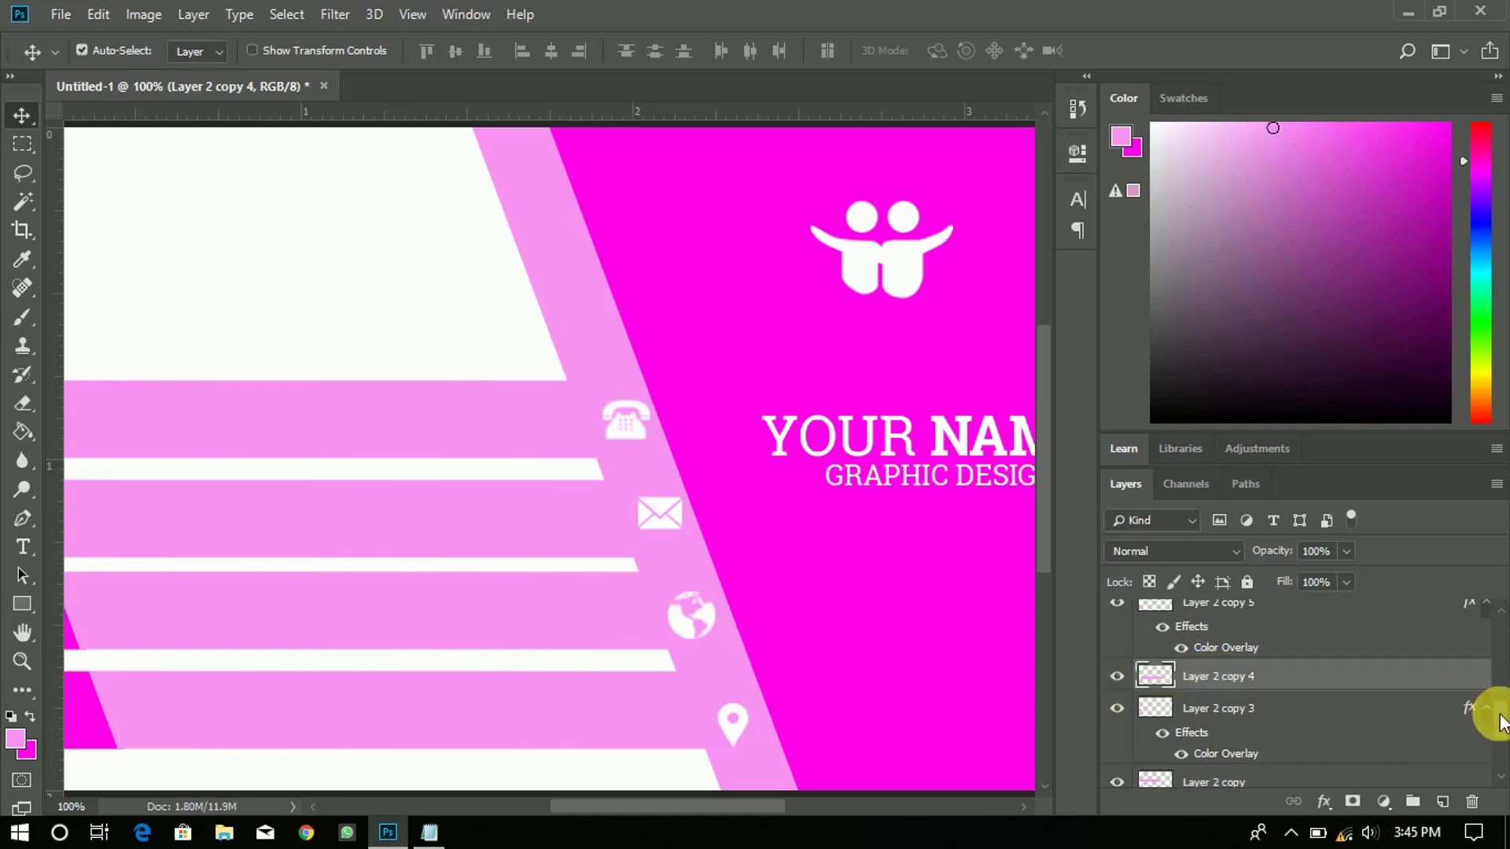
left_click_drag(1494, 711, 1502, 610)
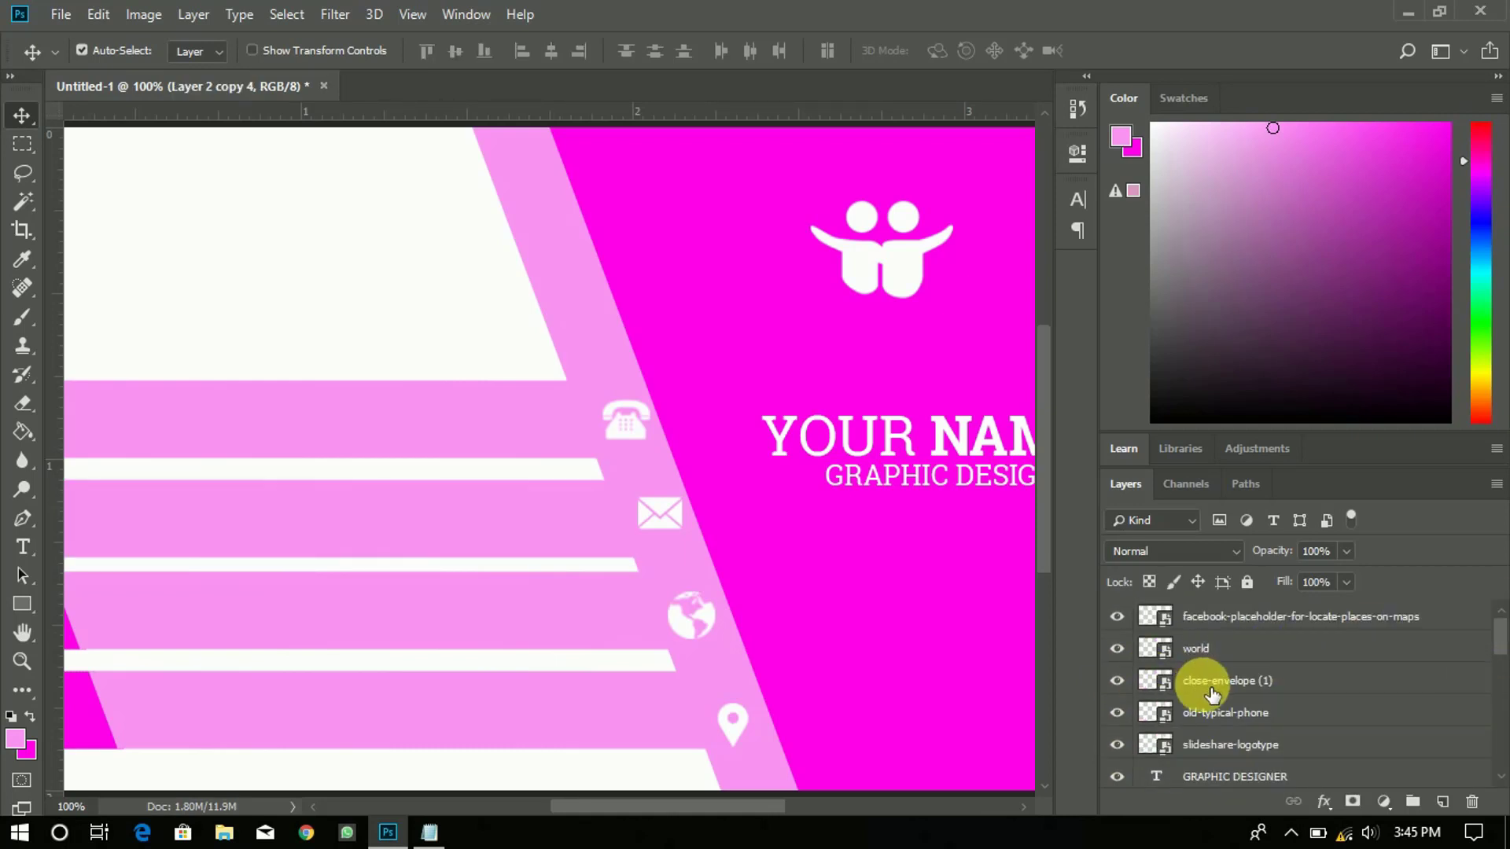
key("ctrl")
left_click(1241, 683, "ctrl")
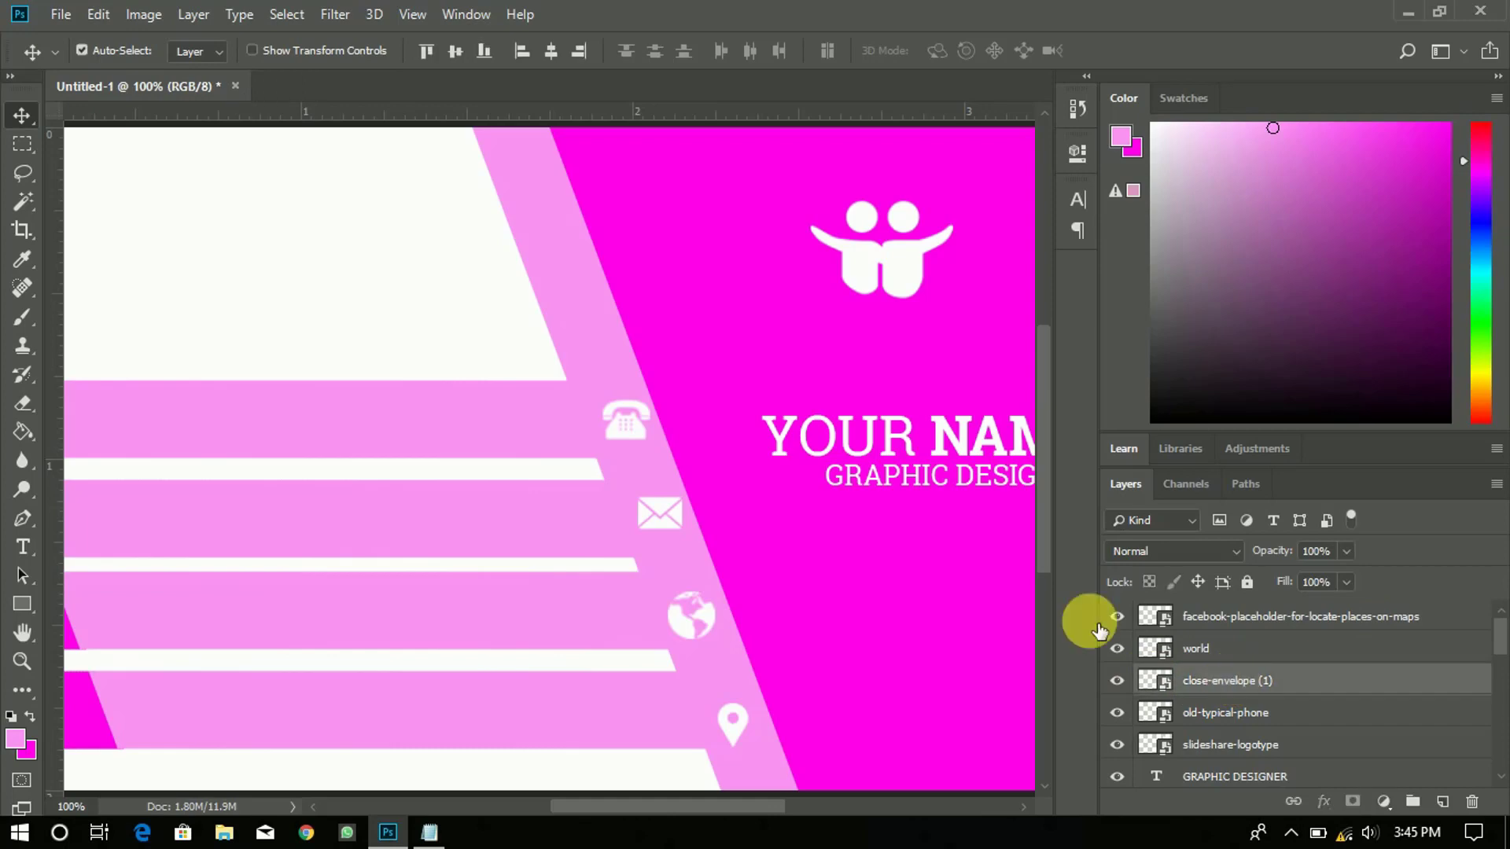
left_click(456, 52)
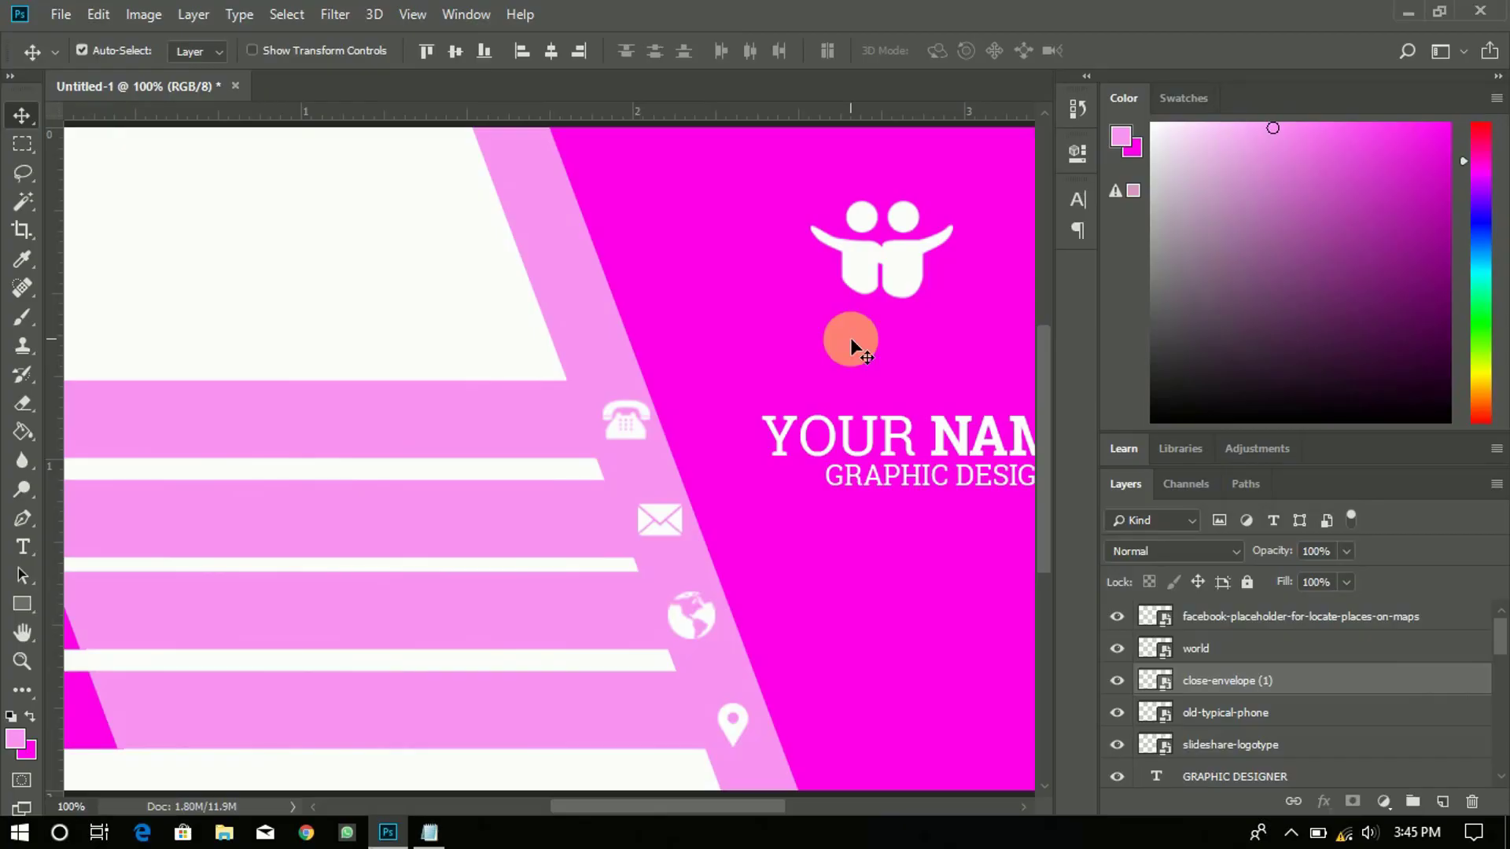
Step: Centre the world icon vertically on the third pink bar, Layer 2 copy 6
left_click(1237, 657)
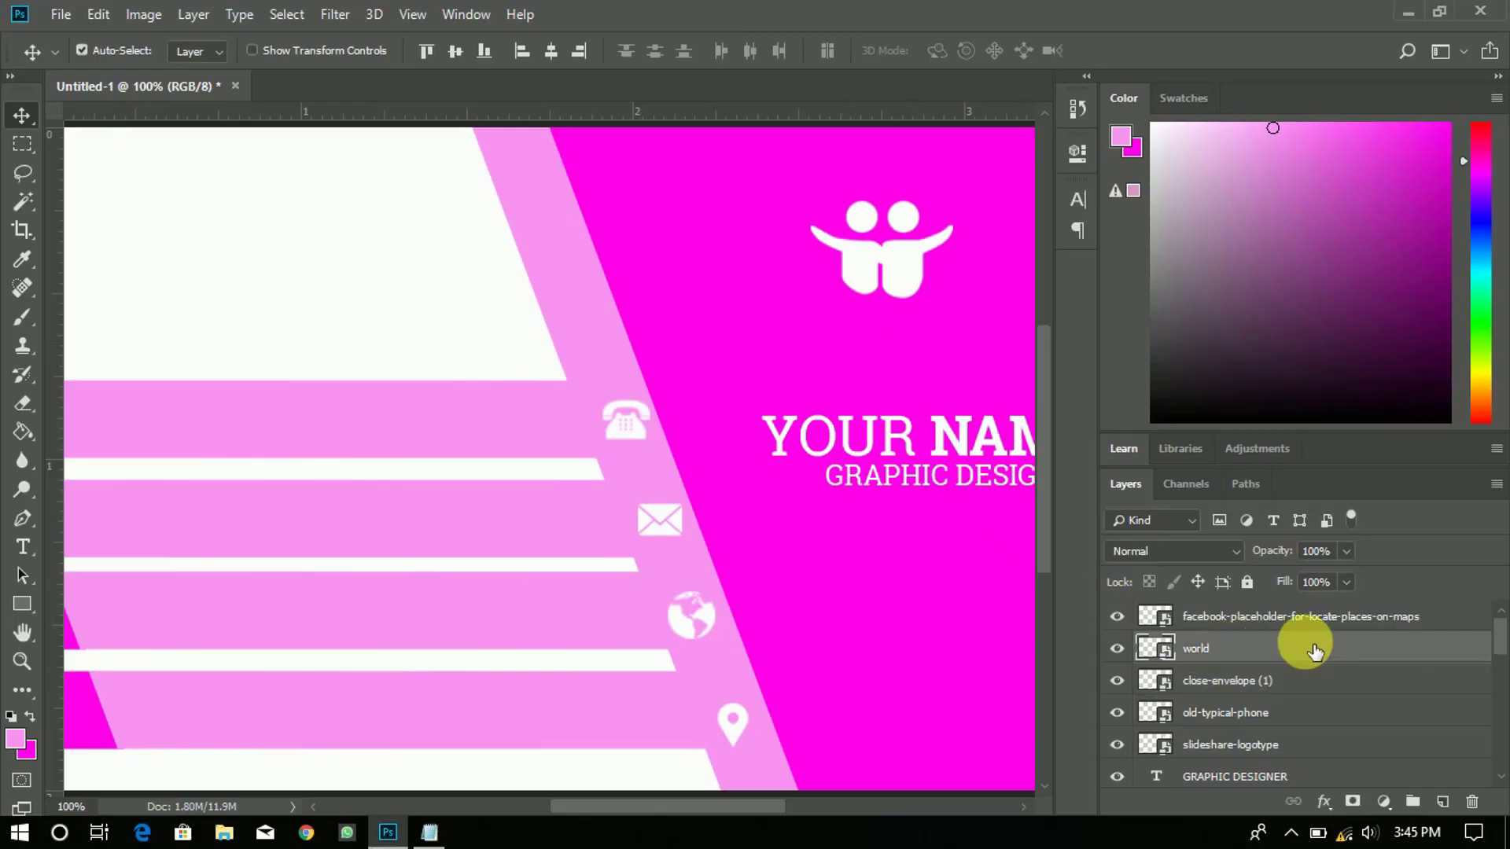
left_click_drag(1501, 643, 1505, 743)
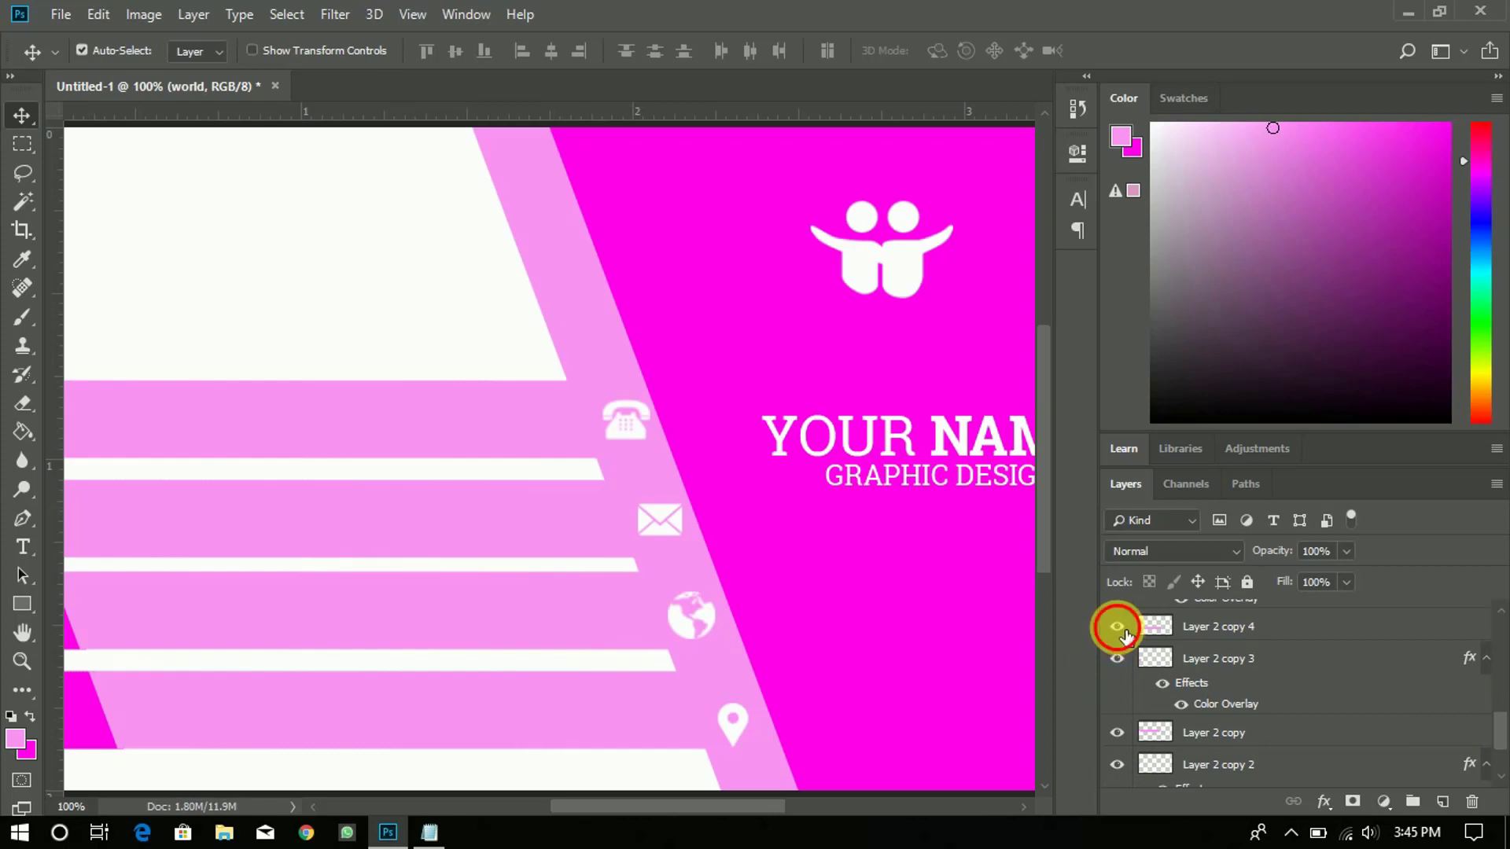
left_click(1121, 629)
left_click(1120, 629)
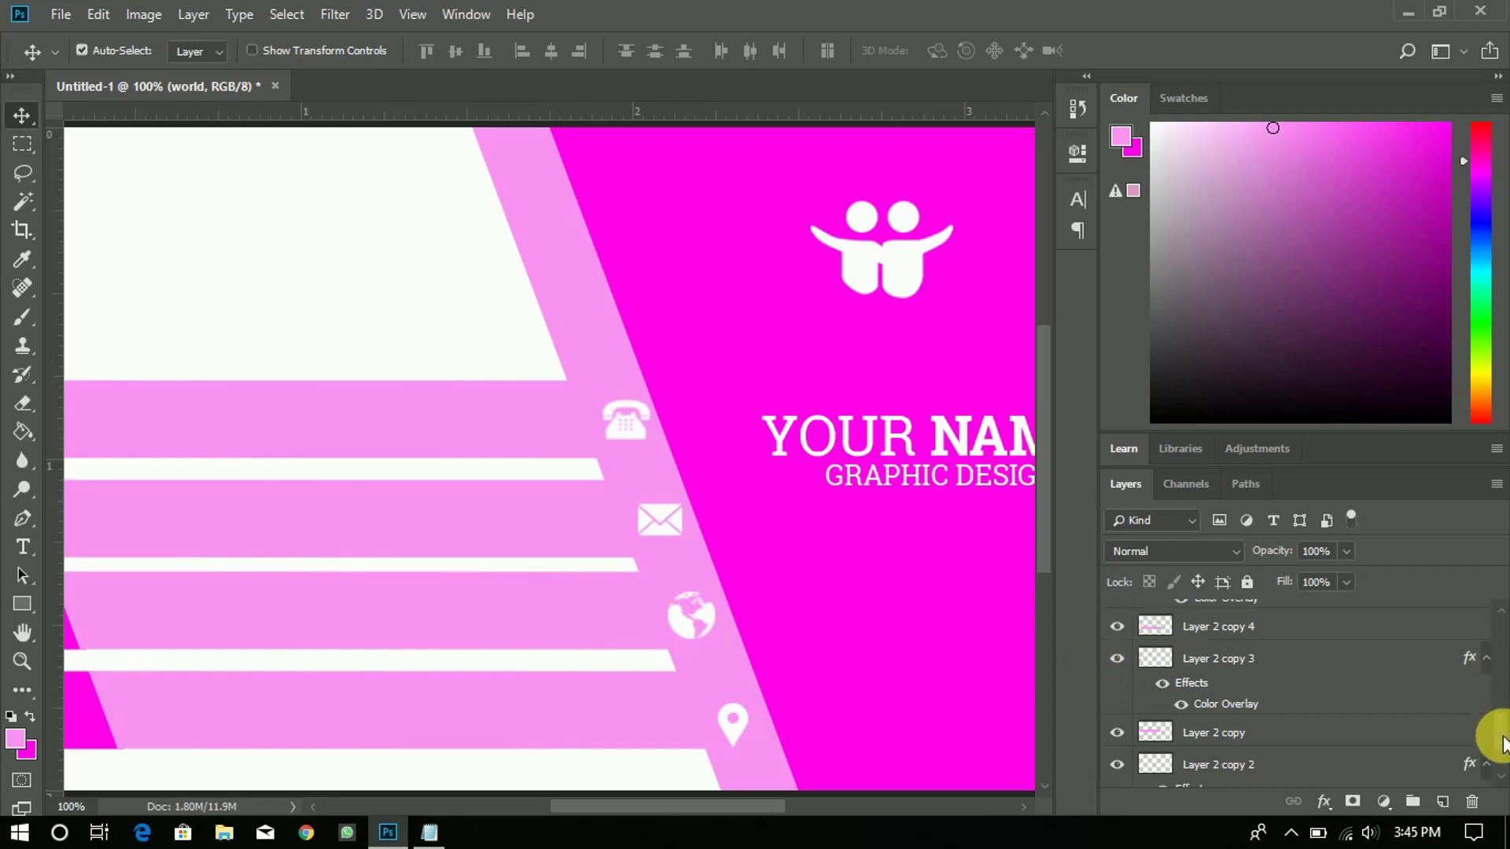
scroll(1499, 720, "up", 3)
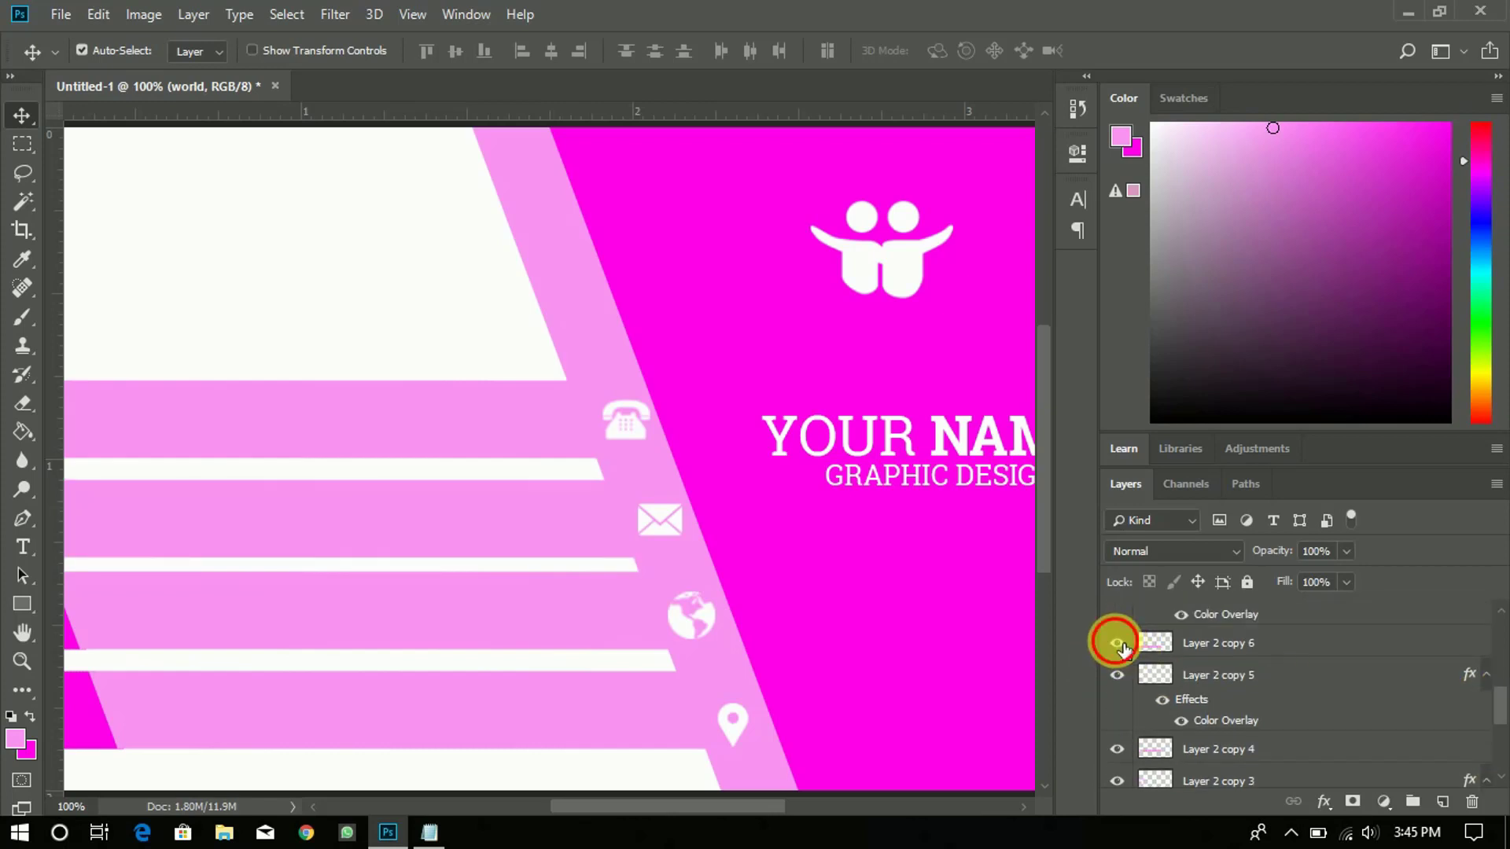
left_click(1117, 643)
left_click(1117, 643)
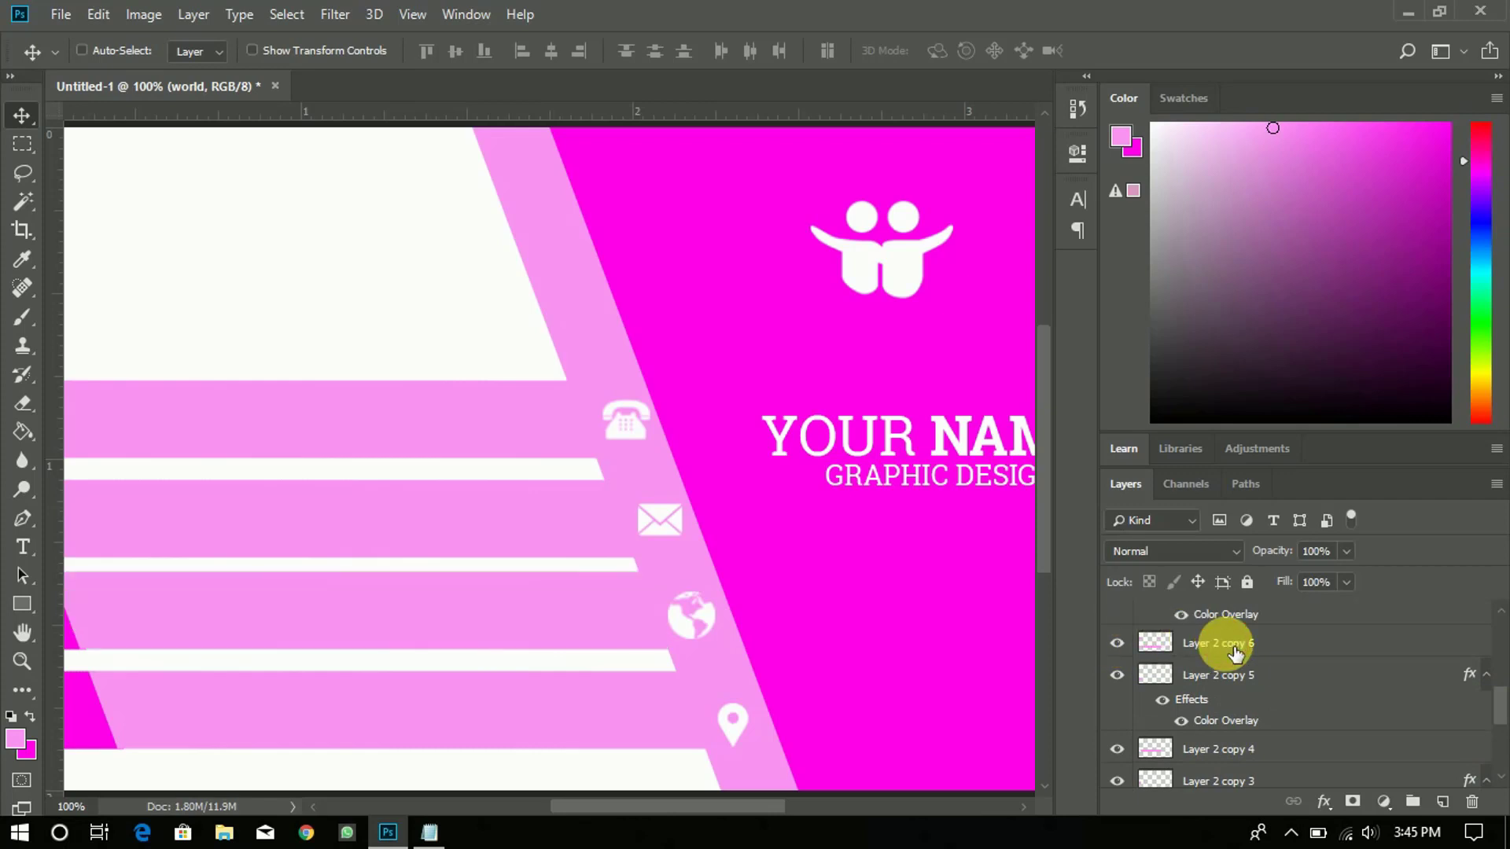
left_click(1235, 652, "ctrl")
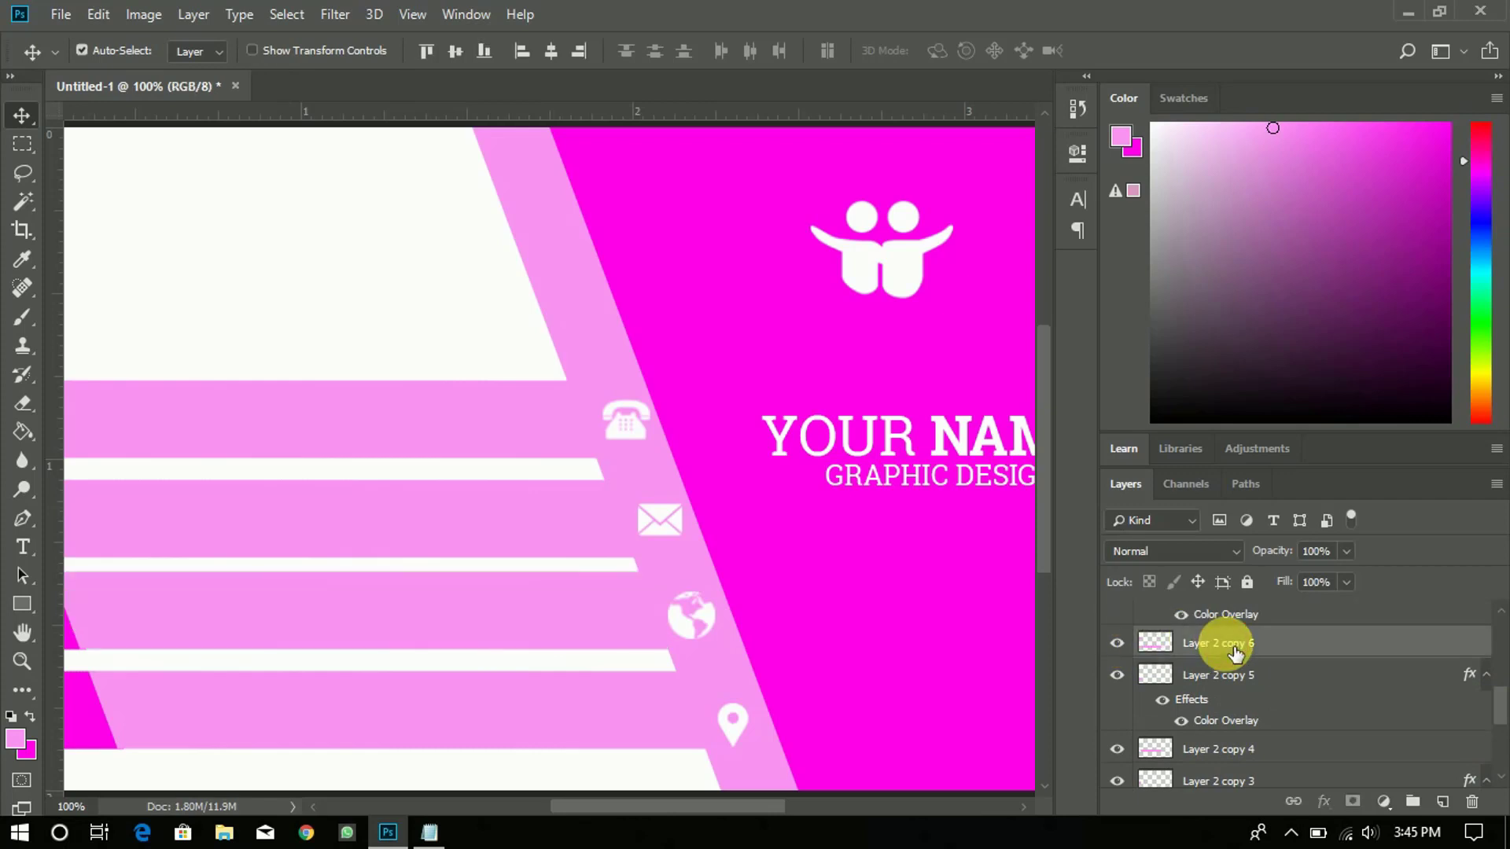
left_click(458, 49)
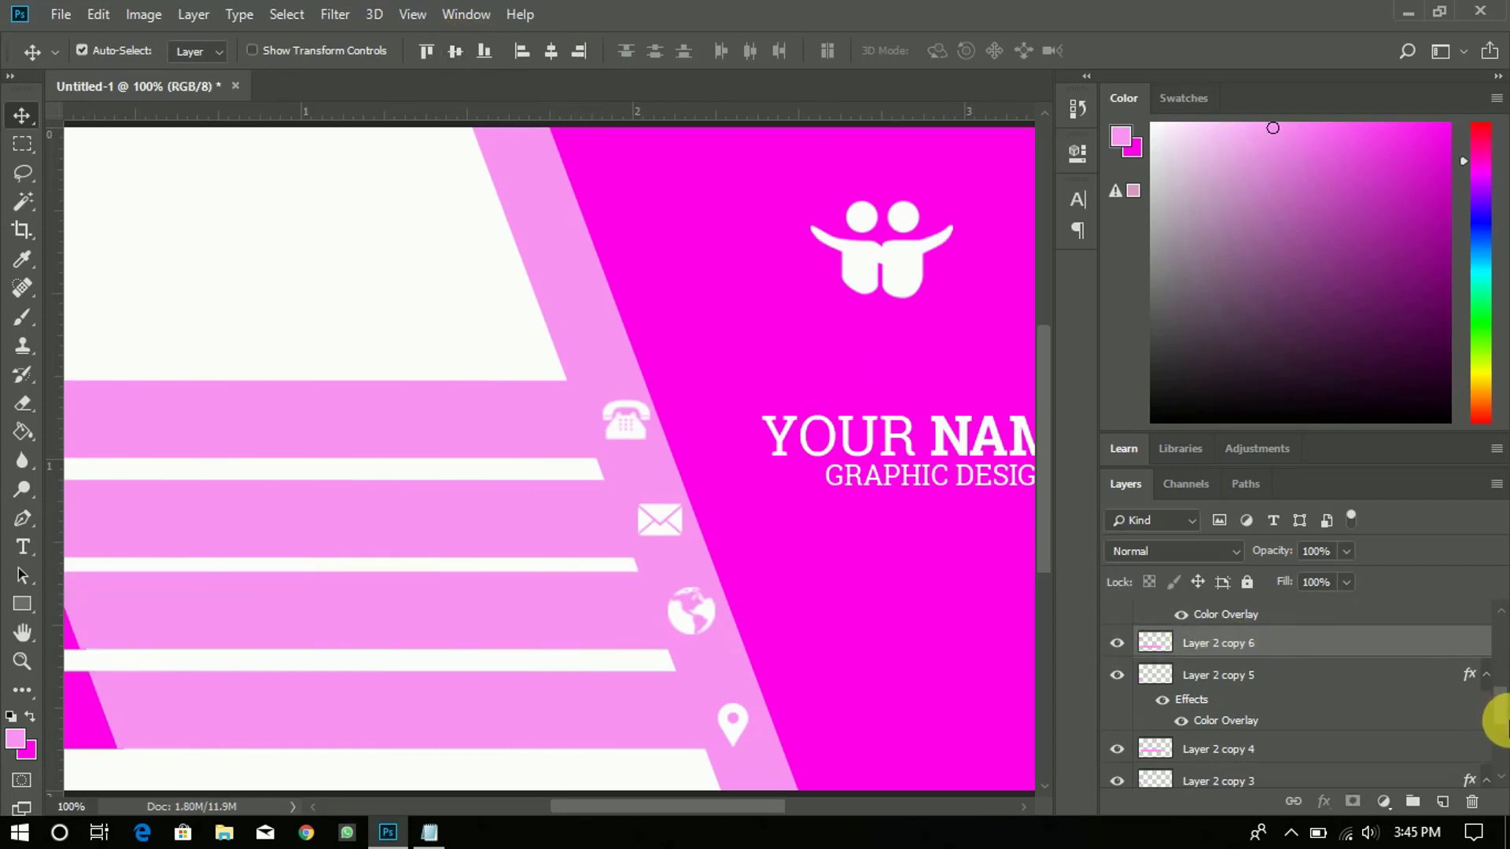
Step: Centre the map-pin icon vertically on the fourth pink bar
left_click_drag(1502, 702, 1504, 619)
left_click(1341, 696)
left_click(1209, 619, "ctrl")
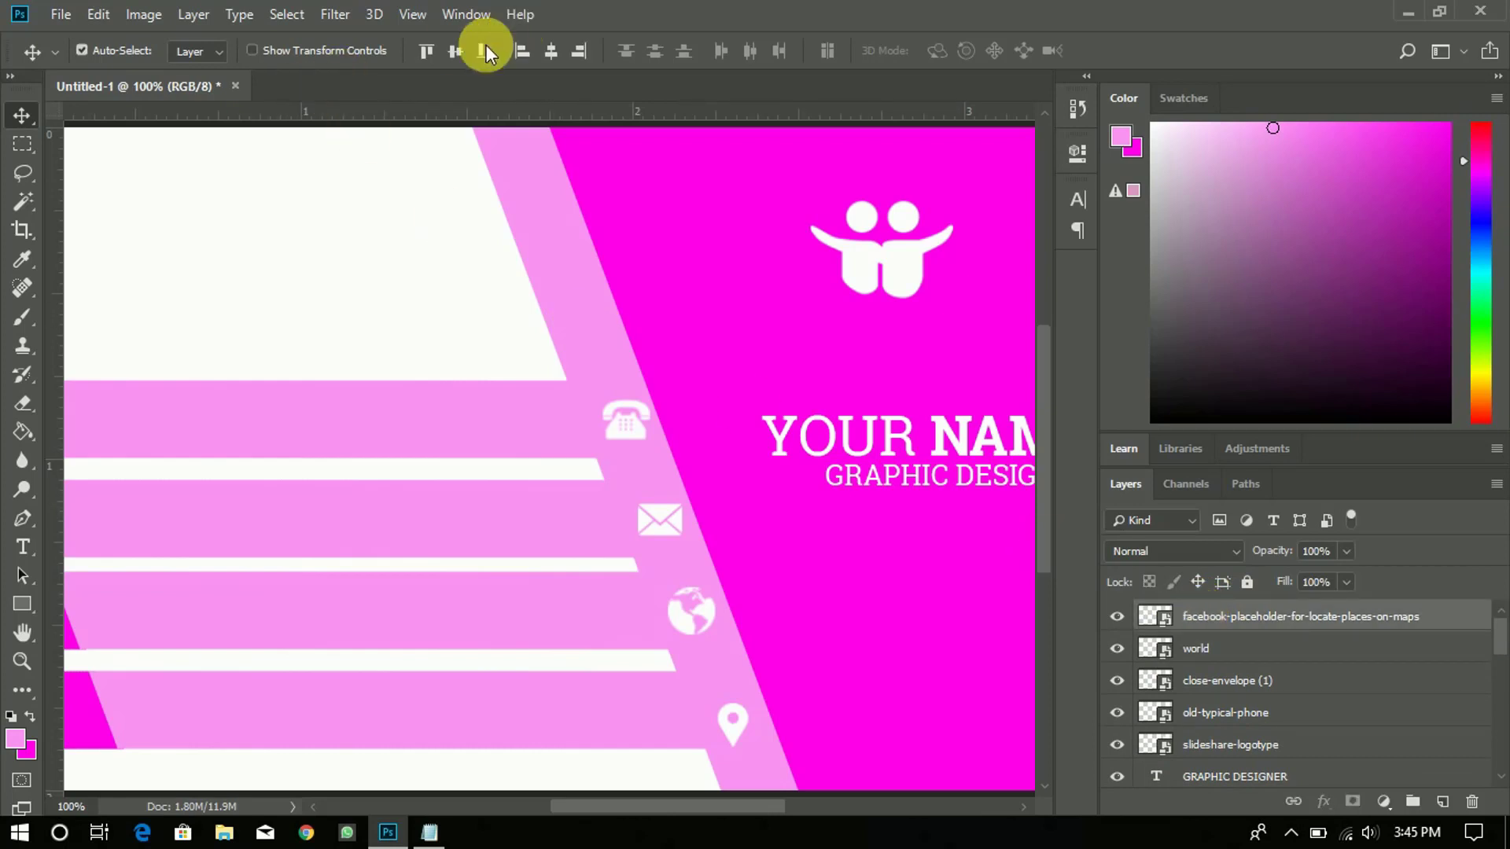
left_click(458, 52)
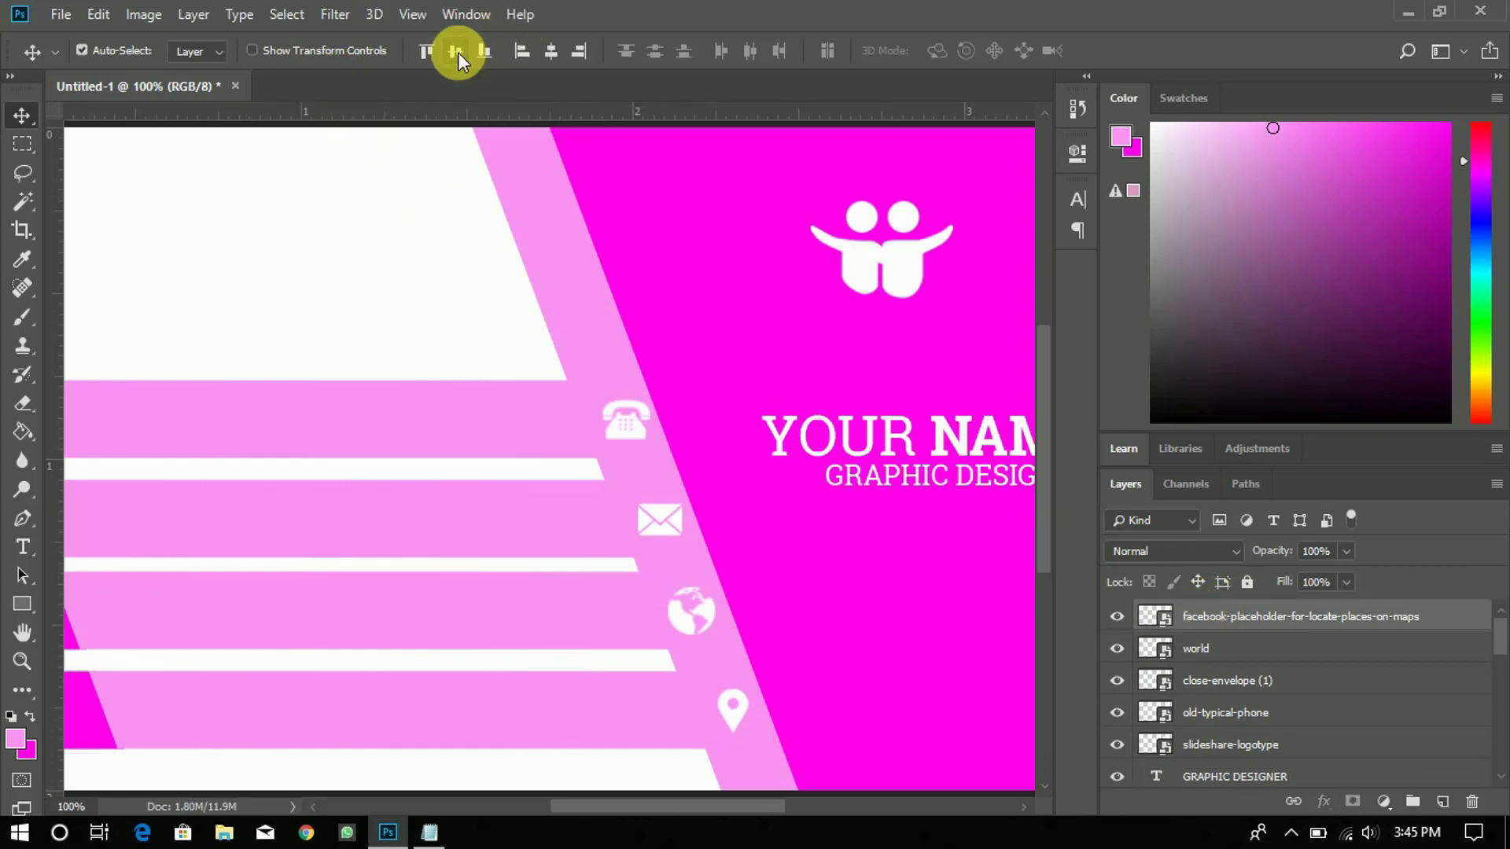
Step: Align the left edges of the phone, envelope, world and map-pin icons
left_click(1279, 663)
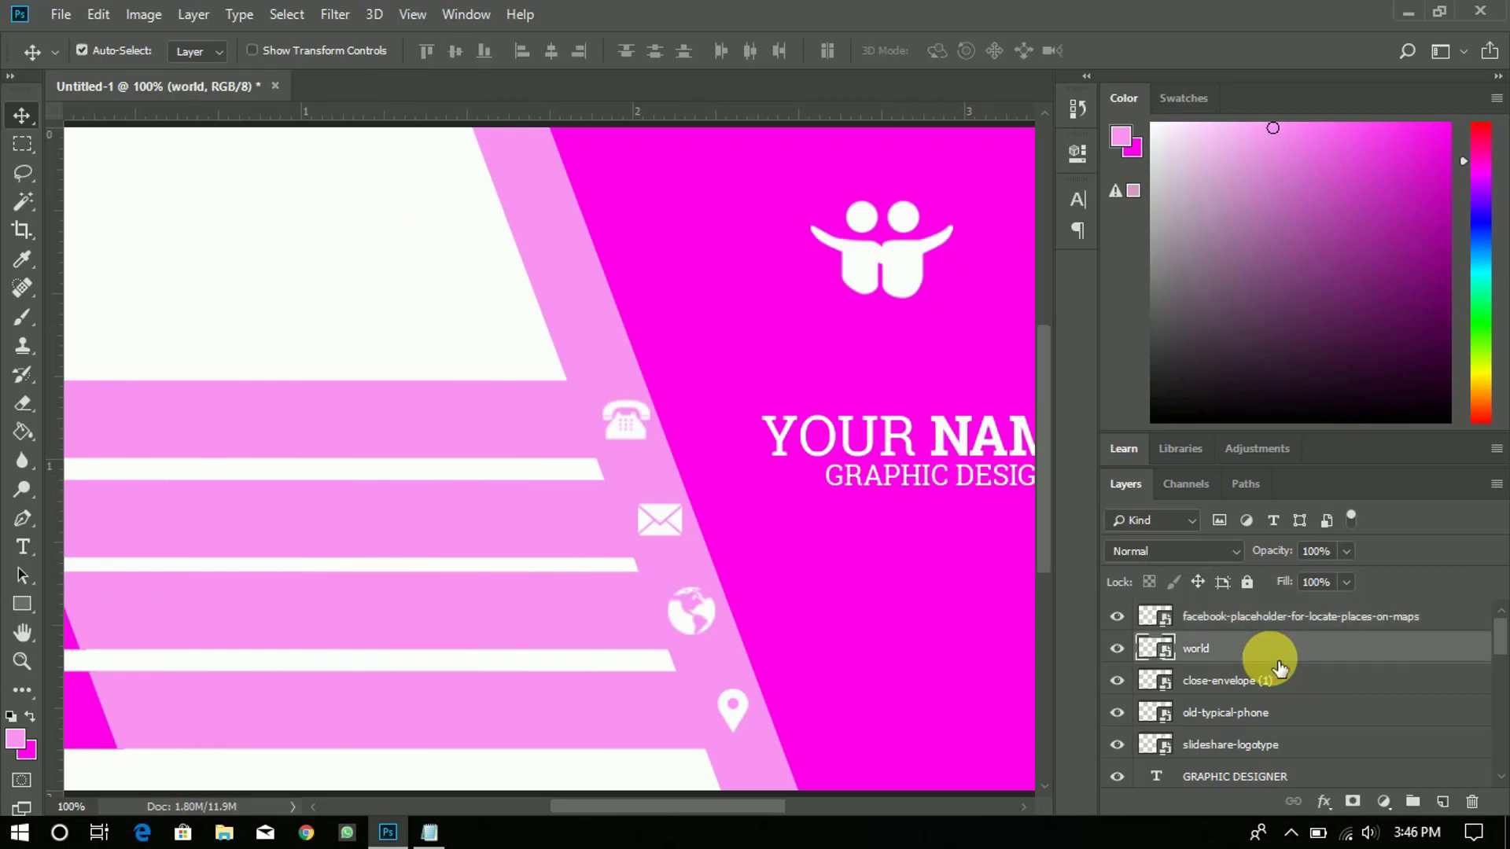
left_click(1249, 620, "shift")
left_click(1252, 708, "shift")
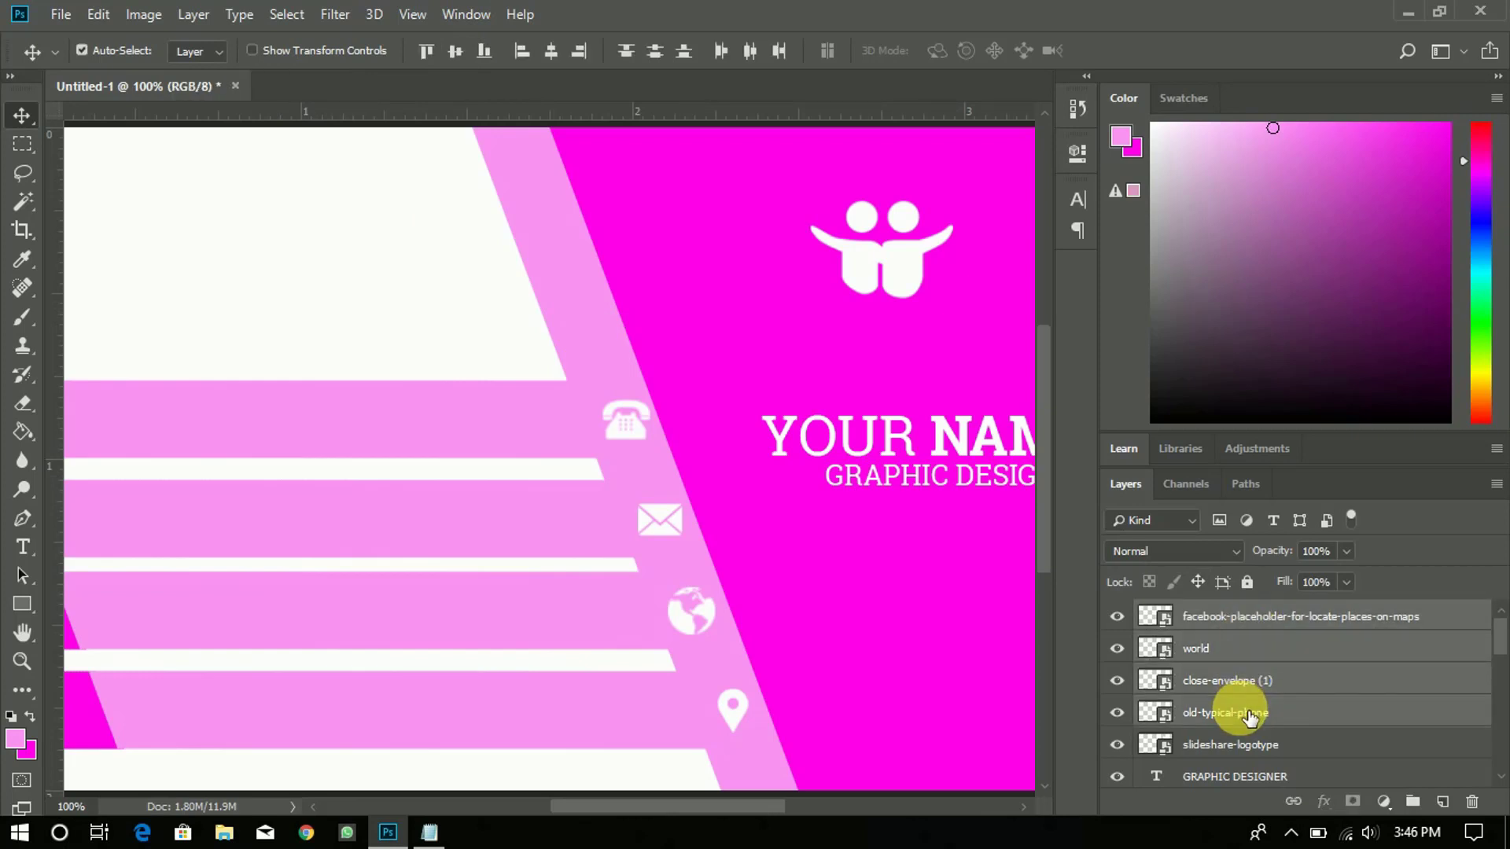
left_click(510, 55)
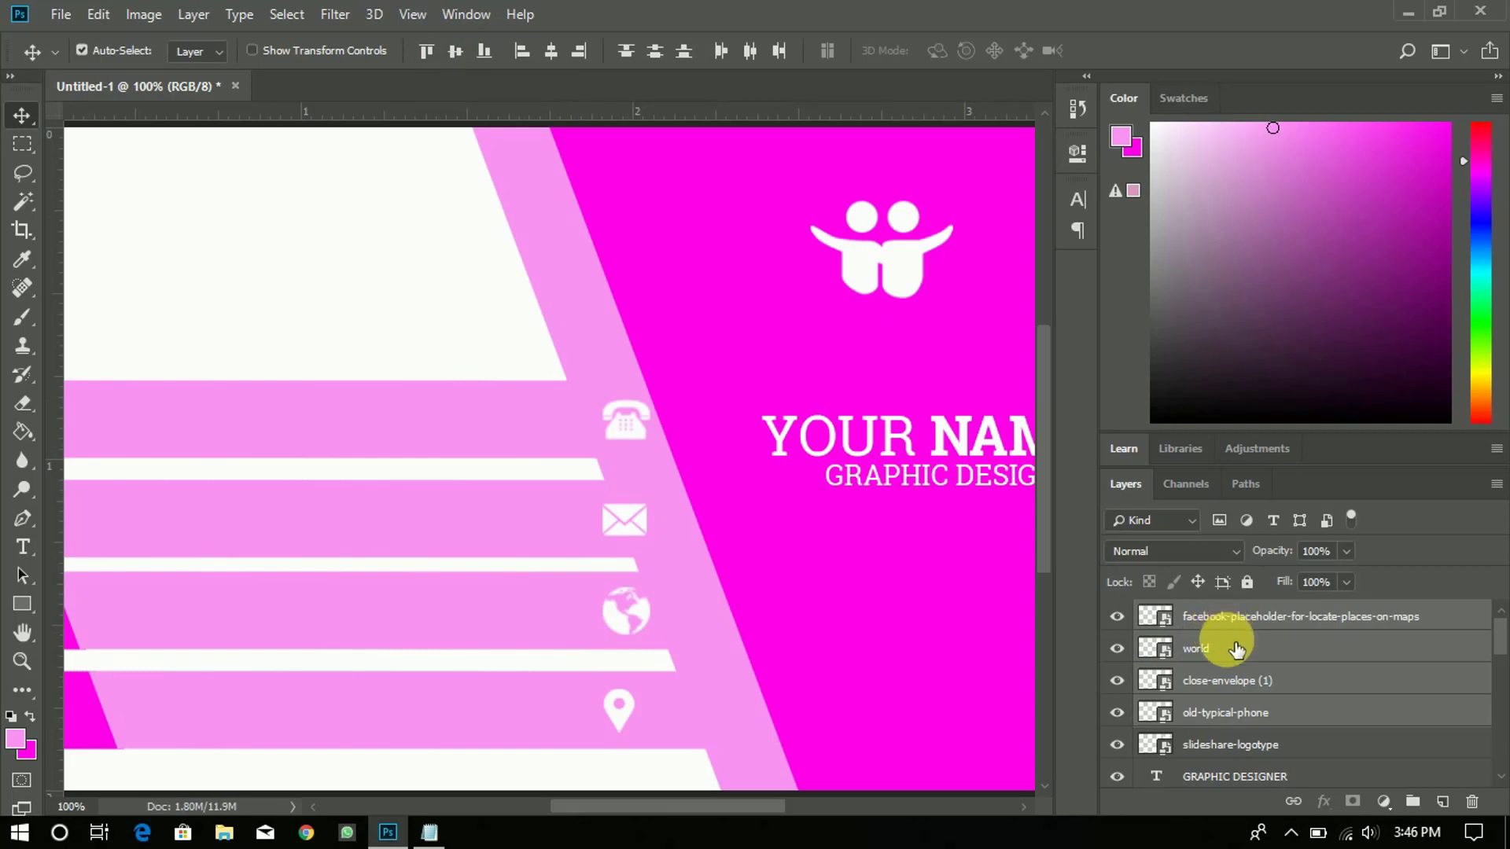
Step: Nudge the envelope icon right, back onto the slanted pink strip at the end of the second bar
left_click(1227, 696)
key("Right")
key("Right")
key("Right")
key("Right")
key("Right")
key("Right")
key("Right")
key("Right")
key("Right")
key("Right")
key("Right")
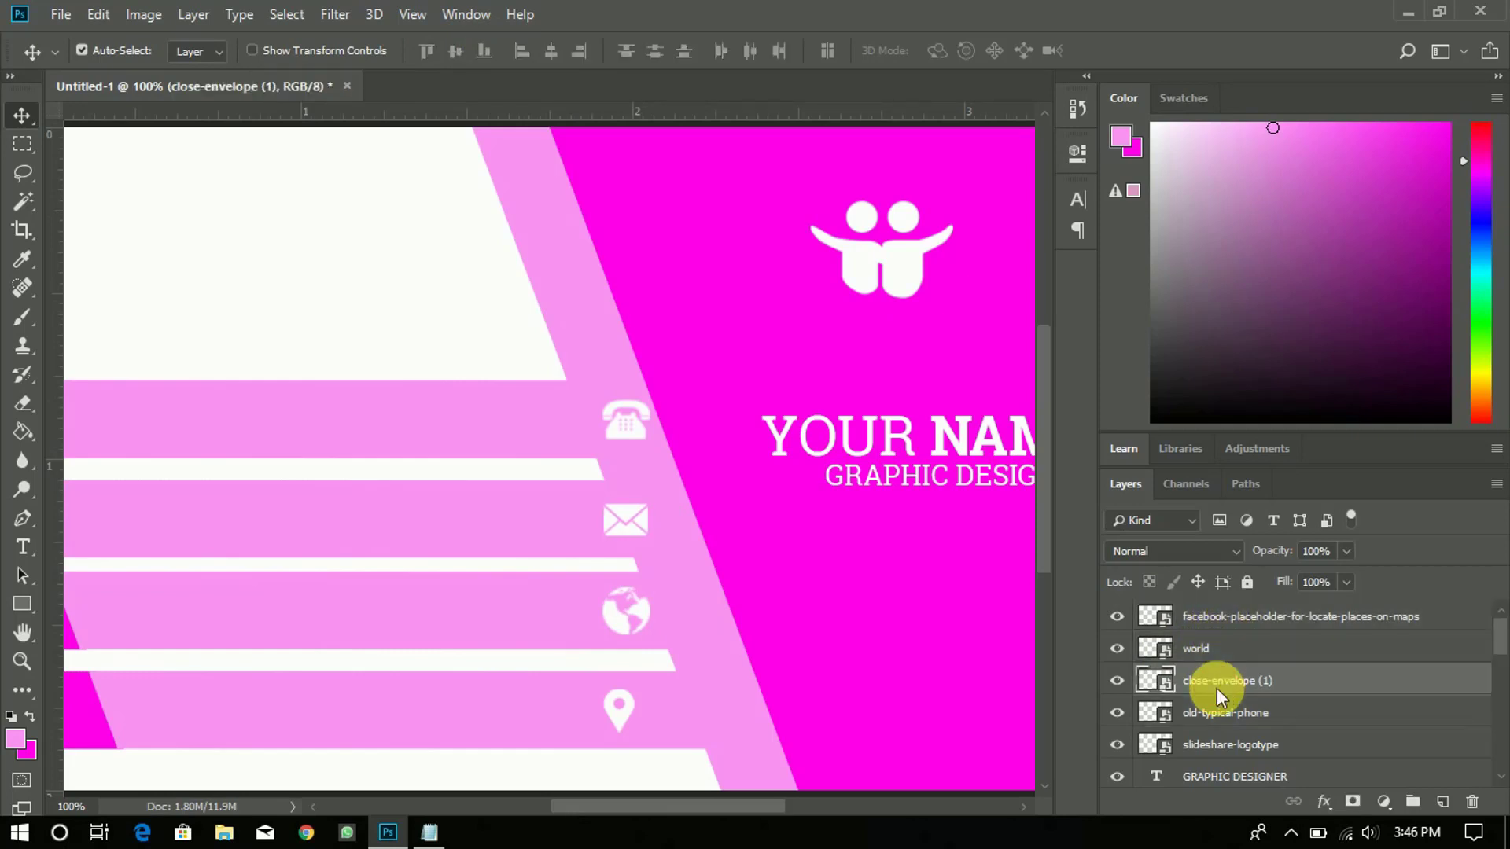
key("Right")
key("Right")
key("Right")
key("Right")
key("Right")
key("Right")
key("Right")
key("Right")
key("Right")
key("Right")
key("Right")
key("Right")
key("Right")
key("Right")
key("Right")
key("Right")
key("Right")
key("Right")
key("Right")
key("Right")
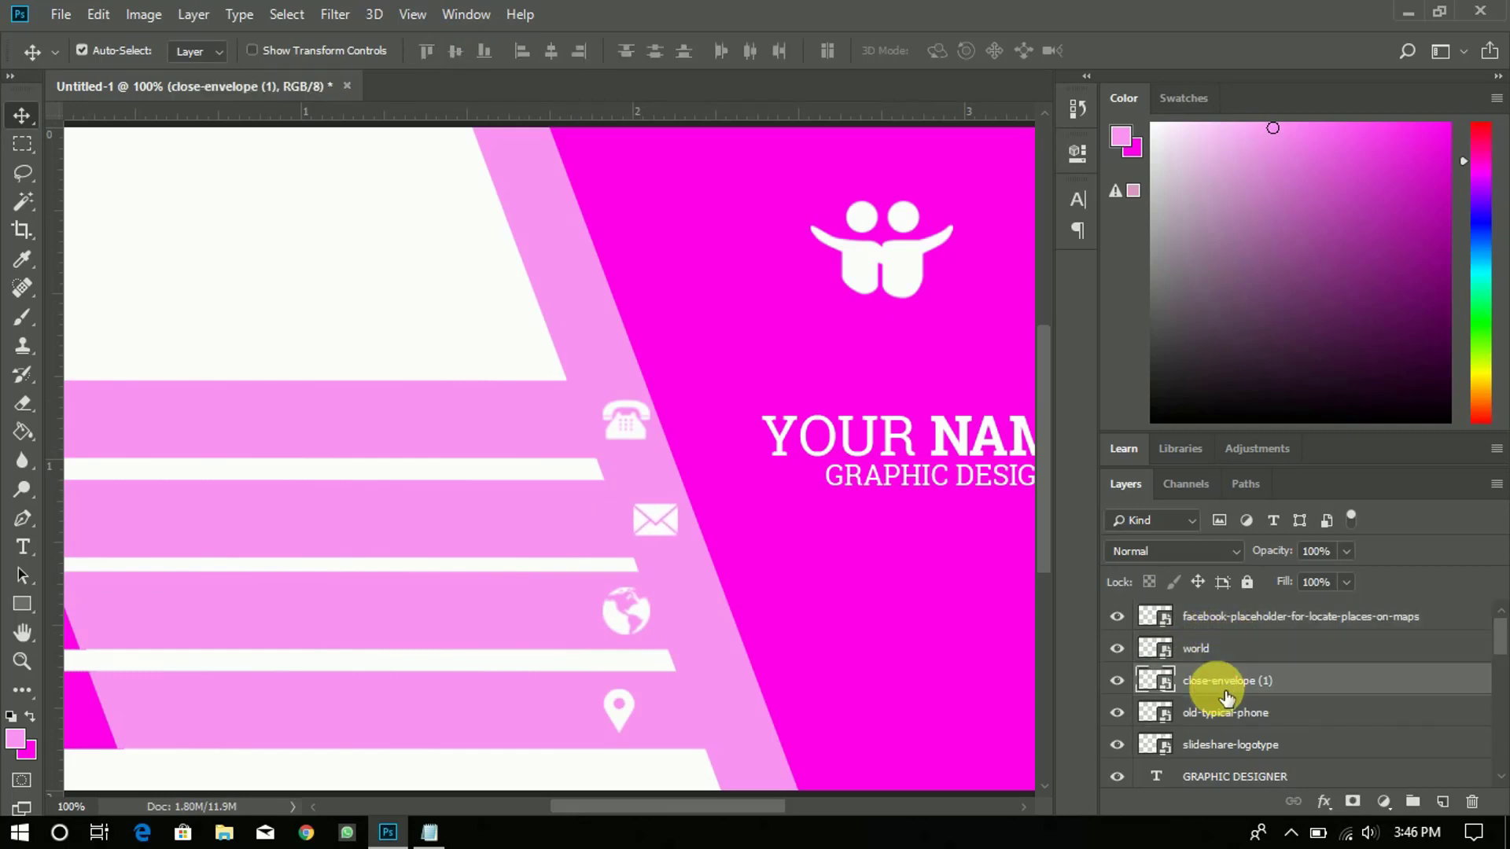
Step: Nudge the world icon right, onto the slanted pink strip at the end of the third bar
left_click(1239, 648)
key("Right")
key("Right")
key("Right")
key("Right")
key("Right")
key("Right")
key("Right")
key("Right")
key("Right")
key("Right")
key("Right")
key("Right")
key("Right")
key("Right")
key("Right")
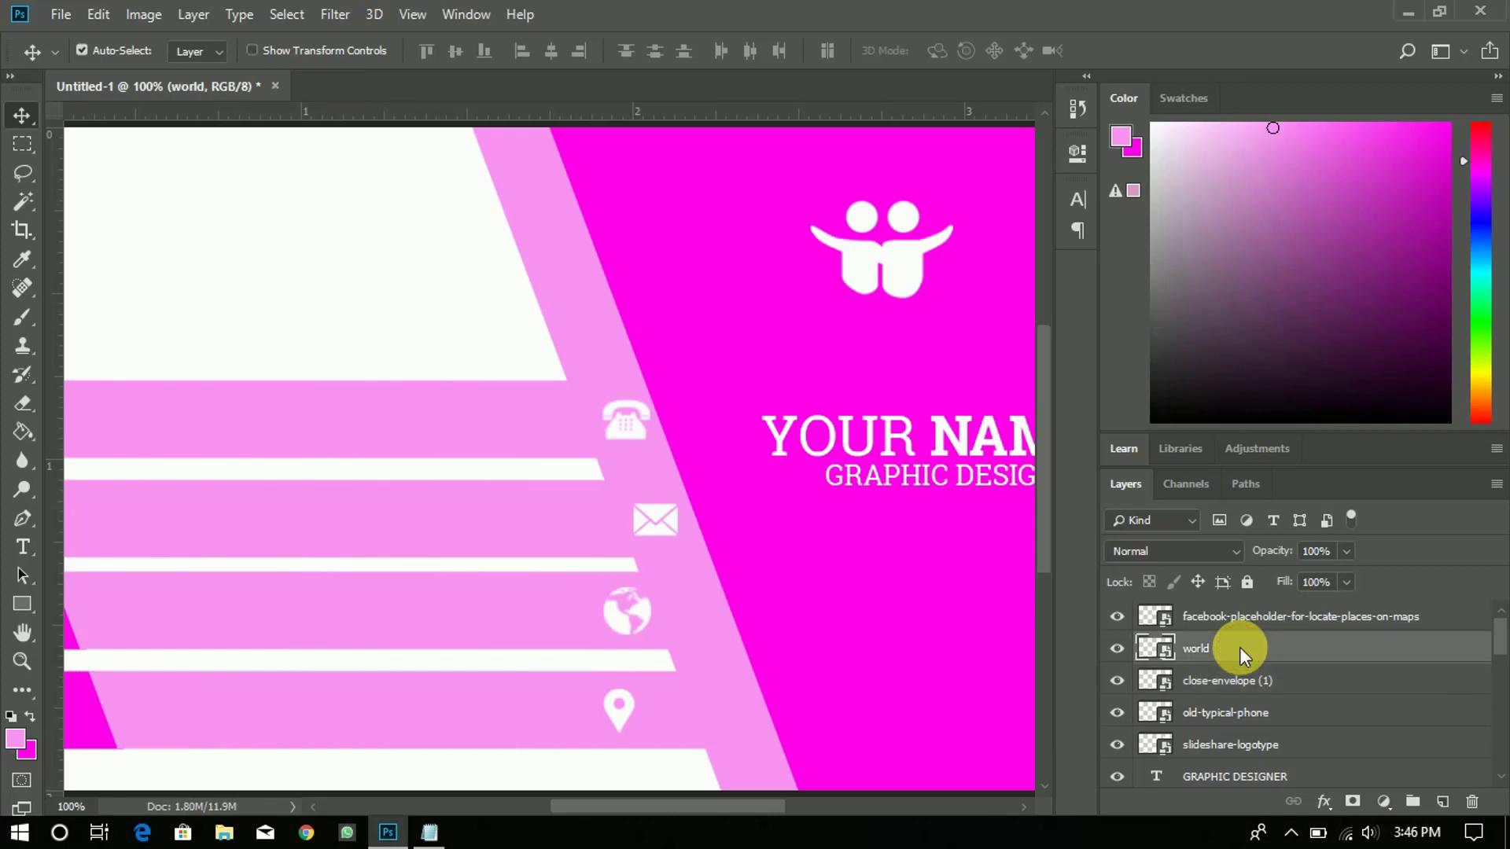
key("Right")
key("Right")
key("Right")
key("Right")
key("Right")
key("Right")
key("Right")
key("Right")
key("Right")
key("Right")
key("Right")
key("Right")
key("Right")
key("Right")
key("Right")
key("Right")
key("Right")
key("Right")
key("Right")
key("Right")
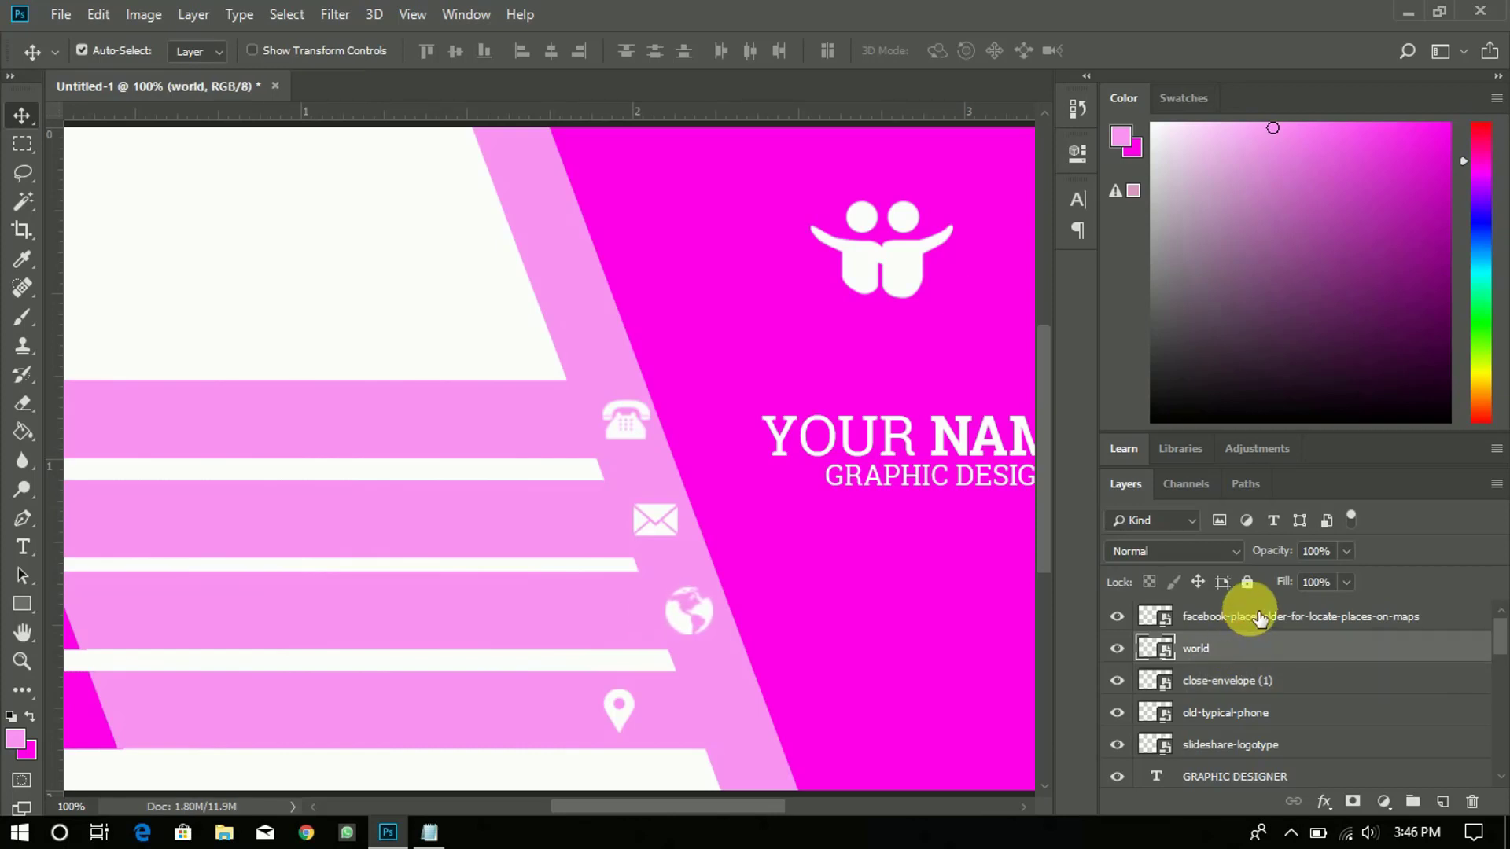
Step: Nudge the map-pin icon right, onto the slanted pink strip at the end of the fourth bar
left_click(1257, 622)
key("Right")
key("Right")
key("Right")
key("Right")
key("Right")
key("Right")
key("Right")
key("Right")
key("Right")
key("Right")
key("Right")
key("Right")
key("Right")
key("Right")
key("Right")
key("Right")
key("Right")
key("Right")
key("Right")
key("Right")
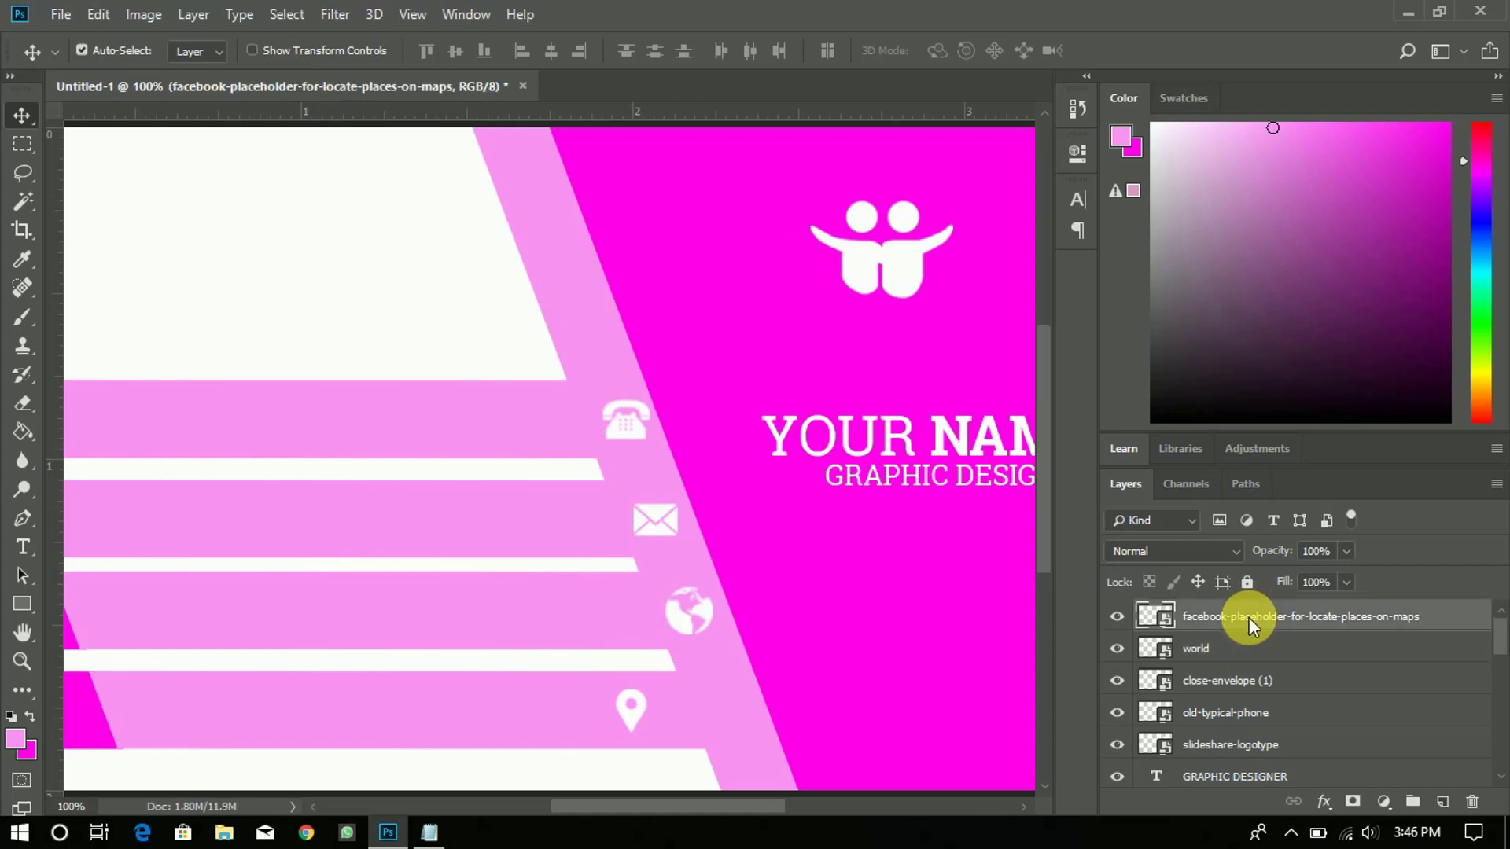
key("Right")
key("Right")
key("Right")
key("Right")
key("Right")
key("Right")
key("Right")
key("Right")
key("Right")
key("Right")
key("Right")
key("Right")
key("Right")
key("Right")
key("Right")
key("Right")
key("Right")
key("Right")
key("Right")
key("Right")
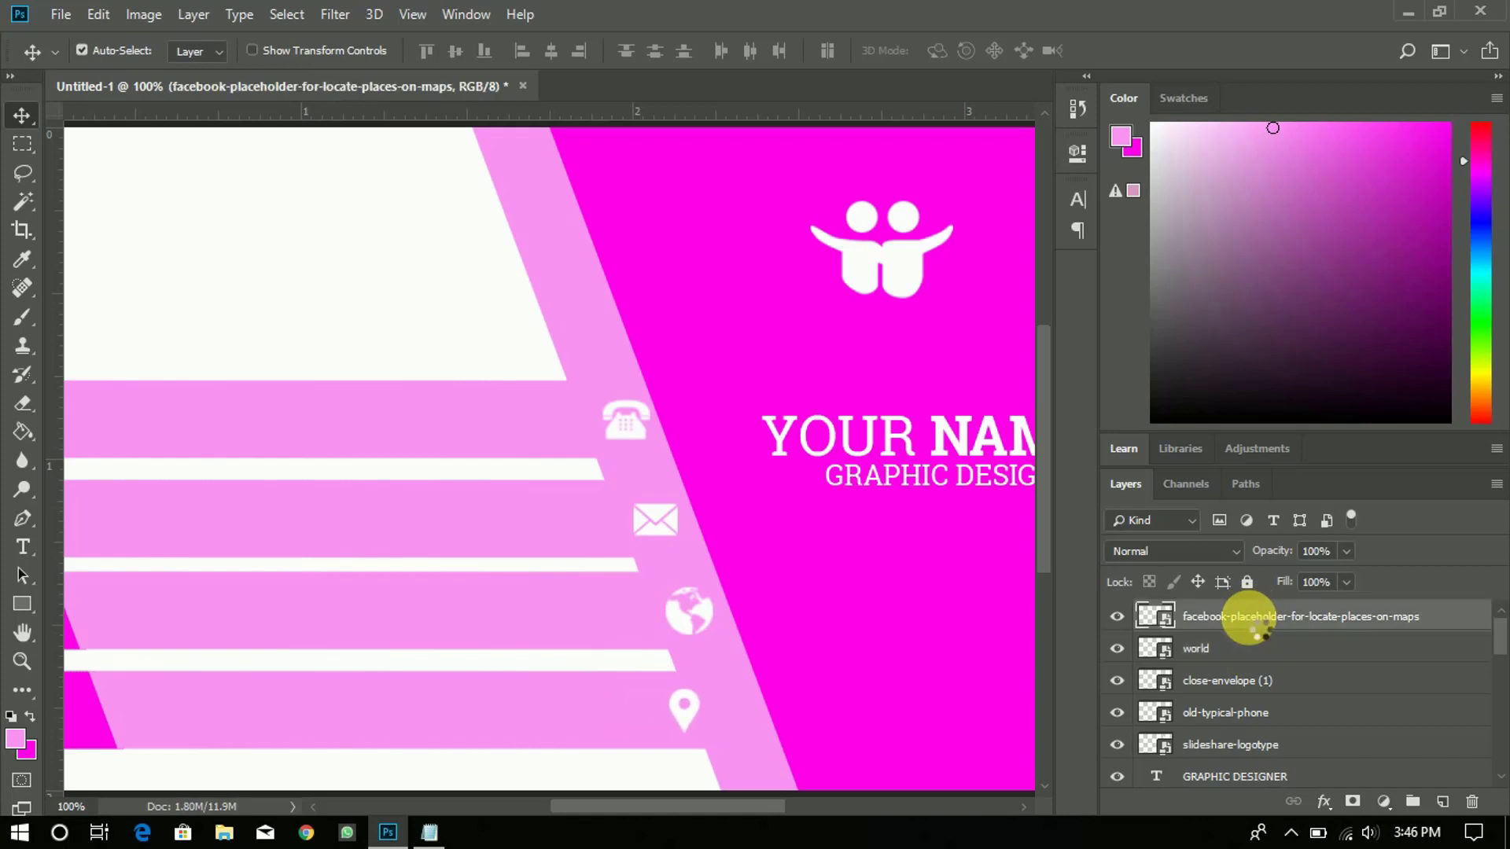
key("Right")
key("Right")
key("Right")
key("Right")
key("Right")
key("Right")
key("Right")
key("Right")
key("Right")
key("Right")
key("Right")
key("Right")
key("Right")
key("Right")
key("Right")
key("Right")
key("Right")
key("Right")
key("Right")
key("Right")
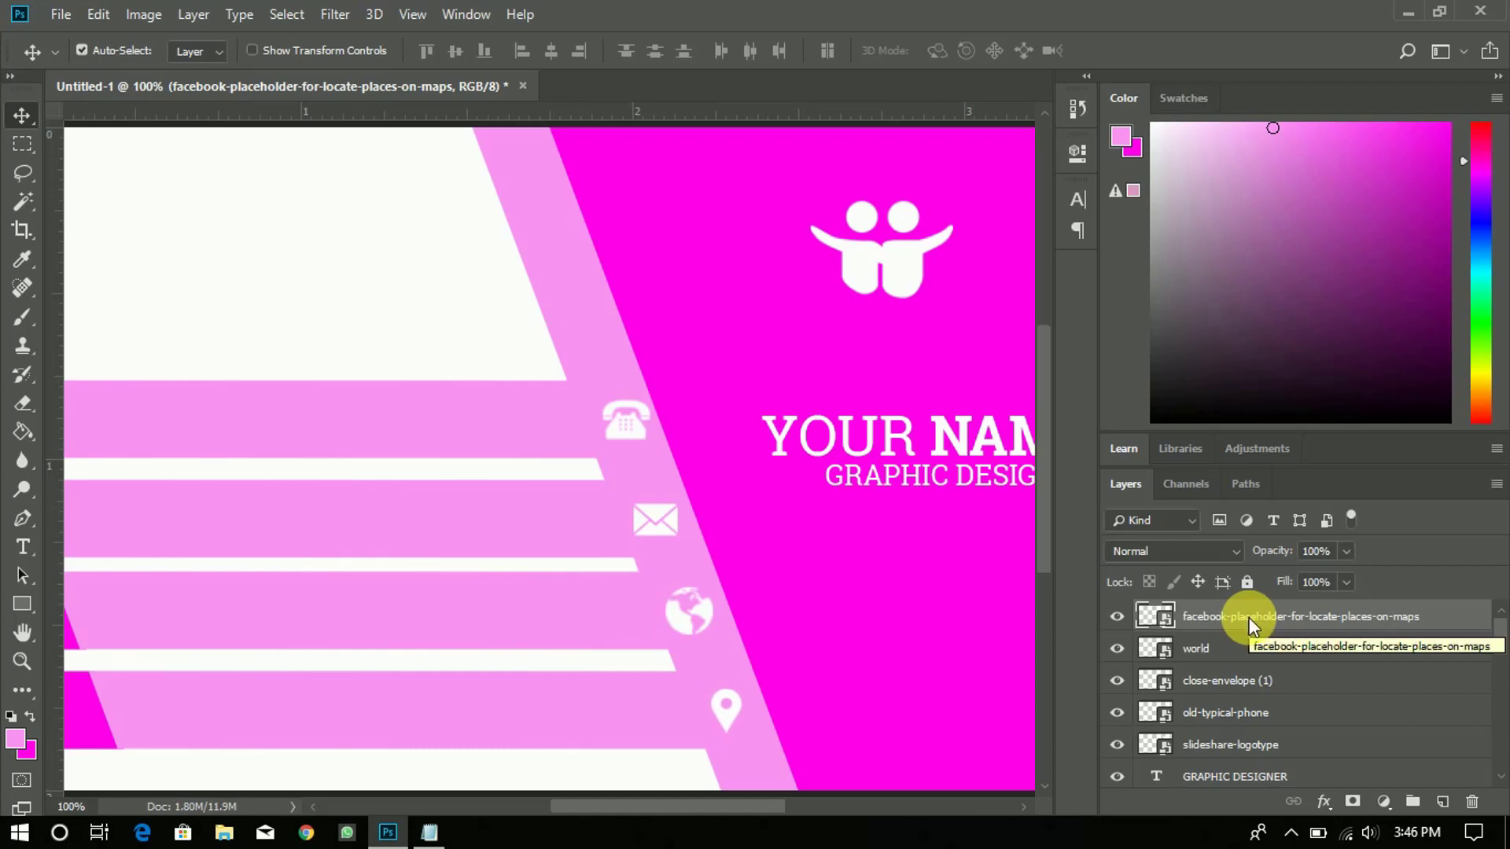
Step: Add two placeholder phone numbers on separate lines in white 6 pt Roboto Slab Regular at the first pink bar, above the phone icon's layer
key("ctrl+minus")
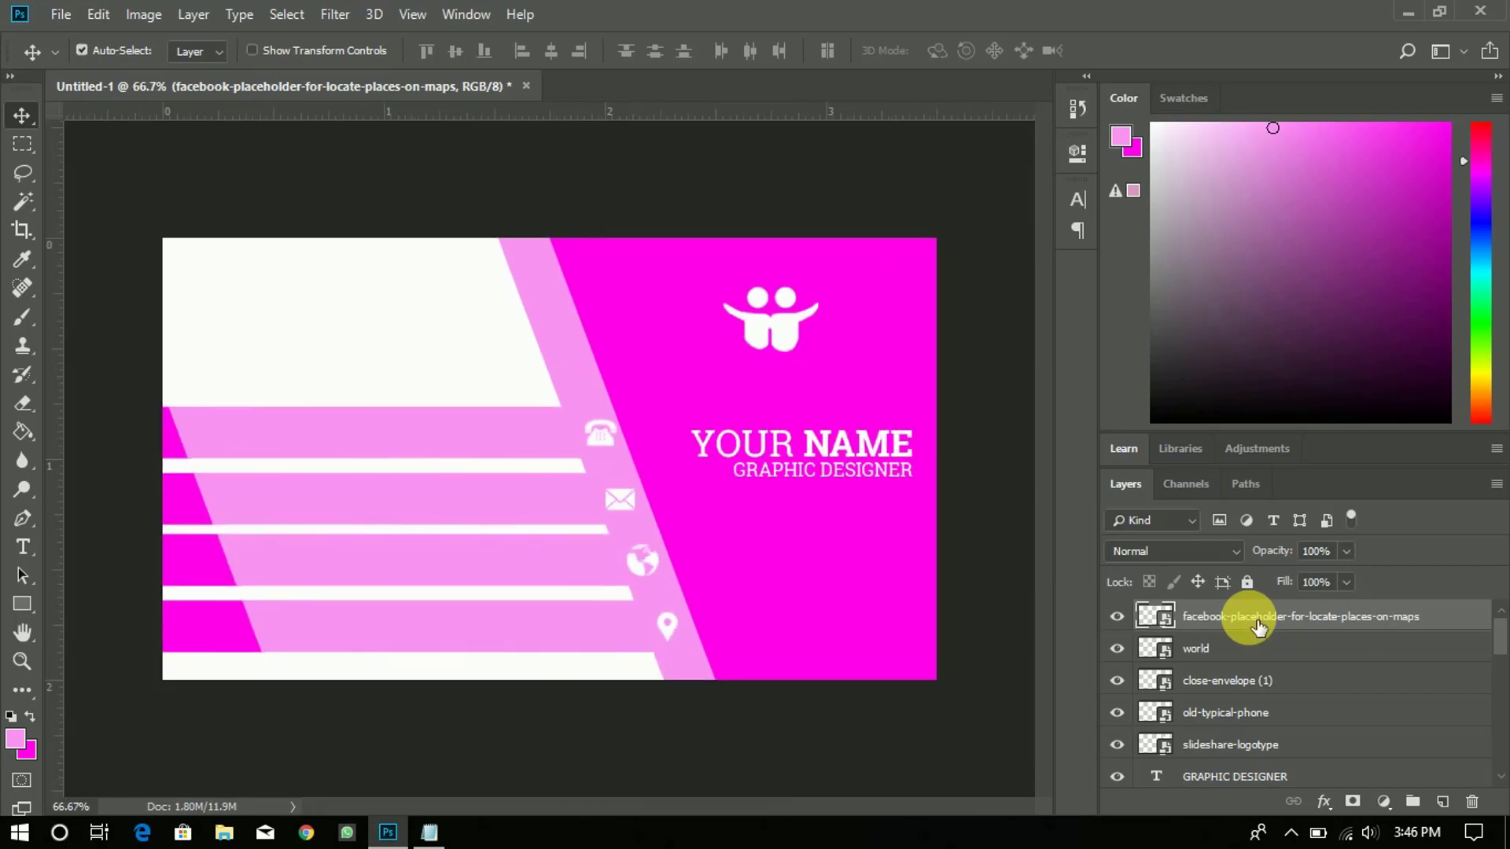
left_click(1180, 743)
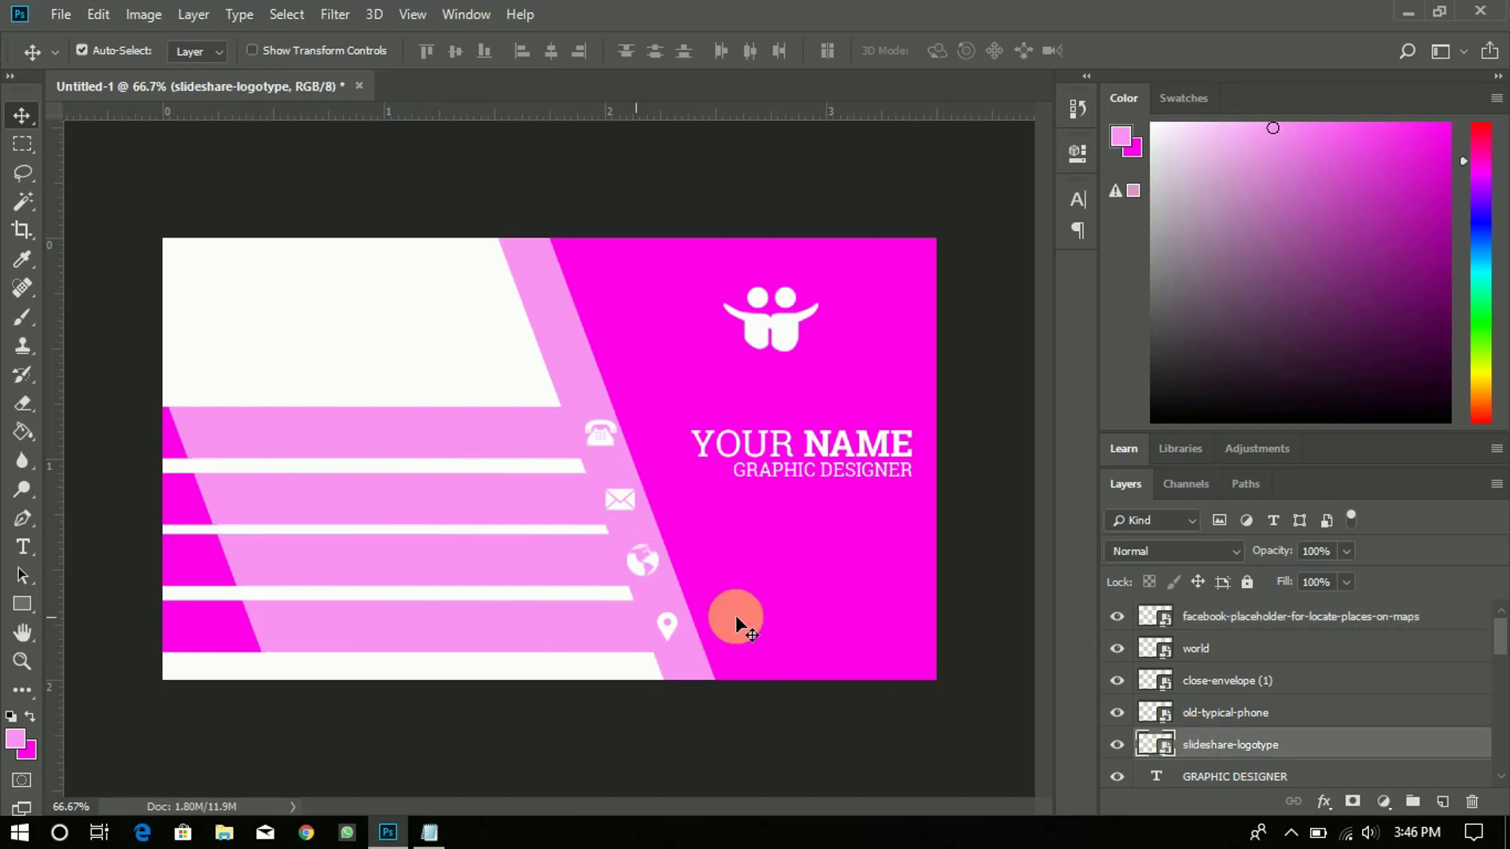
left_click(1180, 712)
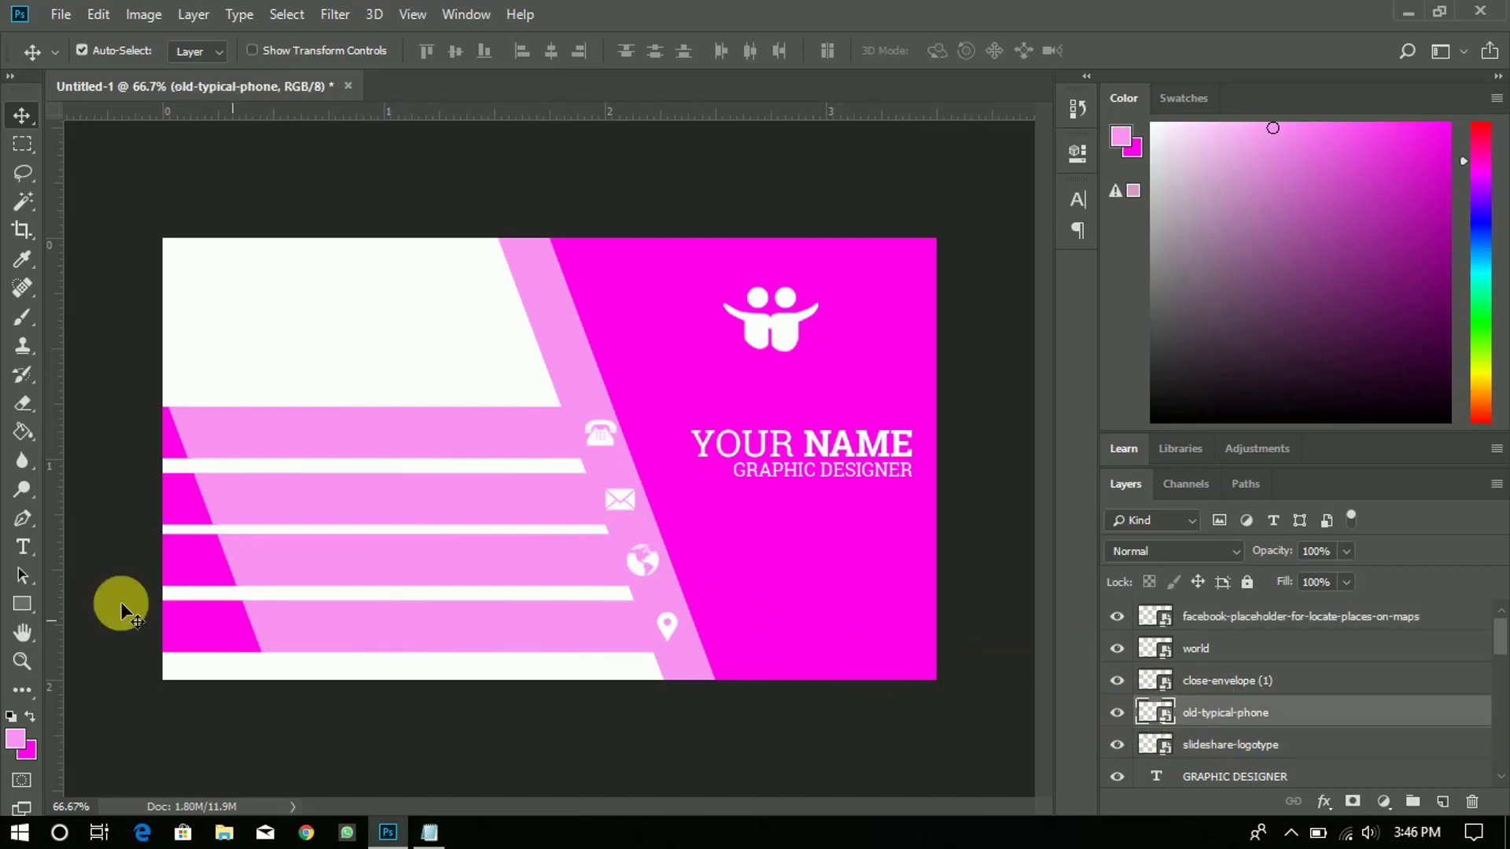
left_click(22, 546)
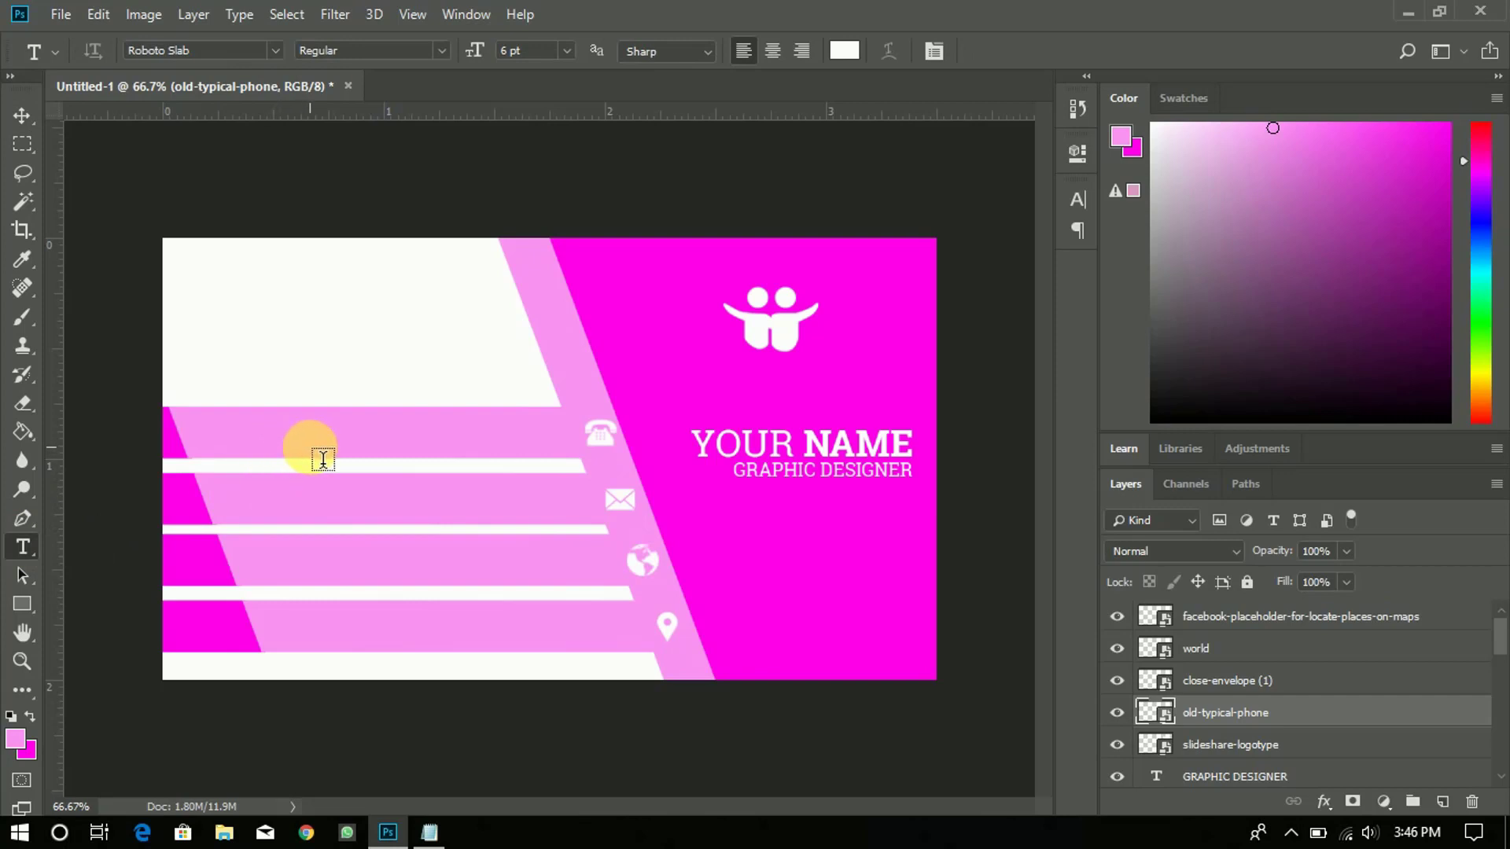
left_click(311, 448)
type("0")
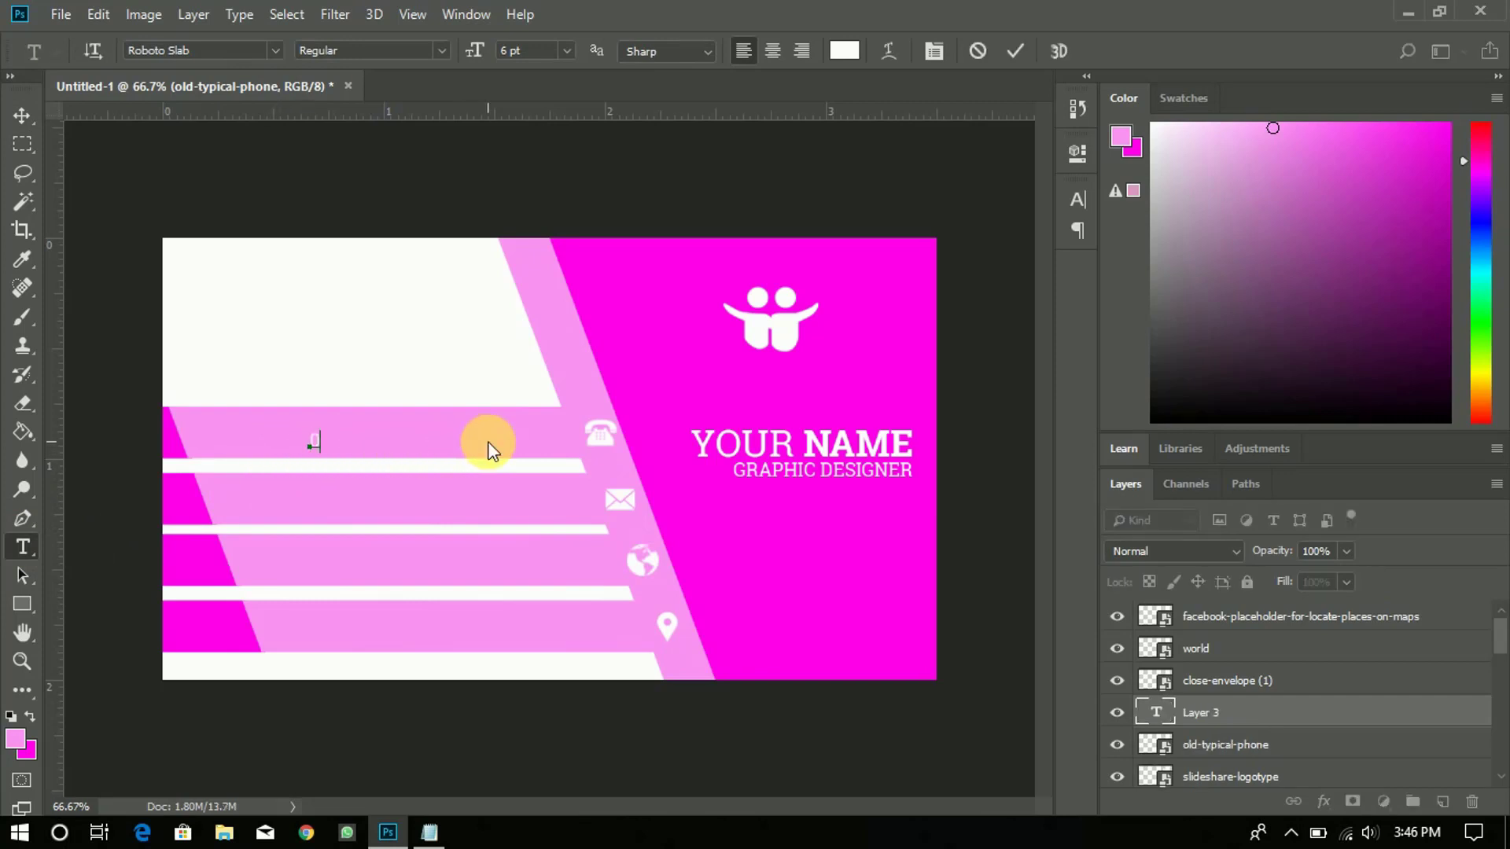
type("00 1111 22")
key("Left")
key("BackSpace")
key("Right")
key("Right")
key("Right")
key("Right")
type("000 111 1222")
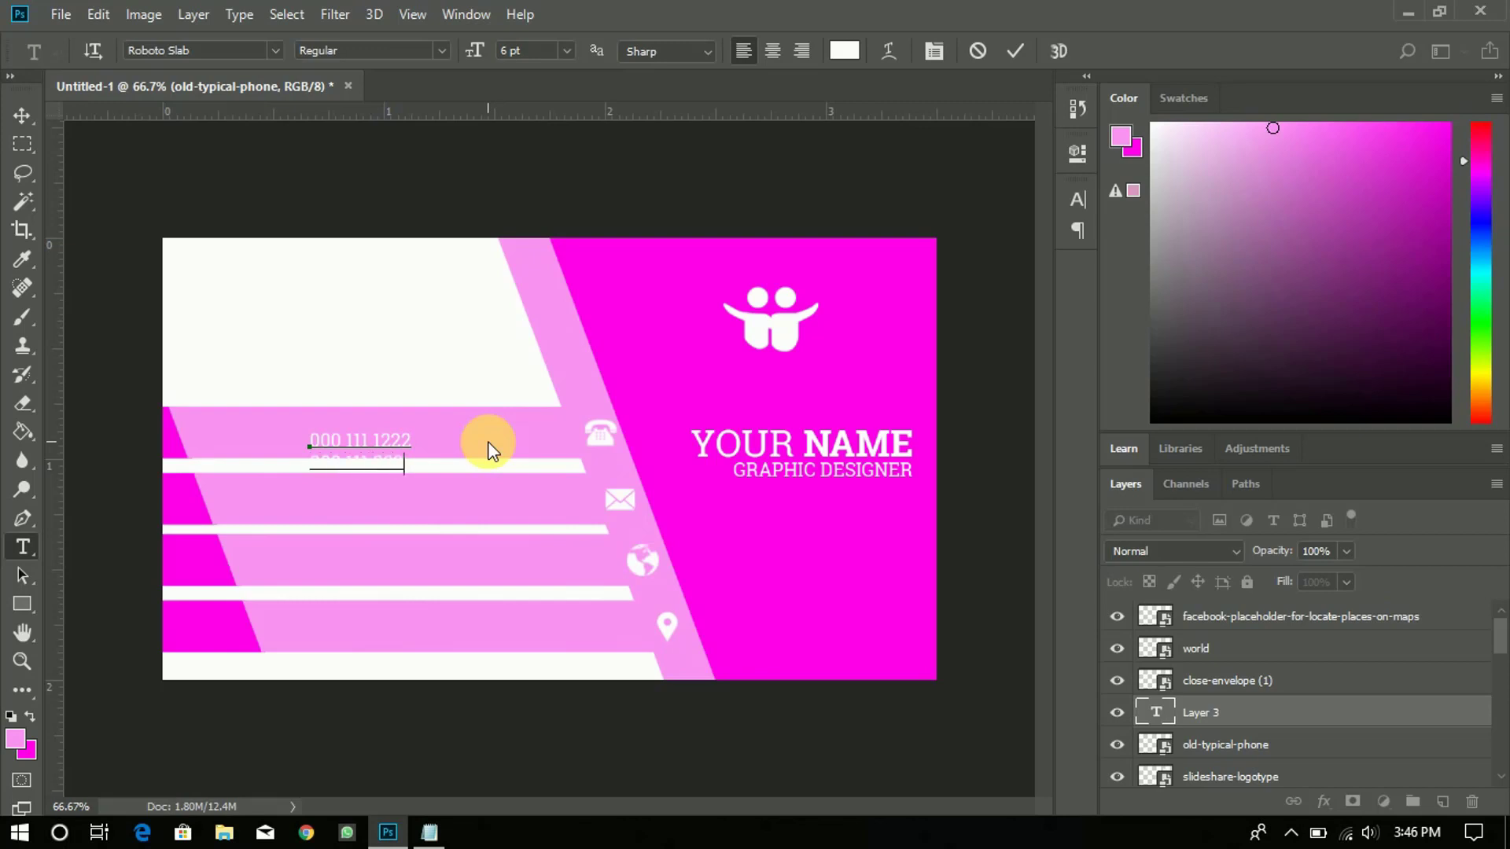
key("ctrl+a")
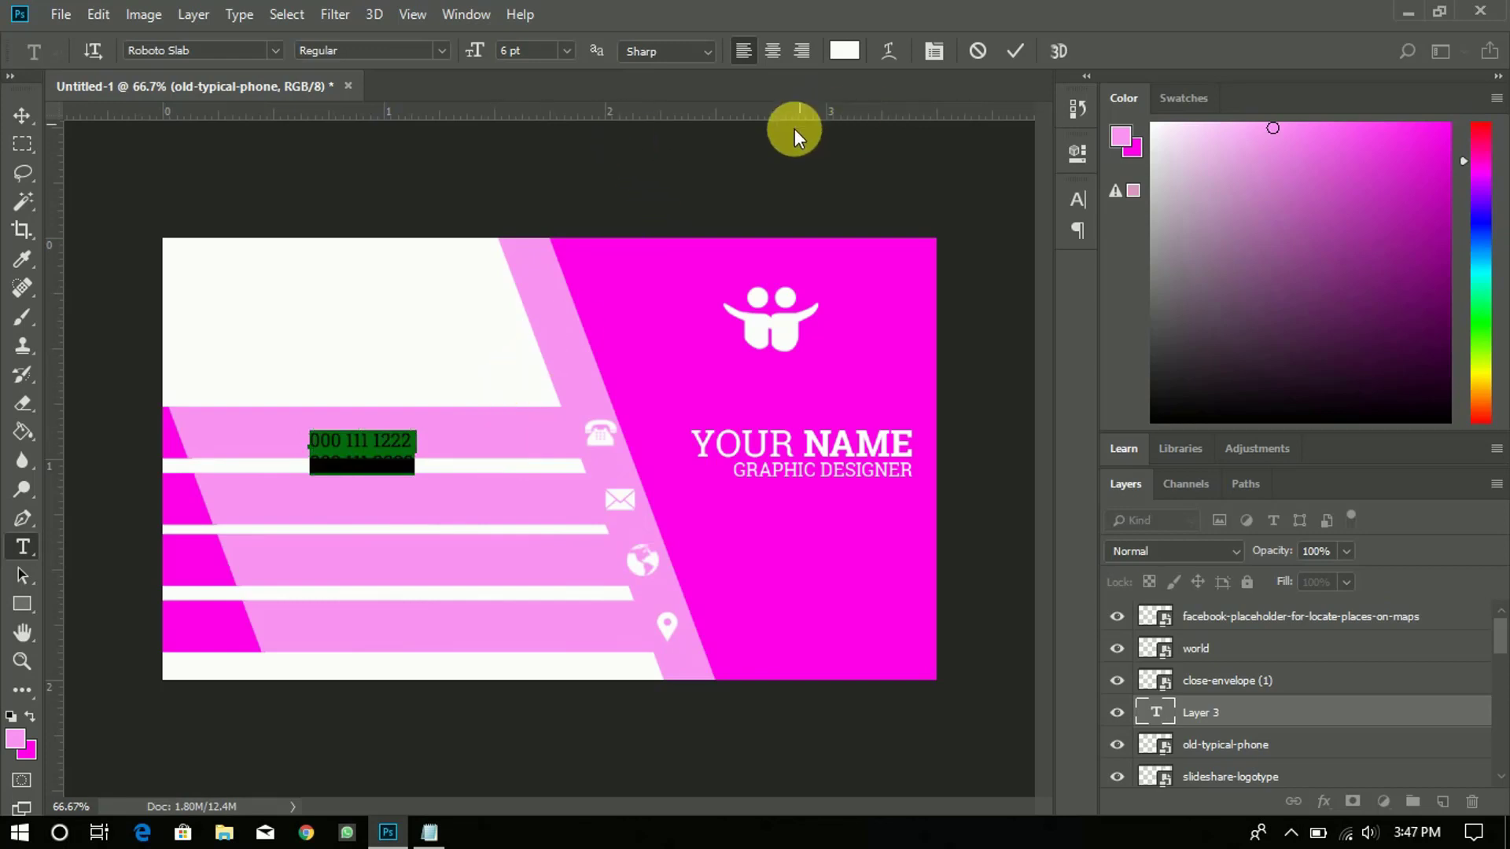
left_click(1012, 53)
key("v")
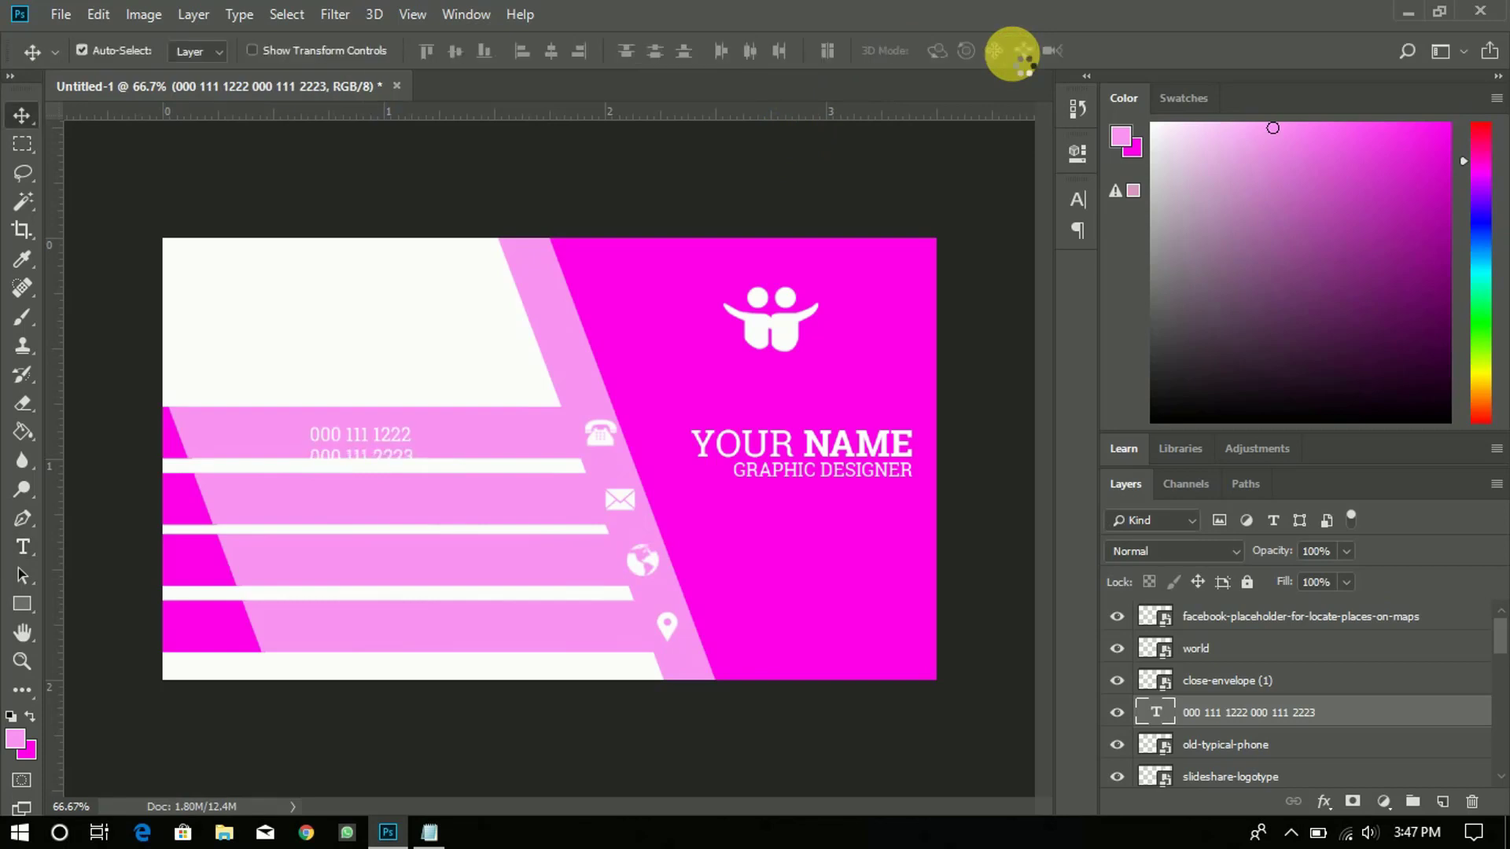
Step: Nudge the two-line phone number text up and slightly right so both lines sit within the first pink bar
key("Up")
key("Up")
key("Up")
key("Up")
key("Up")
key("Up")
key("Up")
key("Up")
key("Up")
key("Up")
key("Up")
key("Up")
key("Up")
key("Up")
key("Up")
key("Up")
key("Up")
key("Up")
key("Right")
key("Right")
key("Right")
key("Right")
key("Right")
key("Right")
key("Right")
key("Right")
key("Right")
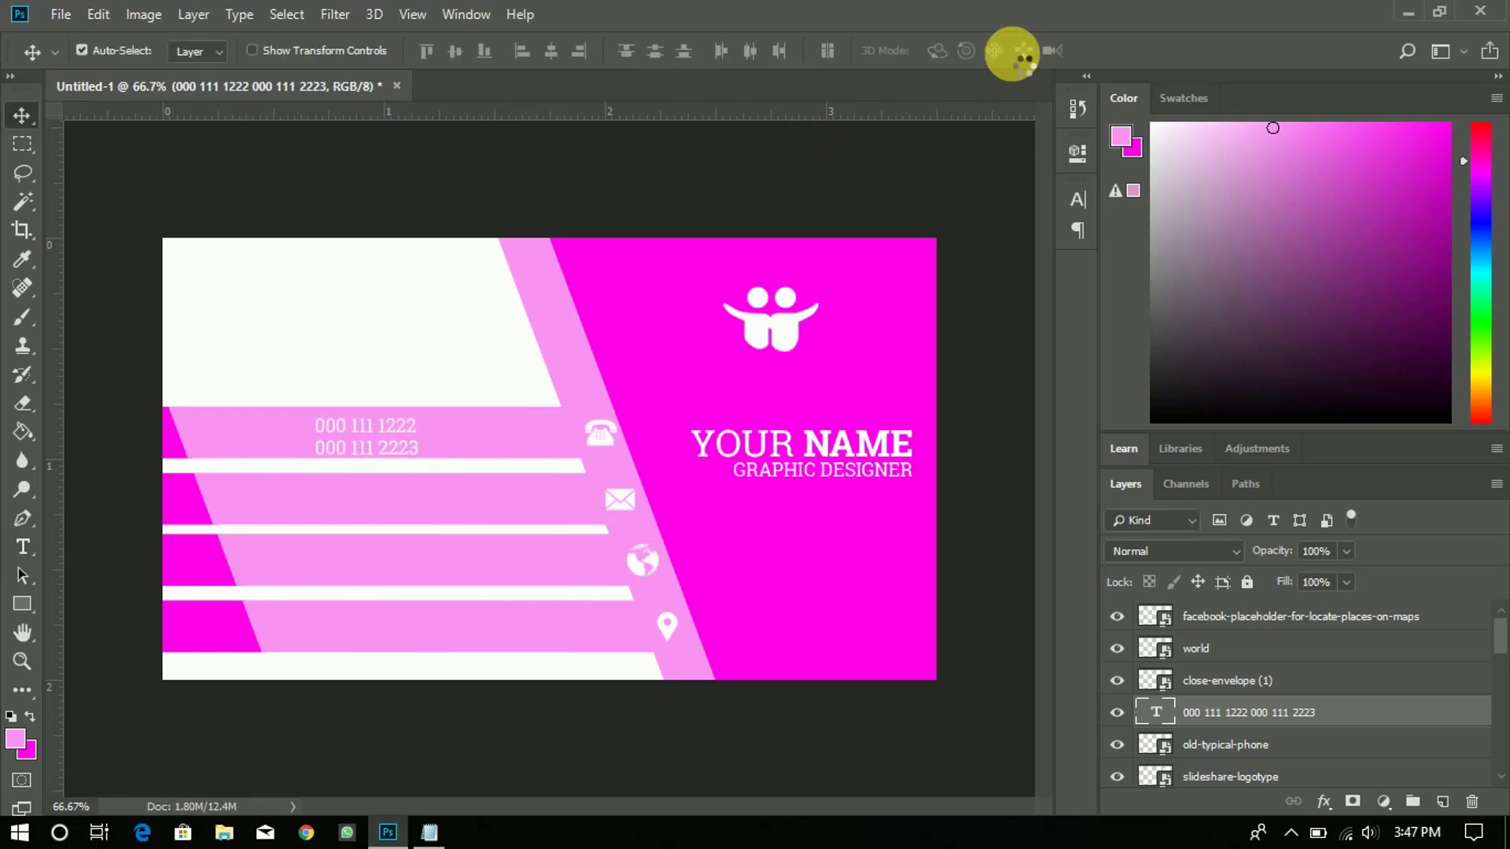
key("Right")
key("Right")
key("Right")
key("Right")
key("Right")
key("Right")
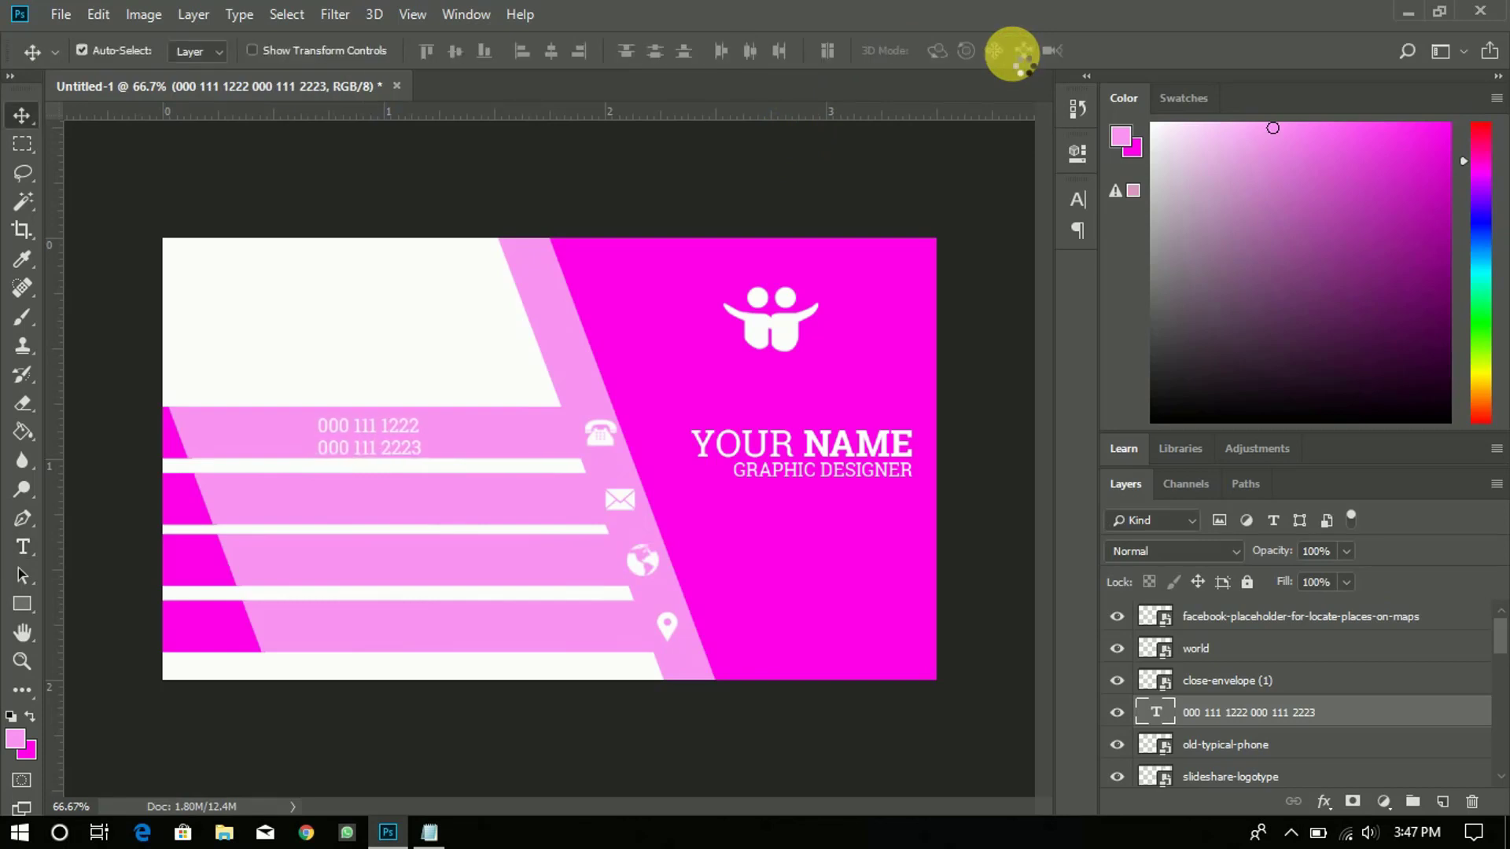
Step: Put both phone numbers on one line with a wide gap between them and set the text size to 8 pt
double_click(1156, 712)
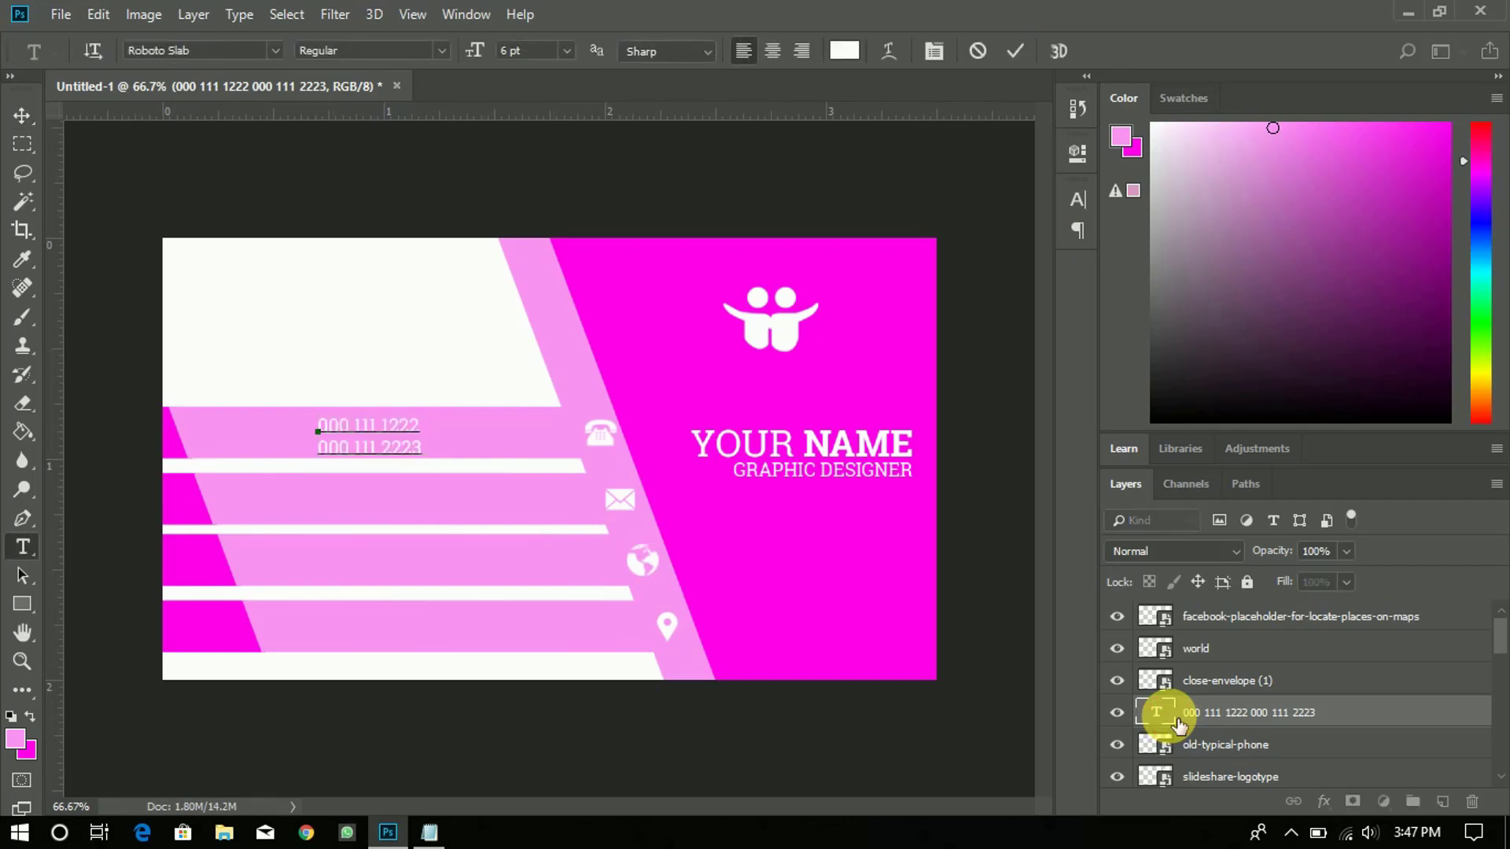
key("Delete")
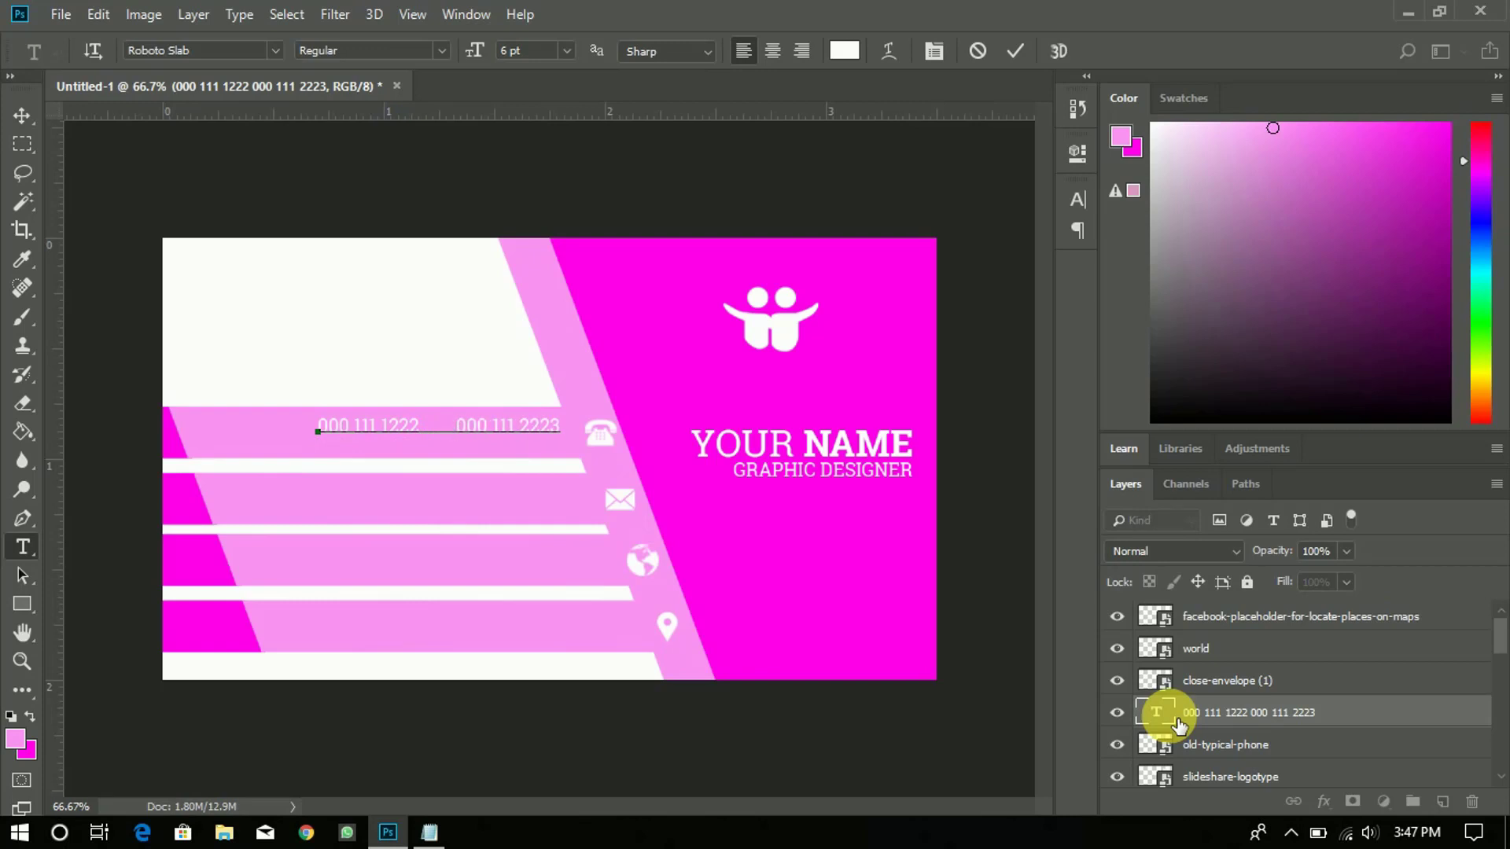
double_click(1172, 717)
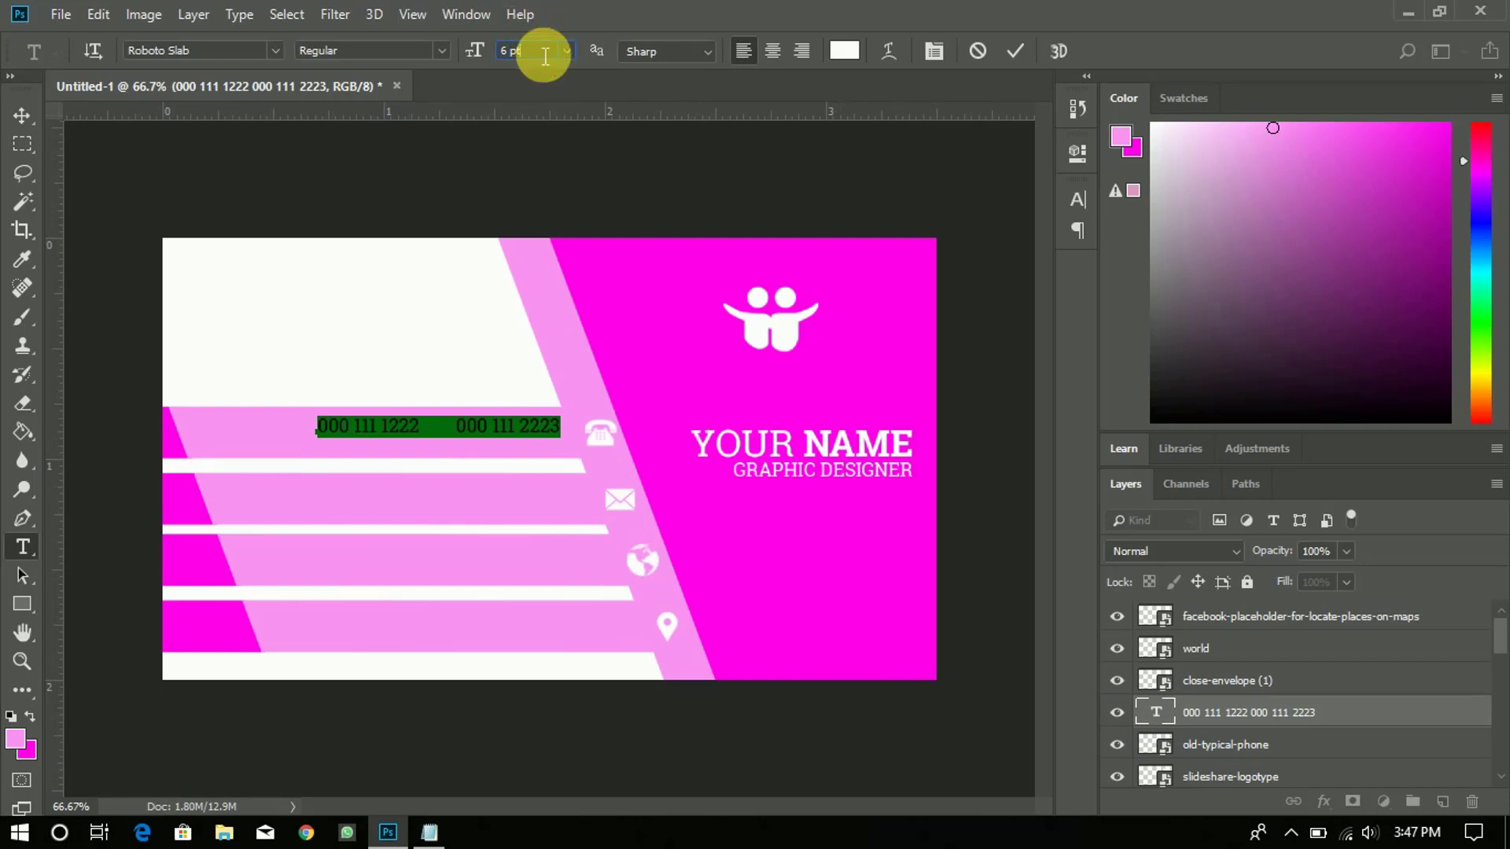
scroll(544, 56, "up", 2)
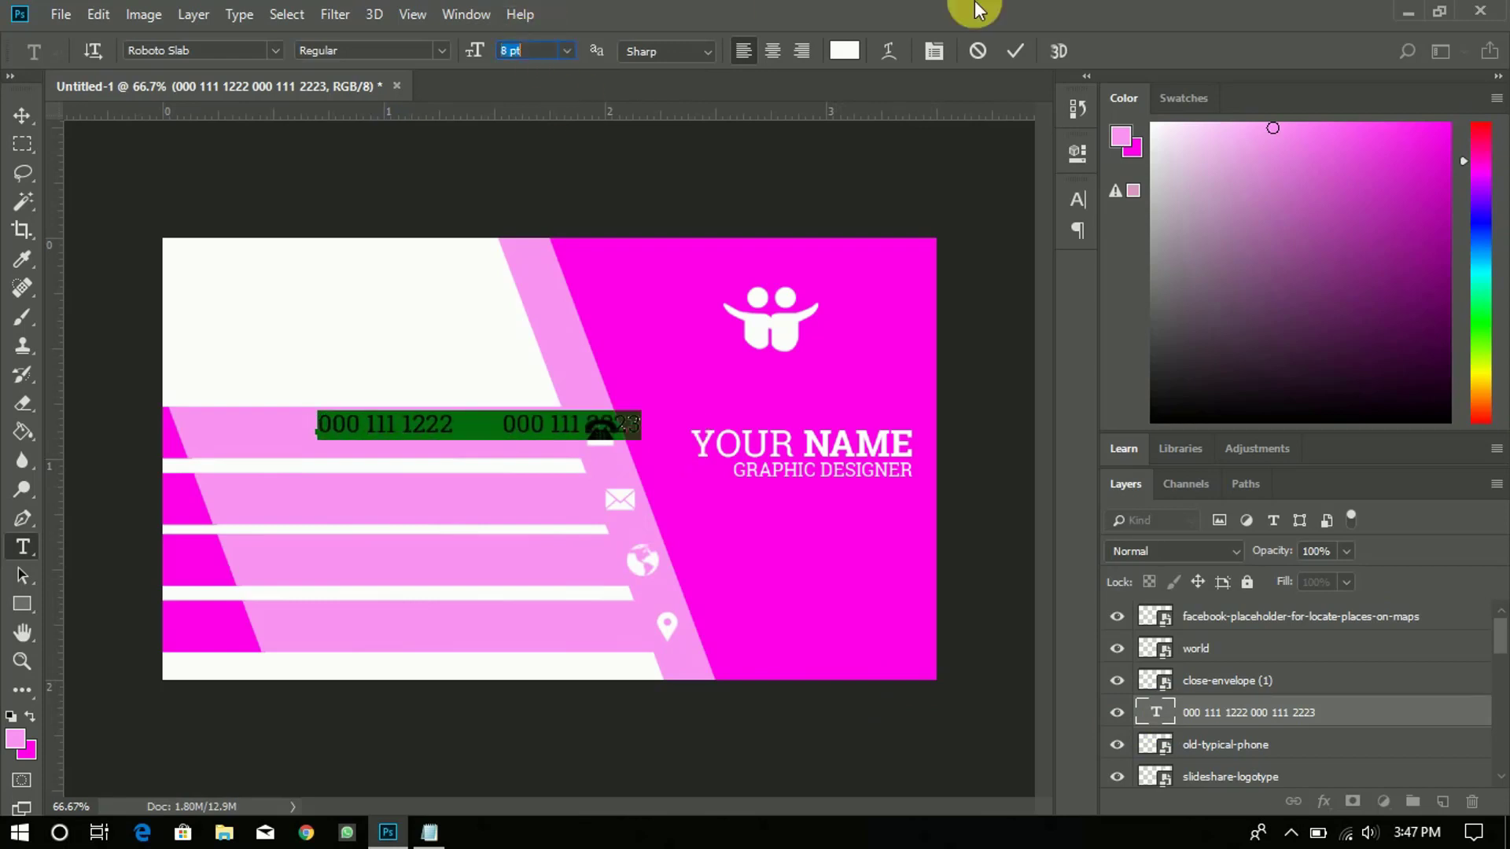
left_click(1014, 49)
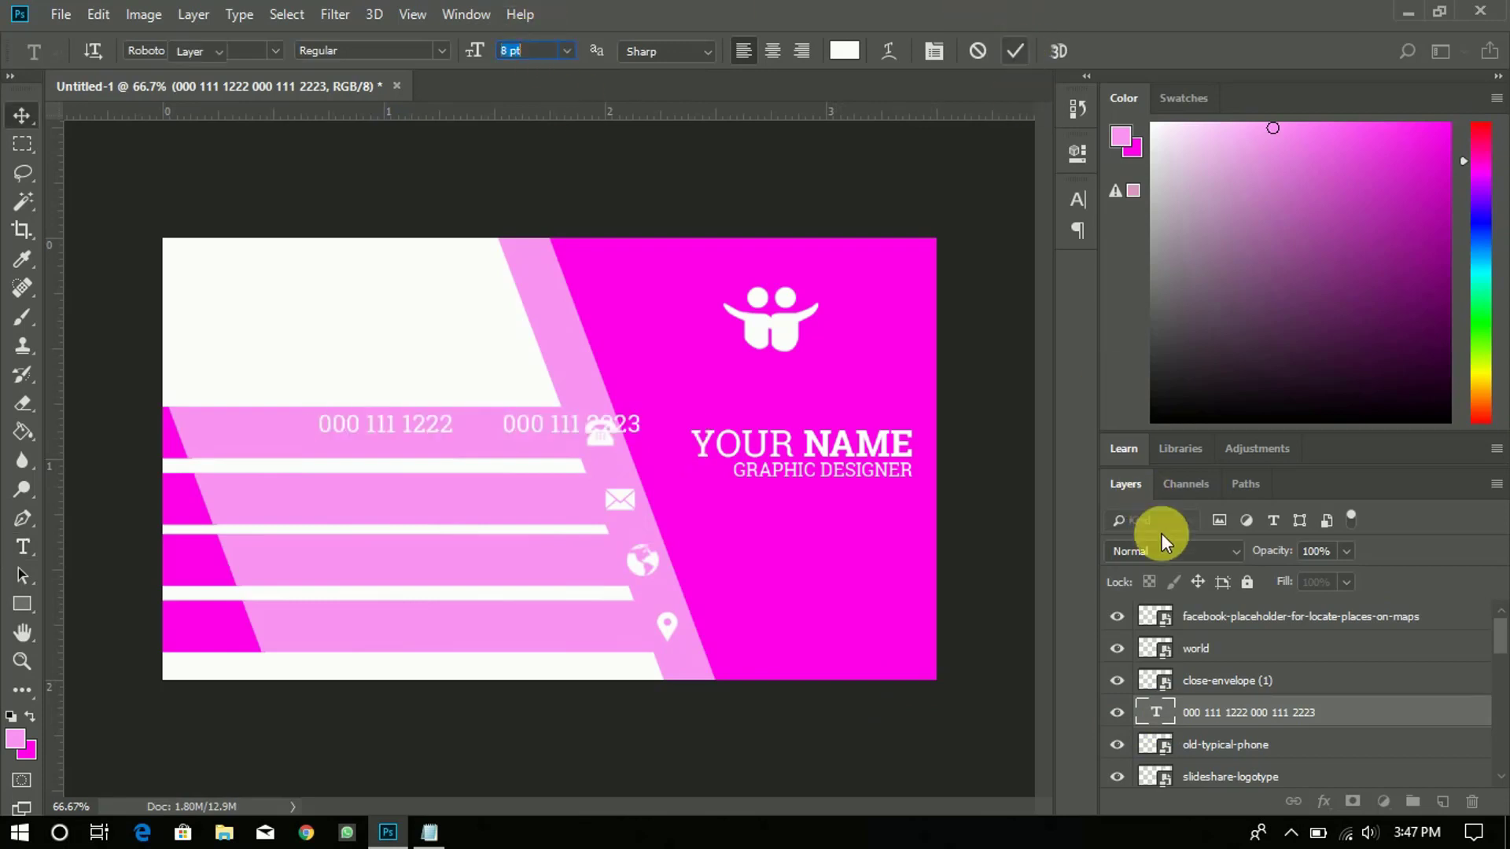
Step: Align the vertical centres of the phone number text and the phone icon
key("v")
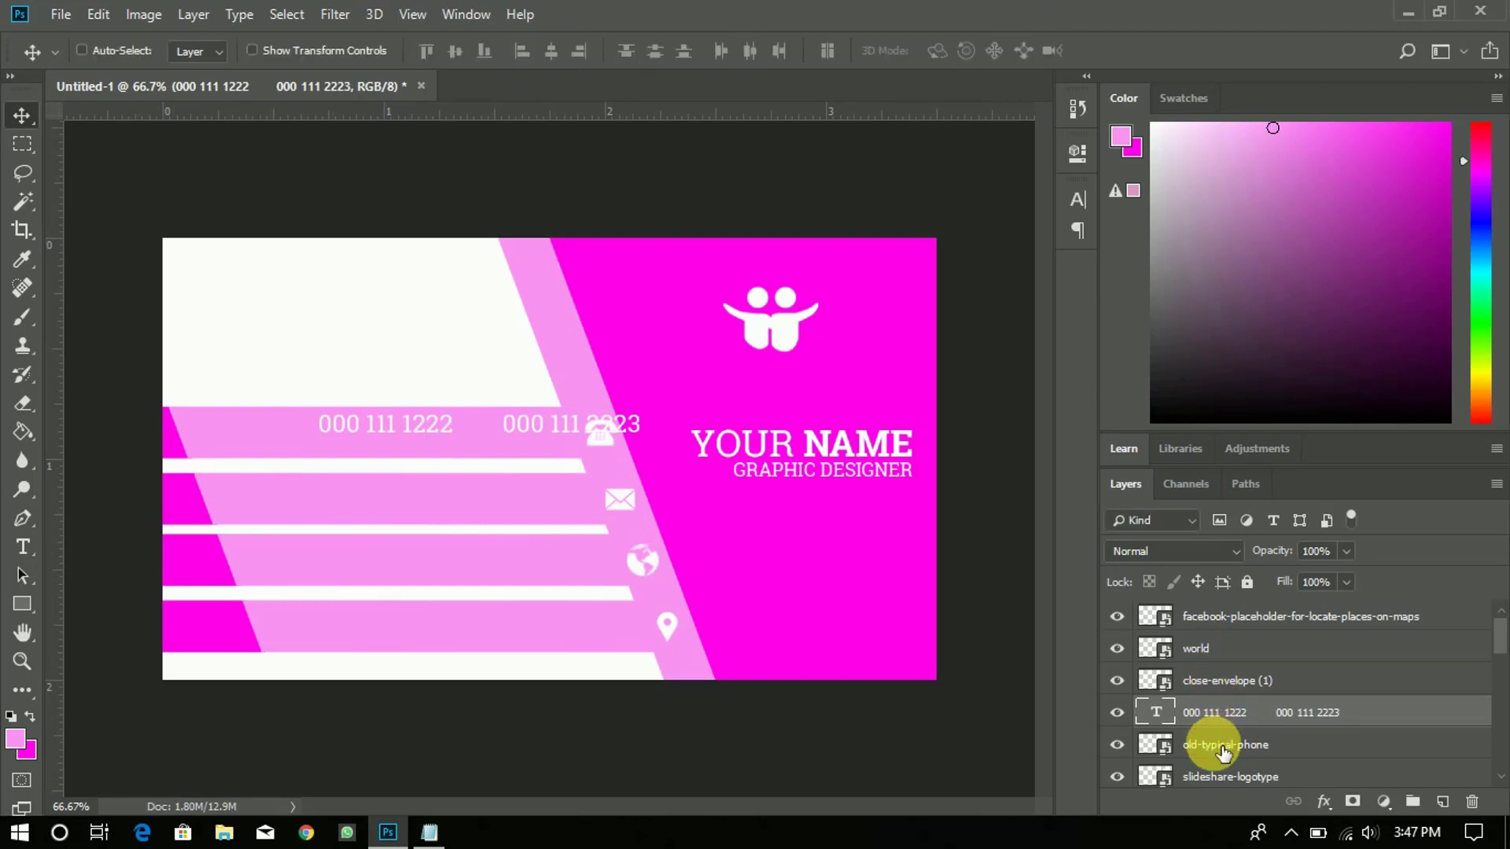
left_click(1223, 751, "ctrl")
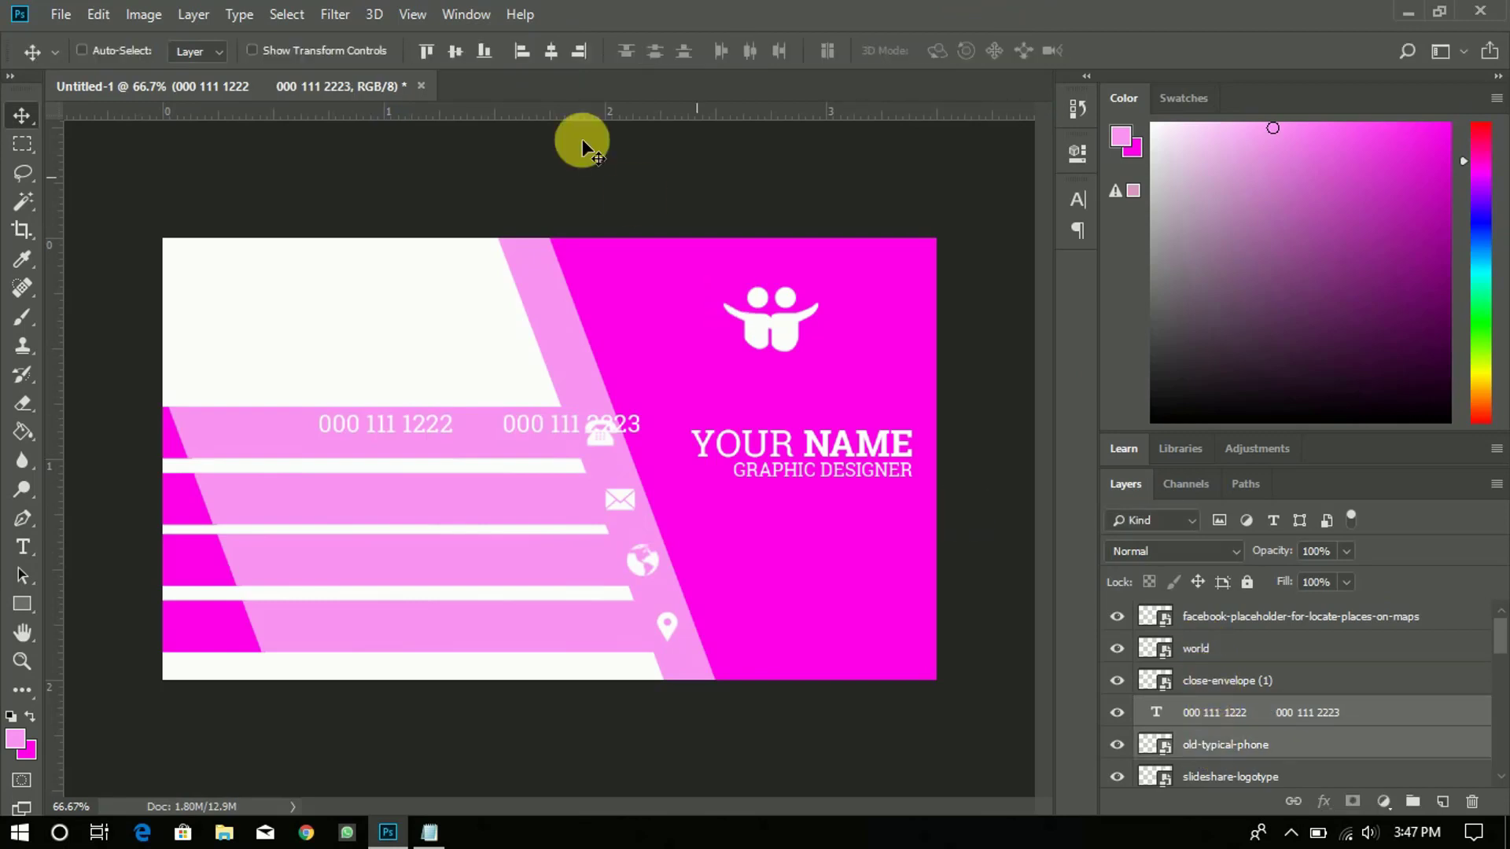
left_click(455, 52)
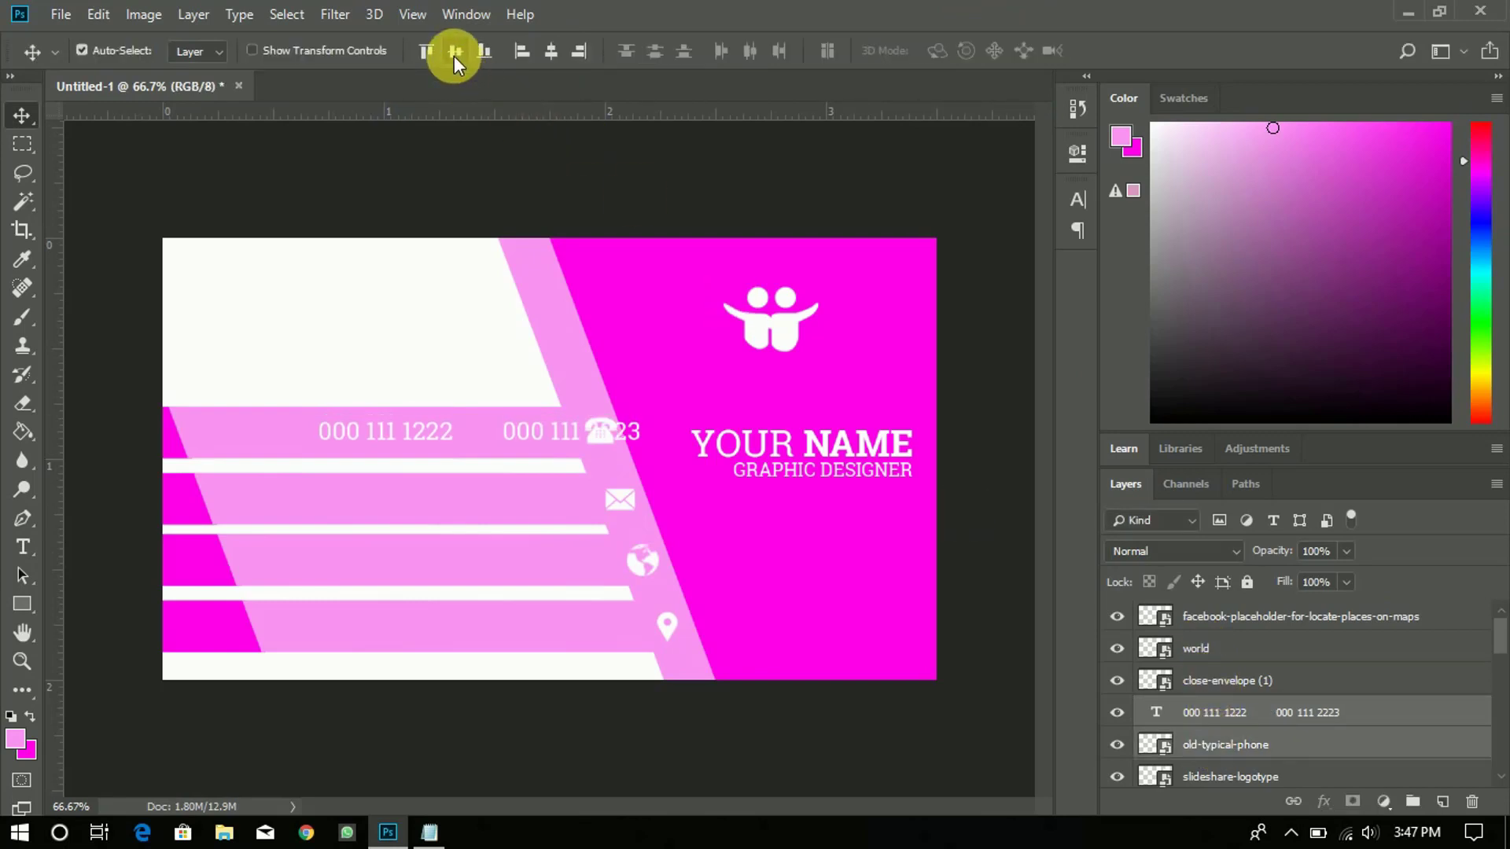
Step: Nudge the phone number text left along the first pink bar until it clears the phone icon with a small gap
left_click(1272, 724)
key("Left")
key("Left")
key("Left")
key("Left")
key("Left")
key("Left")
key("Left")
key("Left")
key("Left")
key("Left")
key("Left")
key("Left")
key("Left")
key("Left")
key("Left")
key("Left")
key("Left")
key("Left")
key("Left")
key("Left")
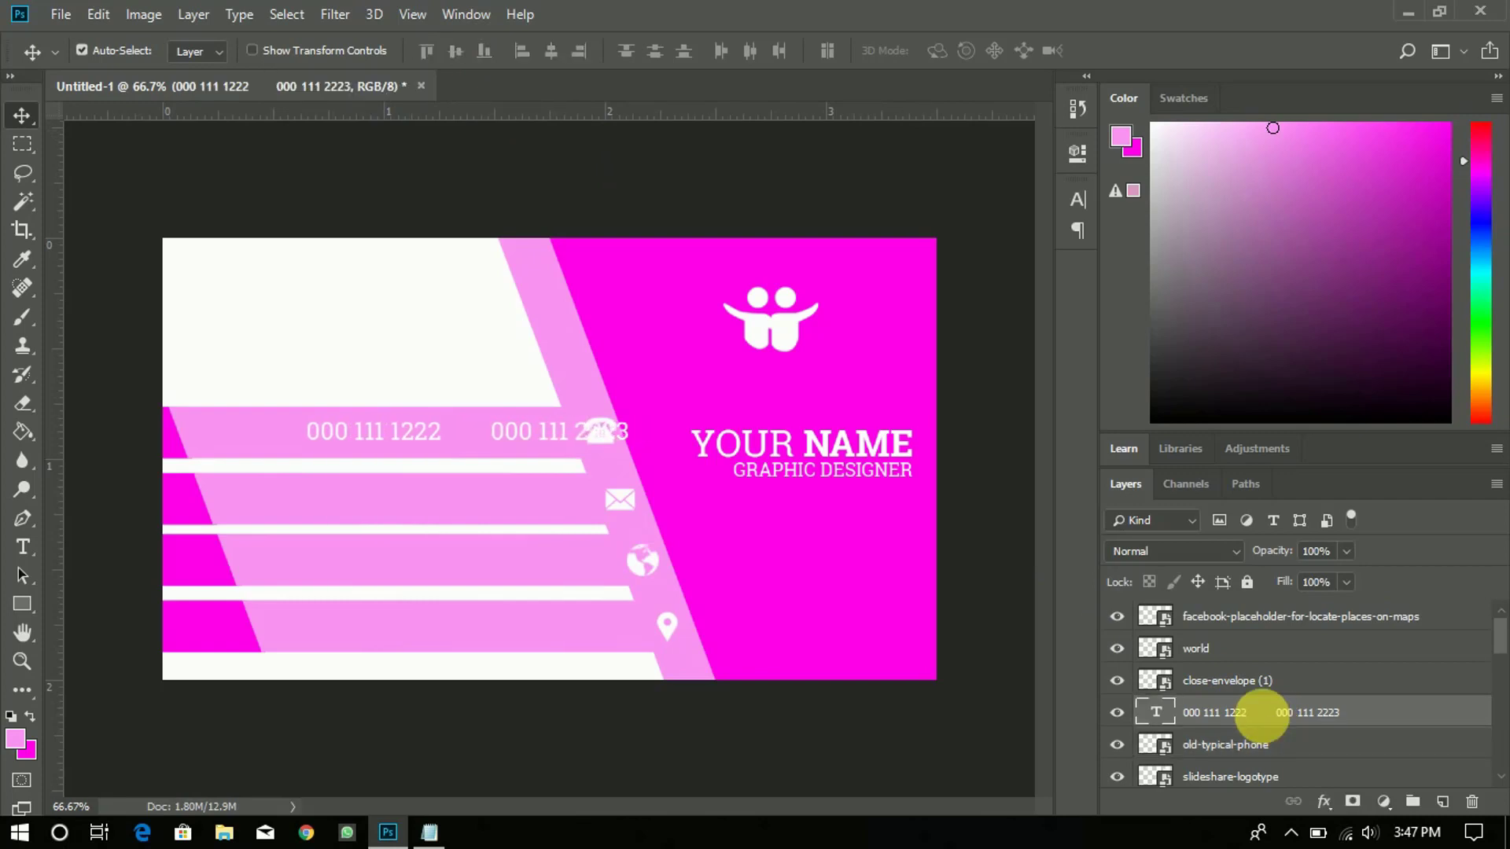
key("shift+Left")
key("shift+Left")
key("shift+Left")
key("shift+Left")
key("shift+Left")
key("shift+Left")
key("shift+Left")
key("shift+Left")
key("shift+Left")
key("shift+Left")
key("shift+Left")
key("shift+Left")
key("shift+Left")
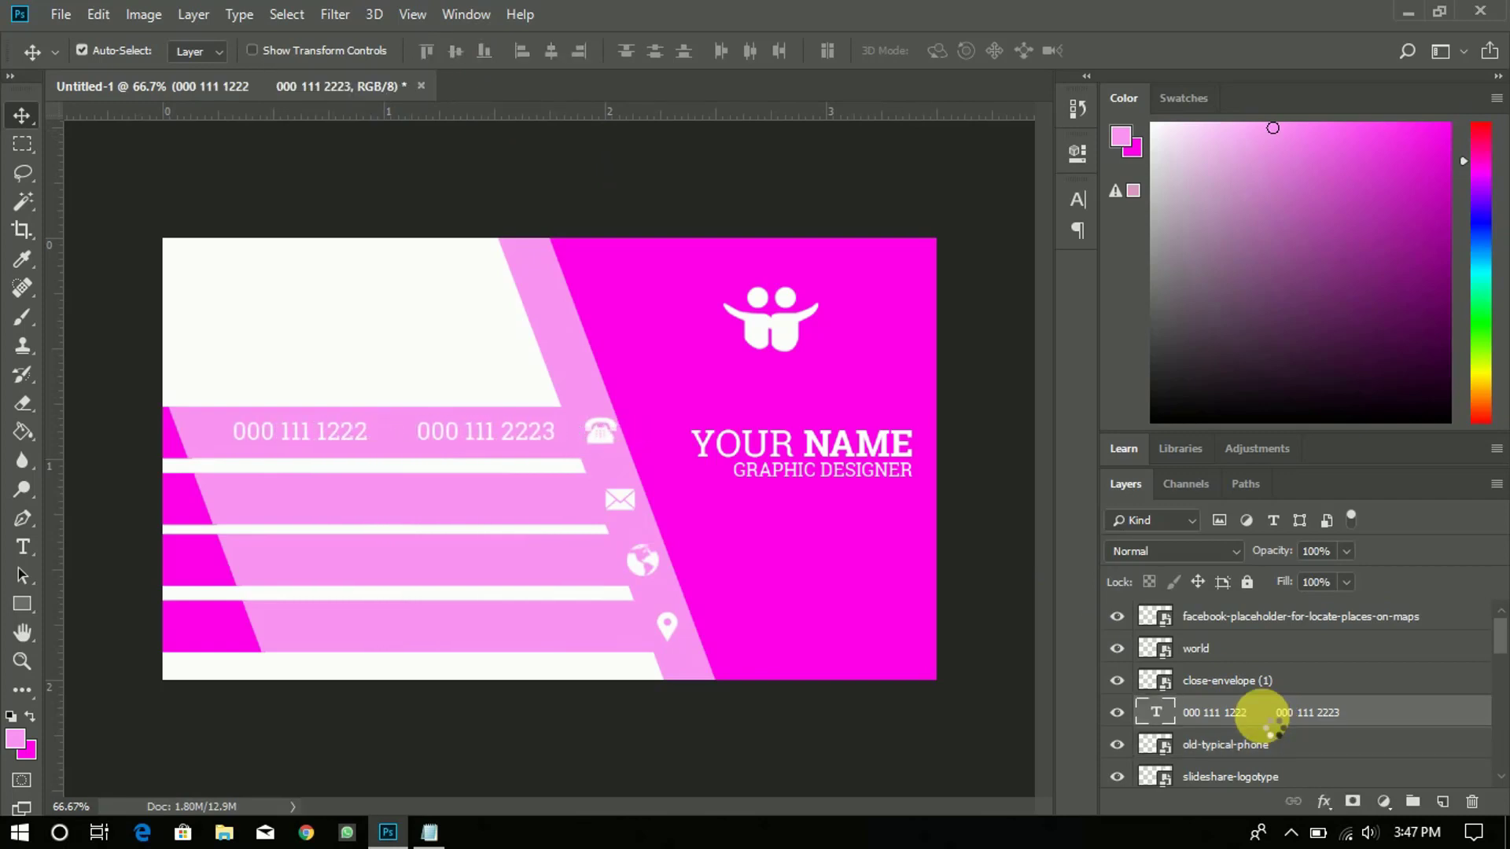
key("shift+Left")
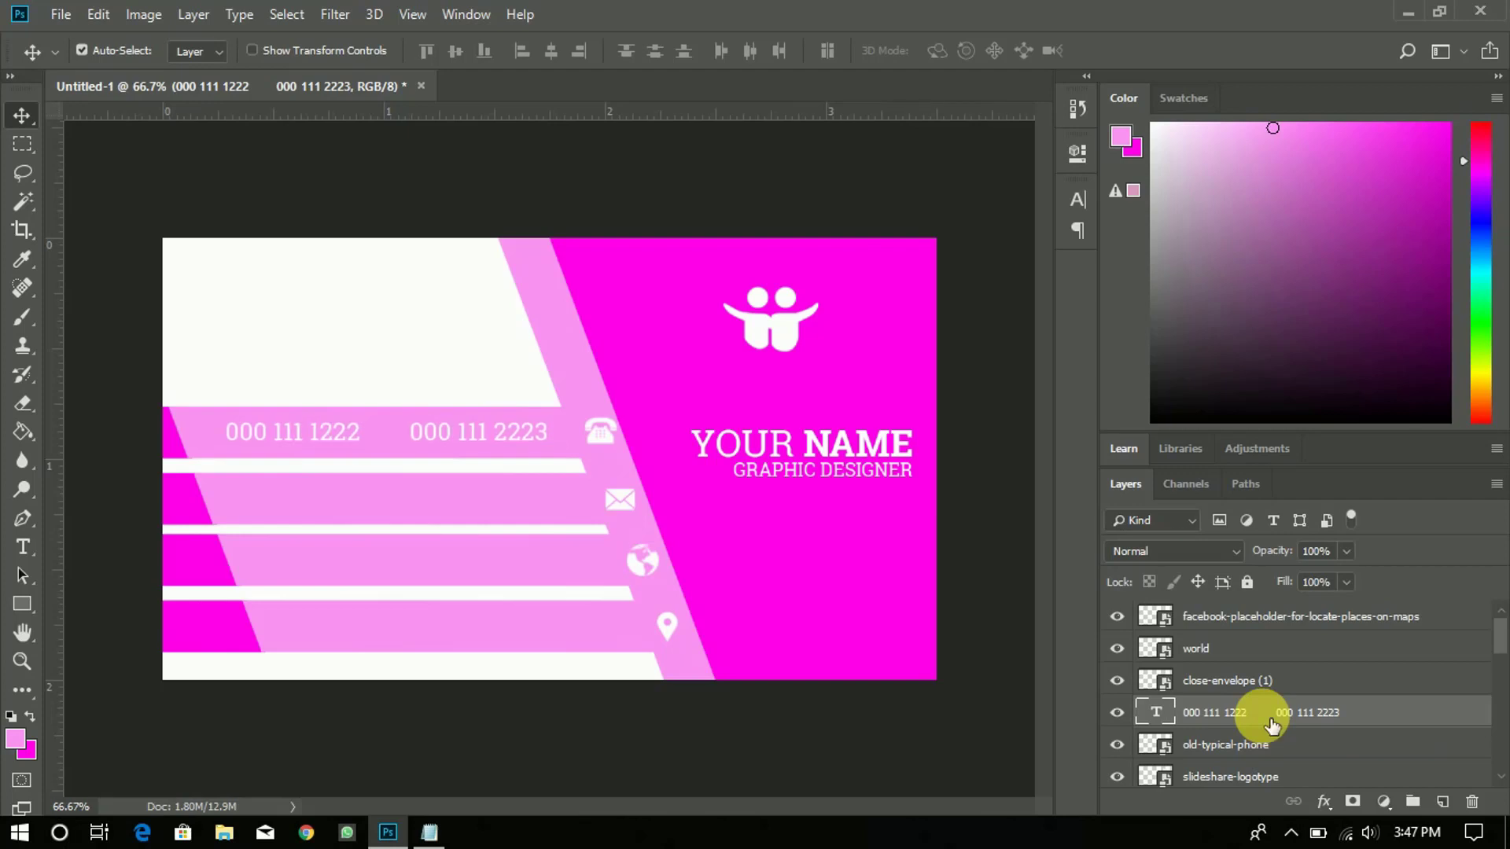
Step: Add white 8 pt Roboto Slab placeholder e-mail text in capitals on the second pink bar, layered above the envelope icon
left_click(1281, 692)
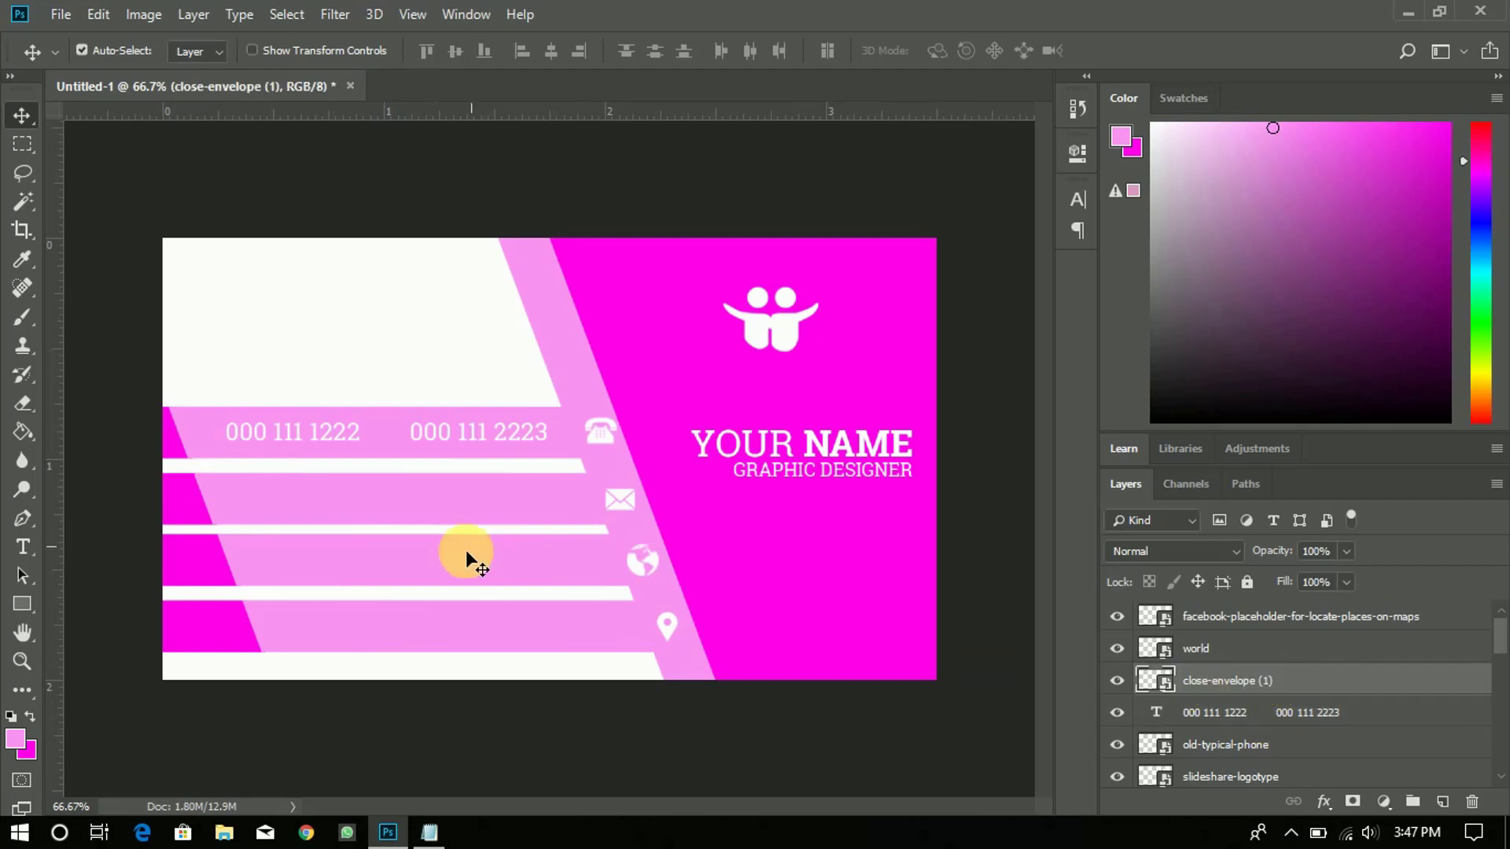
left_click(22, 547)
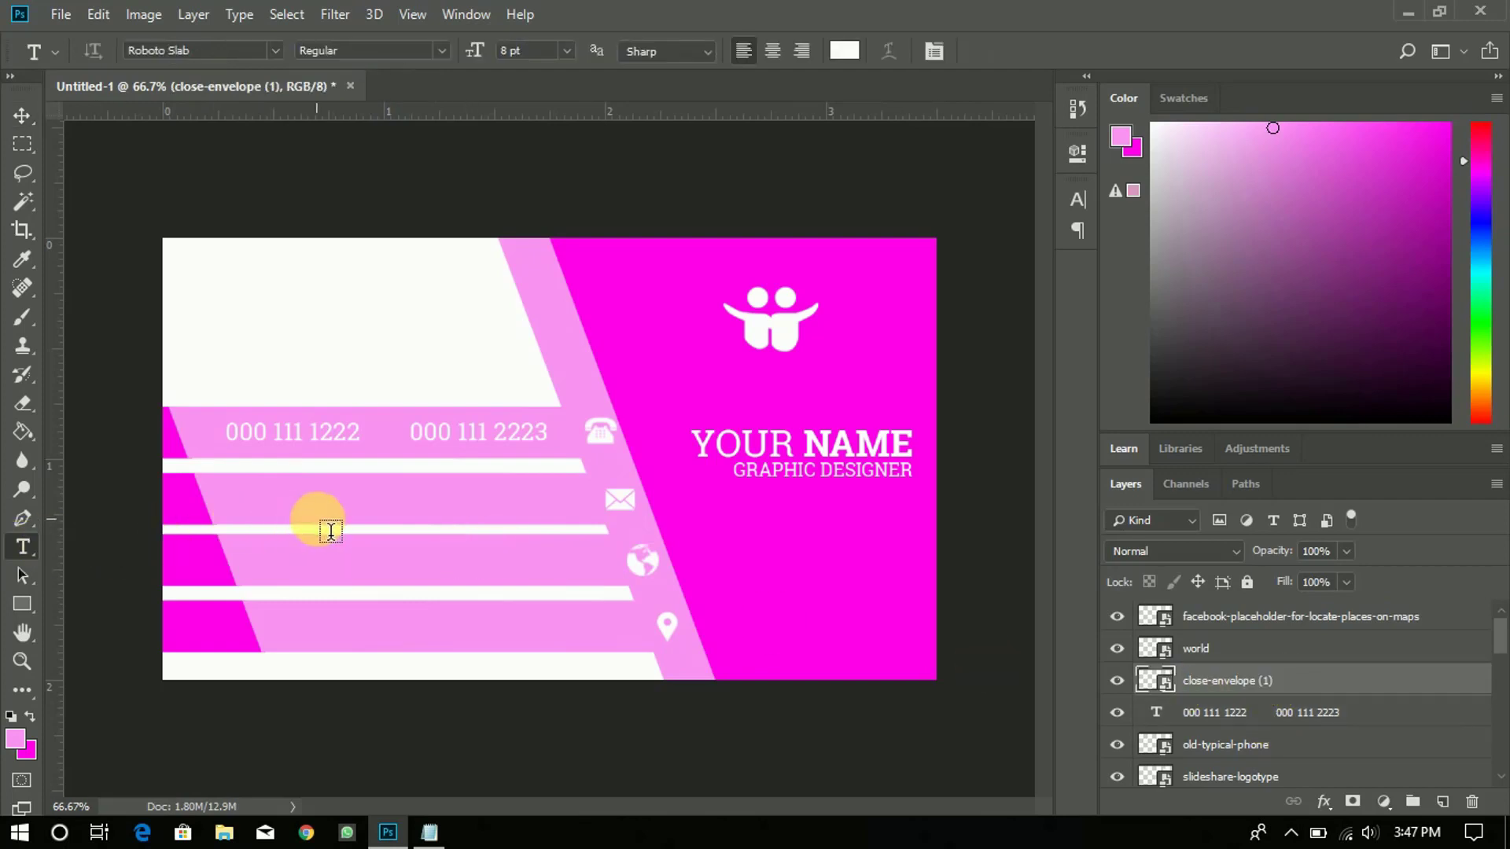
left_click(287, 509)
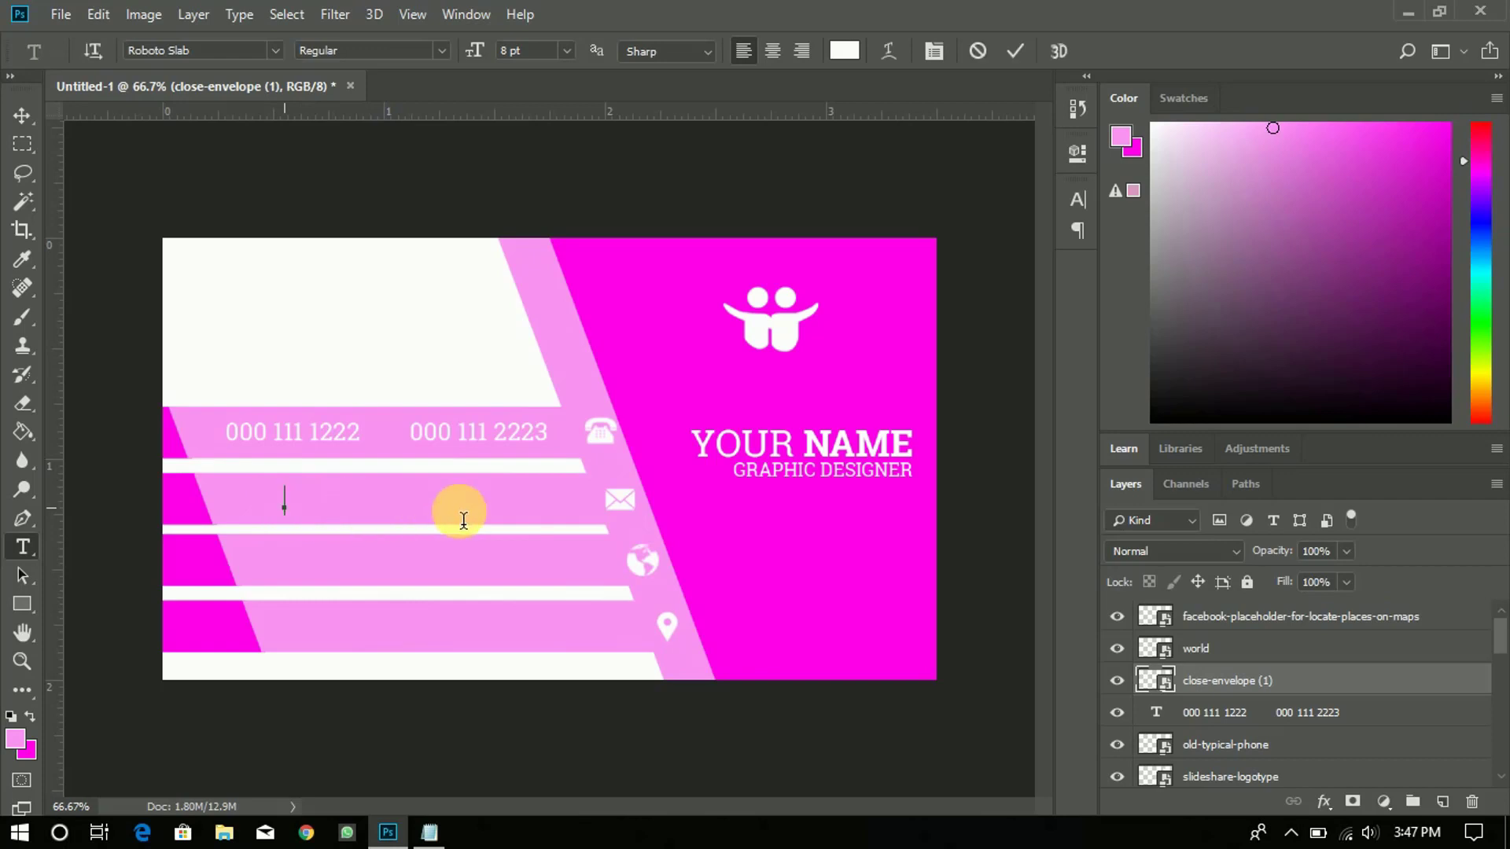
type("YOUR")
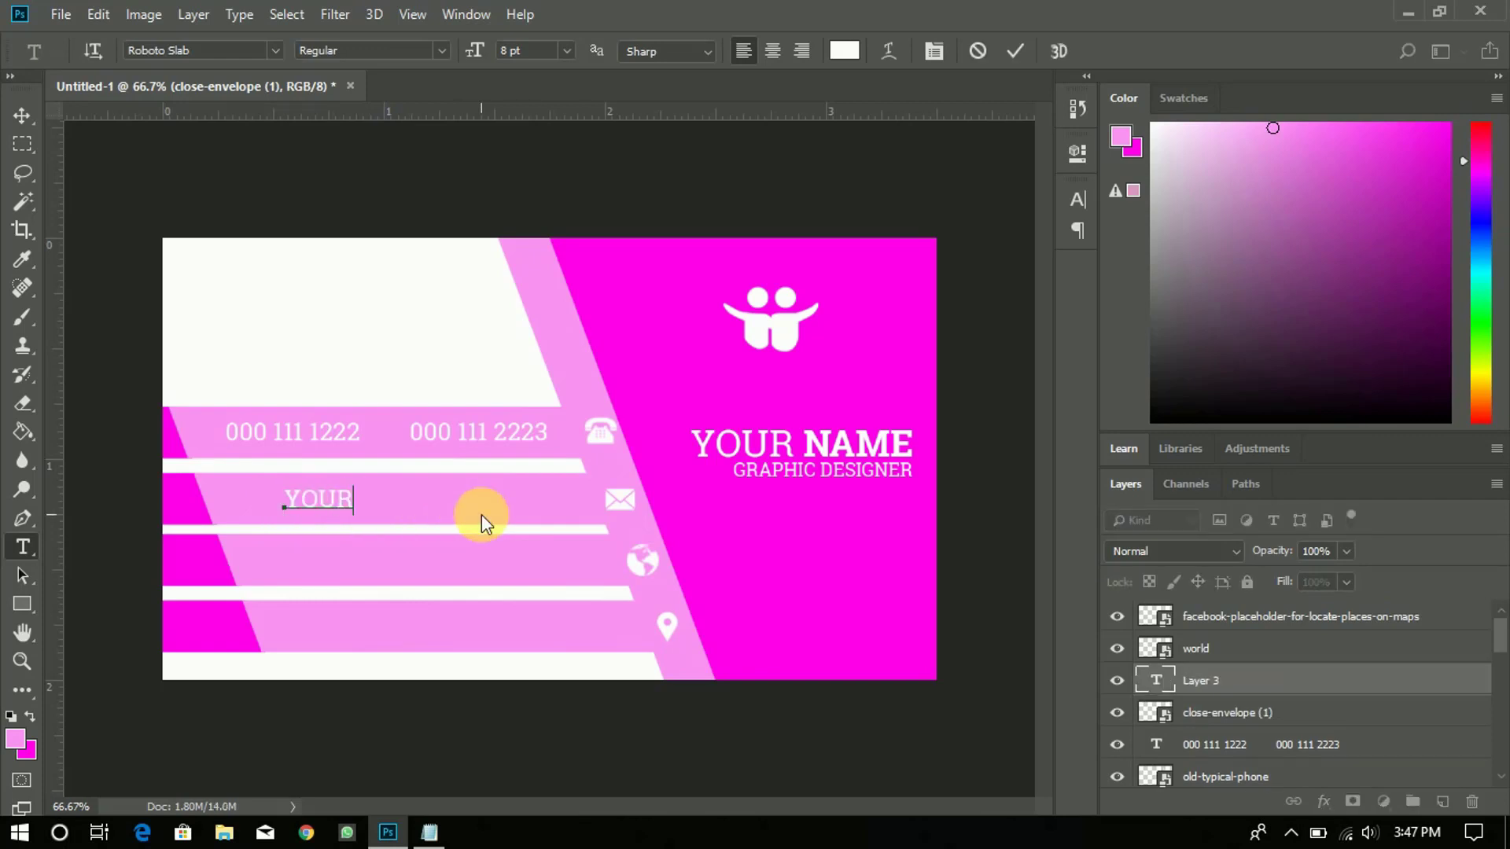
type("MAIL@")
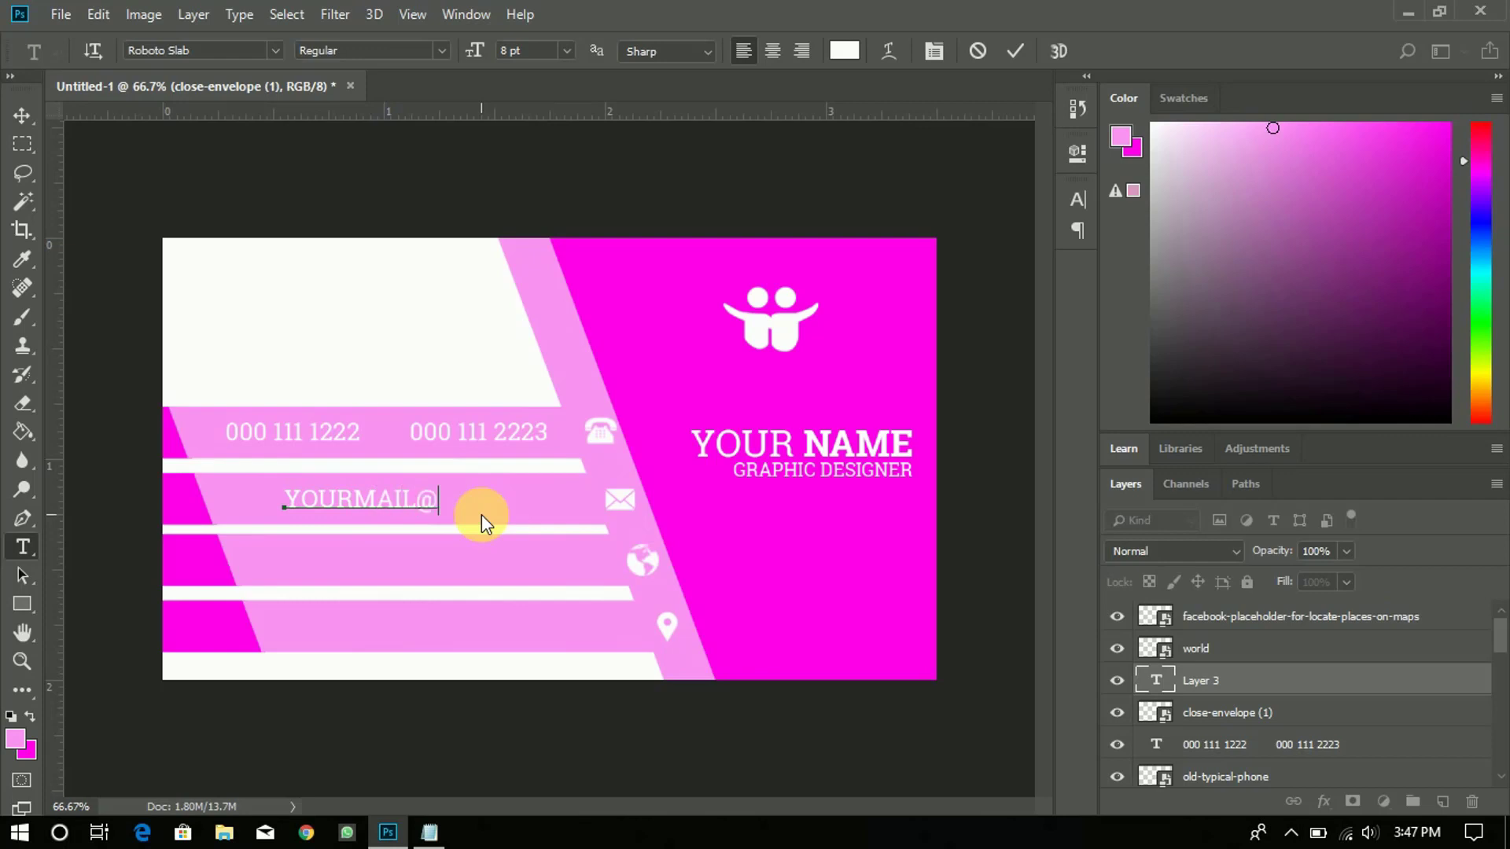
type("GMAIL.COM")
left_click(776, 387)
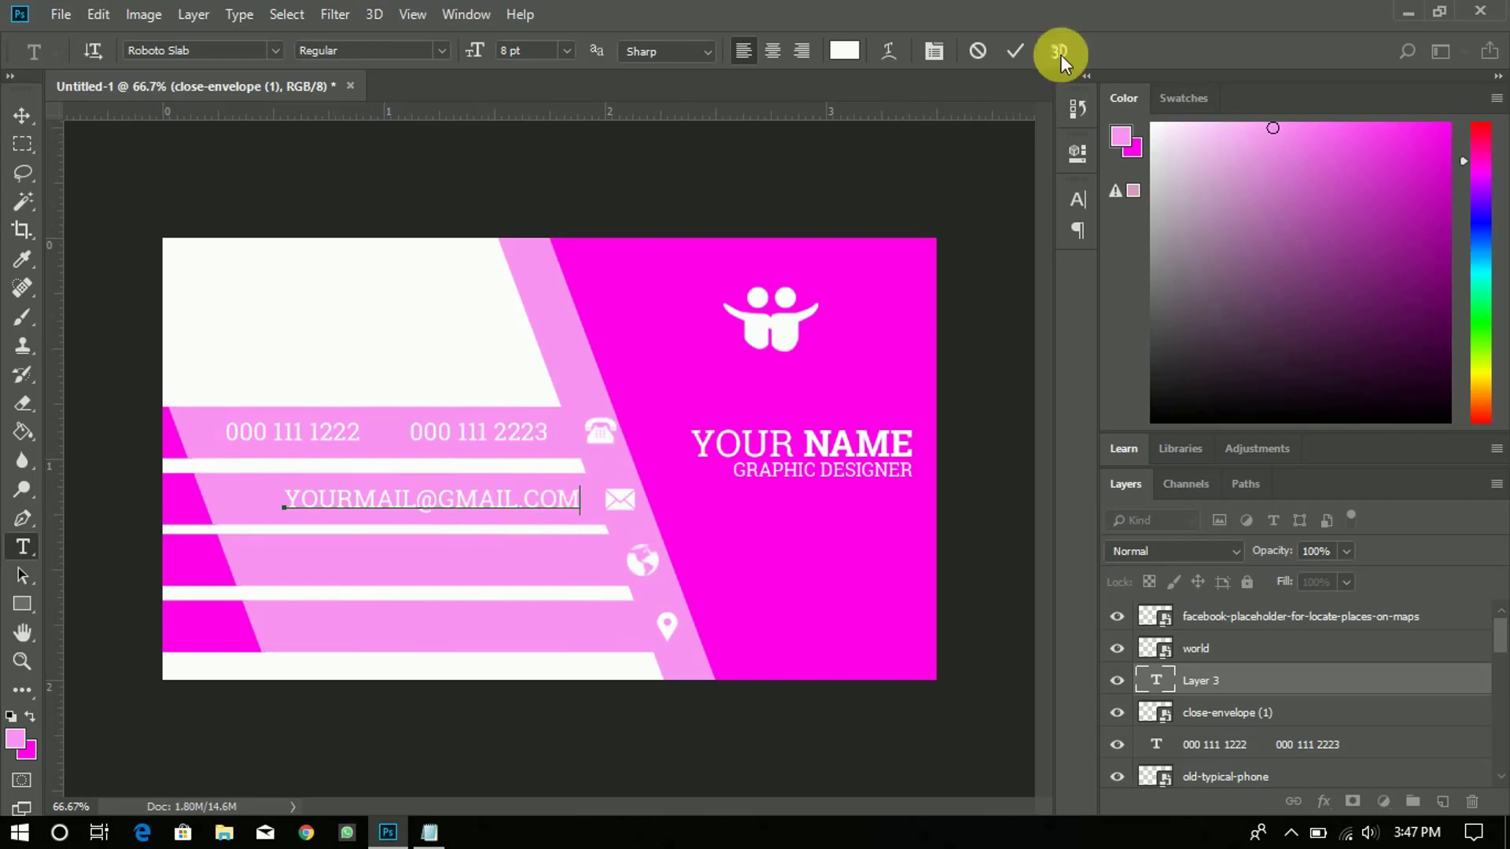
left_click(1011, 54)
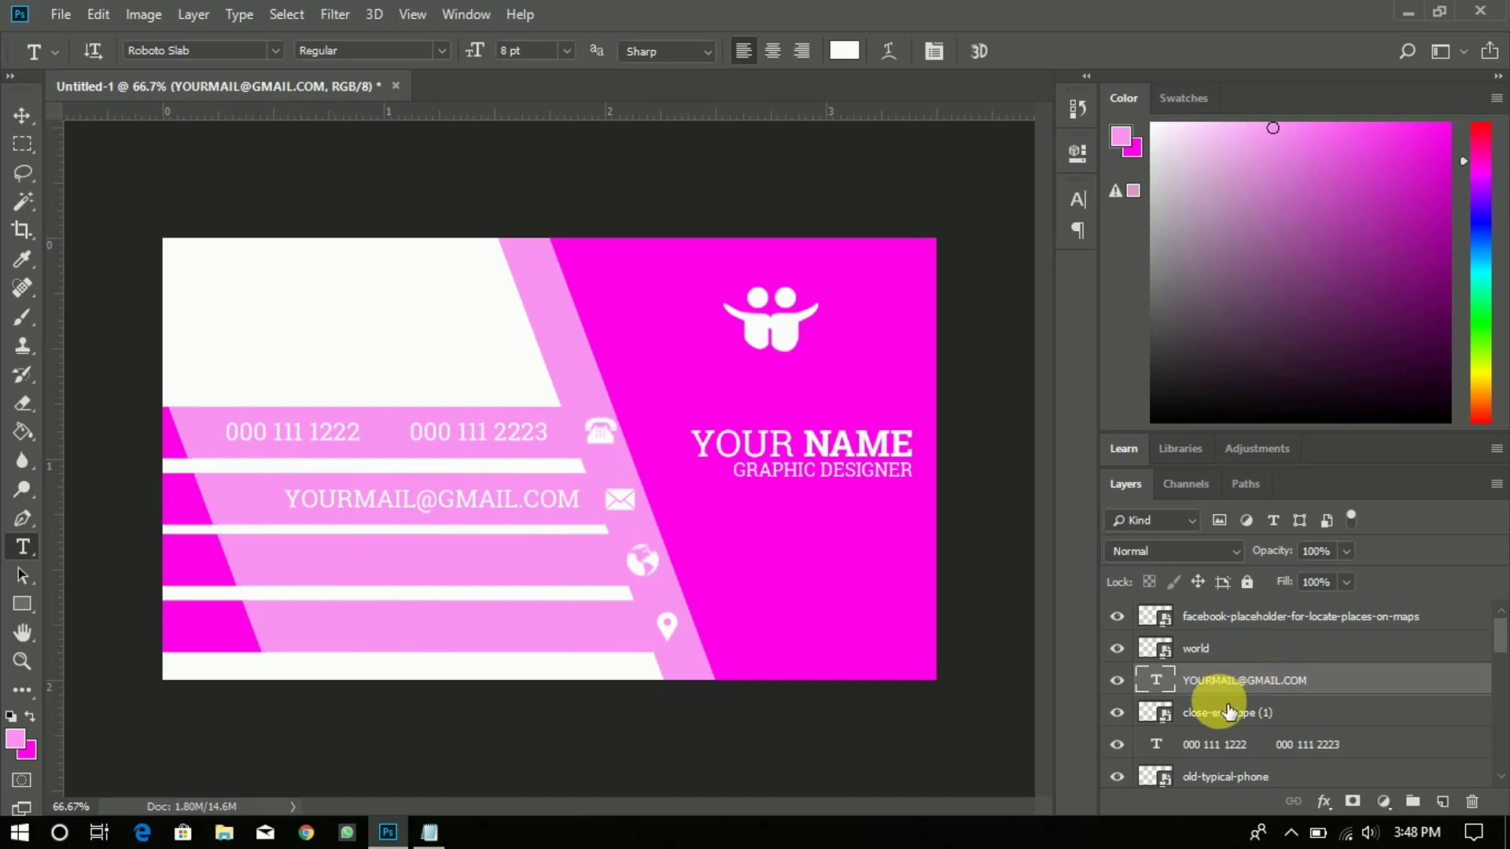
Step: Align the right edges of the e-mail text and the phone number text
left_click(1229, 744, "ctrl")
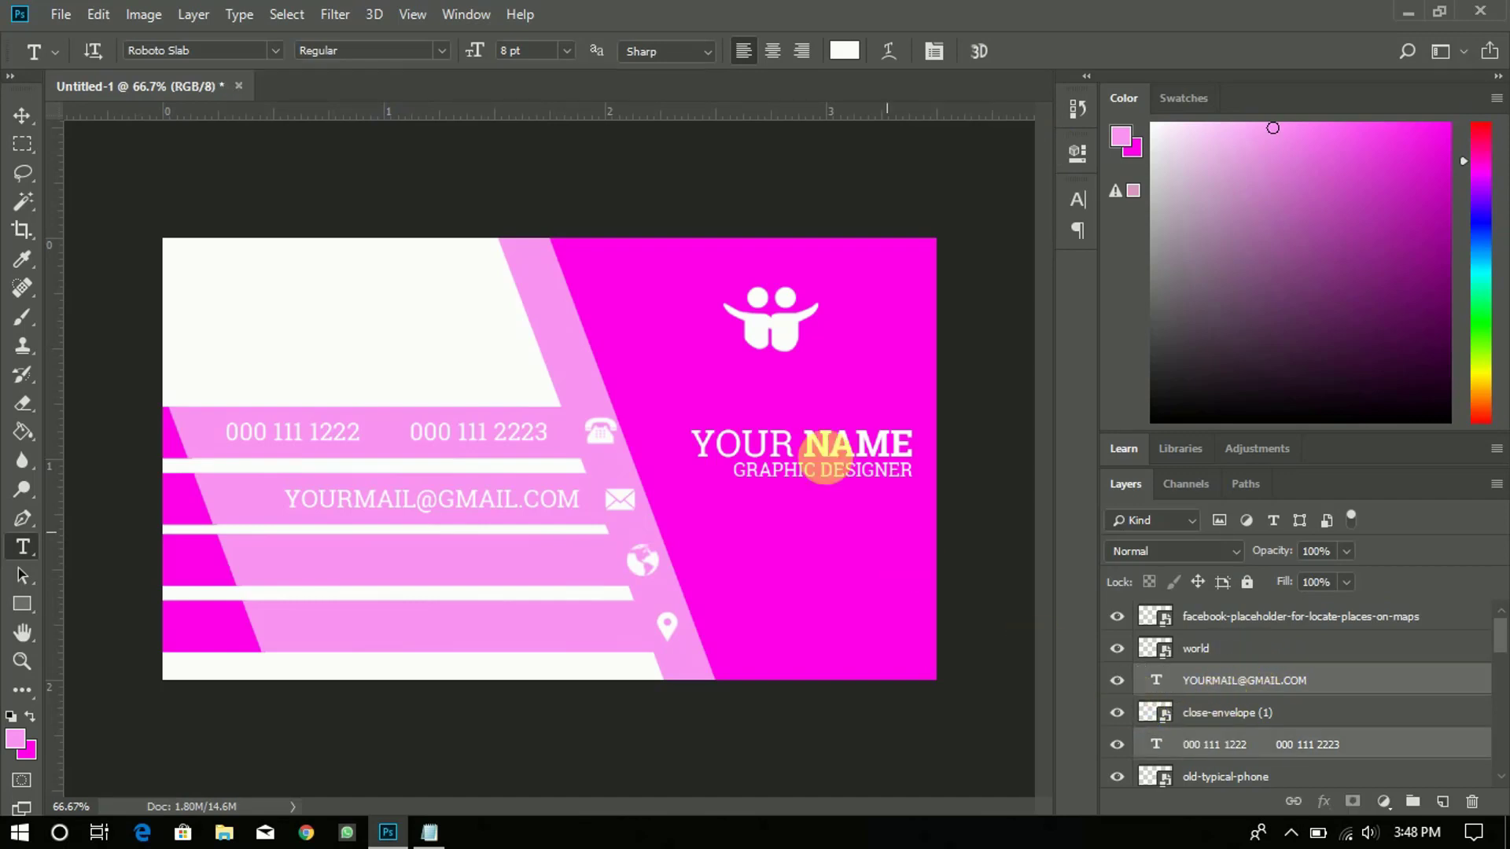
key("v")
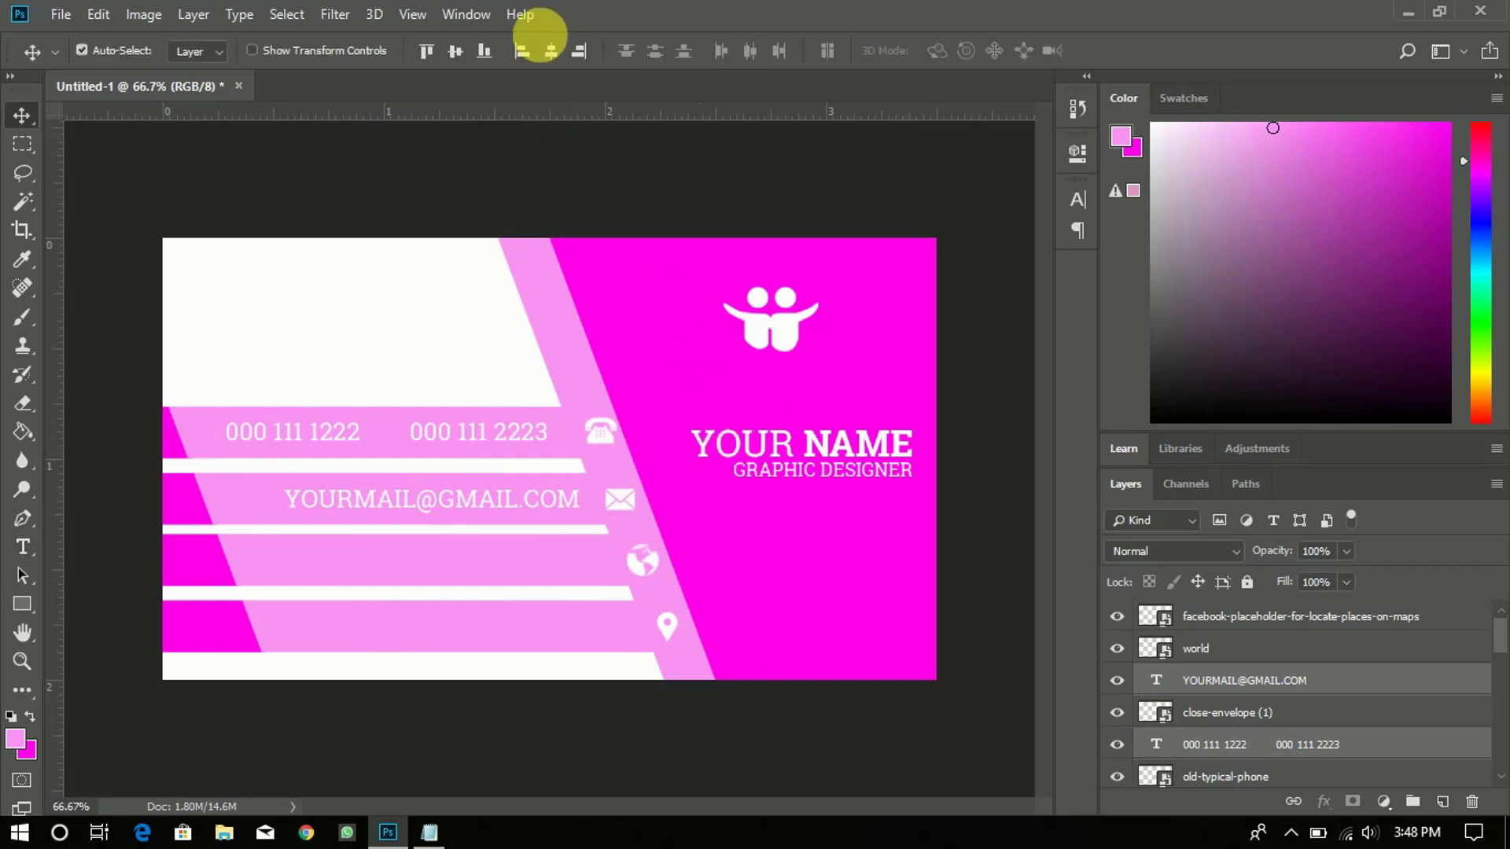
left_click(579, 50)
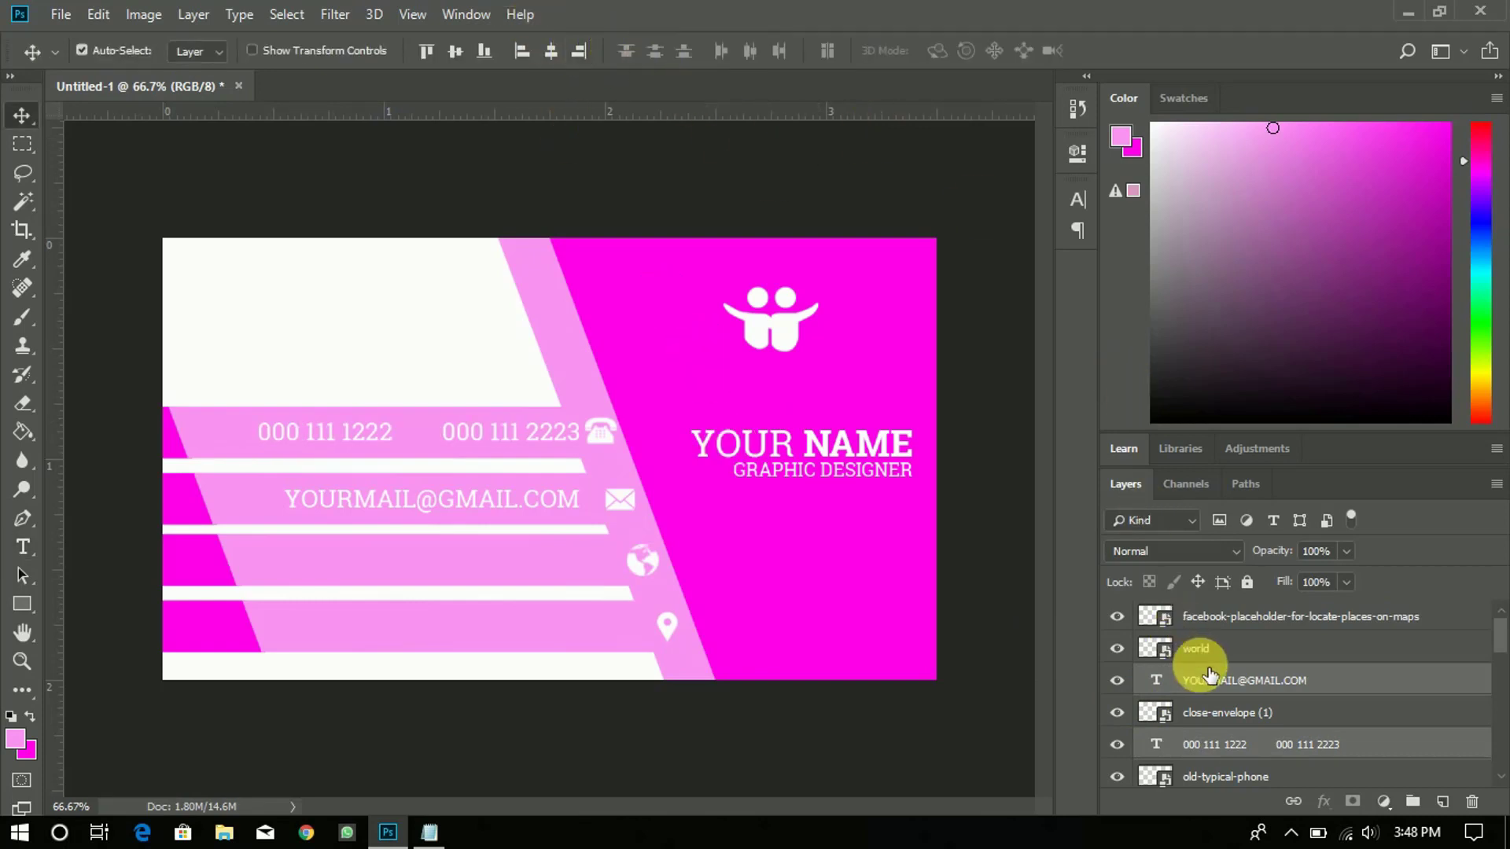
Step: Align the vertical centres of the e-mail text and the envelope icon
left_click(1249, 684)
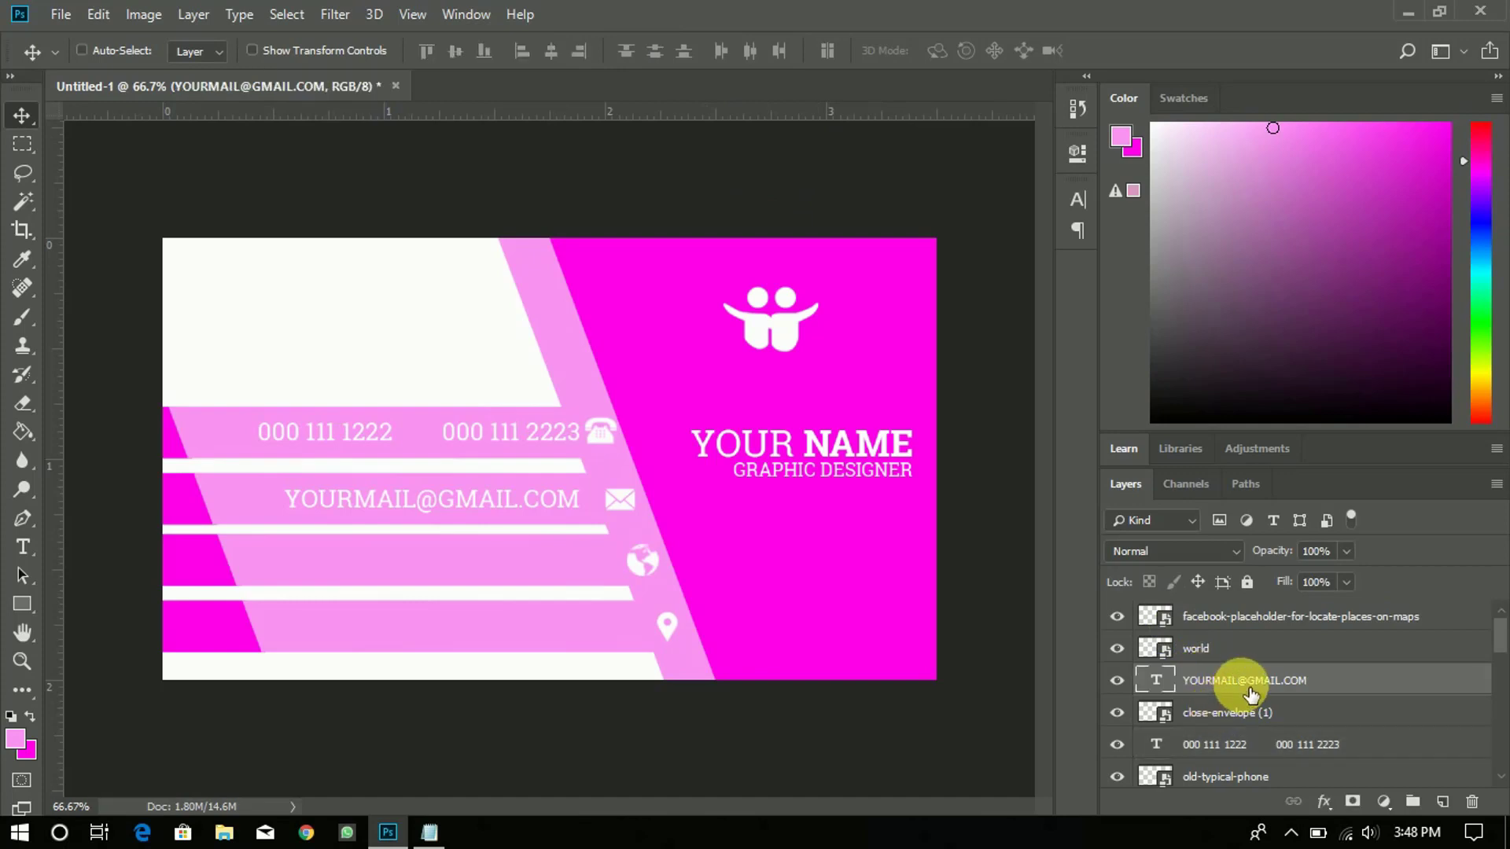
left_click(1243, 712, "ctrl")
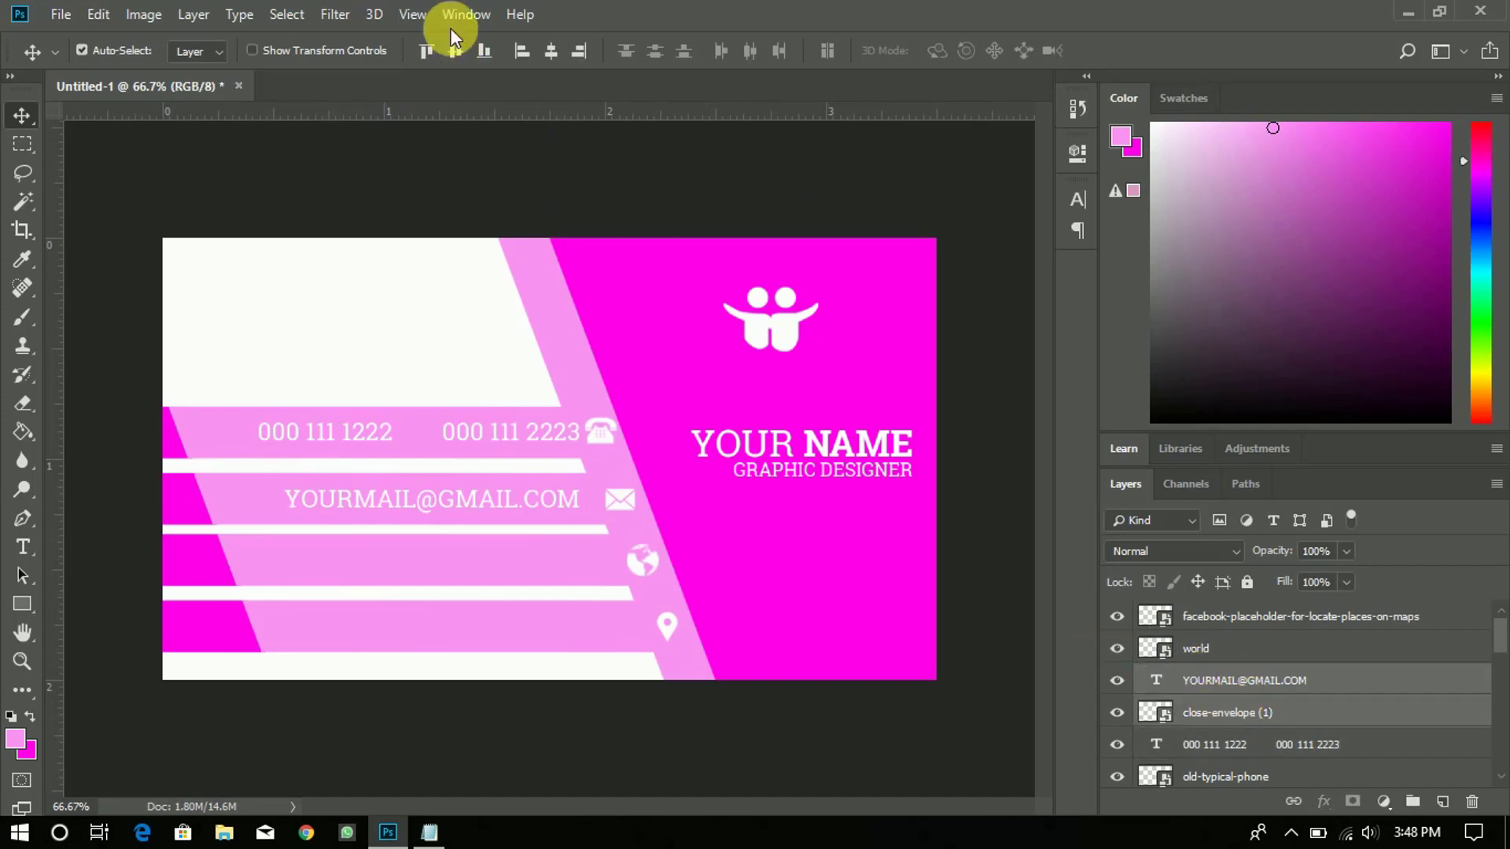
left_click(455, 52)
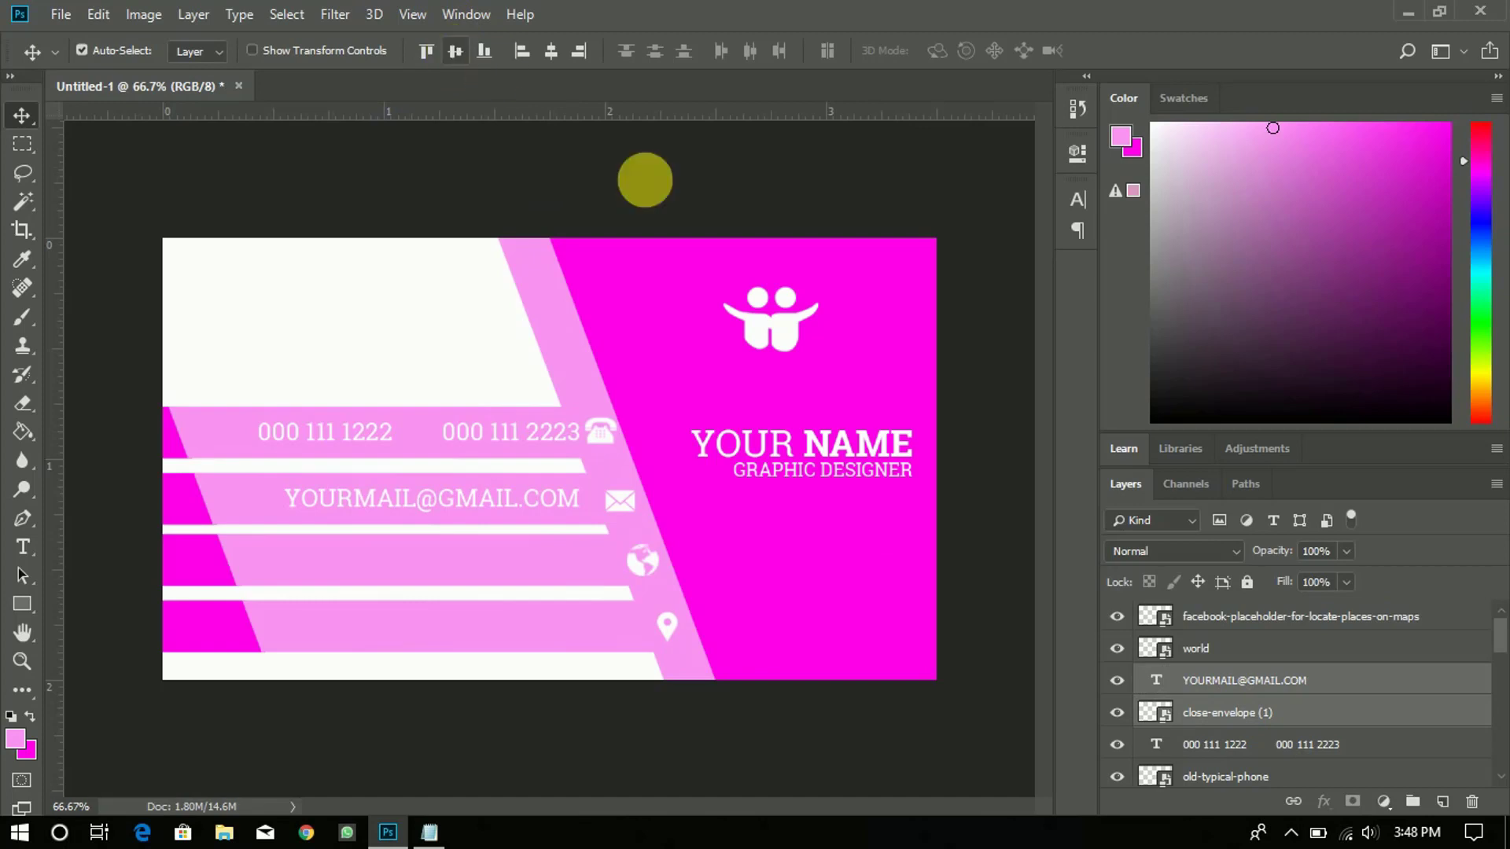
Step: Nudge the phone number text left along the first pink bar until a small gap separates it from the phone icon
left_click(1225, 689)
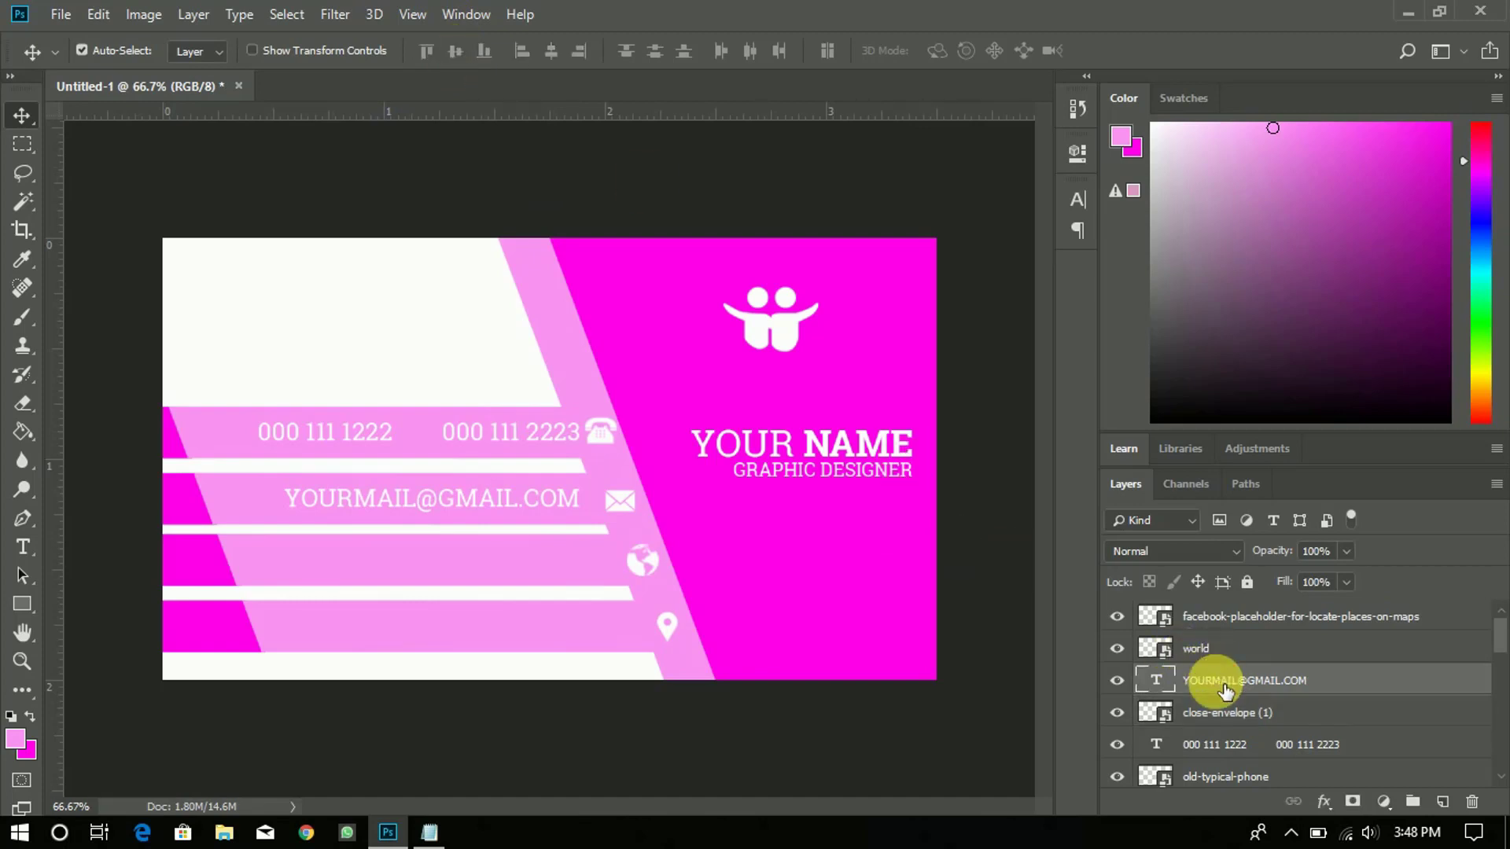
left_click(1223, 747)
key("Left")
key("Left")
key("Left")
key("Left")
key("Left")
key("Left")
key("Left")
key("Left")
key("Left")
key("Left")
key("Left")
key("Left")
key("Left")
key("Left")
key("Left")
key("Left")
key("Left")
key("Left")
key("Left")
key("Left")
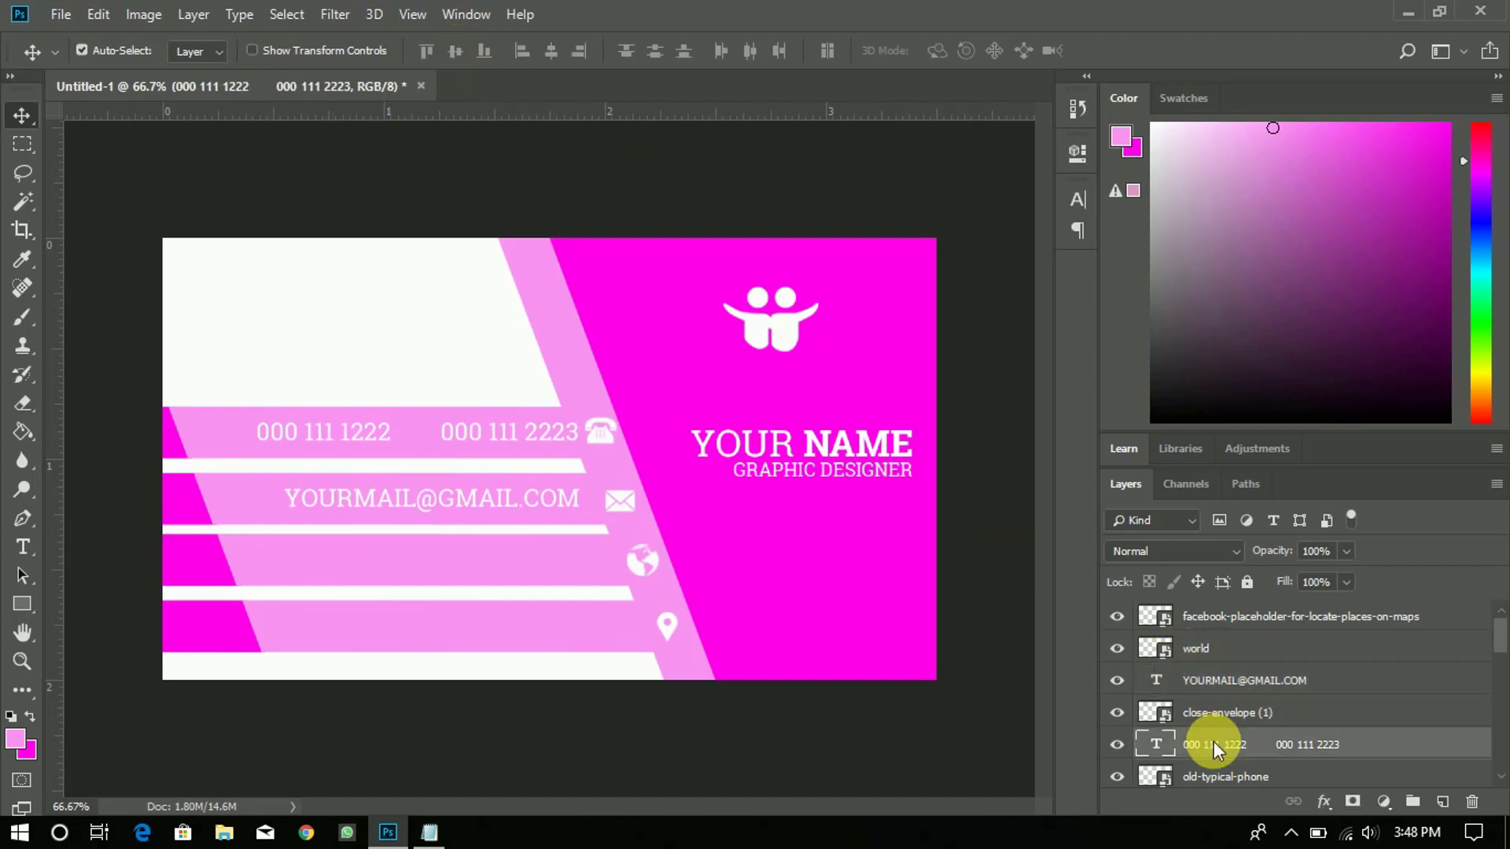
key("Left")
key("Left")
key("Left")
key("Left")
key("Left")
key("Left")
key("Left")
key("Left")
key("Left")
key("Left")
key("Left")
key("Left")
key("Left")
key("Left")
key("Left")
key("Left")
key("Left")
key("Left")
key("Left")
key("Left")
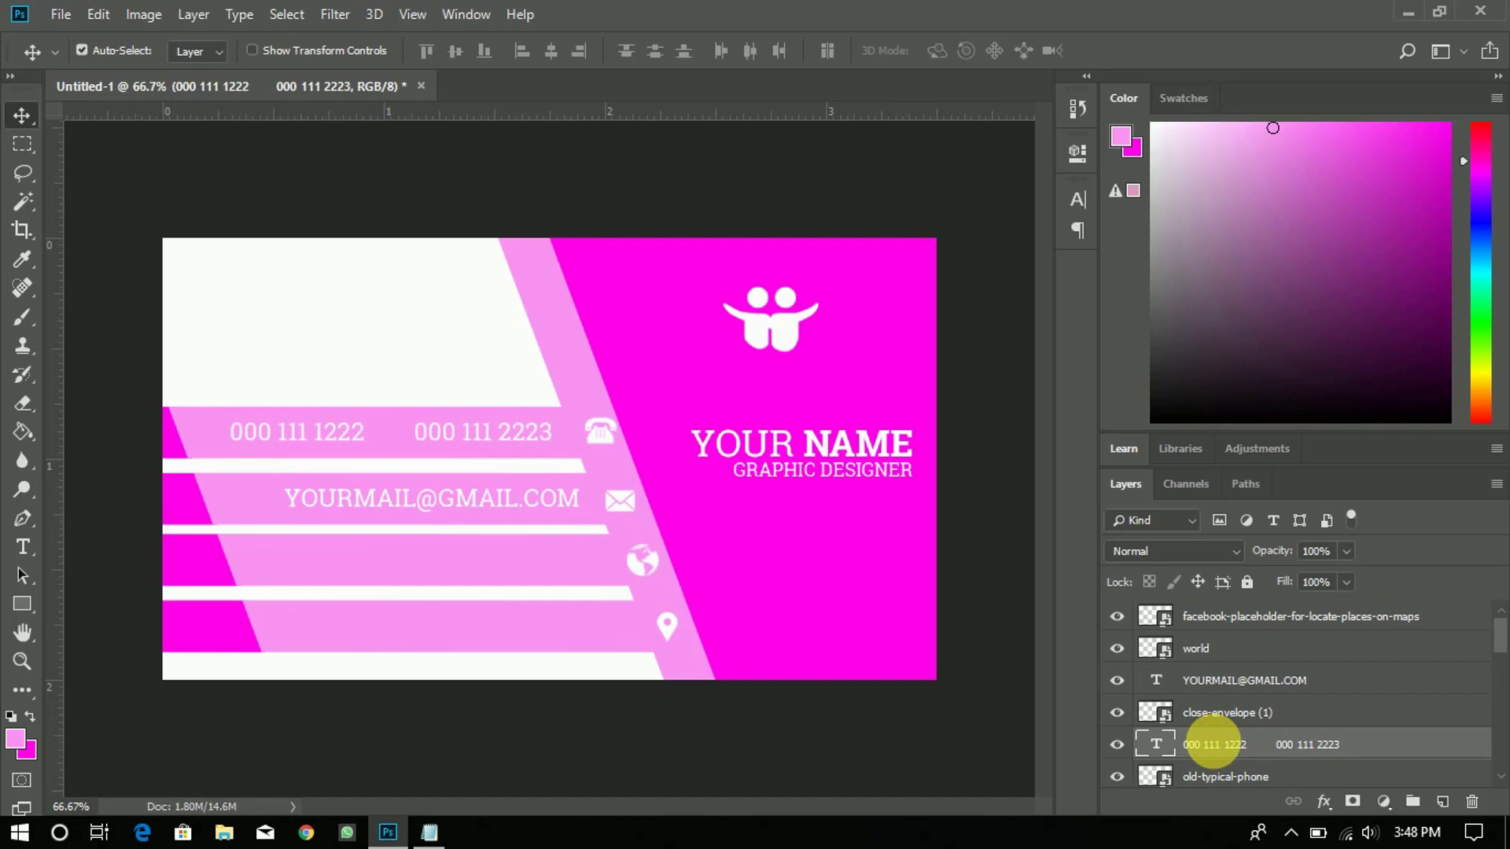
key("Left")
key("Left")
key("Left")
key("Left")
key("Left")
key("Left")
key("Left")
key("Left")
key("Left")
key("Left")
key("Left")
key("Left")
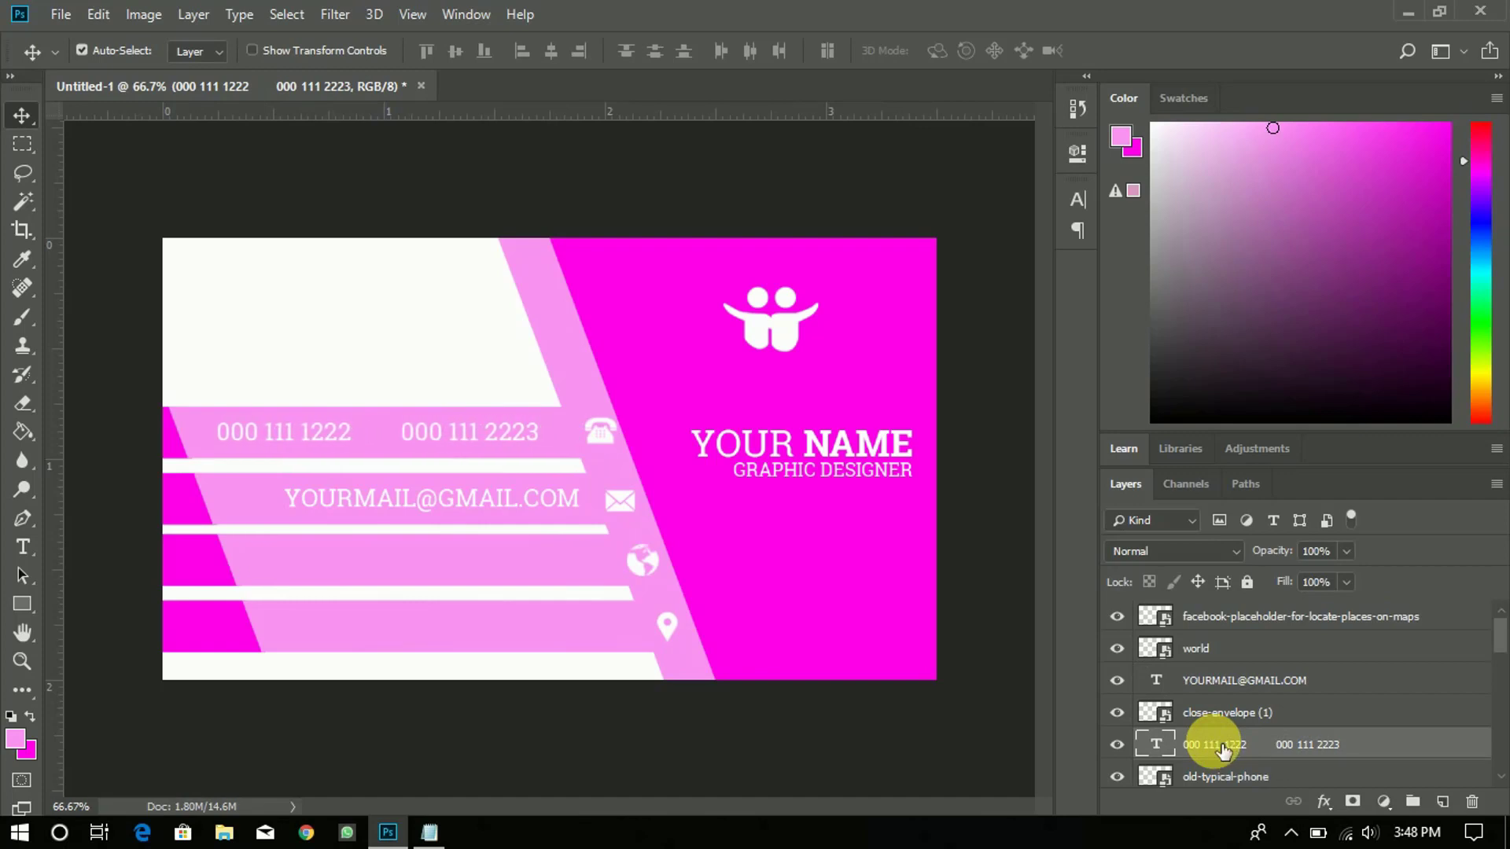
key("Right")
key("Right")
key("Right")
key("Right")
key("Right")
key("Right")
key("Right")
key("Right")
key("Right")
key("Right")
key("Right")
key("Right")
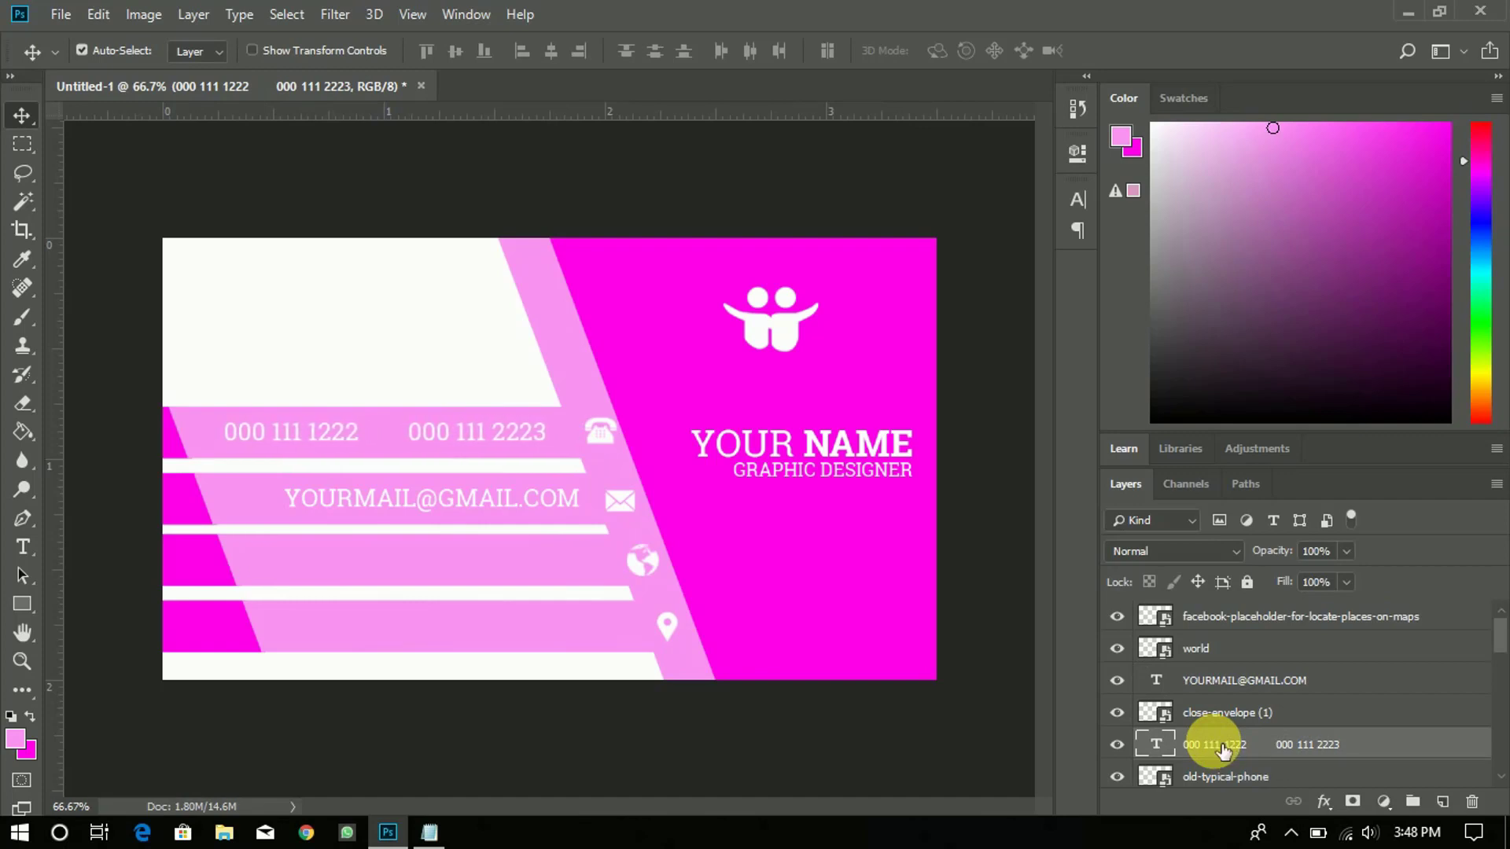
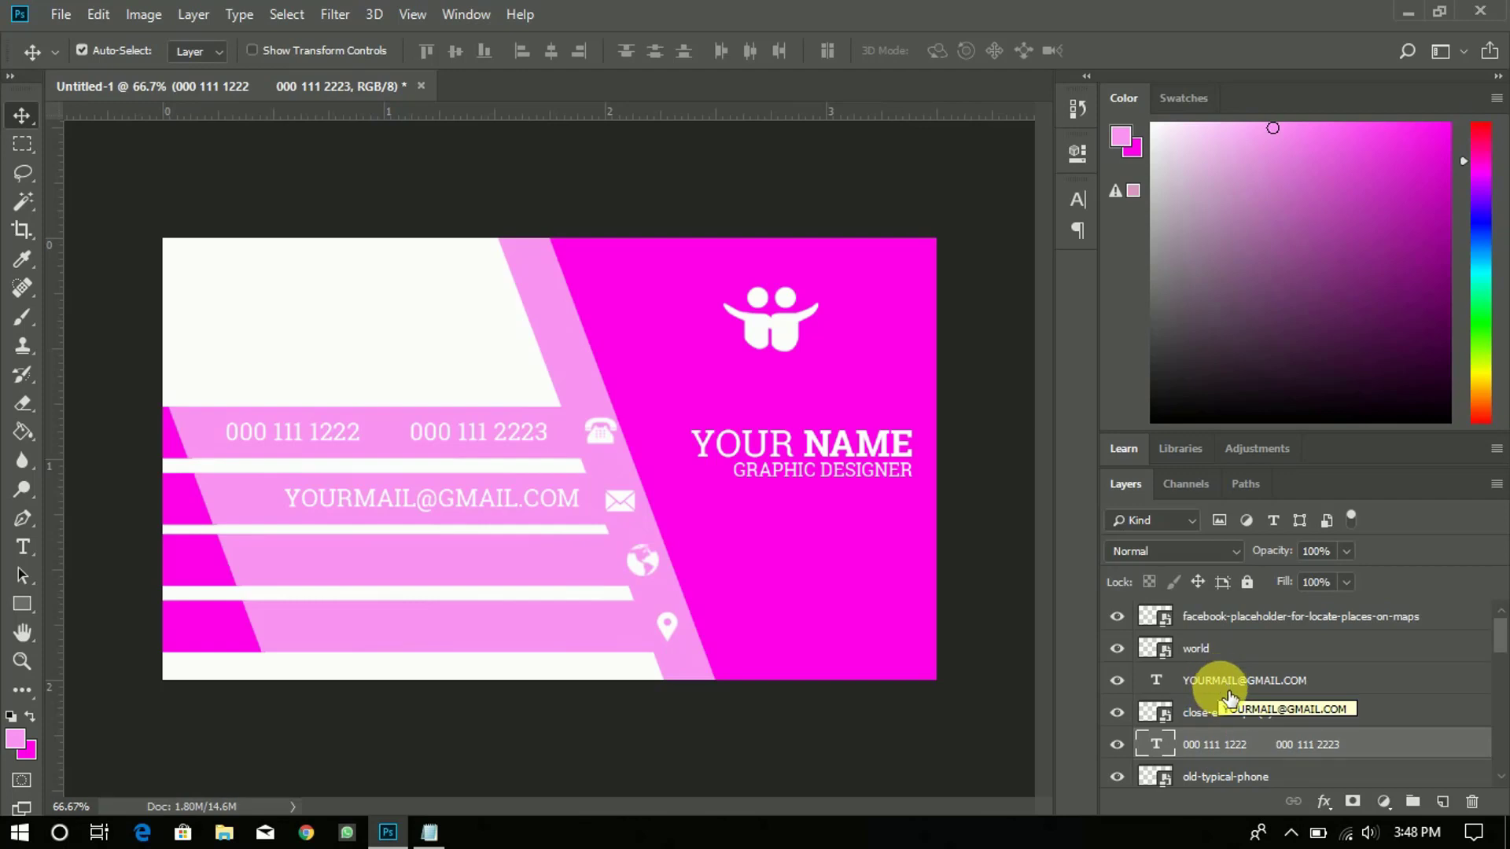
Step: Try the phone number text closer to the phone icon, and move it back left to its previous spot
key("Right")
key("Right")
key("Right")
key("Right")
key("Right")
key("Right")
key("Right")
key("Right")
key("Right")
key("Right")
key("Right")
key("Right")
key("Right")
key("Right")
key("Right")
key("Right")
key("Right")
key("Right")
key("Right")
key("Right")
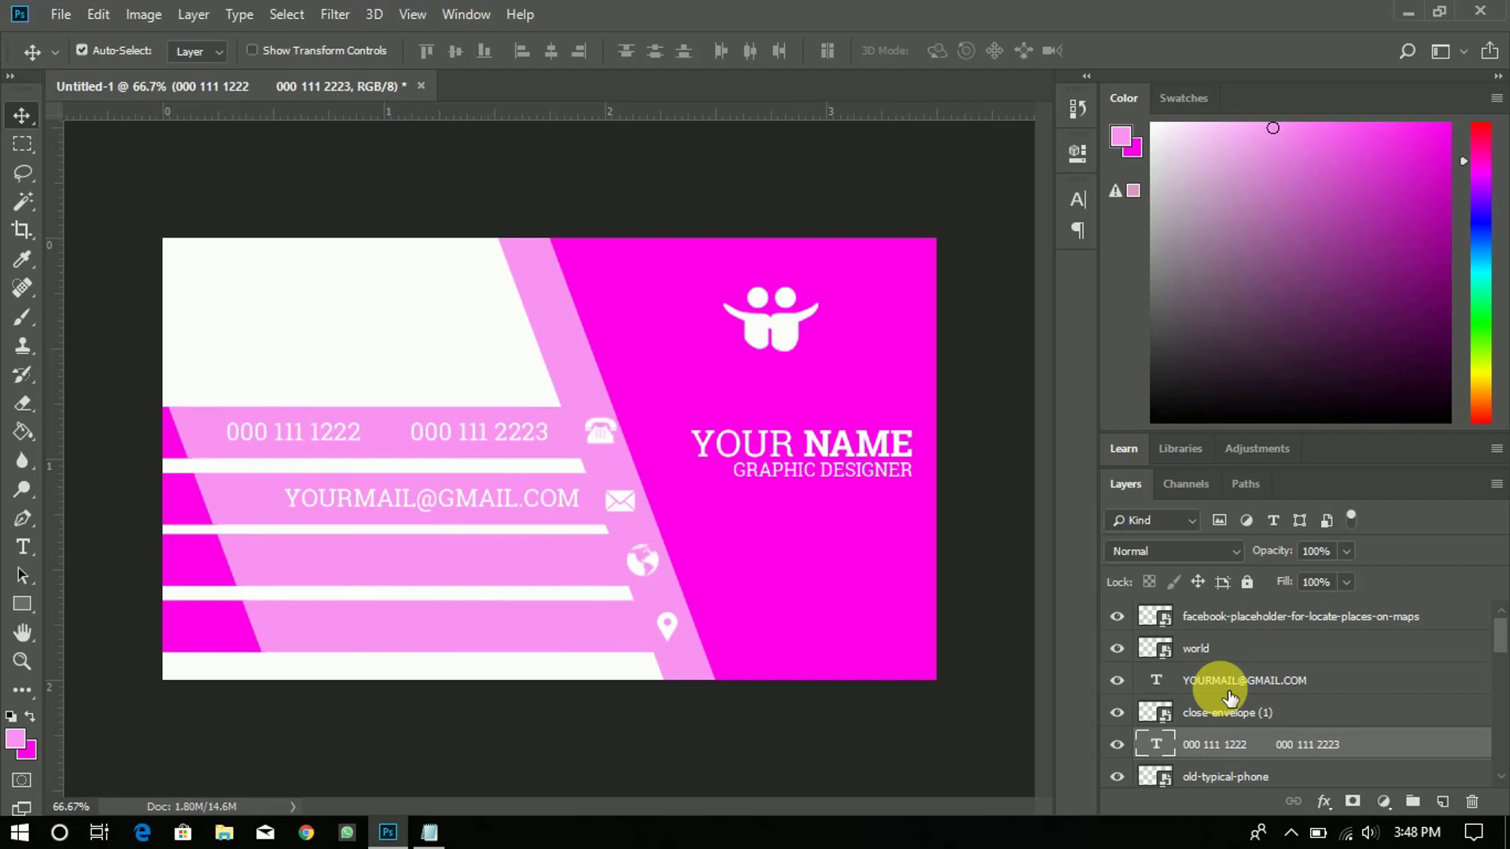
key("Right")
key("Right")
key("Right")
key("Right")
key("Right")
key("Right")
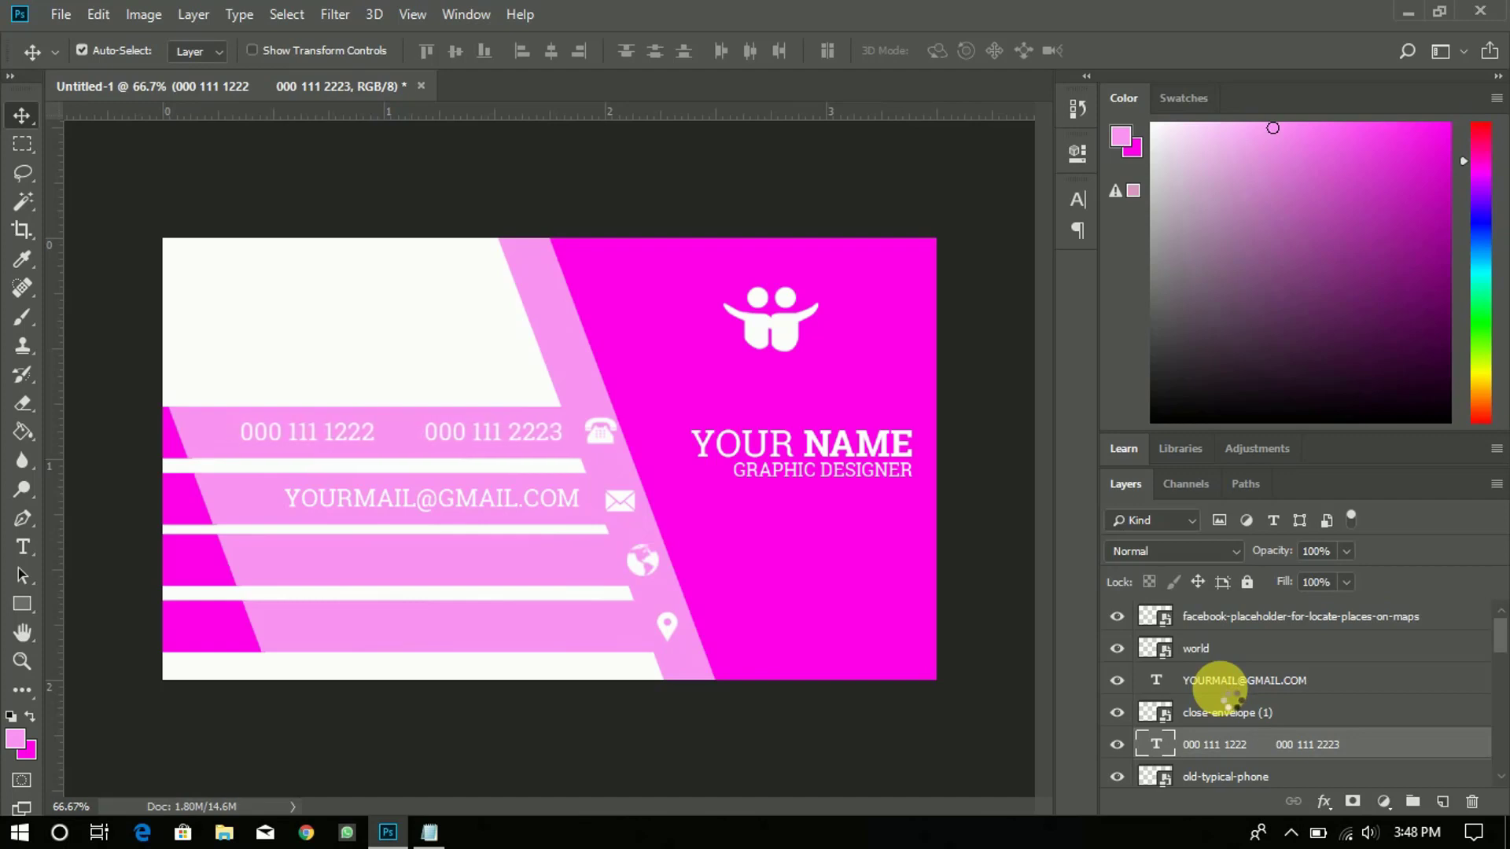
key("Left")
key("Left")
key("Left")
key("Left")
key("Left")
key("Left")
key("Left")
key("Left")
key("Left")
key("Left")
key("Left")
key("Left")
key("Left")
key("Left")
key("Left")
key("Left")
key("Left")
key("Left")
key("Left")
key("Left")
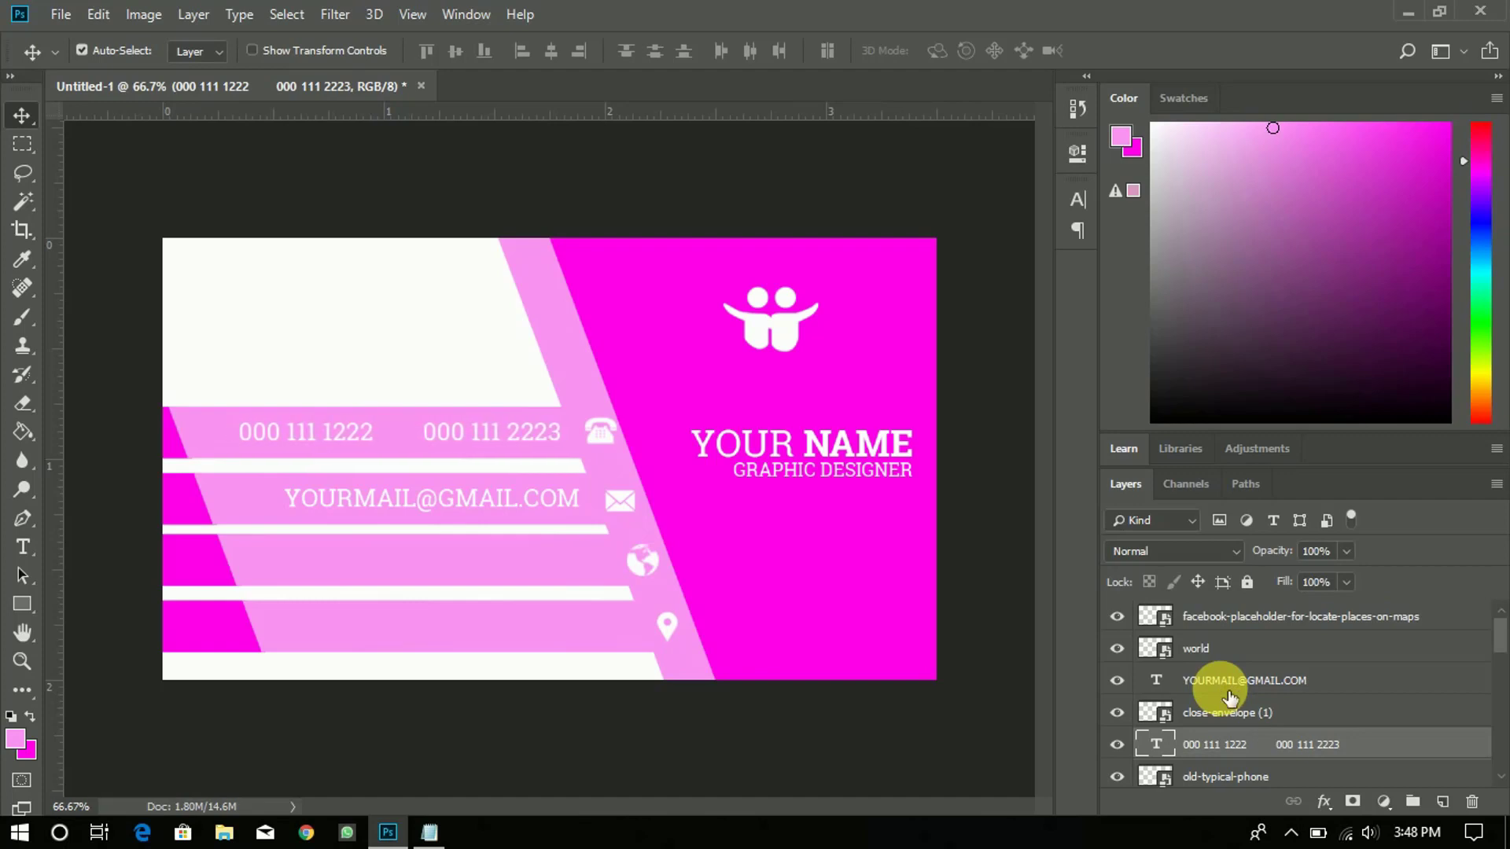
key("Left")
key("Left")
key("Left")
key("Left")
key("Left")
key("Left")
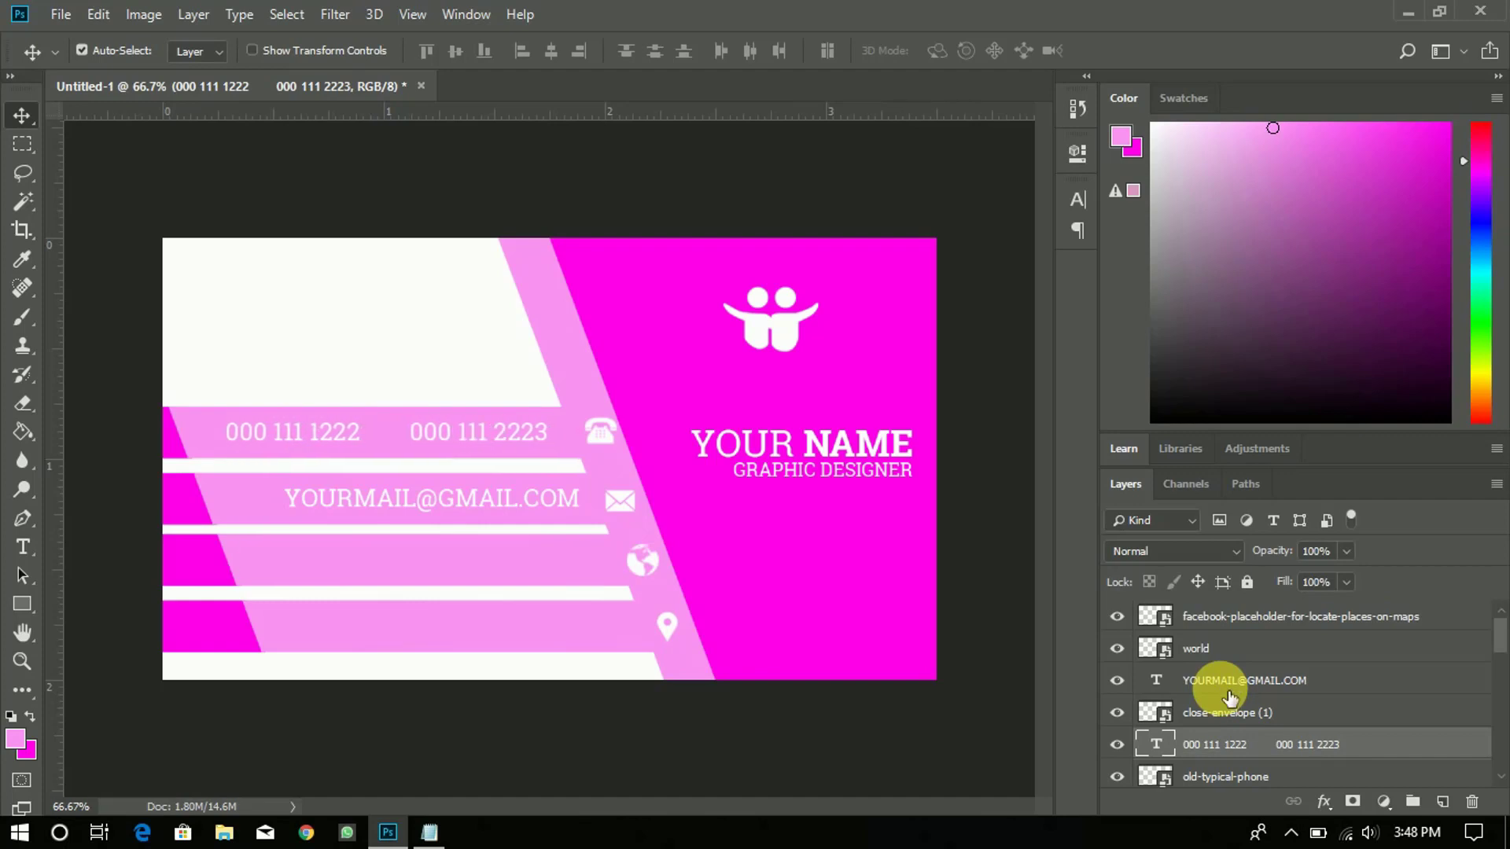
key("Left")
key("Left")
key("Left")
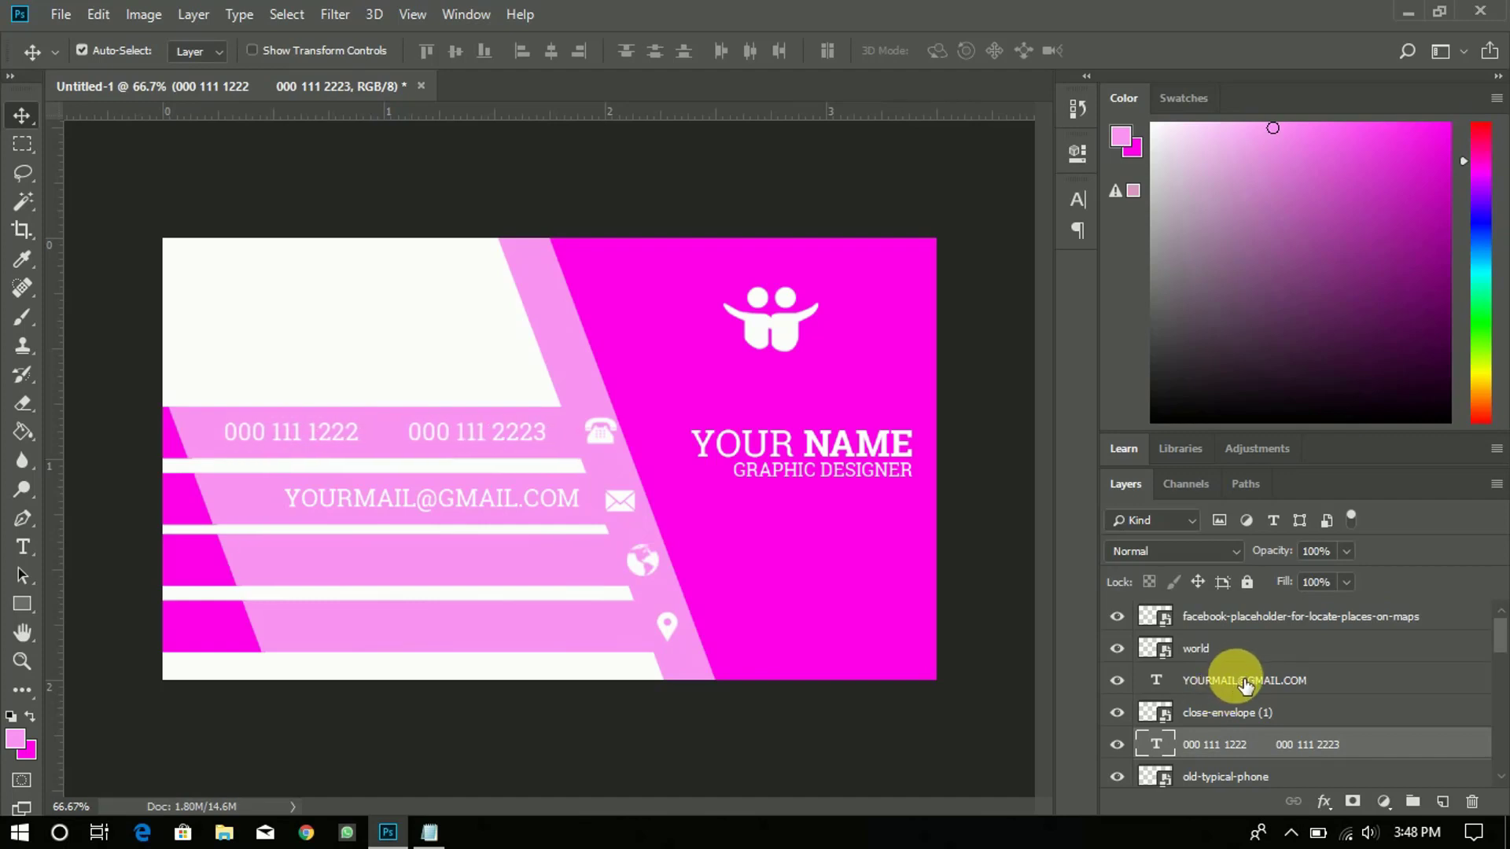
Step: Nudge the e-mail text left until its gap to the envelope icon matches the gap in the phone row
left_click(1235, 678)
key("Left")
key("Left")
key("Left")
key("Left")
key("Left")
key("Left")
key("Left")
key("Left")
key("Left")
key("Left")
key("Left")
key("Left")
key("Left")
key("Left")
key("Left")
key("Left")
key("Left")
key("Left")
key("Left")
key("Left")
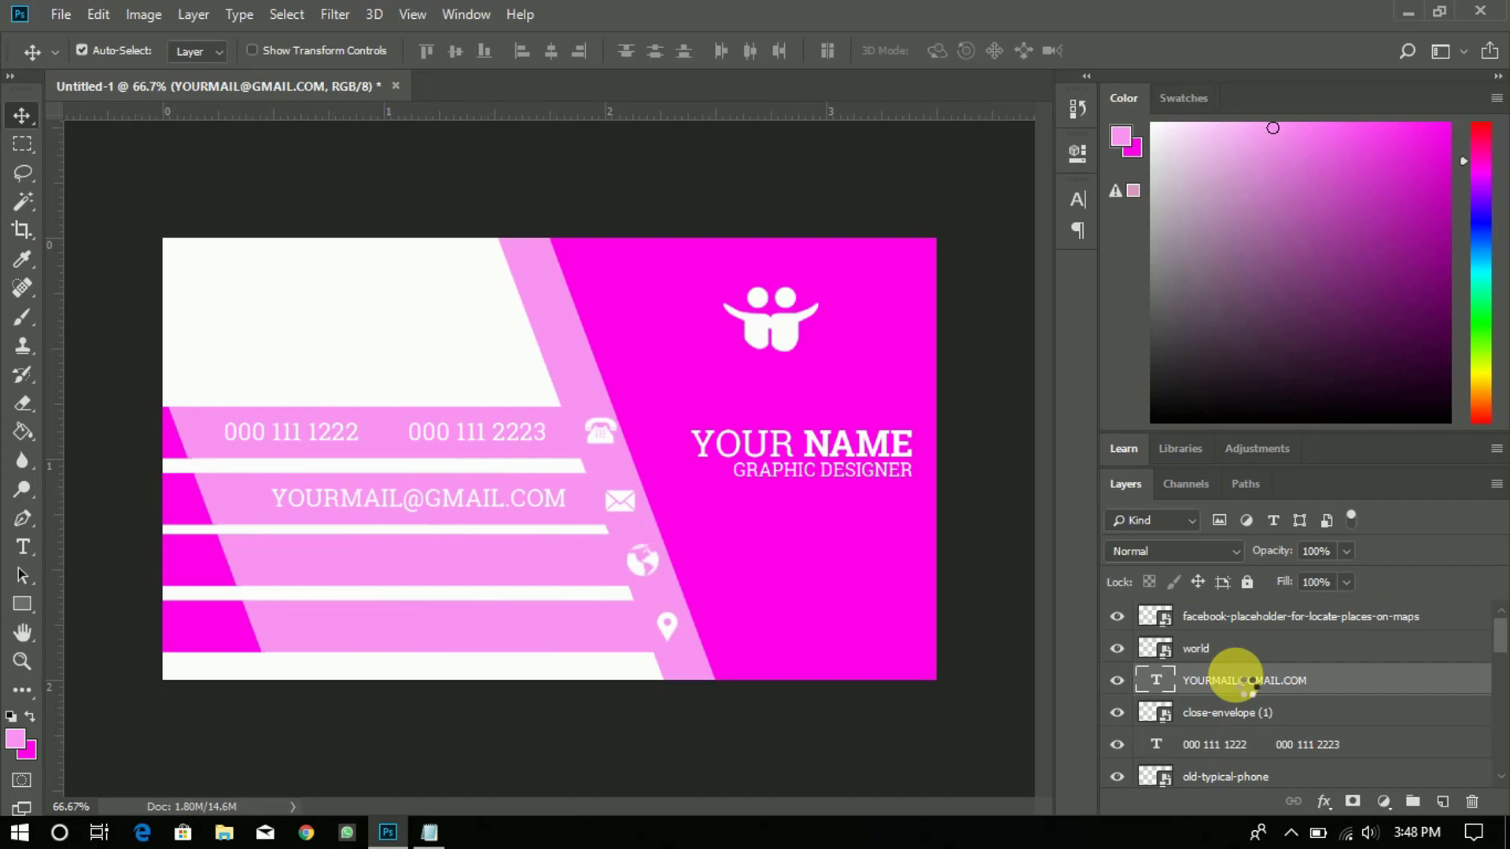
Step: Fine-tune the gap between the e-mail text and the envelope icon by nudging the text left and slightly back right
key("Left")
key("Left")
key("Left")
key("Left")
key("Left")
key("Left")
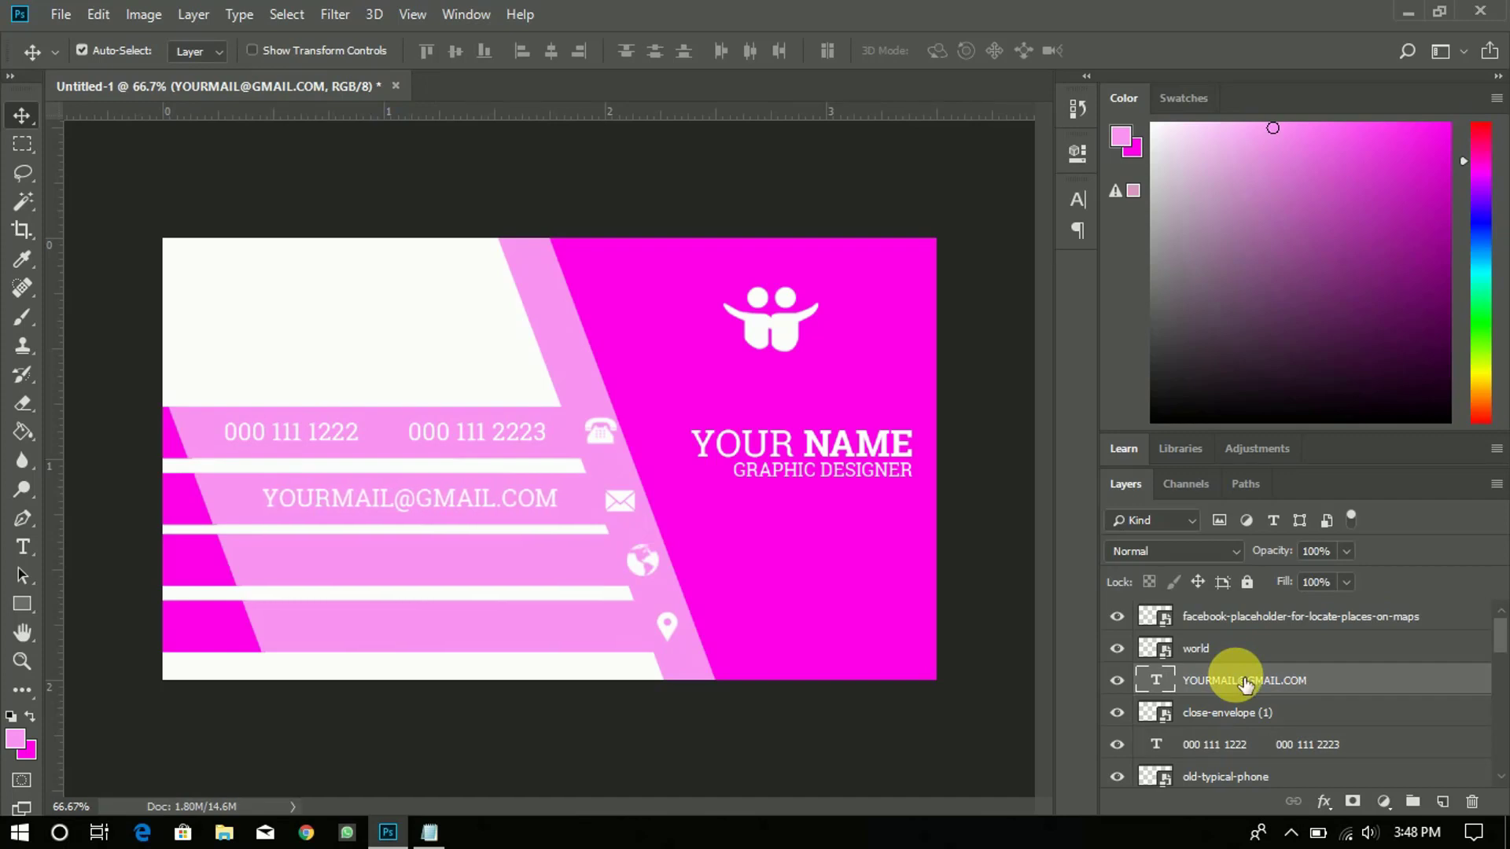
key("Right")
key("Right")
key("Right")
key("Right")
key("Right")
key("Right")
key("Right")
key("Right")
key("Right")
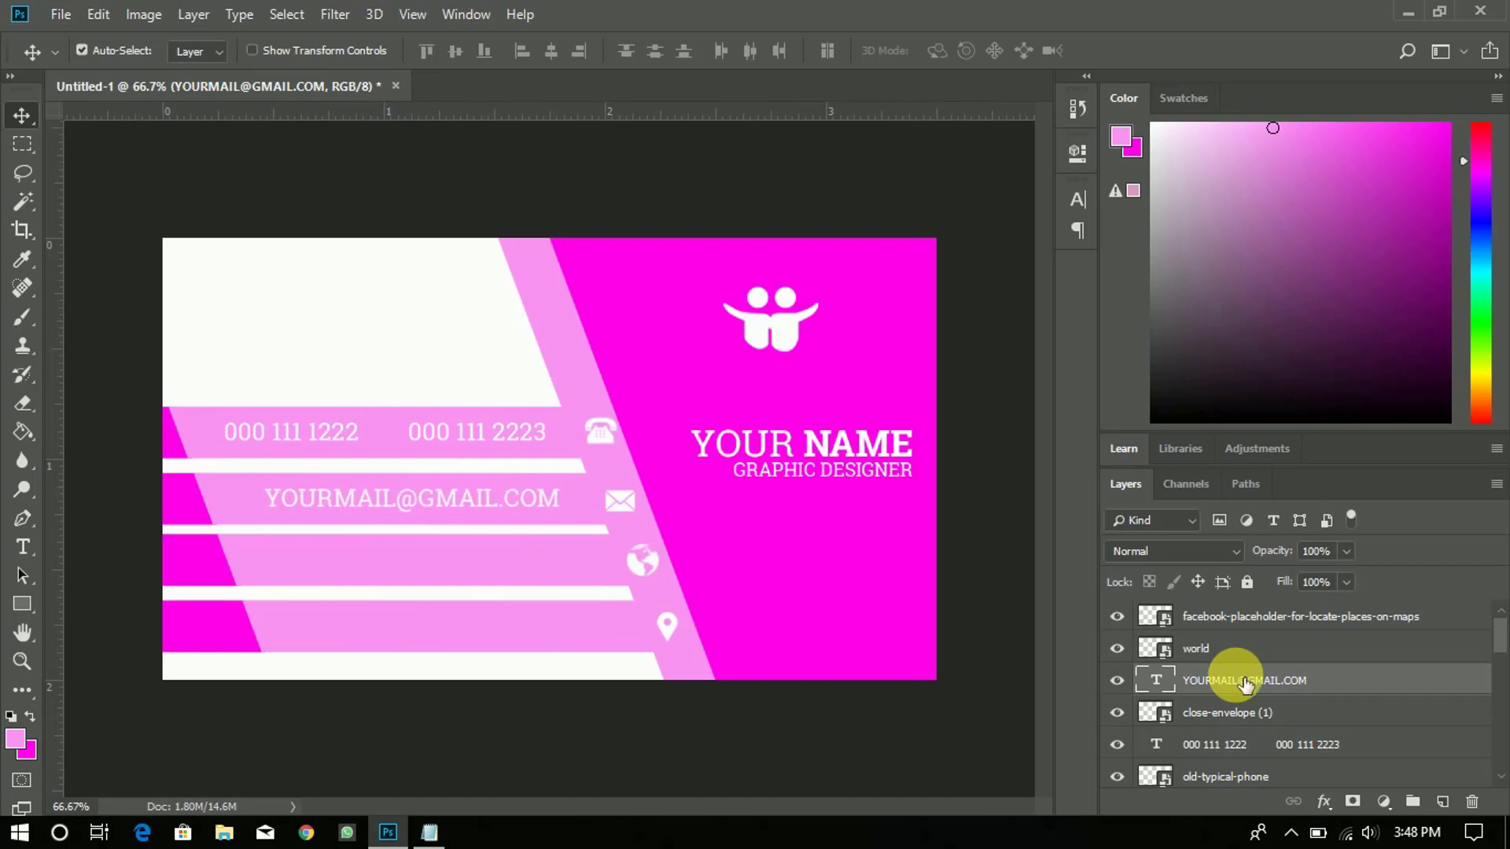
key("Right")
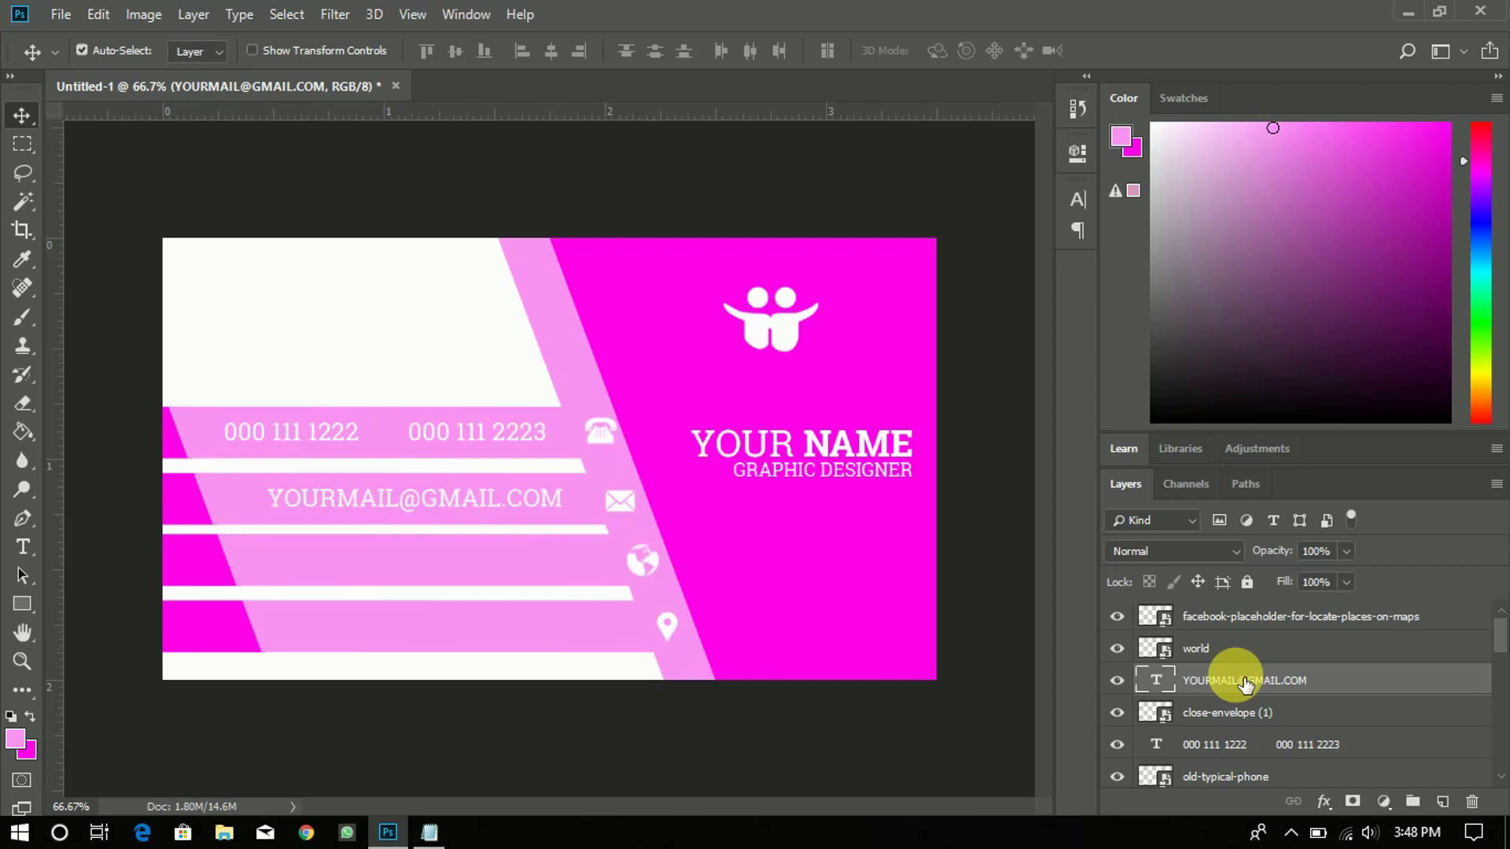
left_click(23, 547)
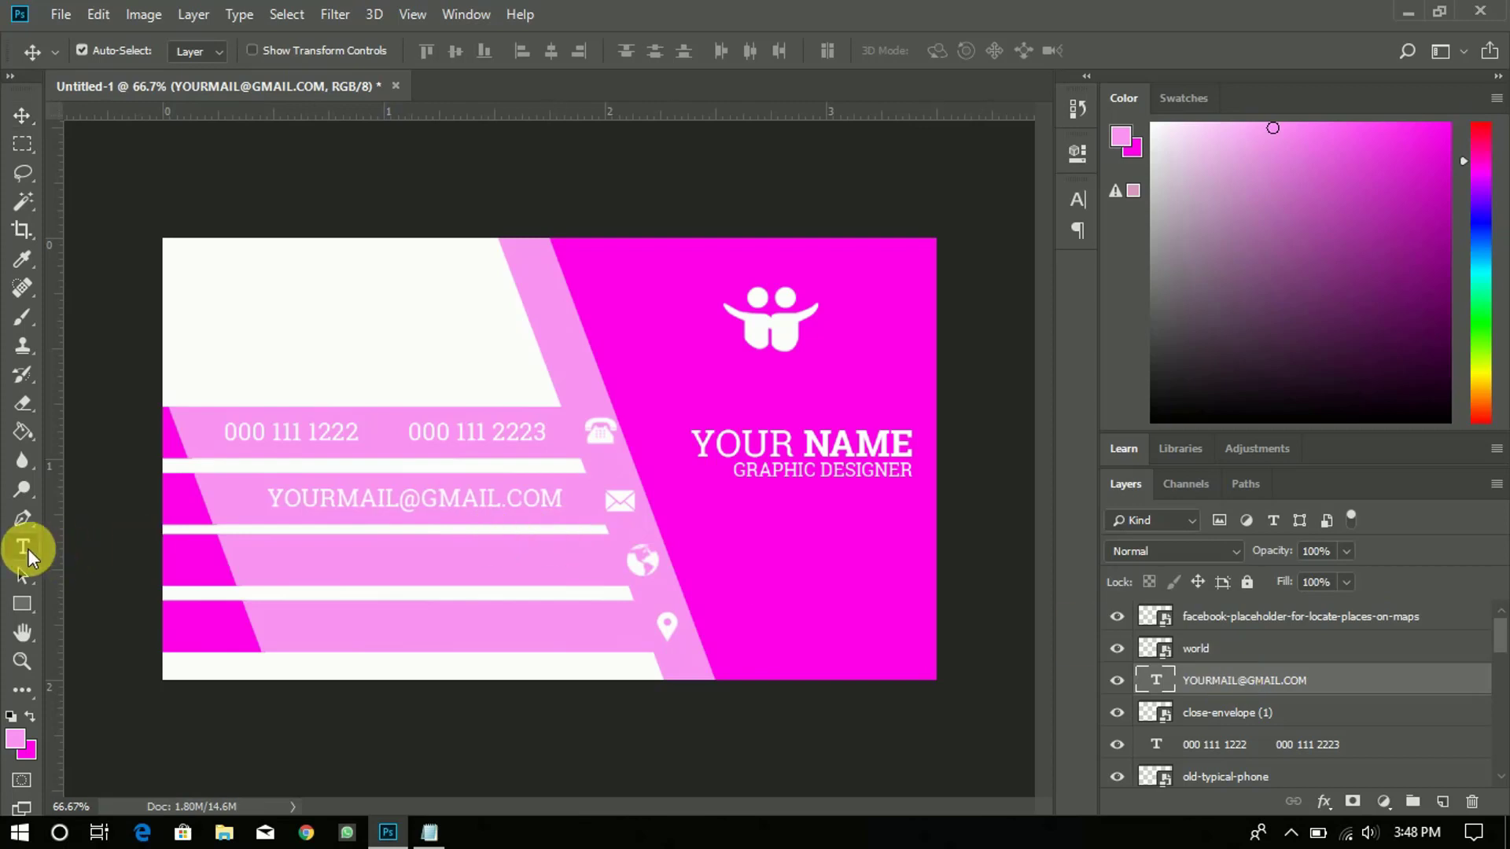
left_click(297, 568)
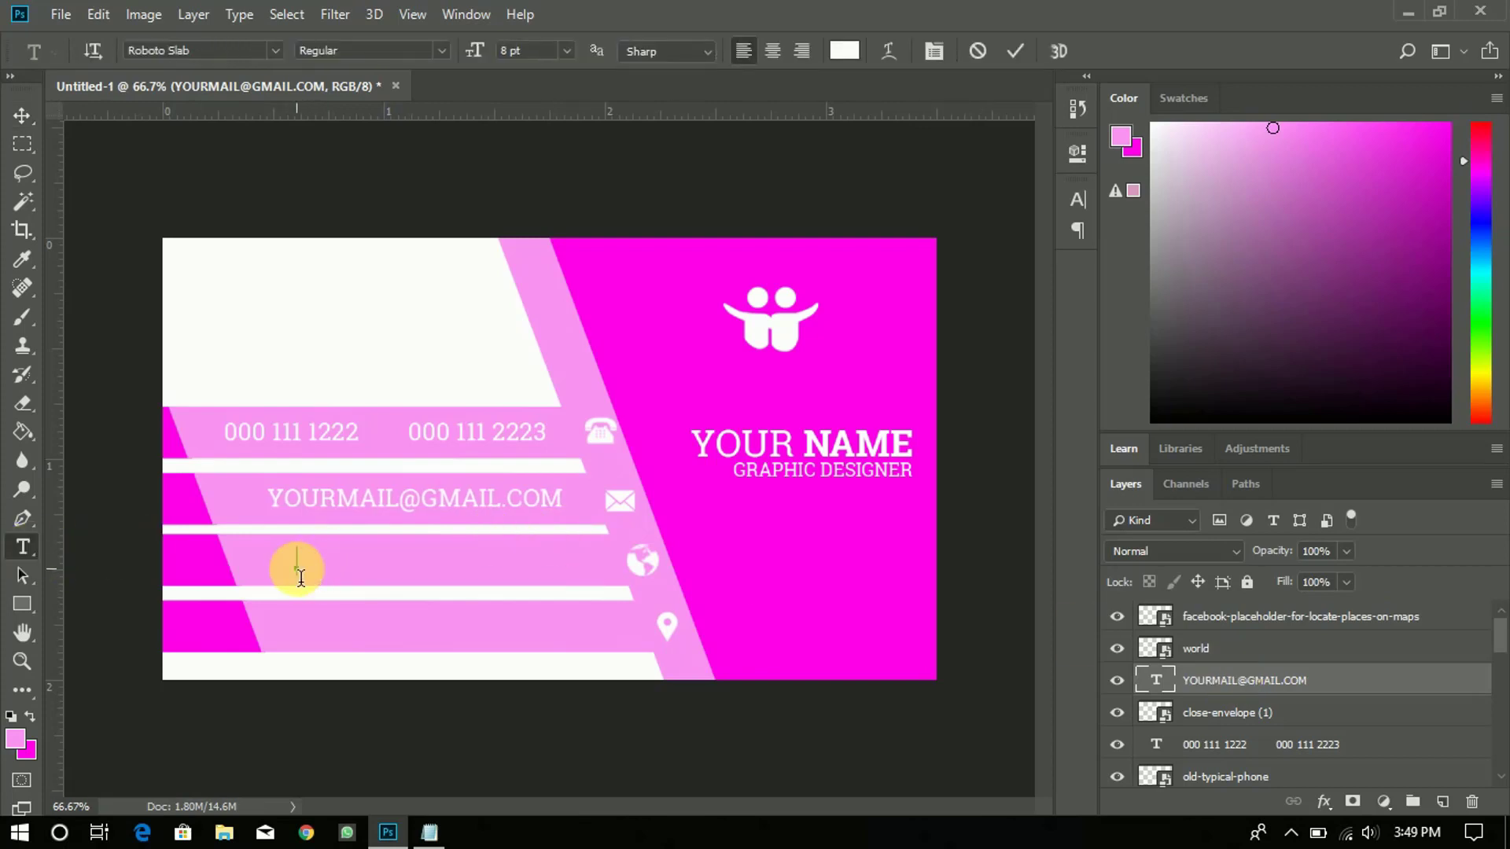
type("WWW")
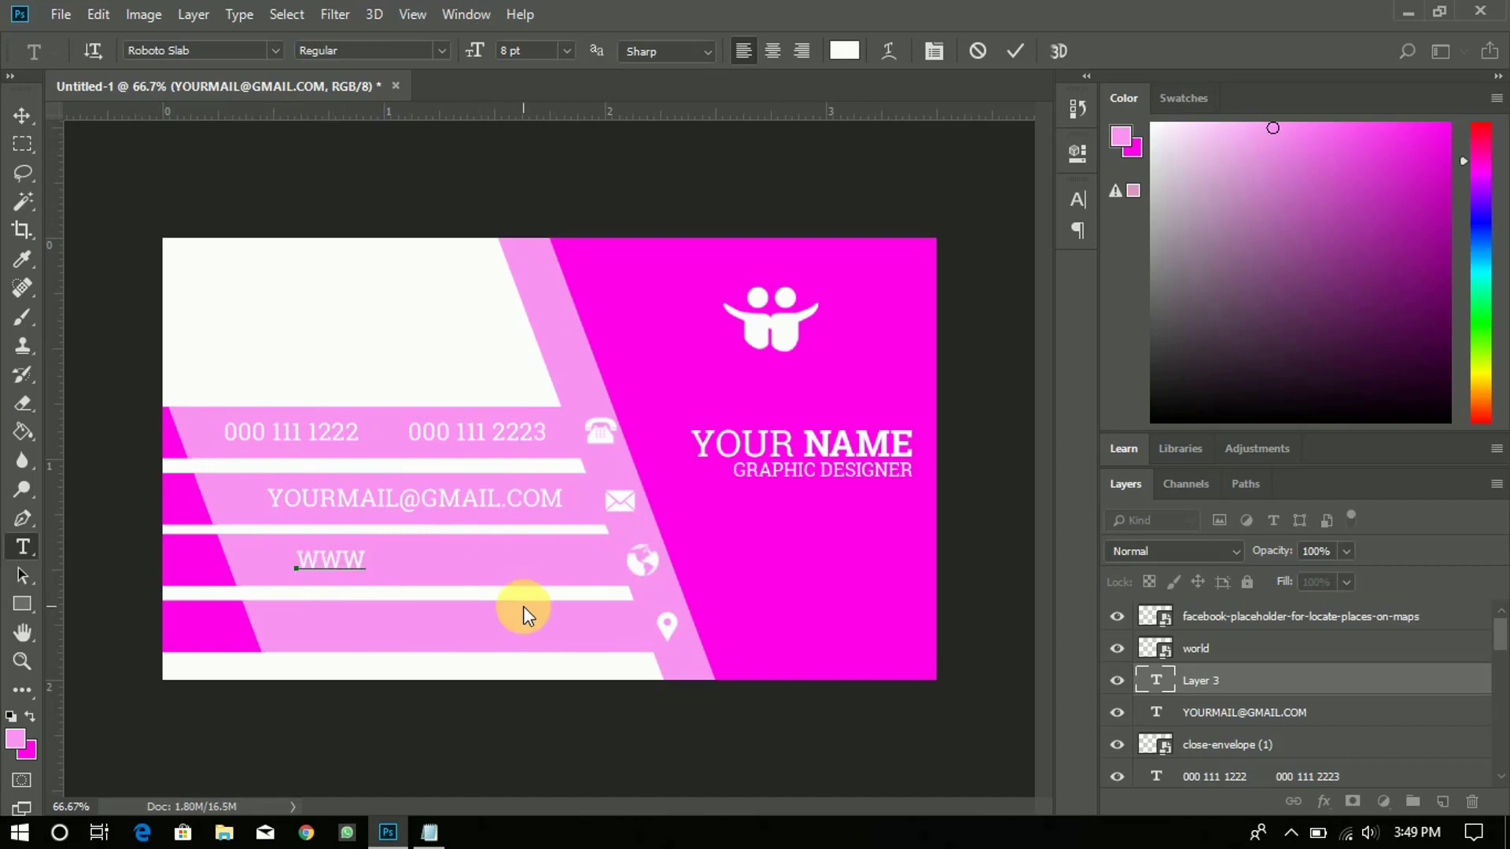
type(".YOUR")
type("WEB.")
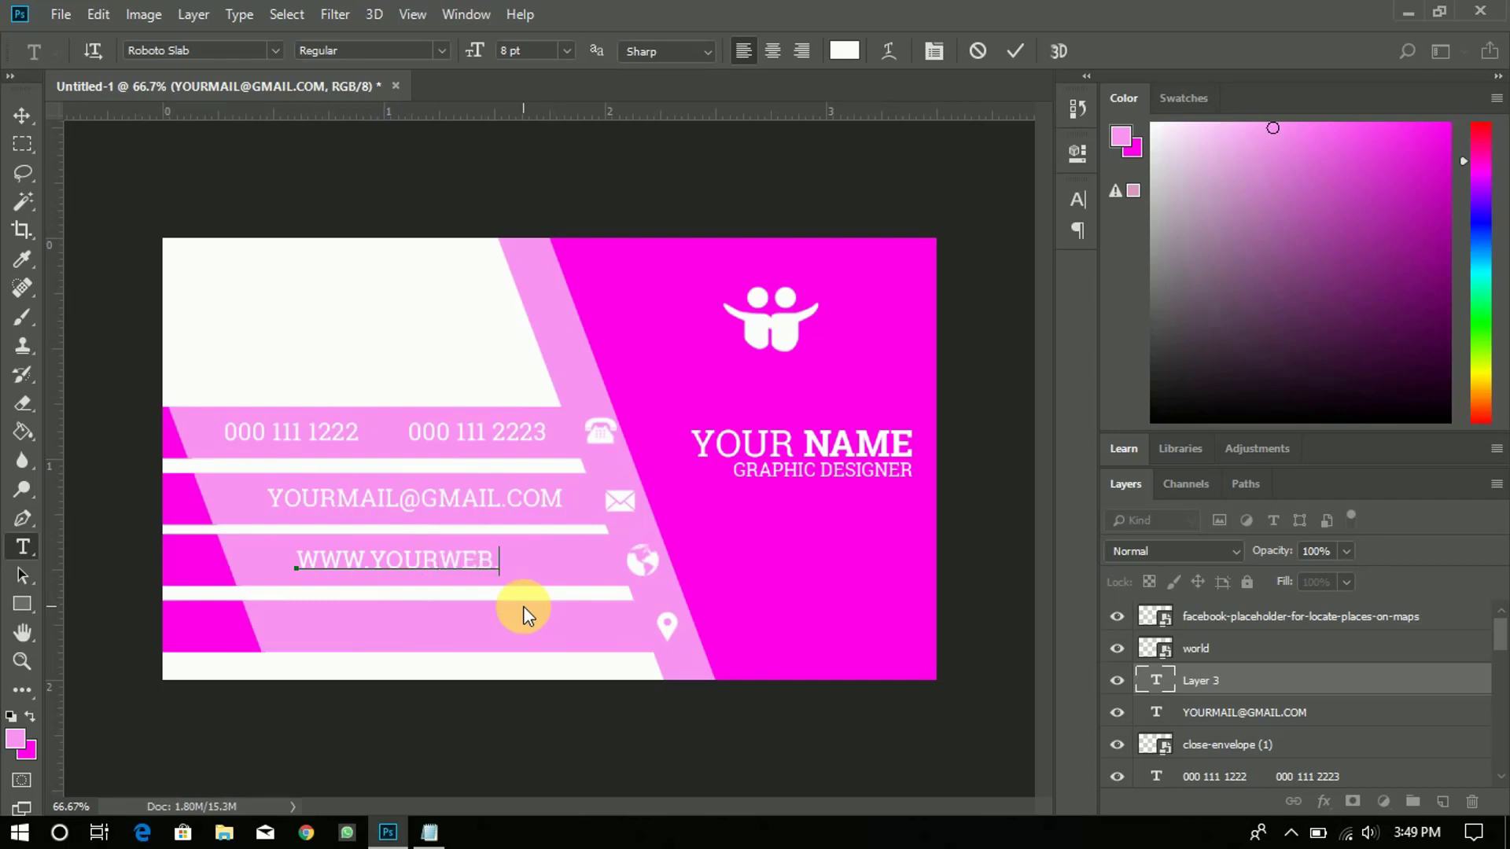
type("COM")
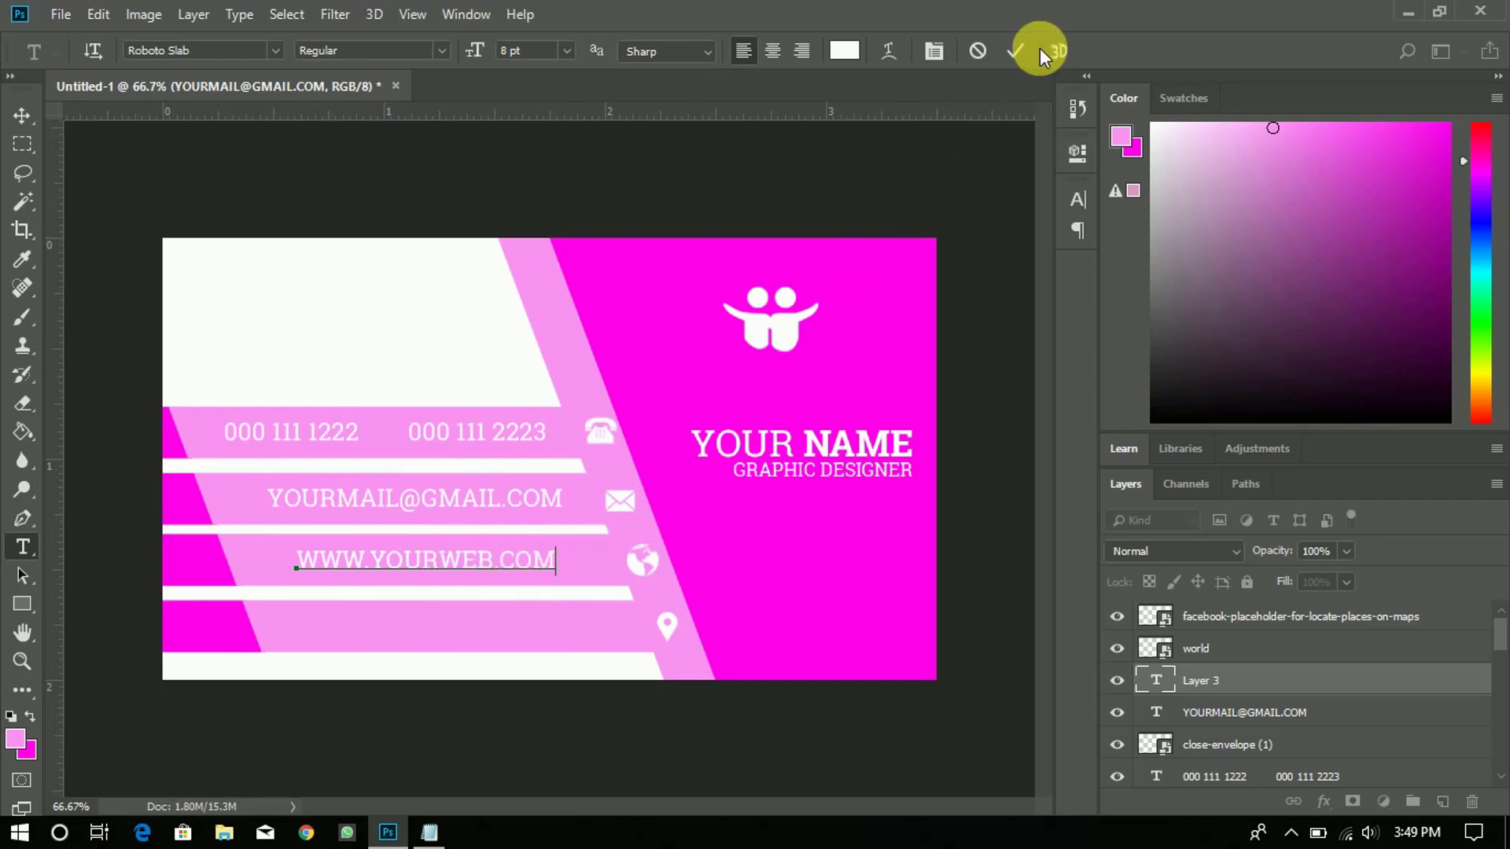
left_click(1016, 52)
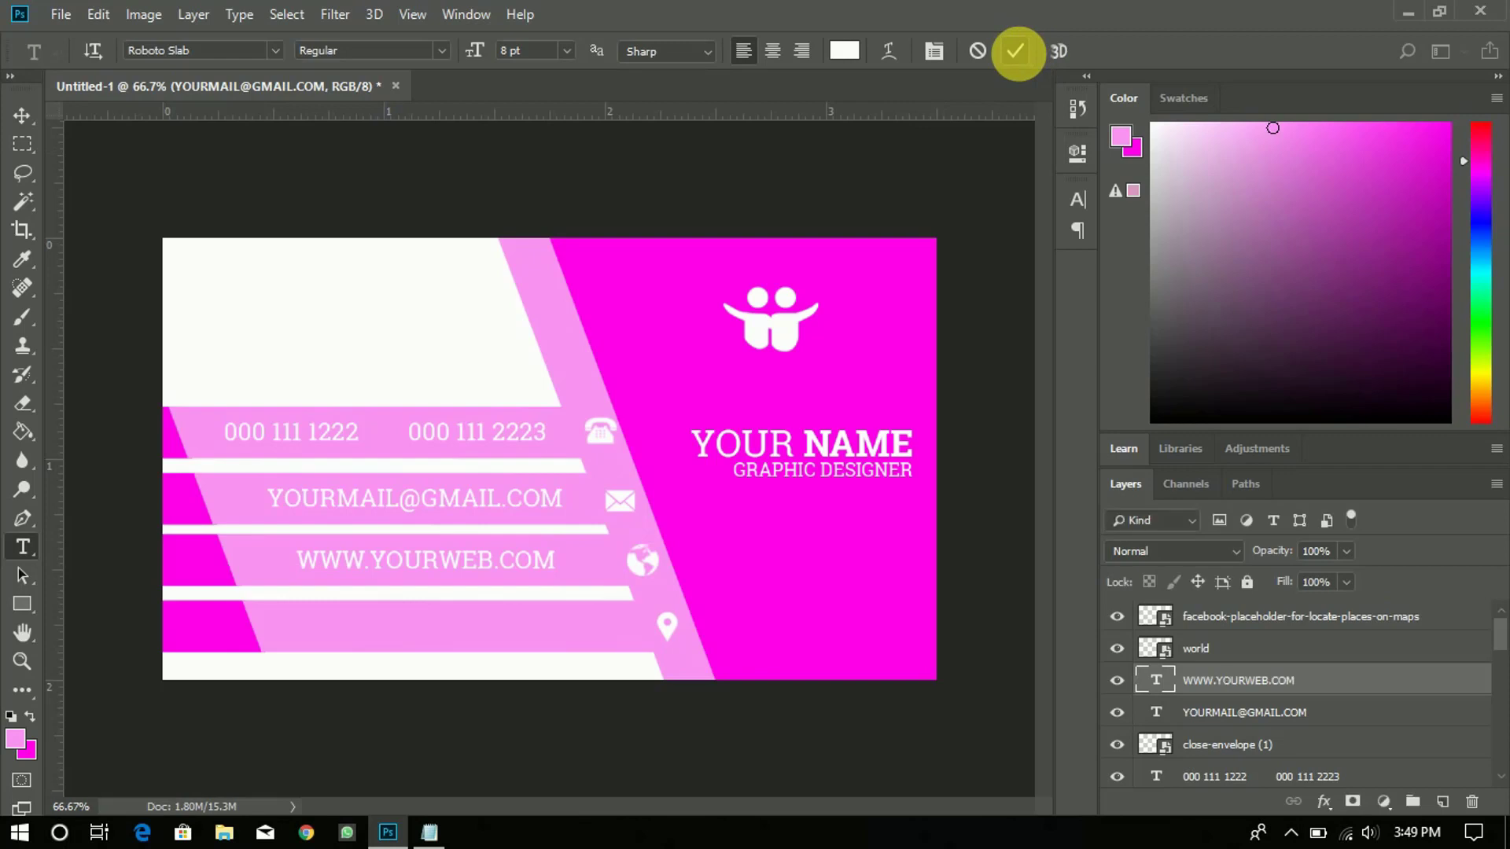
left_click(1275, 710, "shift")
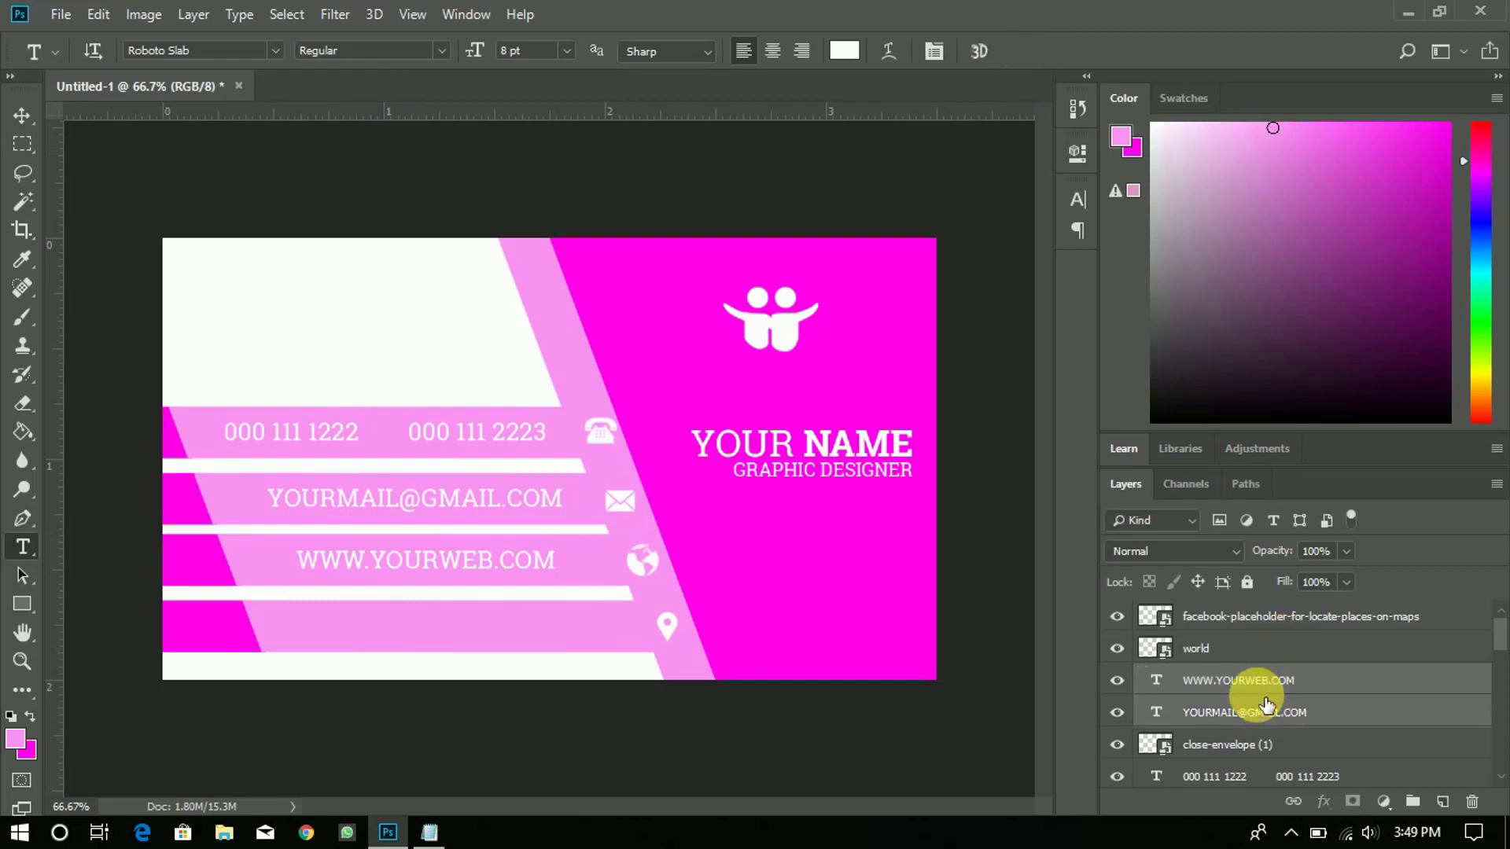
left_click(1269, 692)
double_click(1257, 680)
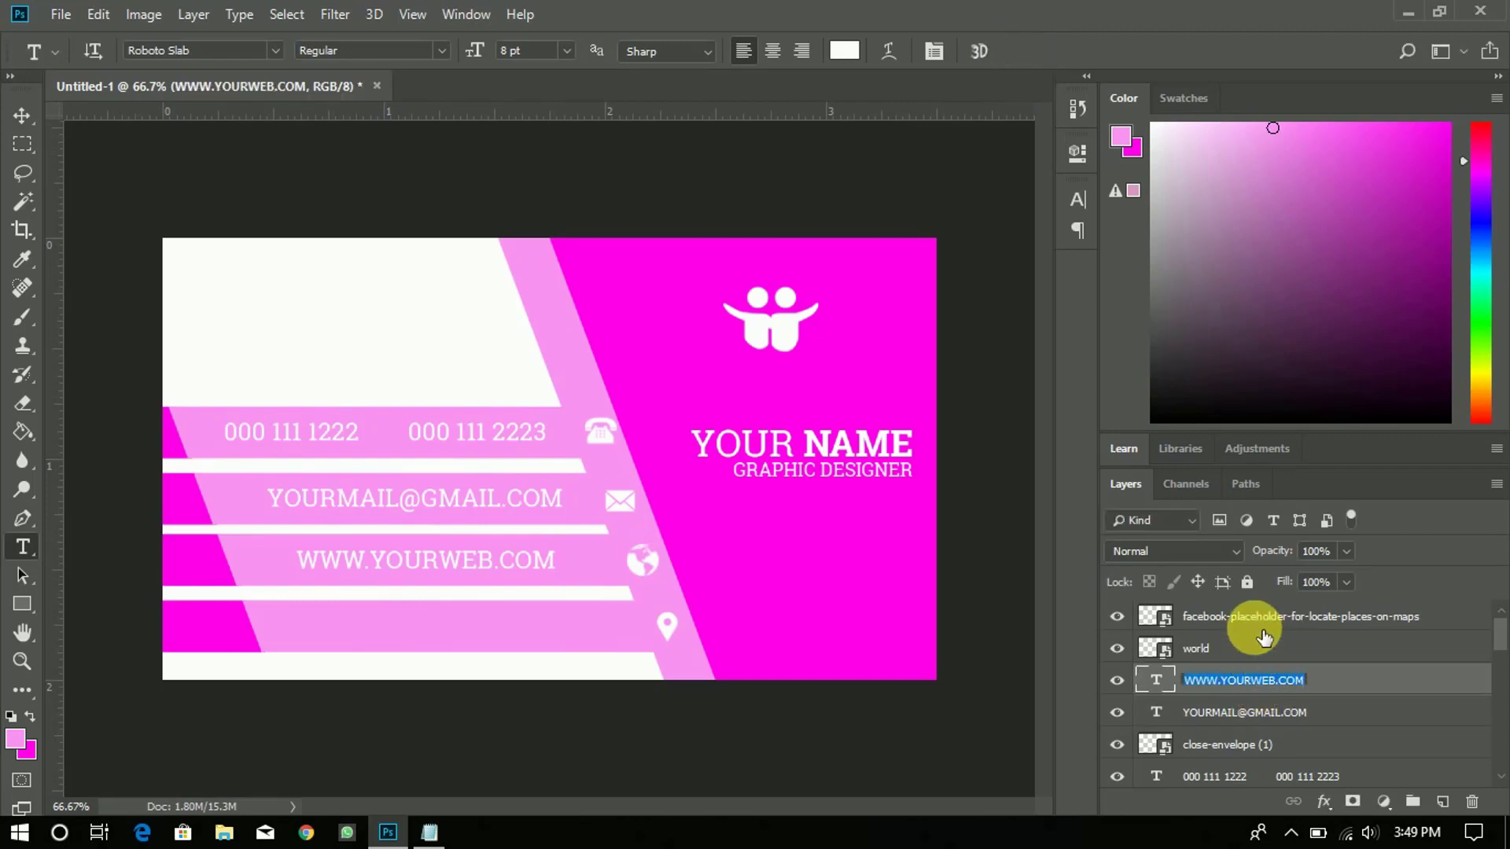
key("Return")
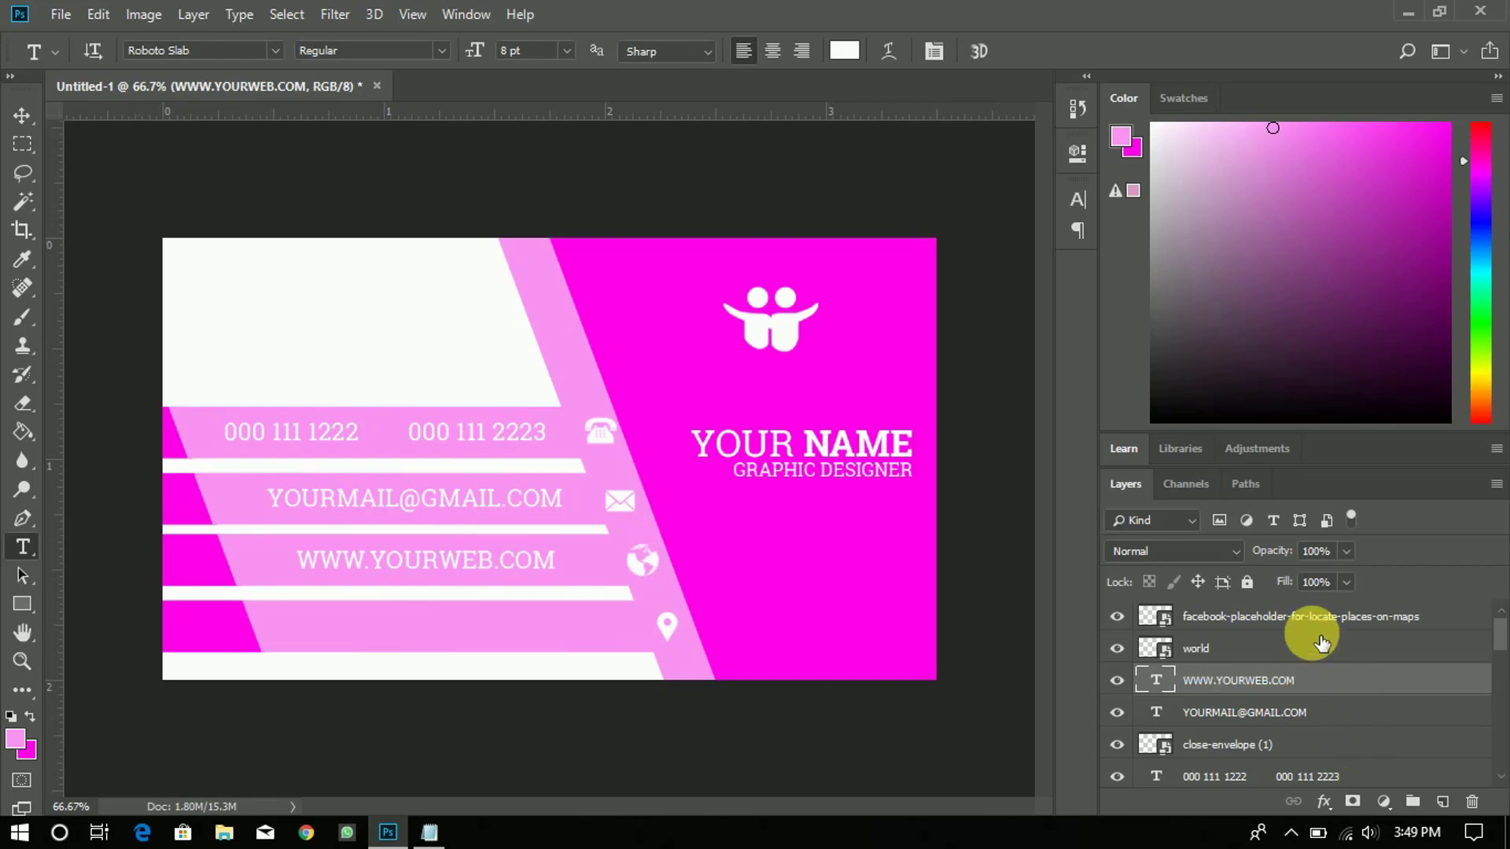
double_click(1302, 675)
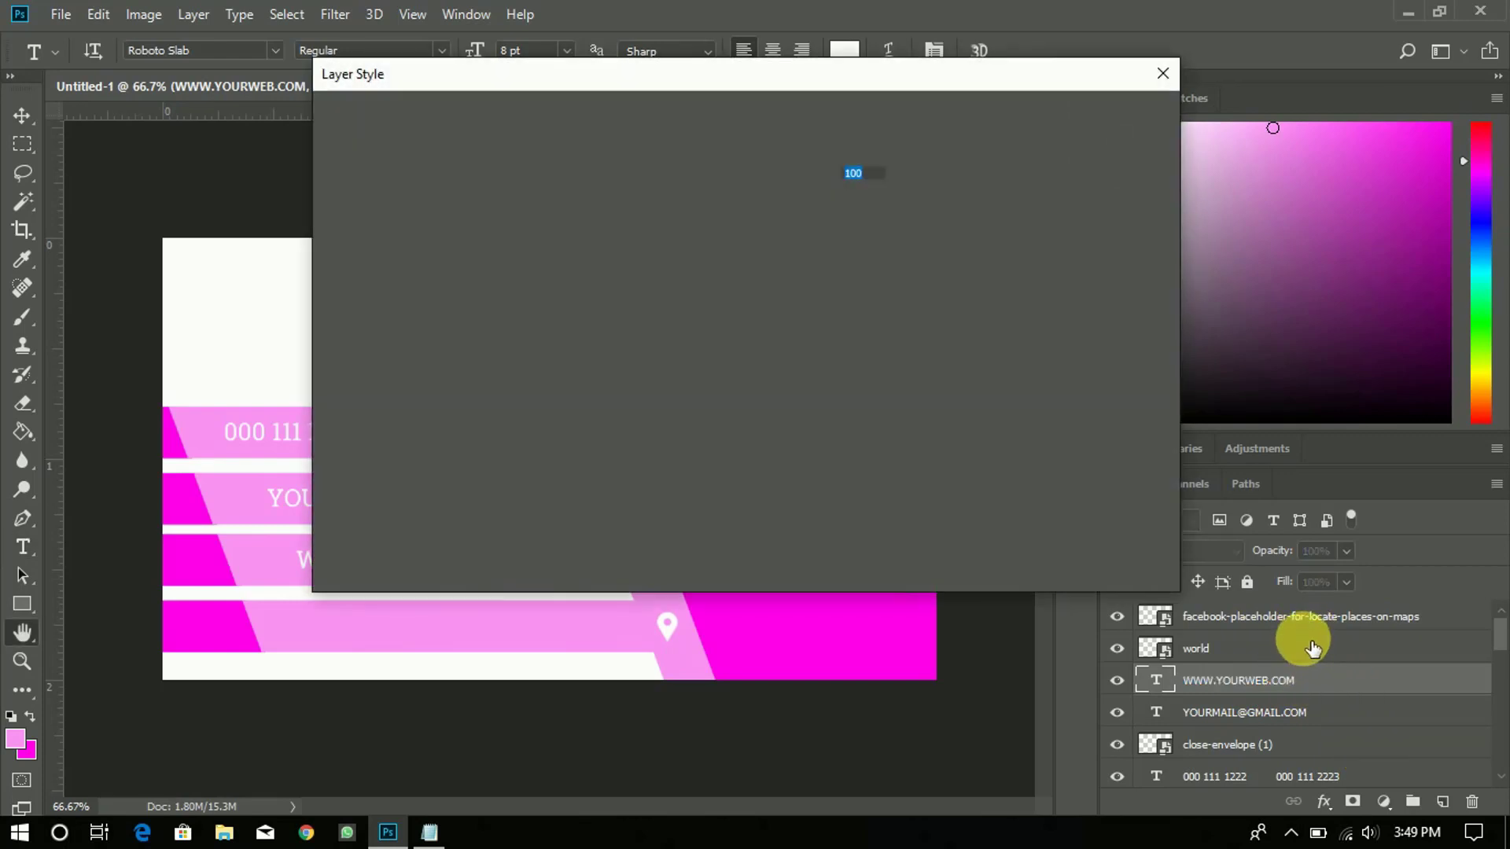
left_click(1114, 153)
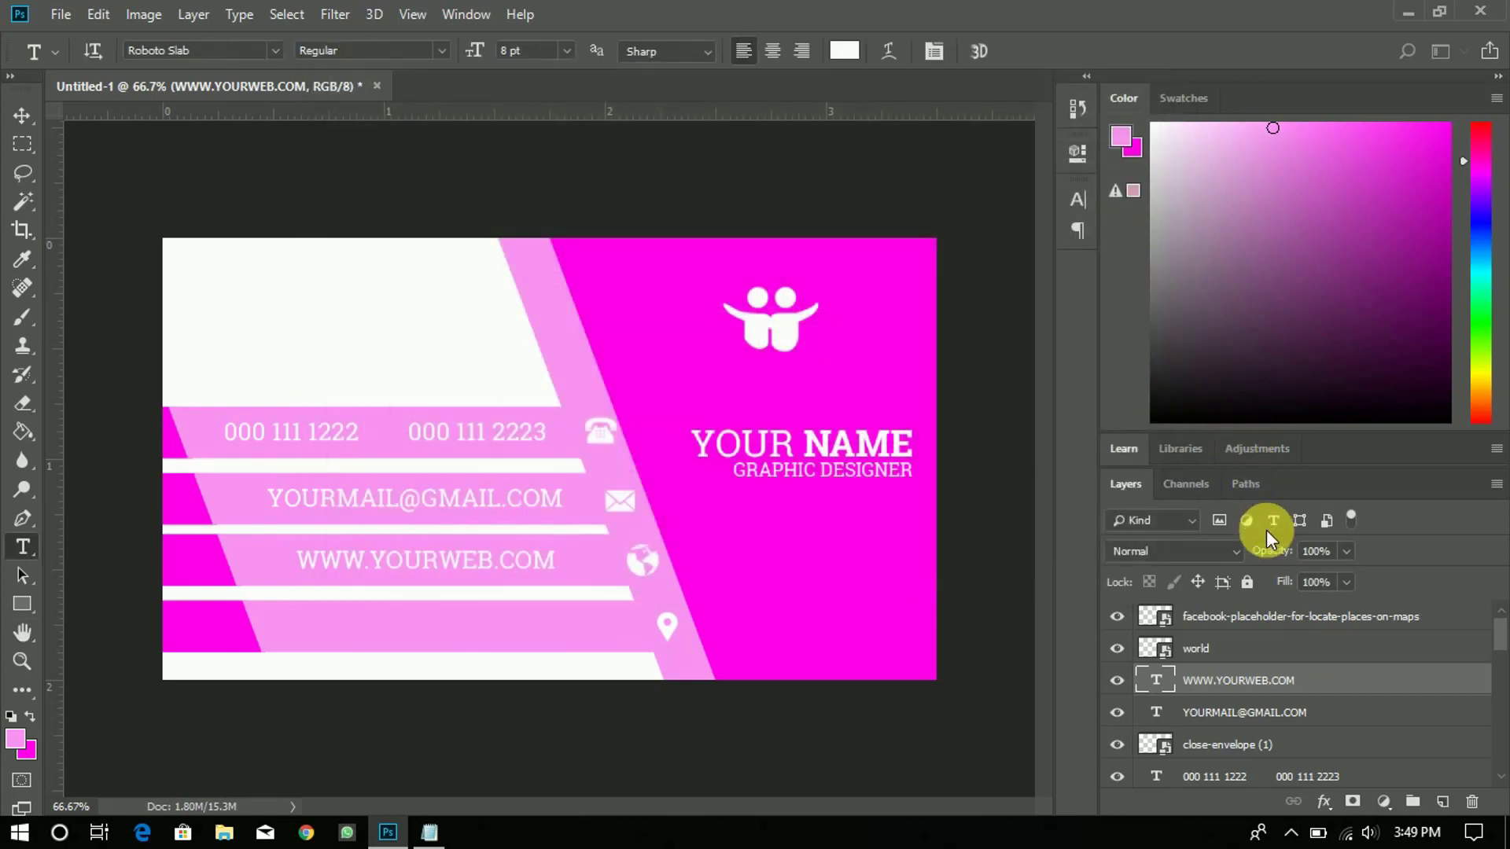
Step: Place the website text layer above the world layer and align the vertical centres of the website text and globe icon
left_click_drag(1262, 692, 1305, 638)
left_click(1224, 686, "shift")
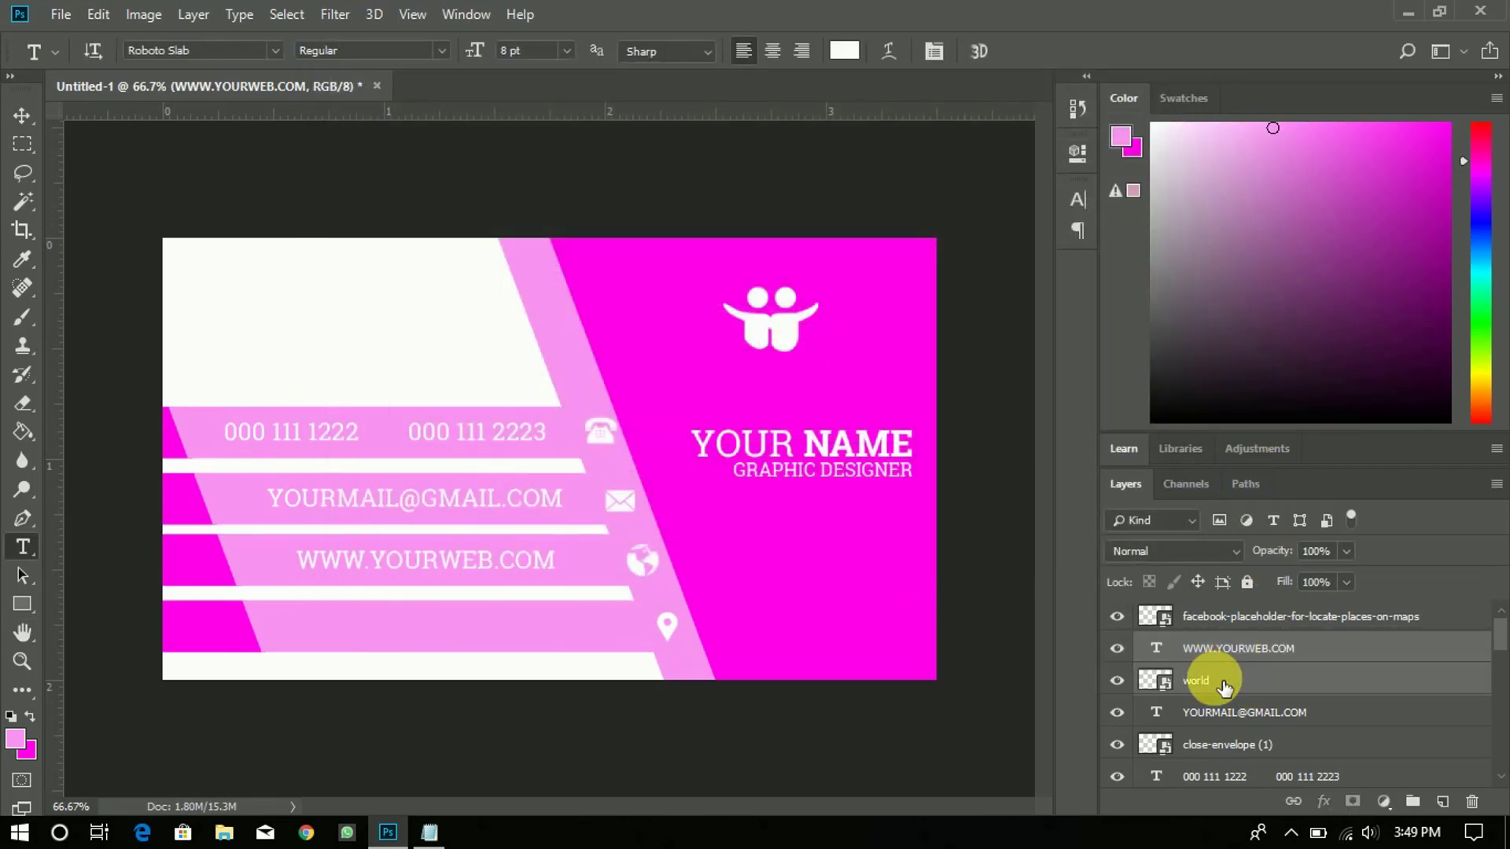
left_click(21, 116)
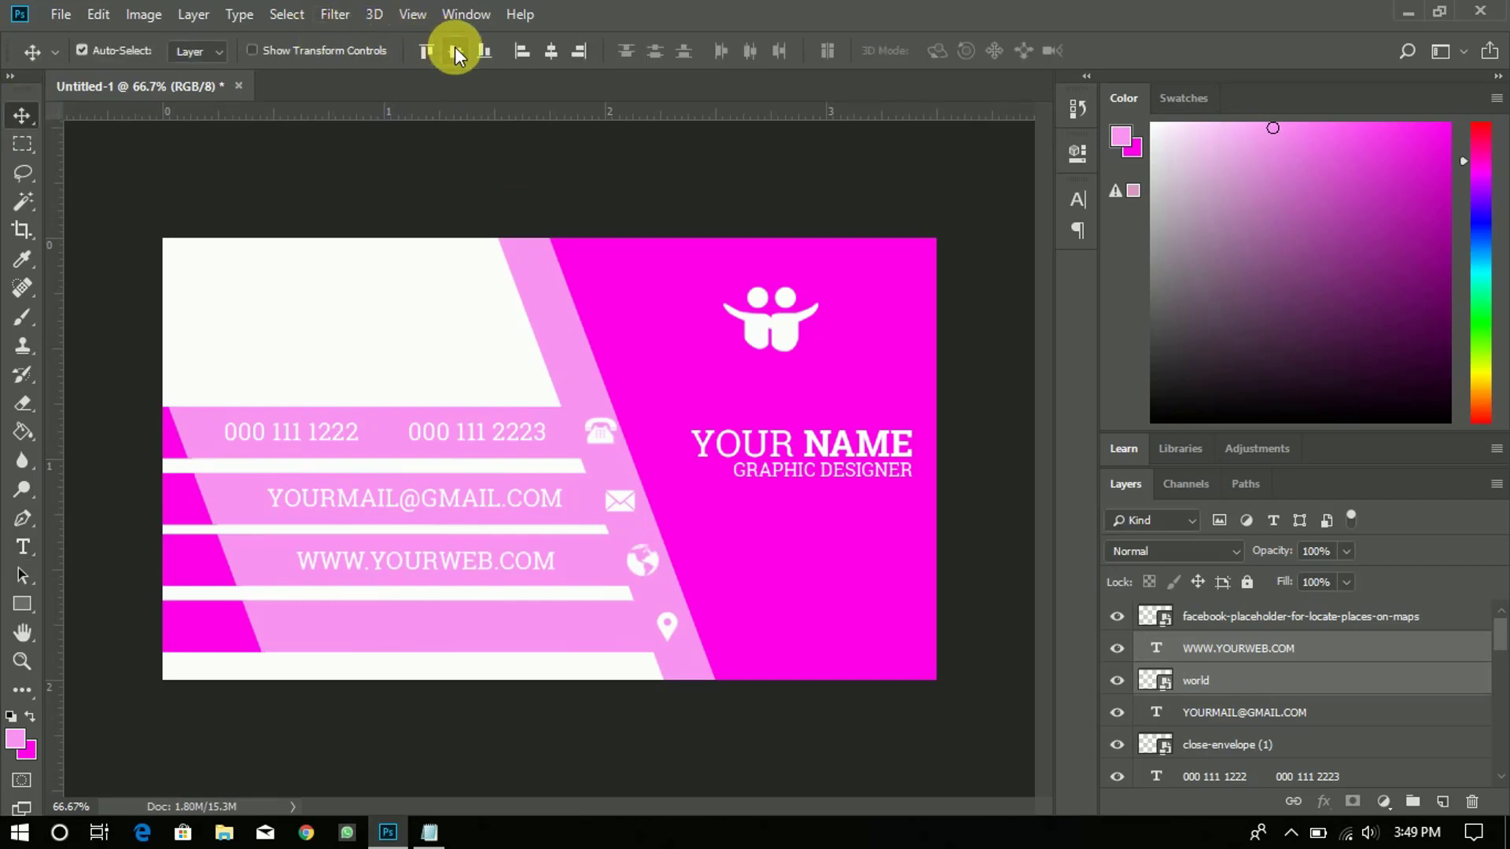
Step: Nudge the website text right along the third pink bar until its gap to the globe icon matches the rows above
left_click(1241, 649)
key("Right")
key("Right")
key("Right")
key("Right")
key("Right")
key("Right")
key("Right")
key("Right")
key("Right")
key("Right")
key("Right")
key("Right")
key("Right")
key("Right")
key("Right")
key("Right")
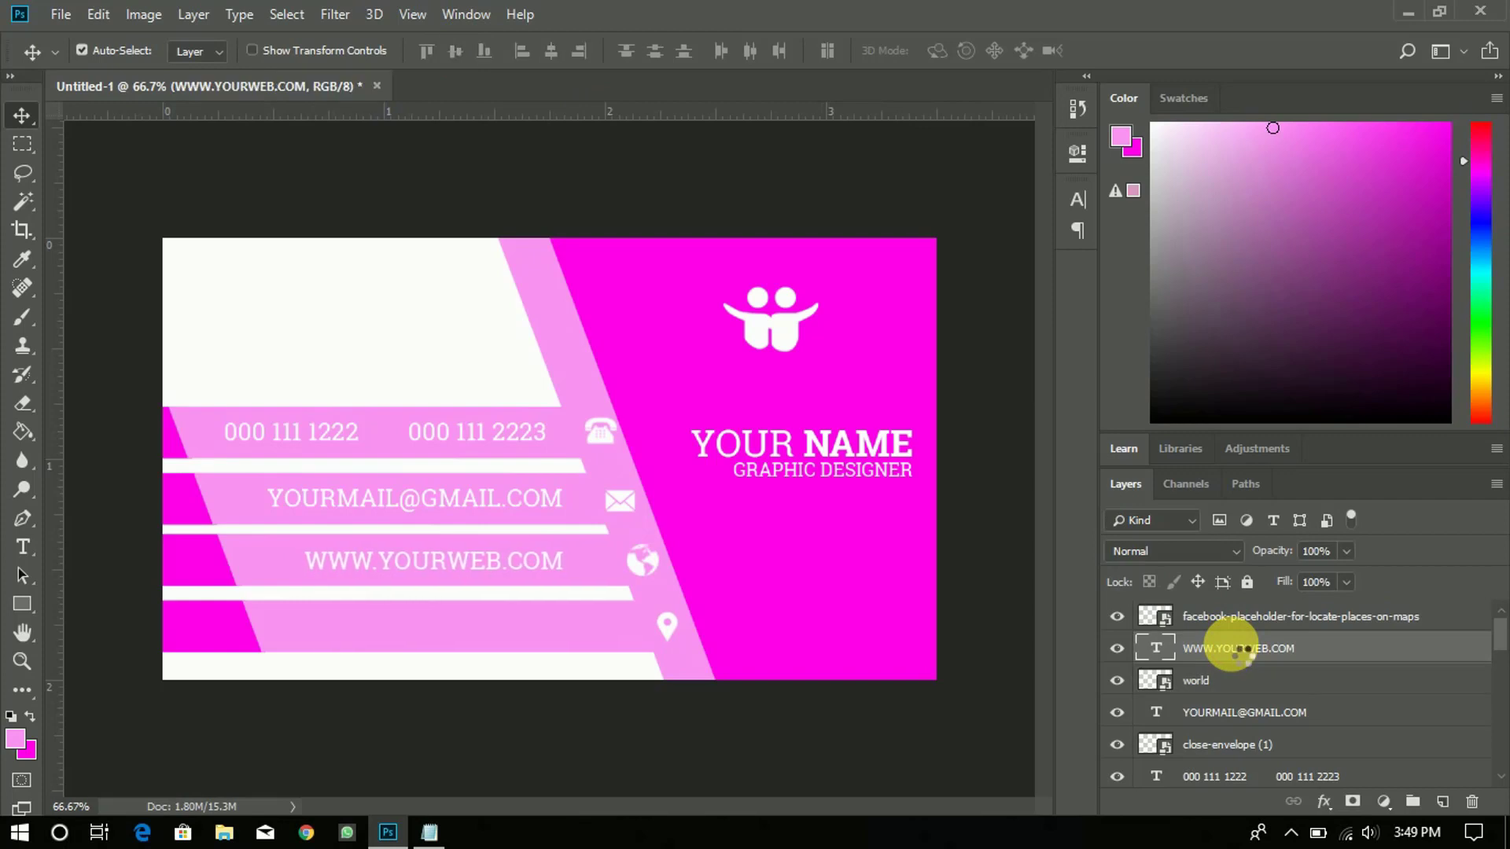
key("Left")
key("Left")
key("Left")
key("Left")
key("Left")
key("Left")
key("Left")
key("Right")
key("Right")
key("Right")
key("Right")
key("Right")
key("Right")
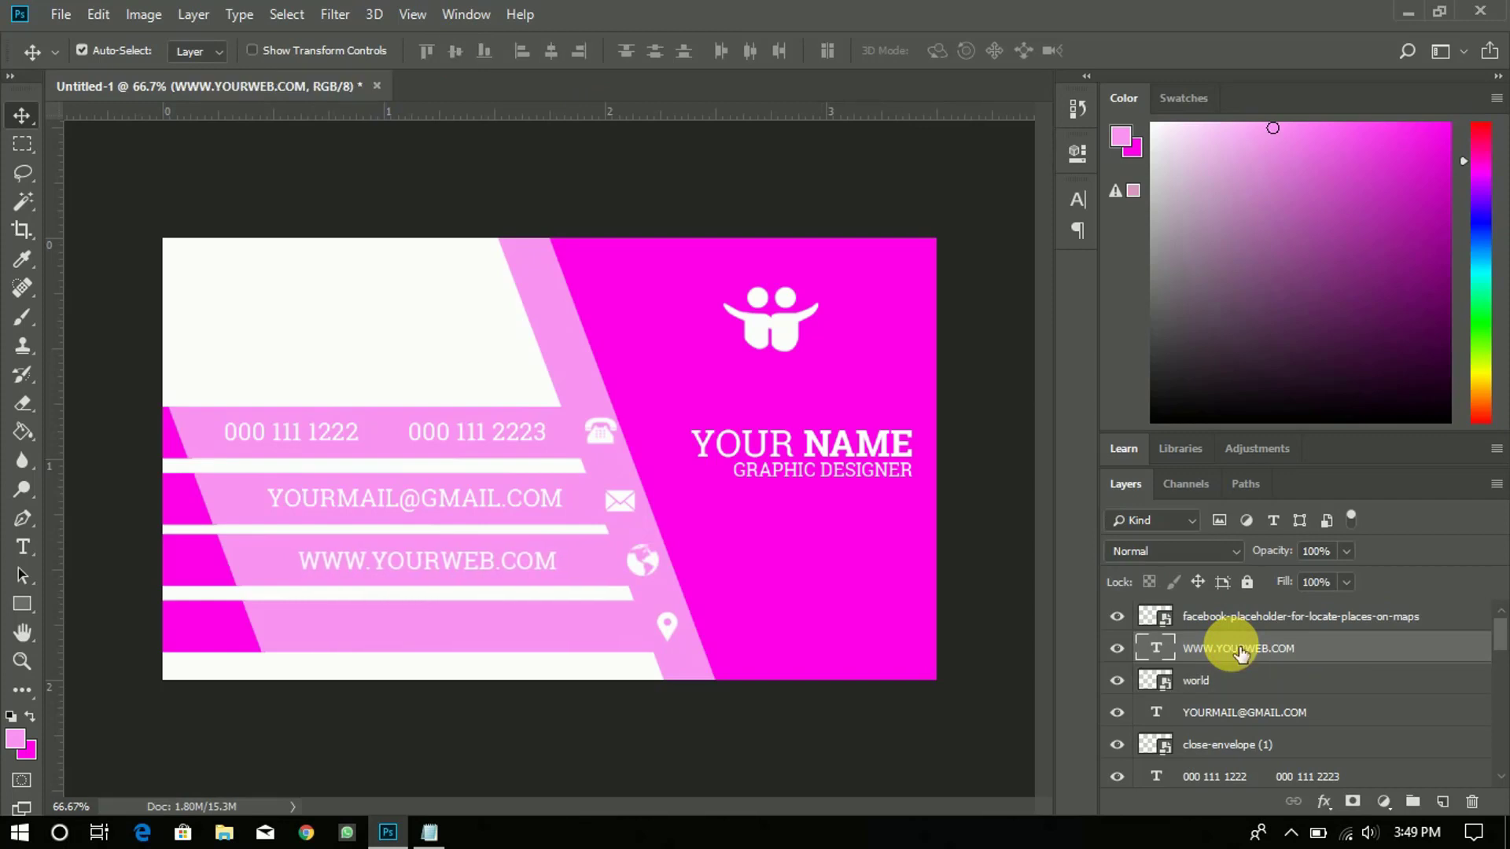
key("Right")
key("Right")
key("Right")
key("Right")
key("Right")
key("Right")
key("Right")
key("Right")
key("Right")
key("Right")
key("Right")
key("Right")
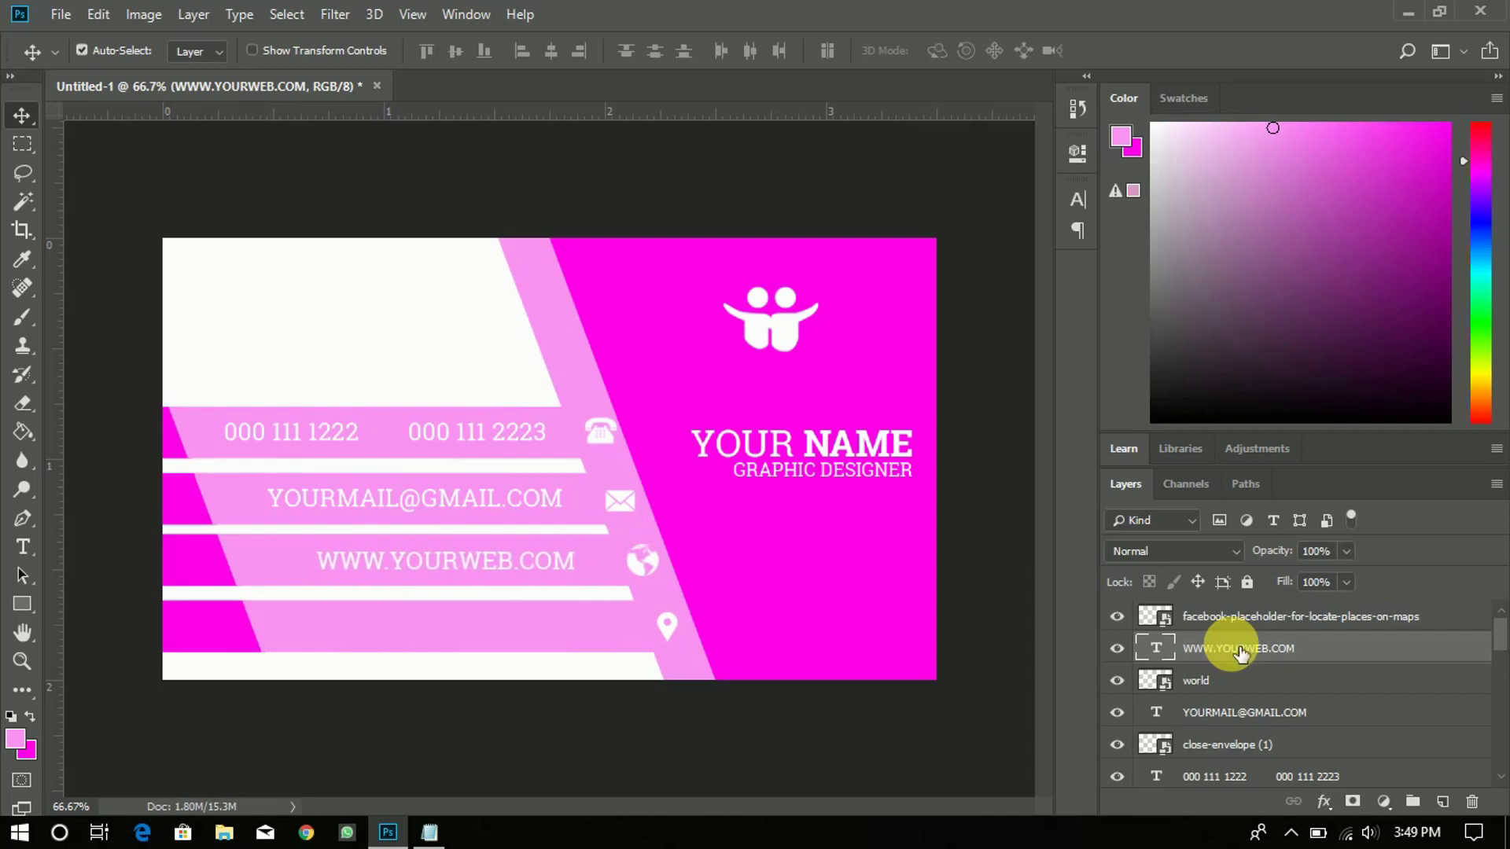
key("Right")
Step: Add the placeholder street address as text on the fourth pink bar, with its layer directly above the map pin icon's layer
left_click(1239, 616)
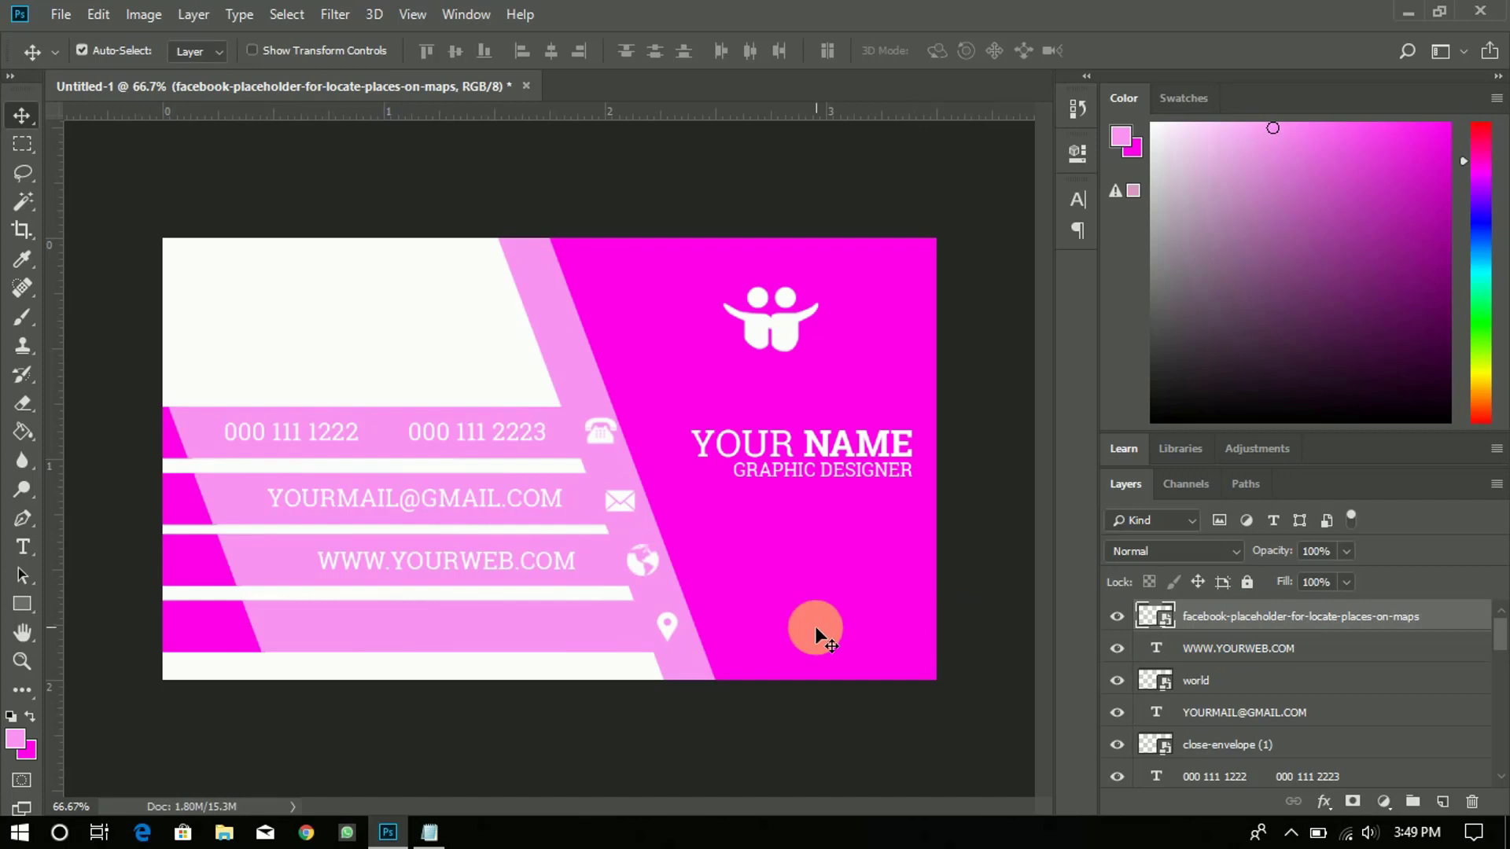
left_click(22, 547)
left_click(310, 636)
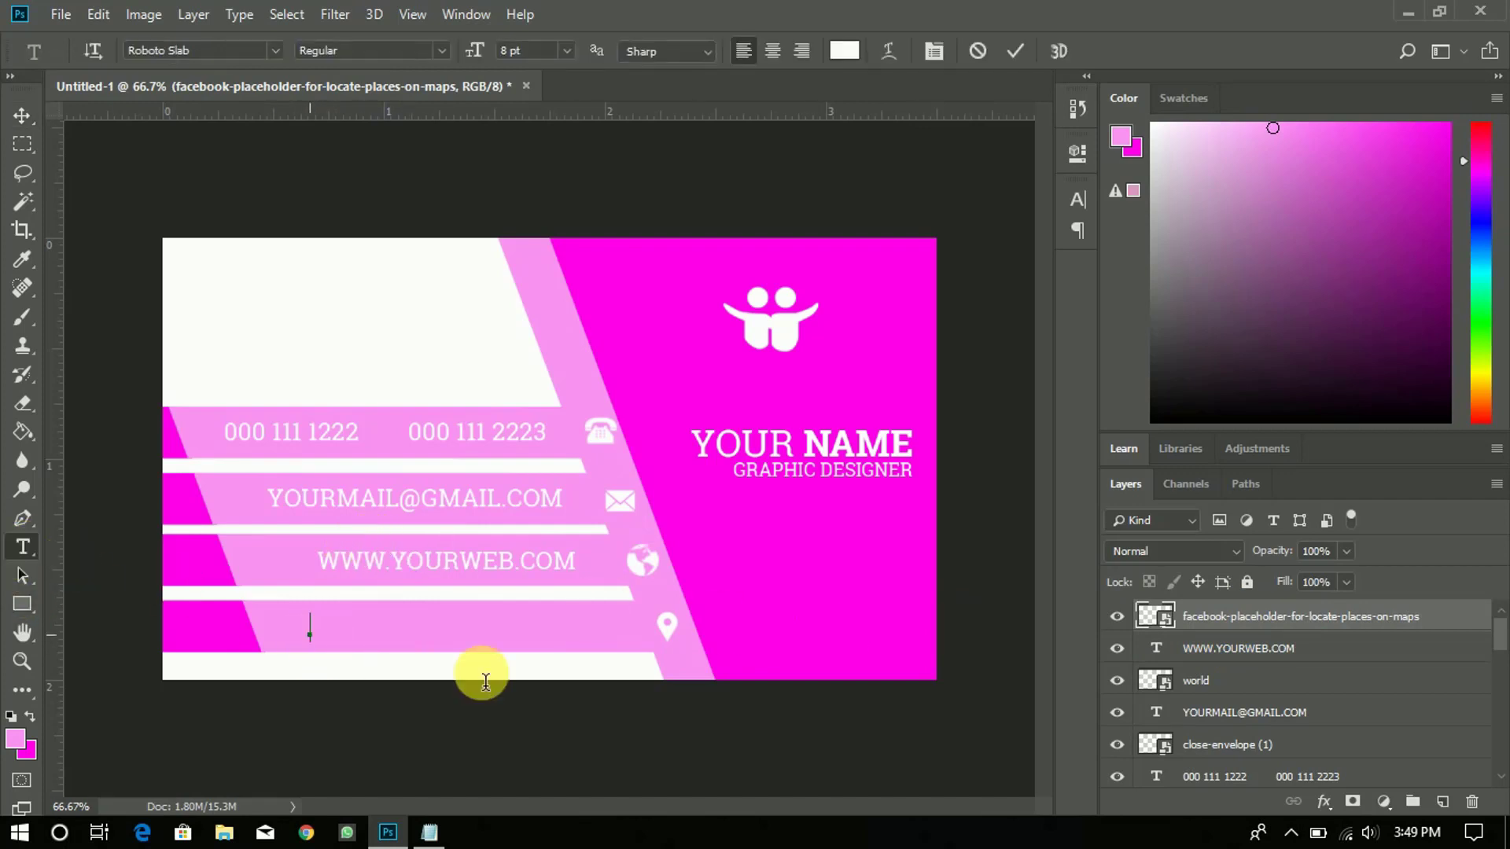
type("ADDRE")
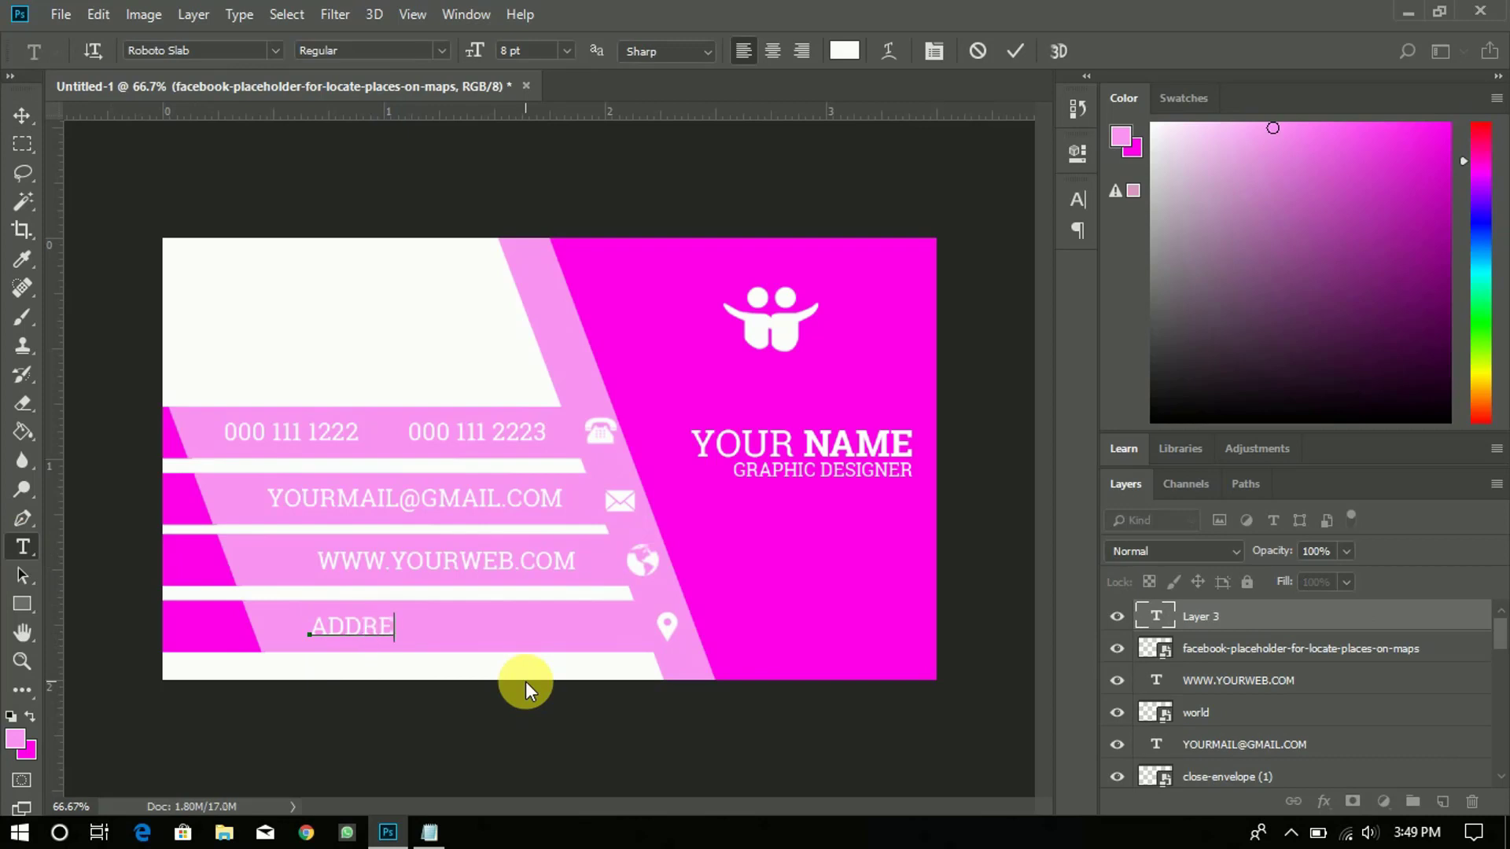
type("SS 123 STREE")
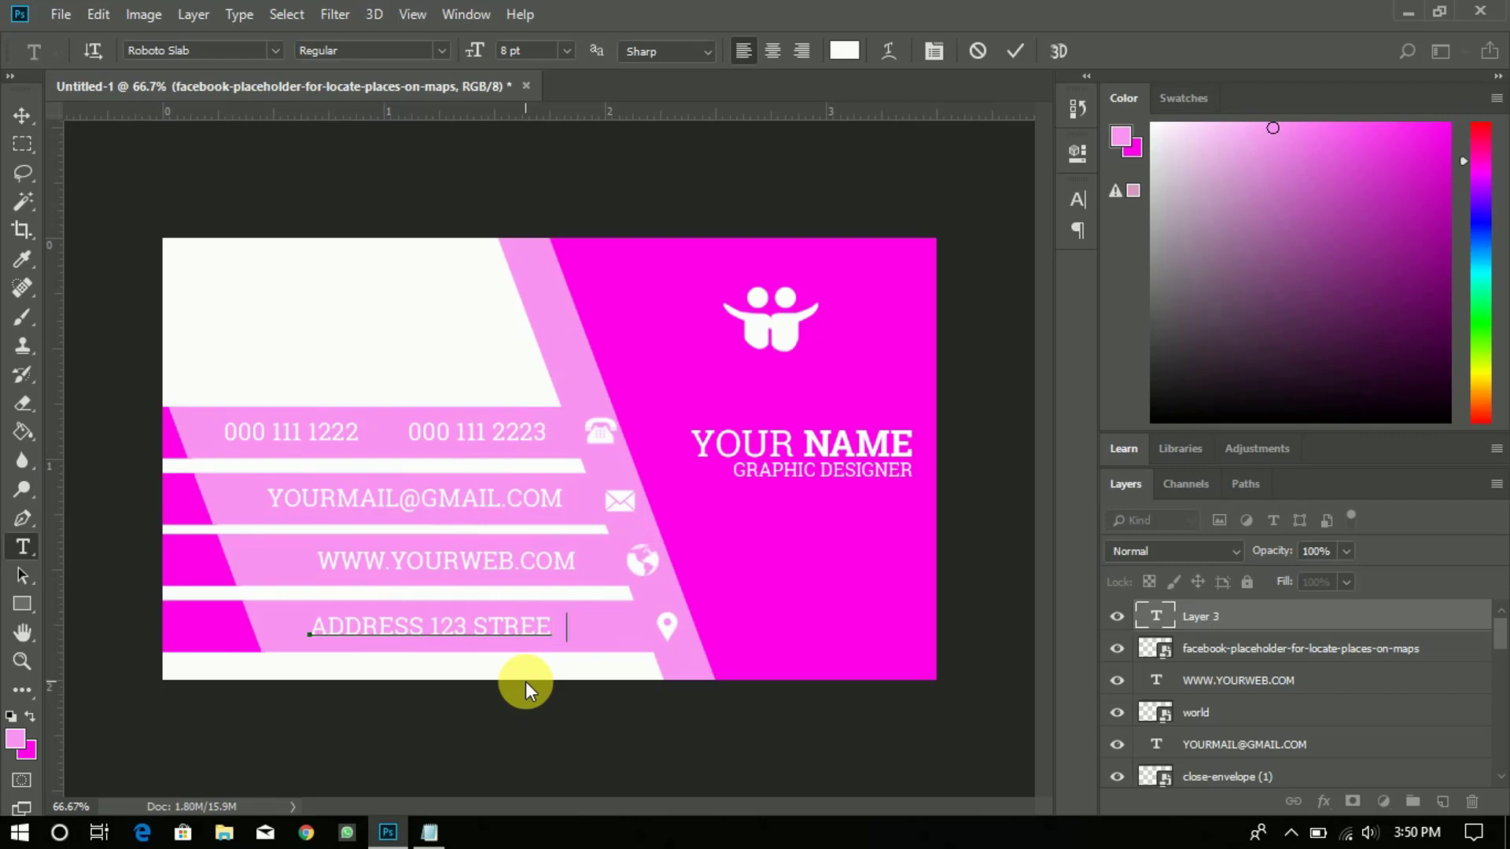
type("T, HOMETOWN")
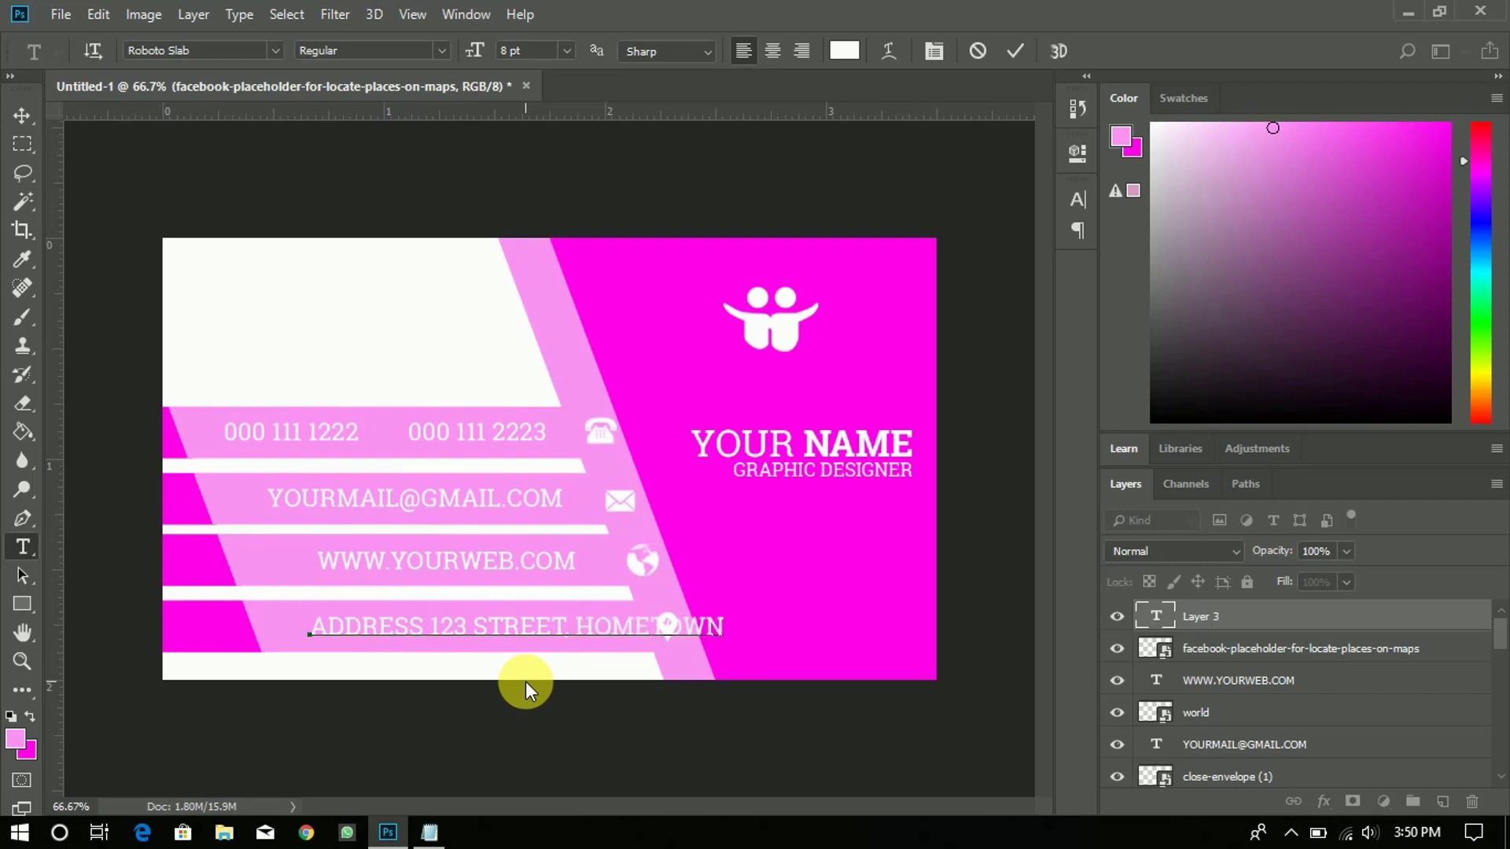
left_click(1015, 47)
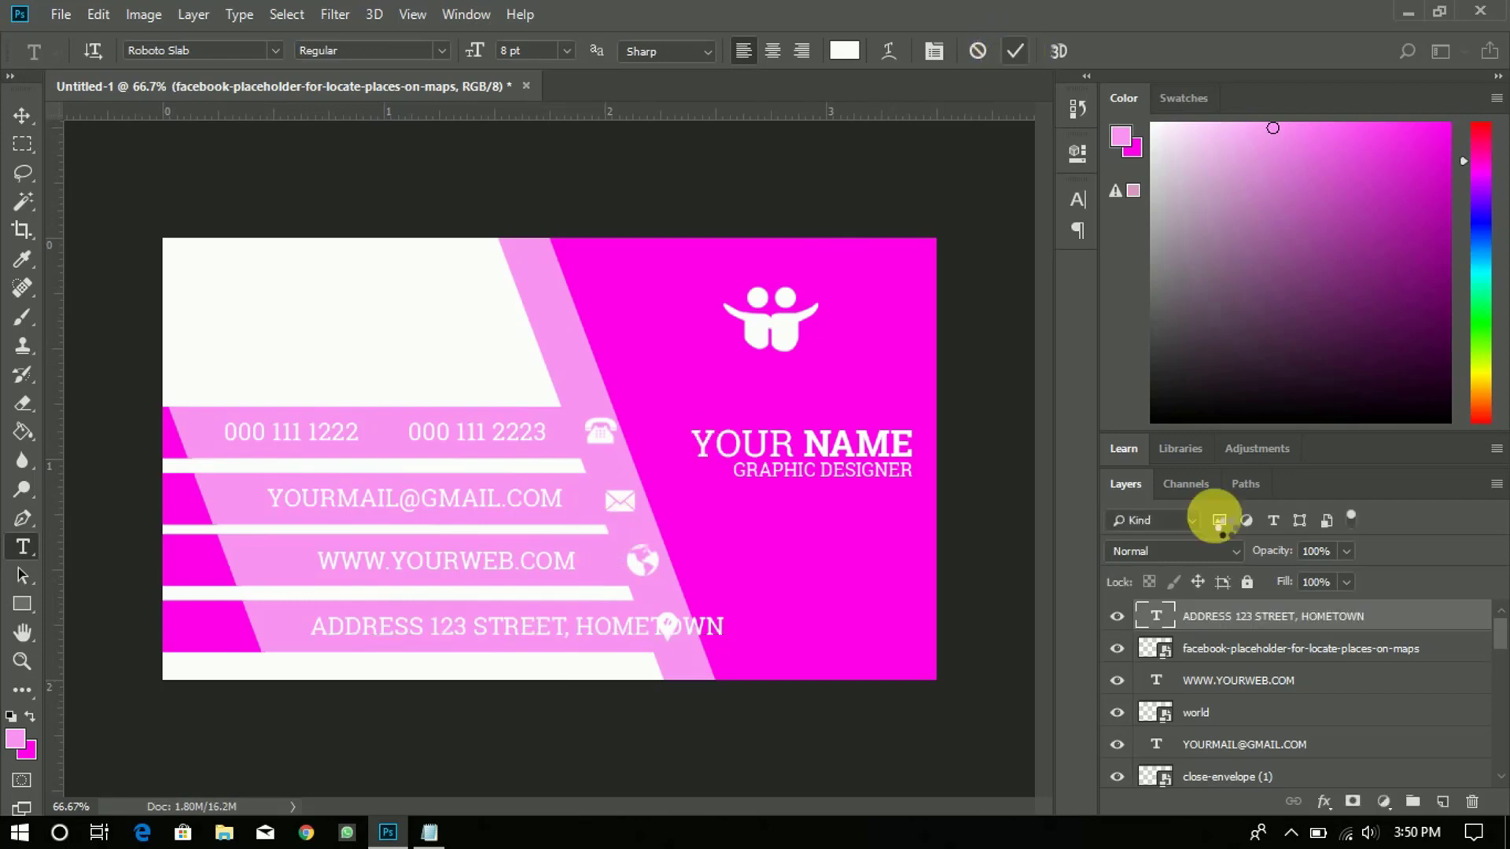
Step: Align the vertical centres of the address text and the map pin icon
left_click(1252, 650, "shift")
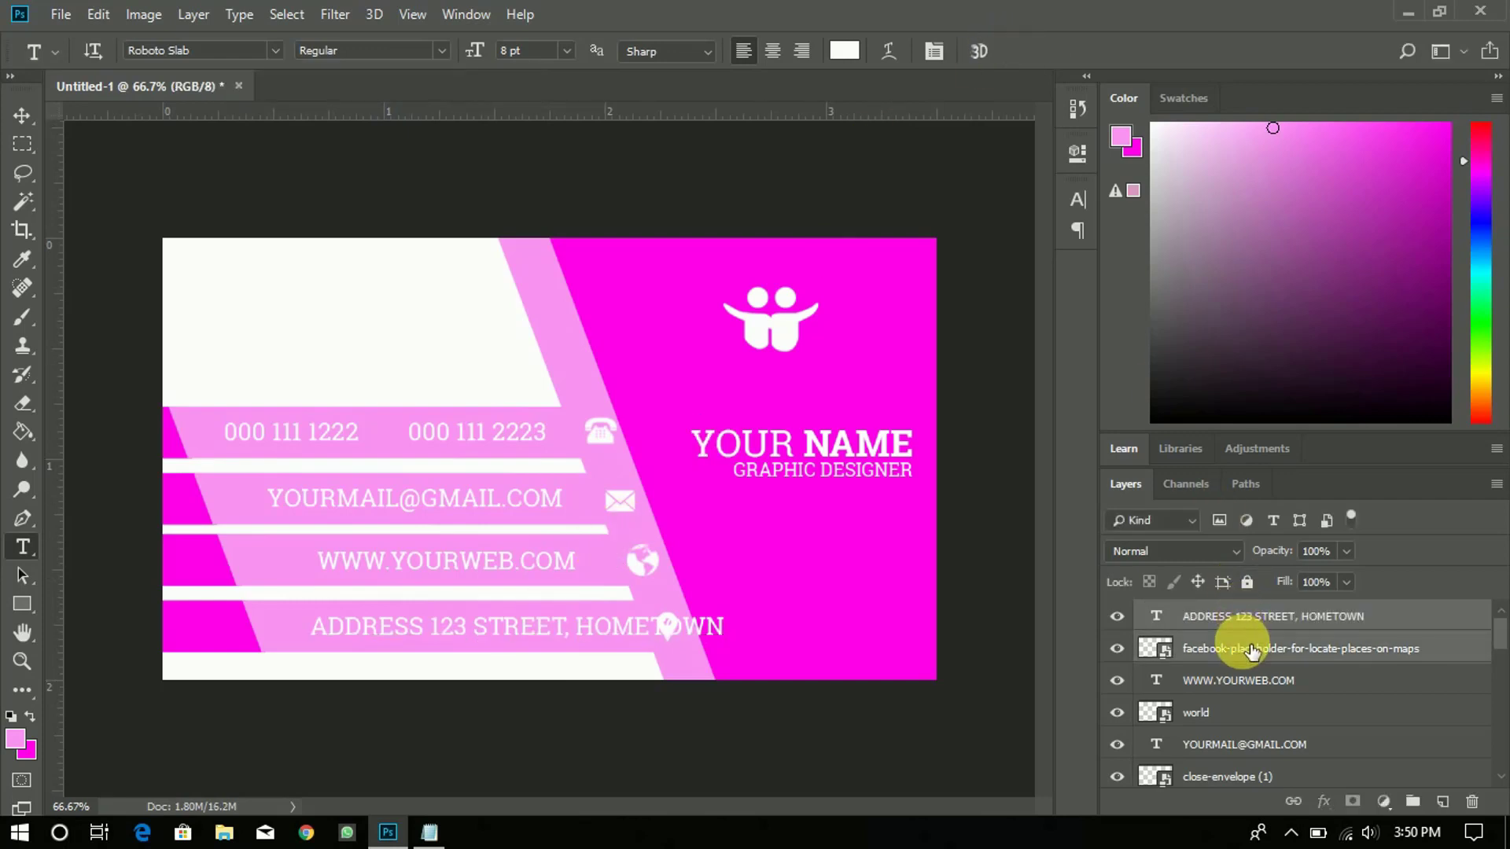
left_click(21, 118)
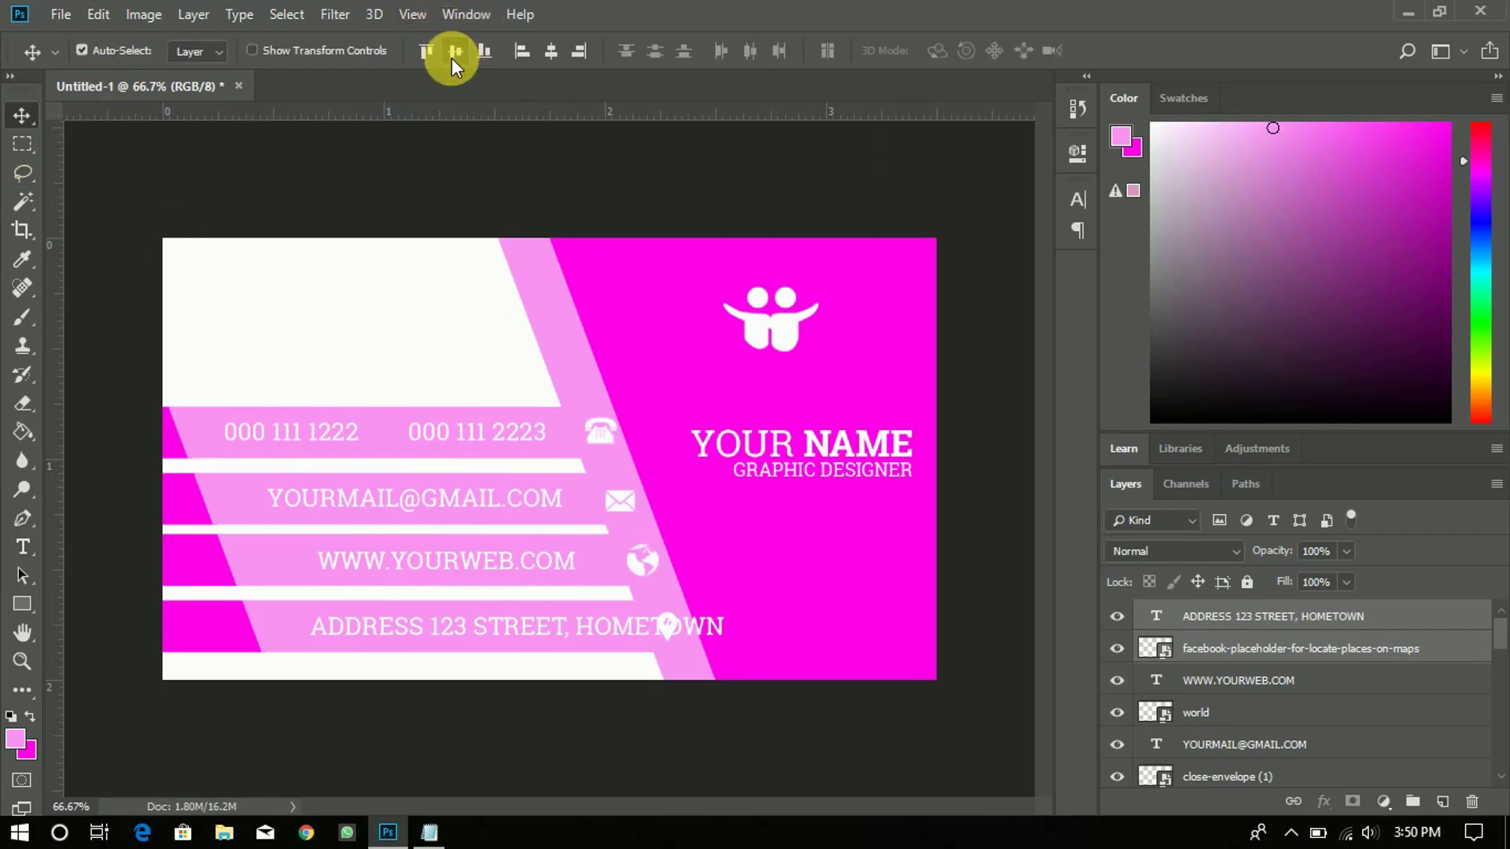
Step: Nudge the address text left along the fourth pink bar until it clears the map pin icon with a small gap
left_click(1346, 632)
key("Left")
key("Left")
key("Left")
key("Left")
key("Left")
key("Left")
key("Left")
key("Left")
key("Left")
key("Left")
key("Left")
key("Left")
key("Left")
key("Left")
key("Left")
key("Left")
key("Left")
key("Left")
key("Left")
key("Left")
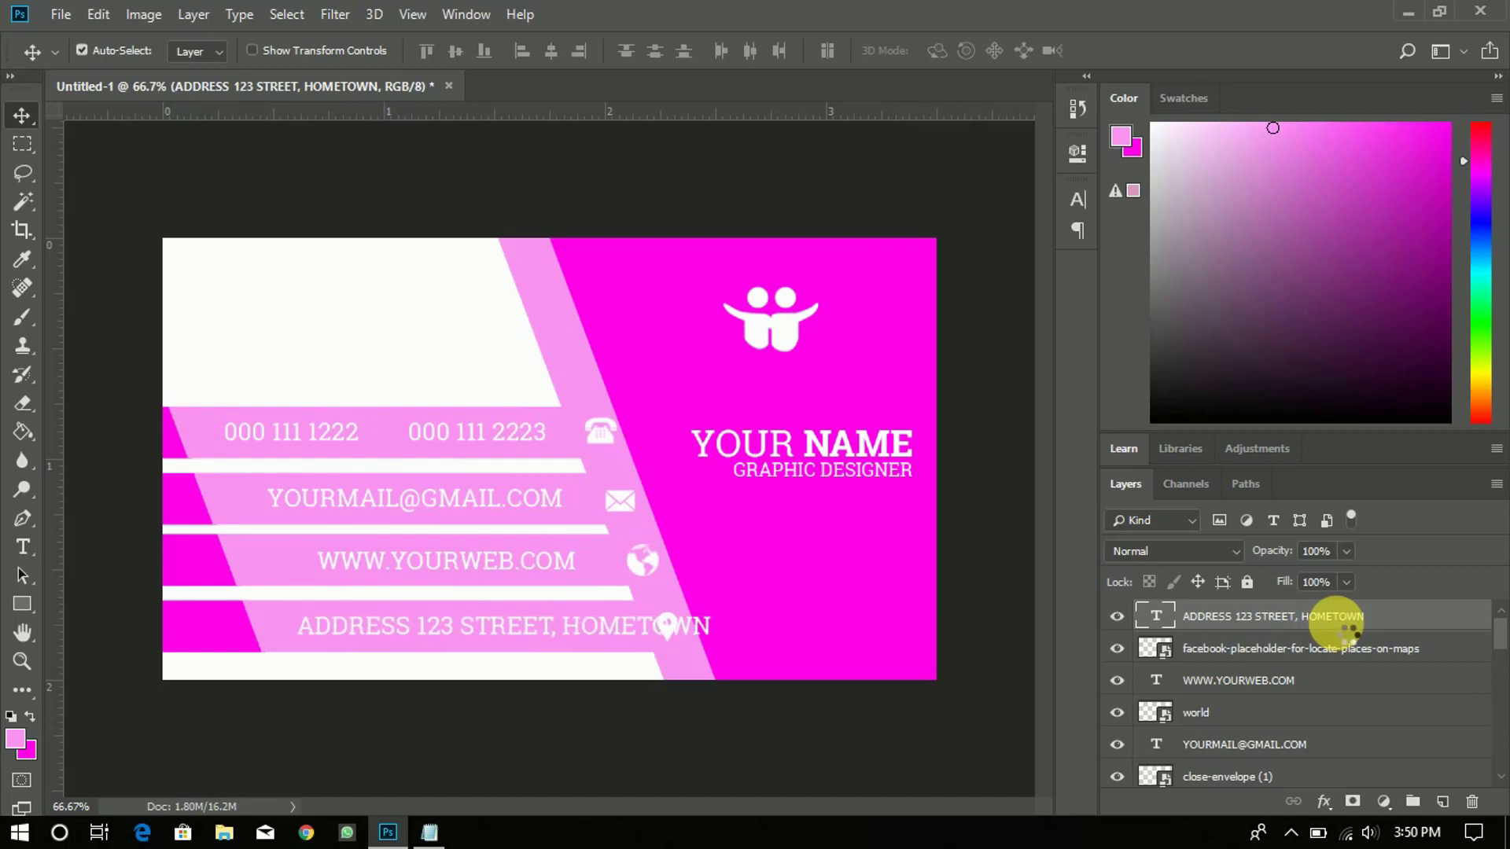
key("Left")
key("Left")
key("Left")
key("Left")
key("Left")
key("Left")
key("Left")
key("Left")
key("Left")
key("Left")
key("Left")
key("Left")
key("Left")
key("Left")
key("Left")
key("Left")
key("Left")
key("Left")
key("Left")
key("Left")
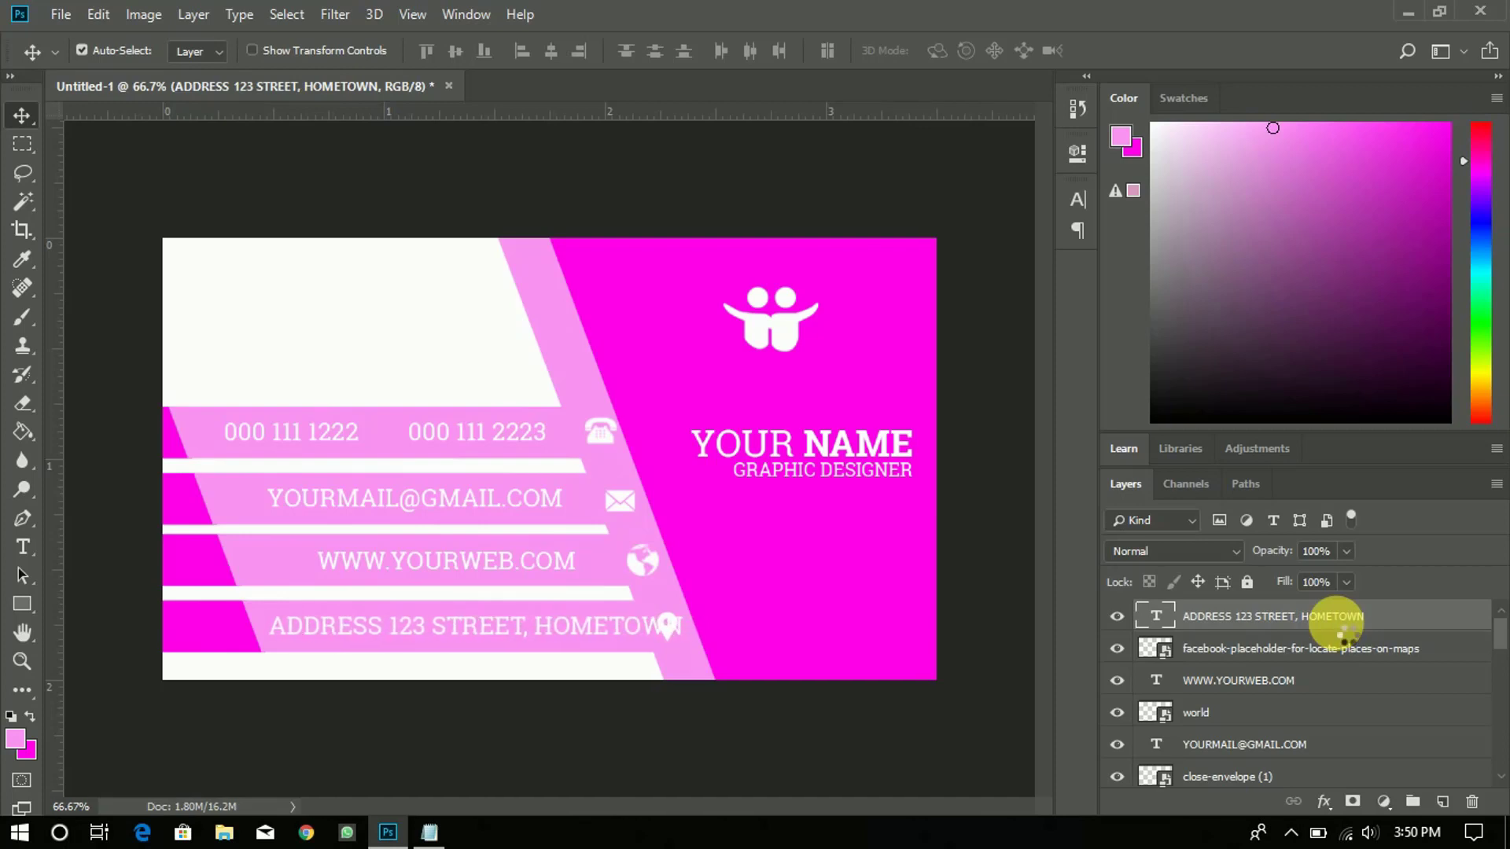
key("Left")
key("Left")
key("Left")
key("Left")
key("Left")
key("Left")
key("Left")
key("Left")
key("Left")
key("Left")
key("Left")
key("Left")
key("Left")
key("Left")
key("Left")
key("Left")
key("Left")
key("Left")
key("Left")
key("Left")
key("Left")
key("Left")
key("Left")
key("Left")
key("Left")
key("Left")
key("Left")
key("Left")
key("Left")
key("Left")
key("Left")
key("Left")
key("Left")
key("Left")
key("Left")
key("Left")
key("Left")
key("Left")
key("Left")
key("Left")
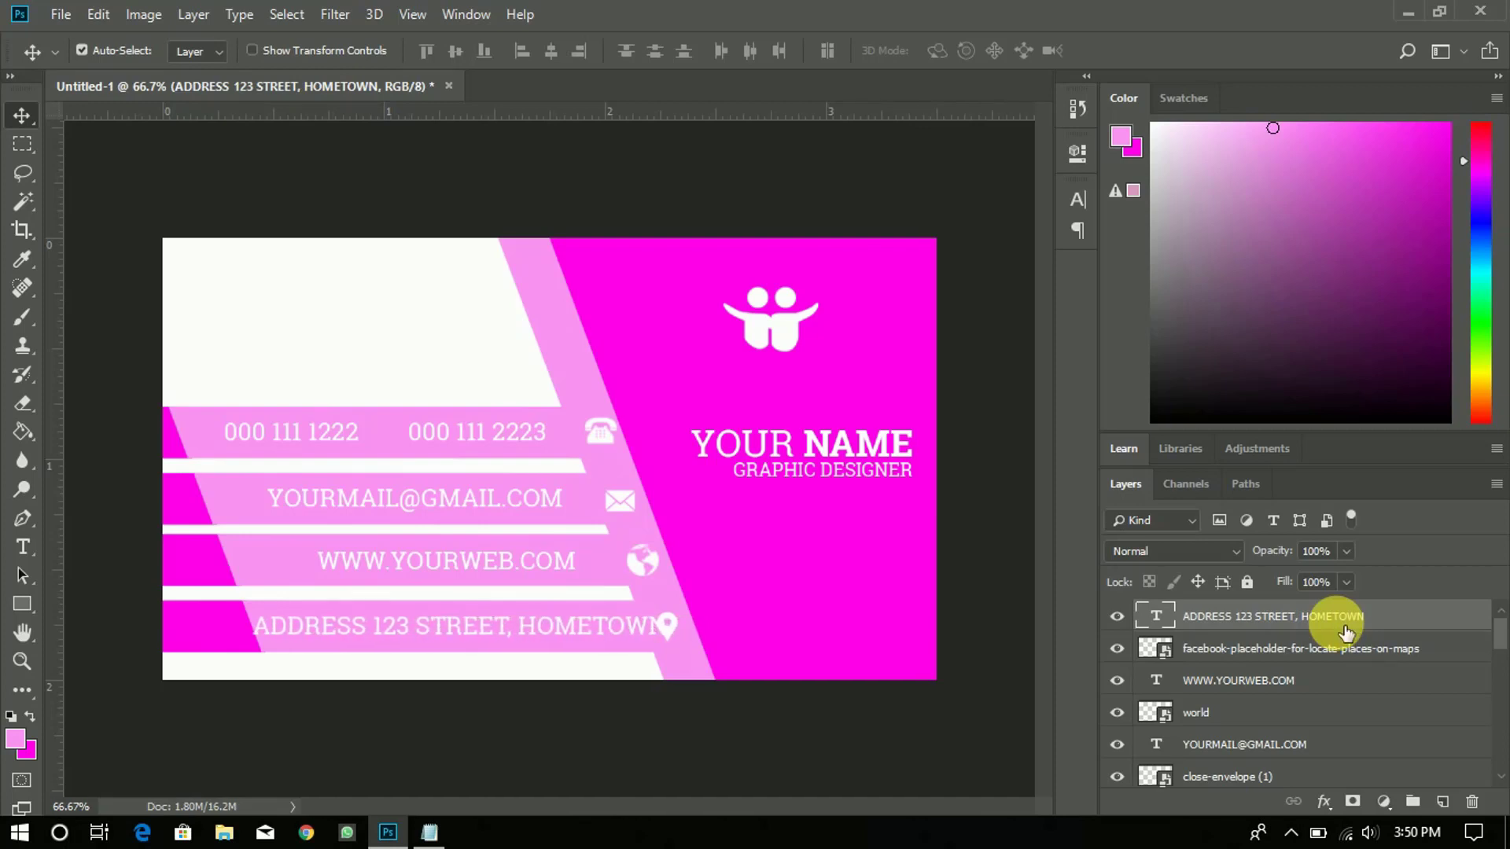
key("Left")
key("Left")
key("Left")
key("Left")
key("Left")
key("Left")
key("Left")
key("Left")
key("Left")
key("Left")
key("Left")
key("Left")
key("Left")
key("Left")
key("Left")
key("Left")
key("Left")
key("Left")
key("Left")
key("Left")
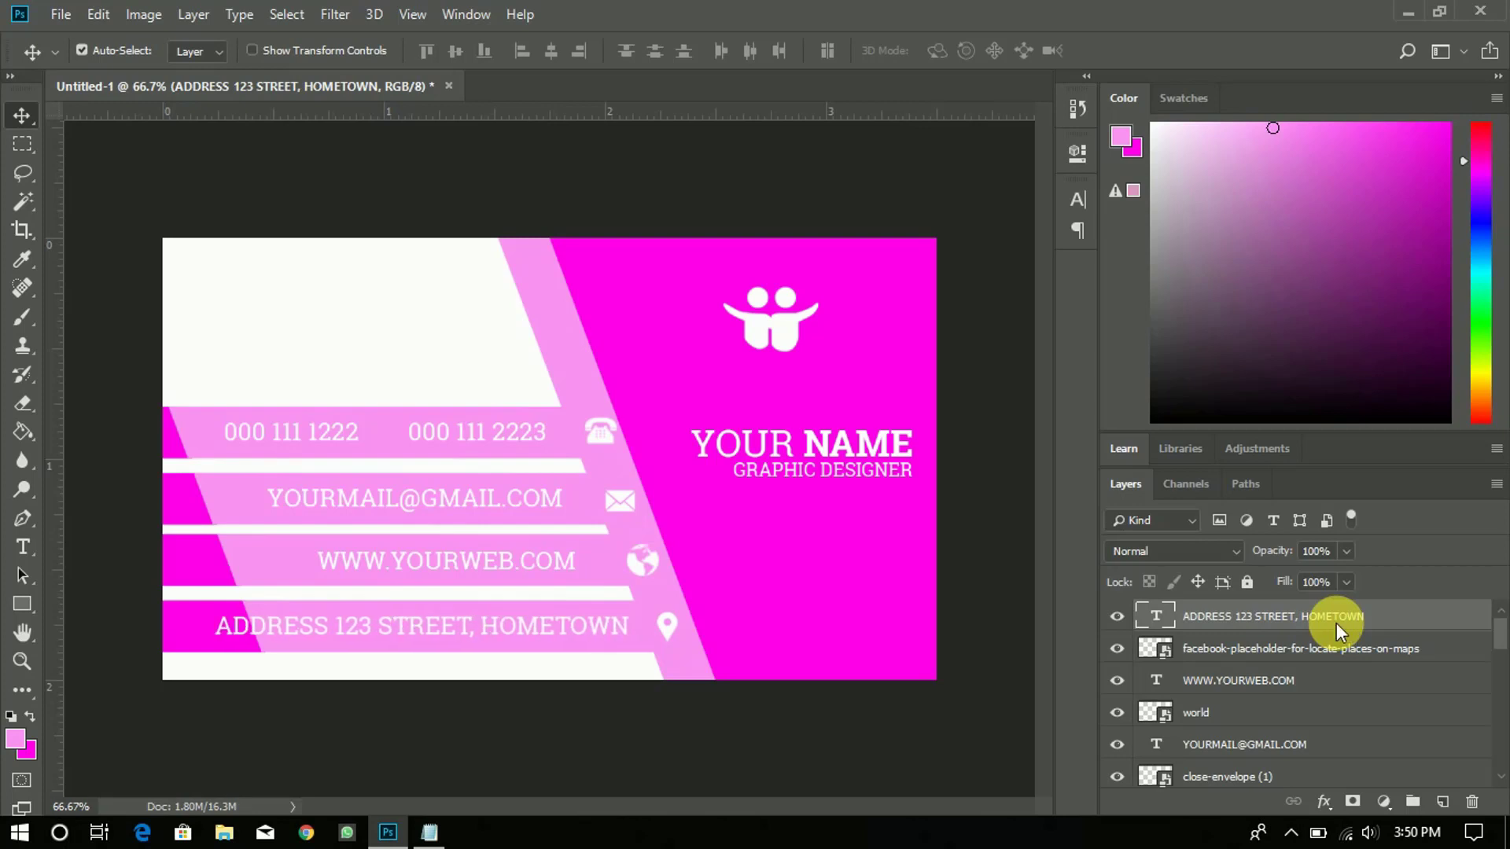
Step: Set the address text's font size to 7 pt
double_click(1156, 615)
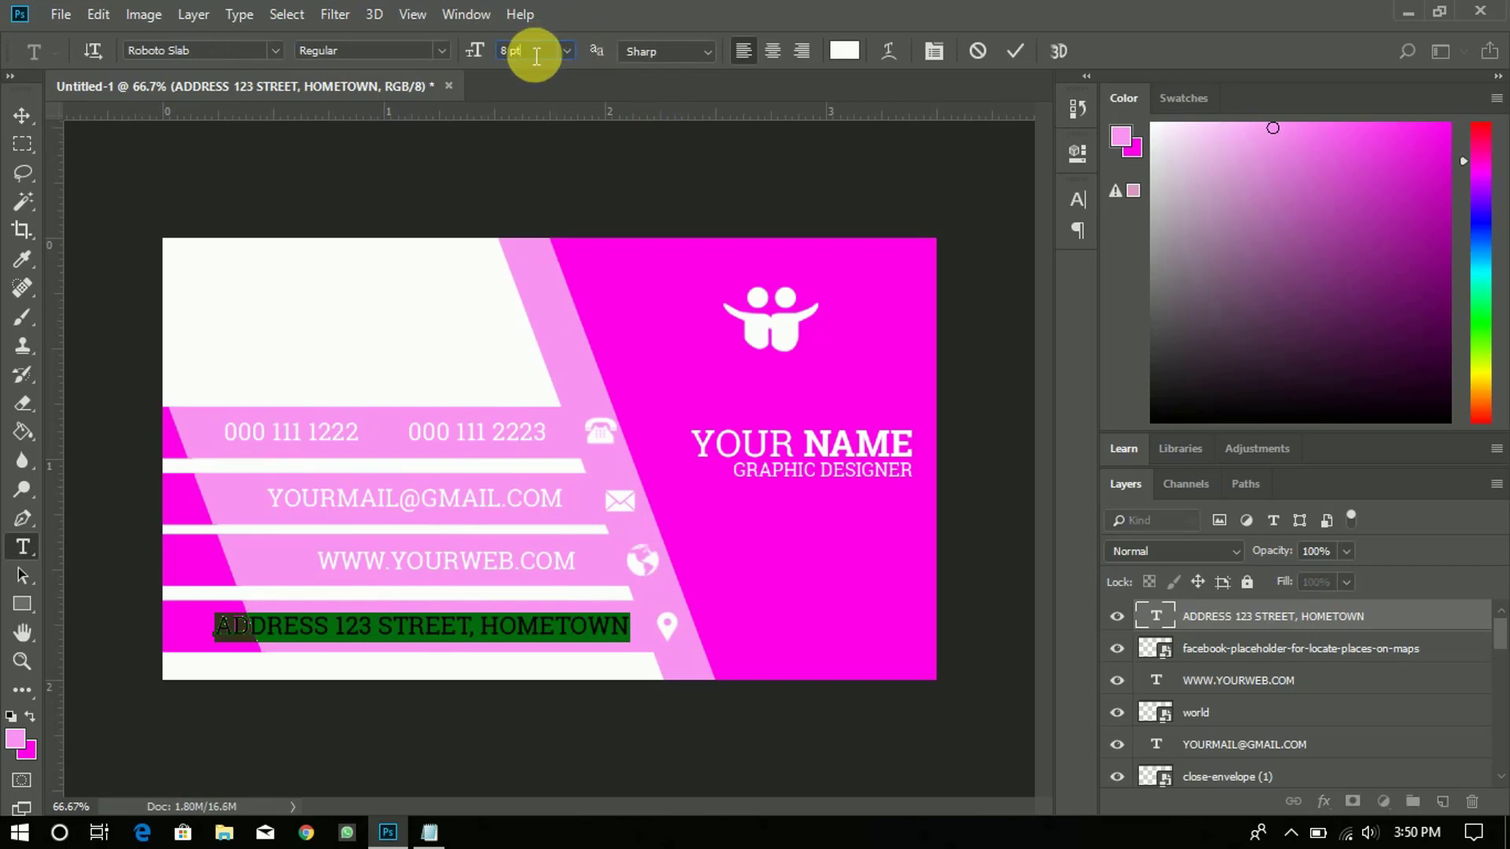
left_click(1025, 56)
key("v")
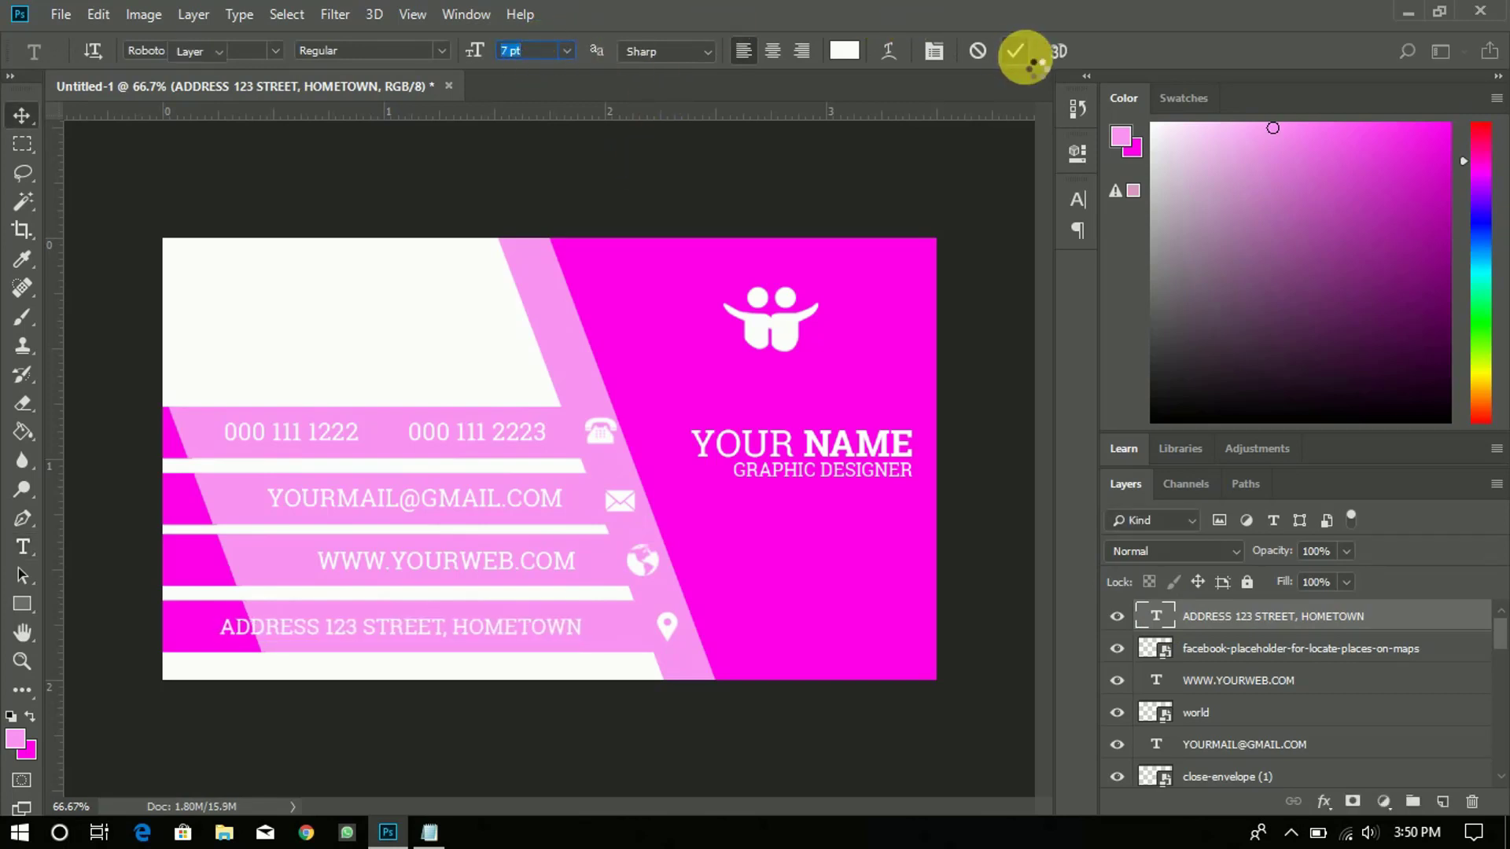
Step: Nudge the resized address text right until it ends just before the map pin icon and fits within the fourth pink bar
key("Right")
key("Right")
key("Right")
key("Right")
key("Right")
key("Right")
key("Right")
key("Right")
key("Right")
key("Right")
key("Right")
key("Right")
key("Right")
key("Right")
key("Right")
key("Right")
key("Right")
key("Right")
key("Right")
key("Right")
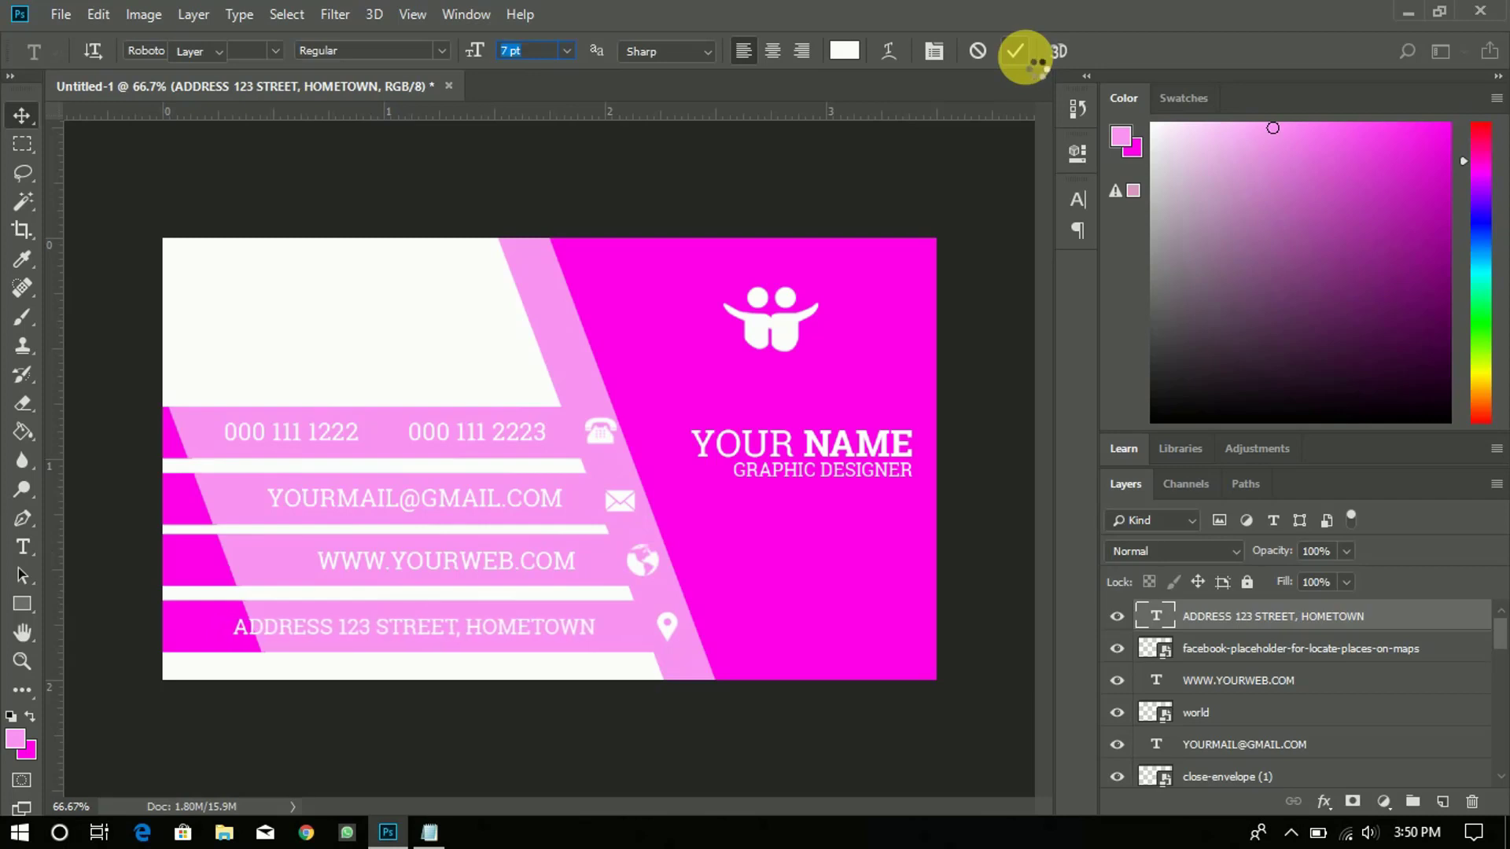
key("Right")
key("Right")
key("Right")
key("Right")
key("Right")
key("Right")
key("Right")
key("Right")
key("Right")
key("Right")
key("Right")
key("Right")
key("Right")
key("Right")
key("Right")
key("Right")
key("Right")
key("Right")
key("Right")
key("Right")
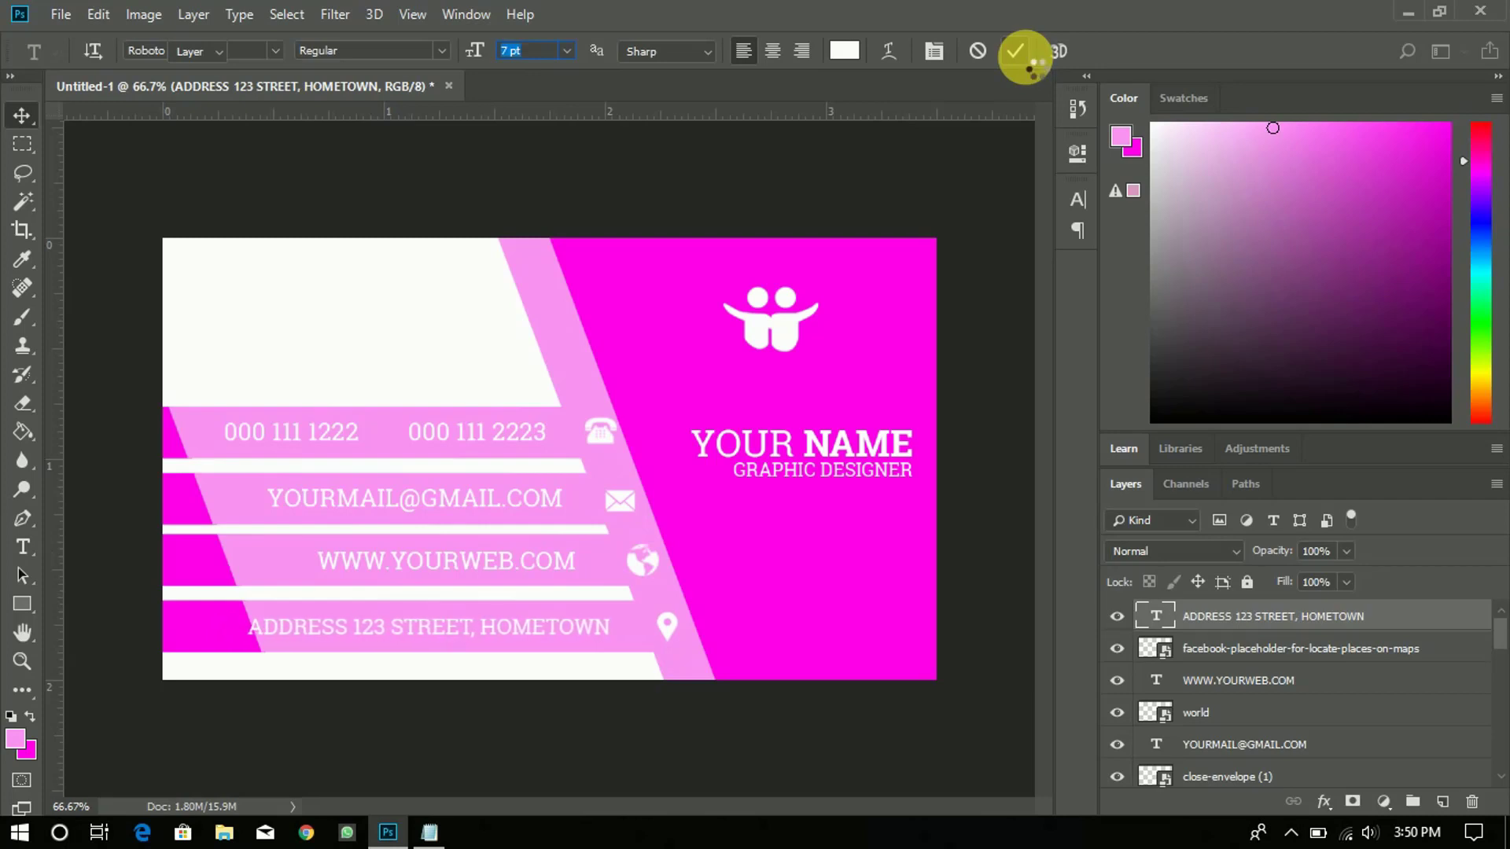
key("Right")
key("Right")
key("Right")
key("Right")
key("Right")
key("Right")
key("Right")
key("Right")
key("Right")
key("Right")
key("Right")
key("Right")
key("Right")
key("Right")
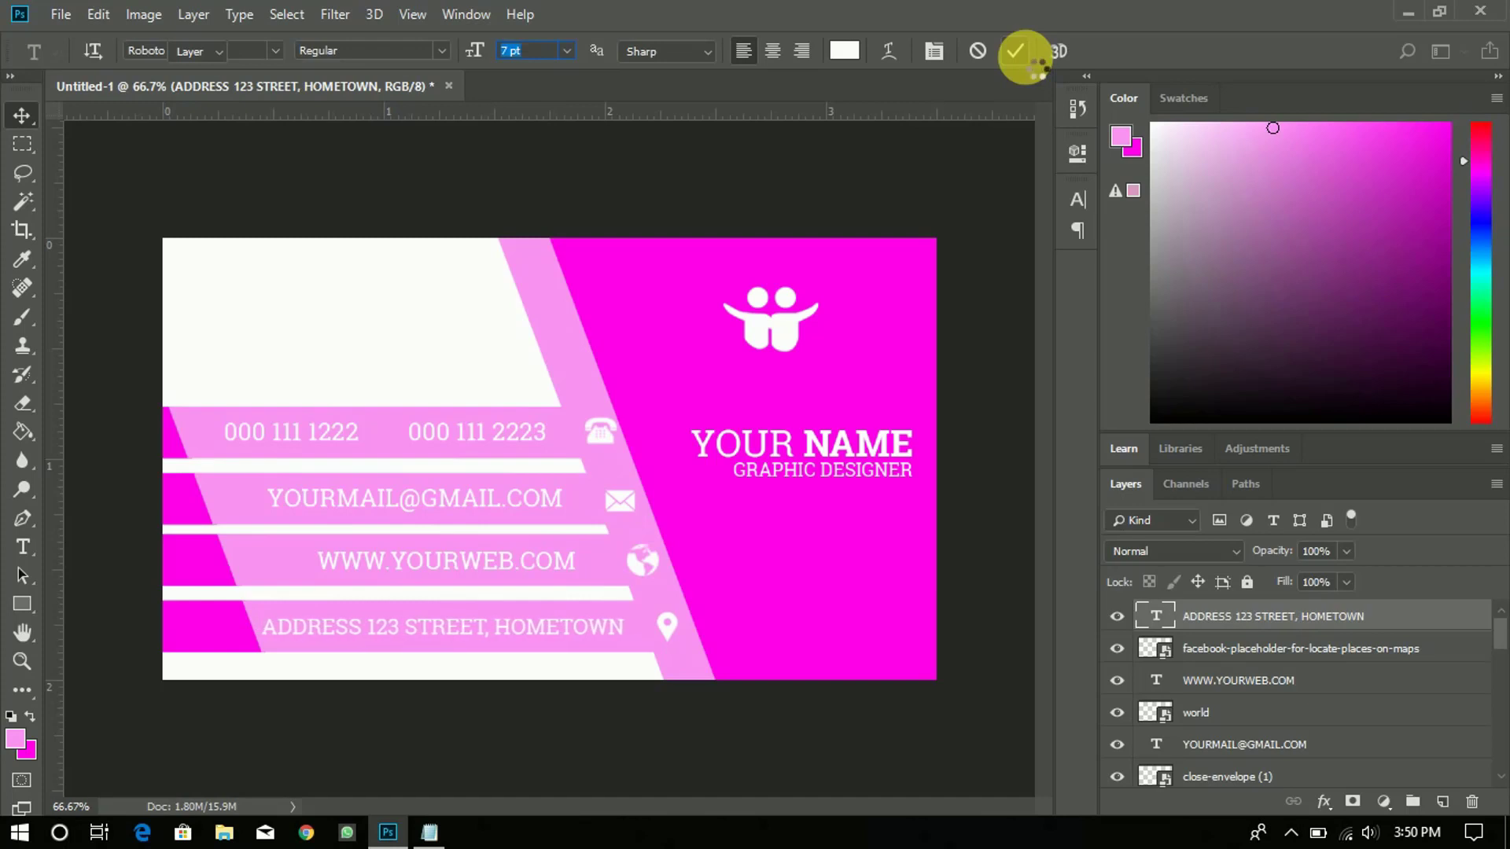
Step: Nudge the address text slightly further right along the fourth pink bar, narrowing its gap to the map pin icon
key("Right")
key("Right")
key("Right")
key("Right")
key("Right")
key("Right")
key("Right")
key("Right")
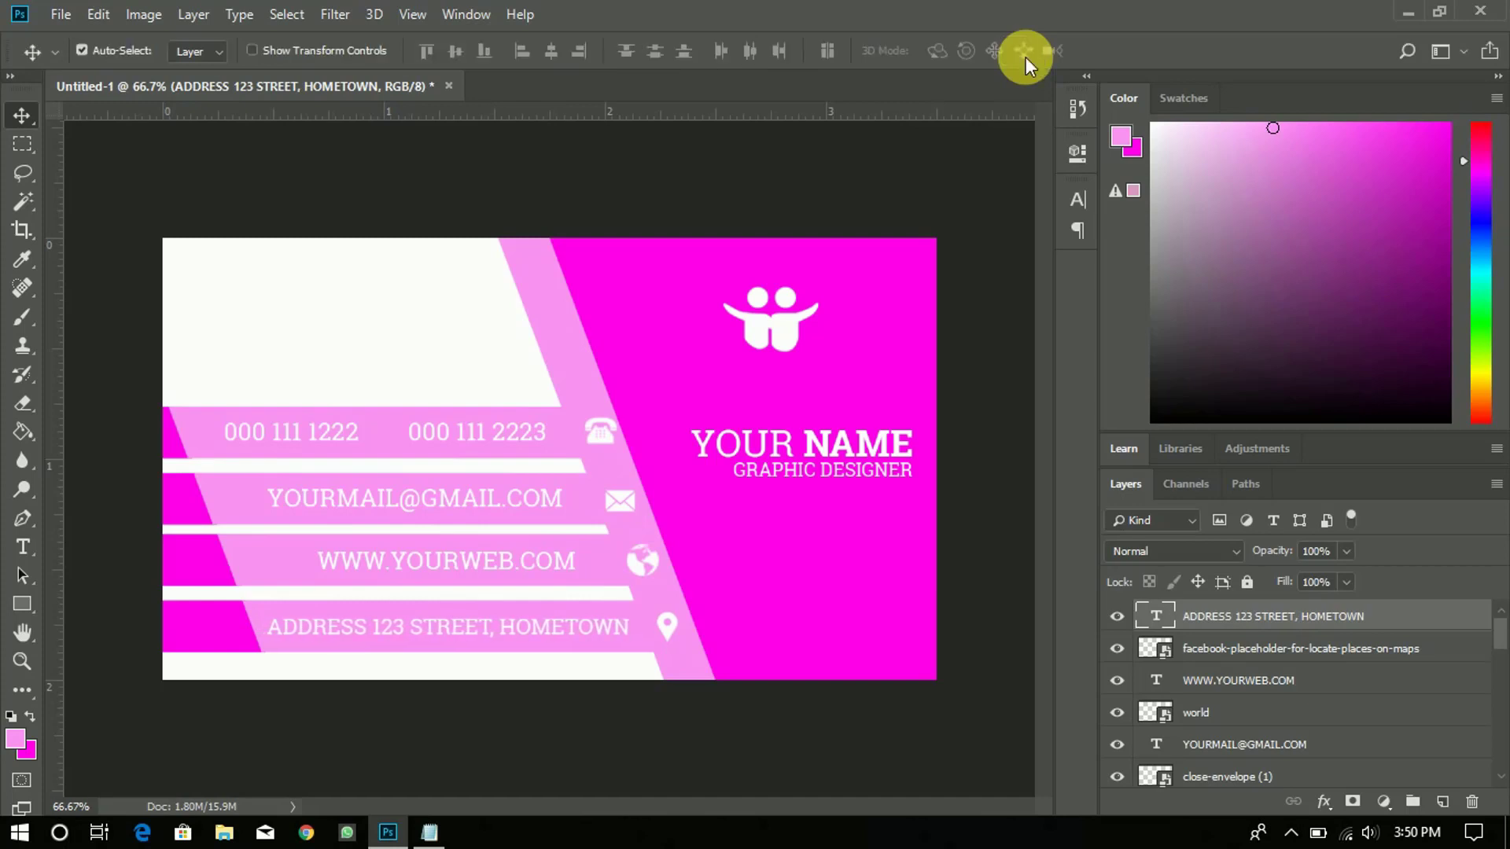
left_click(1269, 686)
key("Right")
key("Right")
key("Right")
key("Right")
key("Right")
key("Right")
key("Right")
key("Right")
key("Right")
key("Right")
key("Right")
key("Right")
key("Right")
key("Right")
key("Right")
key("Right")
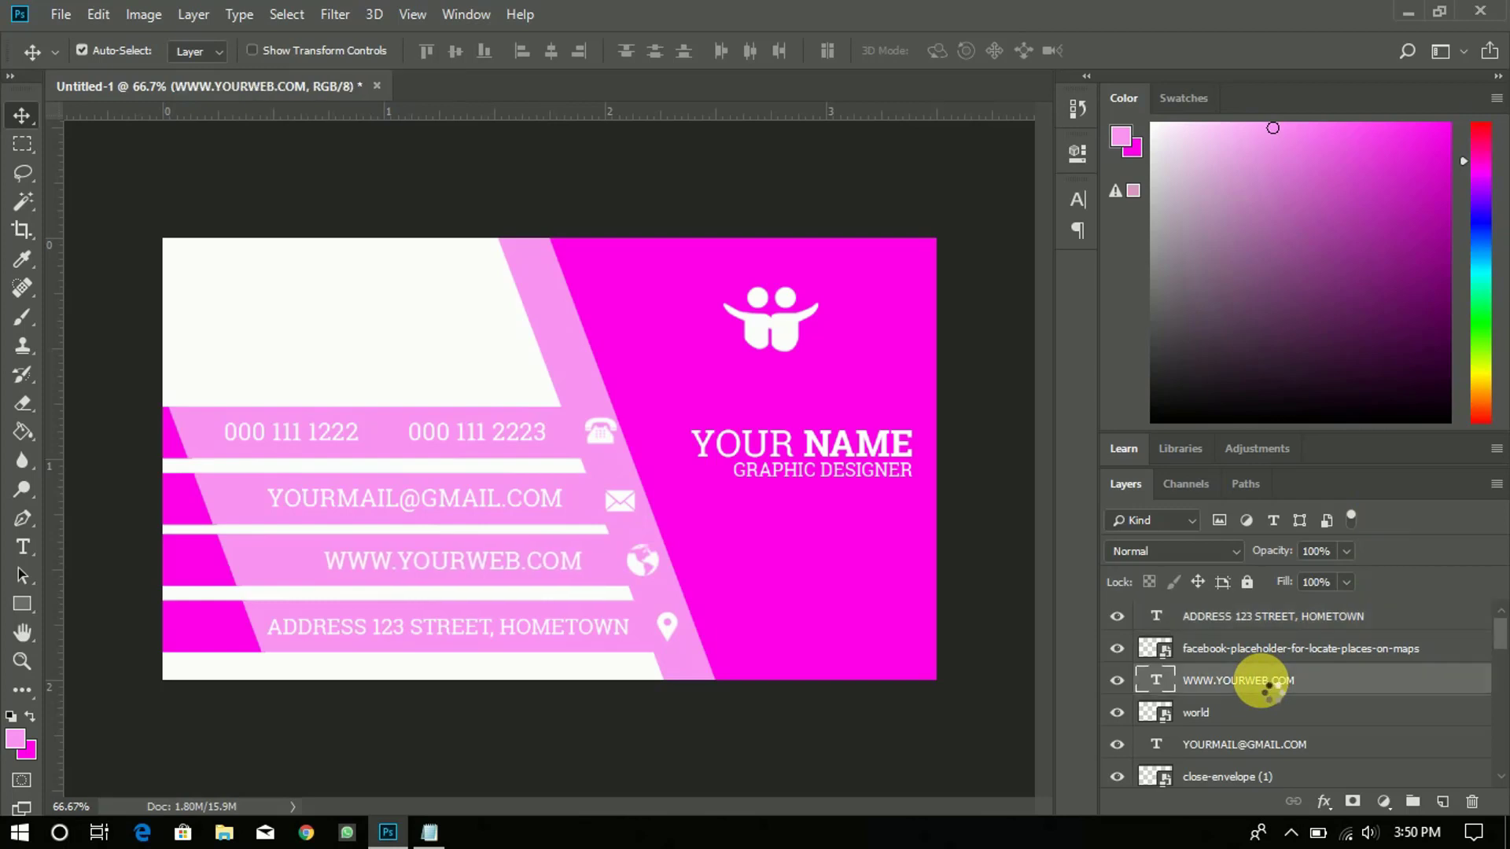
key("Right")
key("Right")
key("Right")
key("Right")
key("Right")
key("Right")
key("Right")
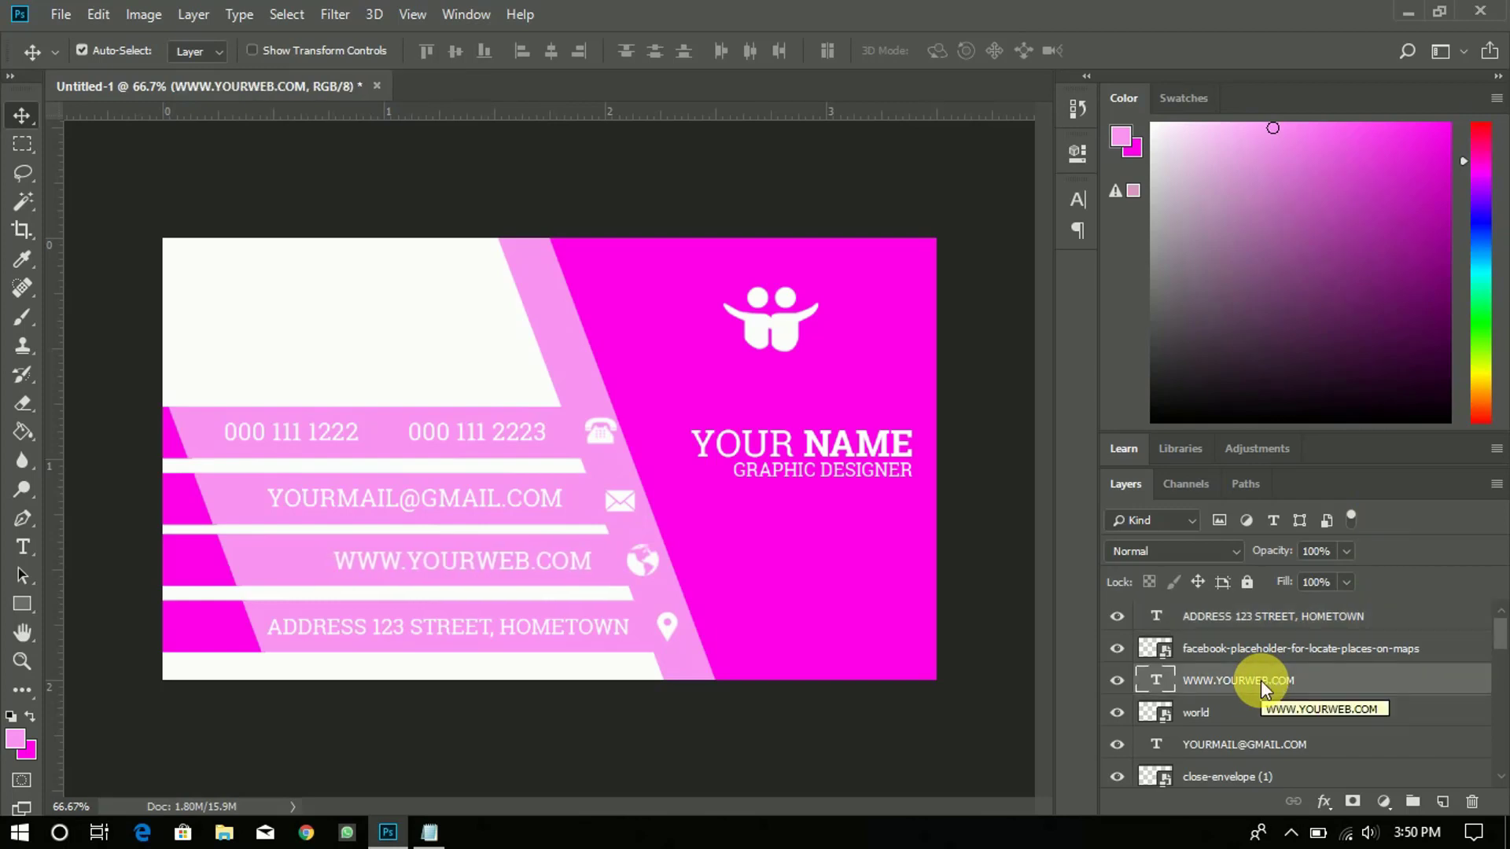
key("Left")
key("Left")
key("Left")
key("Left")
key("Left")
key("Left")
key("Left")
key("Left")
key("Left")
key("Left")
key("Left")
key("Left")
key("Left")
key("Left")
key("Left")
key("Left")
key("Left")
key("Left")
key("Left")
key("Left")
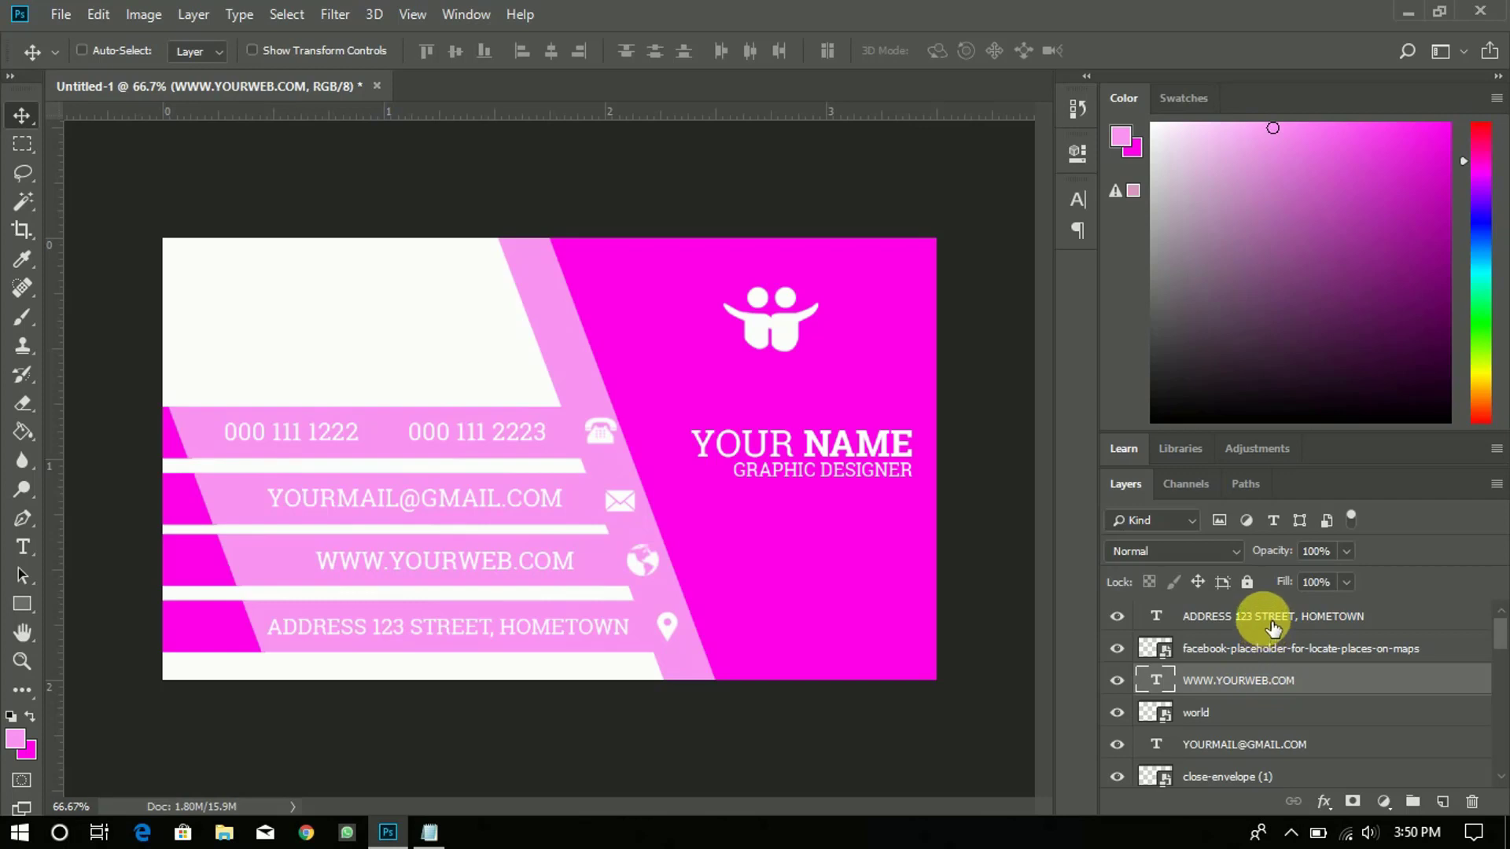
Step: Align the horizontal centres of the phone, email, web and street address text layers
left_click(1262, 746, "ctrl")
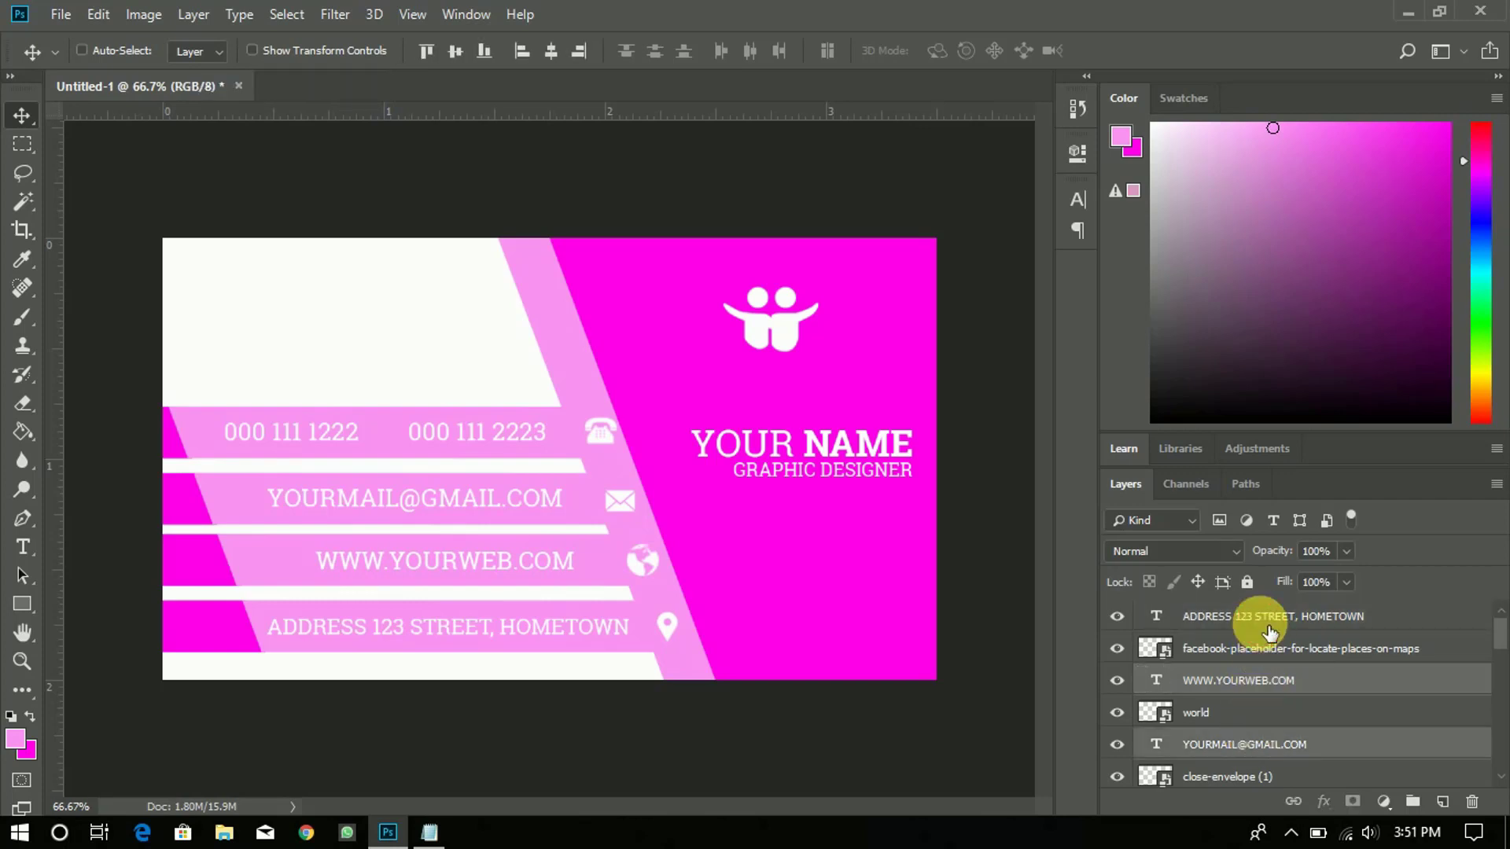
scroll(1502, 669, "down", 3)
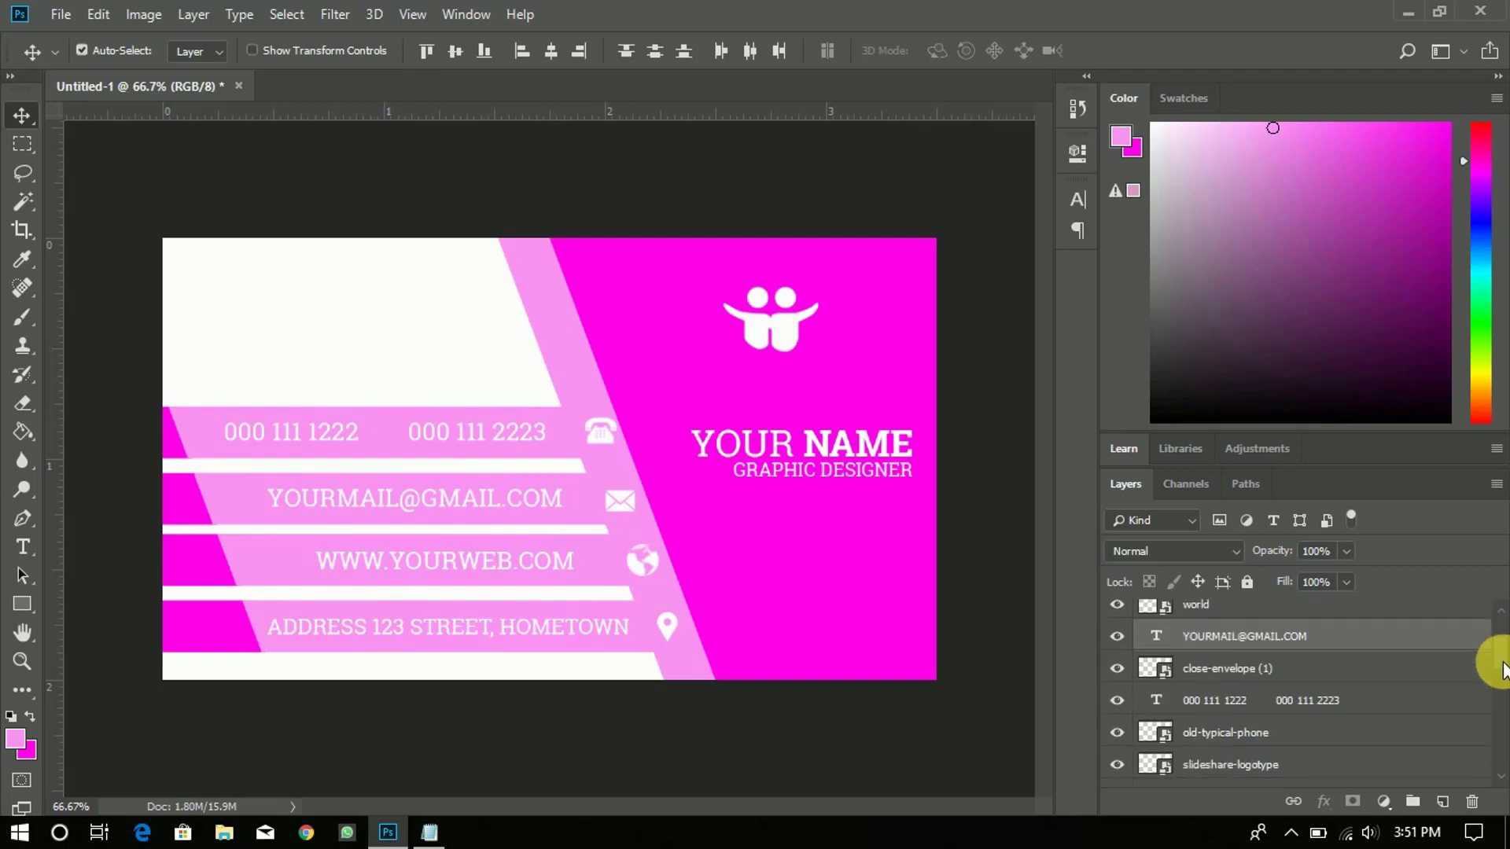
scroll(1502, 669, "down", 1)
left_click(1283, 689, "ctrl")
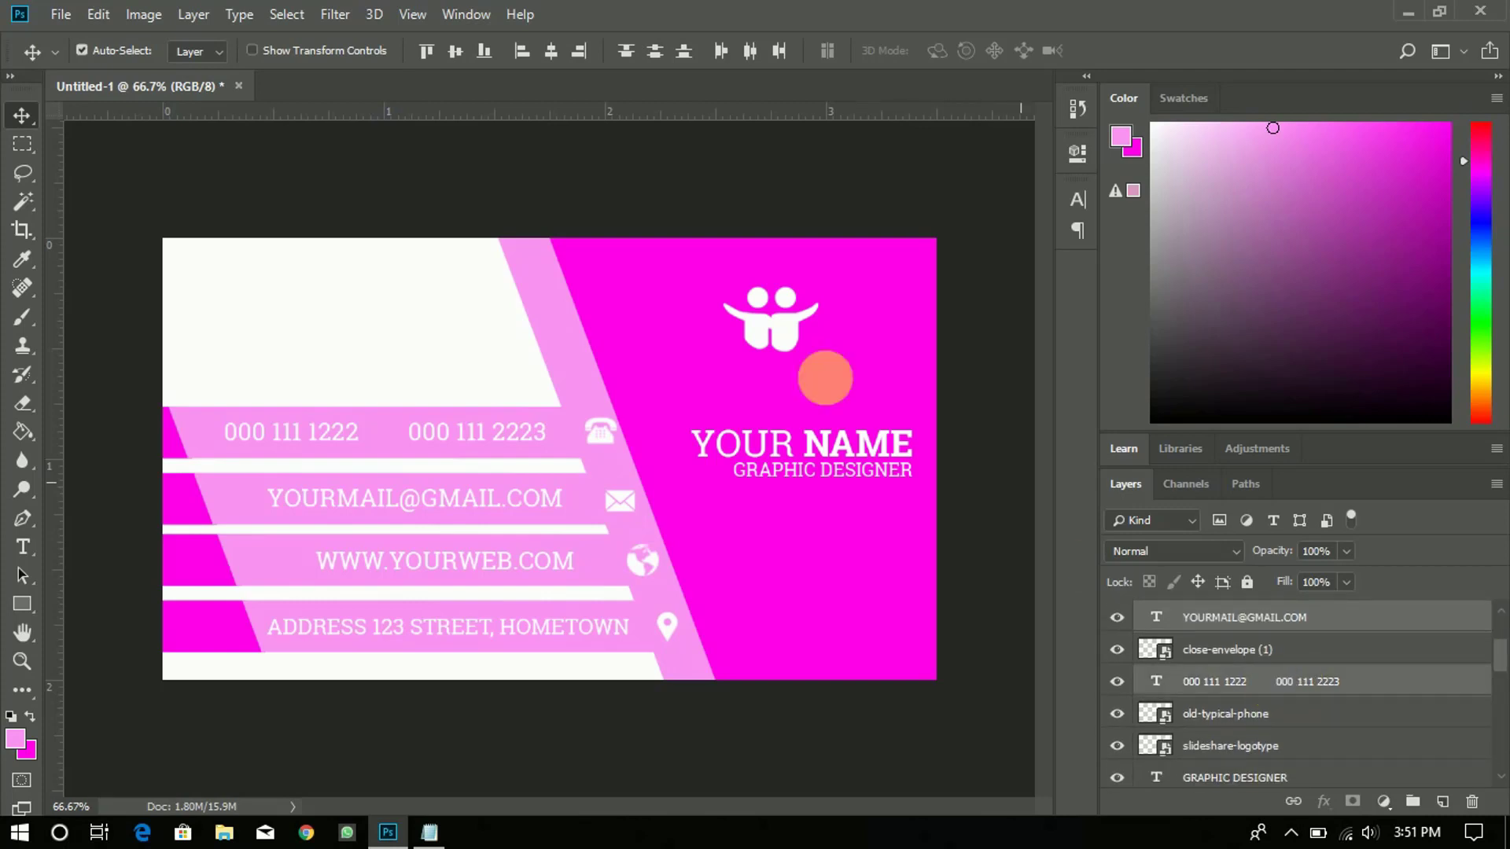
left_click(558, 49)
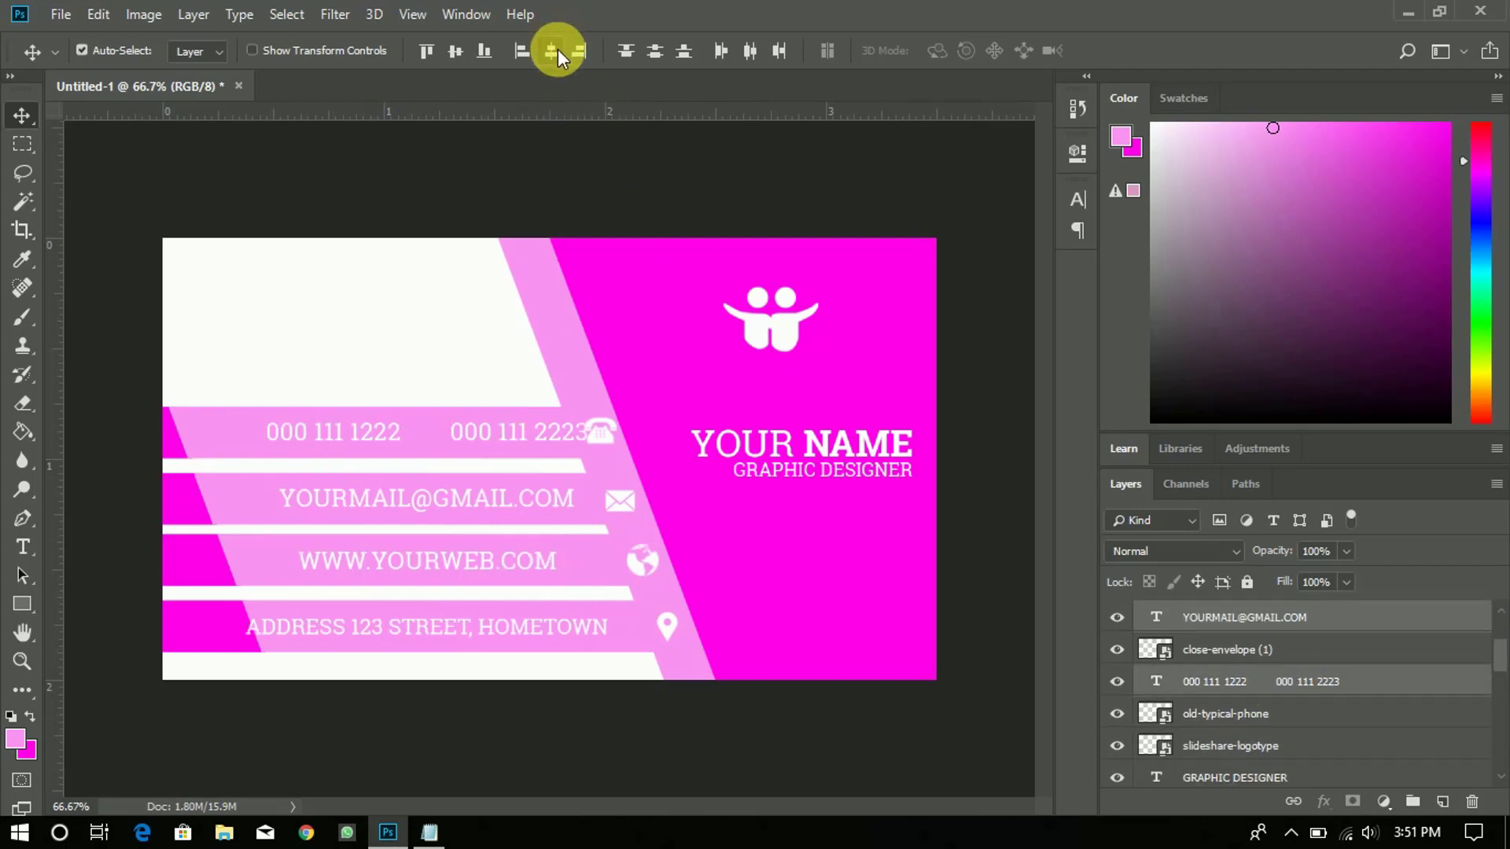
Step: Nudge the four contact text lines left together until the phone numbers clear the telephone icon with a small gap
key("Left")
key("Left")
key("Left")
key("Left")
key("Left")
key("Left")
key("Left")
key("Left")
key("Left")
key("Left")
key("Left")
key("Left")
key("Left")
key("Left")
key("Left")
key("Left")
key("Left")
key("Left")
key("Left")
key("Left")
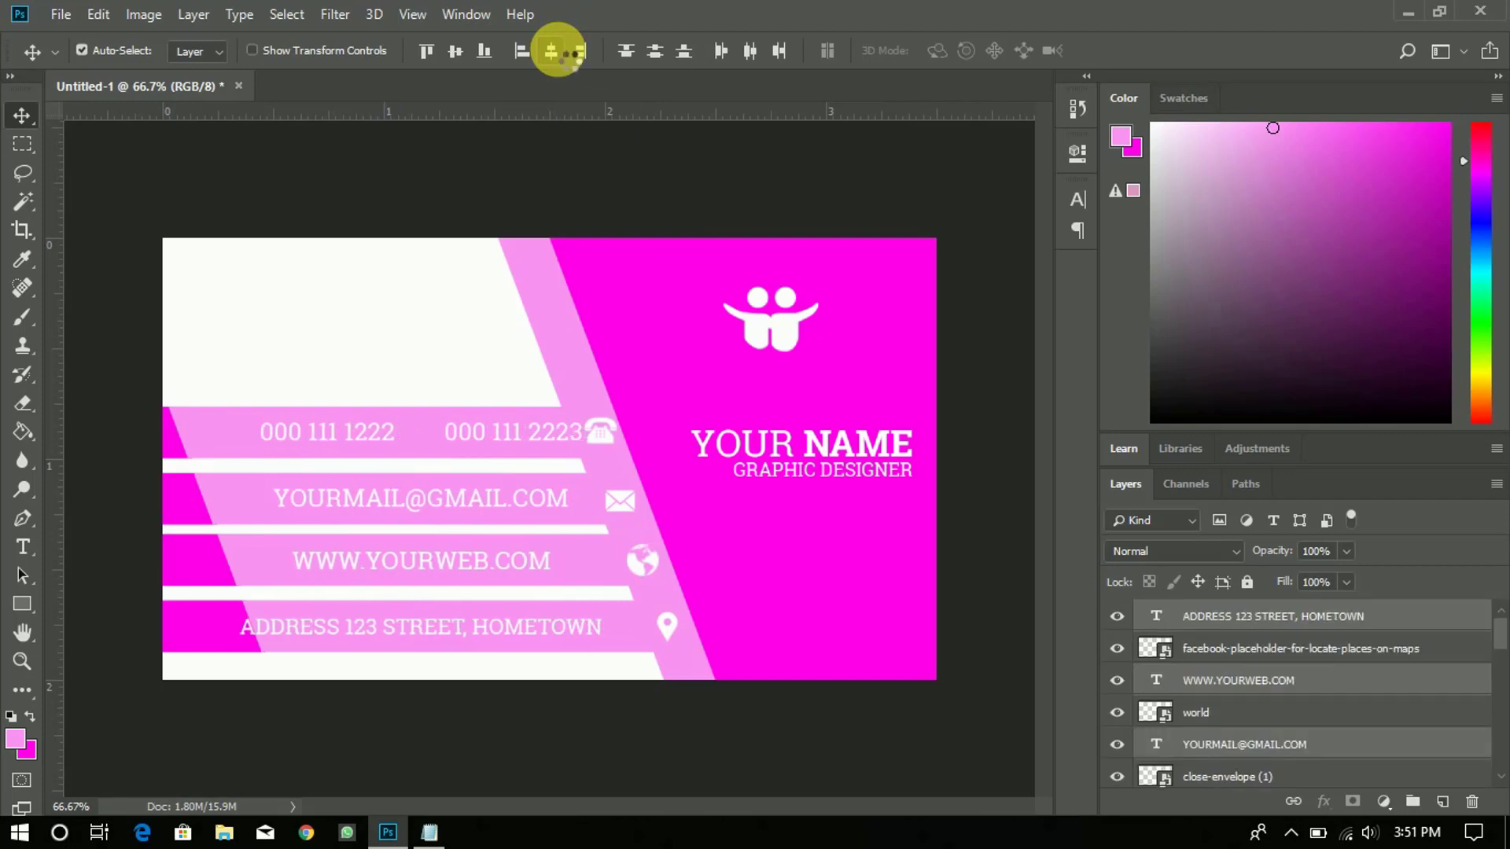
key("Left")
key("Left")
key("Left")
key("Left")
key("Left")
key("Left")
key("Left")
key("Left")
key("Left")
key("Left")
key("Left")
key("Left")
key("Left")
key("Left")
key("Left")
key("Left")
key("Left")
key("Left")
key("Left")
key("Left")
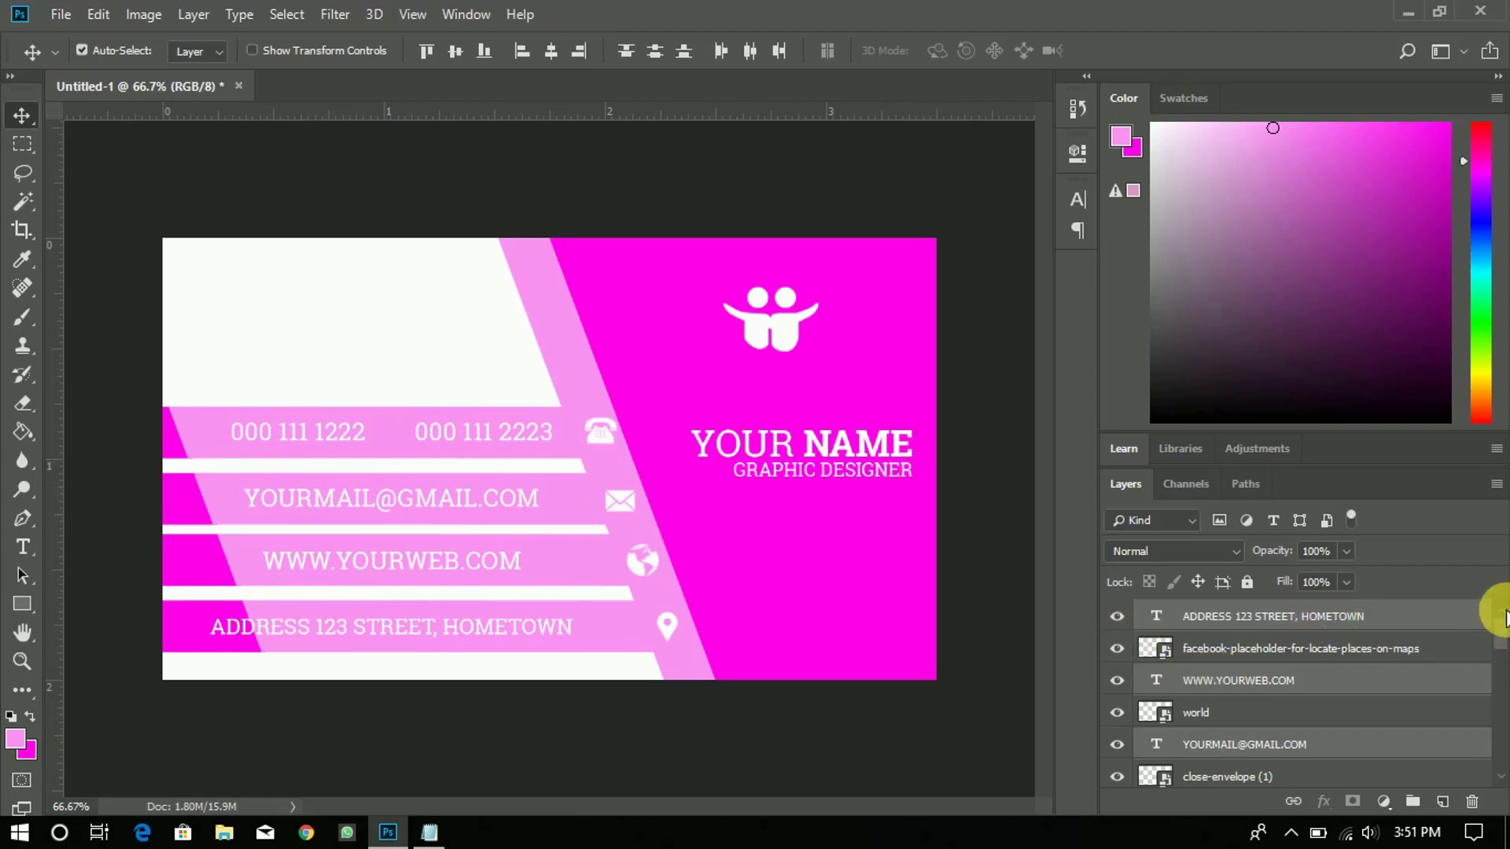
Step: Nudge only the street address text right along the fourth bar until it clears the magenta strip and sits near the location pin icon
left_click(1397, 629)
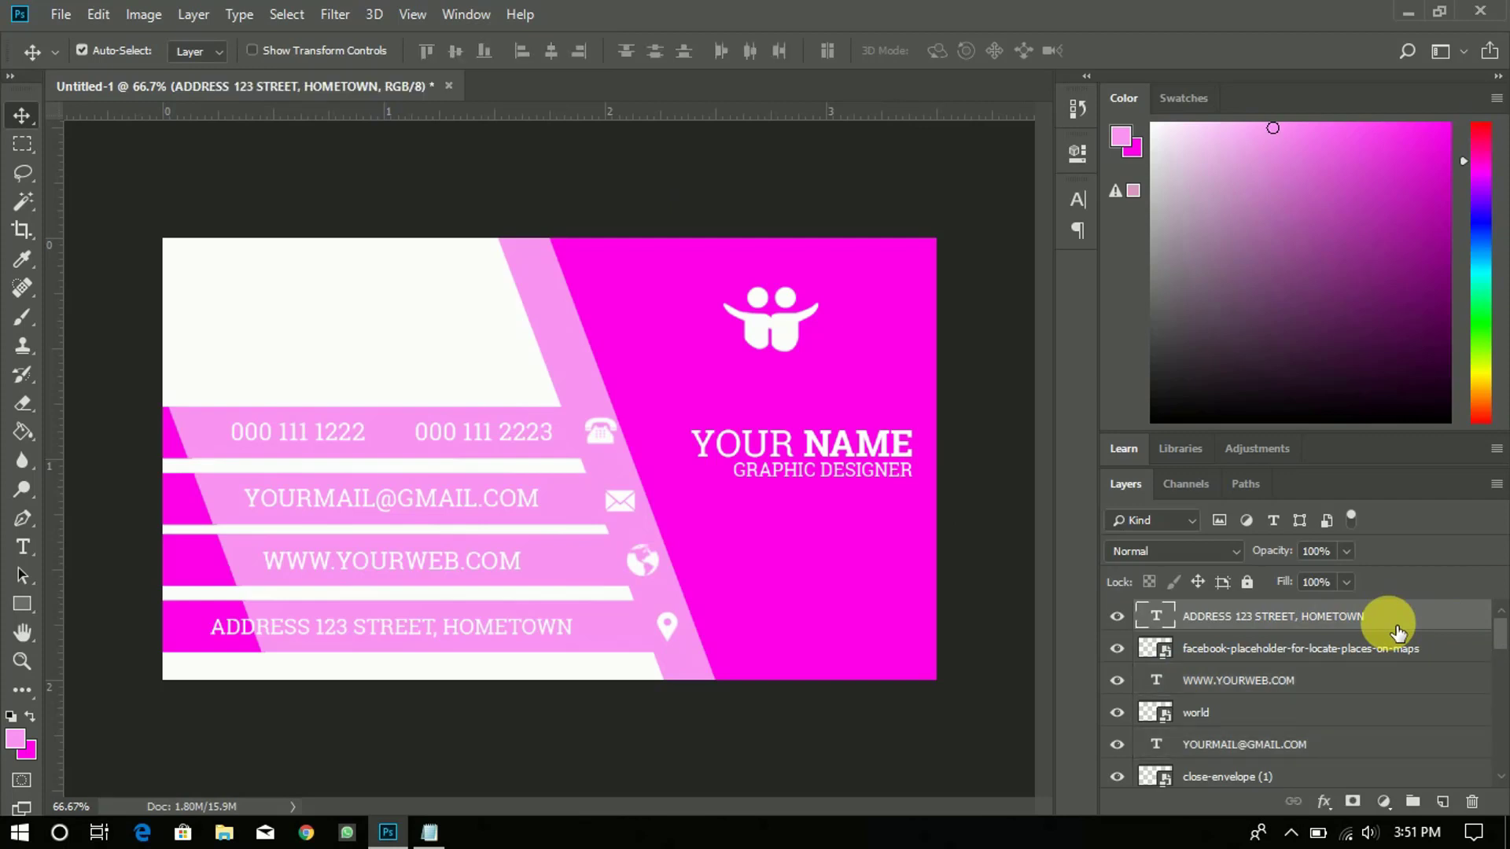
key("Right")
key("Right")
key("Right")
key("Right")
key("Right")
key("Right")
key("Right")
key("Right")
key("Right")
key("Right")
key("Right")
key("Right")
key("Right")
key("Right")
key("Right")
key("Right")
key("Right")
key("Right")
key("Right")
key("Right")
key("Right")
key("Right")
key("Right")
key("Right")
key("Right")
key("Right")
key("Right")
key("Right")
key("Right")
key("Right")
key("Right")
key("Right")
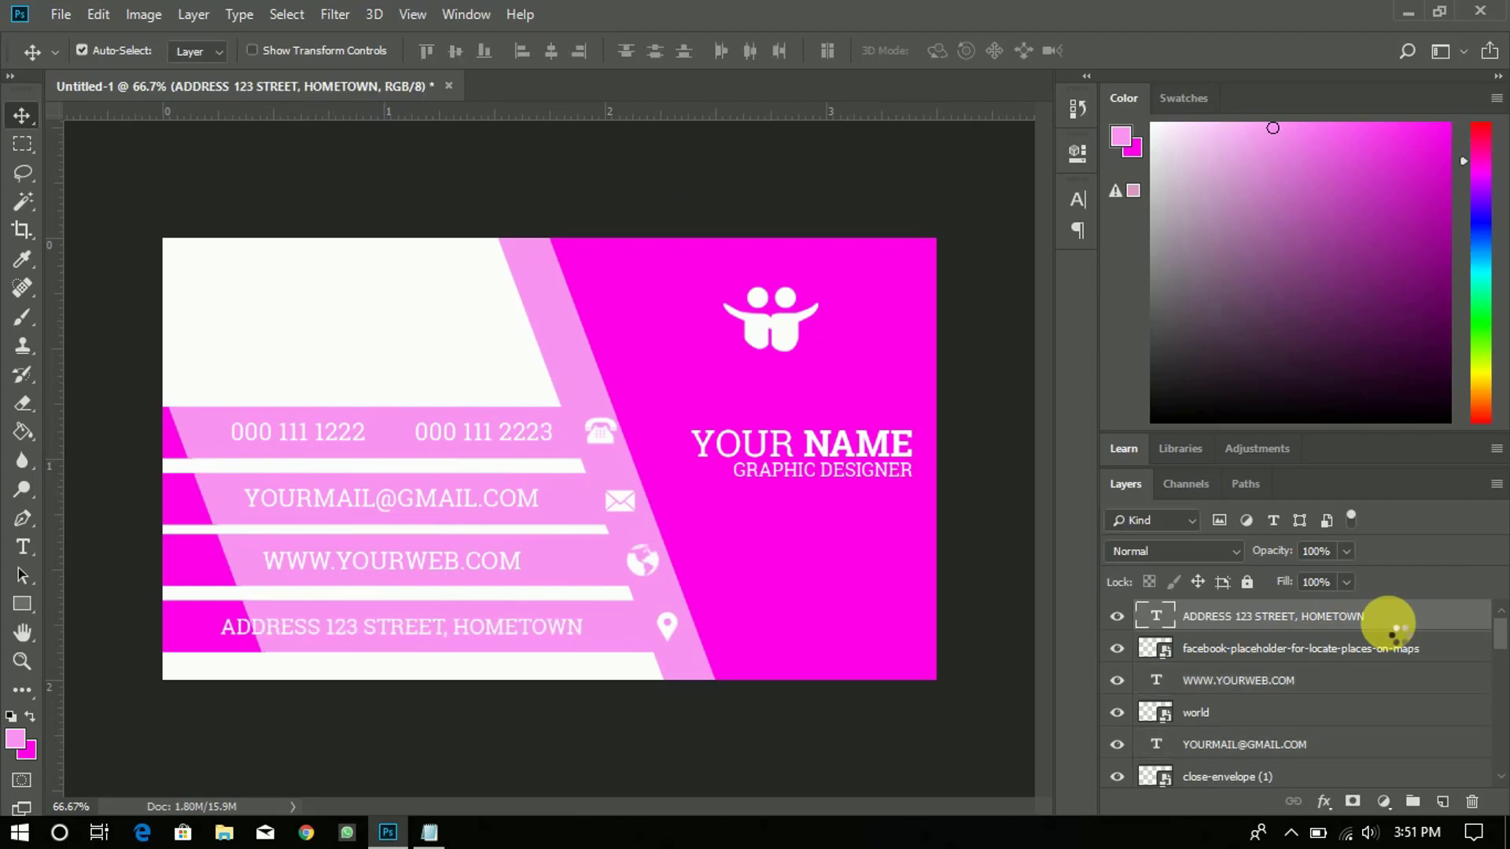
key("Right")
key("Right")
key("Right")
key("Right")
key("Right")
key("Right")
key("Right")
key("Right")
key("Right")
key("Right")
key("Right")
key("Right")
key("Right")
key("Right")
key("Right")
key("Right")
key("Right")
key("Right")
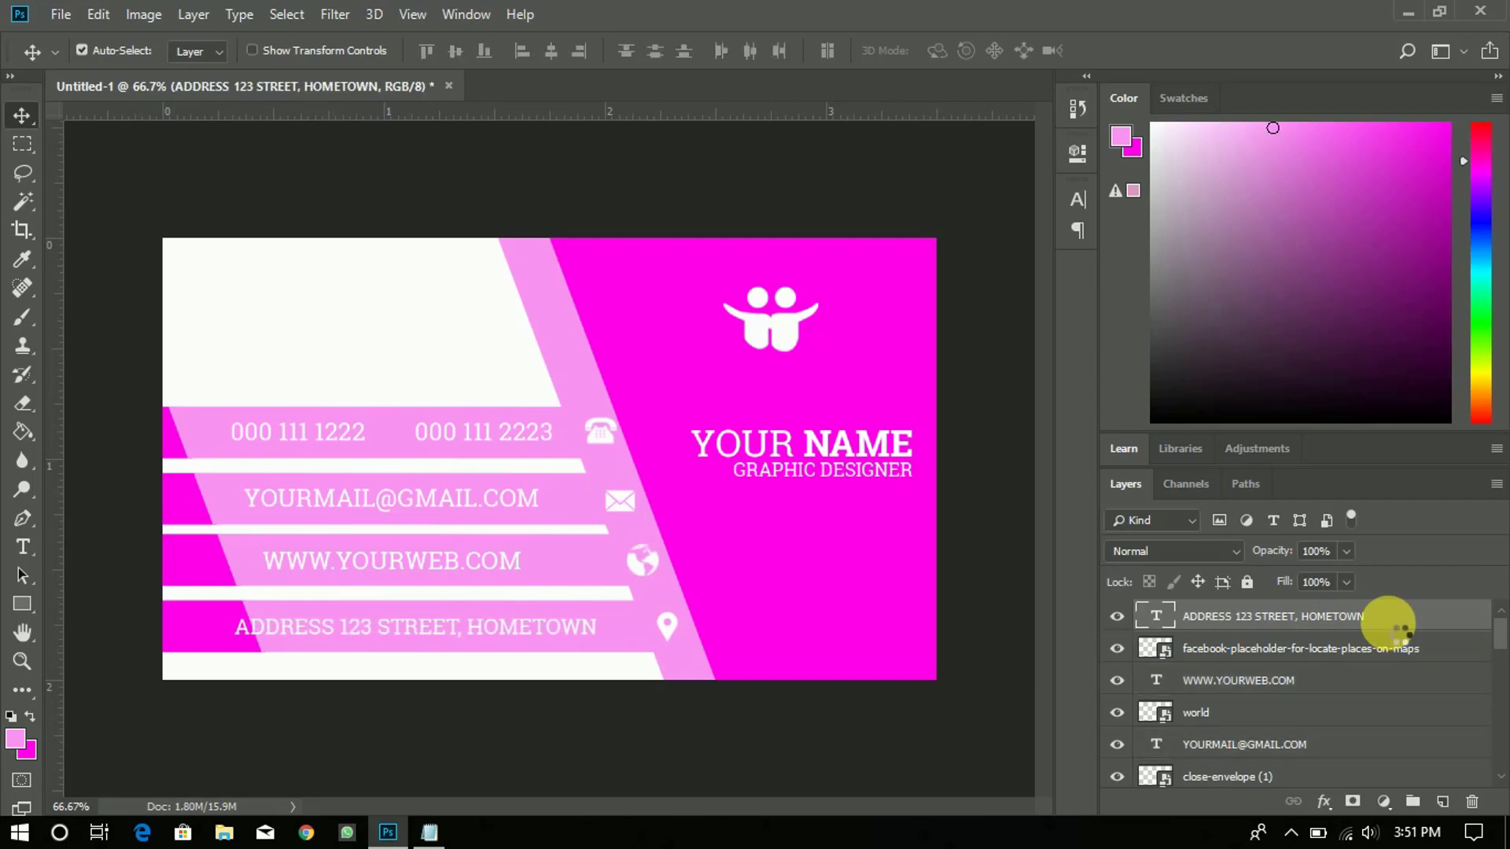
key("Right")
key("Right")
key("Right")
key("Right")
key("Right")
key("Right")
key("Right")
key("Right")
key("Right")
key("Right")
key("Right")
key("Right")
key("Right")
key("Right")
key("Right")
key("Right")
key("Right")
key("Right")
key("Right")
key("Right")
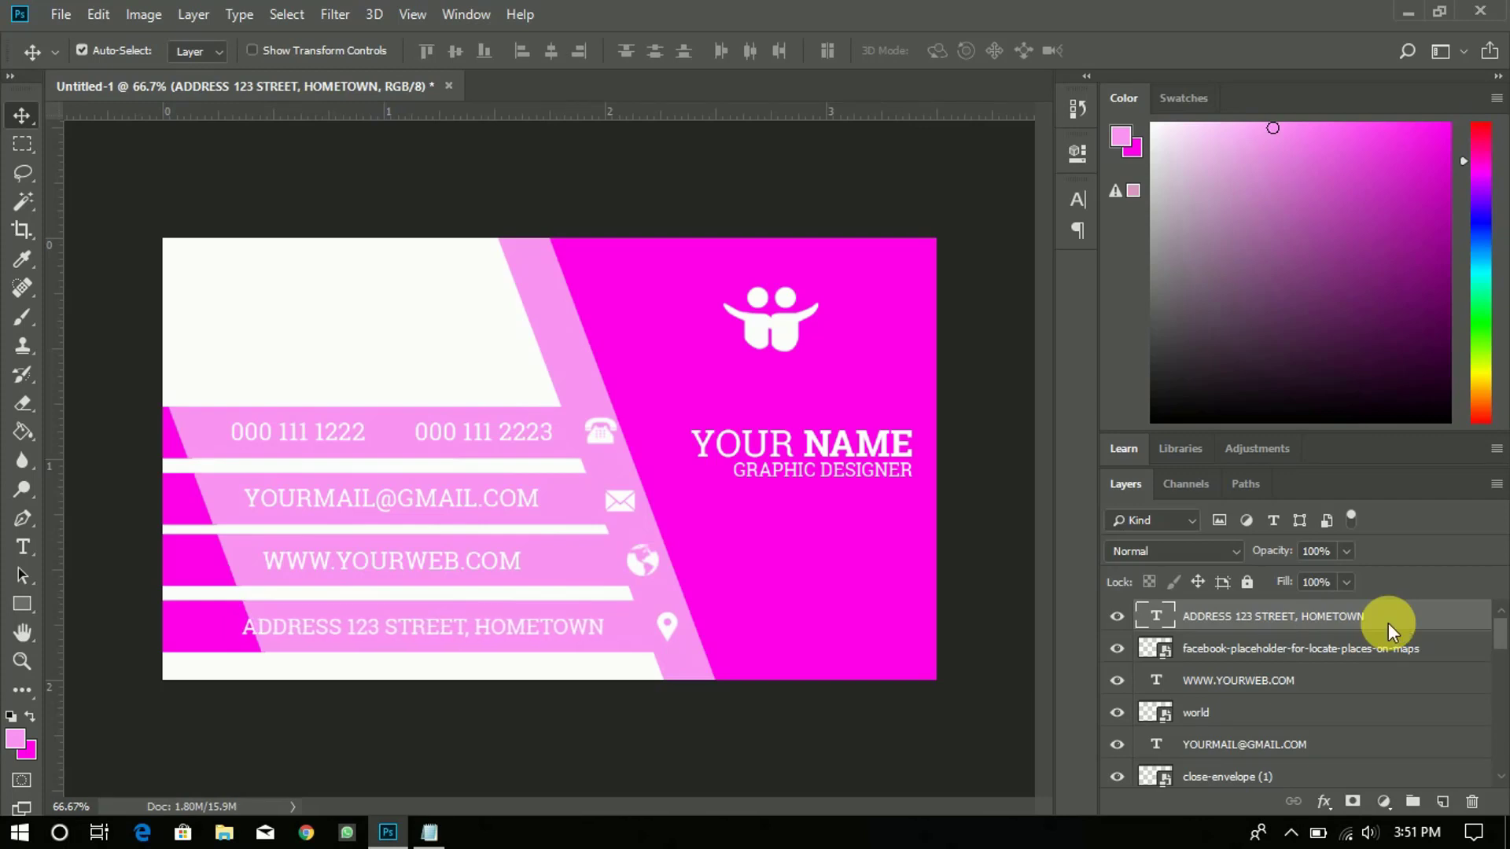
key("Right")
key("Right")
key("Right")
key("Right")
key("Right")
key("Right")
key("Right")
key("Right")
key("Right")
key("Right")
key("Right")
key("Right")
key("Right")
key("Right")
key("Right")
key("Right")
key("Right")
key("Right")
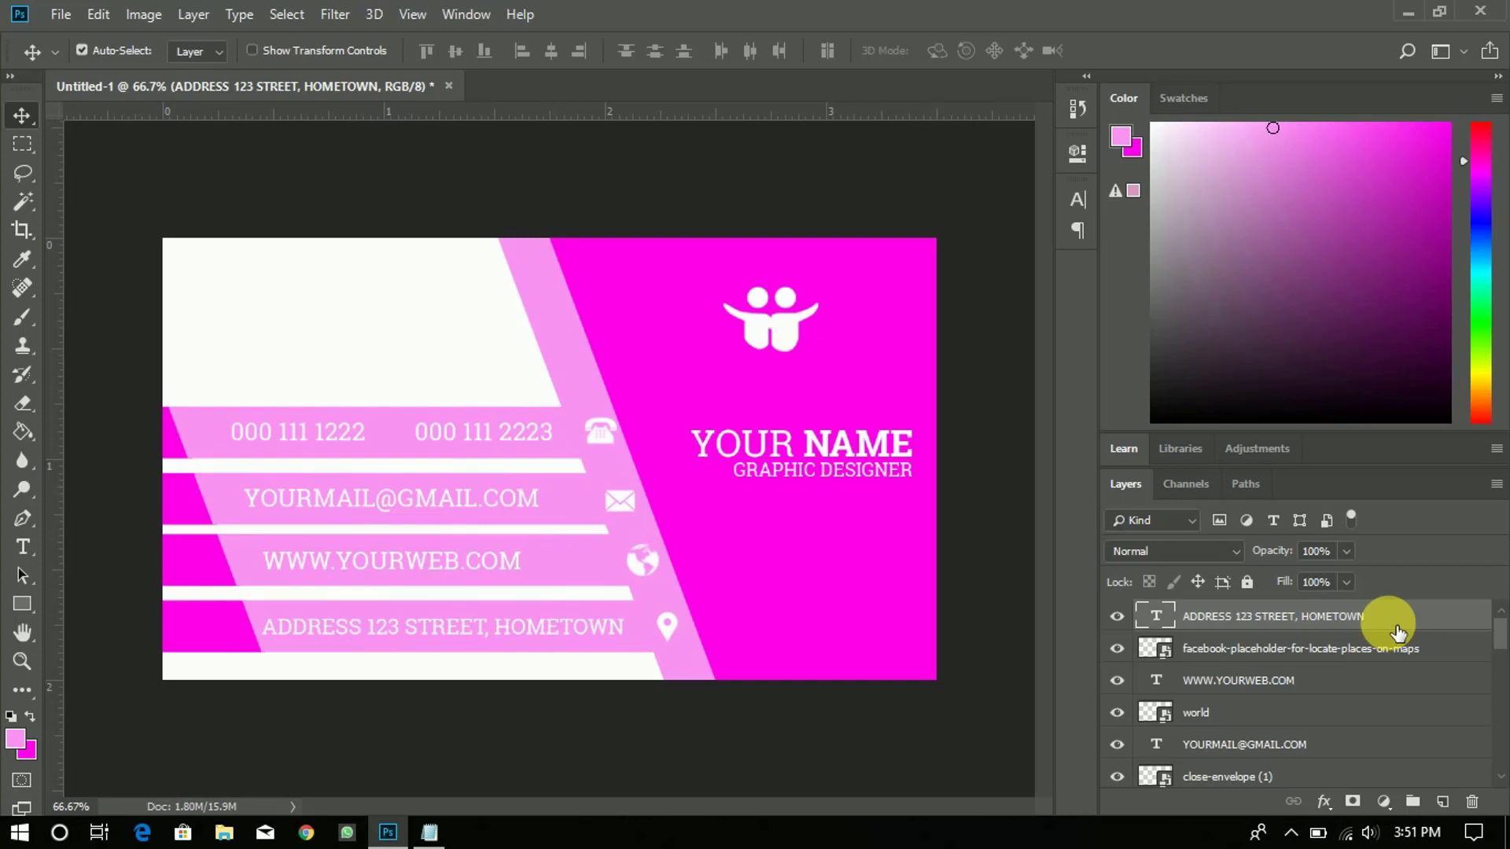
left_click(1332, 678)
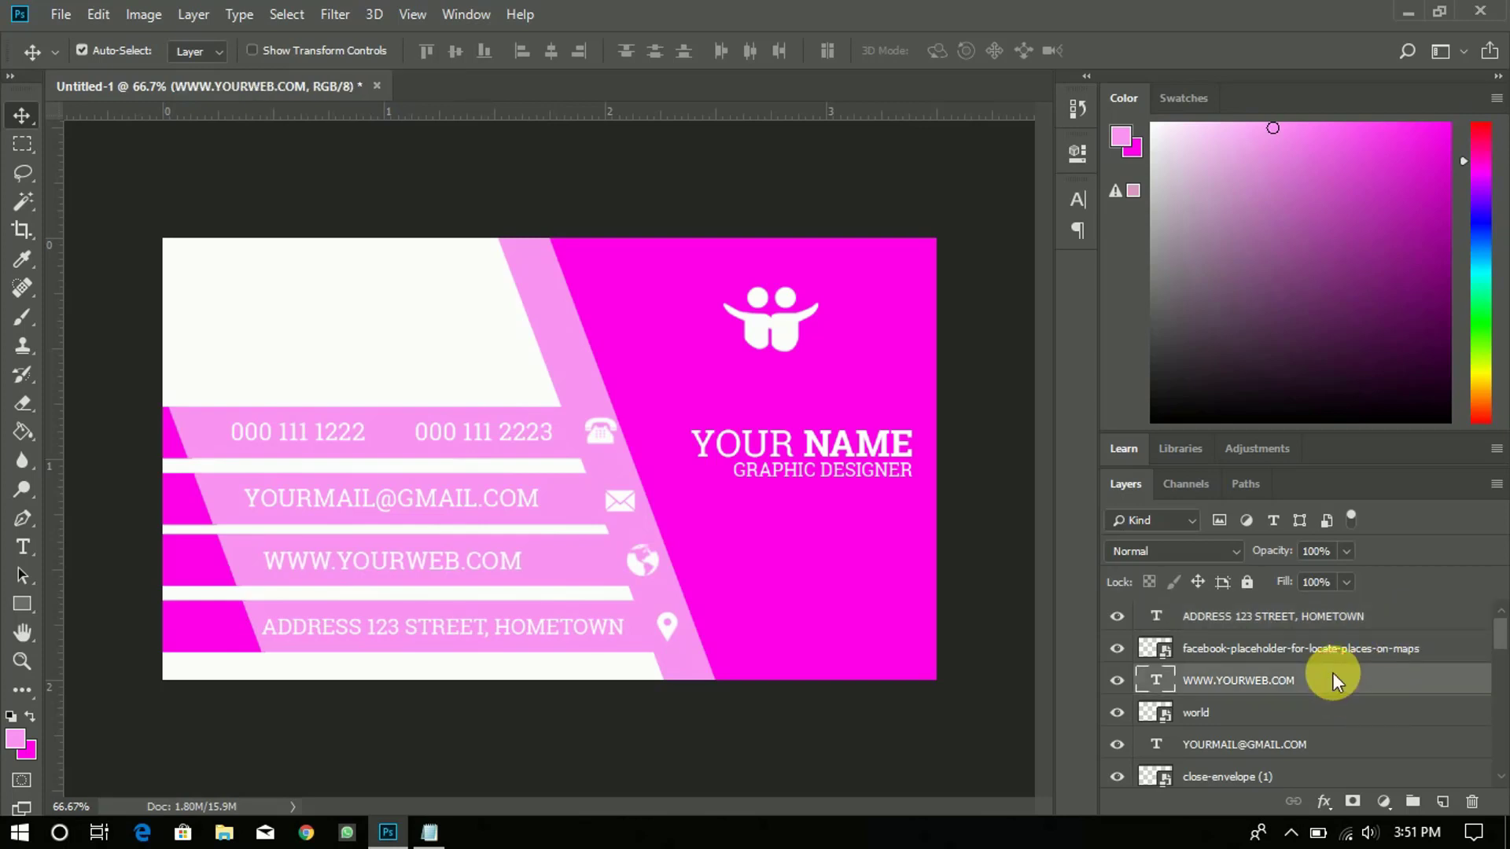
key("Right")
key("Right")
key("Right")
key("Right")
key("Right")
key("Right")
key("Right")
key("Right")
key("Right")
key("Right")
key("Right")
key("Right")
key("Right")
key("Right")
key("Right")
key("Right")
key("Right")
key("Right")
key("Right")
key("Right")
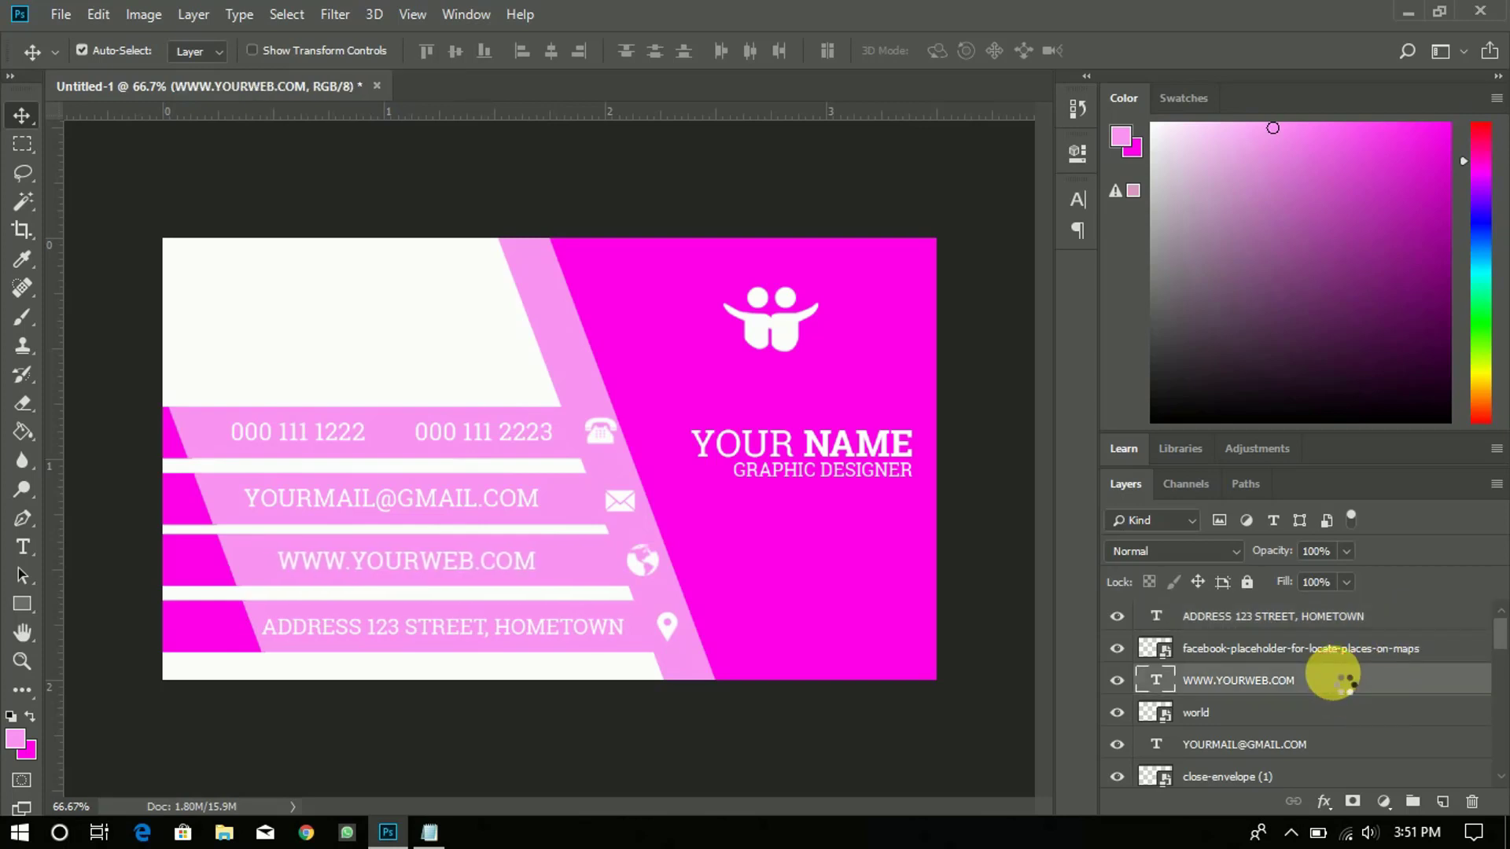
key("Right")
key("Right")
key("Right")
key("Right")
key("Right")
key("Right")
key("Right")
key("Right")
key("Right")
key("Right")
key("Right")
key("Right")
key("Right")
key("Right")
key("Right")
key("Right")
key("Right")
key("Right")
key("Right")
key("Right")
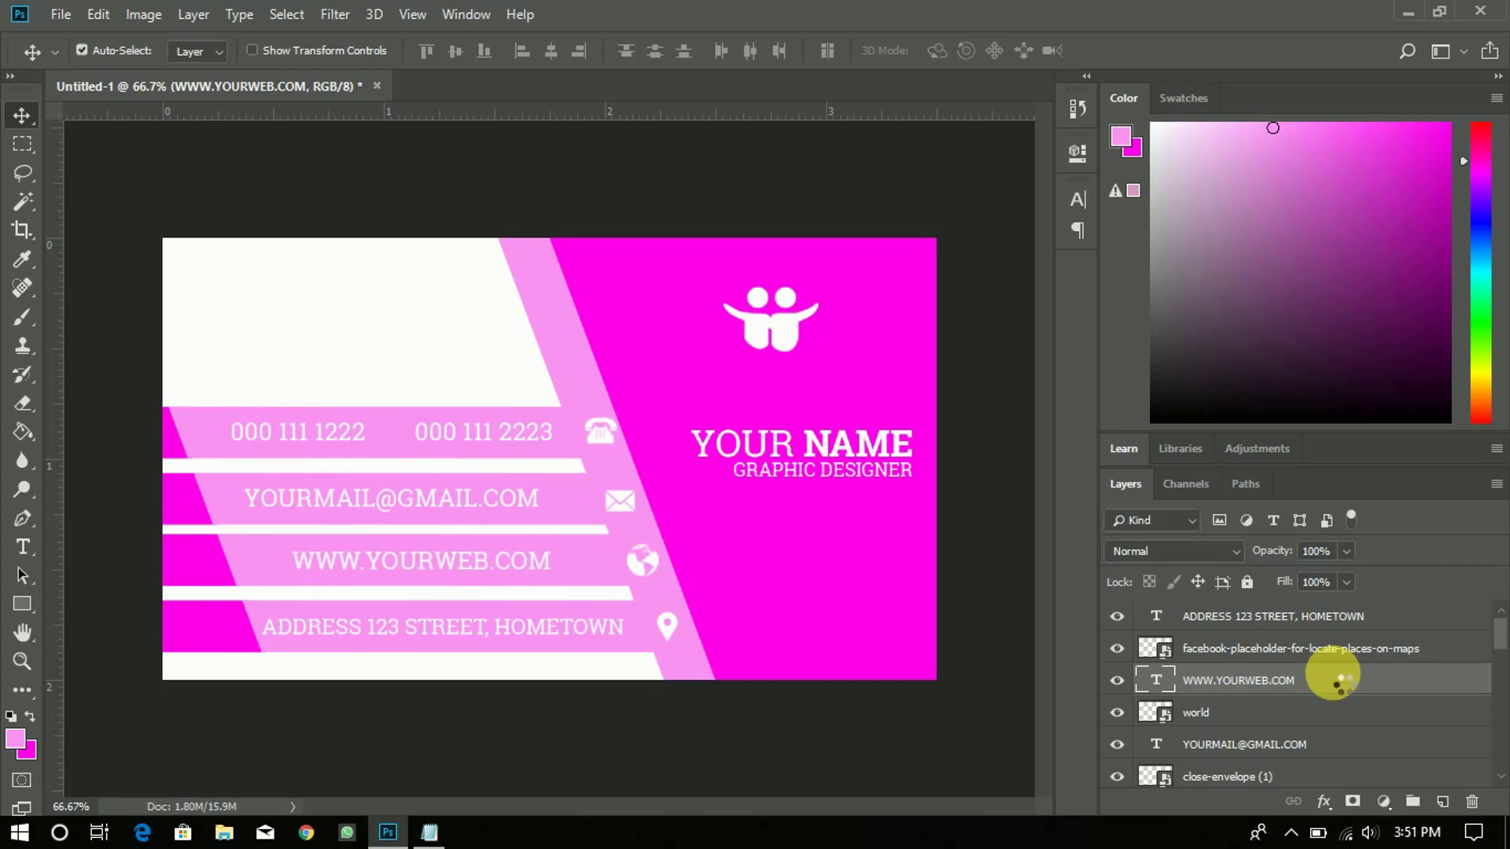
key("Right")
key("Right")
key("Right")
key("Right")
key("Right")
key("Right")
key("Right")
Step: Group all the card's layers above the Background, name the group BACKSIDE, and hide it
type("C")
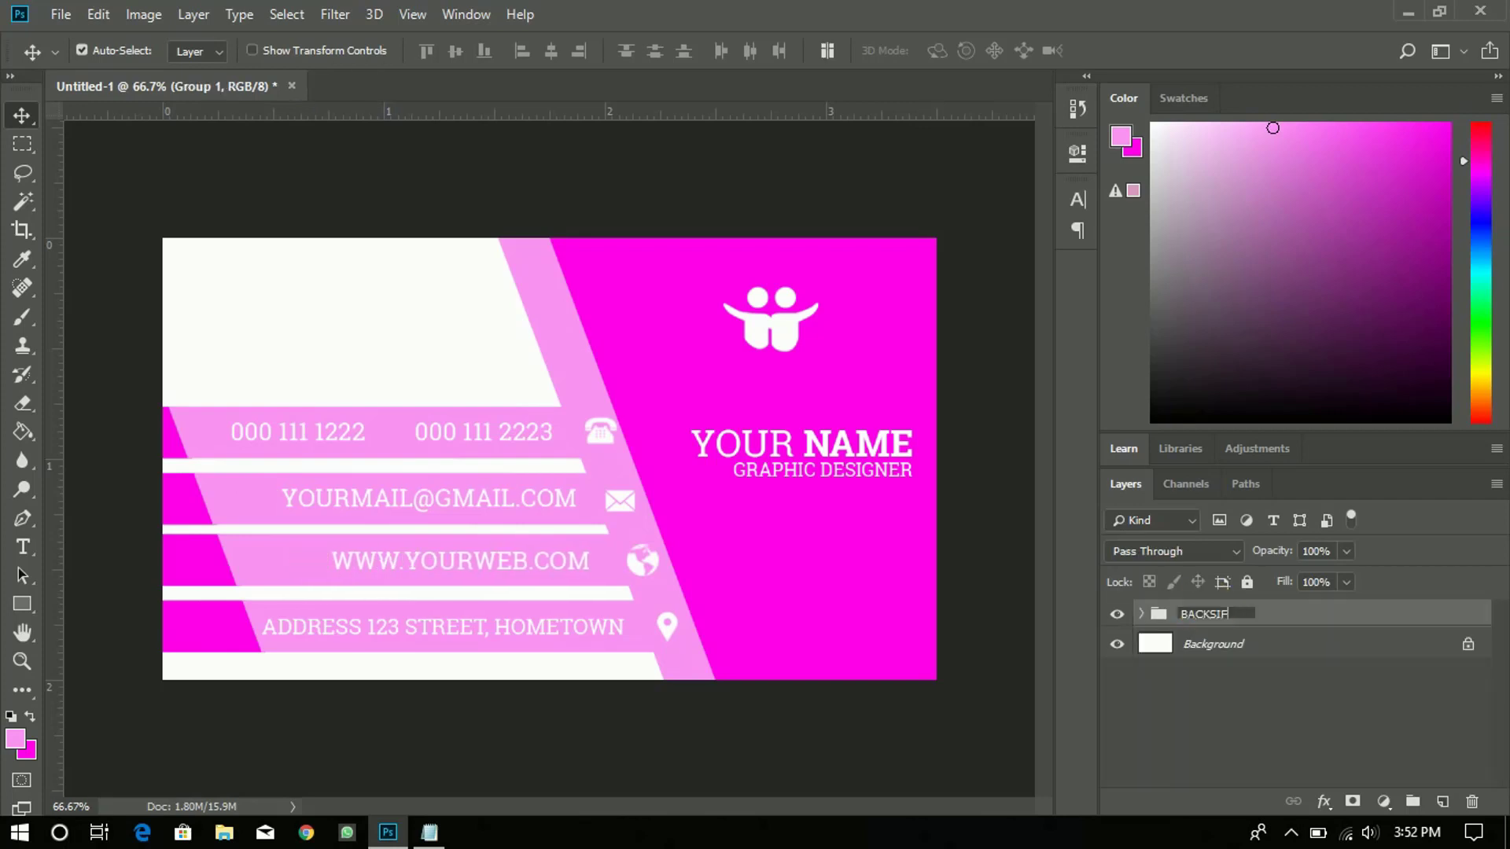
left_click(1217, 615)
key("Return")
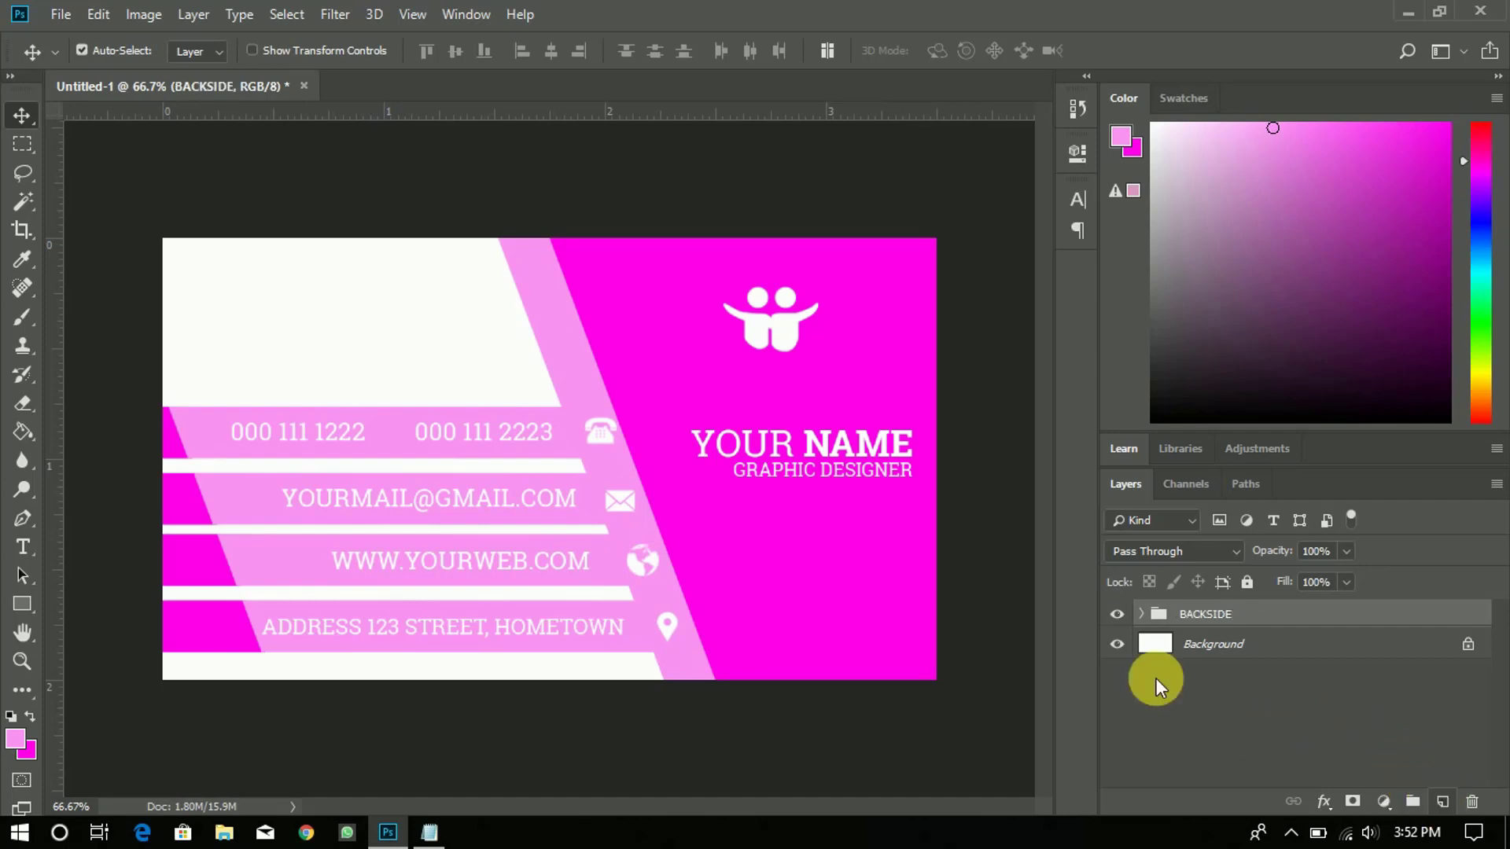
left_click(1118, 614)
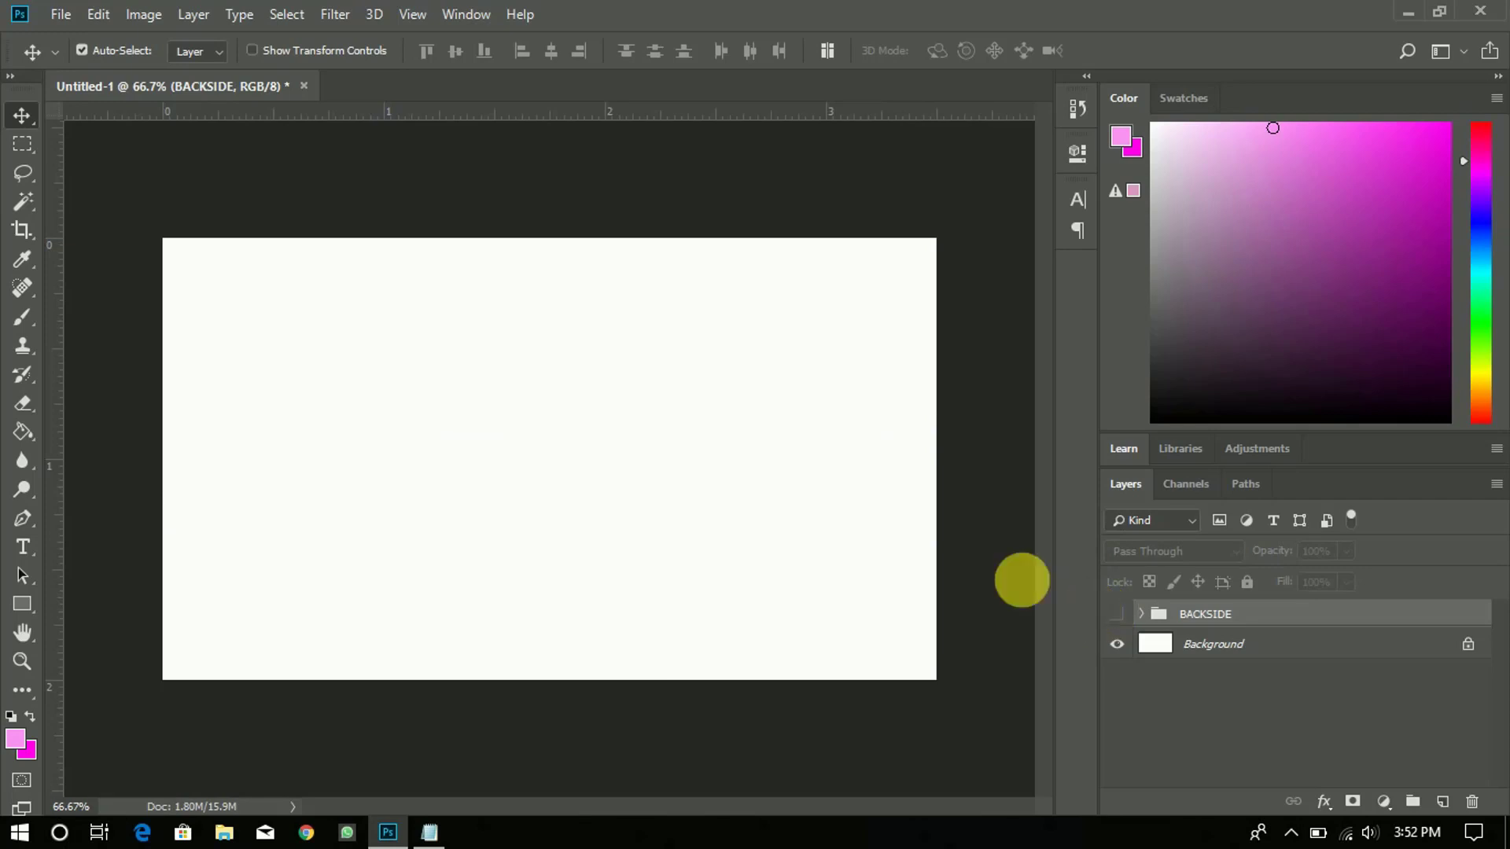
Step: Add a new empty layer above the hidden BACKSIDE group and show the grid over the blank card
left_click(1442, 808)
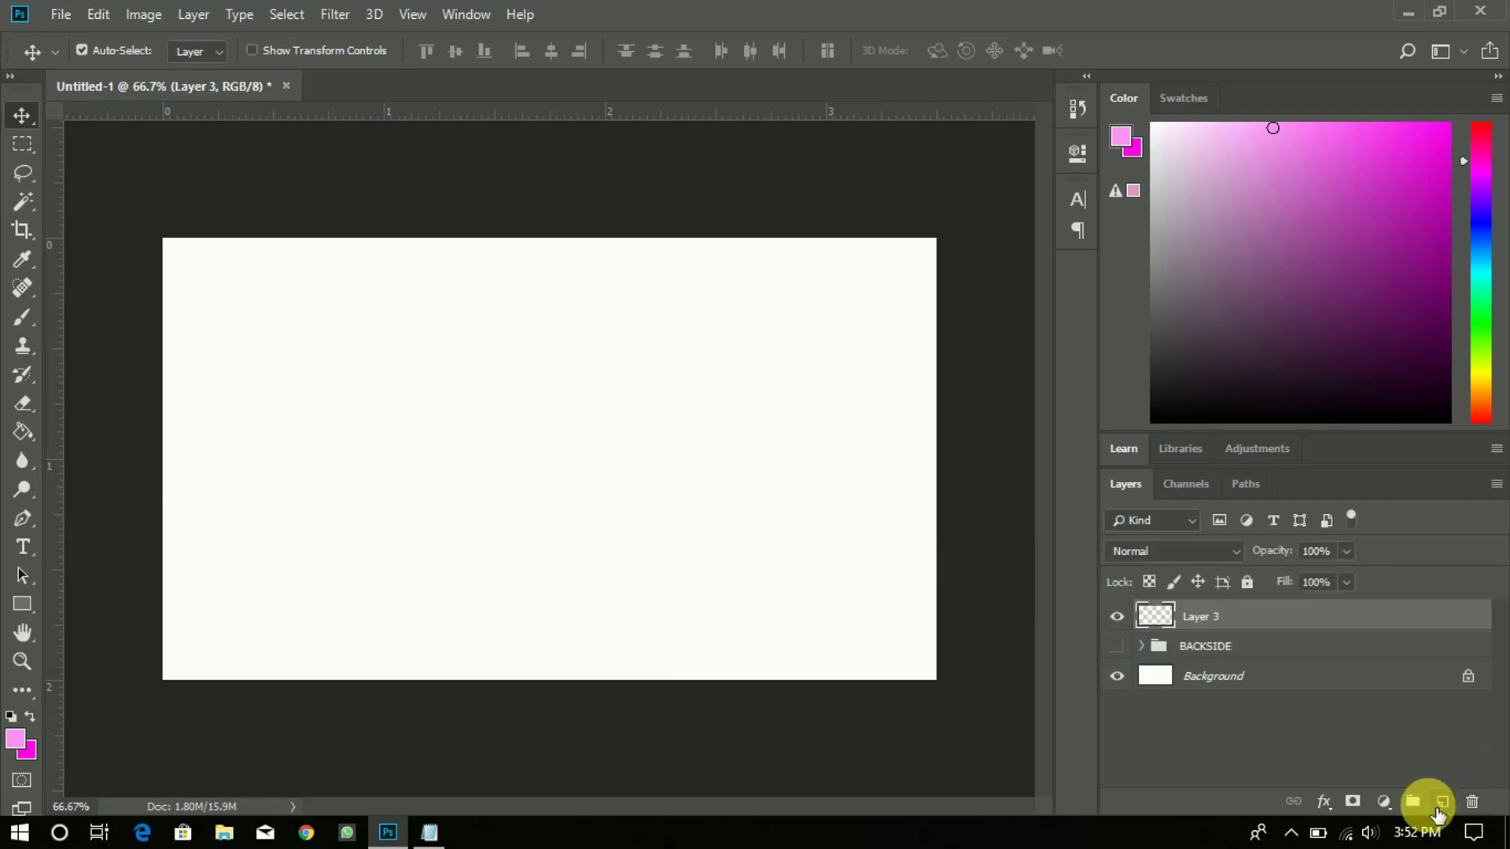
left_click(406, 21)
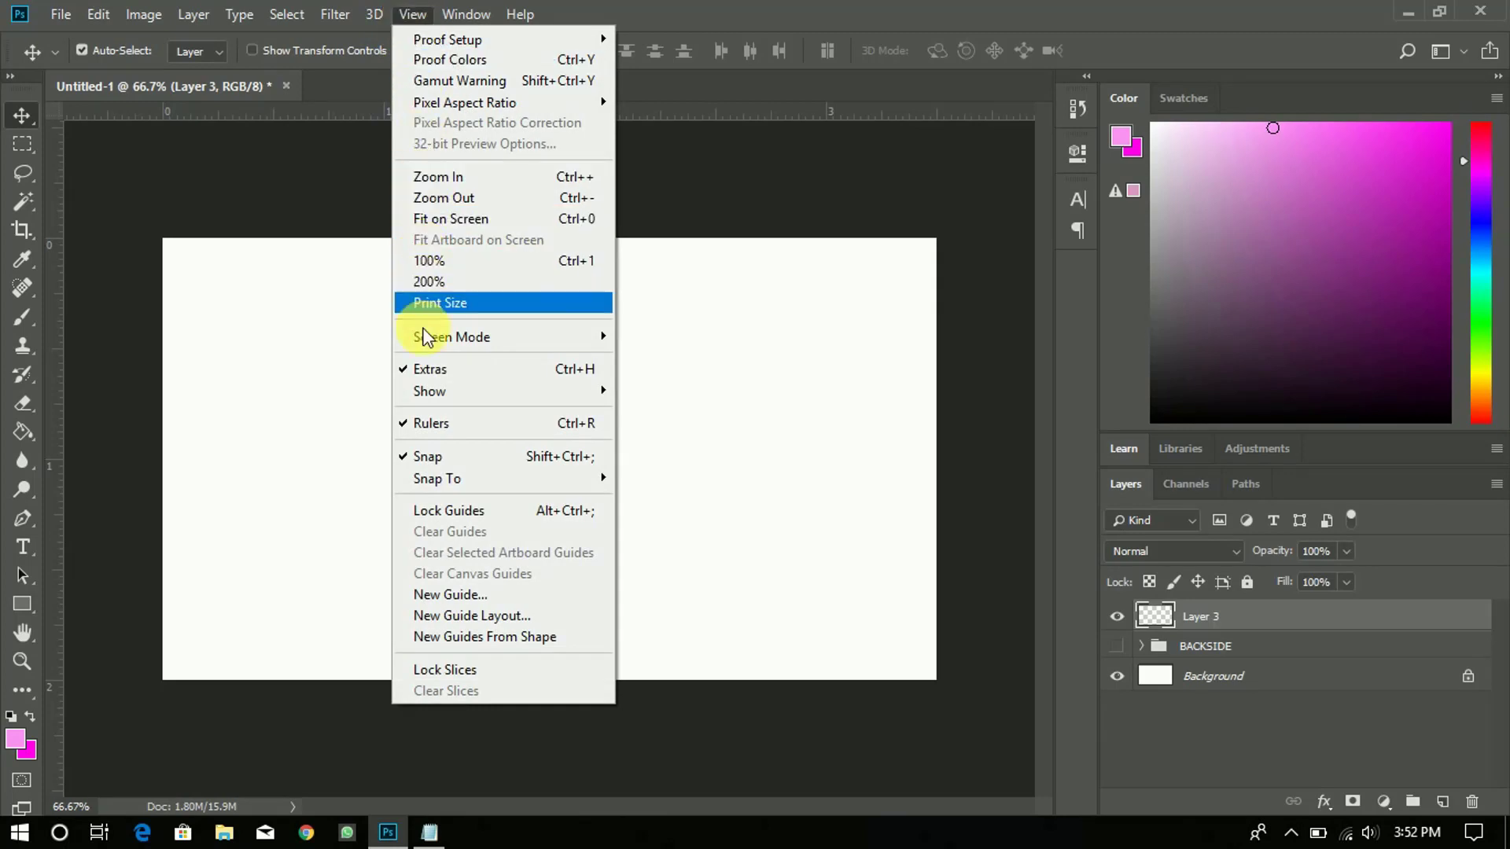
mouse_move(612, 395)
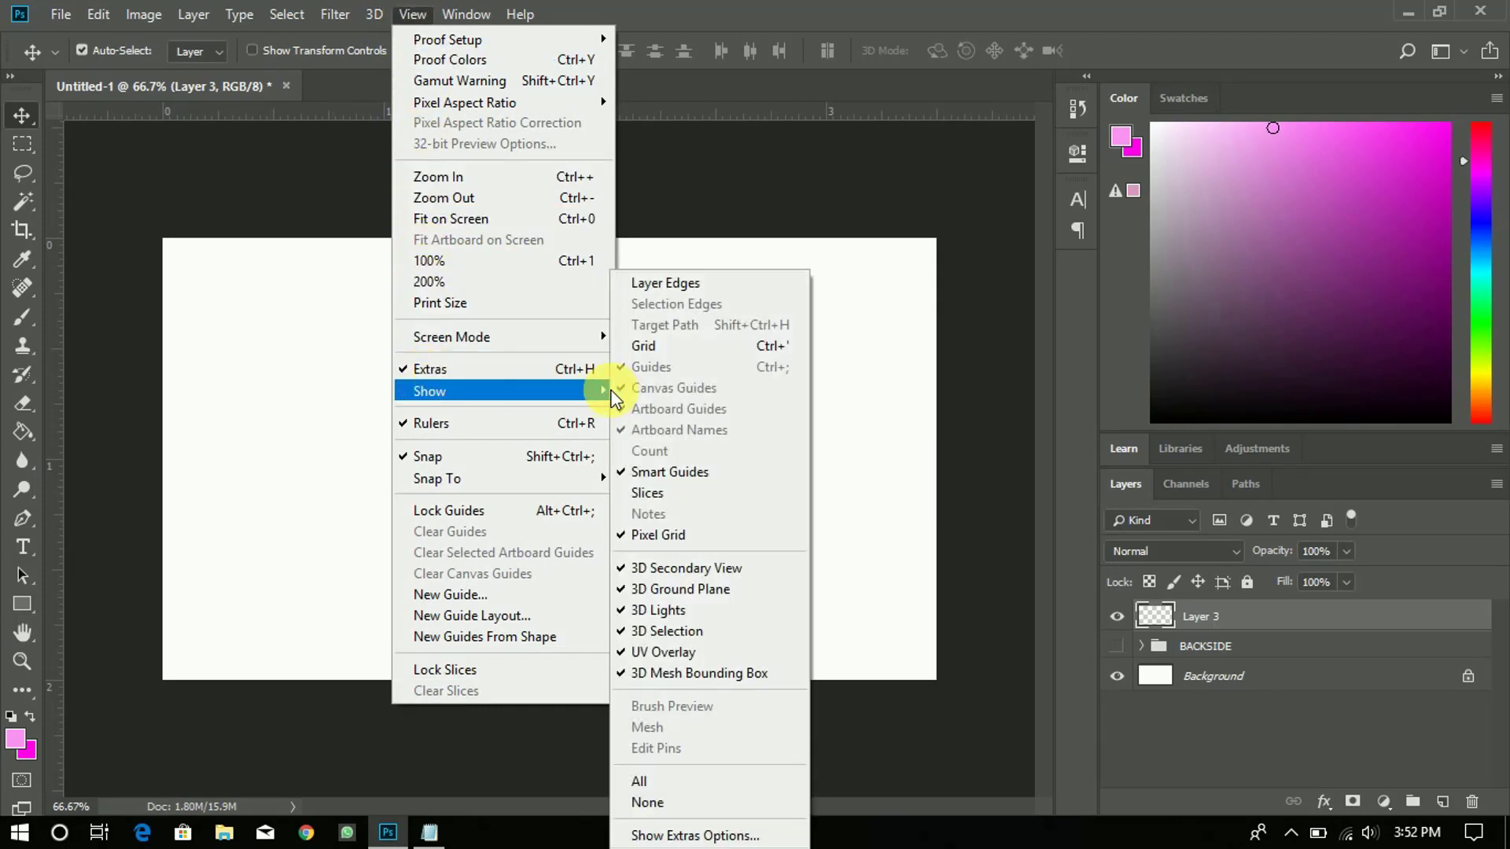
left_click(643, 346)
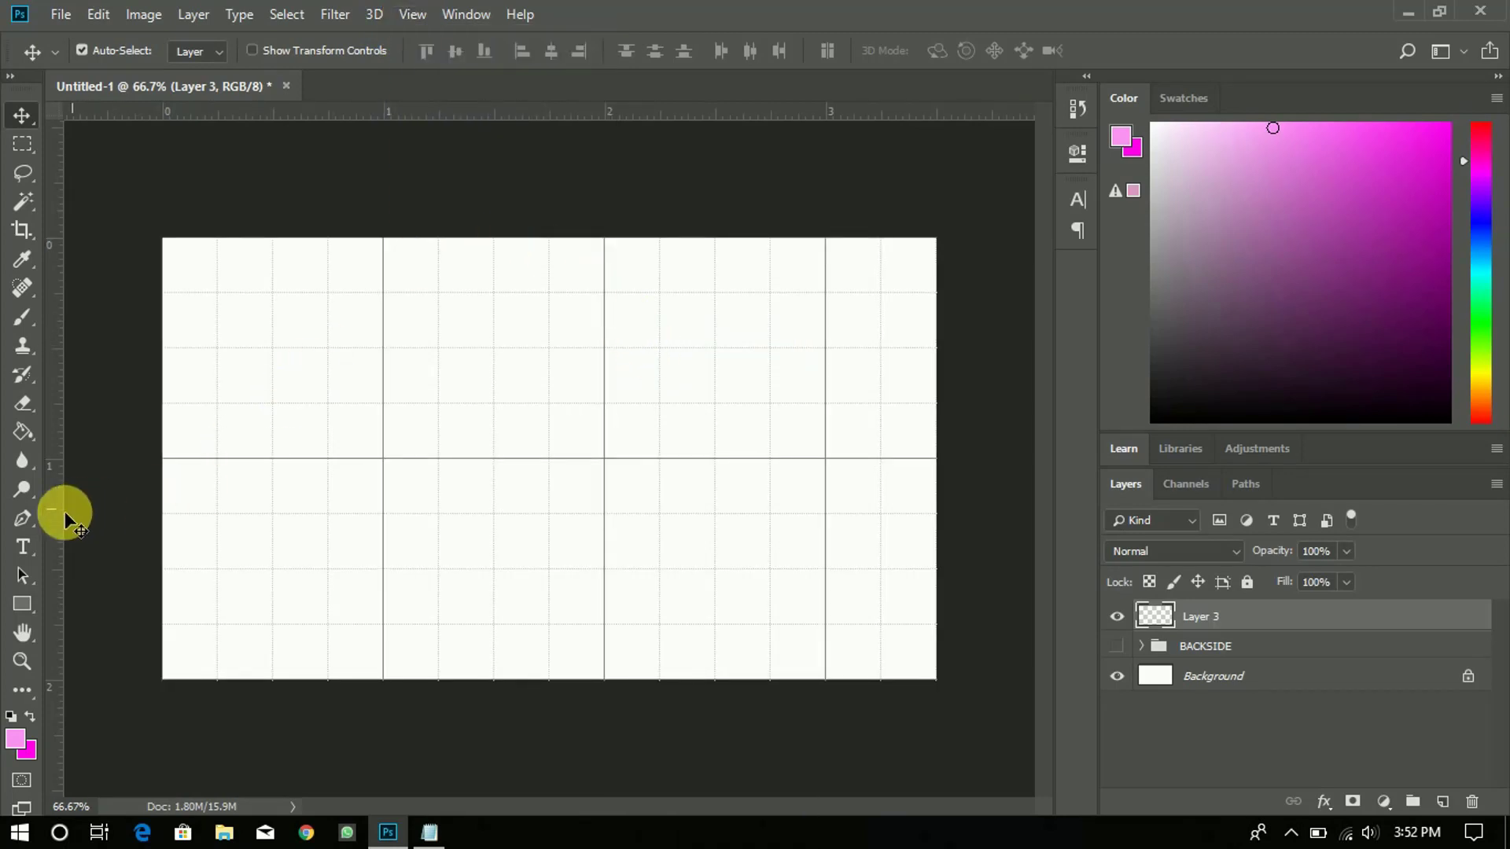
Step: With magenta as foreground colour, draw a closed Pen path from 1.5 in on the top edge to 2.25 in on the bottom edge and around the right-hand corners
left_click(30, 521)
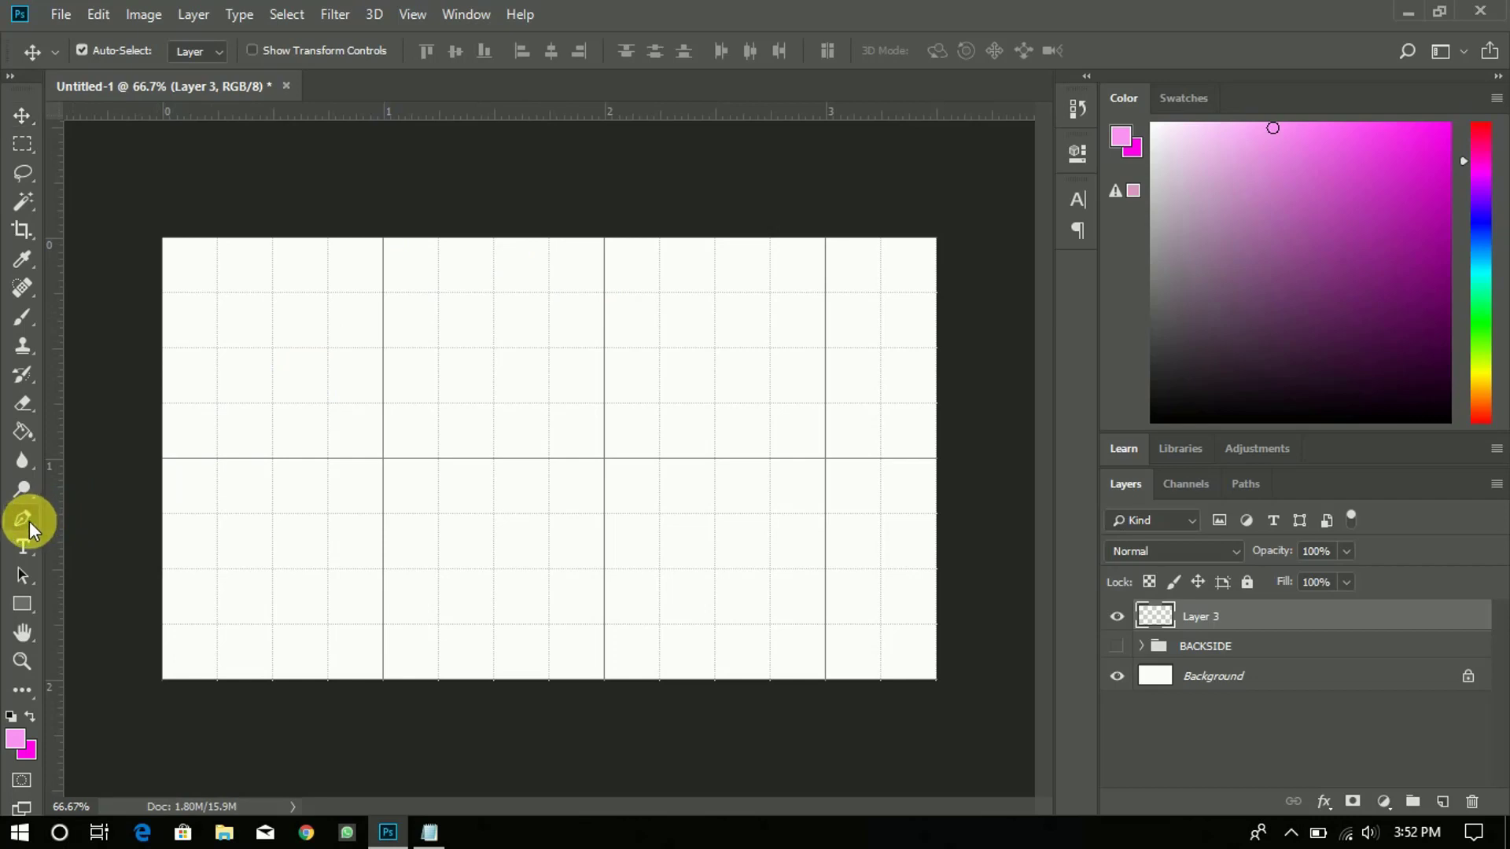
left_click(26, 712)
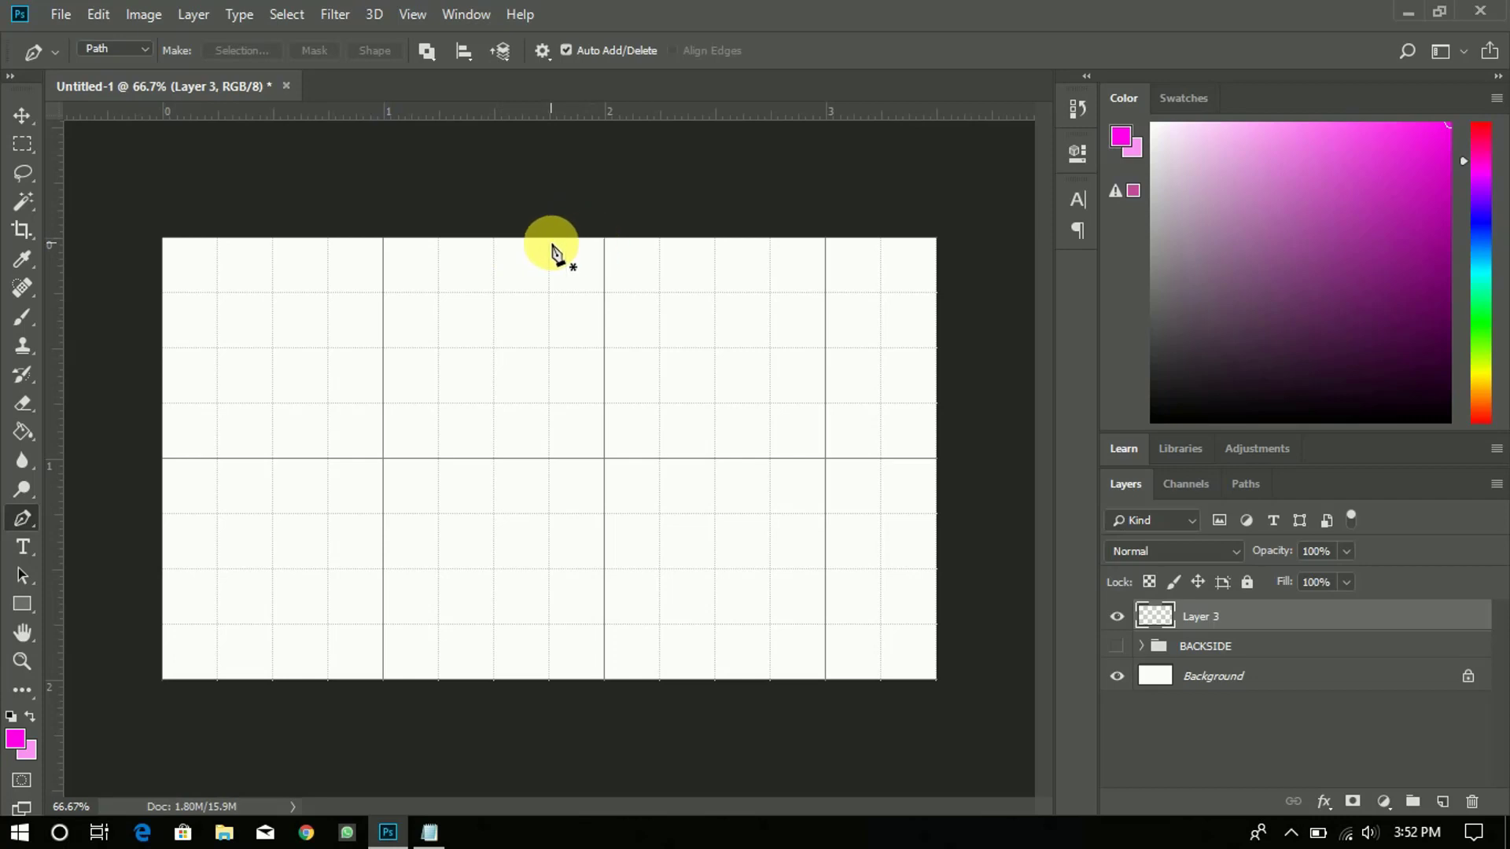
left_click(494, 238)
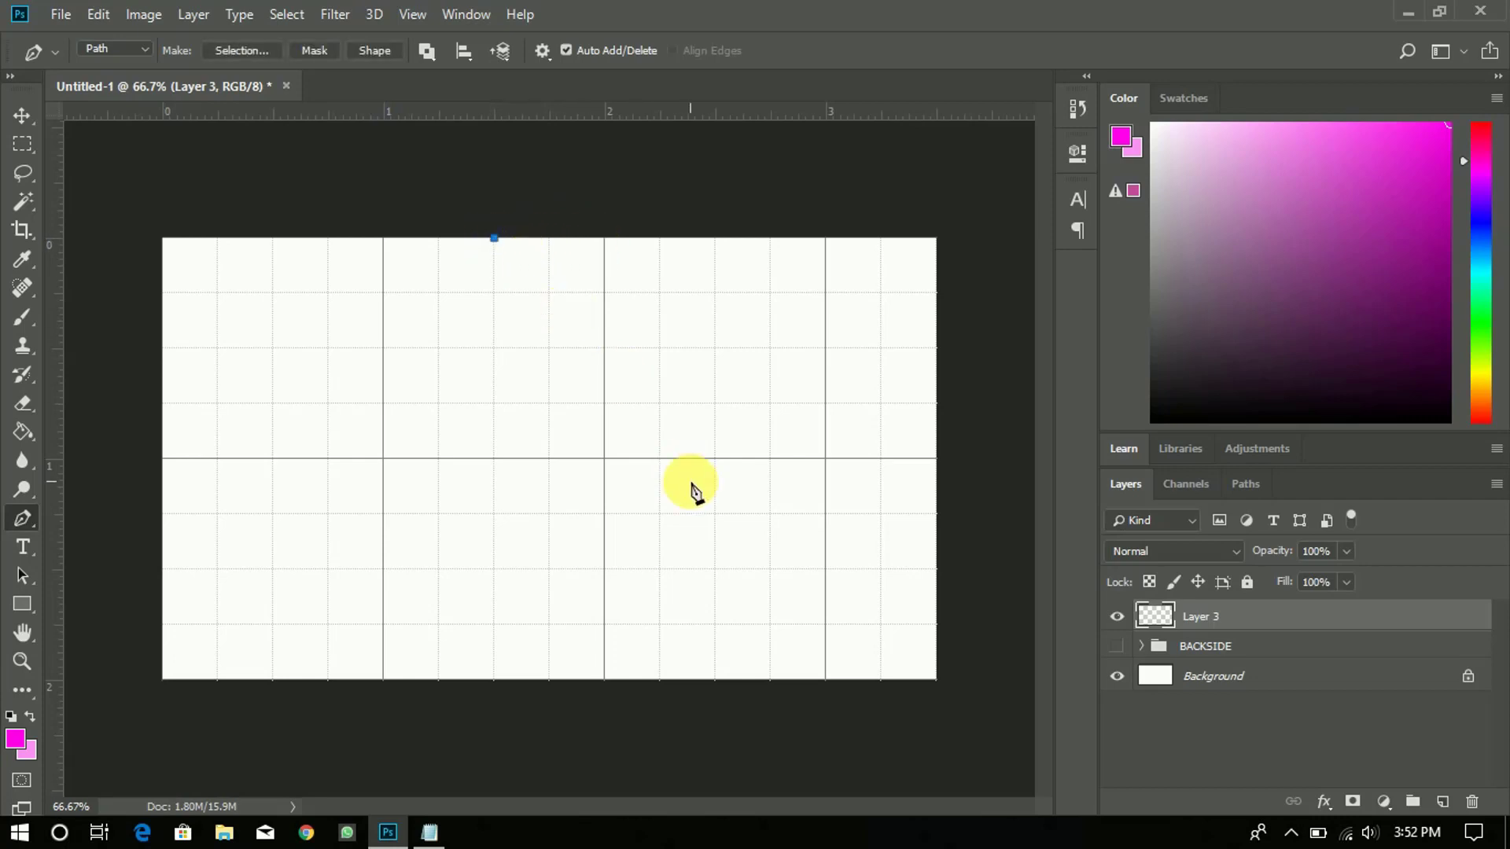
left_click(660, 679)
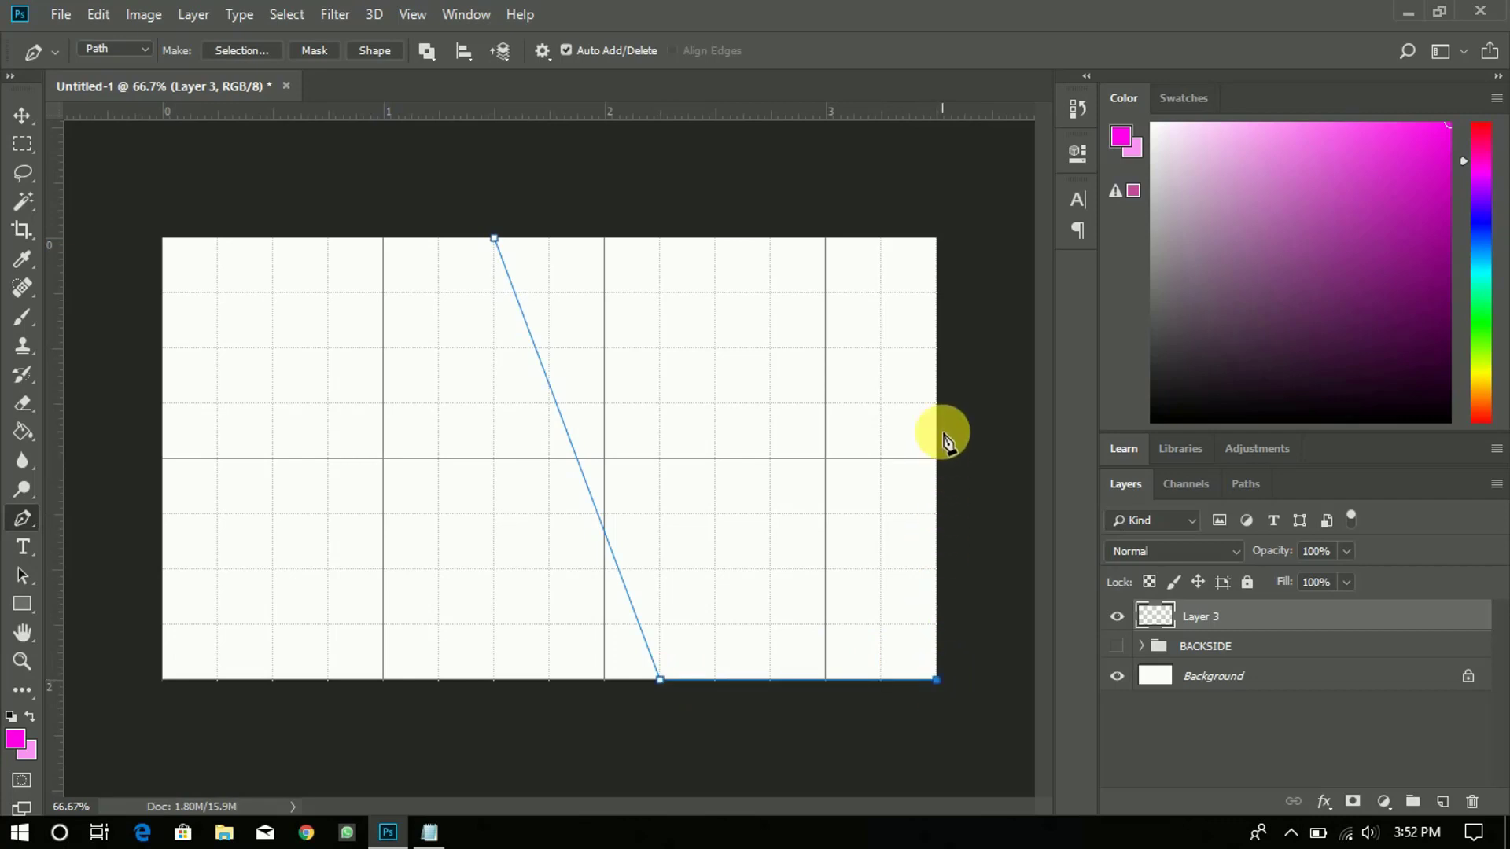
left_click(936, 238)
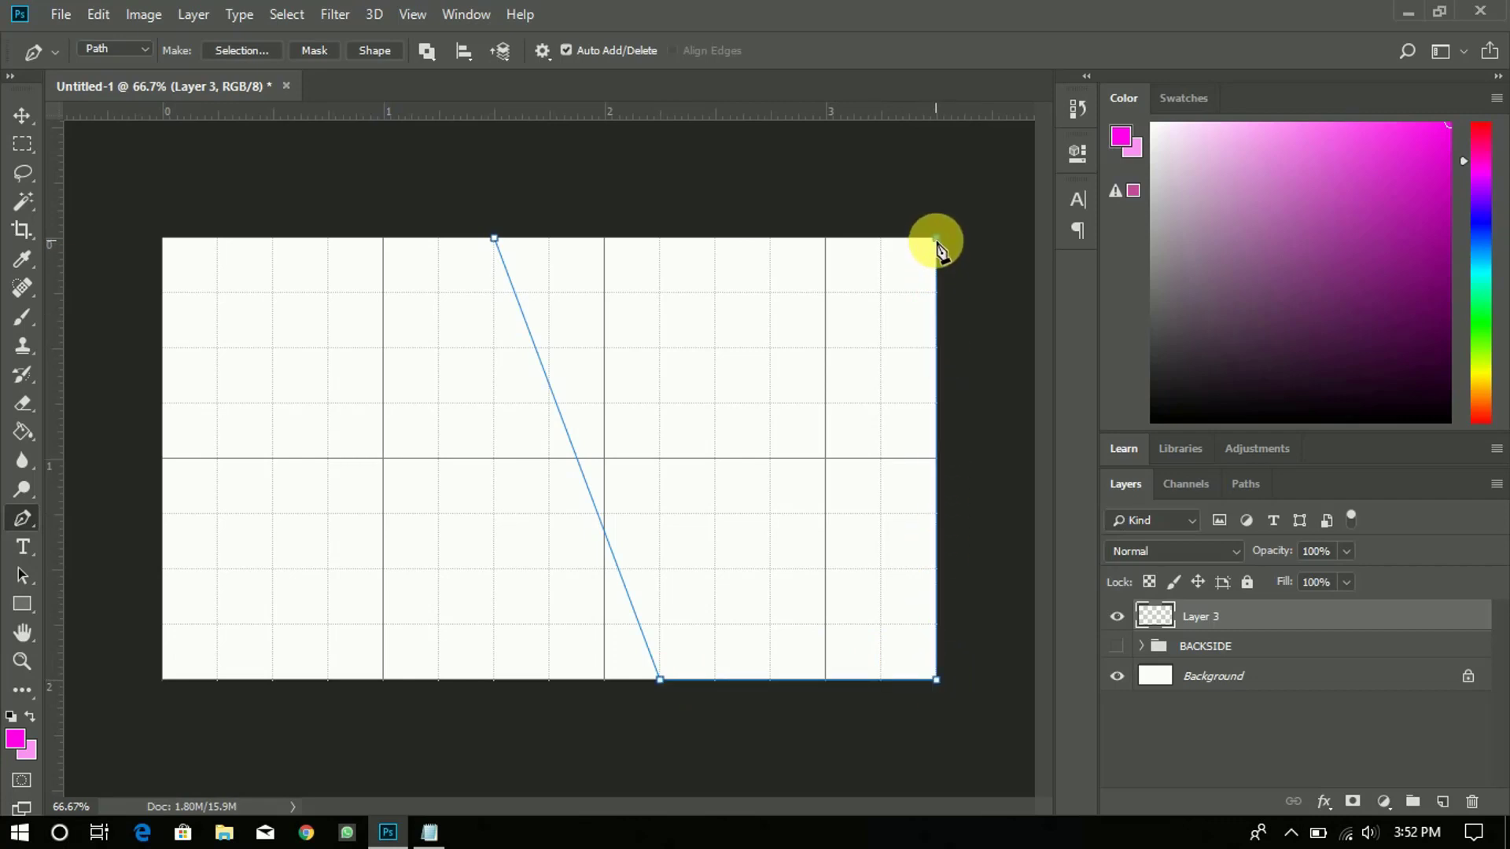
left_click(495, 239)
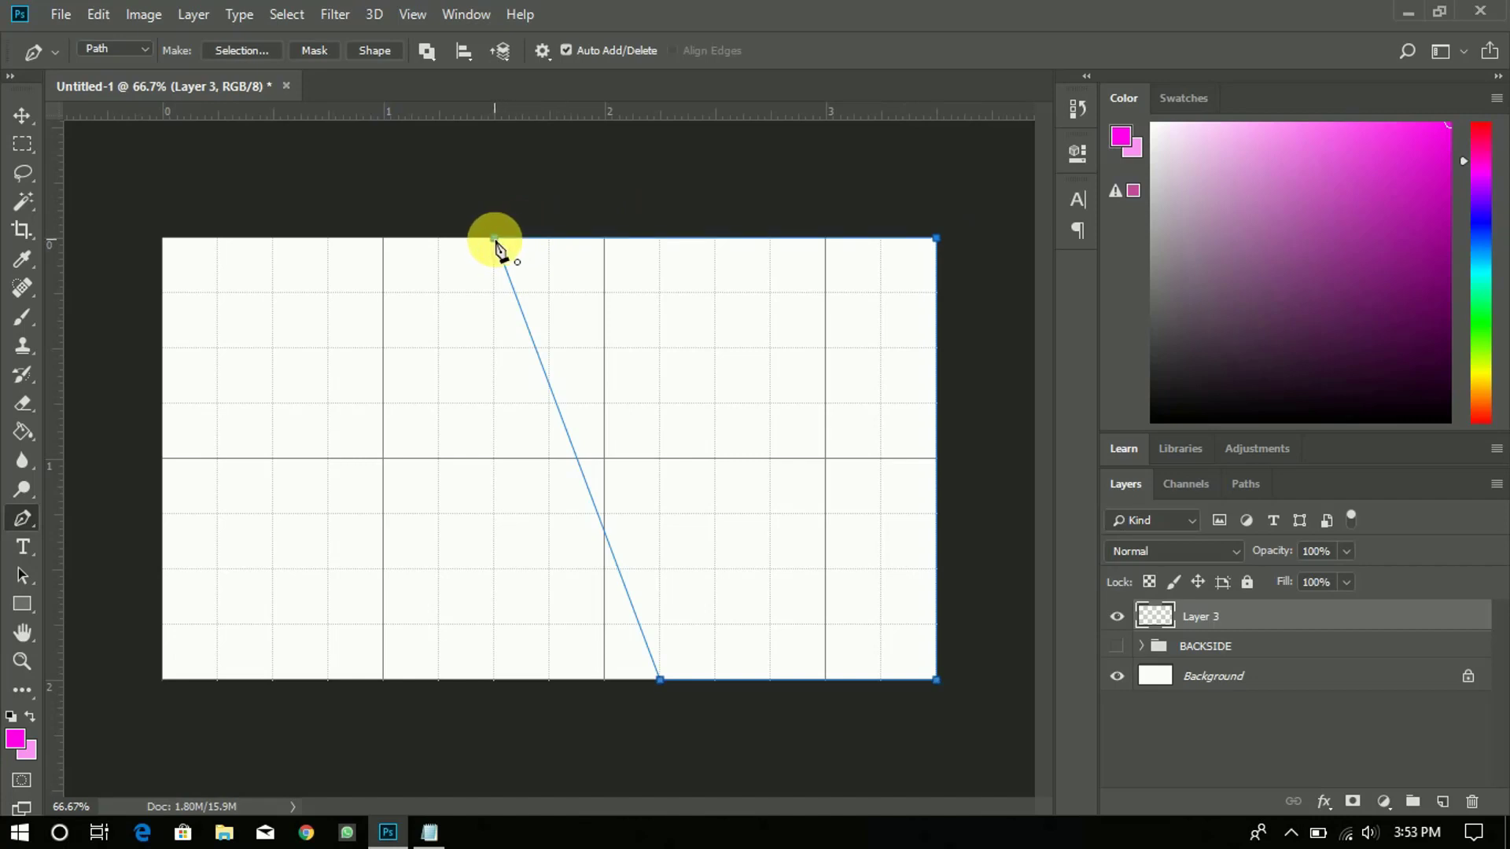
Step: Convert the path to a selection with 0 px feather, fill it with magenta using the Paint Bucket, and deselect
left_click(267, 49)
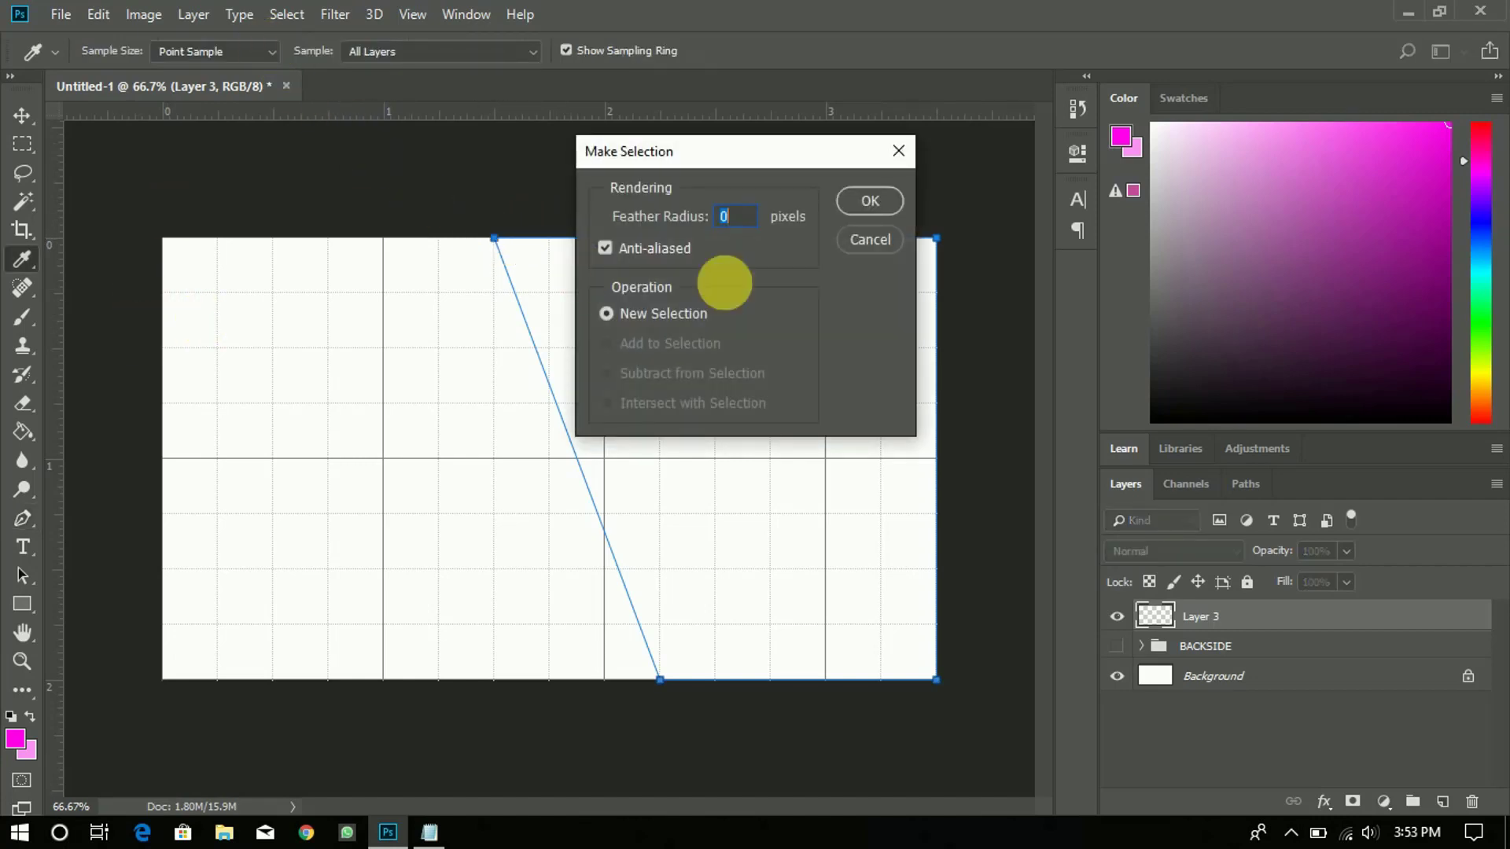
left_click(870, 206)
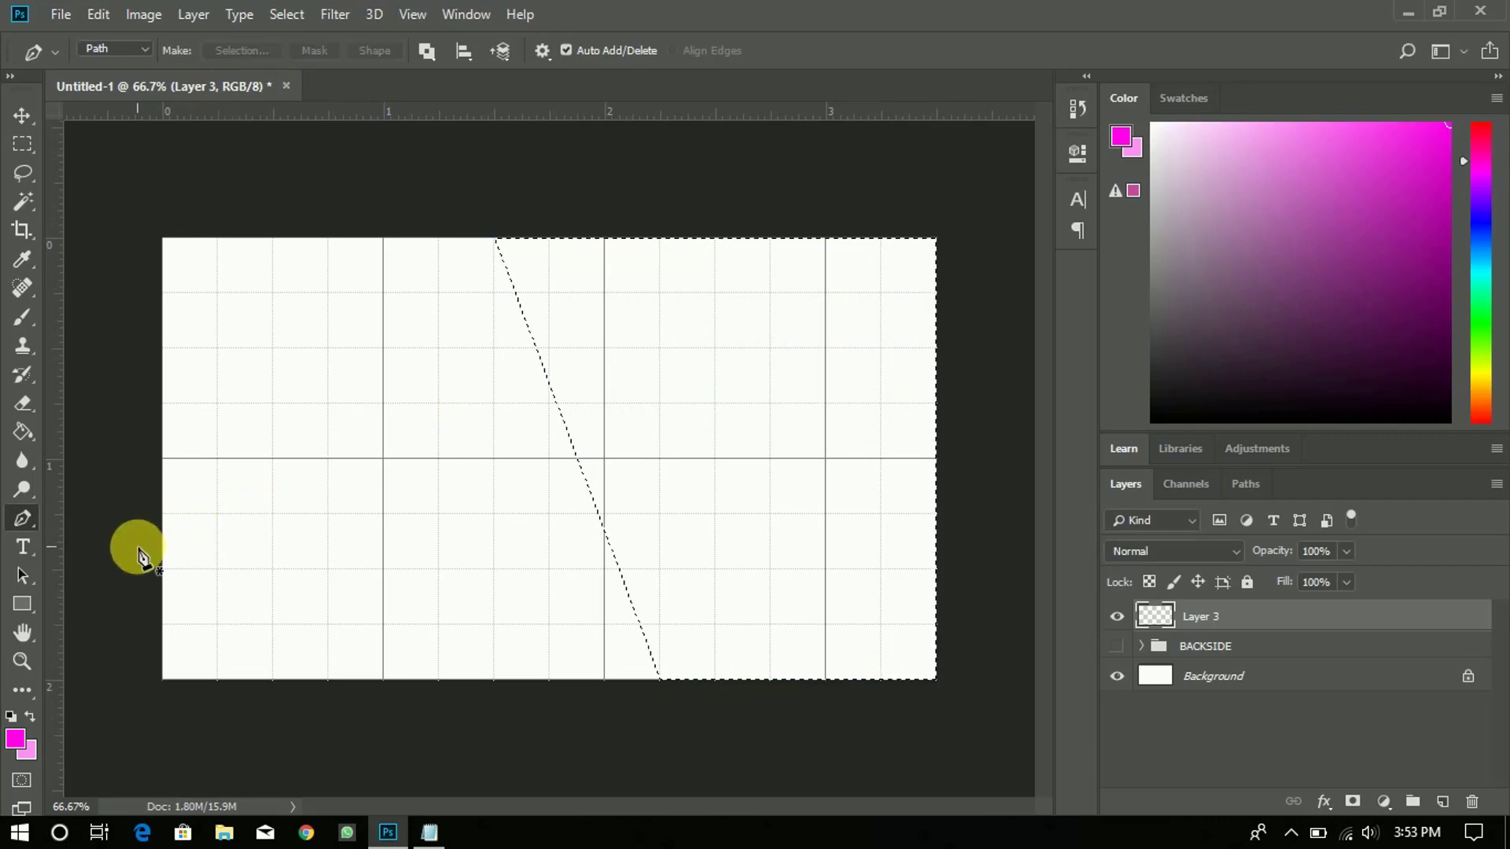
left_click(22, 431)
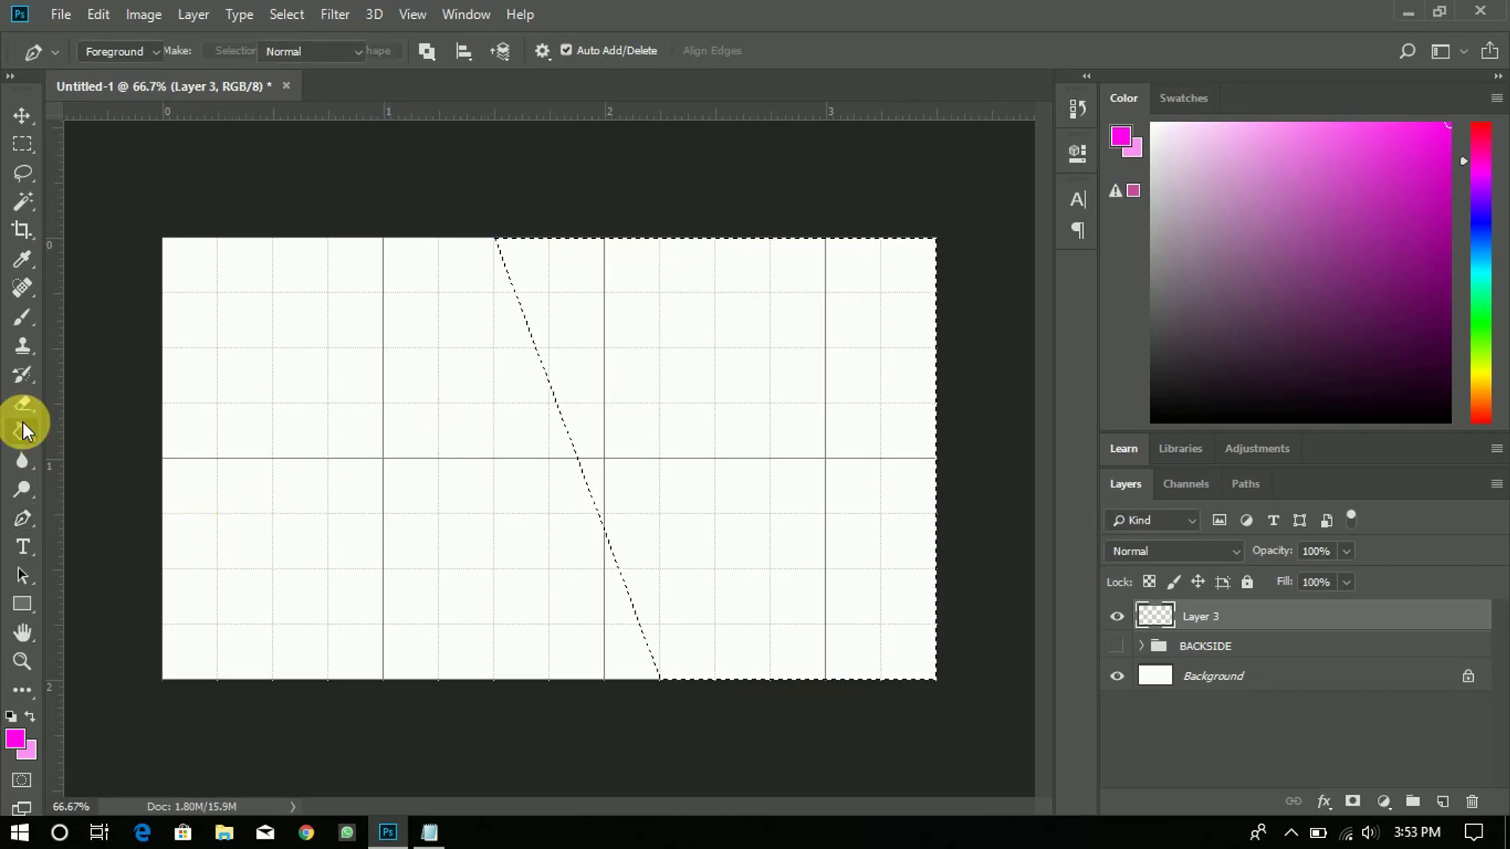
left_click(737, 451)
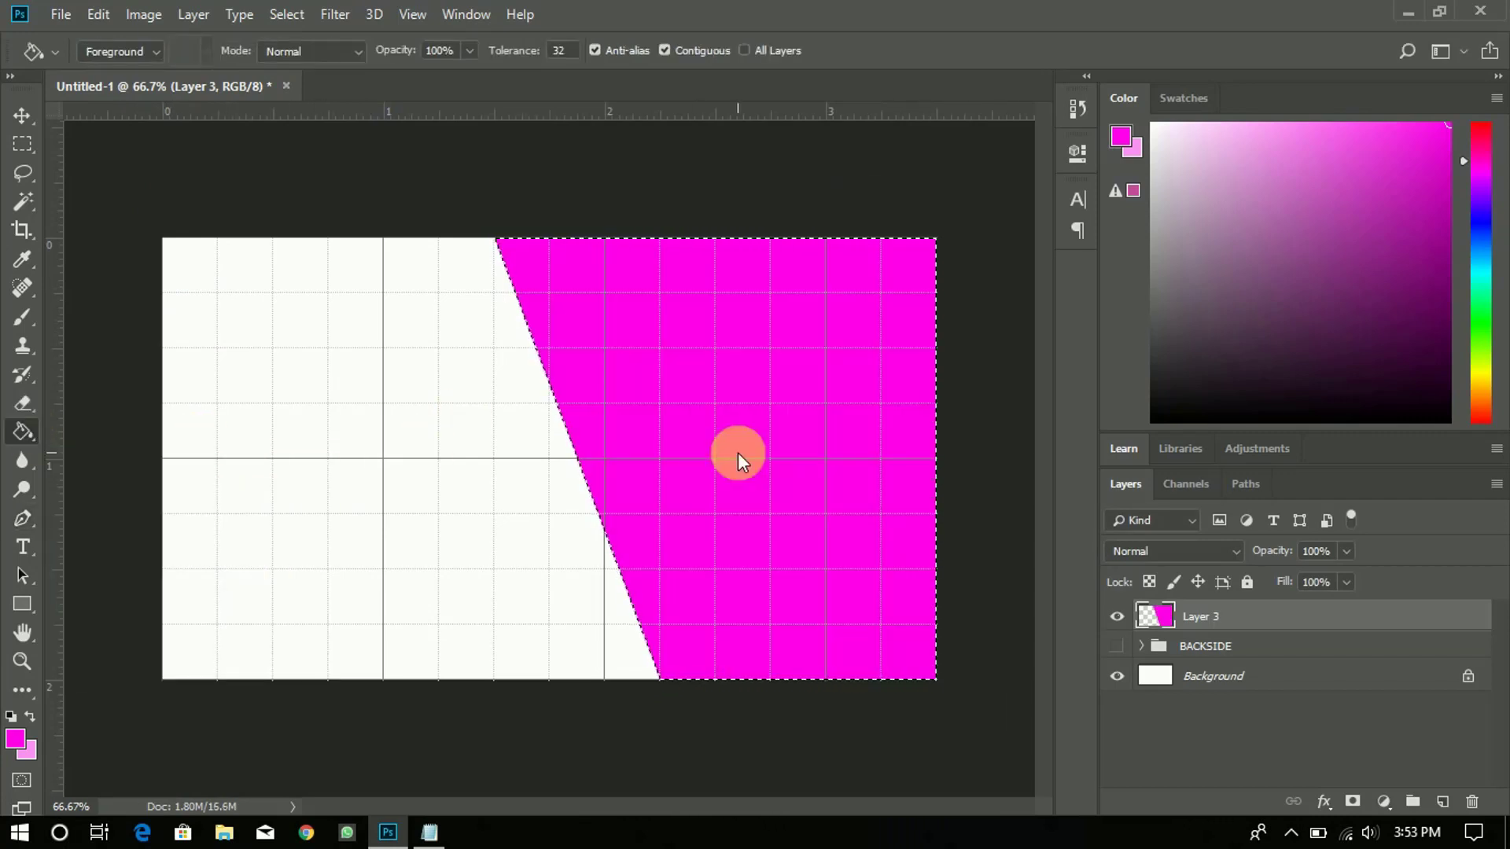
key("ctrl+d")
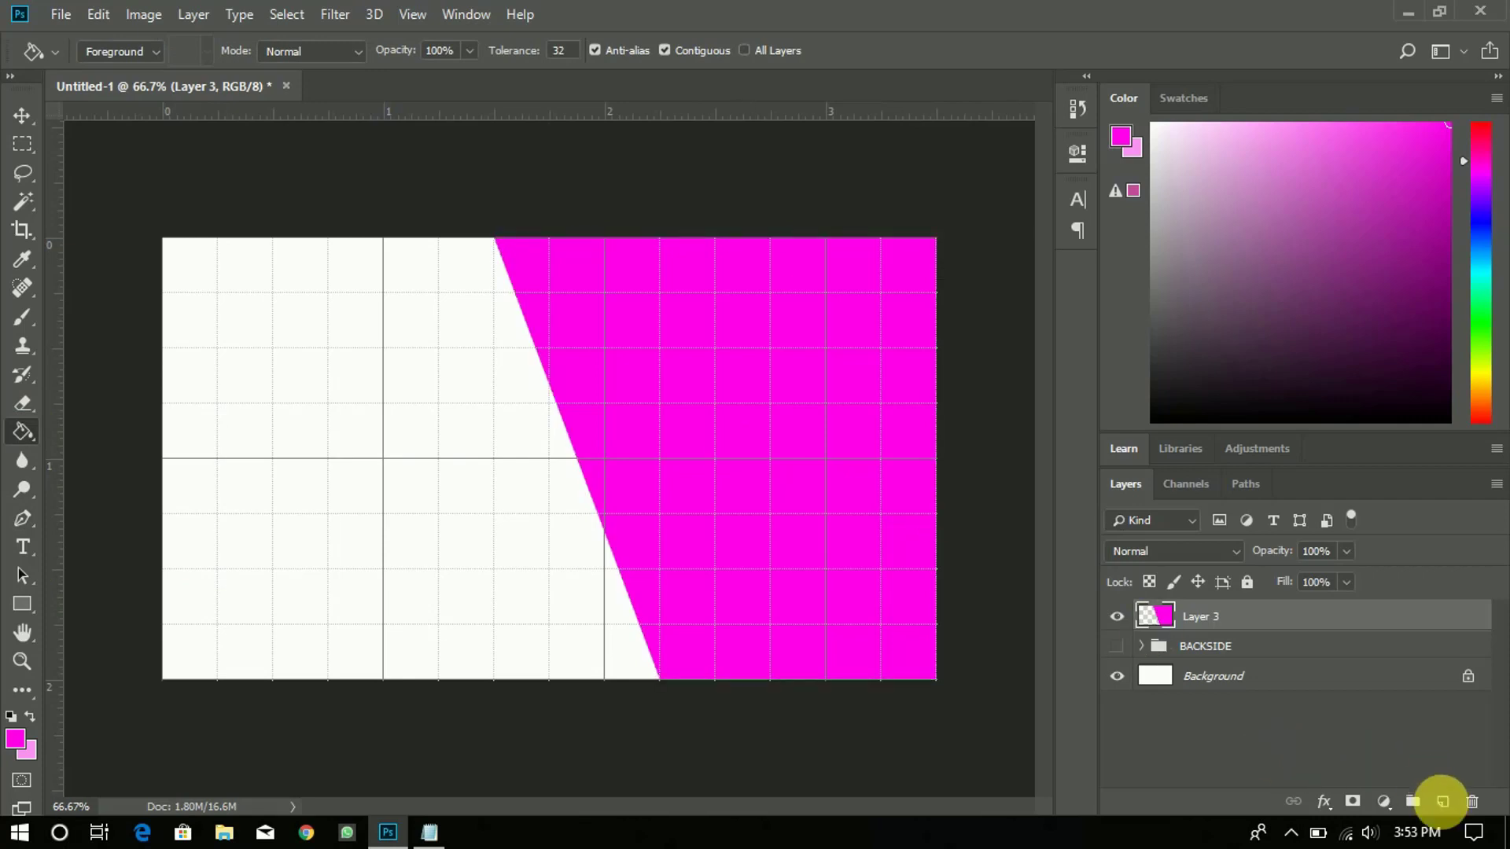
Step: On a new layer, draw a closed slanted Pen path between 1.25 and 1.5 in on the top edge and 2 and 2.25 in on the bottom edge
left_click(1444, 802)
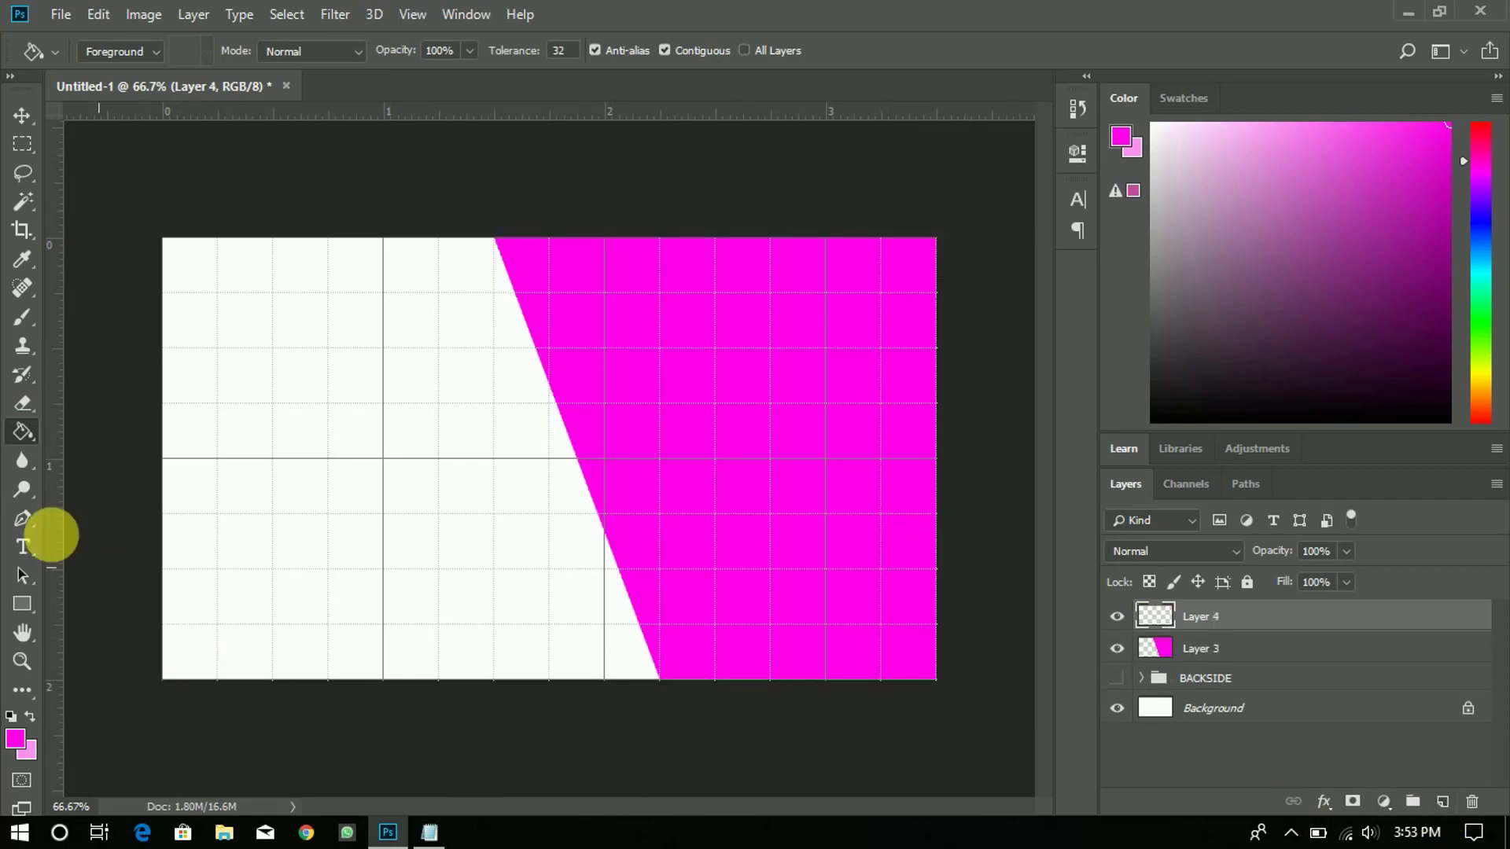
left_click(22, 521)
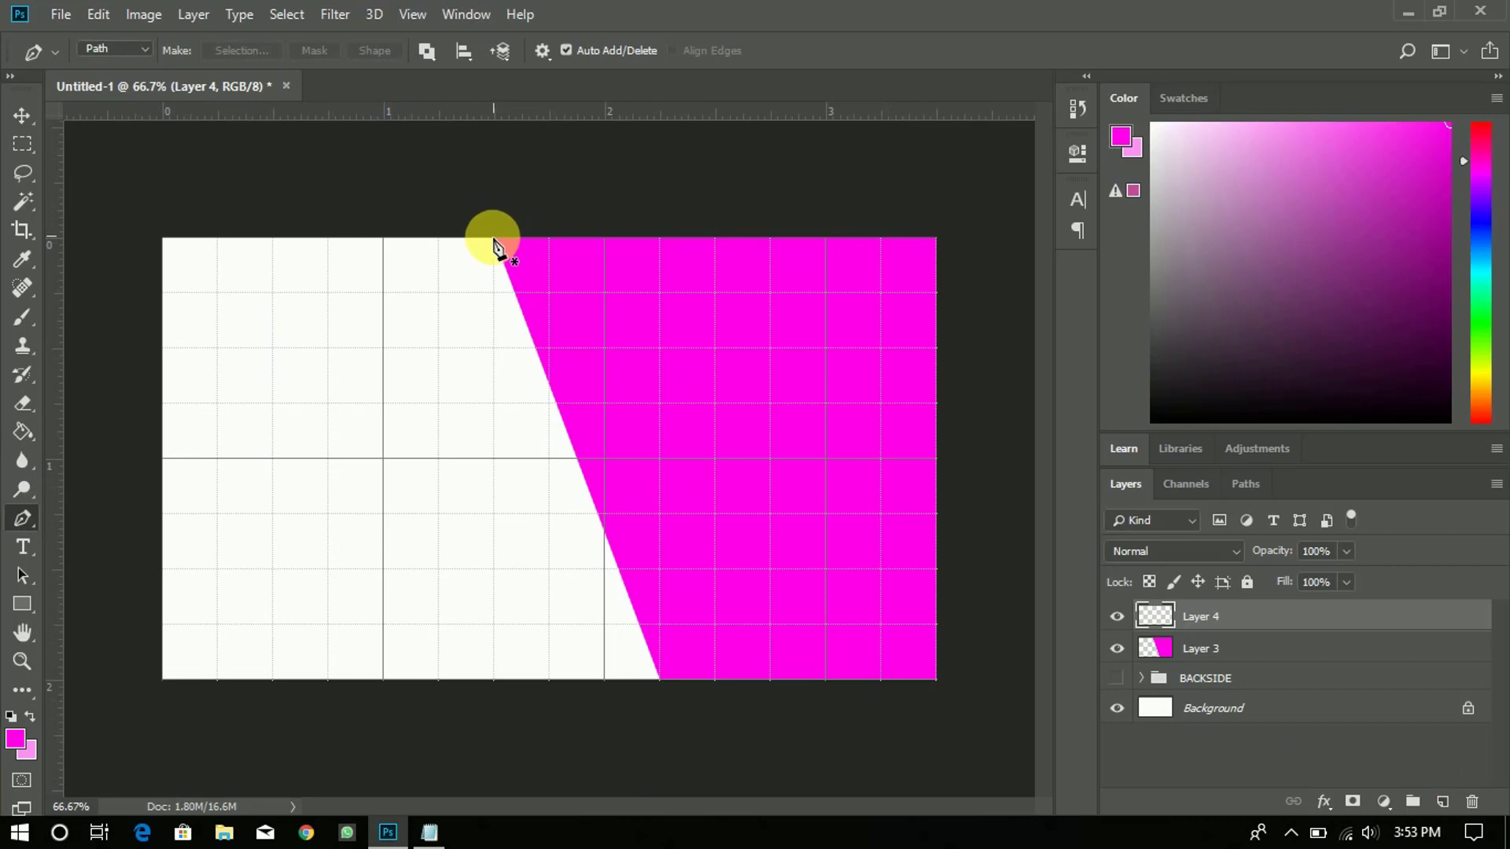
left_click(439, 238)
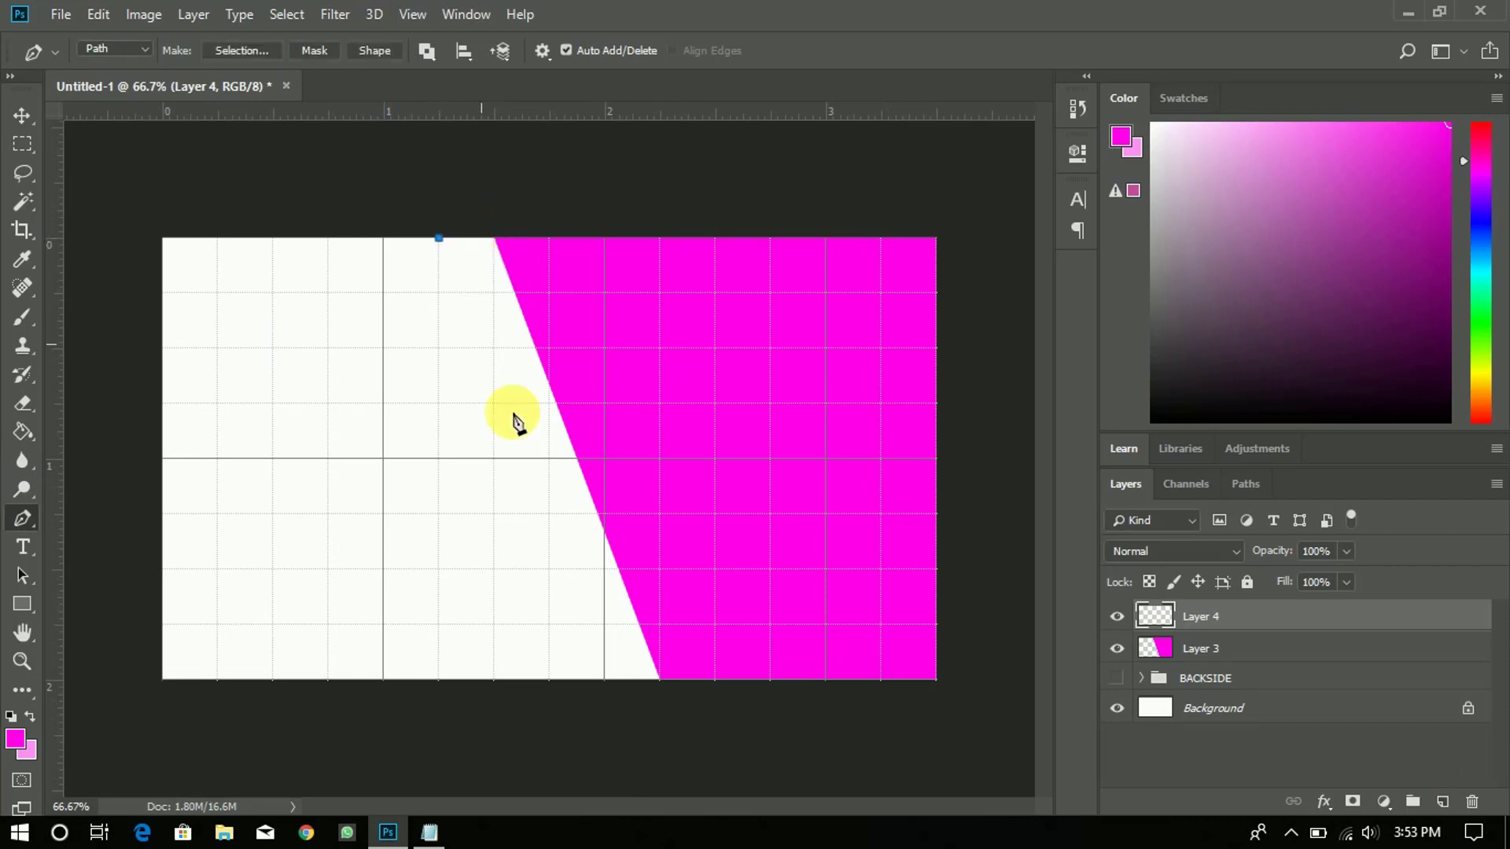
left_click(604, 680)
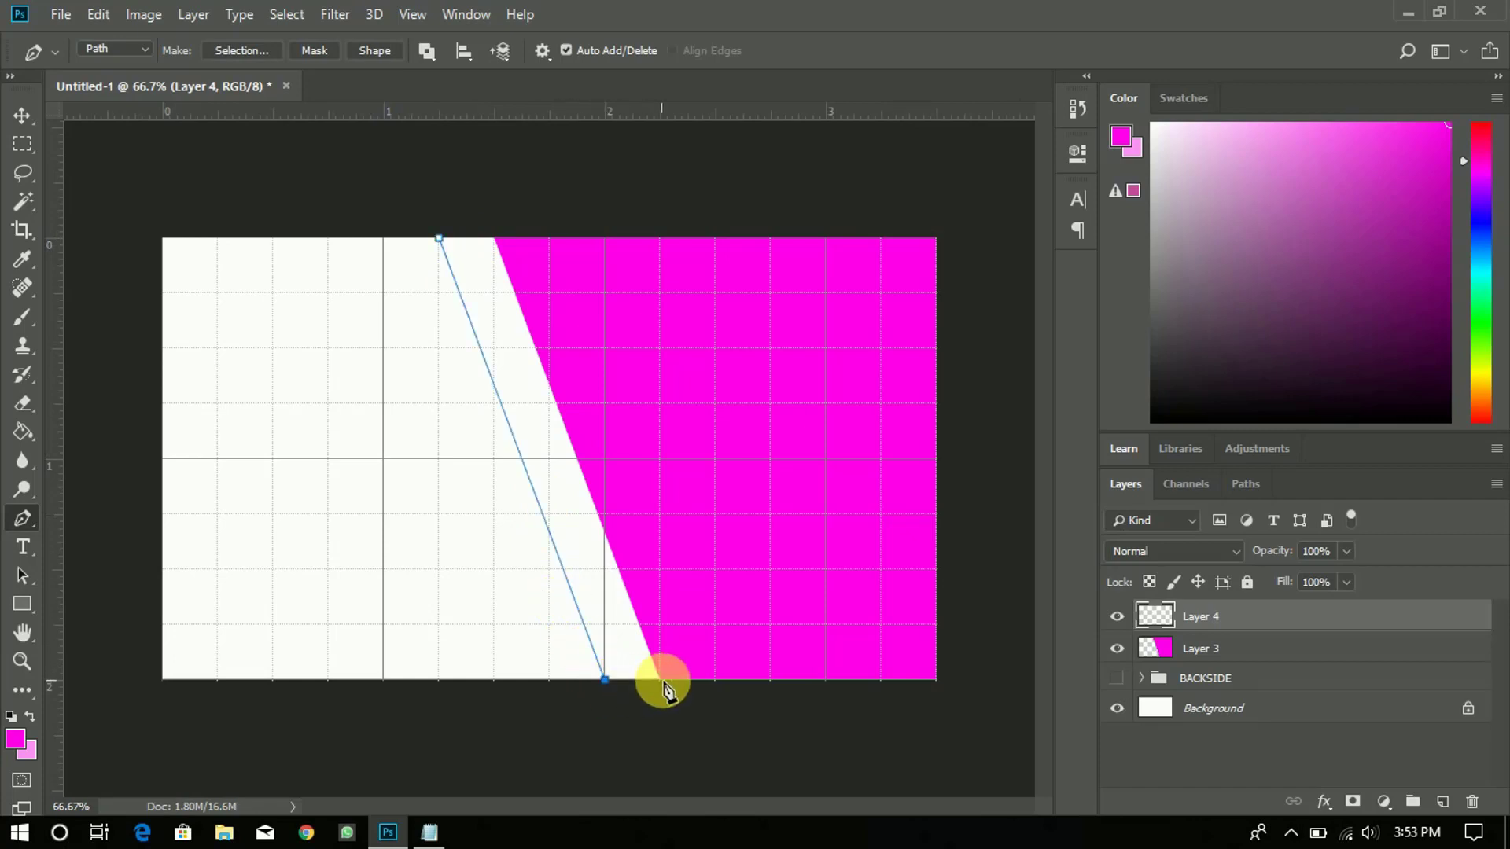
left_click(660, 681)
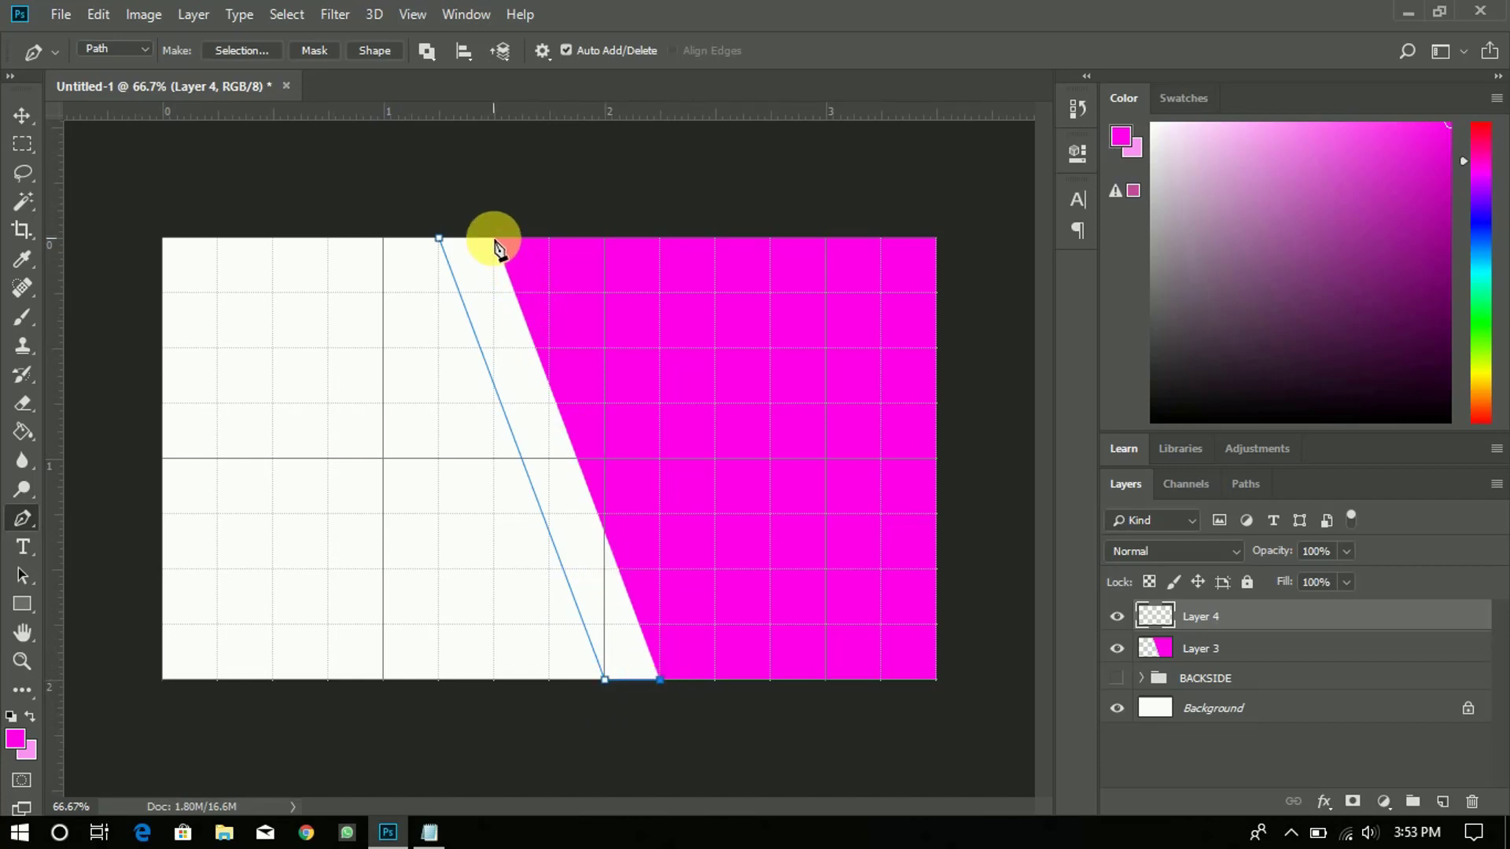
left_click(494, 237)
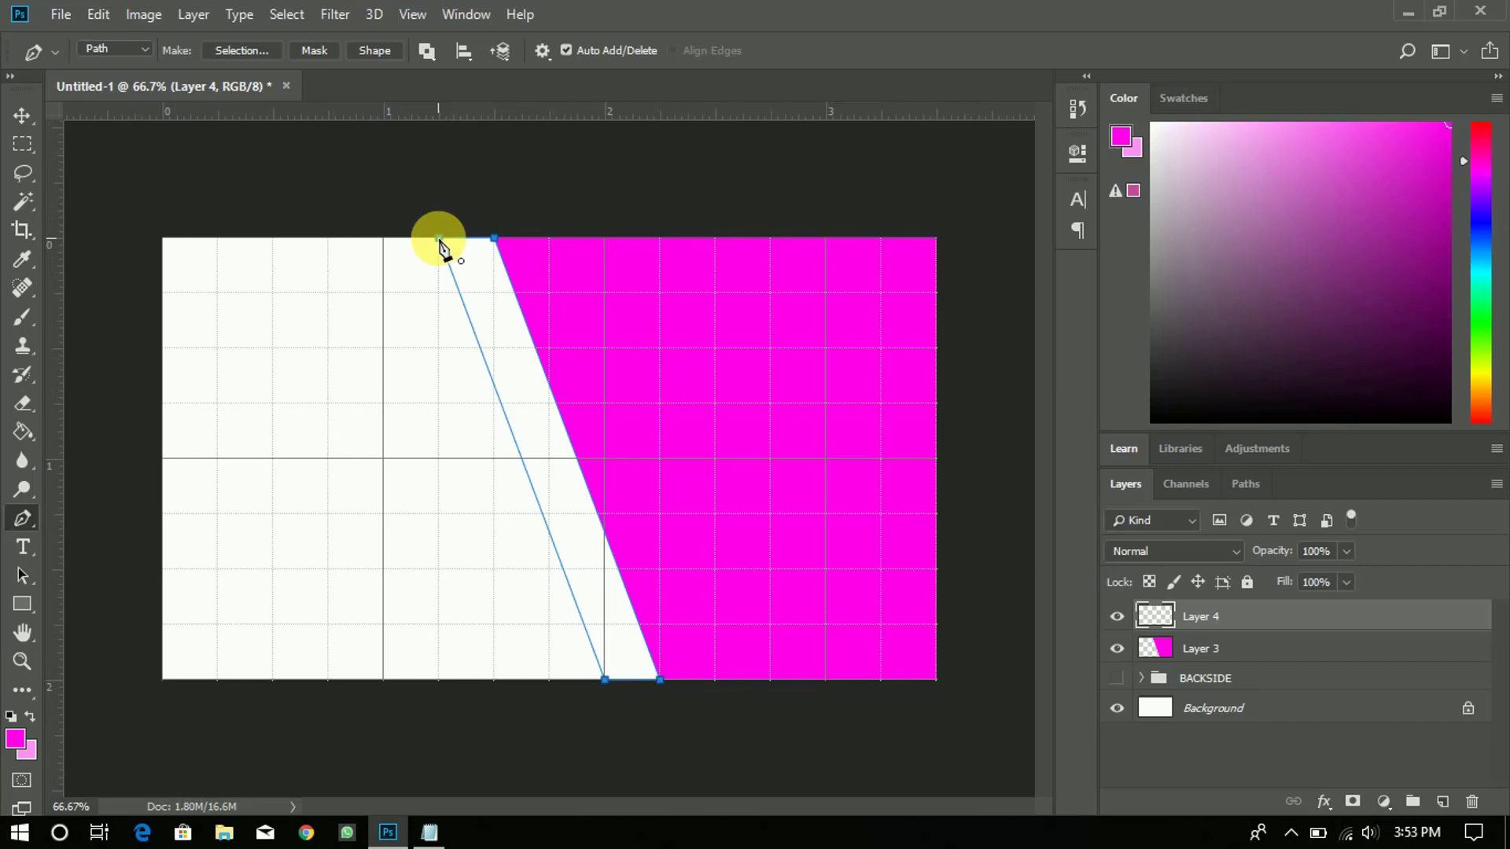
left_click(438, 237)
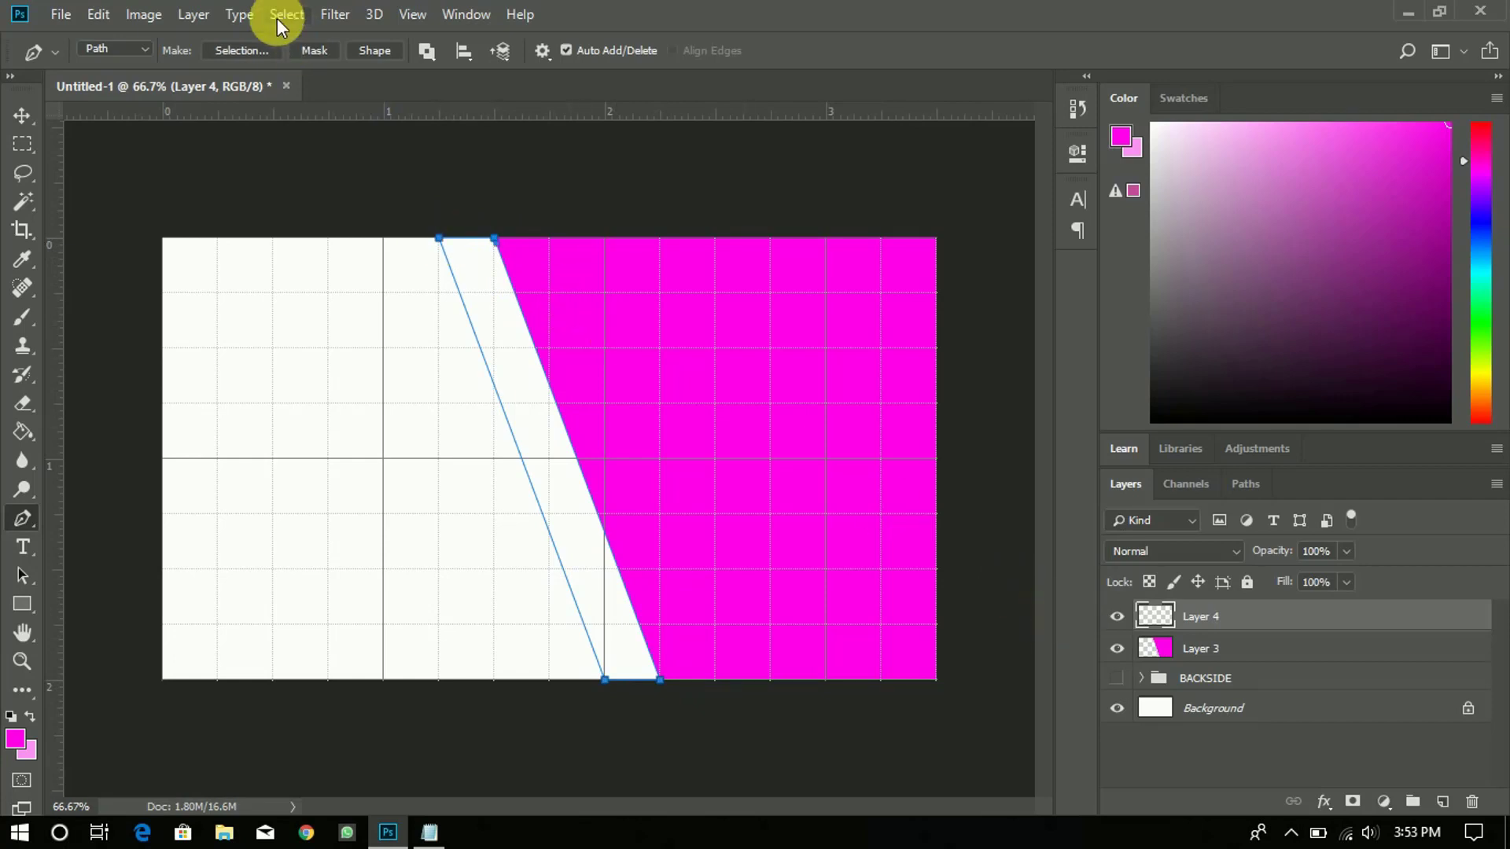
Step: Convert the path to a selection with 0 px feather, fill it with the light pink background colour using the Paint Bucket, and deselect
left_click(263, 45)
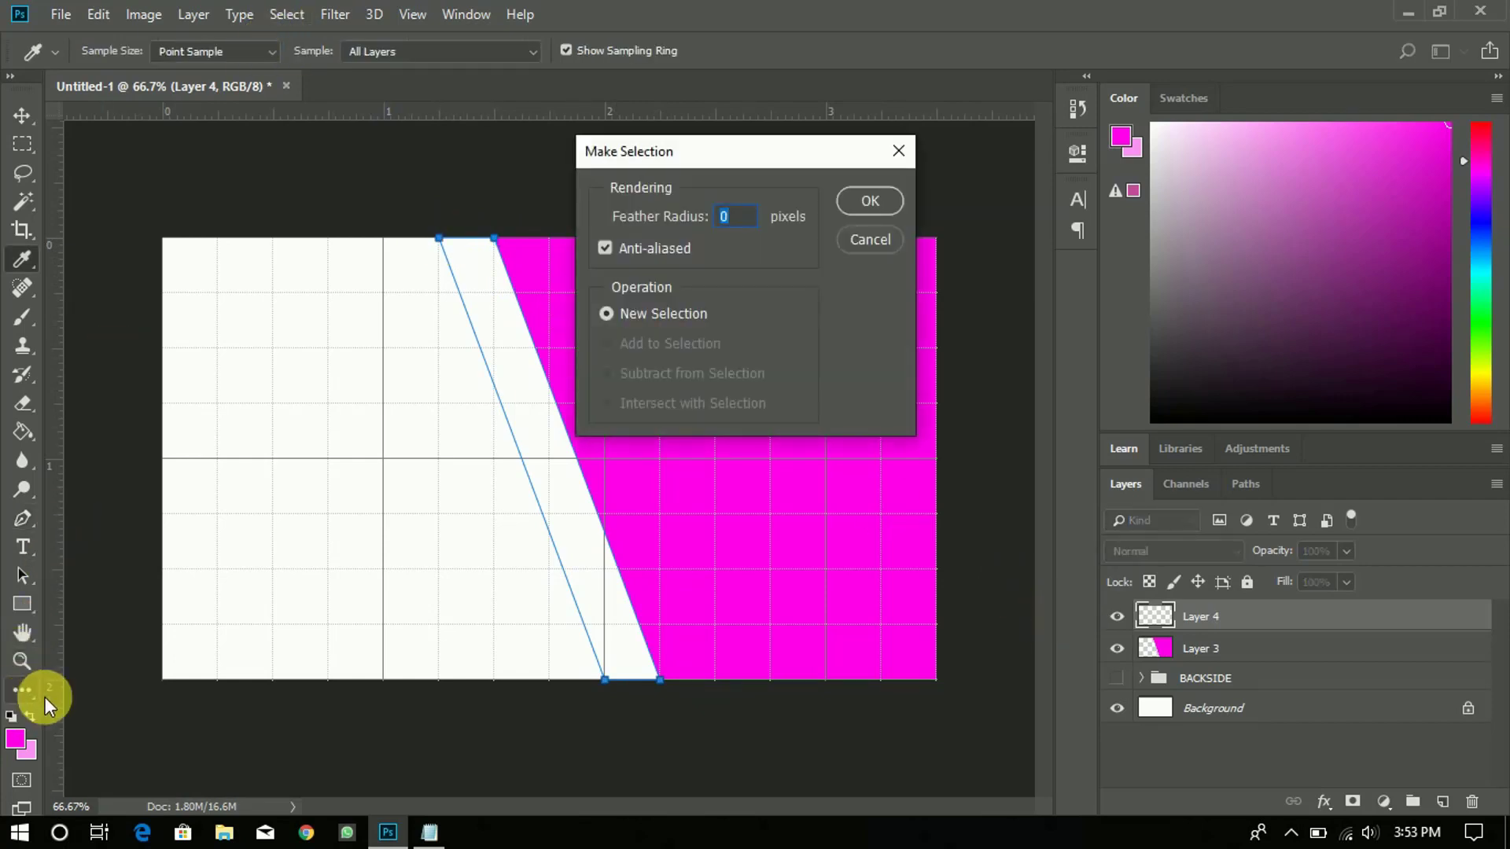
left_click(849, 204)
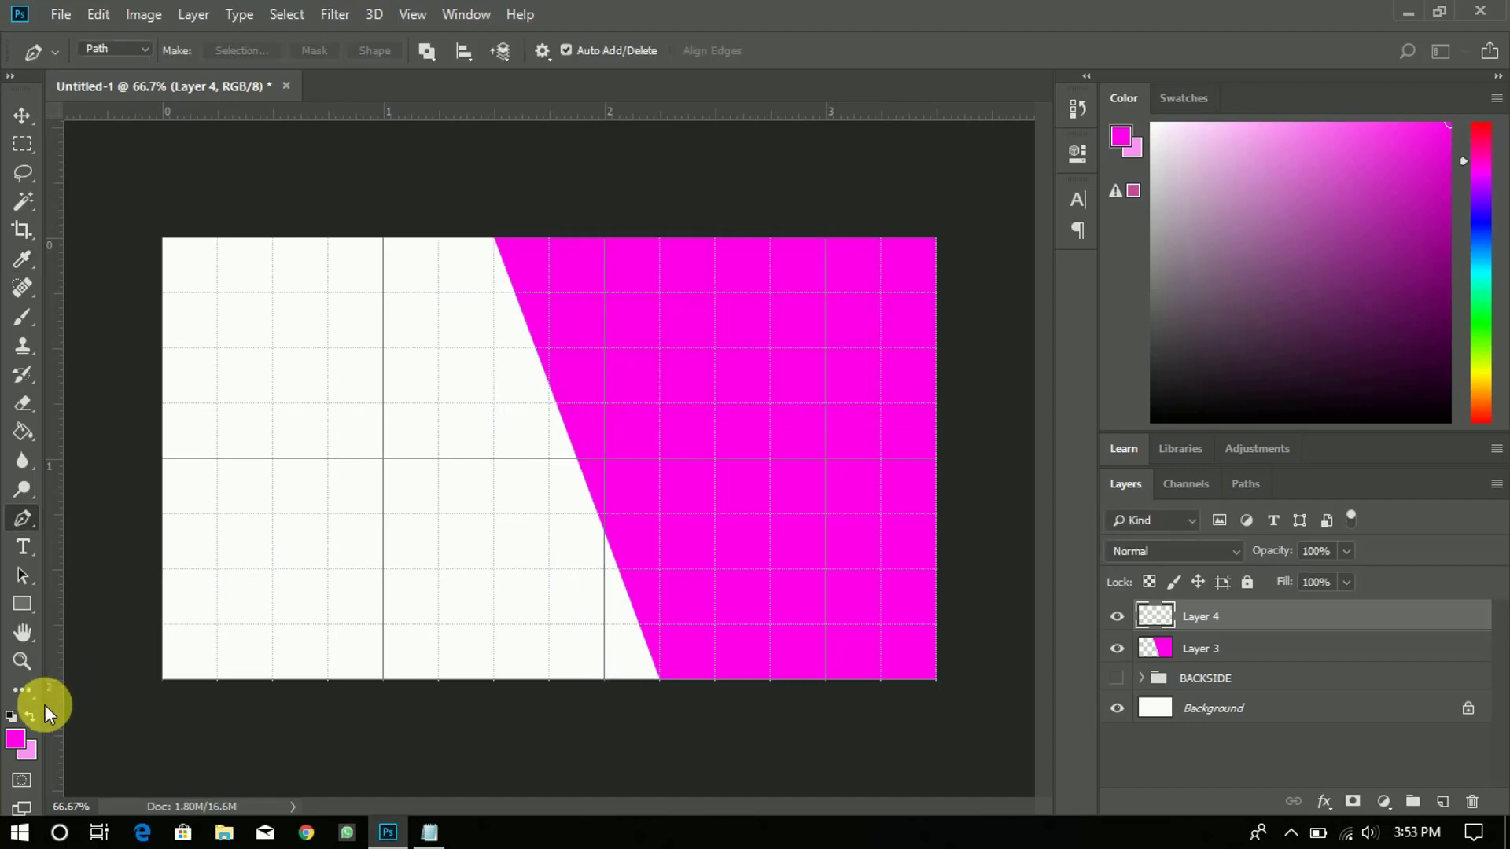
left_click(31, 714)
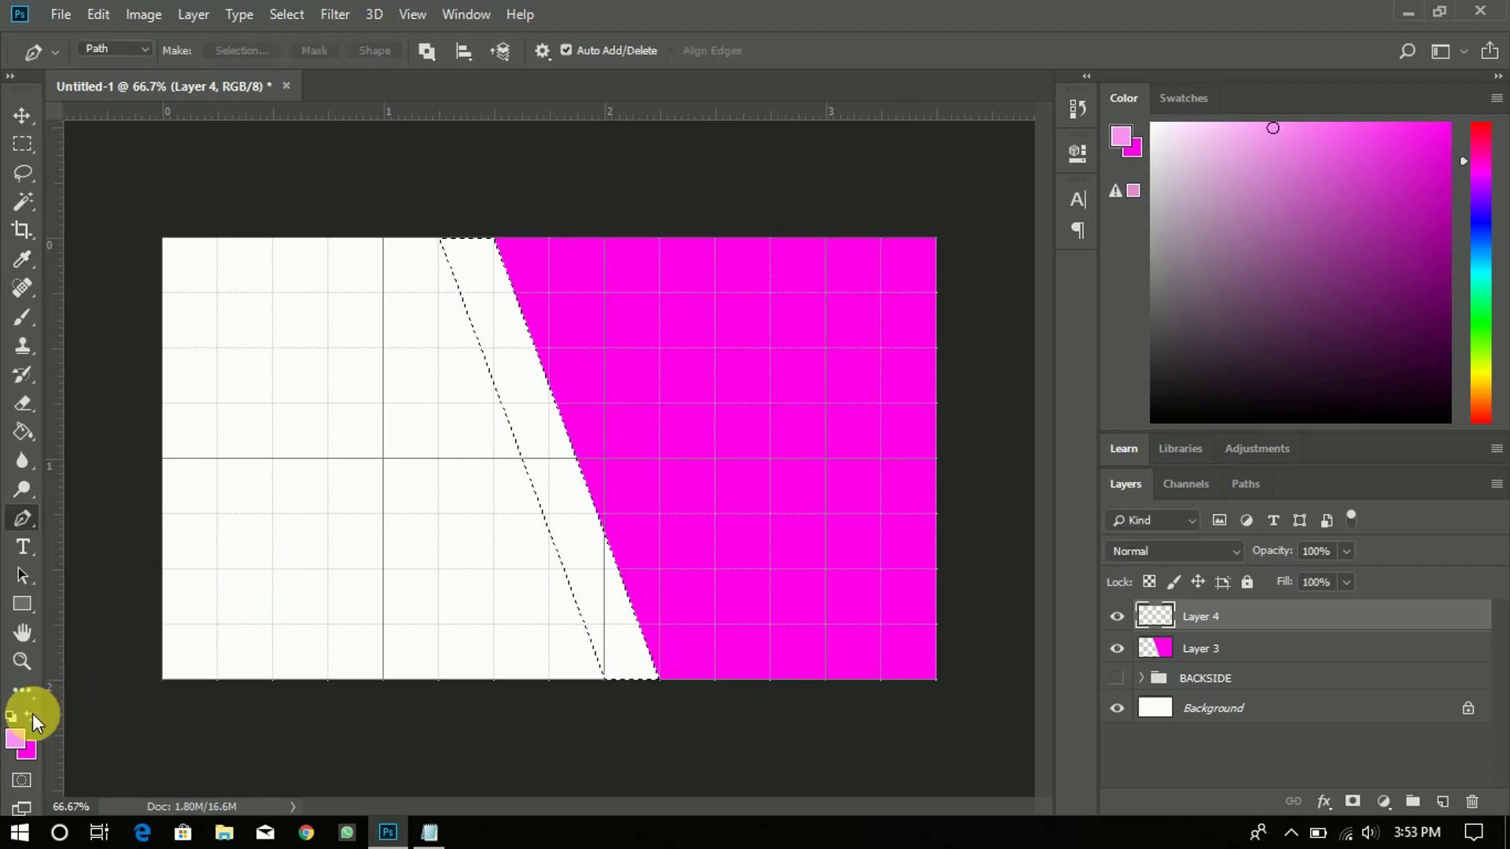
left_click(25, 431)
left_click(530, 413)
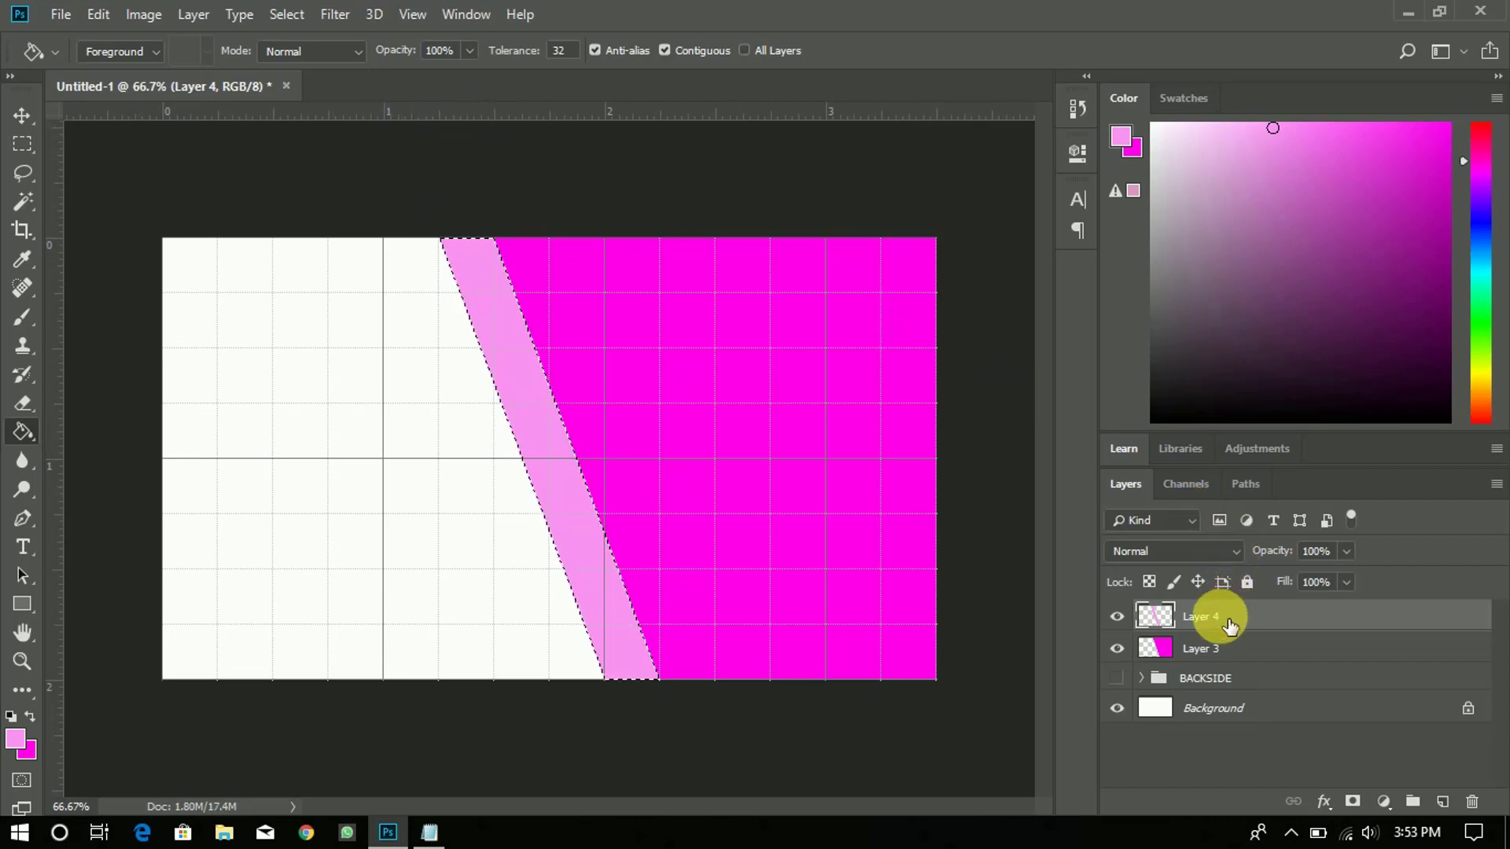
key("ctrl+d")
Step: Place the light pink strip's layer below the magenta shape and nudge it right about 0.17 in, leaving only a narrow stripe exposed
left_click_drag(1230, 625, 1239, 665)
left_click(23, 118)
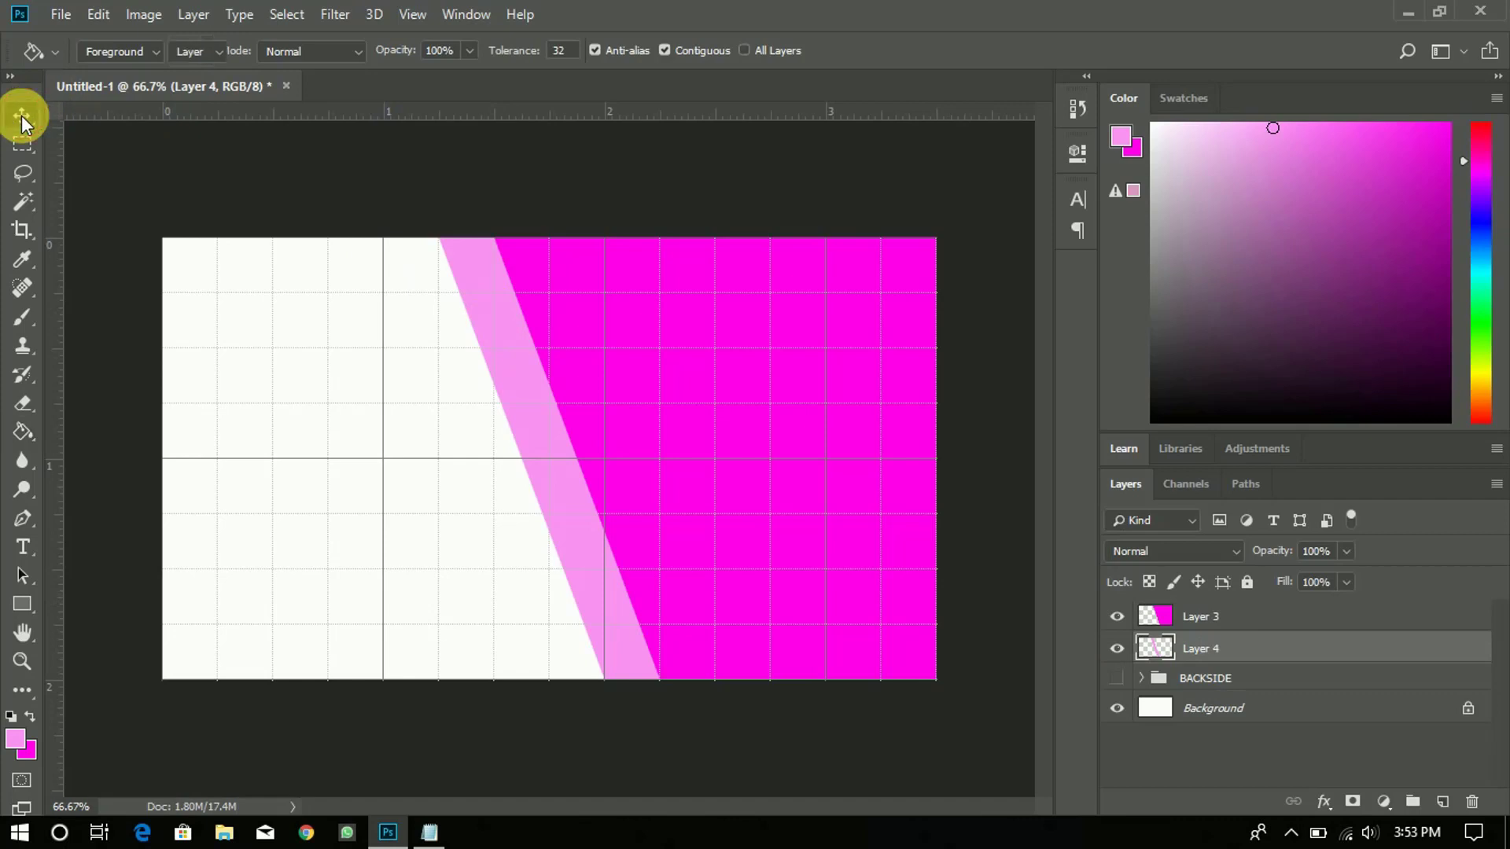
key("Right")
key("Right")
key("Right")
key("Right")
key("Right")
key("Right")
key("Right")
key("Right")
key("Right")
key("Right")
key("Right")
key("Right")
key("Right")
key("Right")
key("Right")
key("Right")
key("Right")
key("Right")
key("Right")
key("Right")
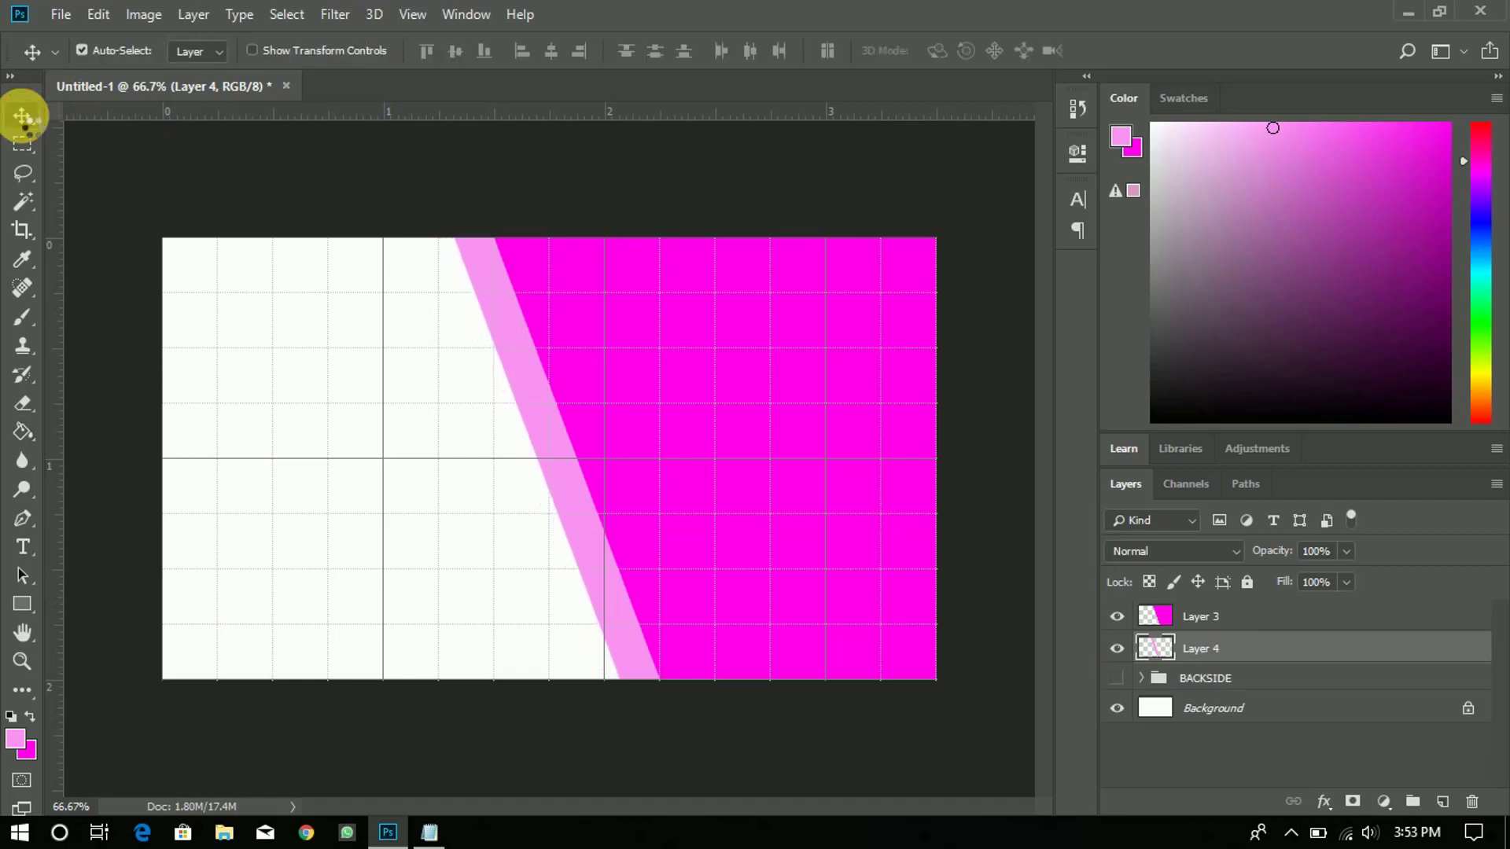
key("Right")
key("Right")
key("Right")
key("Right")
key("Right")
key("Right")
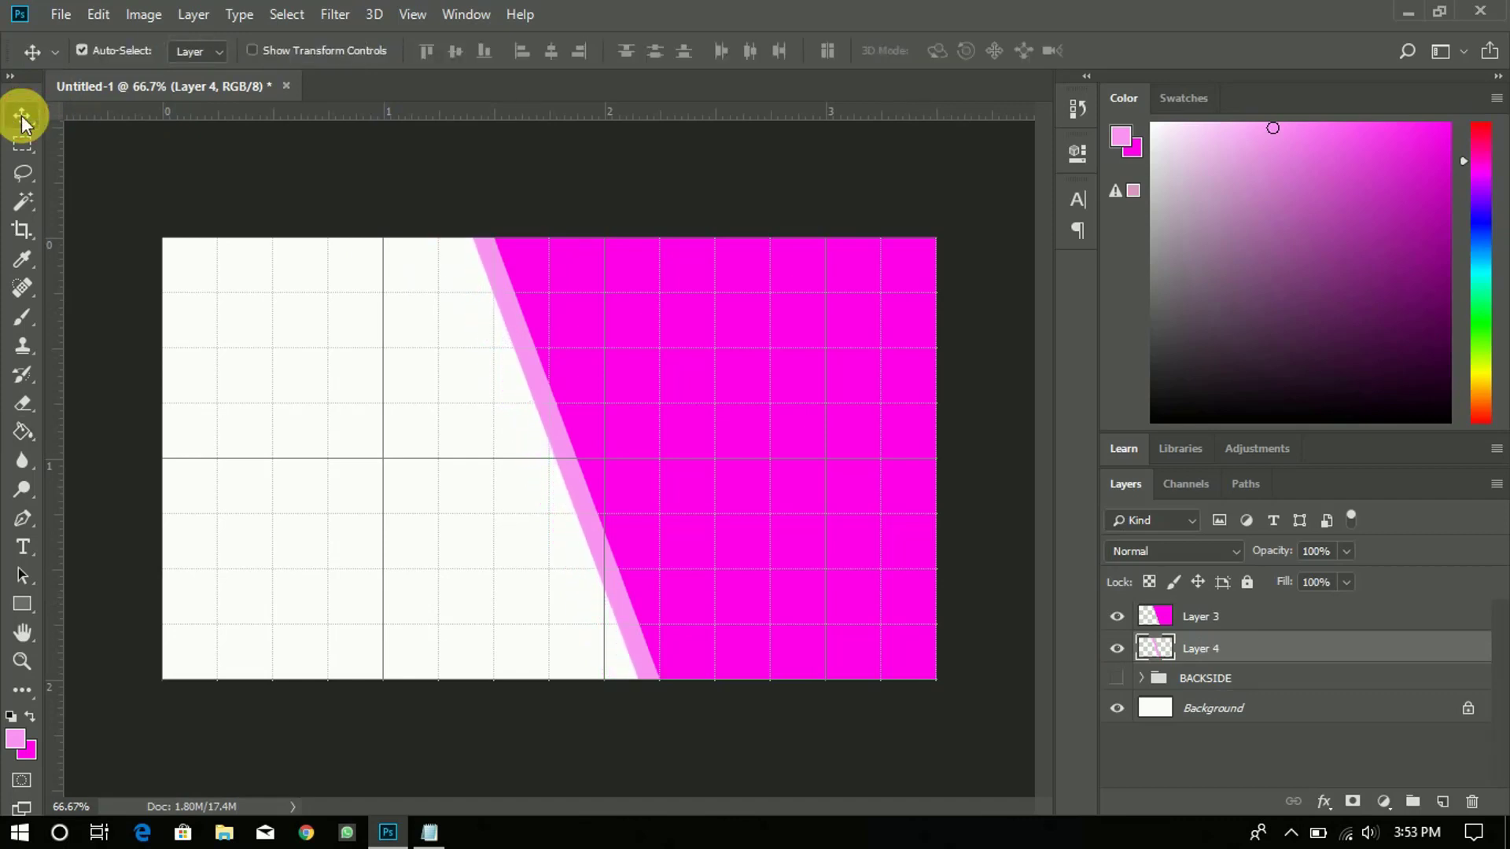
key("Right")
key("Right")
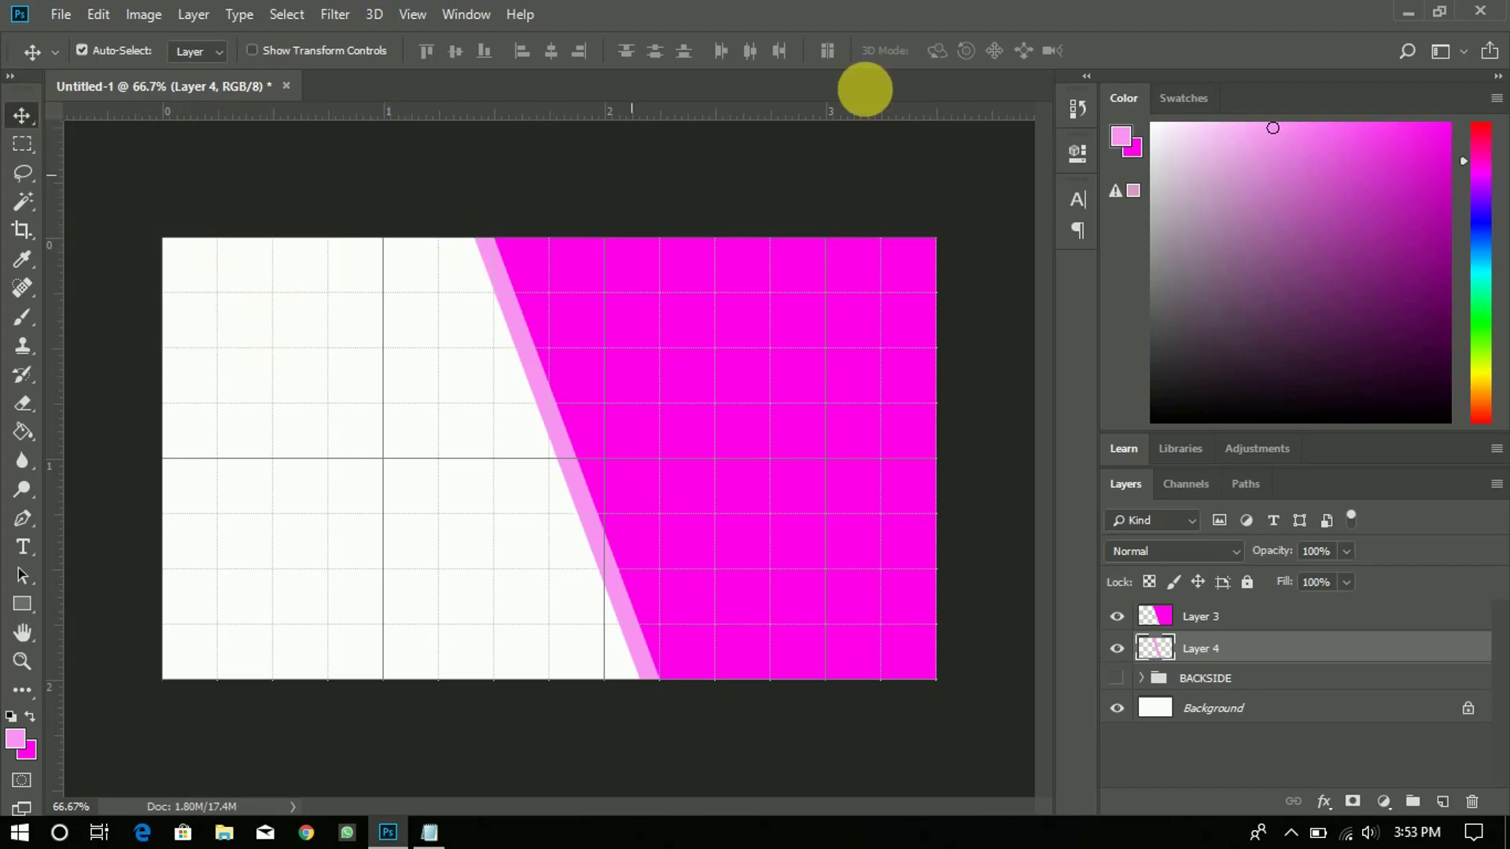
Step: Place the slideshare-logotype image from the desktop into the card and order its layer above the magenta shape
left_click(1404, 12)
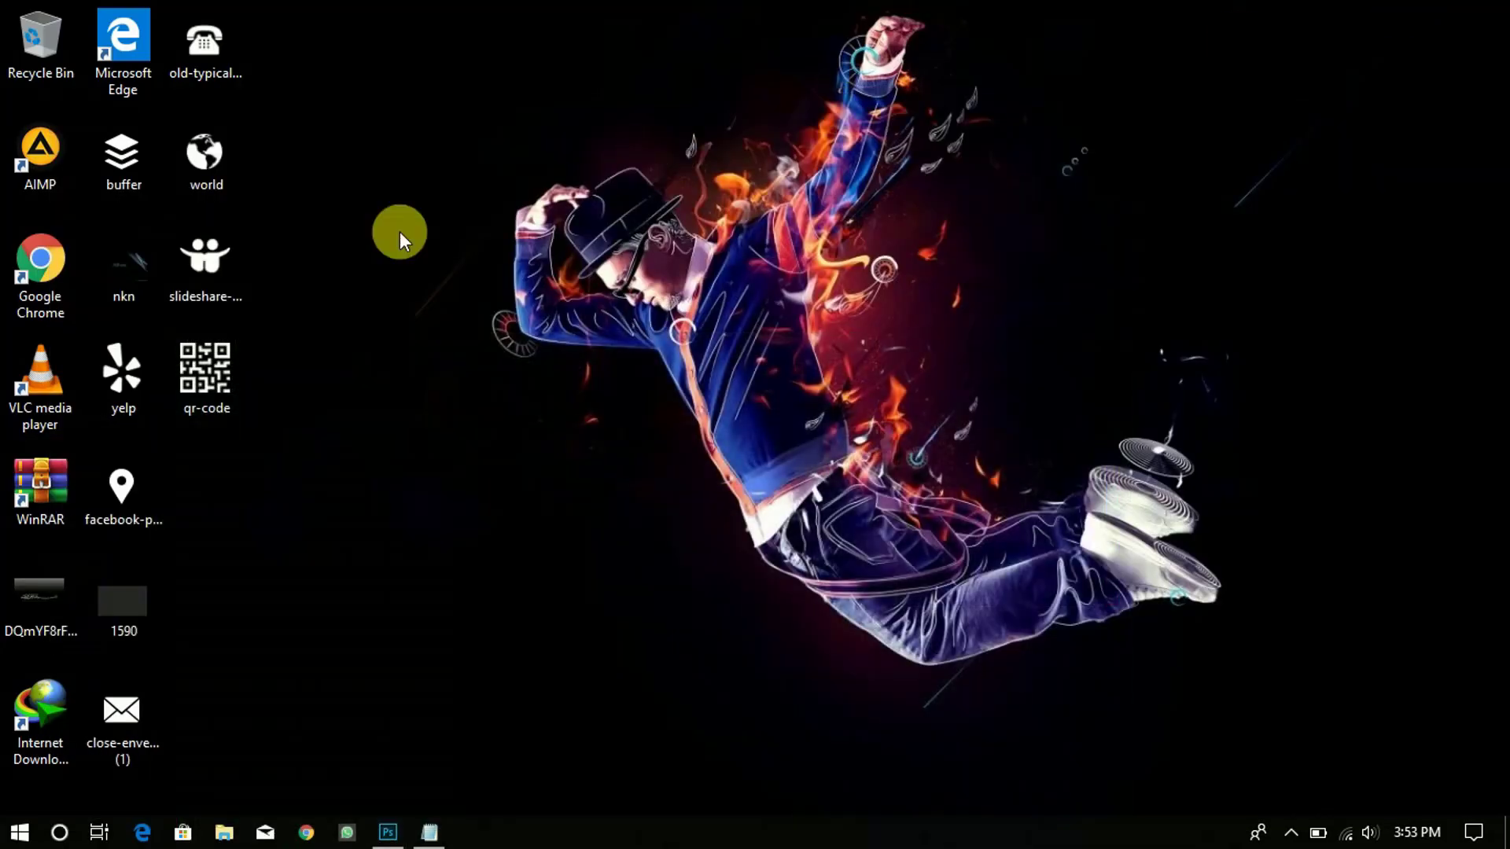
left_click_drag(220, 258, 724, 381)
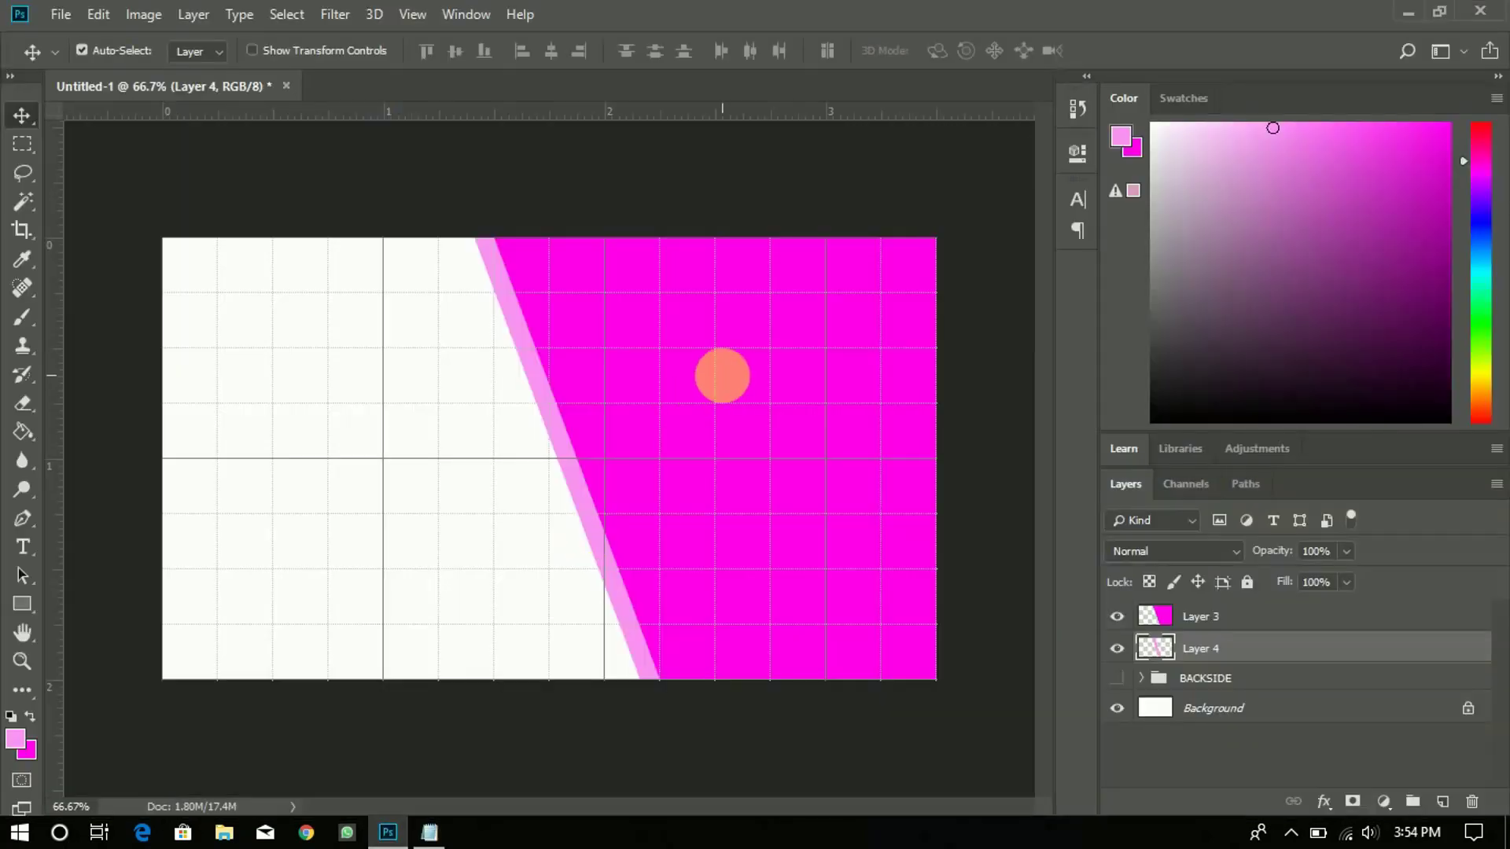
left_click_drag(653, 427, 885, 370)
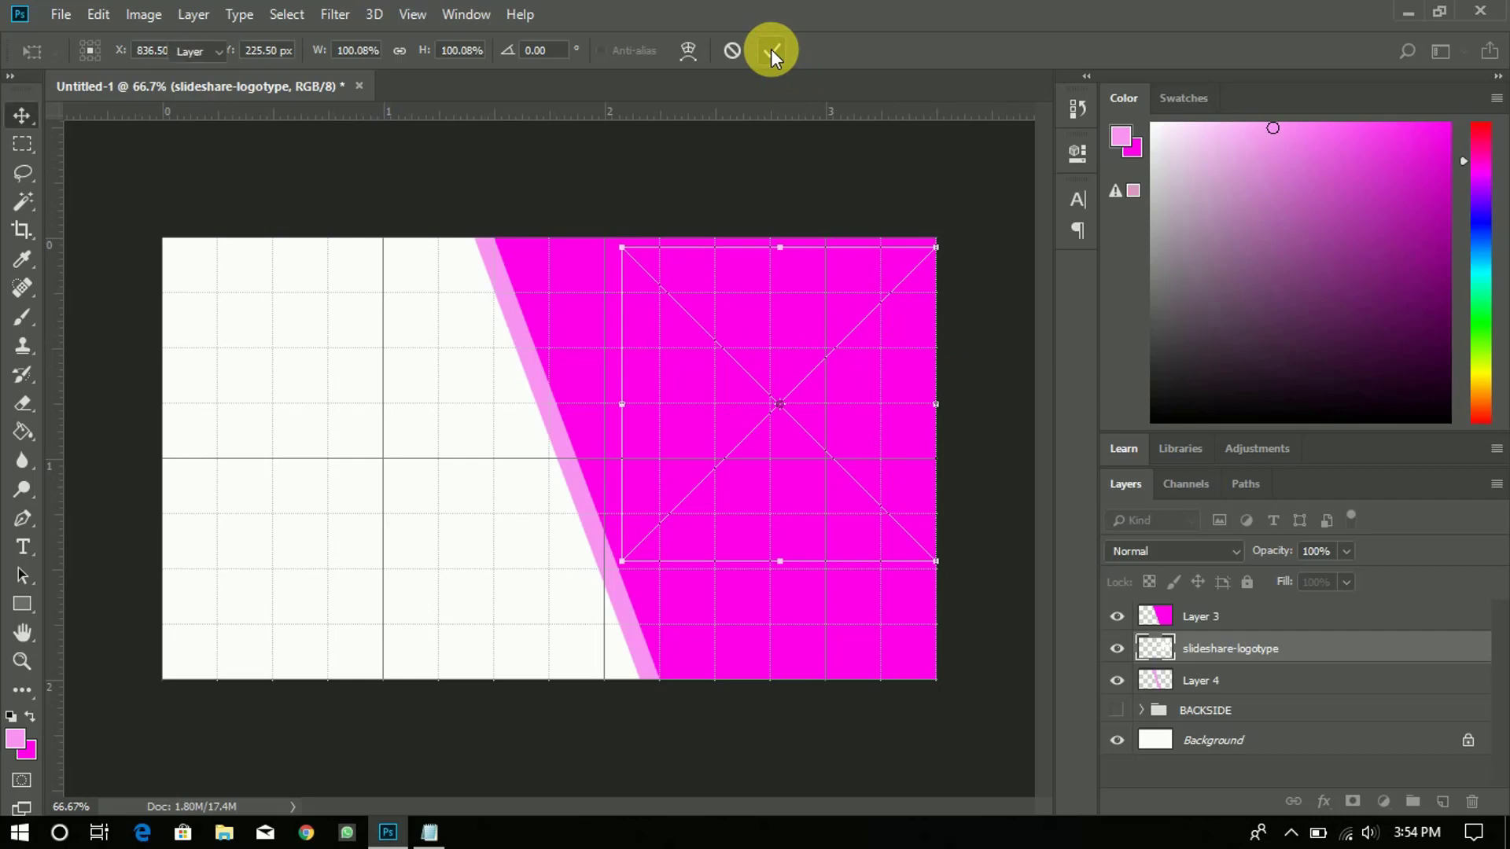
left_click(771, 49)
left_click_drag(1234, 640, 1236, 612)
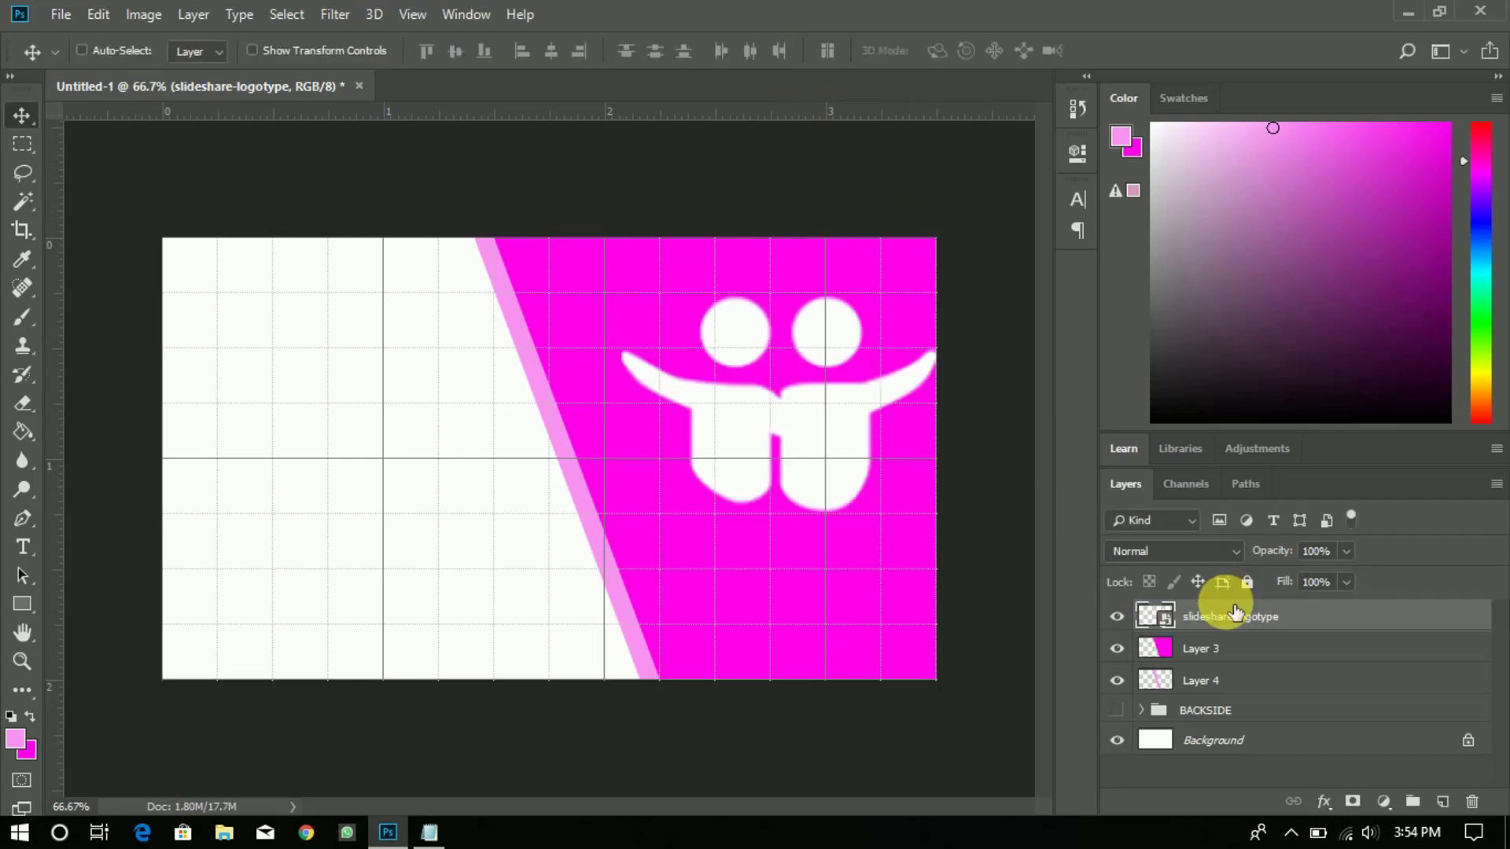
Step: Scale the slideshare logo to about 54% and position it in the upper part of the magenta area
key("ctrl+t")
left_click_drag(891, 428, 860, 413)
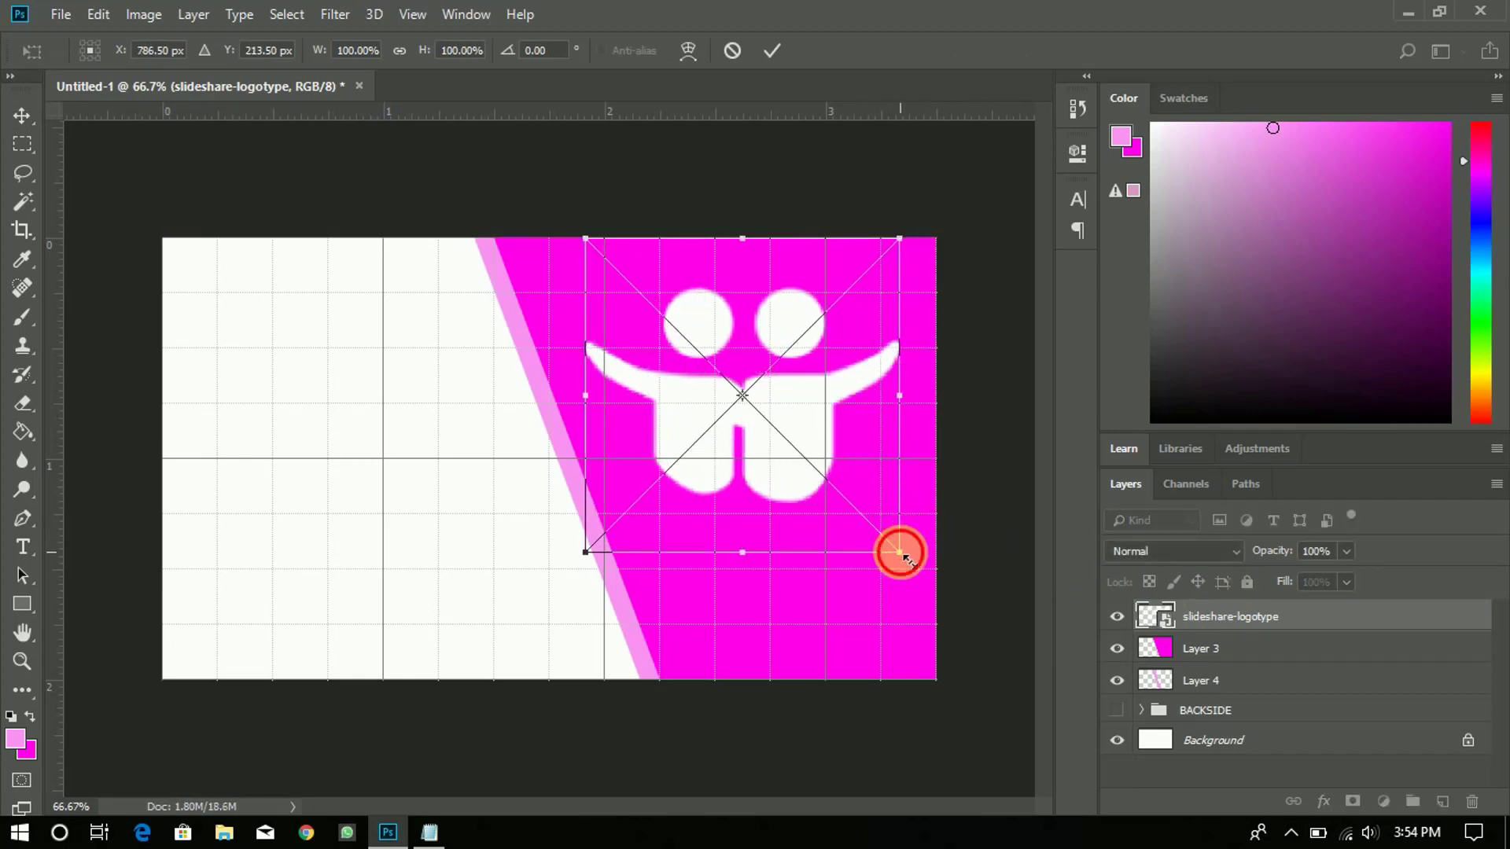
left_click_drag(900, 553, 807, 412)
left_click_drag(748, 362, 819, 376)
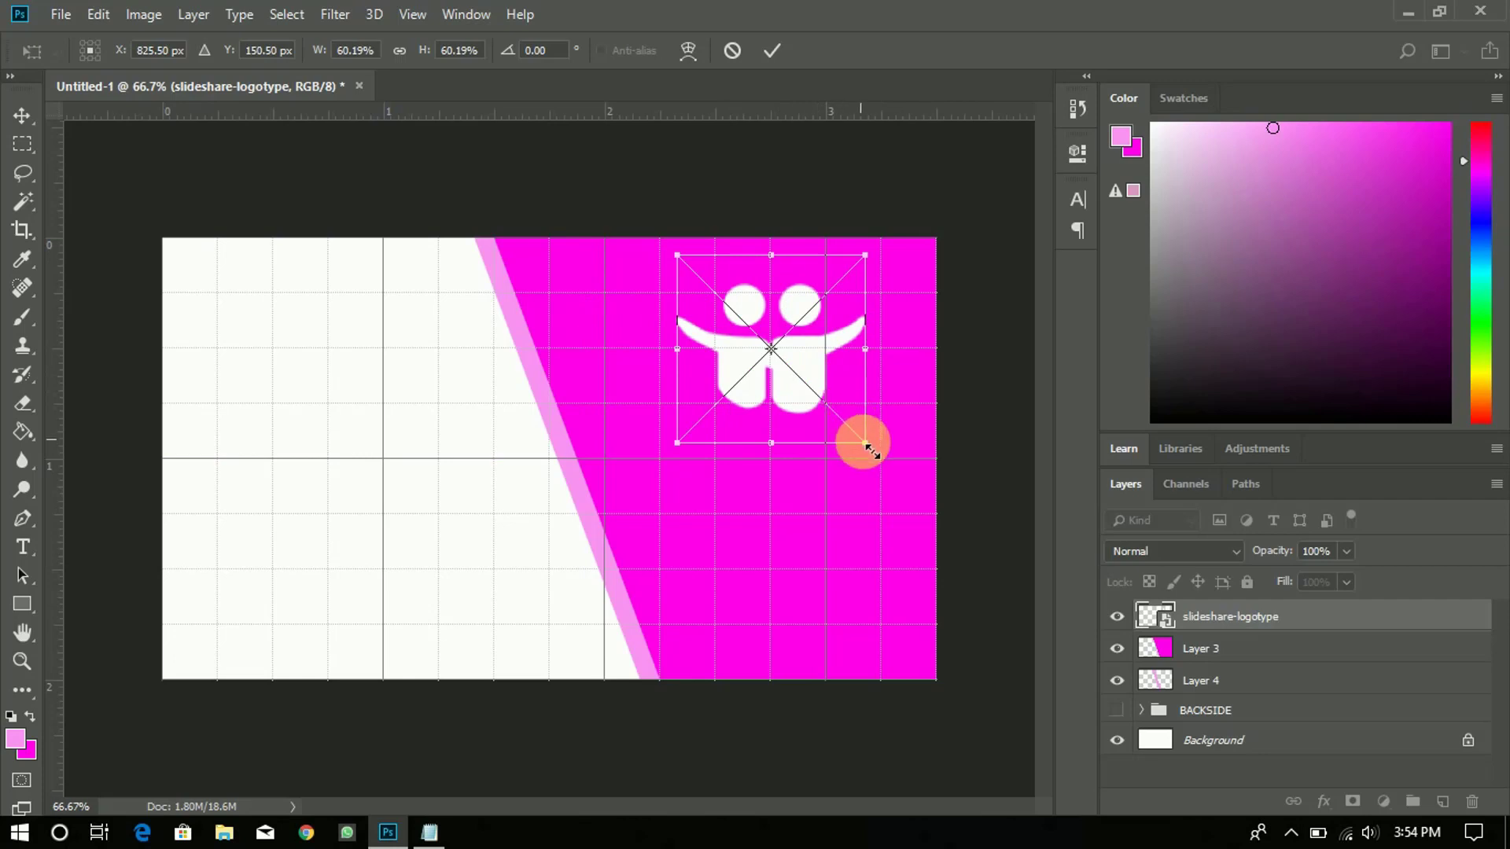
left_click_drag(865, 444, 847, 423)
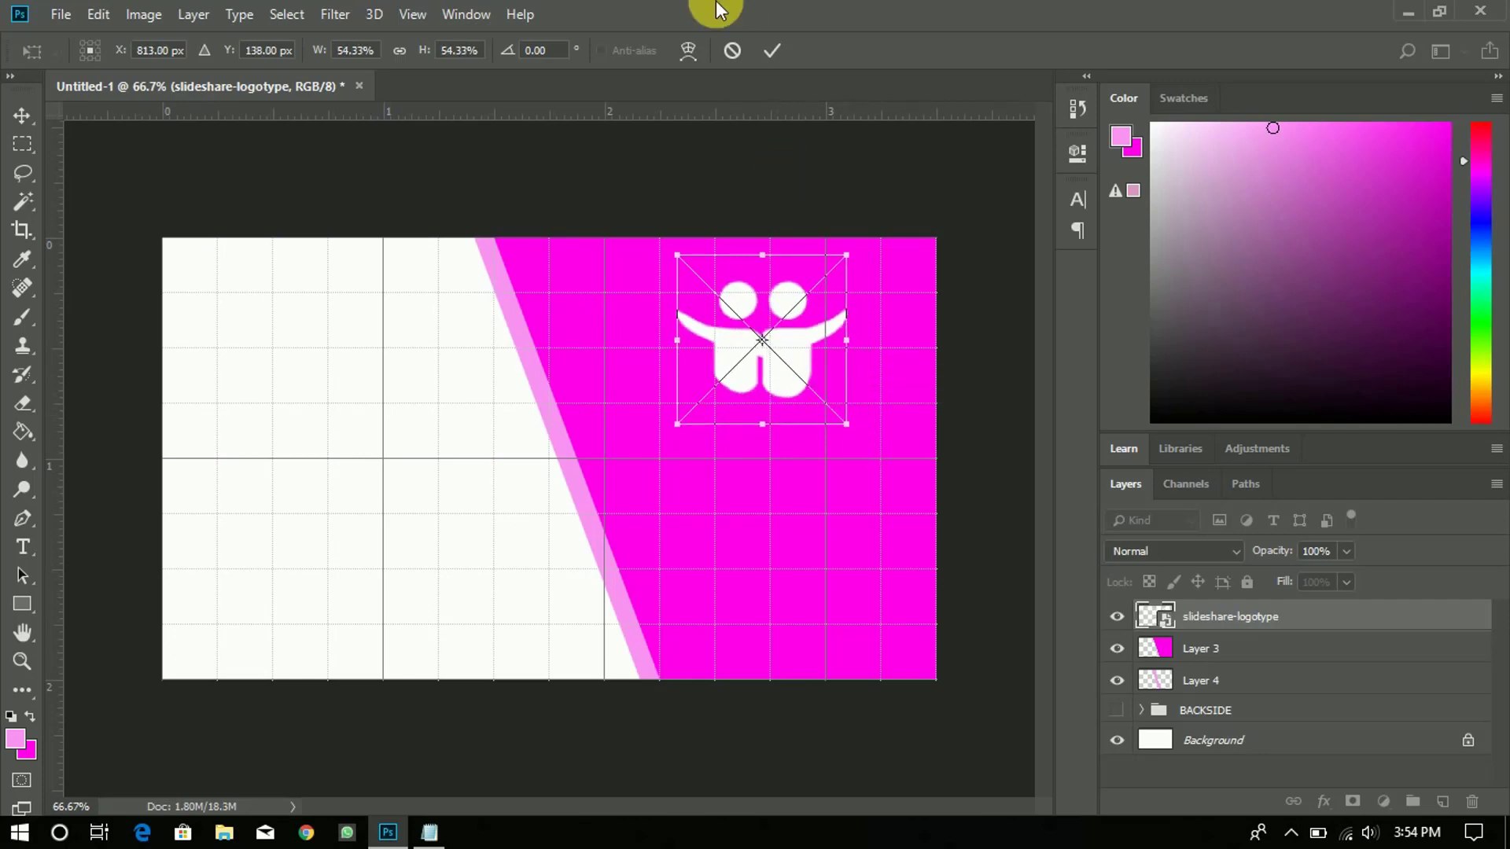
left_click(767, 49)
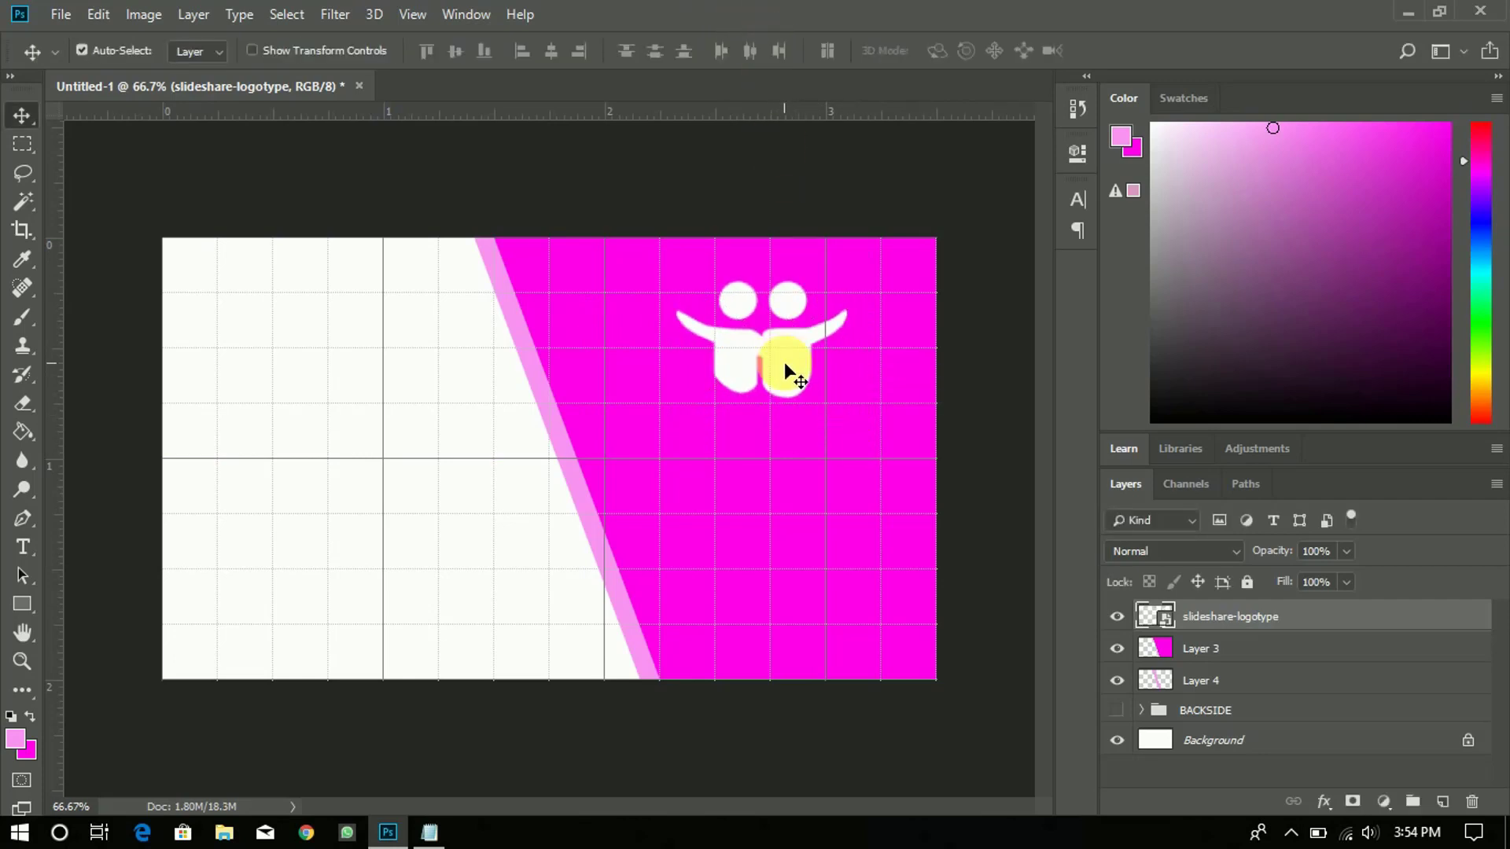
left_click_drag(785, 362, 793, 410)
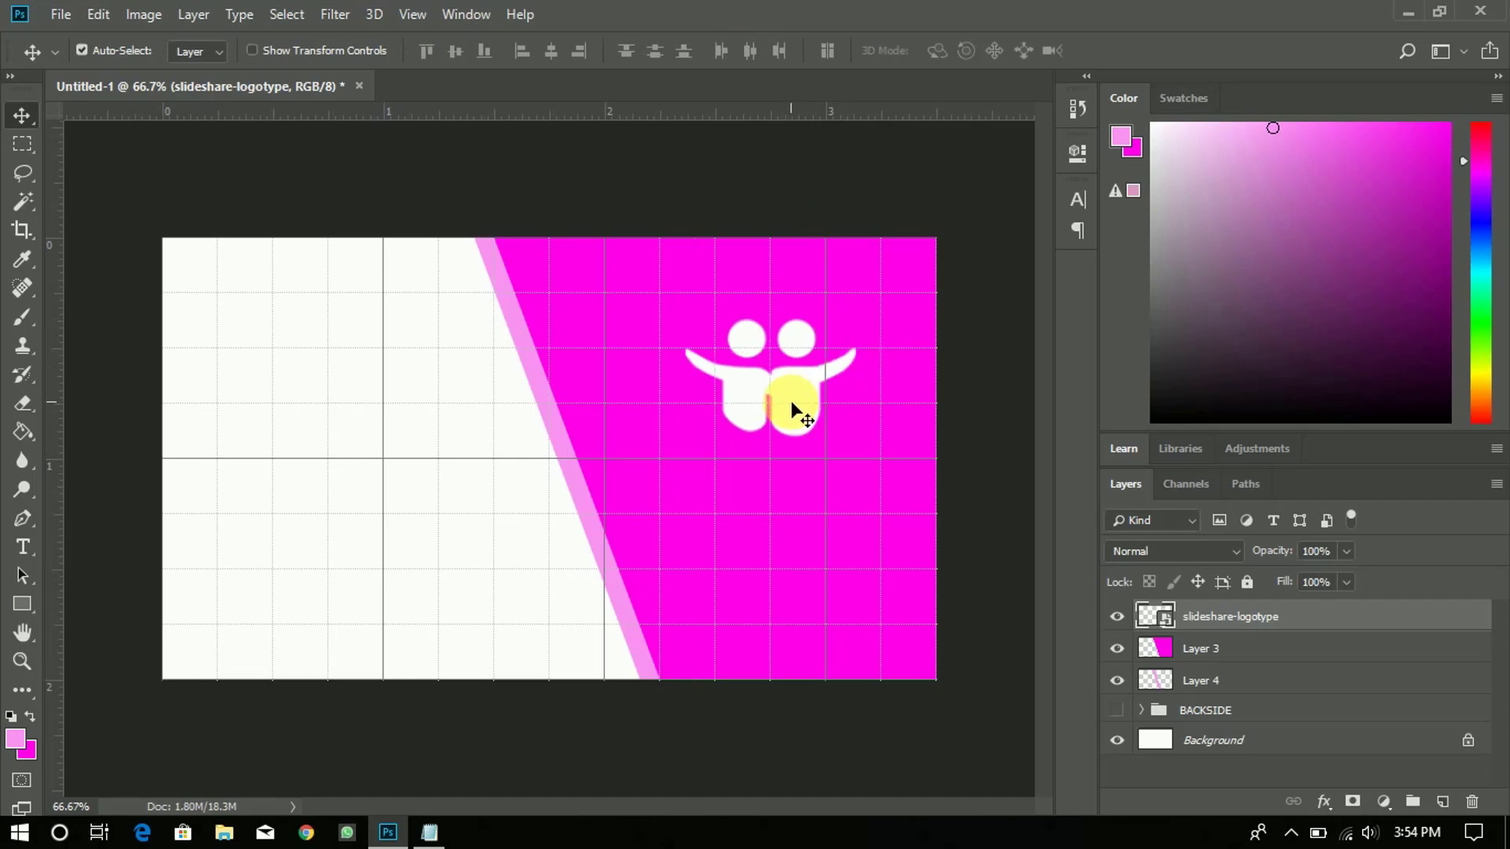
Step: Add the text COMPANY LOGO in Roboto Slab on the magenta area just below the logo
left_click(23, 547)
left_click(683, 508)
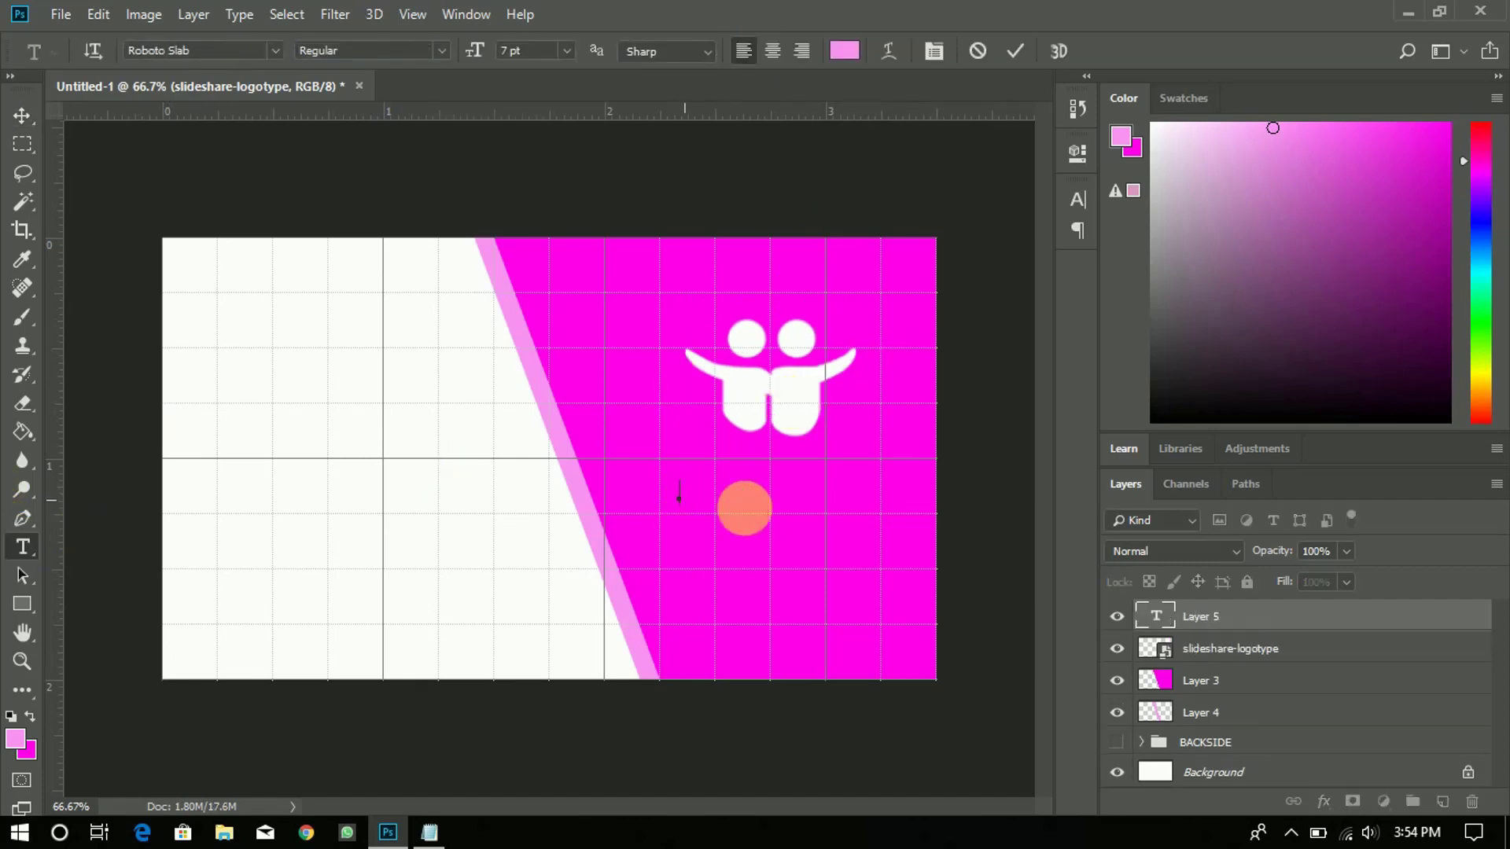
type("COMPANY LOGO")
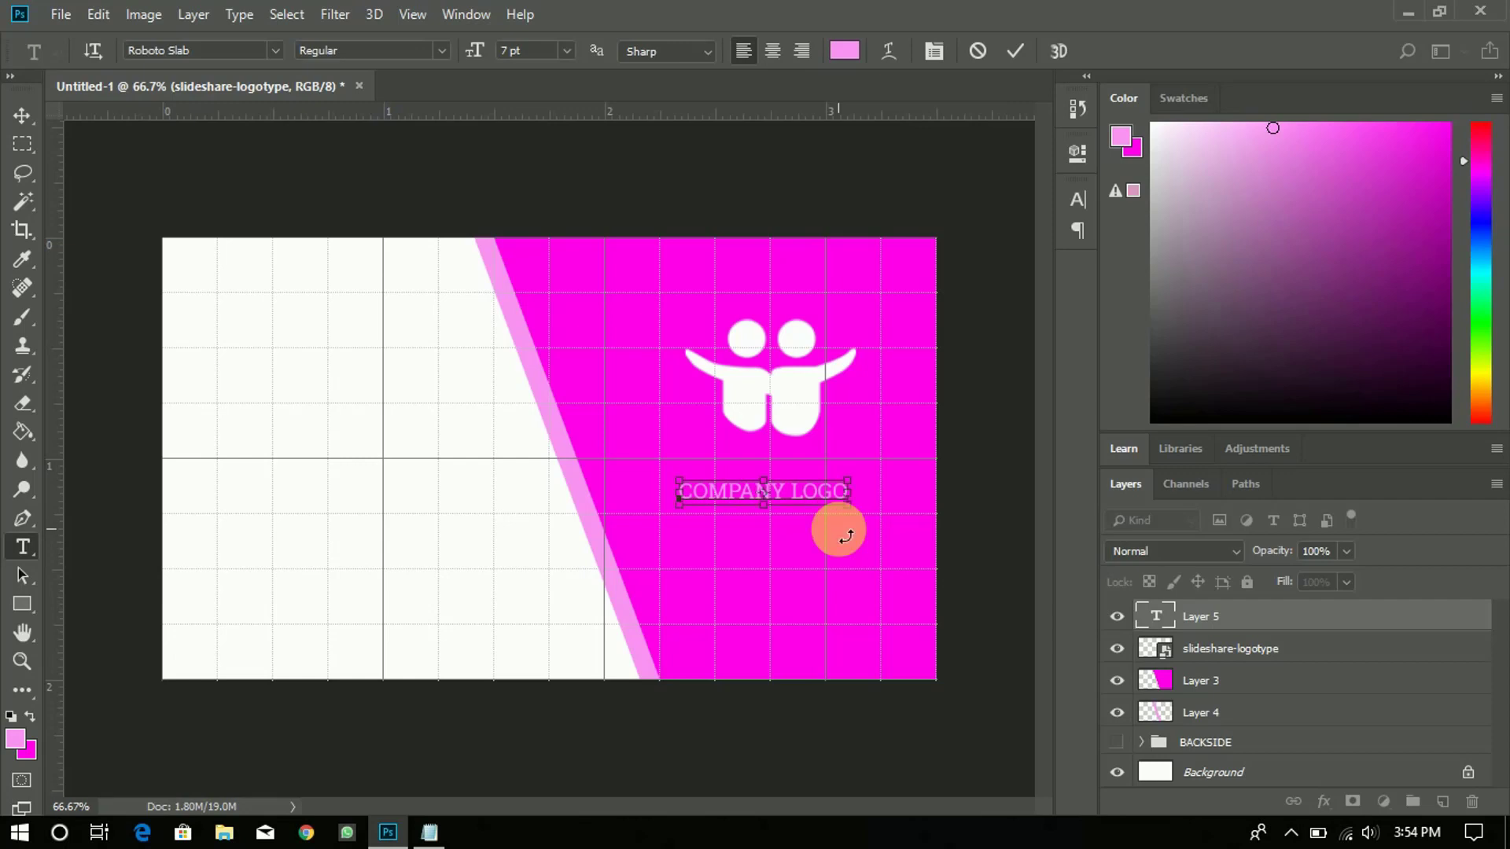
Step: Set the COMPANY LOGO text to 12 pt Bold and commit it
key("ctrl+a")
left_click(548, 55)
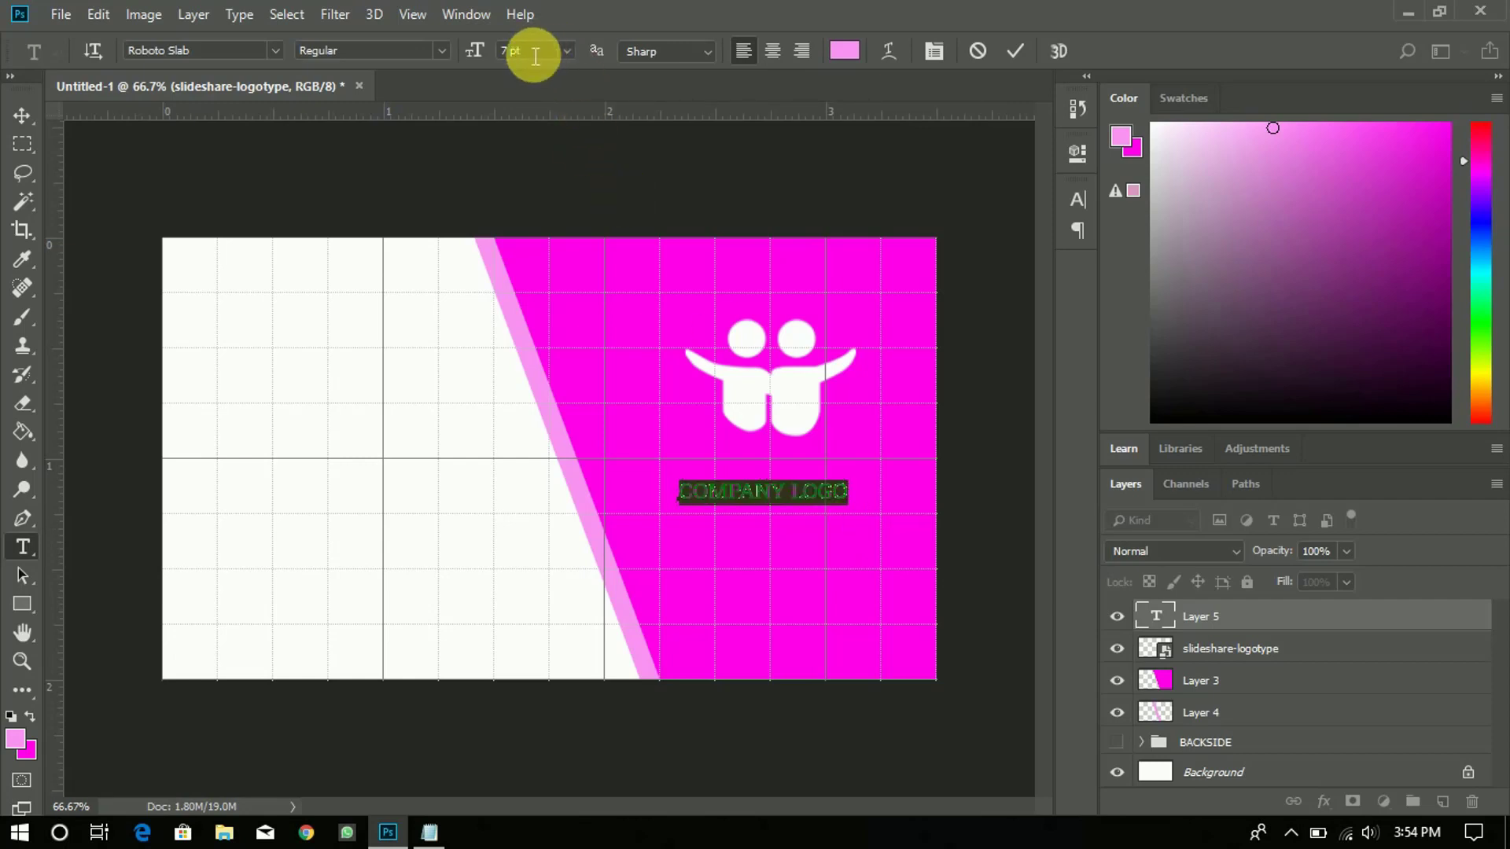
key("Up")
key("Up")
key("Up")
key("Up")
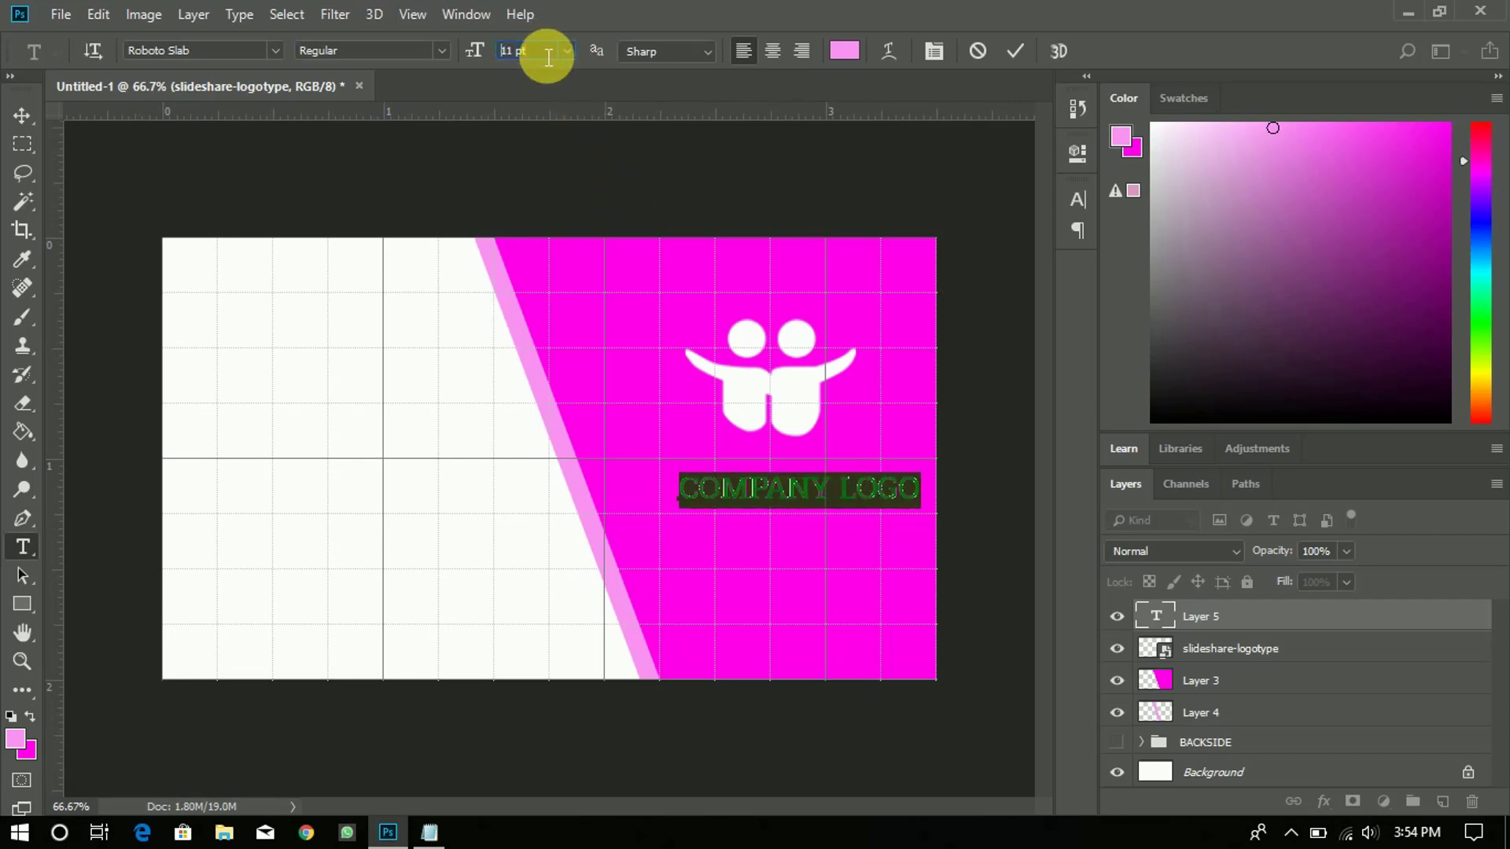
key("Up")
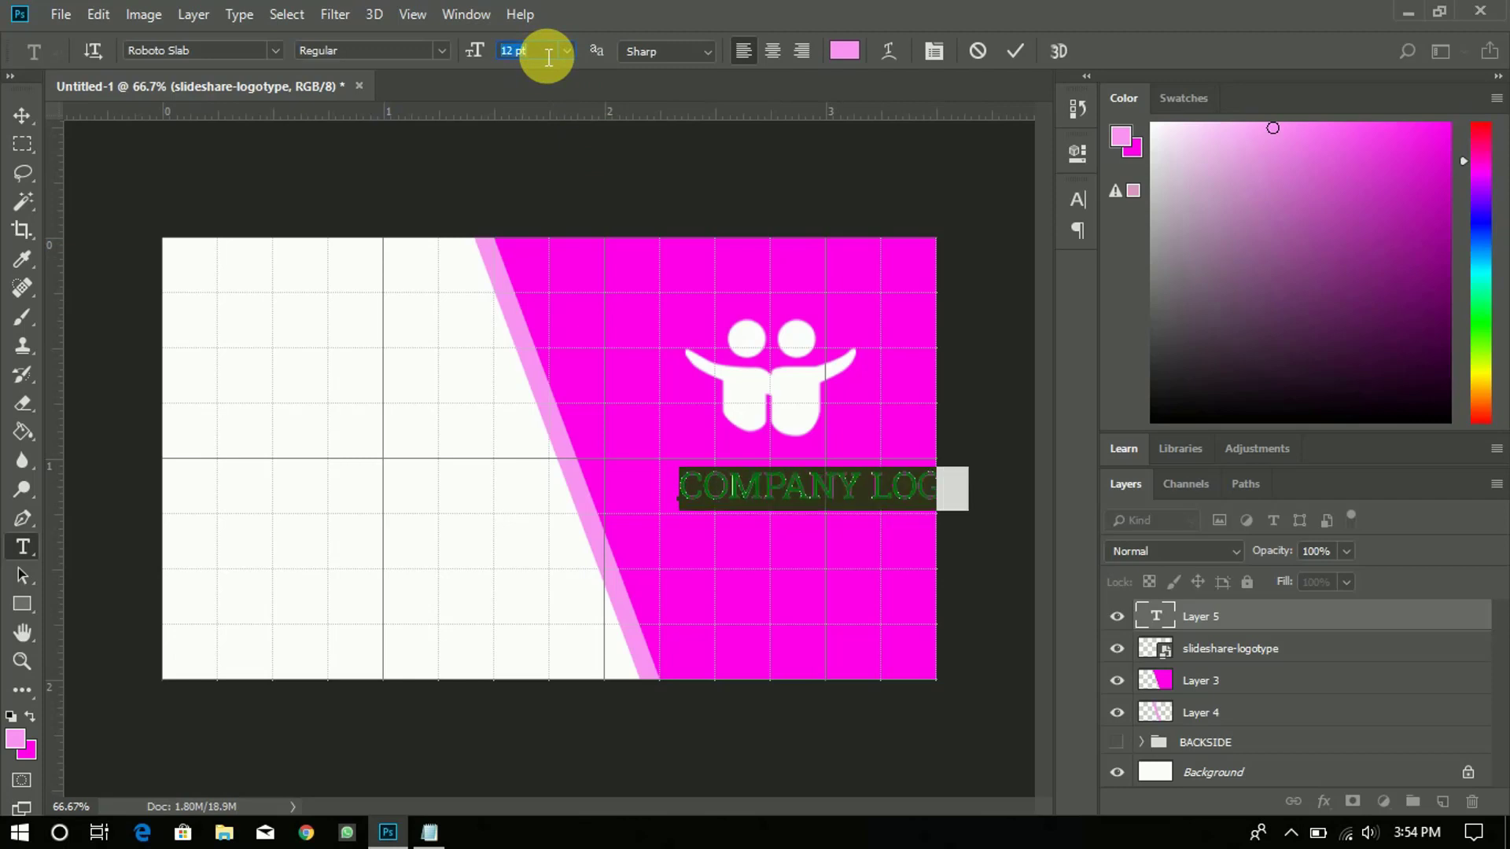
left_click(442, 52)
left_click(401, 124)
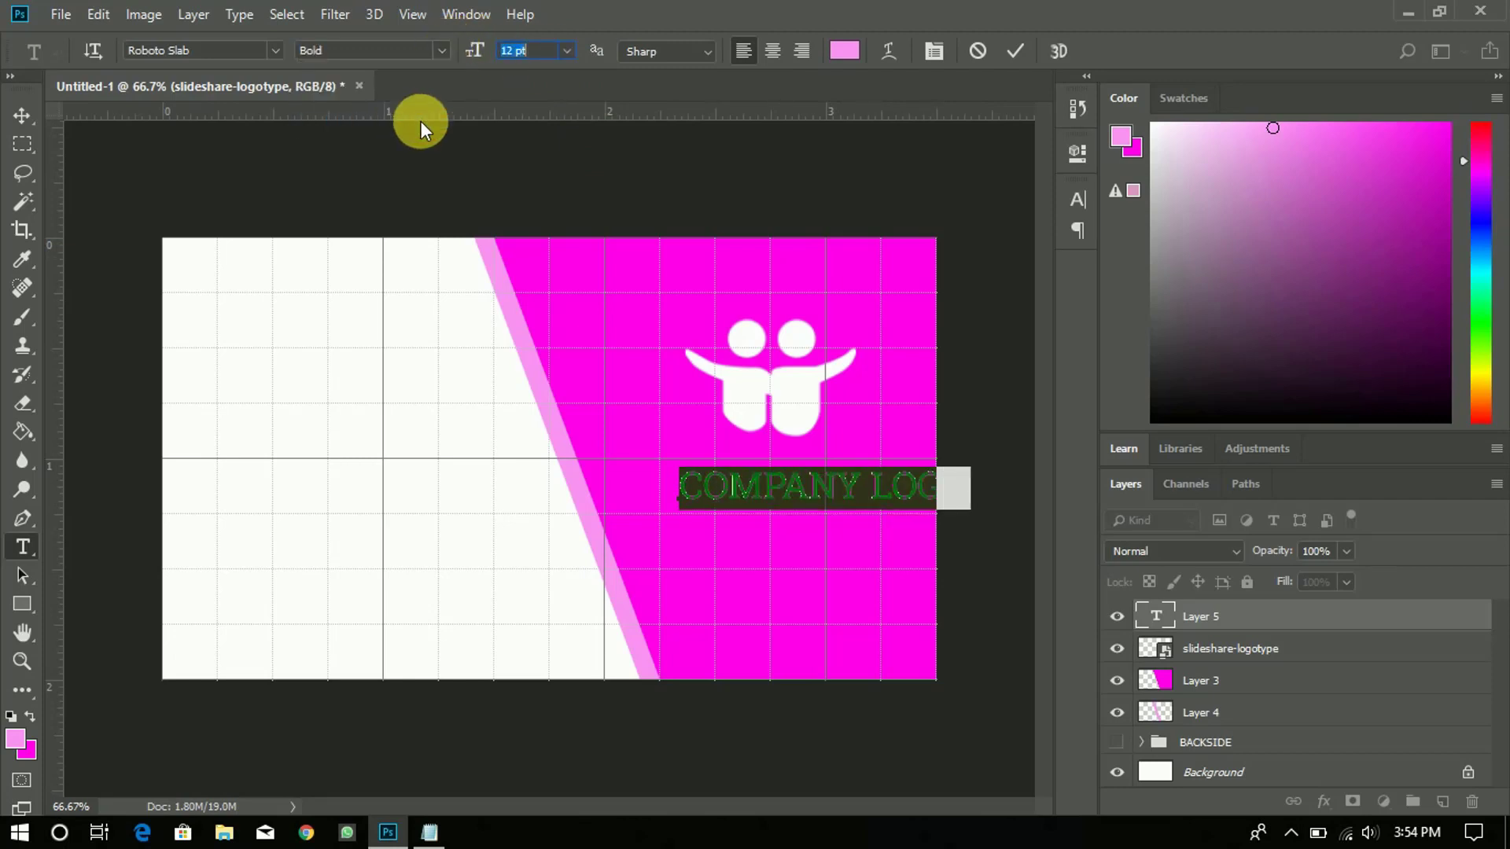
left_click(1008, 55)
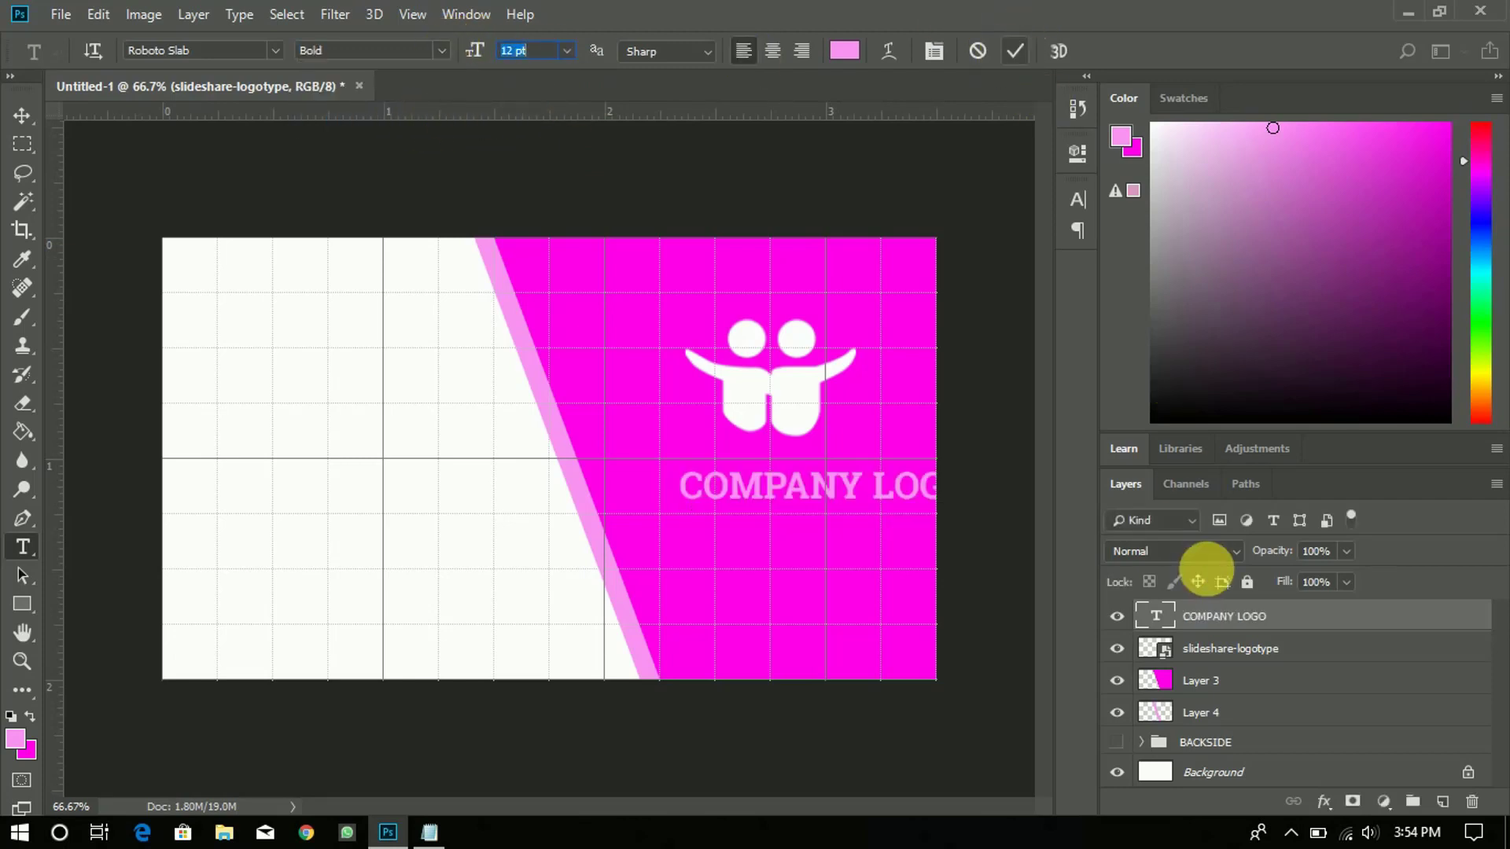
Step: Align the COMPANY LOGO text and the logo on their horizontal centres and nudge both slightly upward
left_click(1231, 659, "shift")
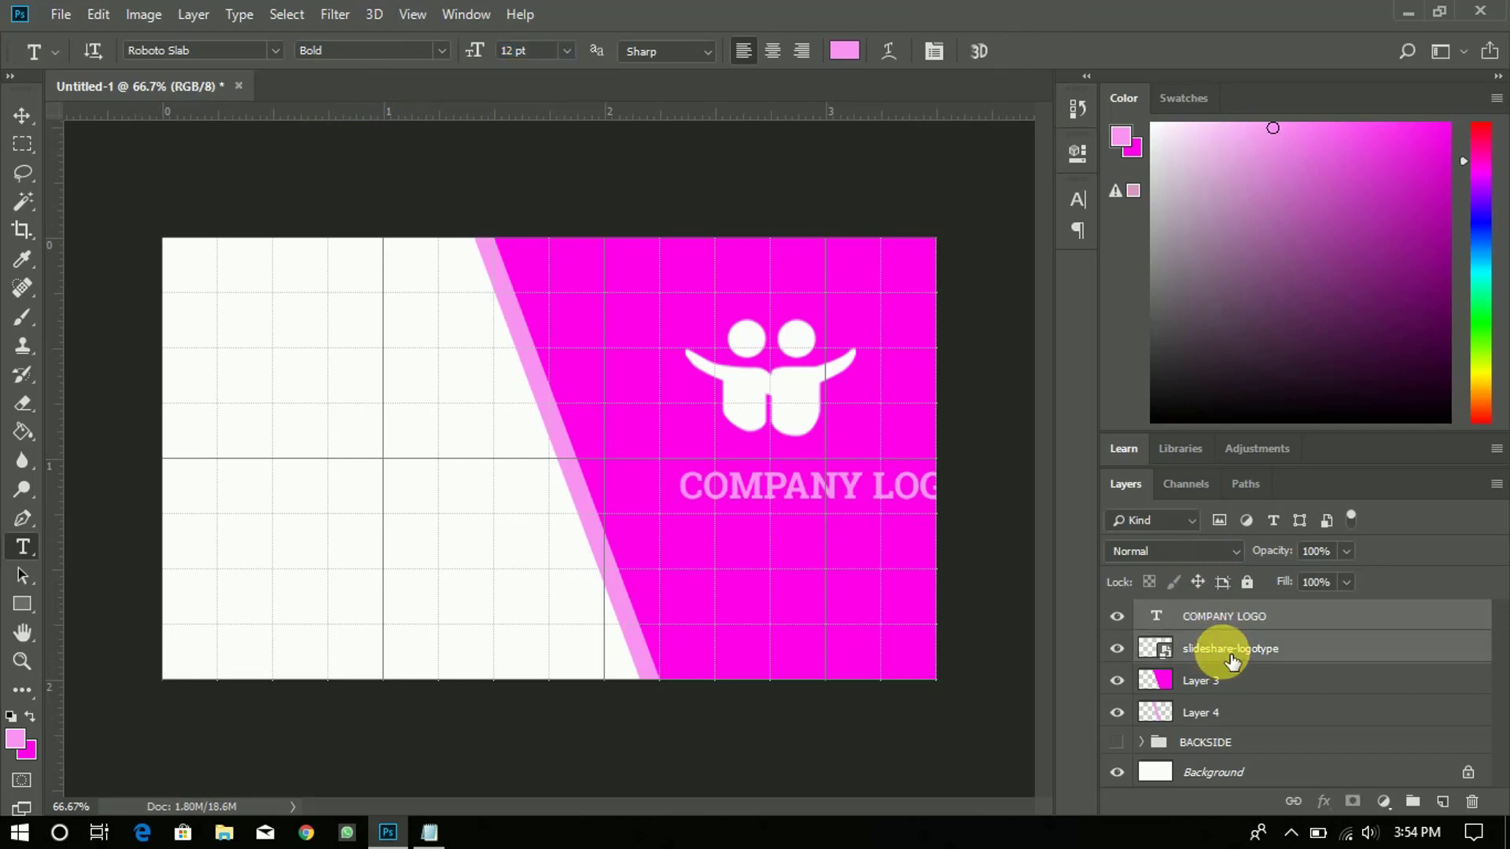
left_click(31, 121)
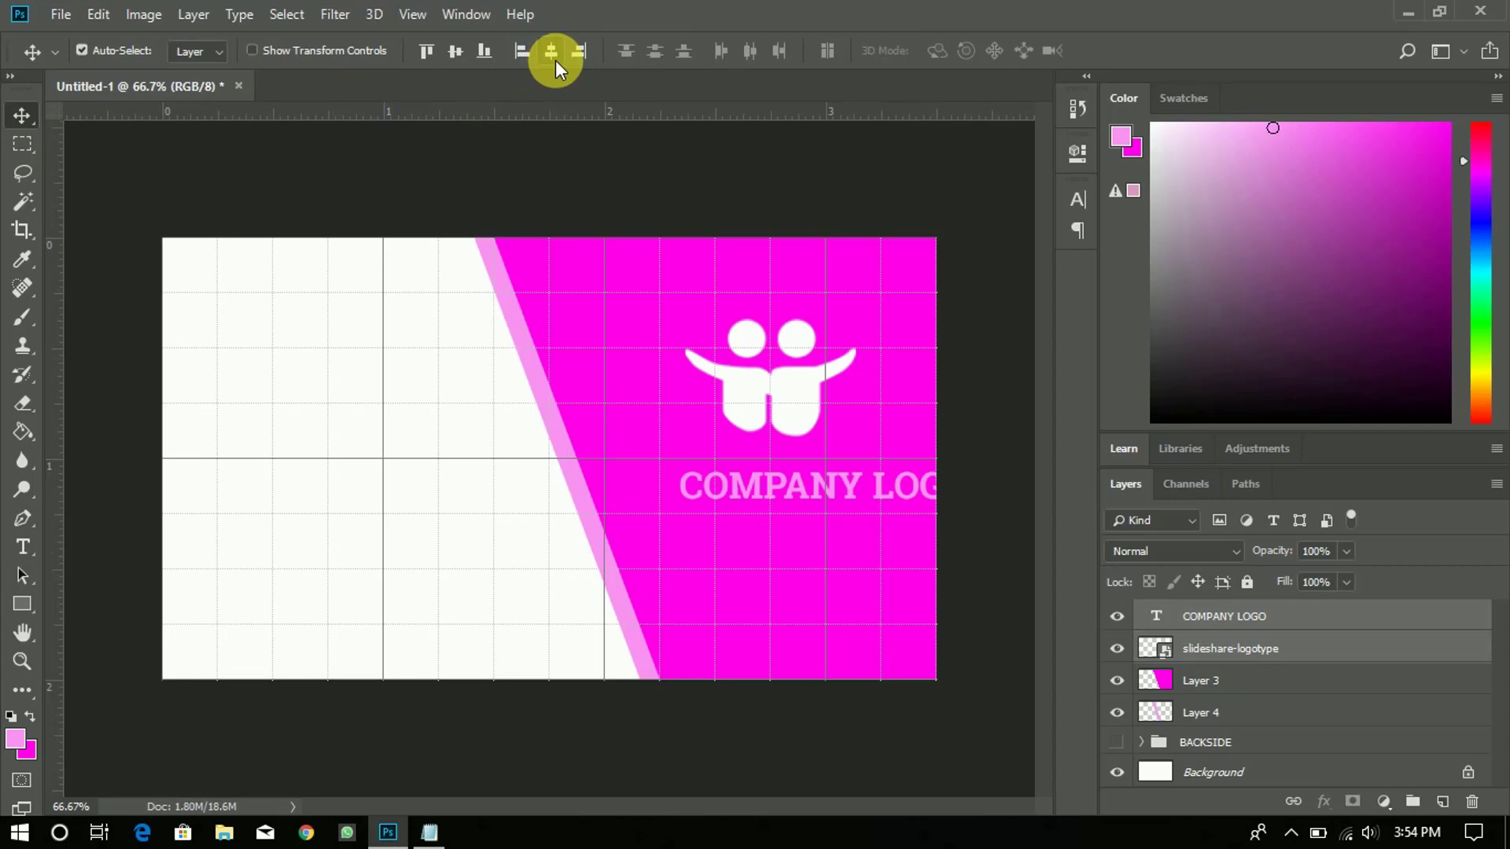
left_click(555, 60)
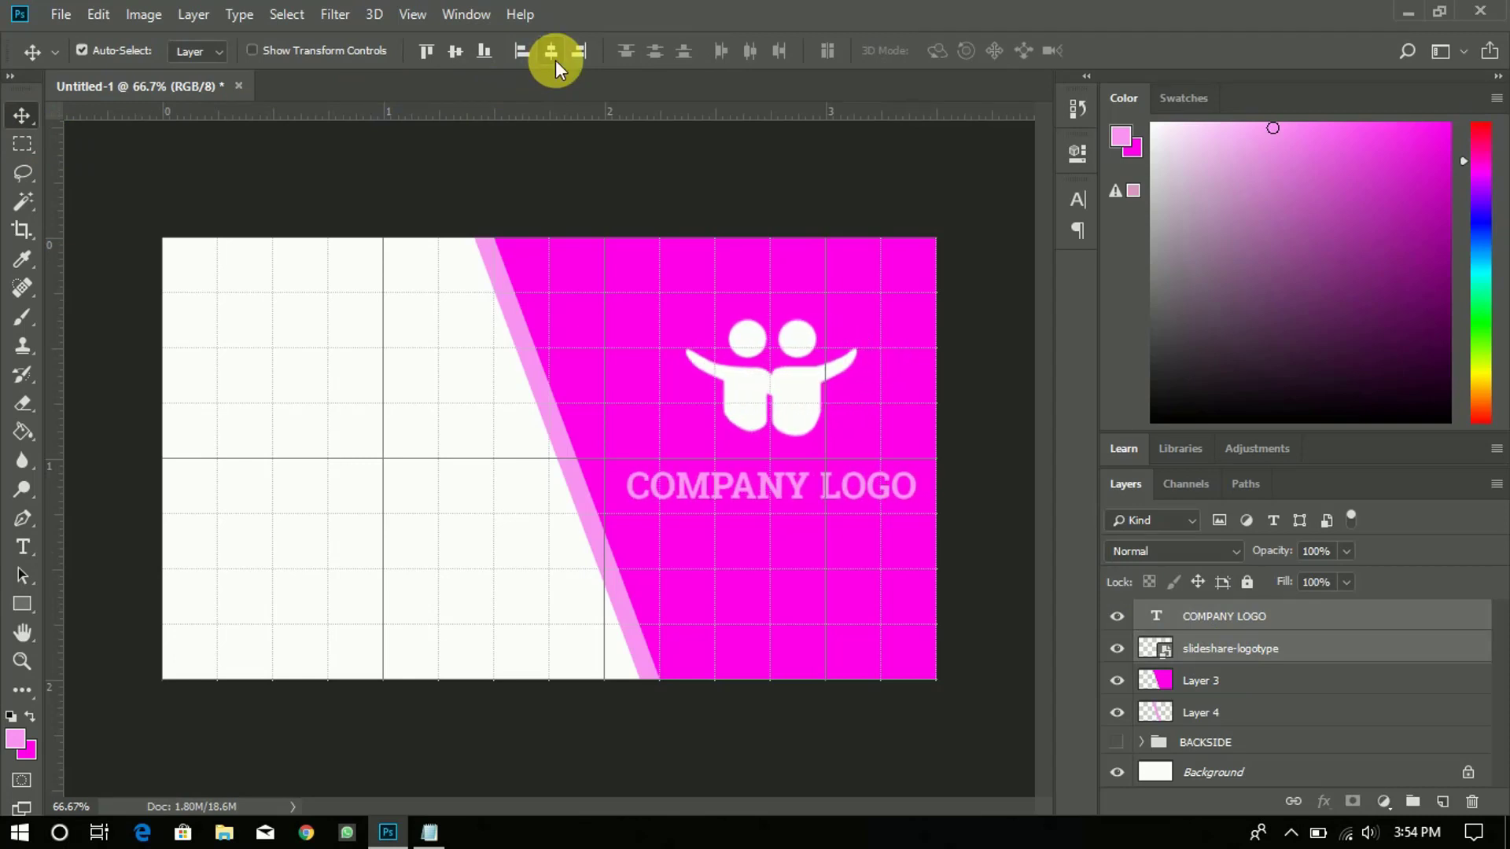
key("Up")
key("Up")
key("Up")
key("Up")
key("Up")
key("Up")
key("Up")
key("Up")
key("Up")
key("Up")
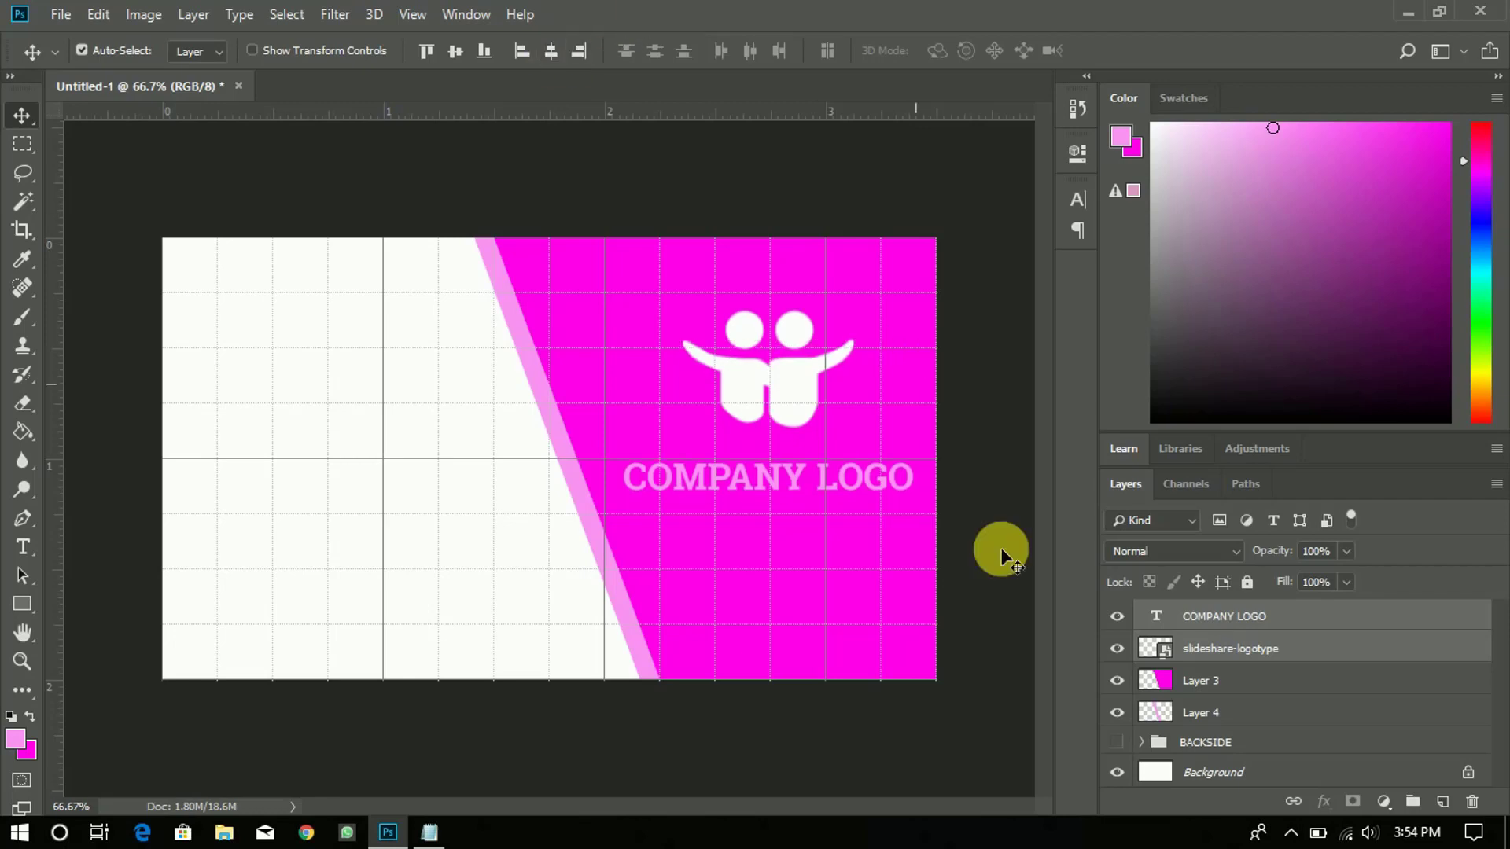
Step: Change the COMPANY LOGO text colour to white (ffffff) and commit the text edit
left_click(1177, 615)
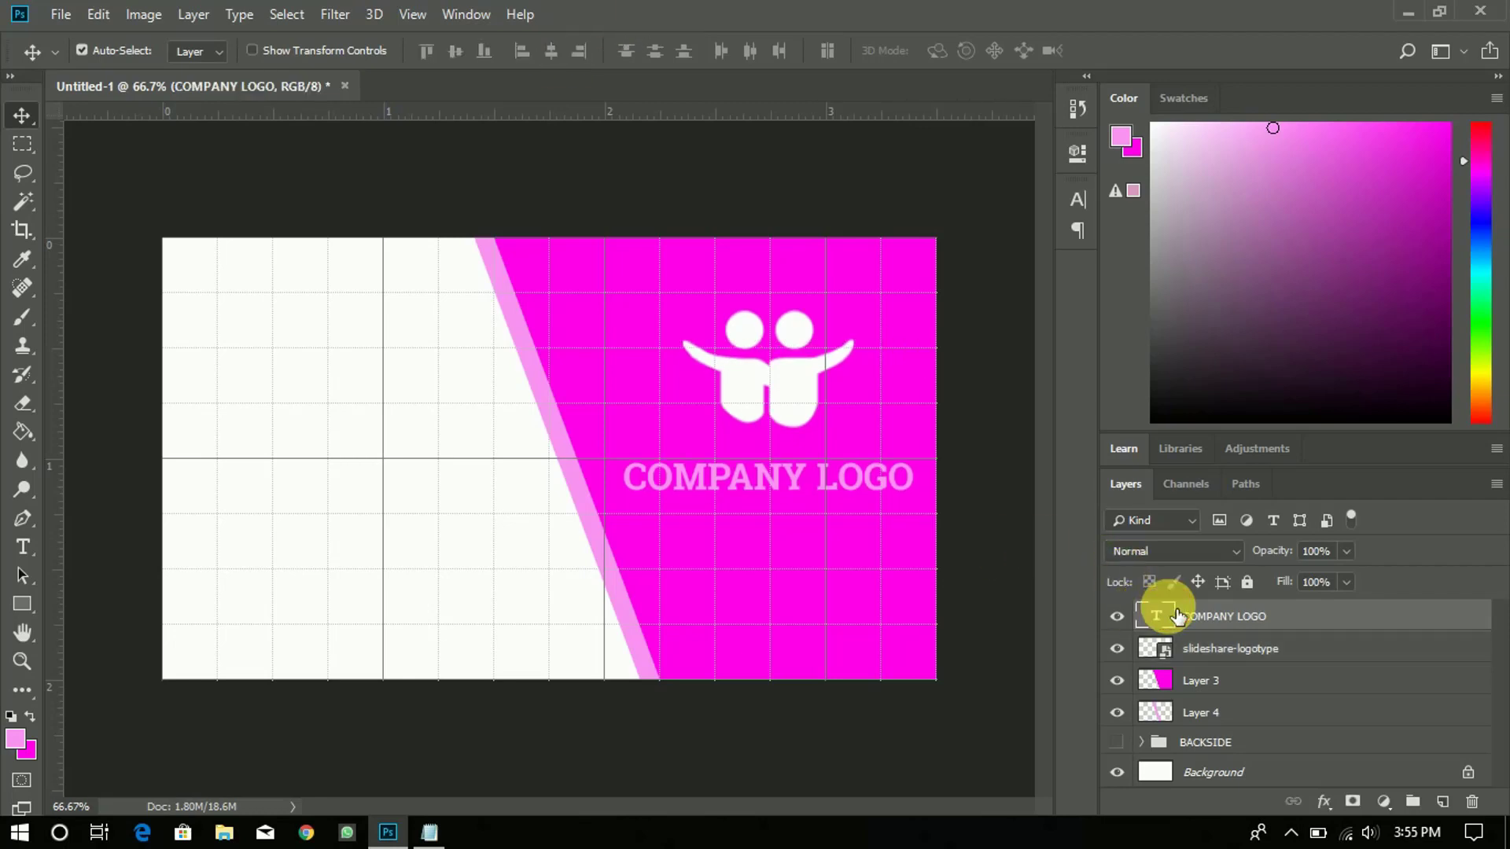
double_click(1166, 621)
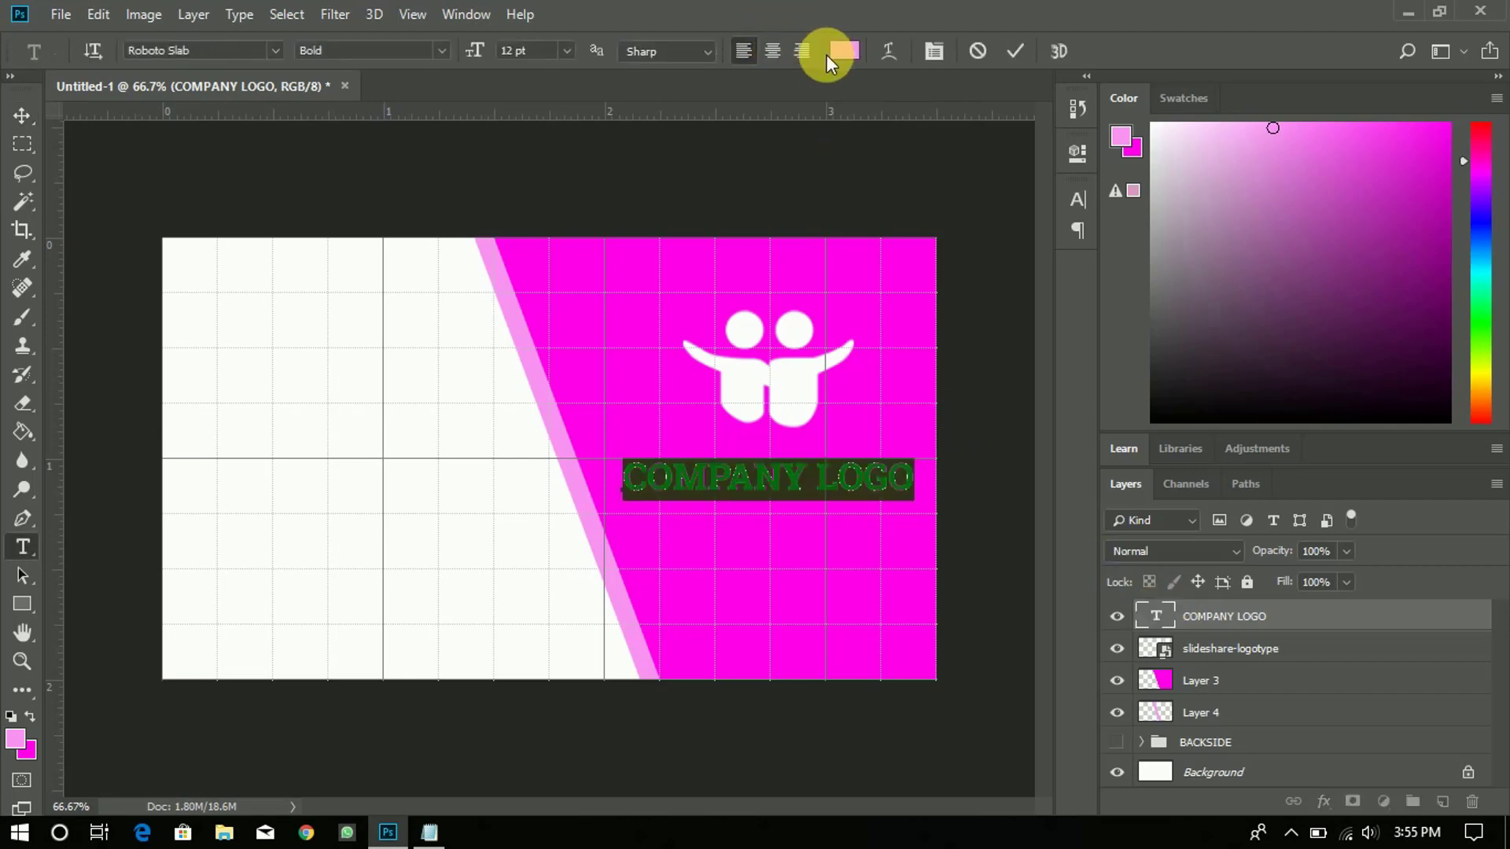
left_click(844, 52)
left_click_drag(1054, 242, 876, 162)
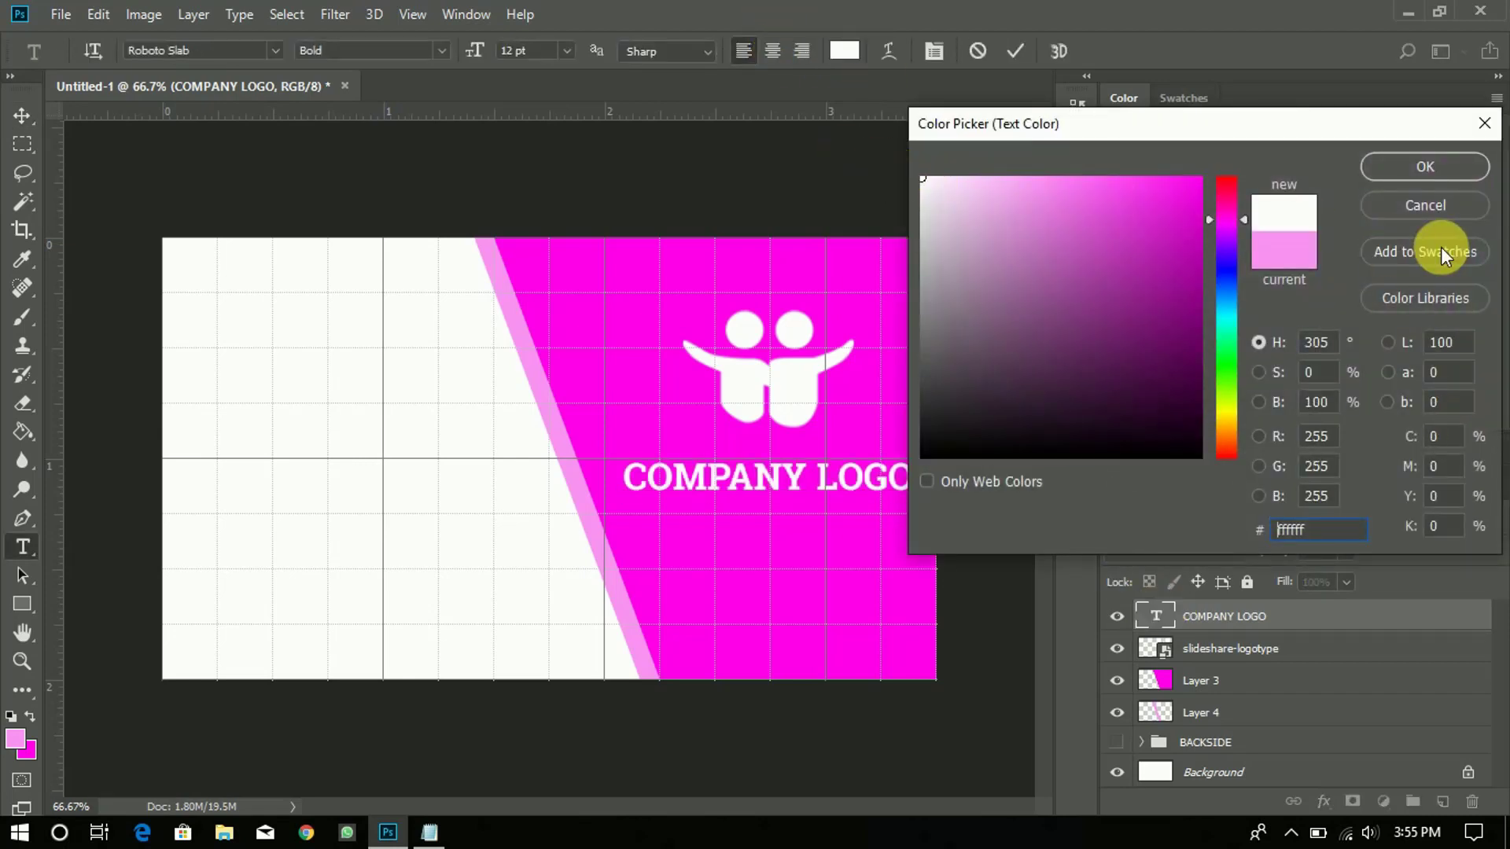
left_click(1401, 164)
left_click(1012, 55)
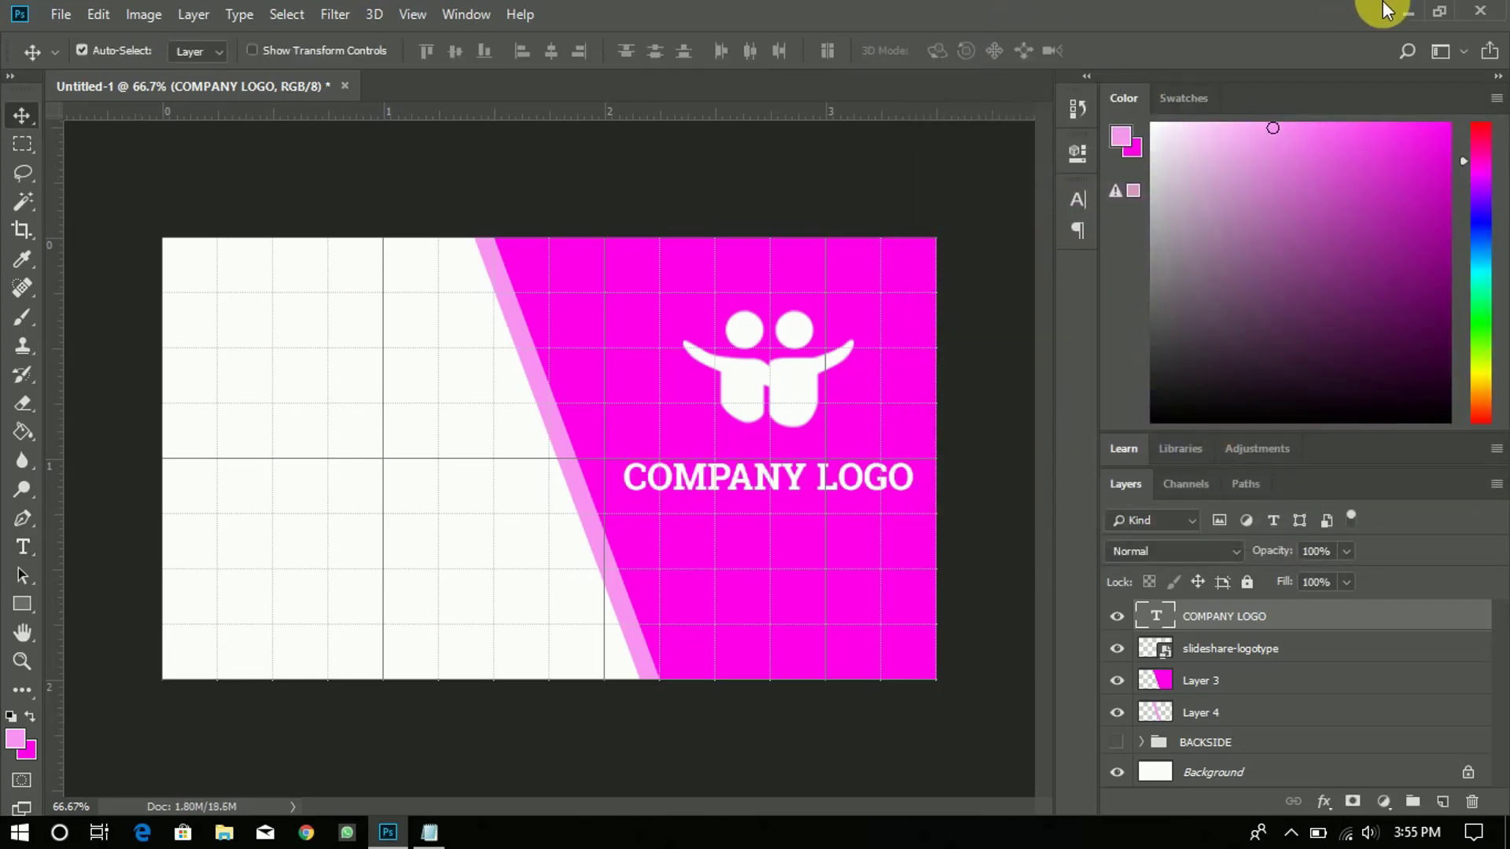
Step: Place the qr-code image from the desktop into the card and position it in the lower-left corner of the white area
left_click(1411, 11)
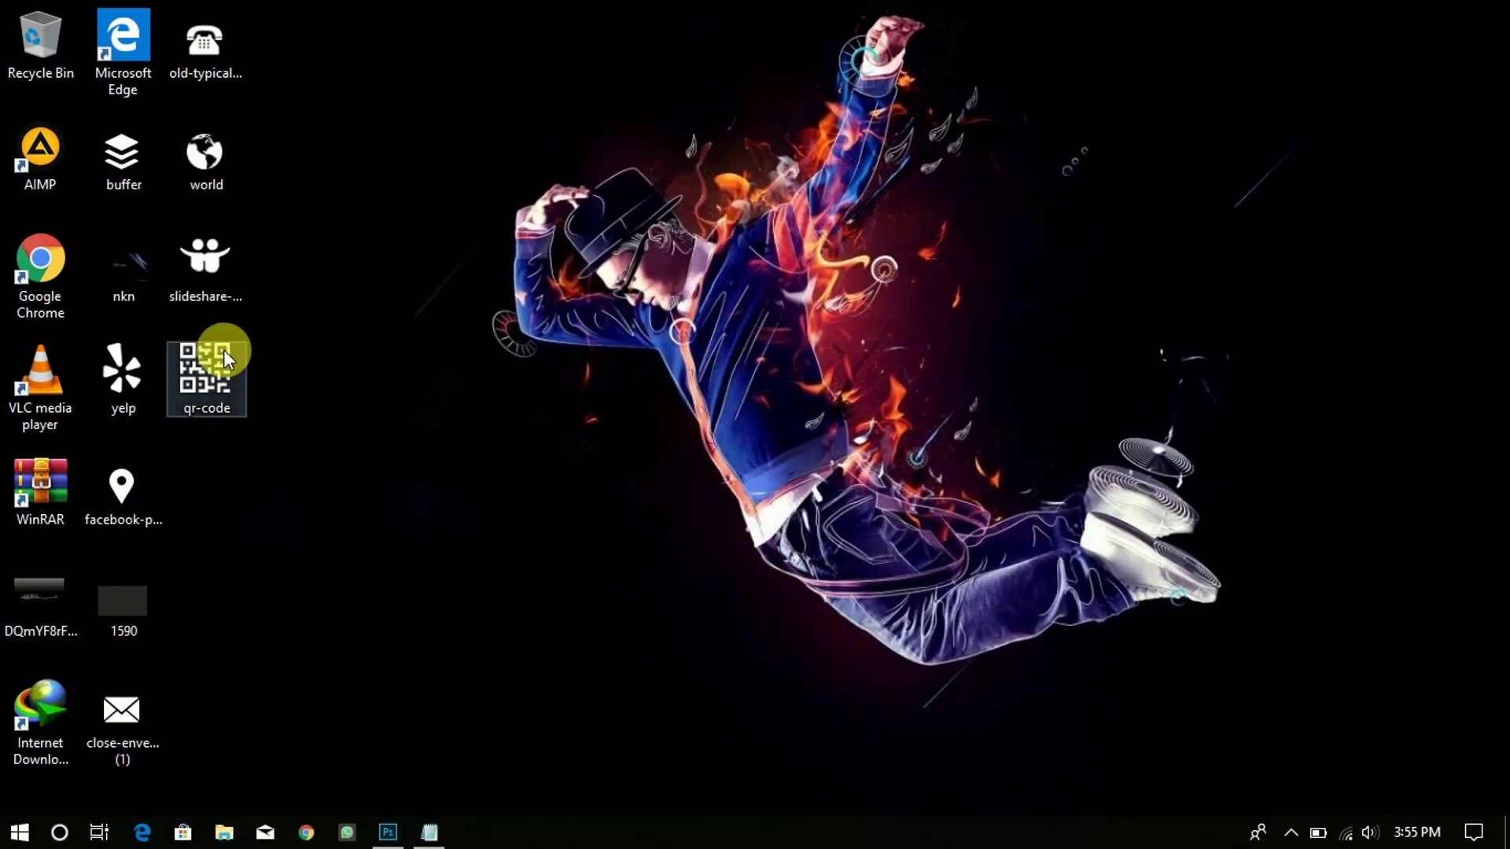
left_click_drag(224, 351, 336, 624)
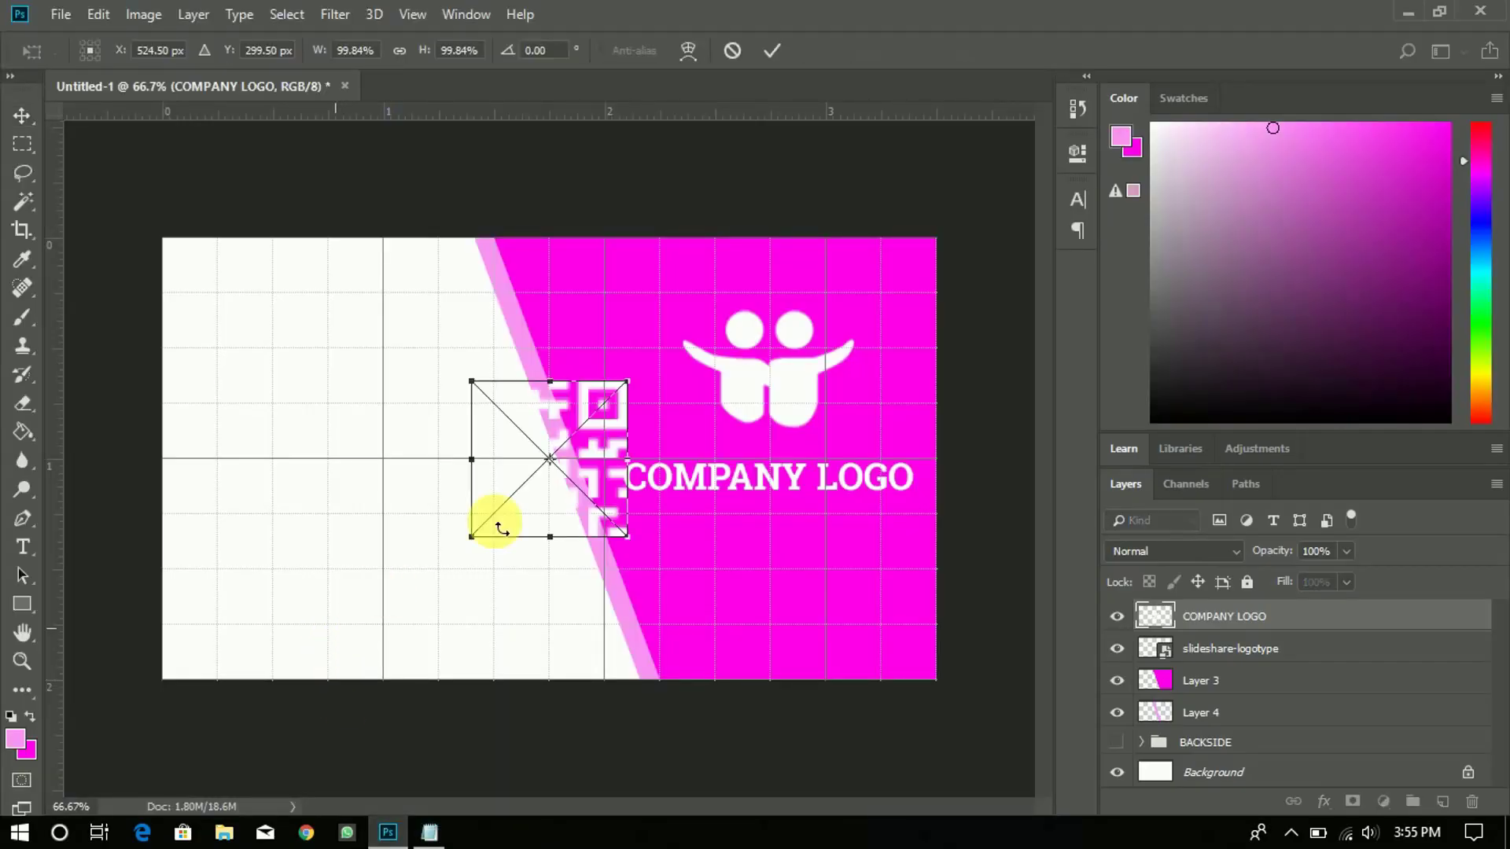
left_click_drag(554, 495, 281, 613)
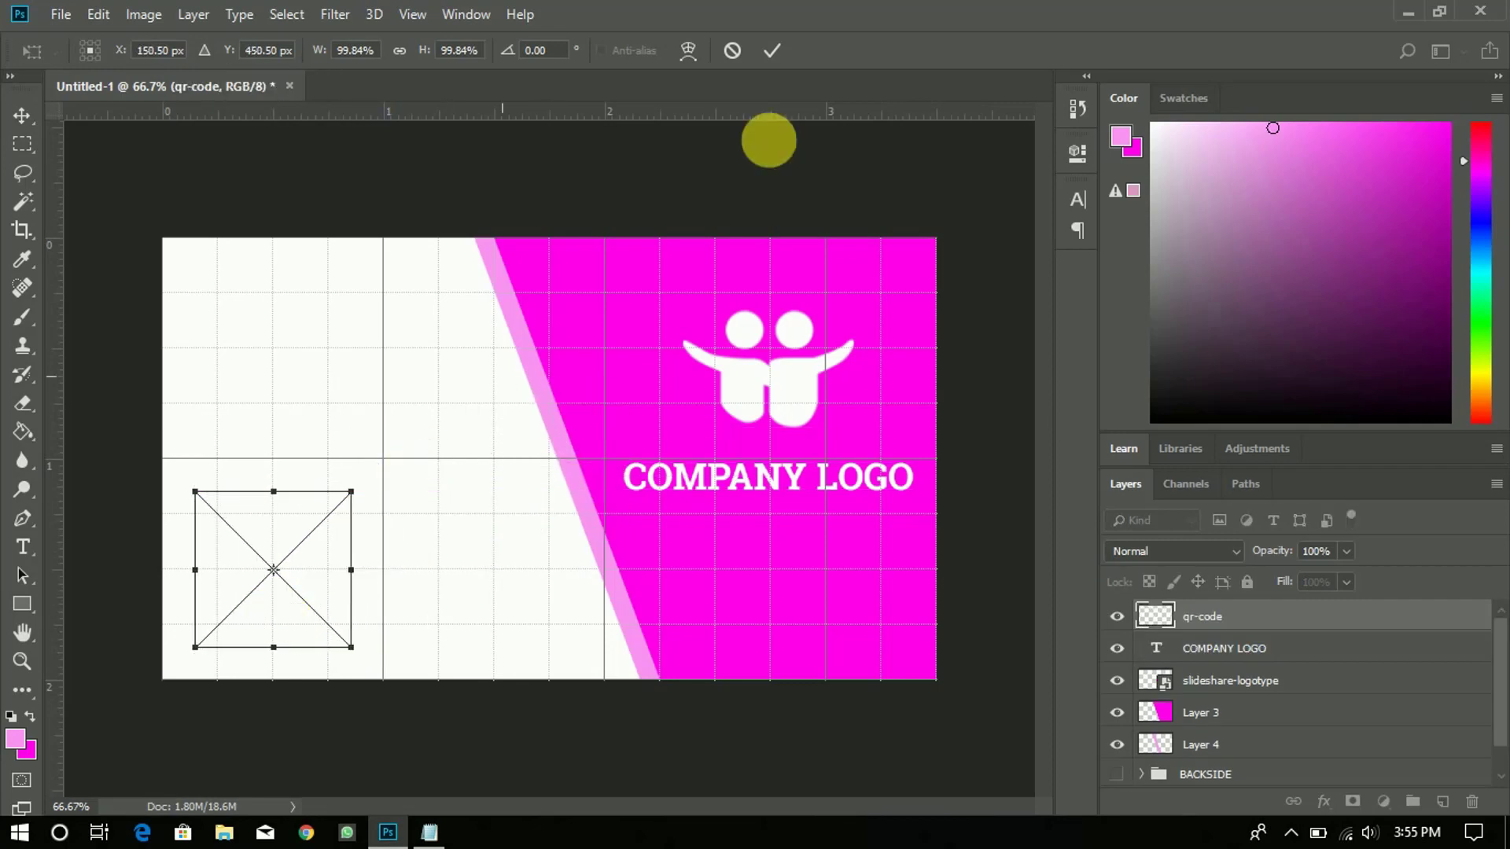
left_click(773, 54)
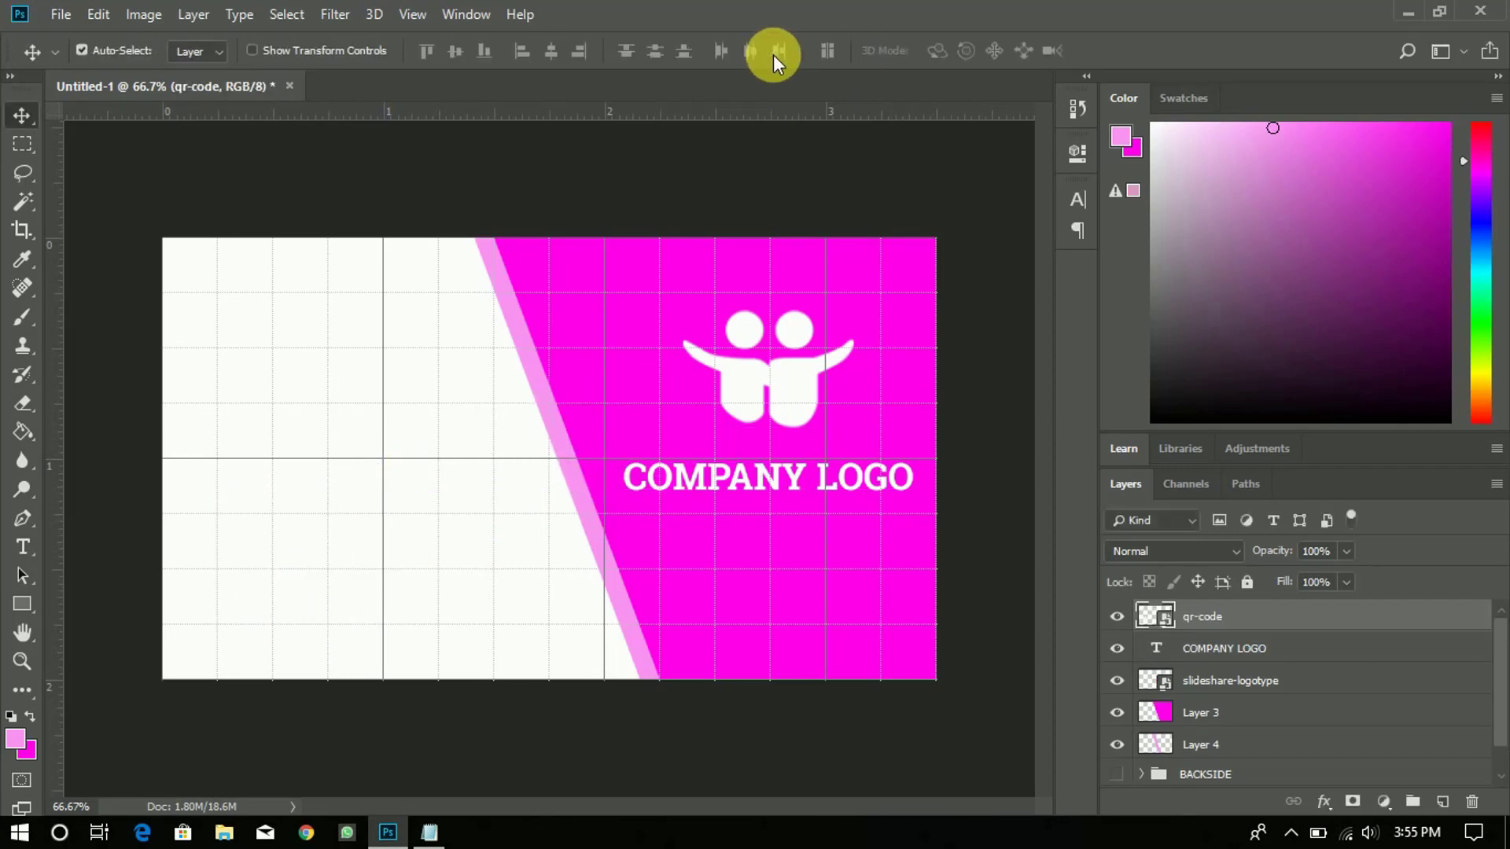
Step: Draw a light pink square about 362 px wide over the QR code and clip it to the qr-code layer
left_click(16, 609)
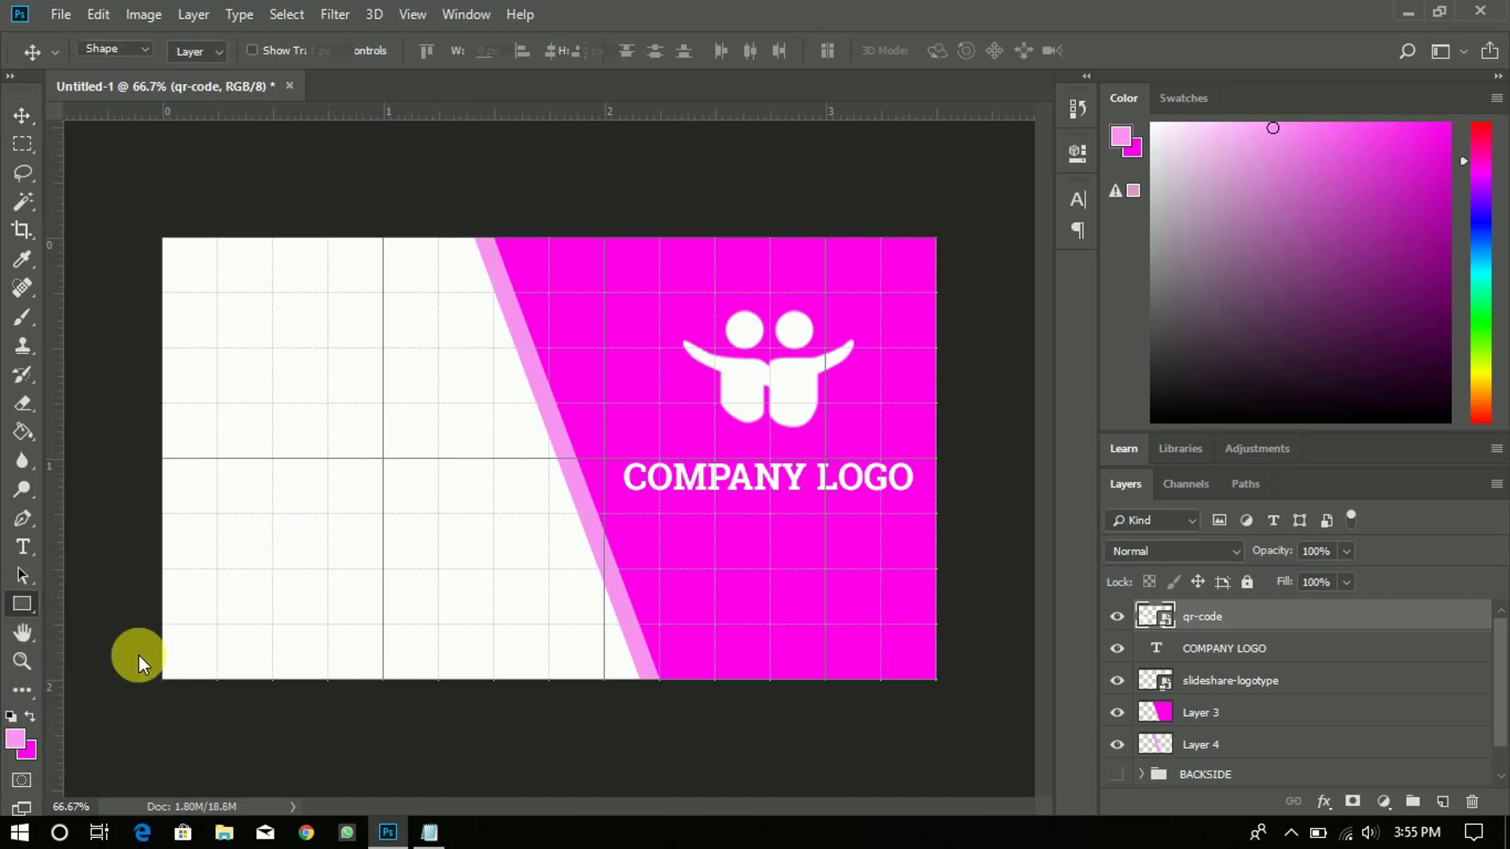
left_click_drag(172, 502, 440, 766)
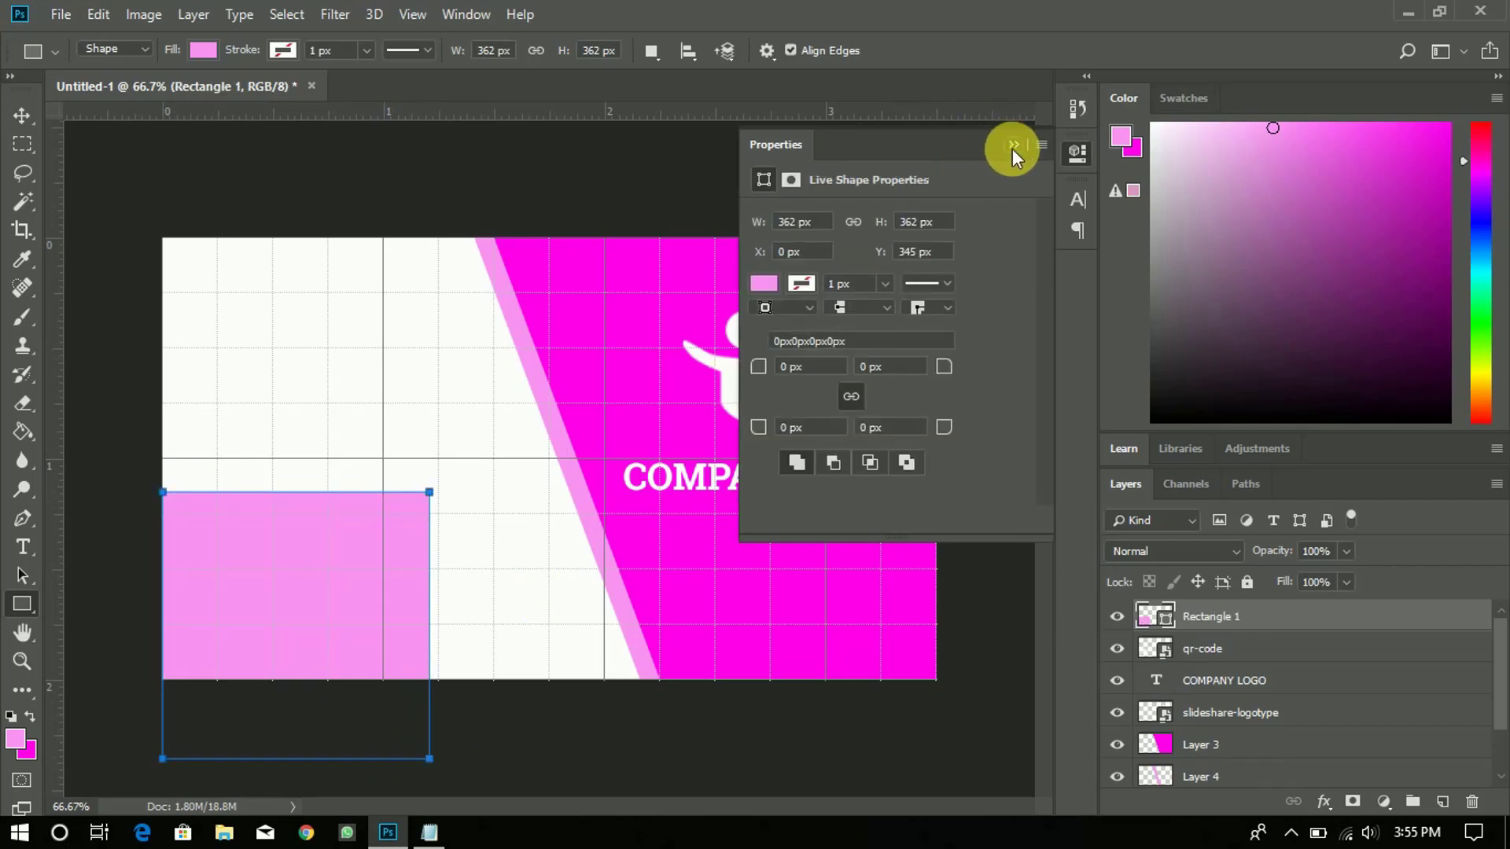
left_click(1013, 145)
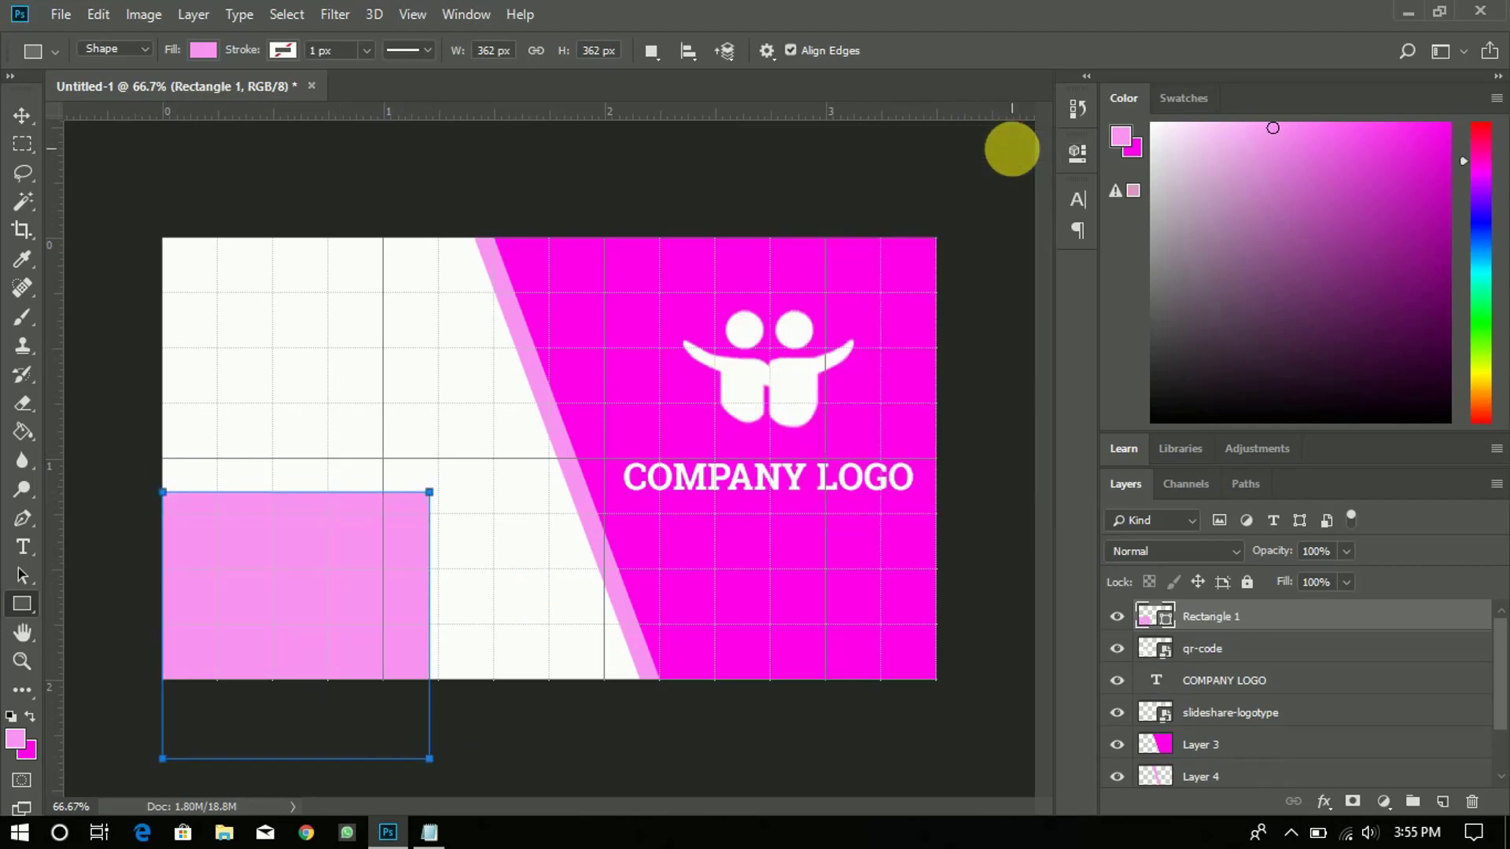
right_click(1259, 611)
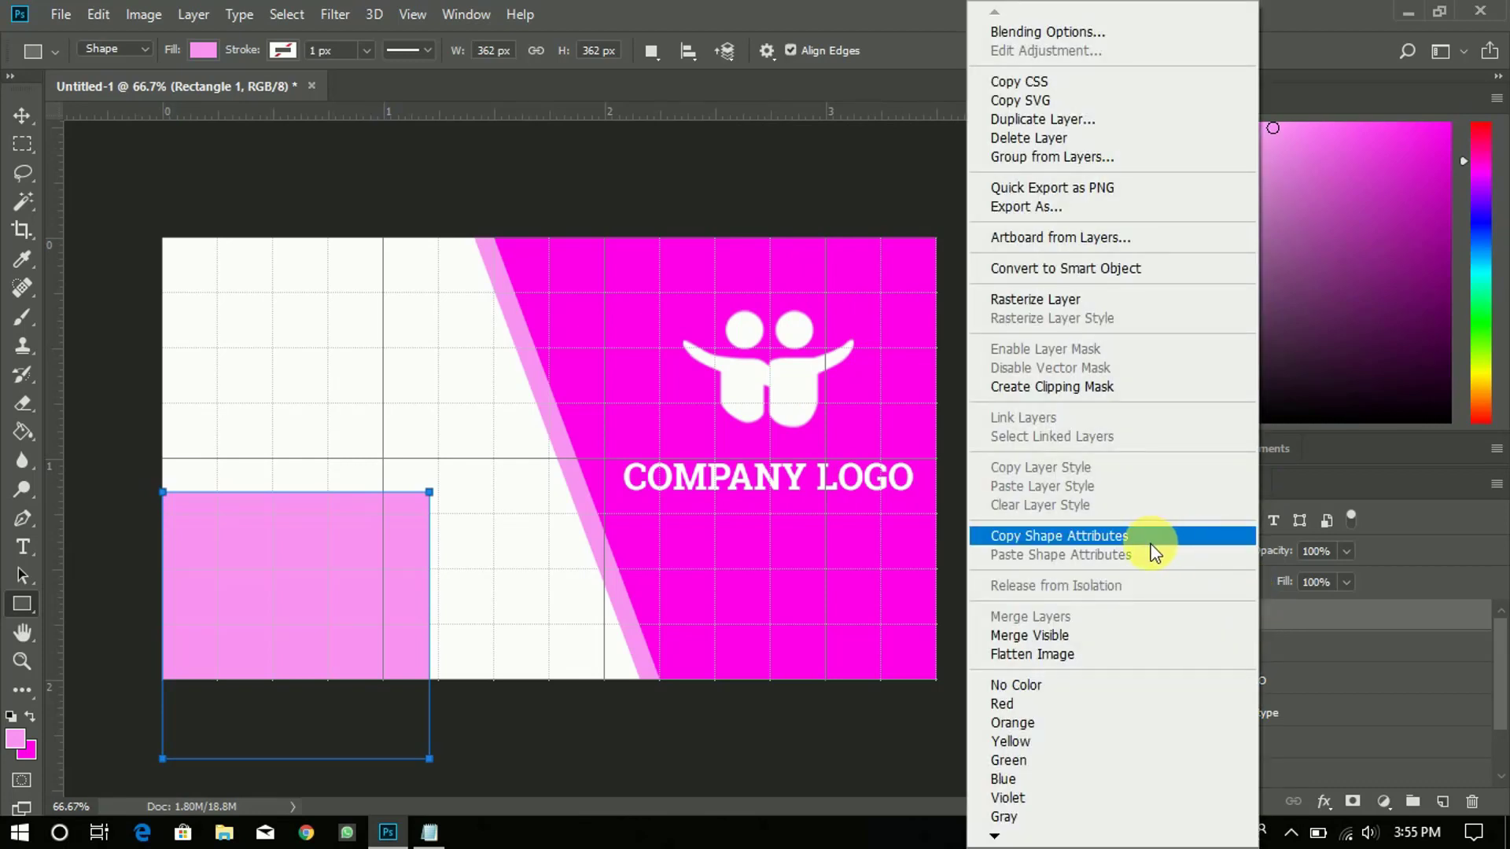
left_click(1084, 393)
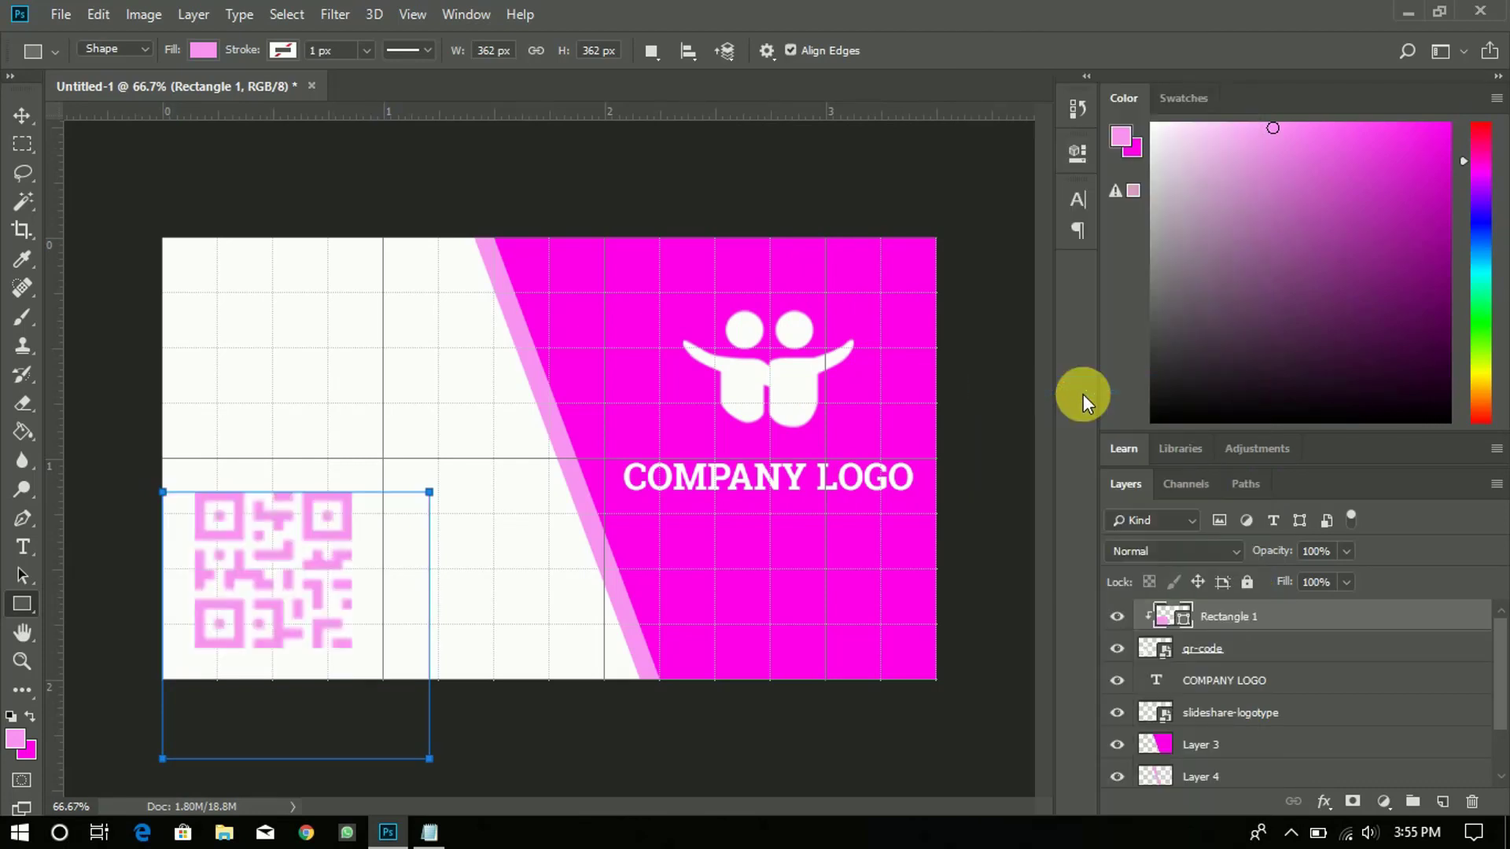
Step: Scale the pink square and the qr-code layer together to about 47%
left_click(1237, 658, "shift")
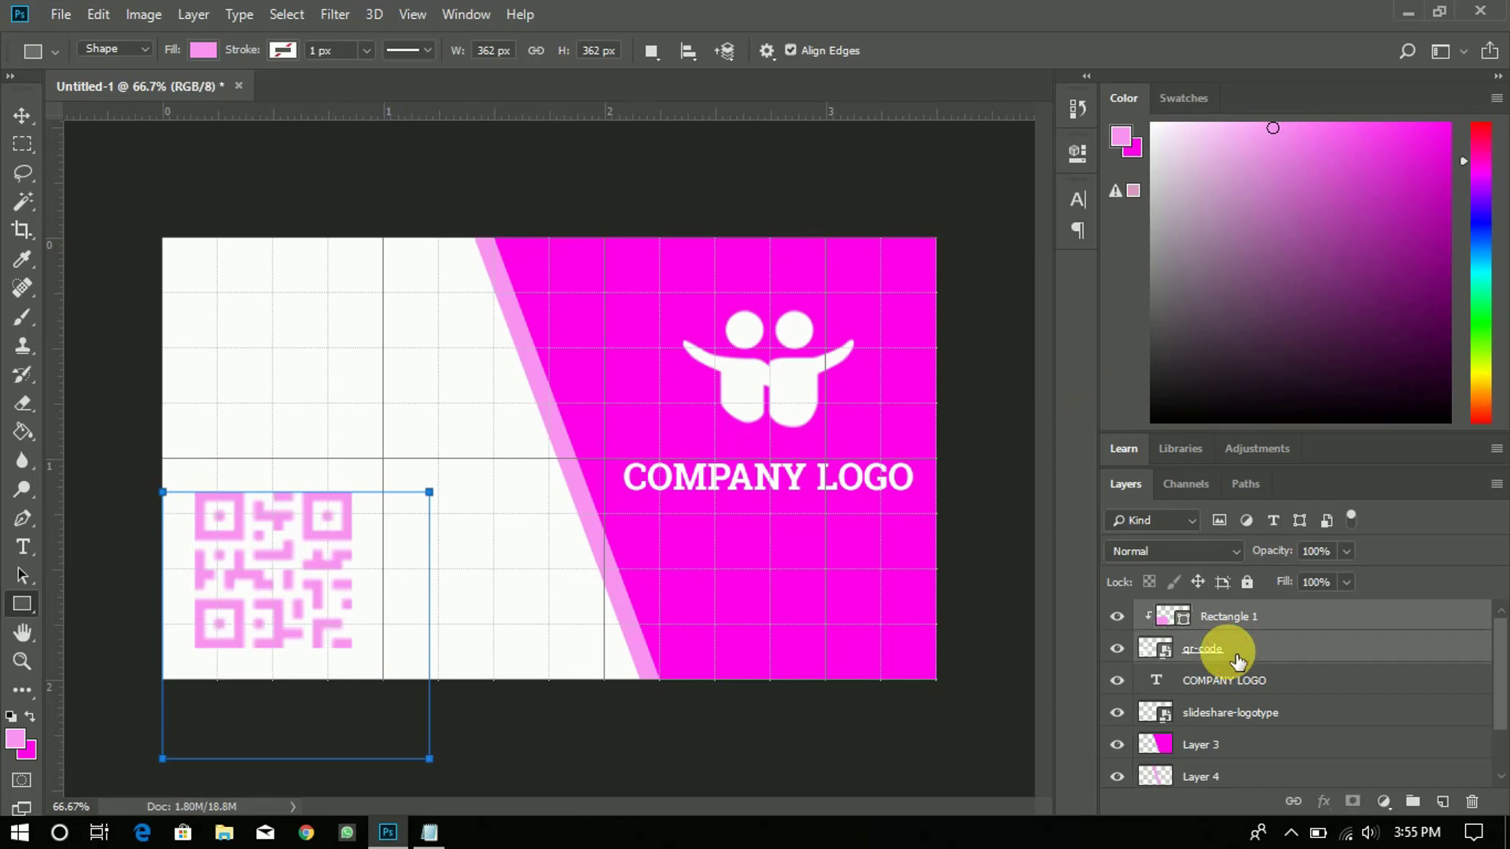
key("ctrl+t")
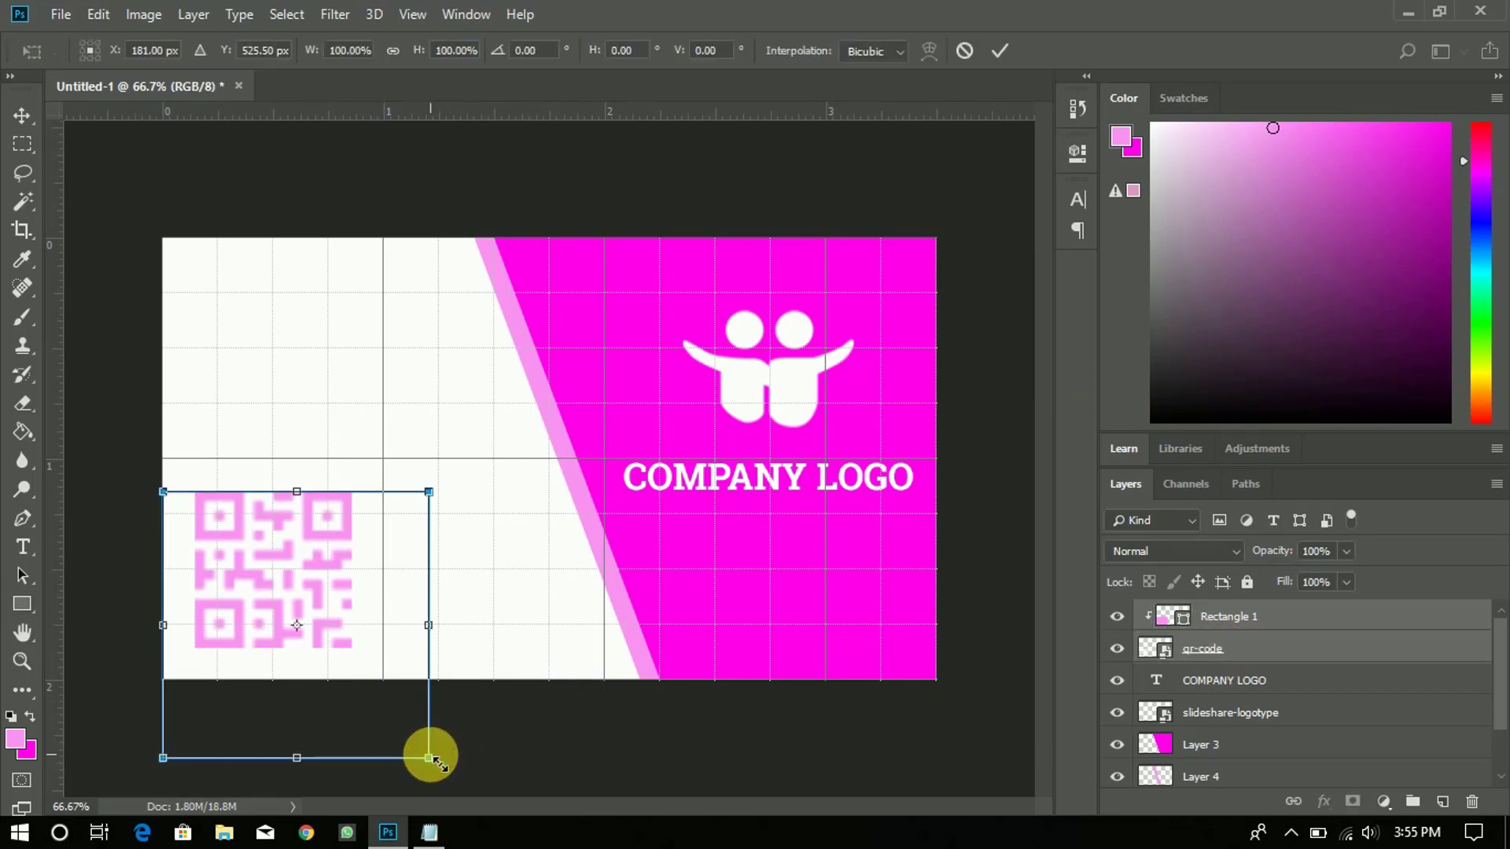
left_click_drag(431, 759, 324, 591)
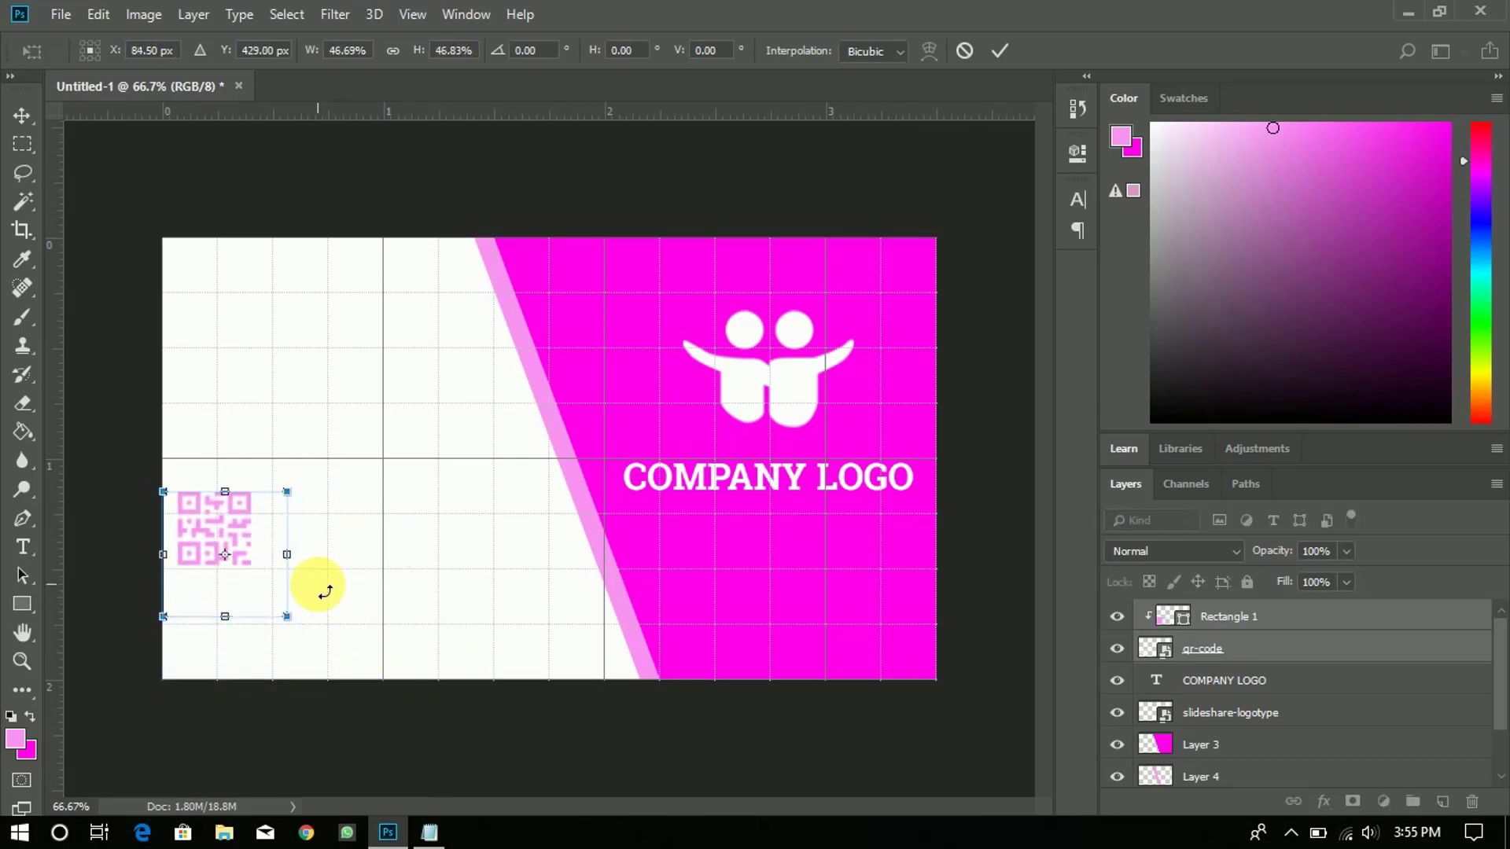
left_click(1001, 54)
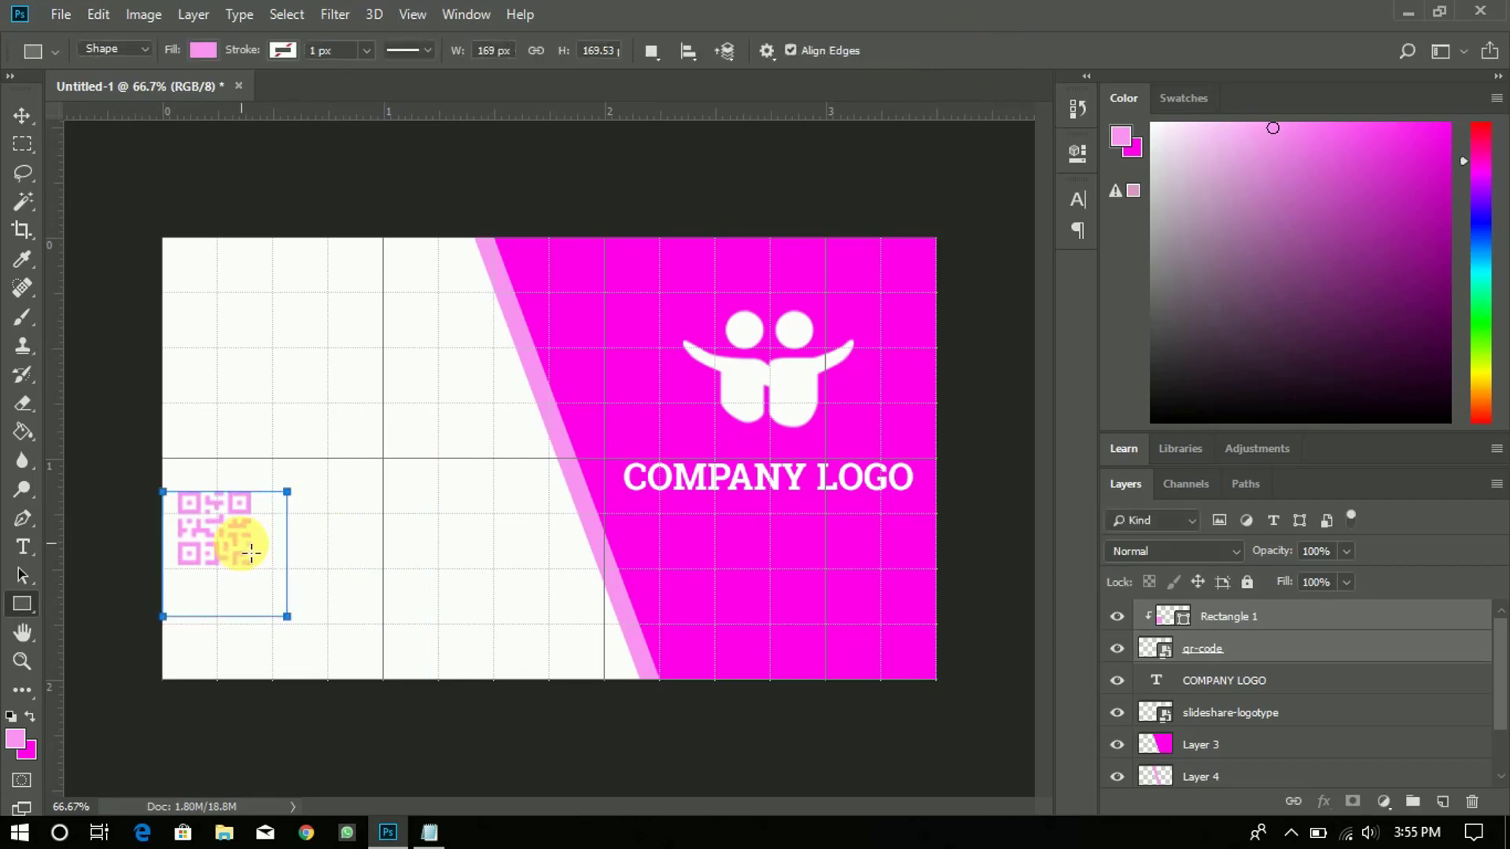
Step: Move the QR code and its clipped square down and slightly right, near the card's lower-left corner
key("v")
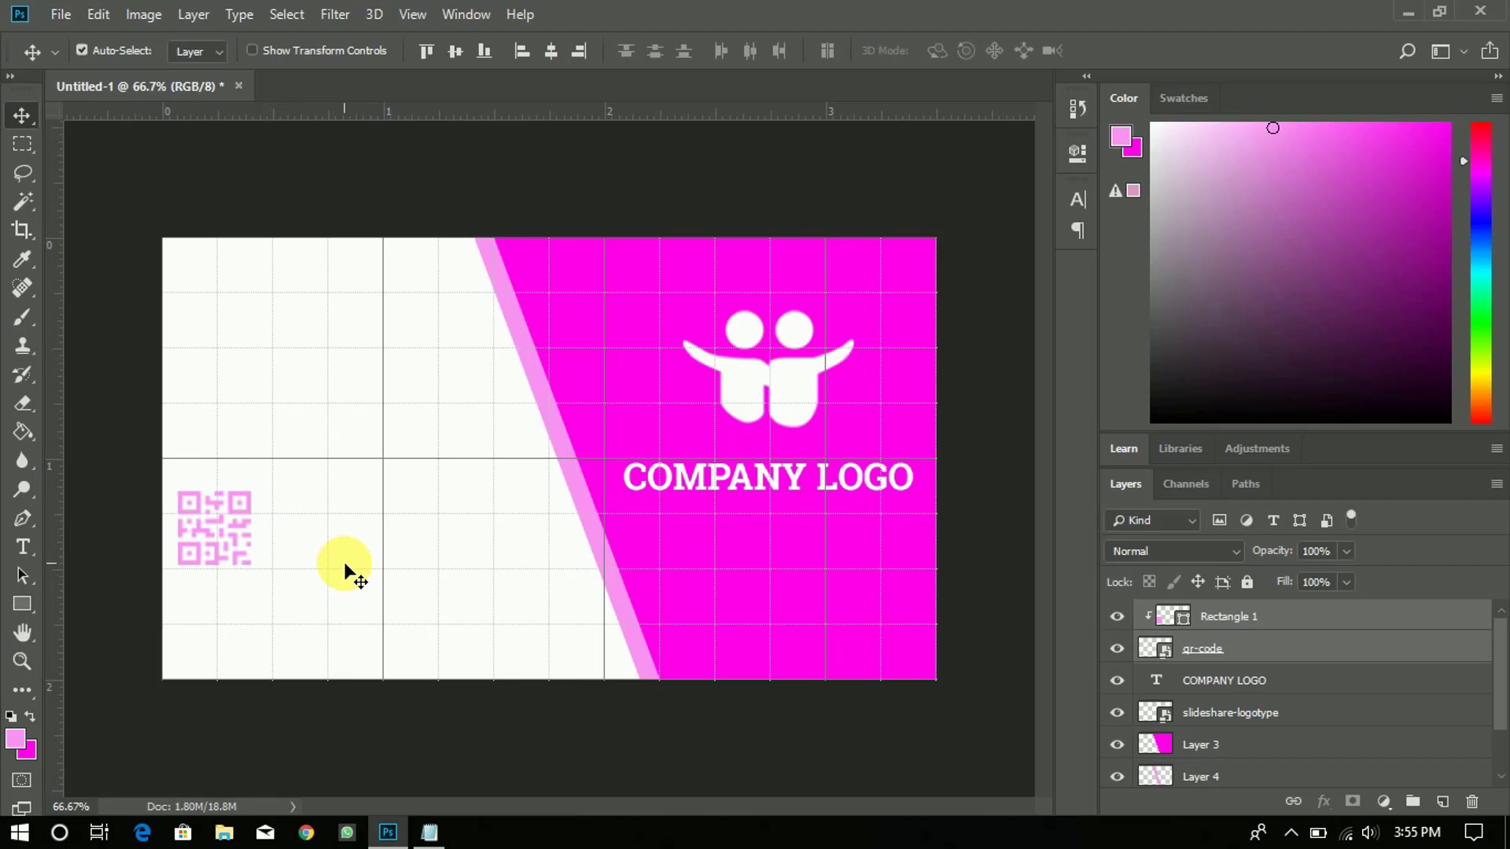
key("shift+Down")
key("shift+Down")
key("shift+Down")
key("shift+Down")
key("shift+Down")
key("shift+Down")
key("shift+Down")
key("shift+Down")
key("shift+Down")
key("shift+Down")
key("shift+Down")
key("shift+Down")
key("shift+Down")
key("shift+Down")
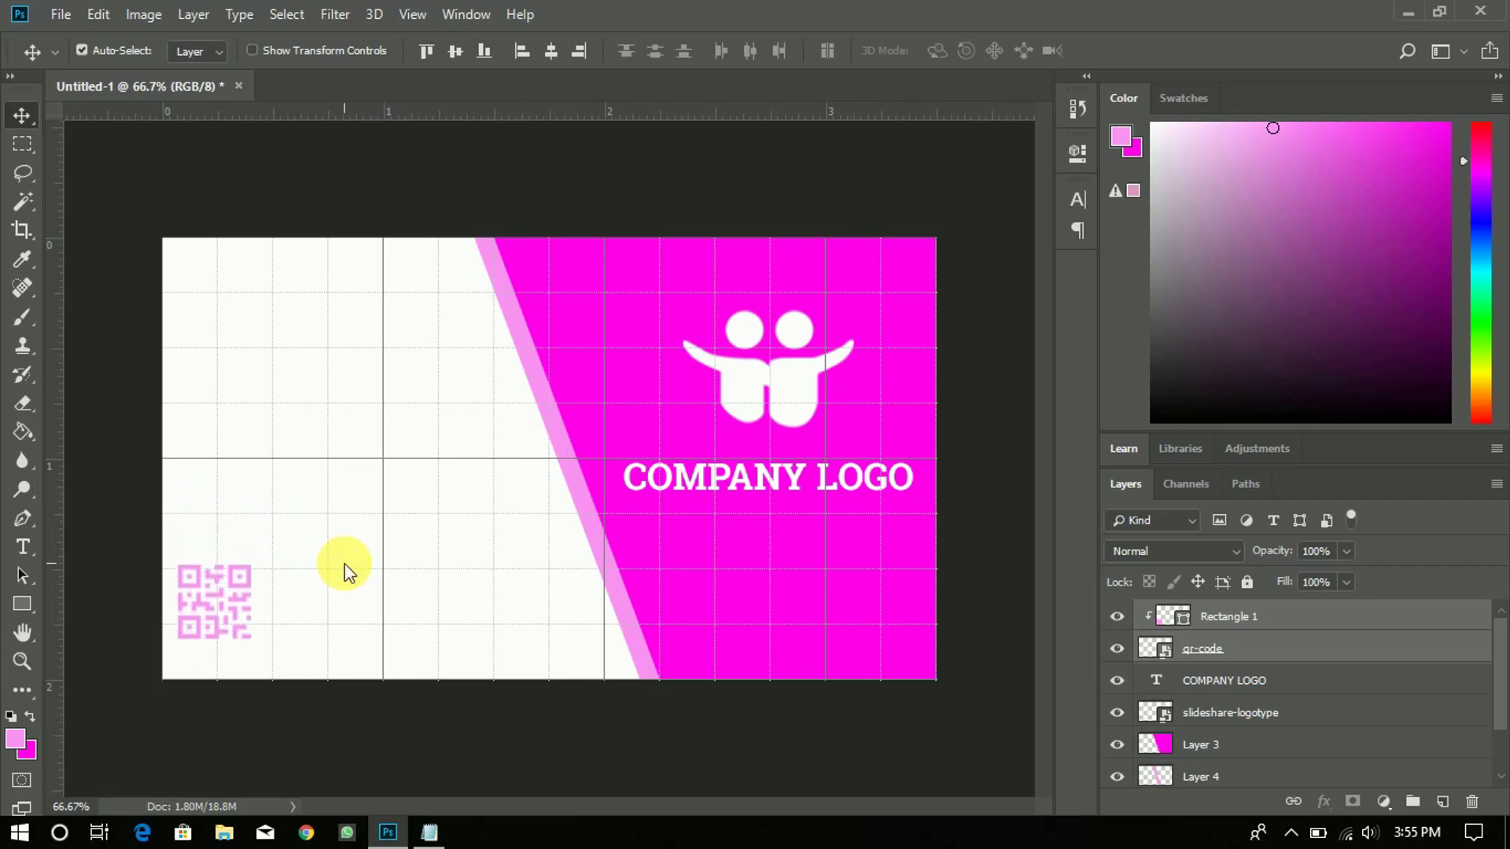
key("shift+Right")
key("shift+Right")
key("shift+Right")
key("shift+Right")
key("shift+Right")
key("shift+Right")
key("shift+Right")
key("shift+Right")
key("shift+Right")
key("shift+Right")
key("shift+Down")
key("shift+Down")
key("shift+Down")
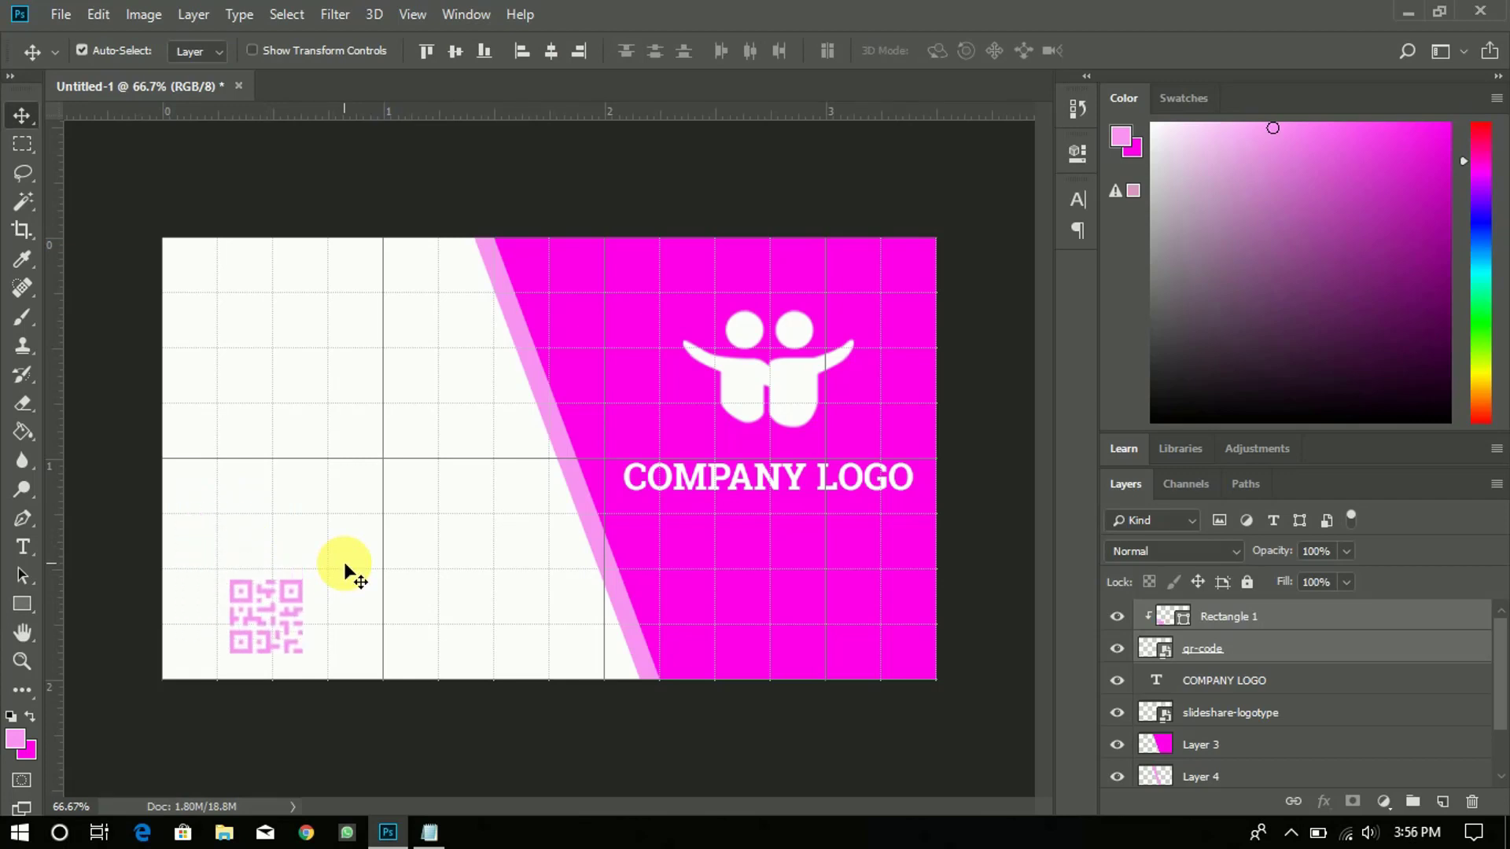
key("shift+Up")
key("shift+Up")
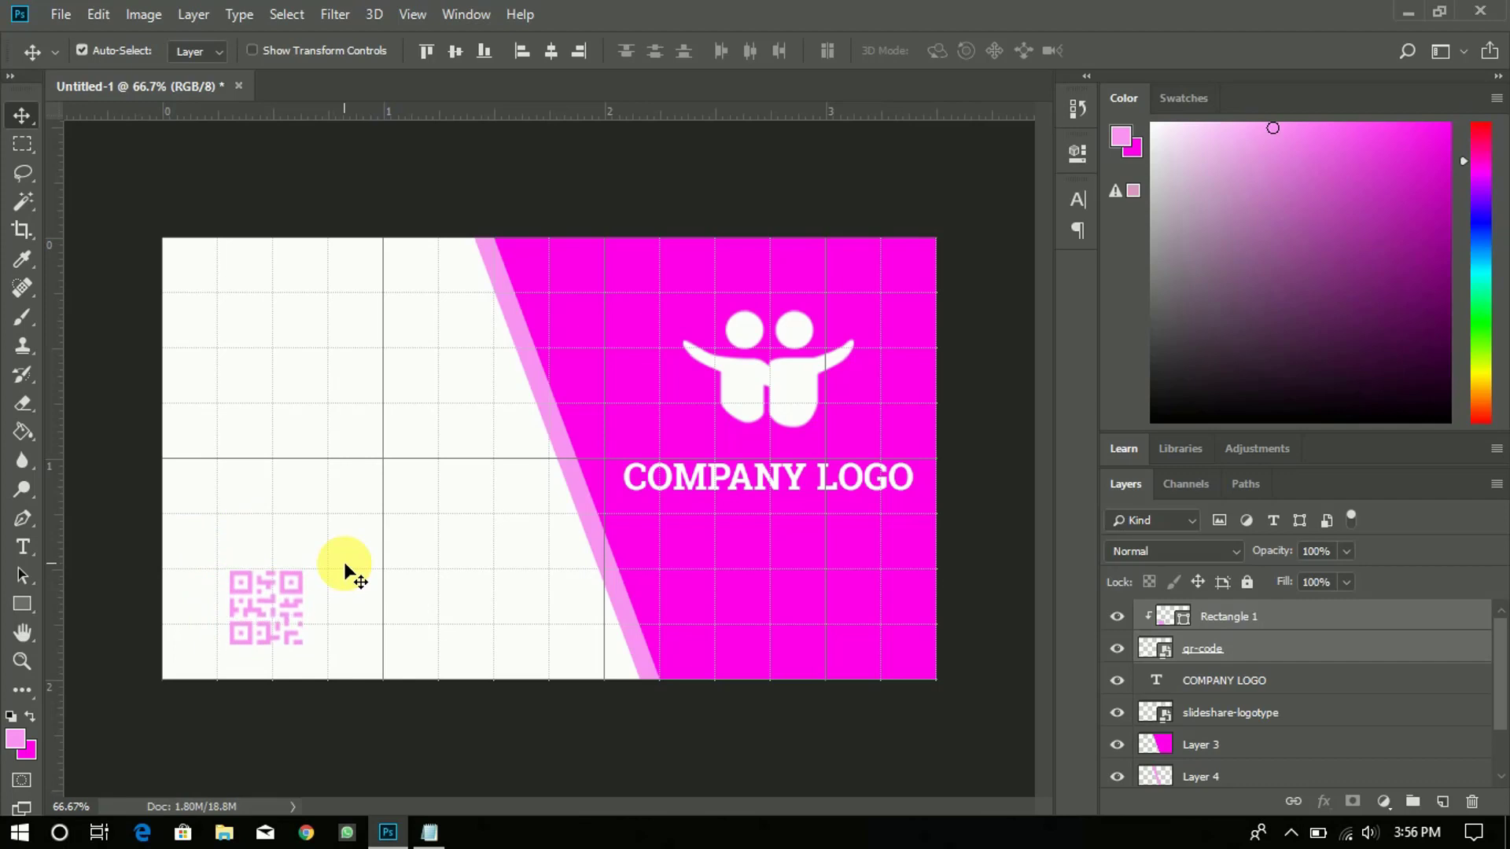
key("ctrl")
key("ctrl+alt+e")
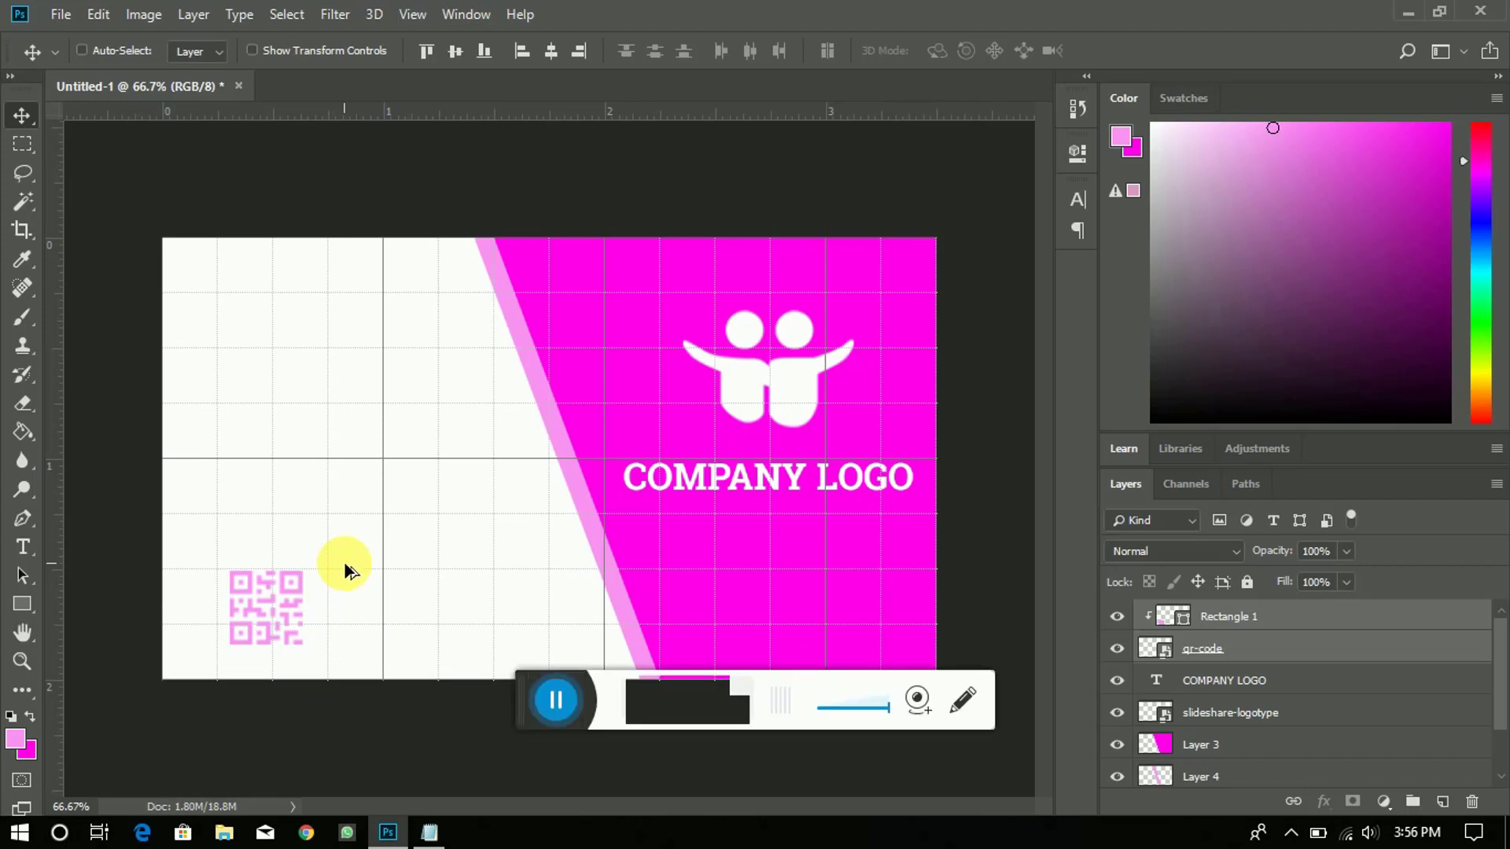